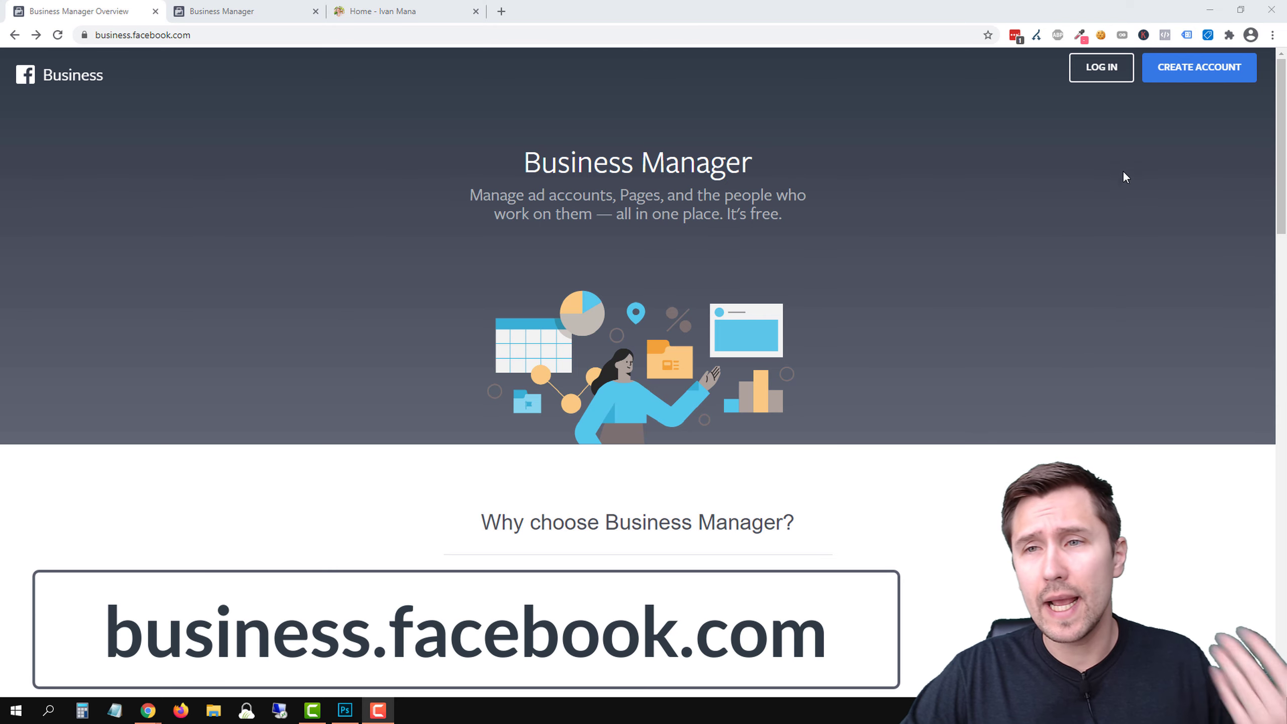
Step: Log in to Business Manager, look over the form for creating a Business Manager account, and close it without submitting
click(1170, 72)
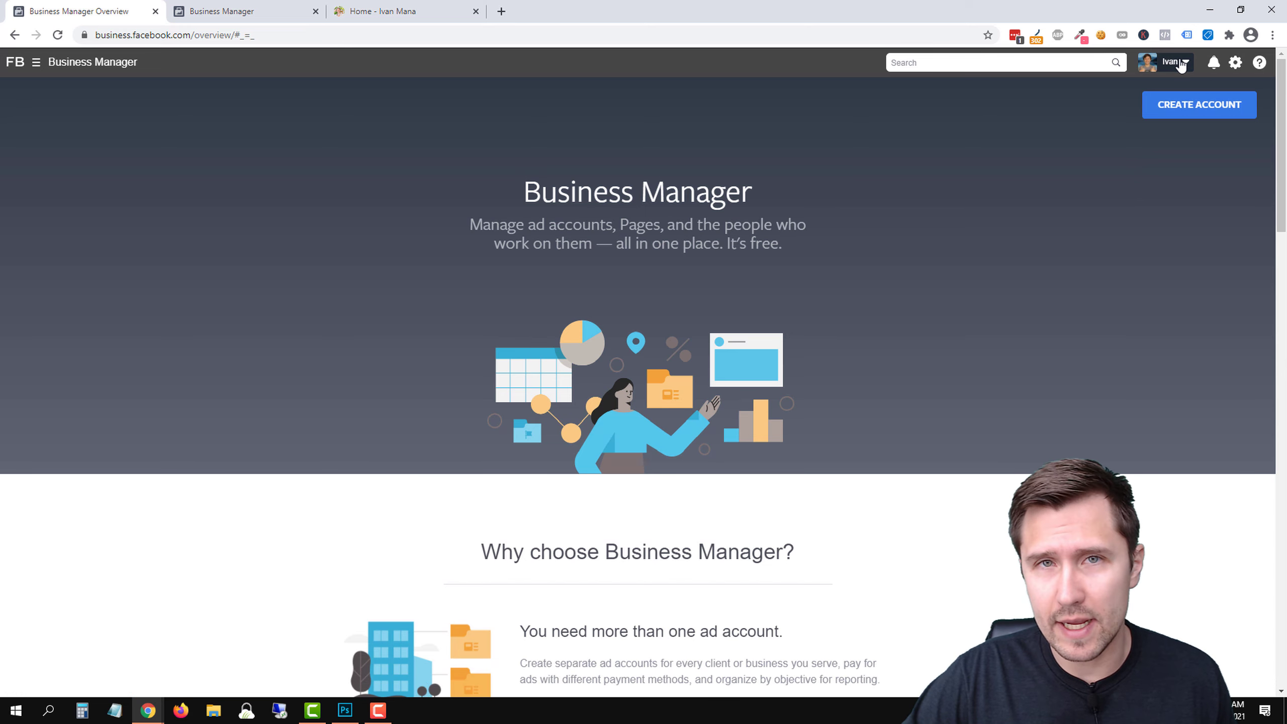
click(1189, 117)
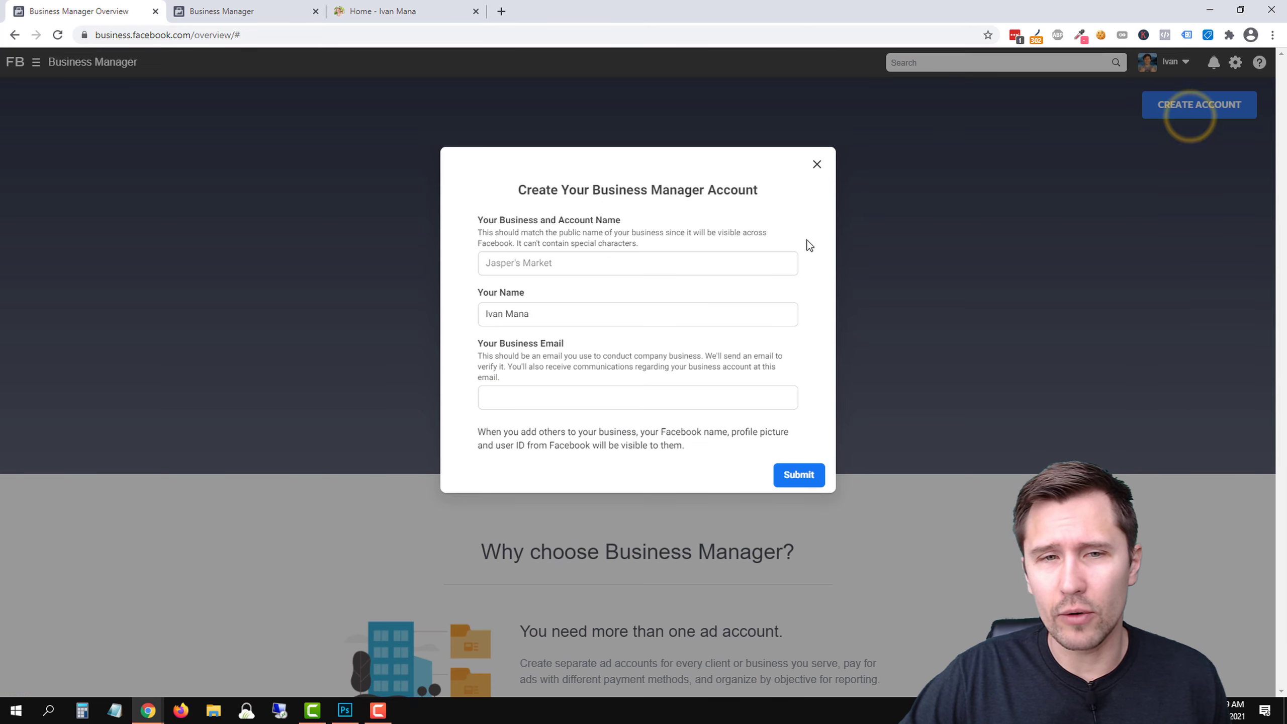
click(583, 263)
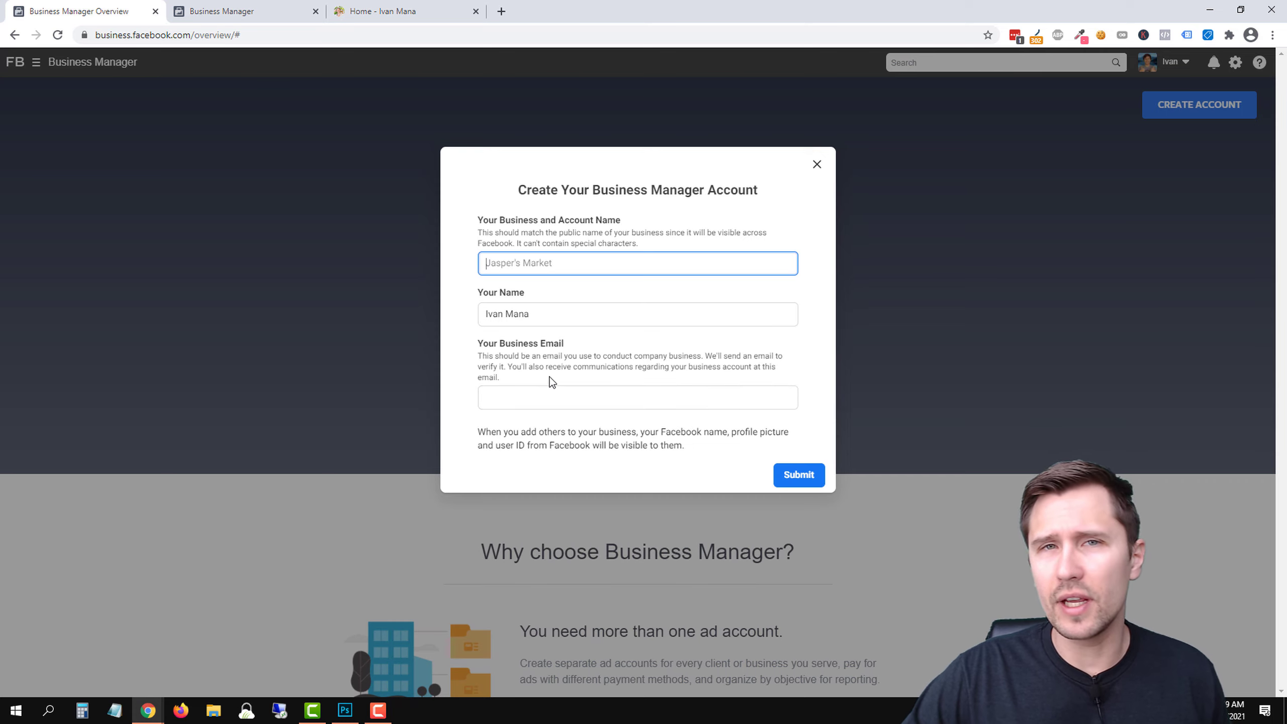
click(816, 165)
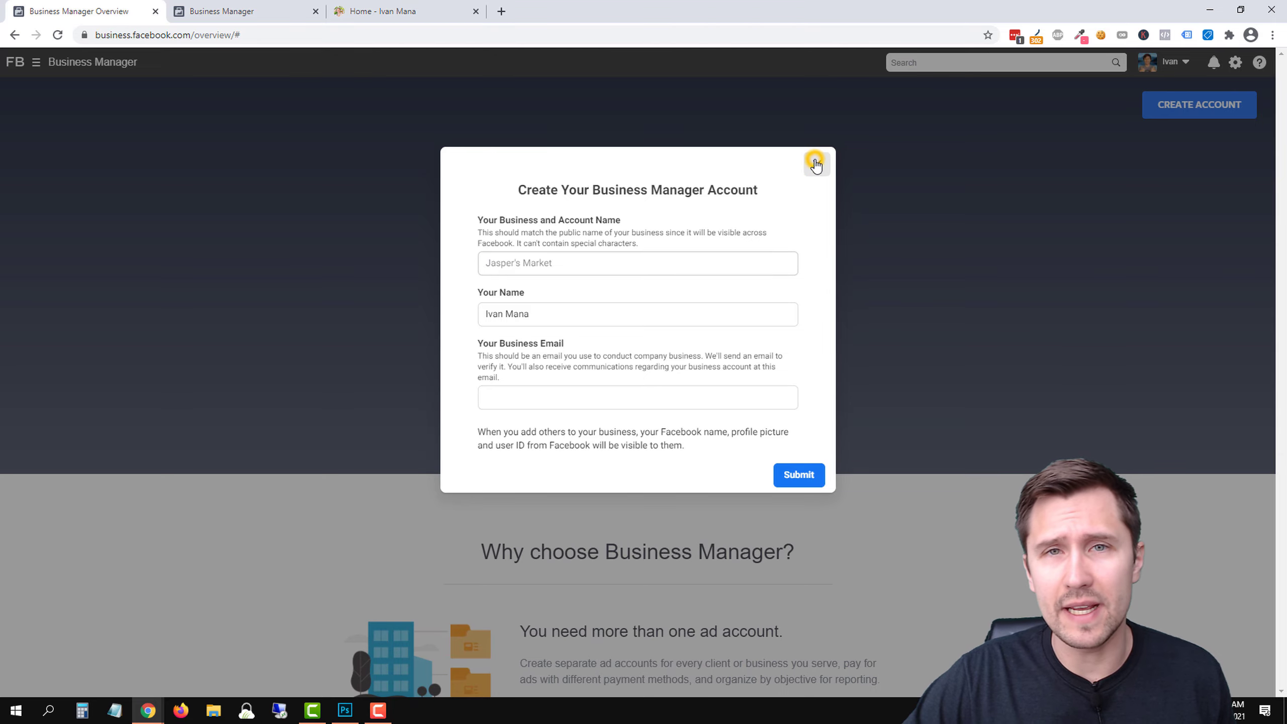
Step: Open the Business Settings of the existing Business Manager account and review its Business Info and payment methods
click(281, 6)
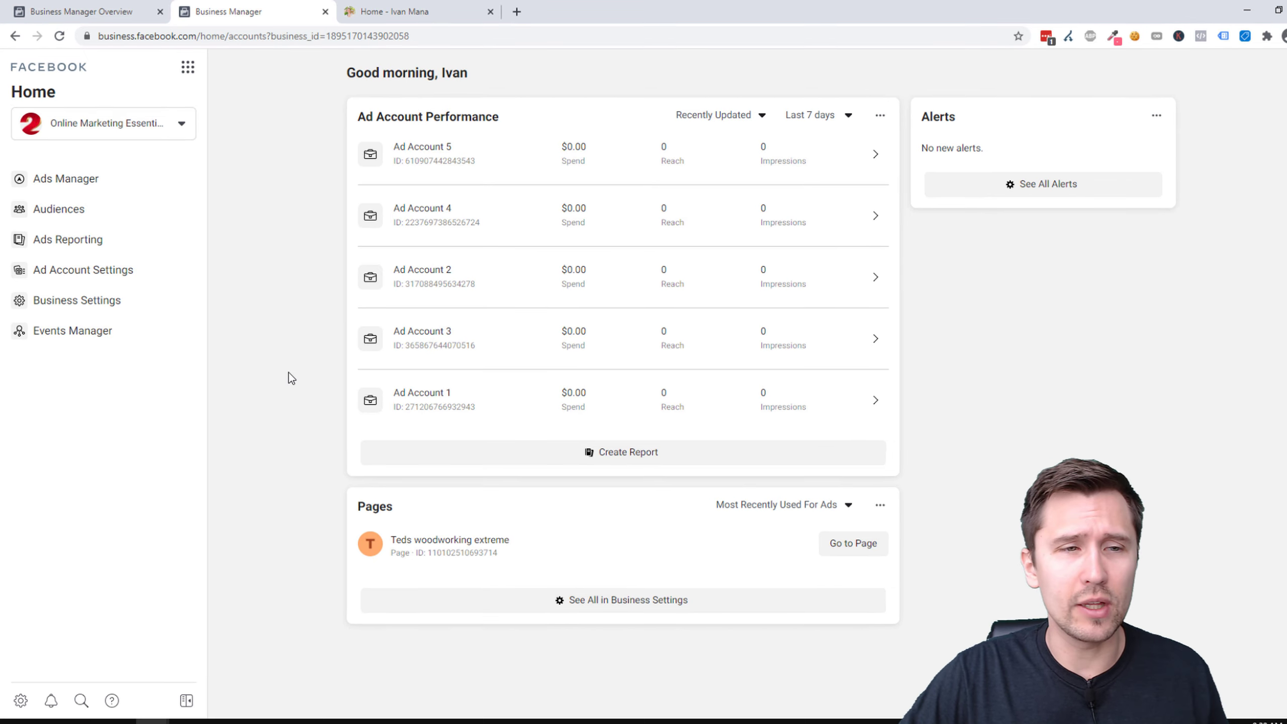
click(87, 287)
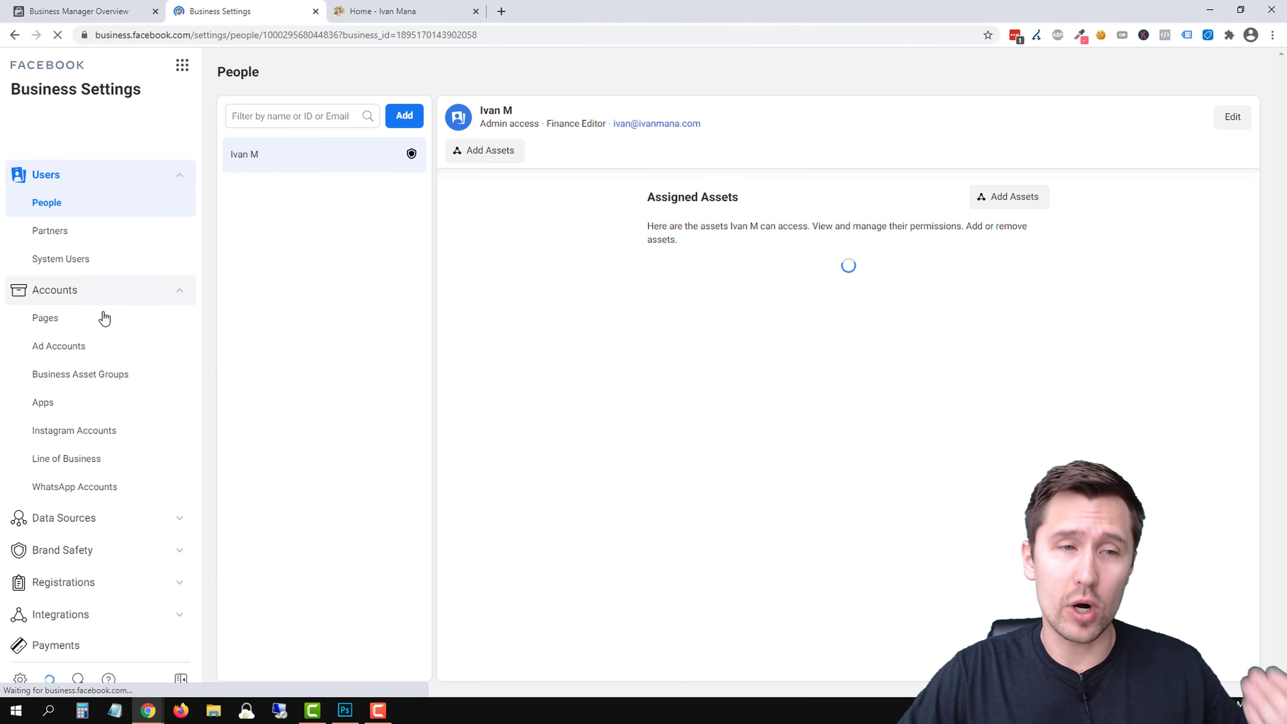
scroll(133, 375, down, 5)
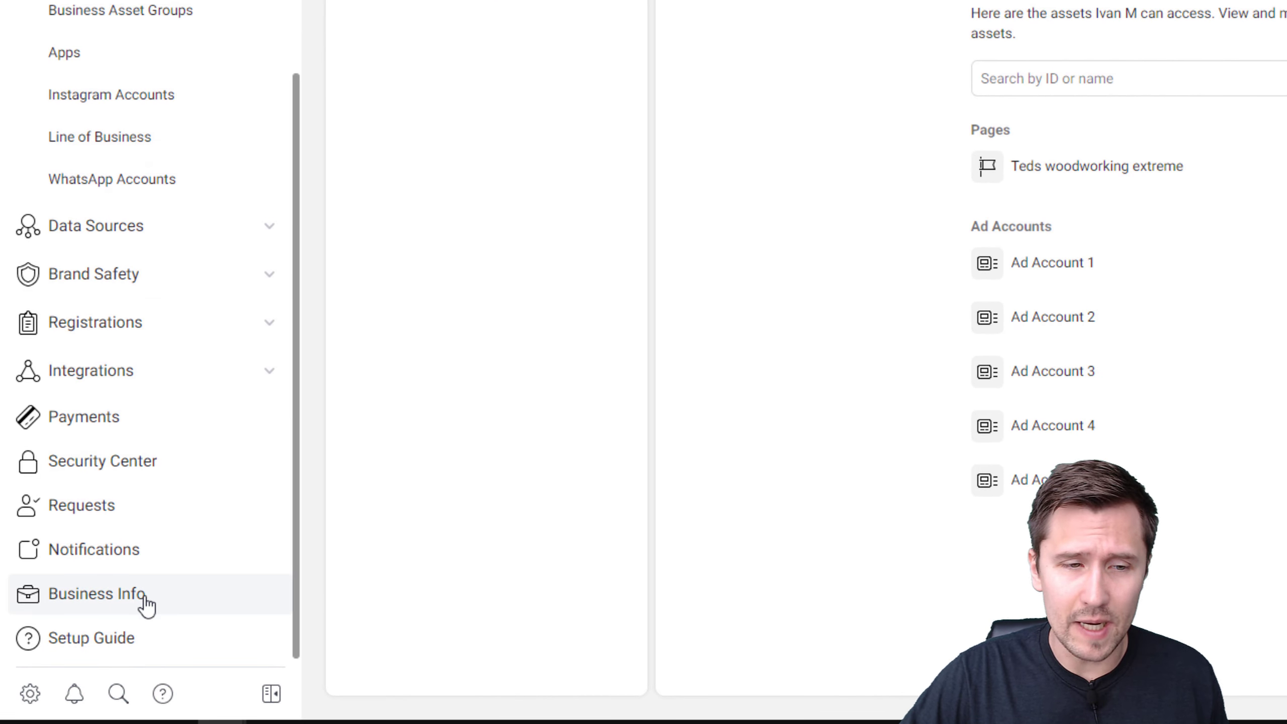
click(145, 598)
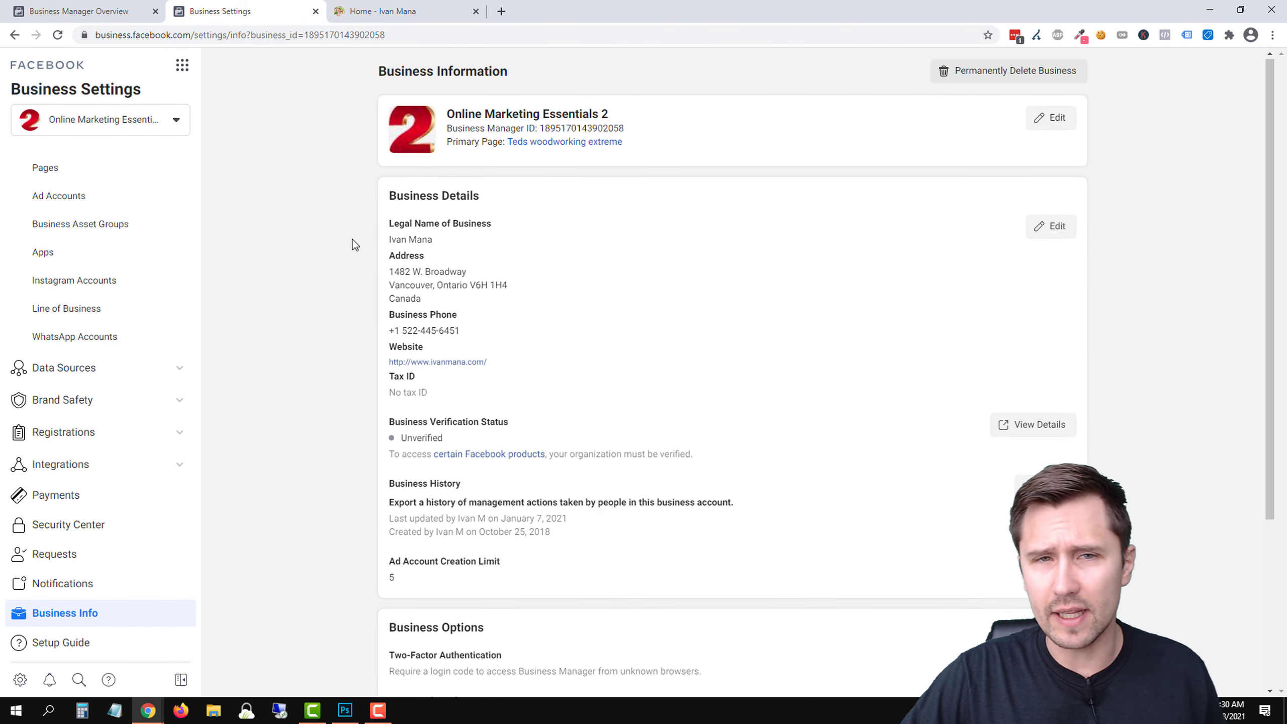
scroll(350, 244, down, 4)
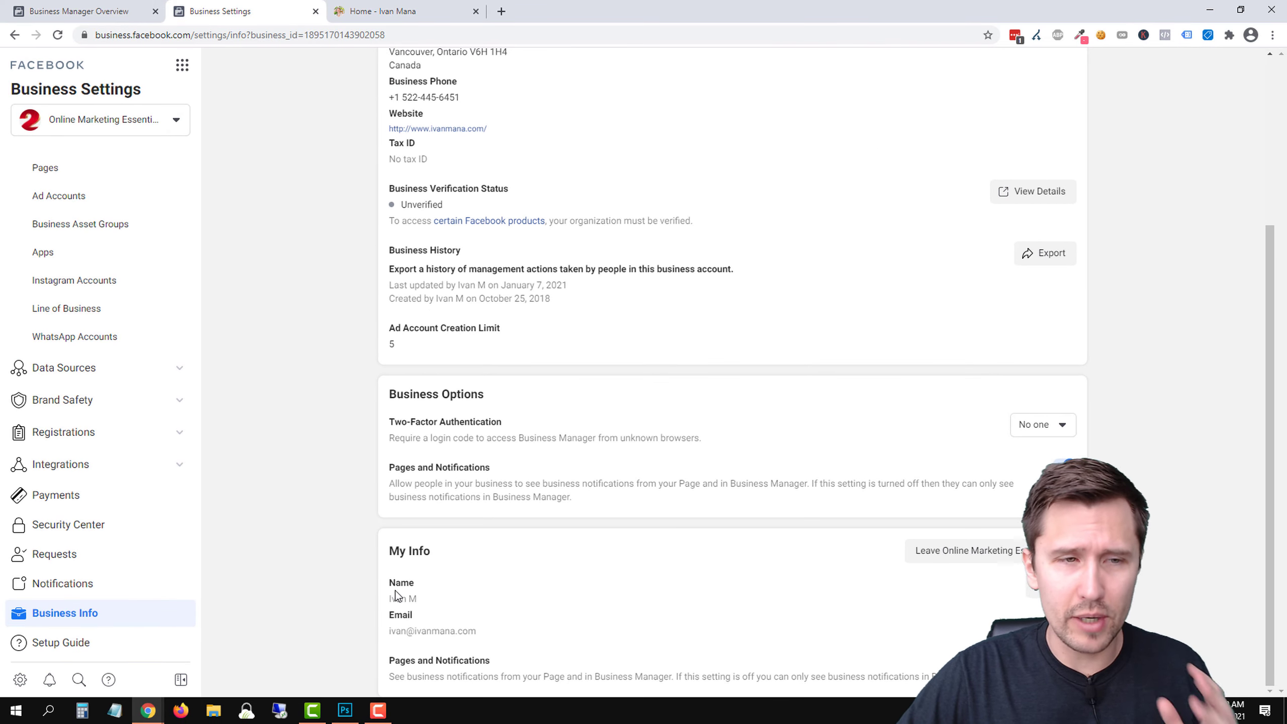
click(79, 503)
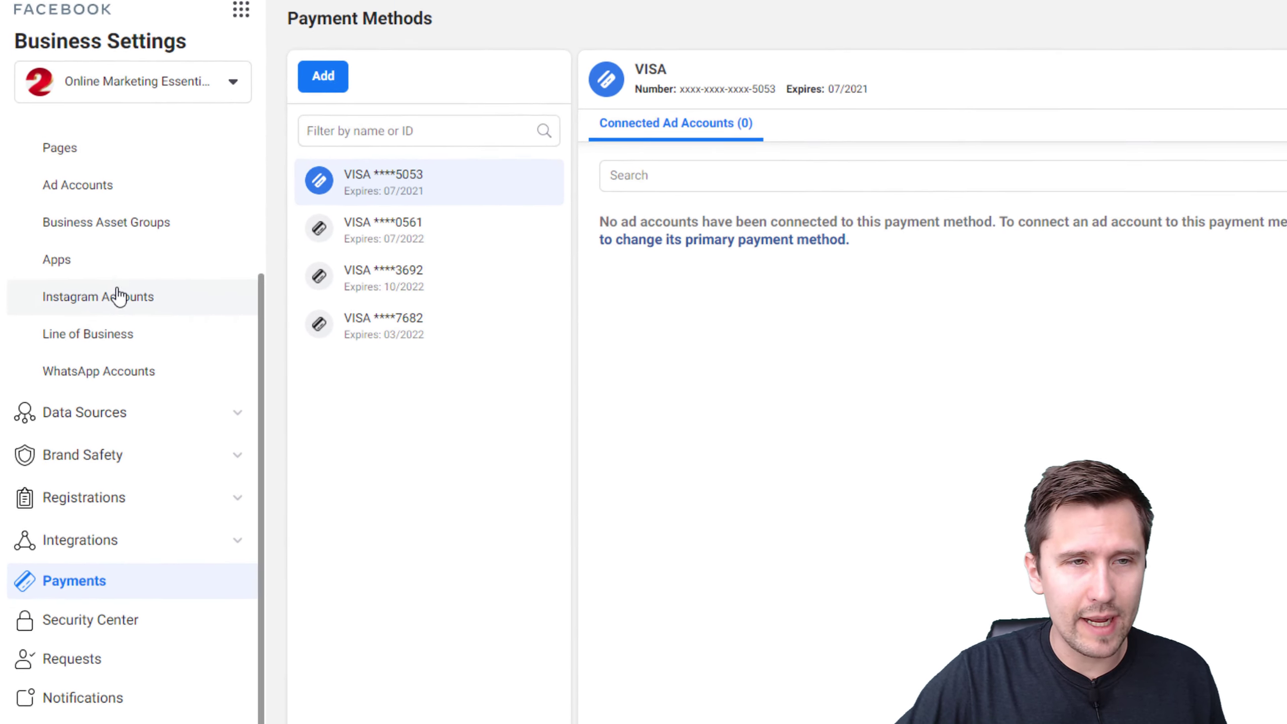
Step: Try to create a new ad account named "account 6", used for My business (Online Marketing Essentials 2), and dismiss the form
scroll(118, 296, up, 4)
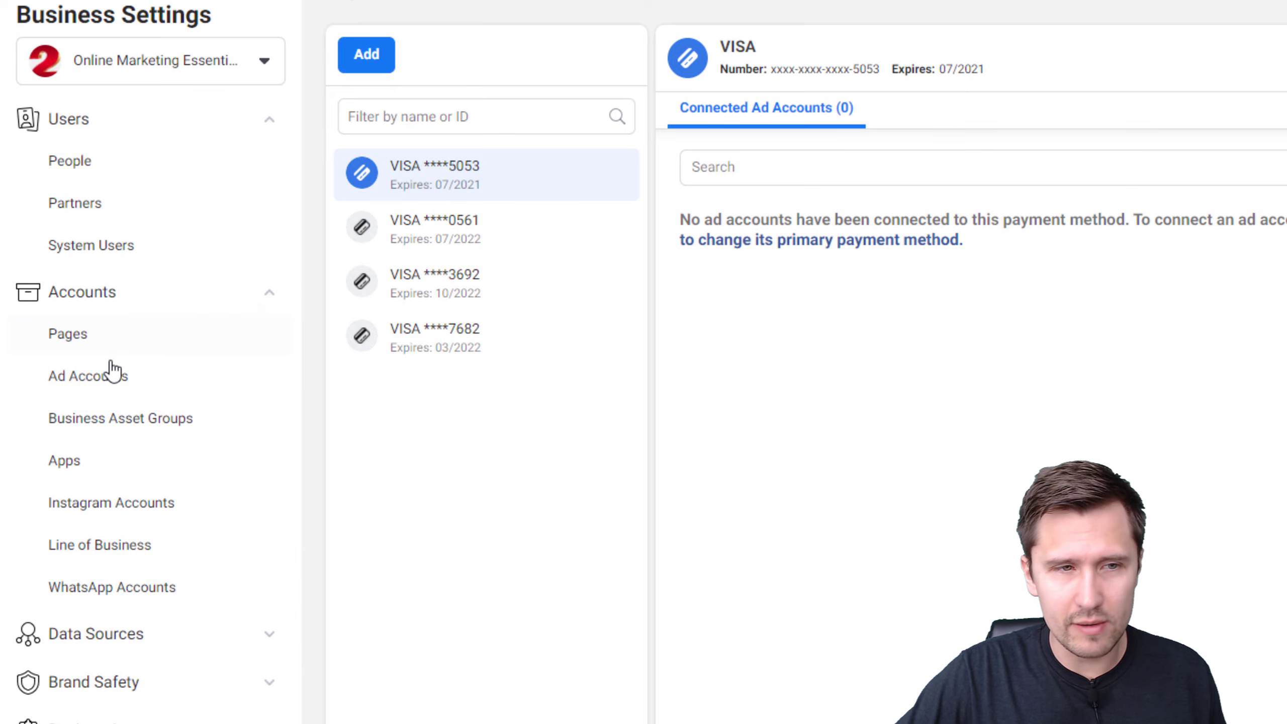
click(146, 376)
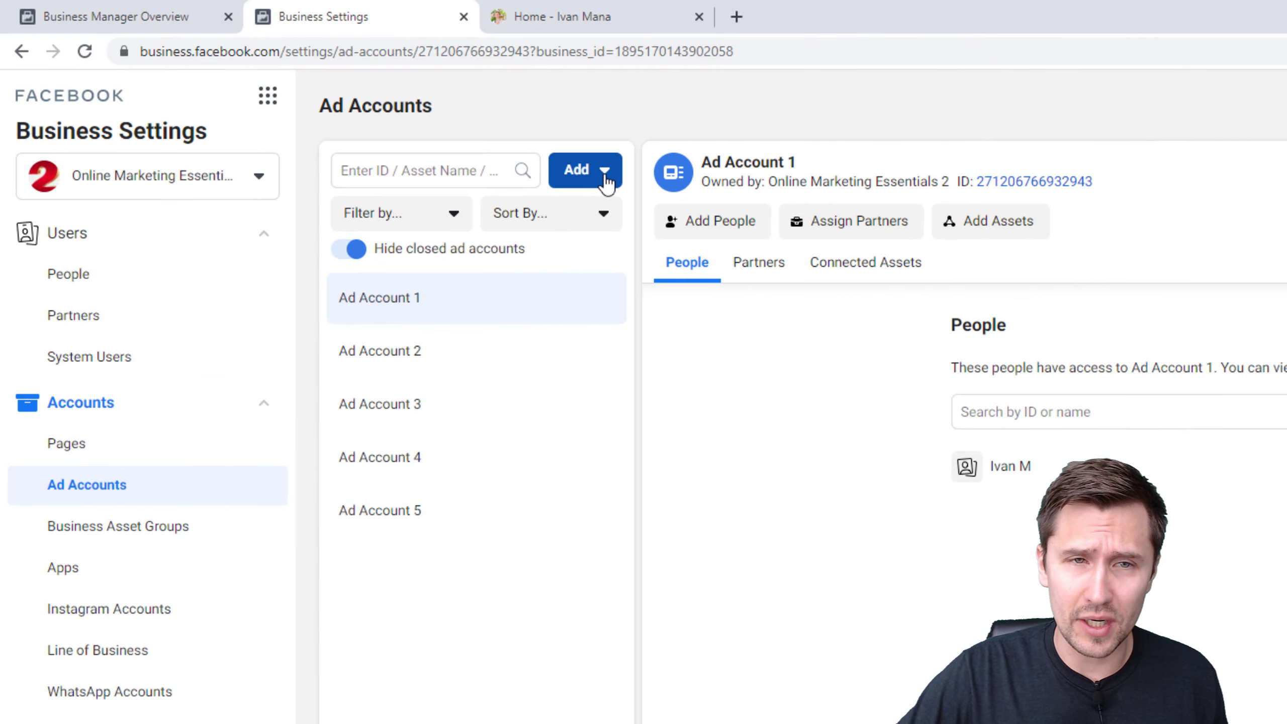
click(604, 173)
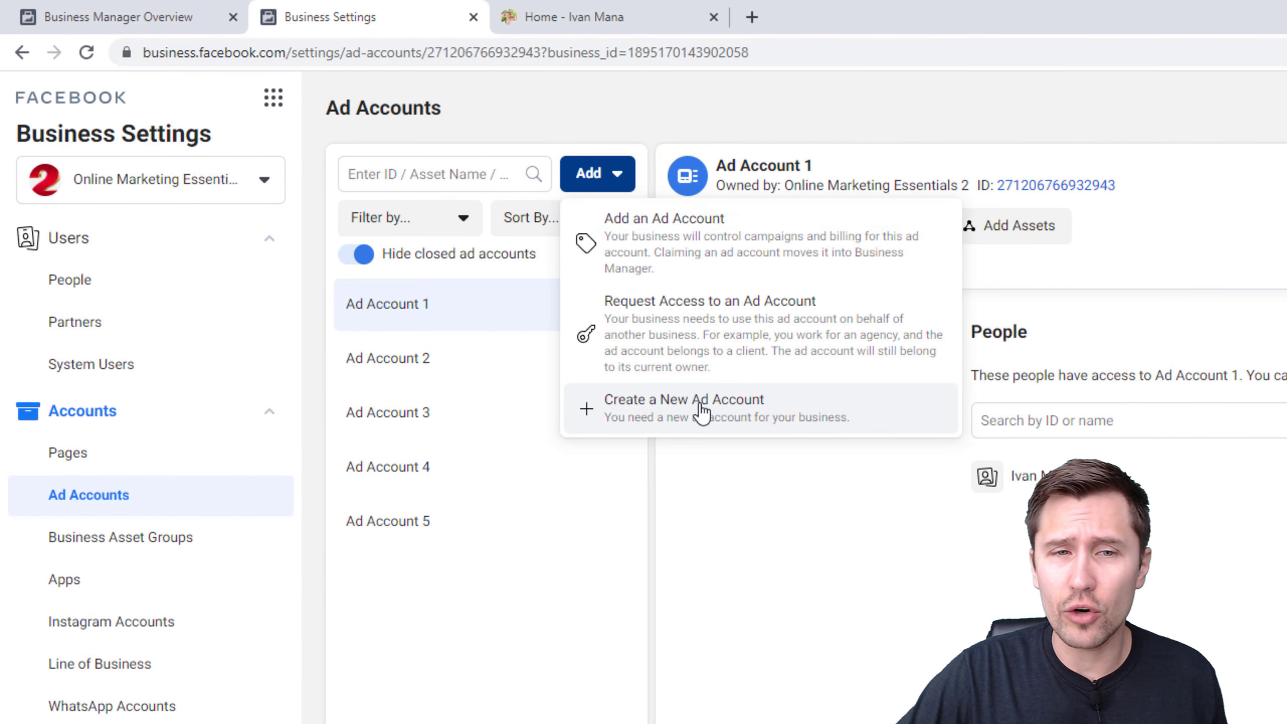
click(700, 412)
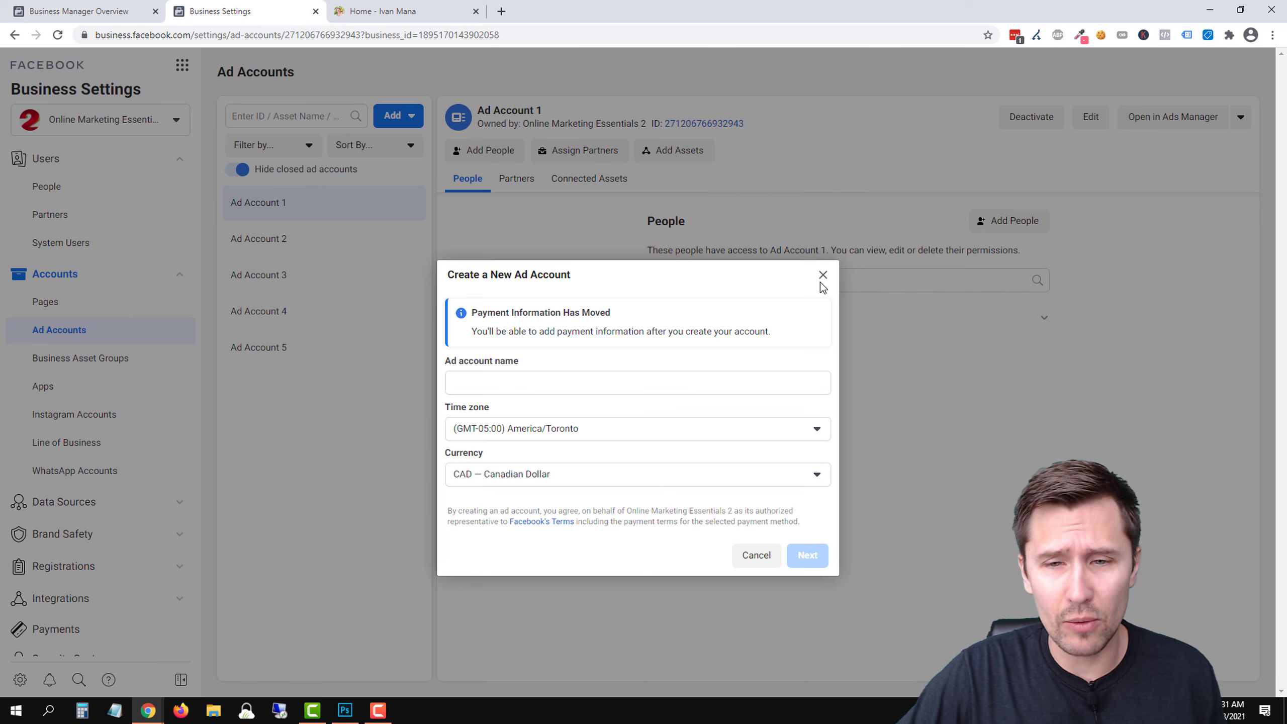
click(516, 377)
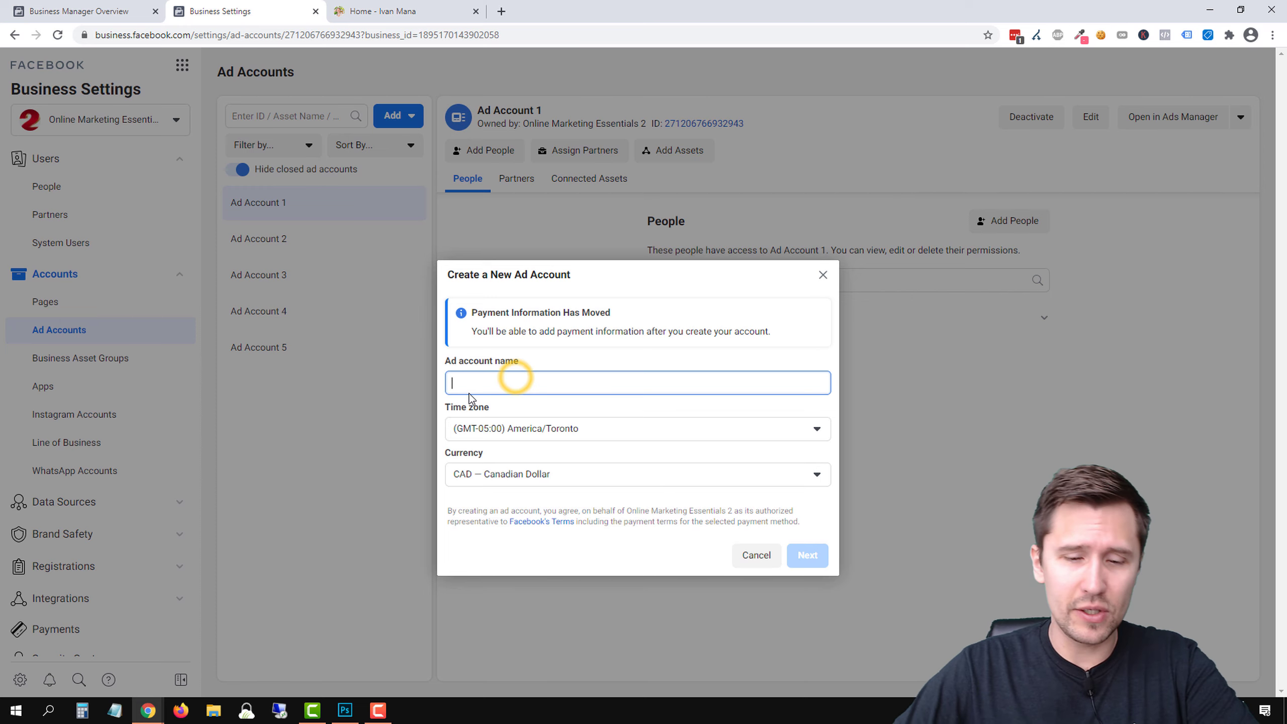
text(account 6)
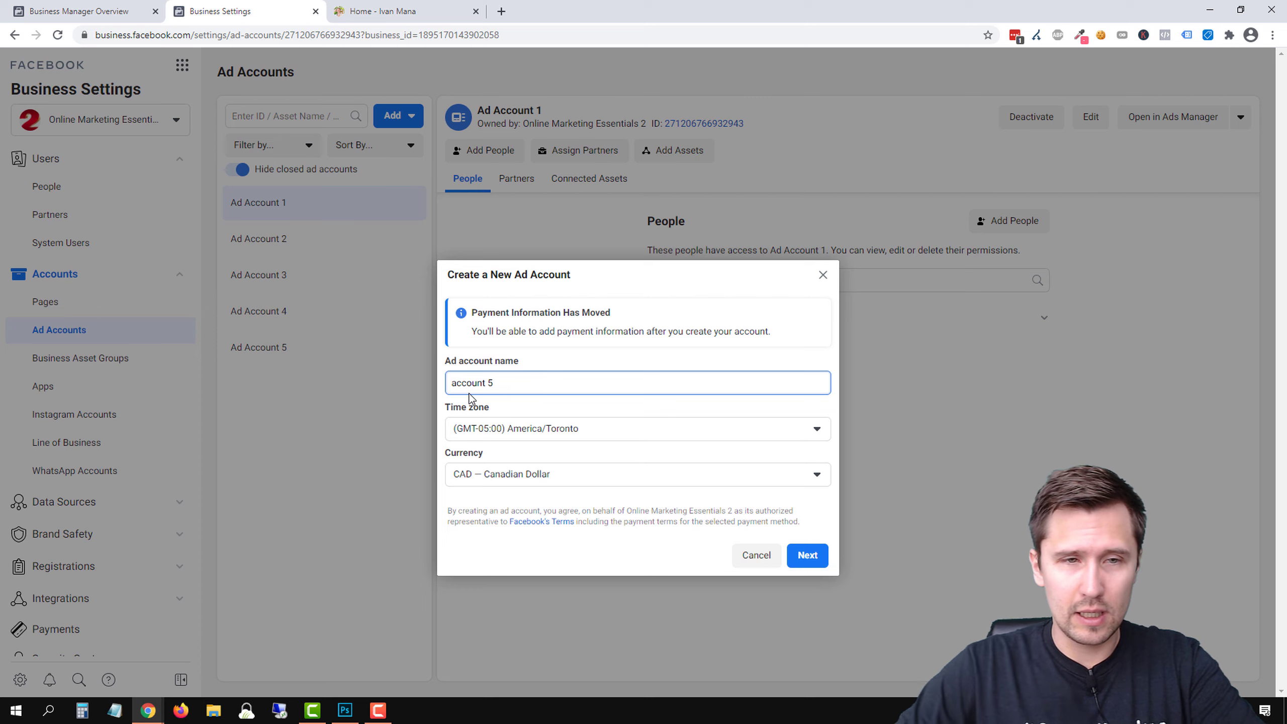
click(824, 561)
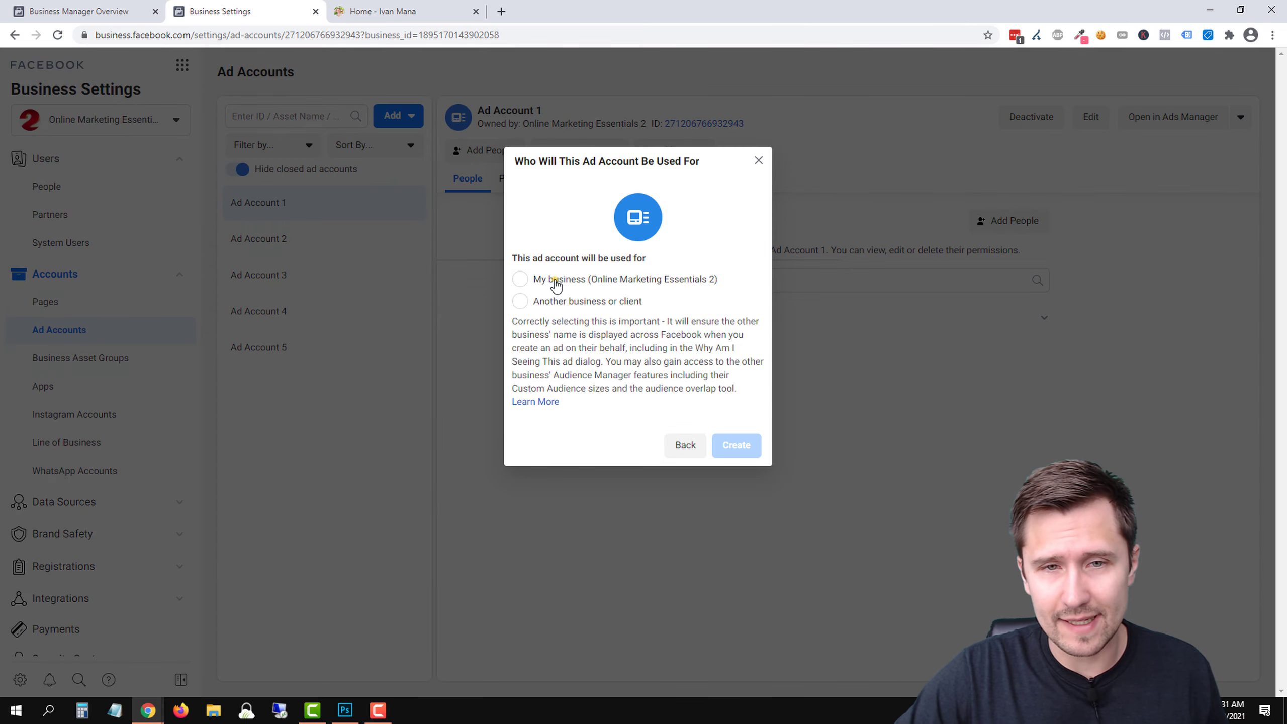
click(554, 280)
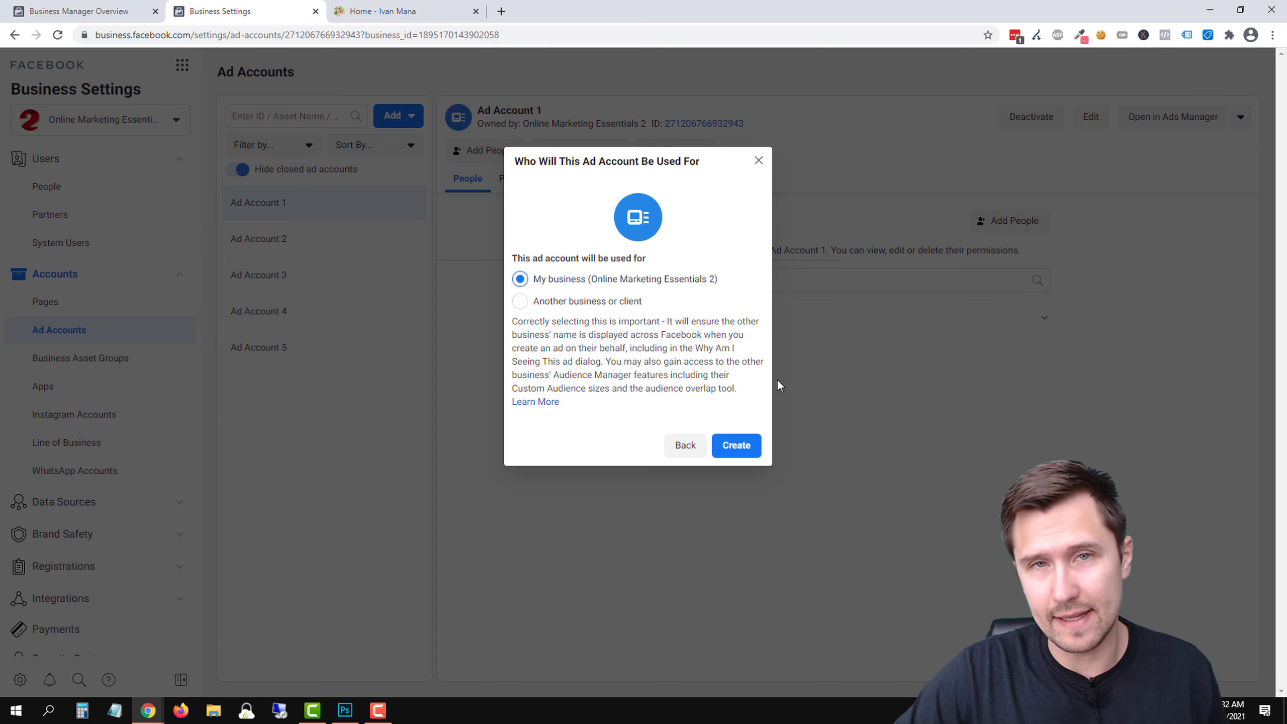
click(749, 446)
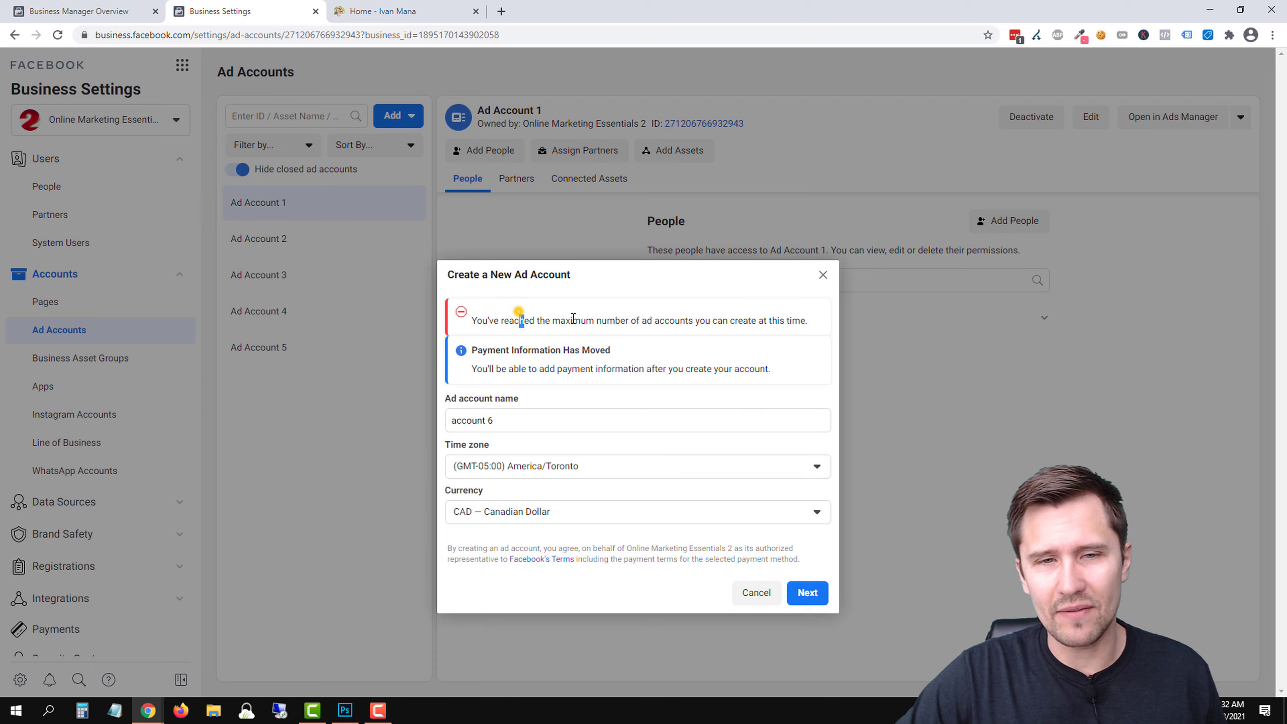
drag(573, 318, 728, 325)
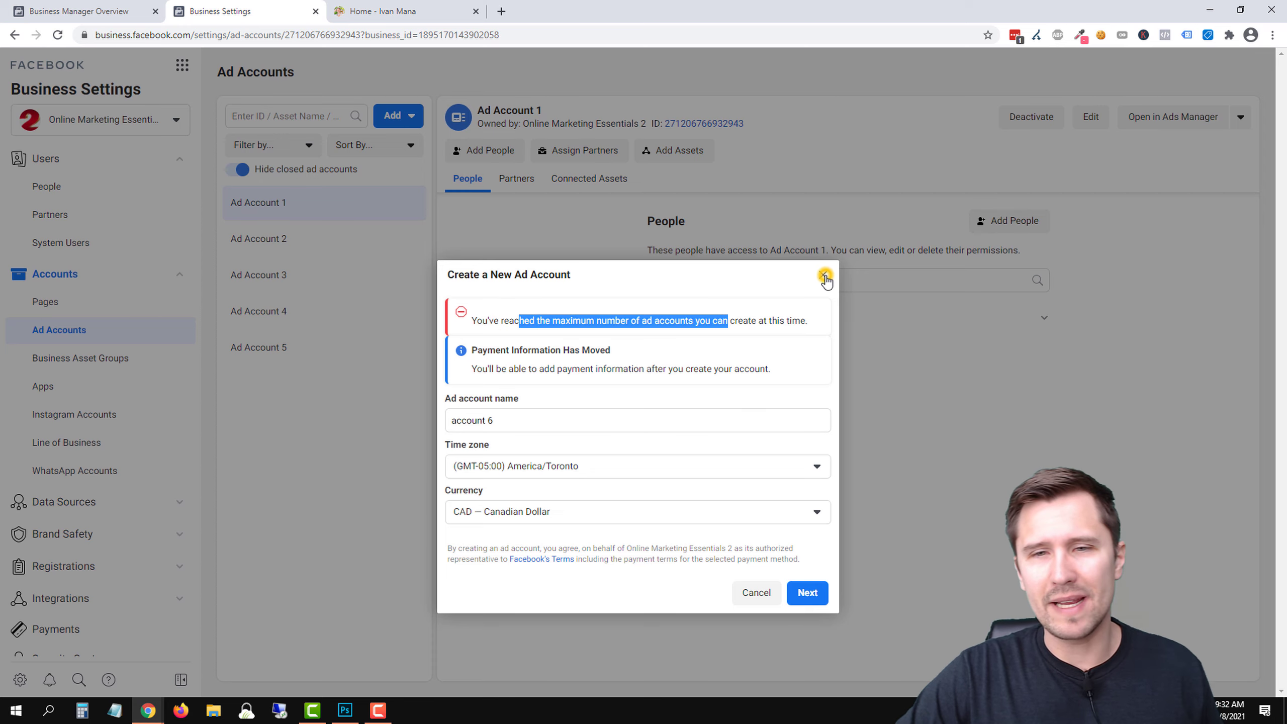
click(825, 277)
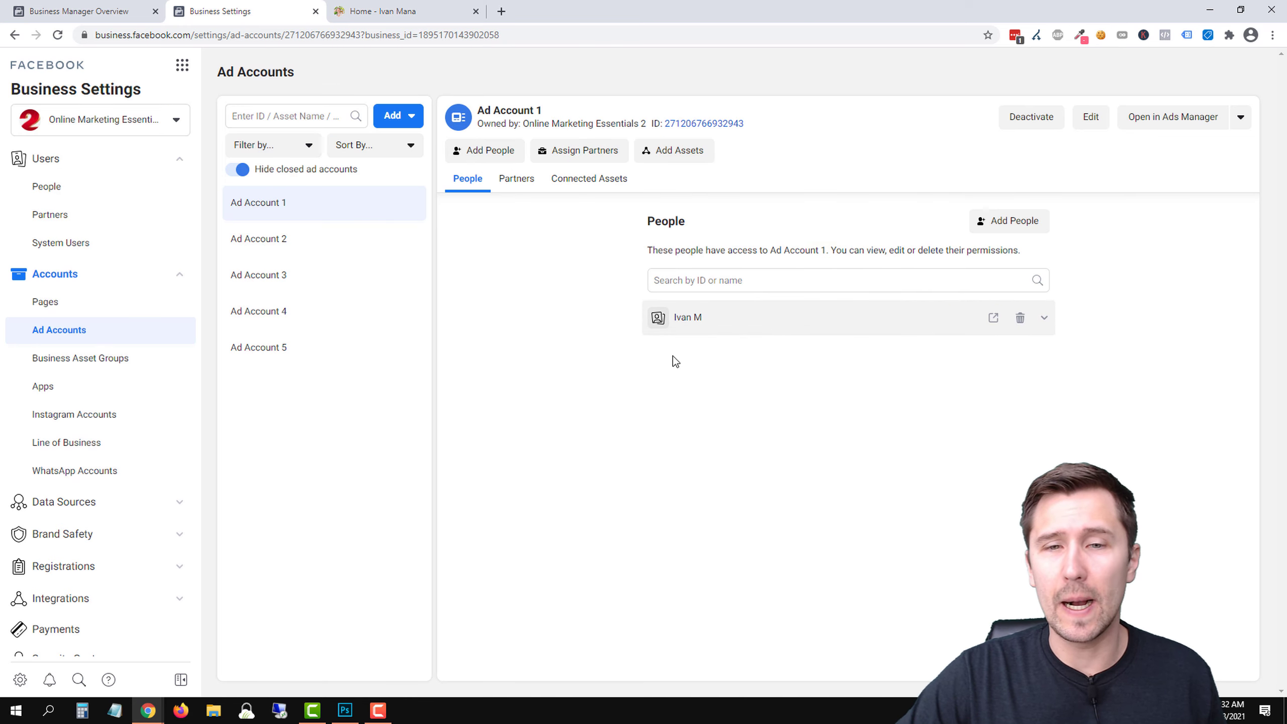
click(488, 150)
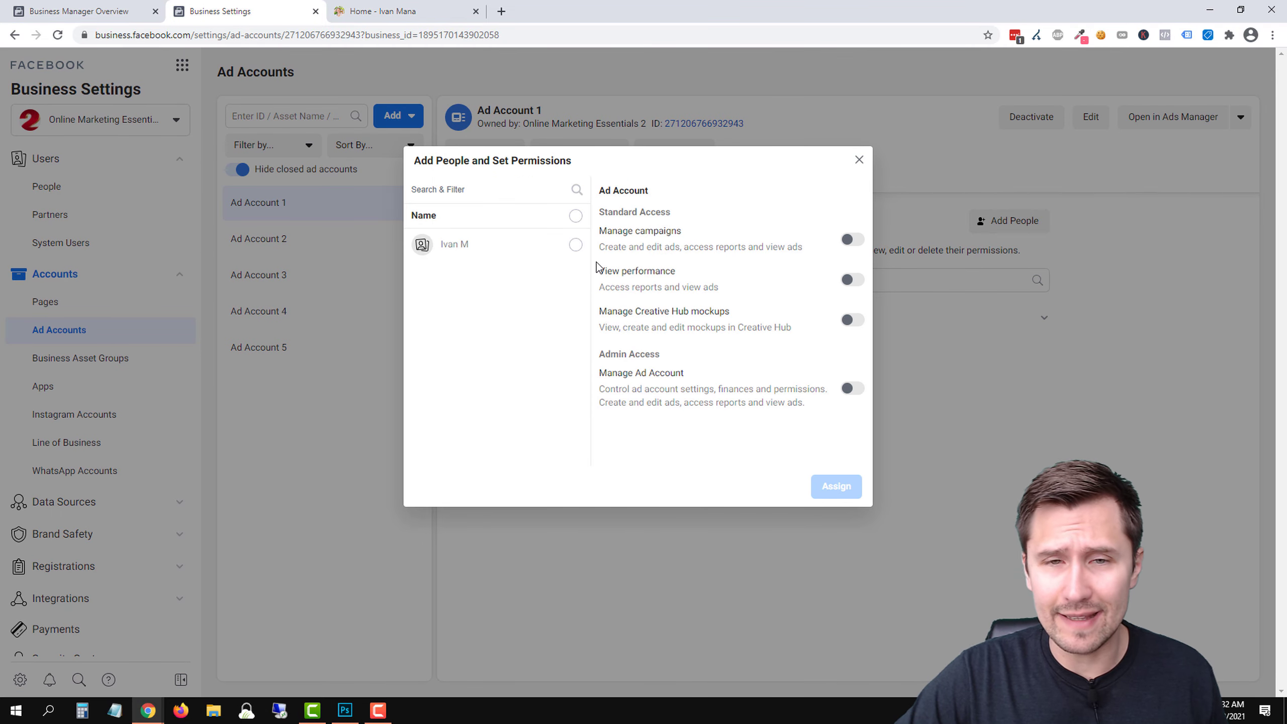
click(575, 246)
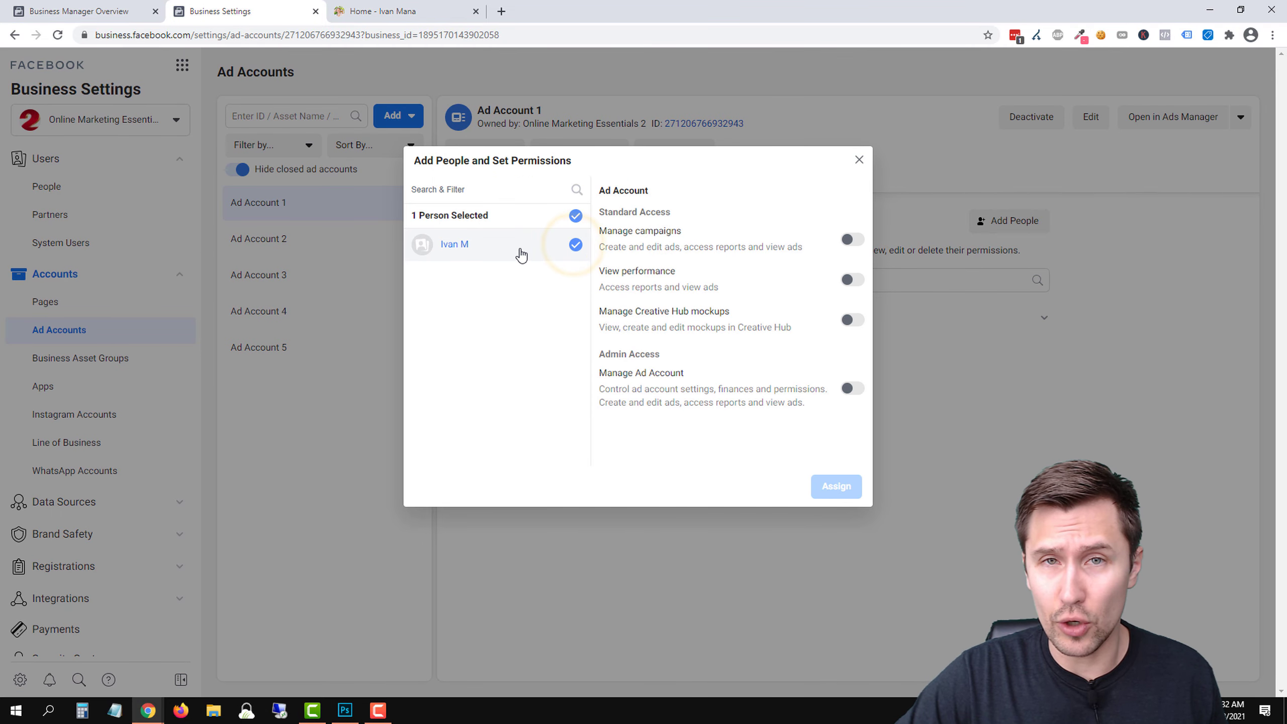
click(849, 389)
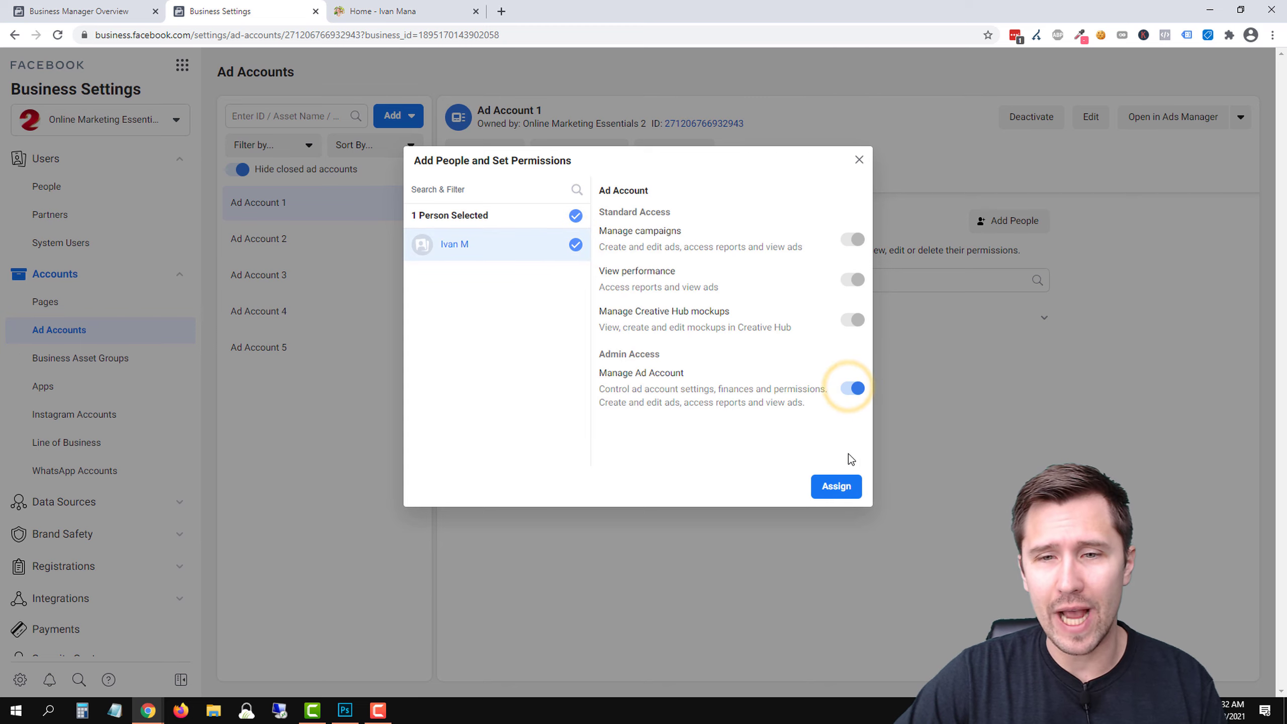
click(855, 159)
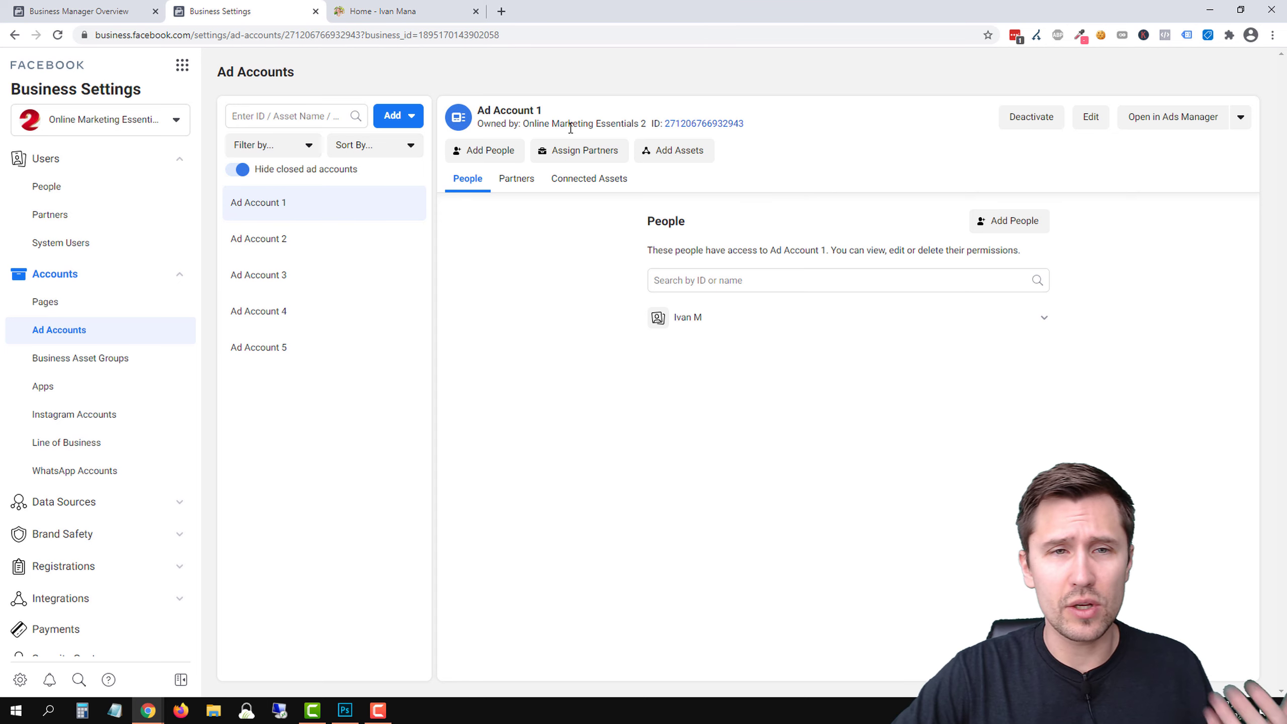
click(405, 115)
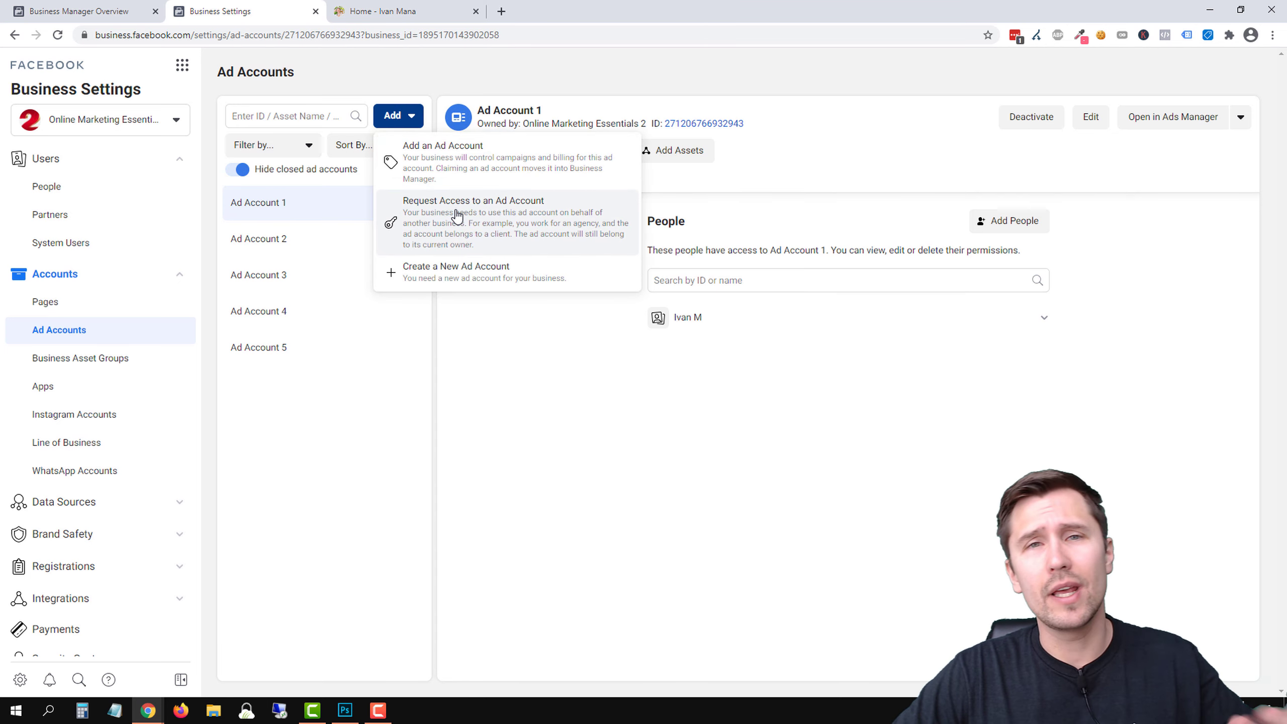
click(480, 412)
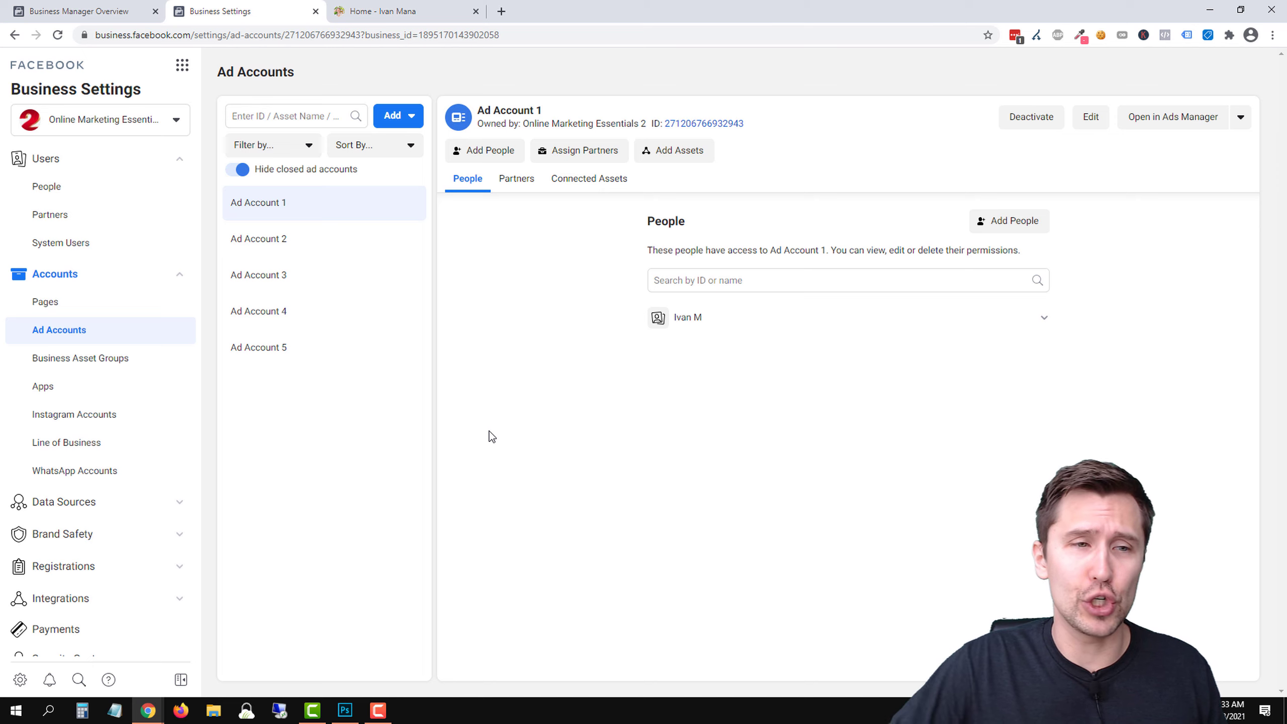
Step: Create a new Page for the business in the Pages section of Business Settings
click(68, 303)
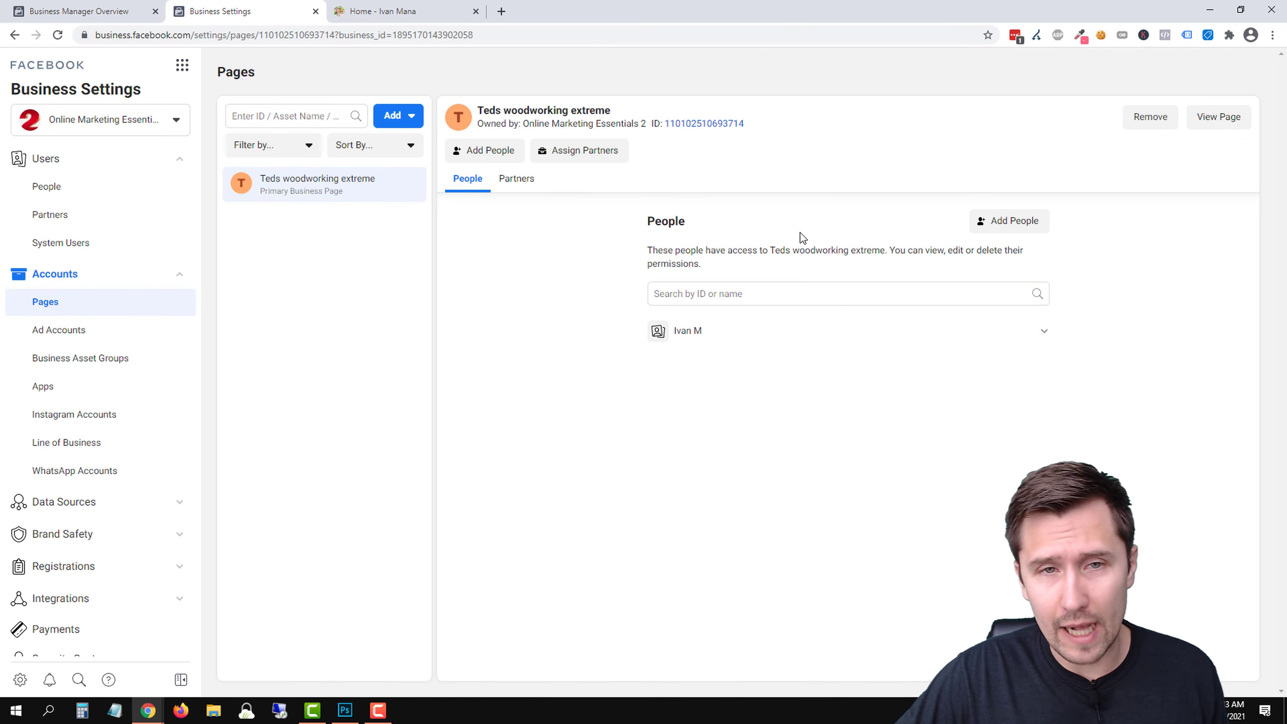
click(410, 116)
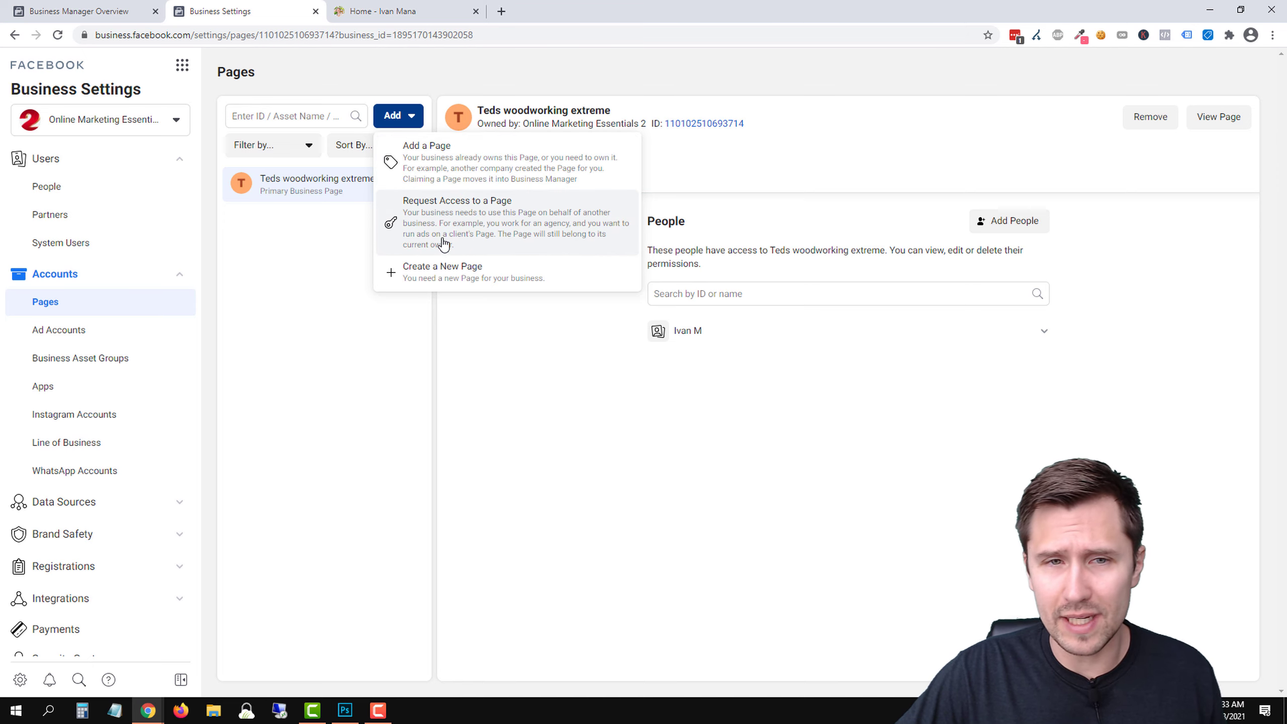
click(443, 280)
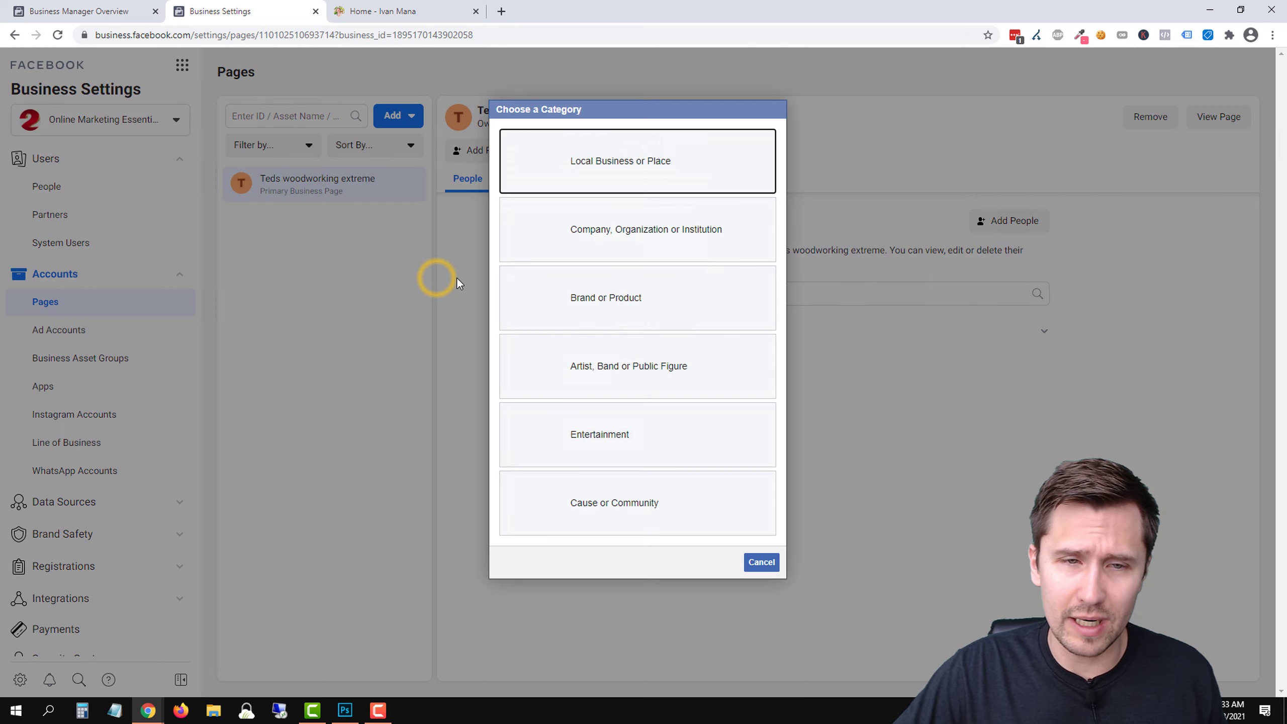
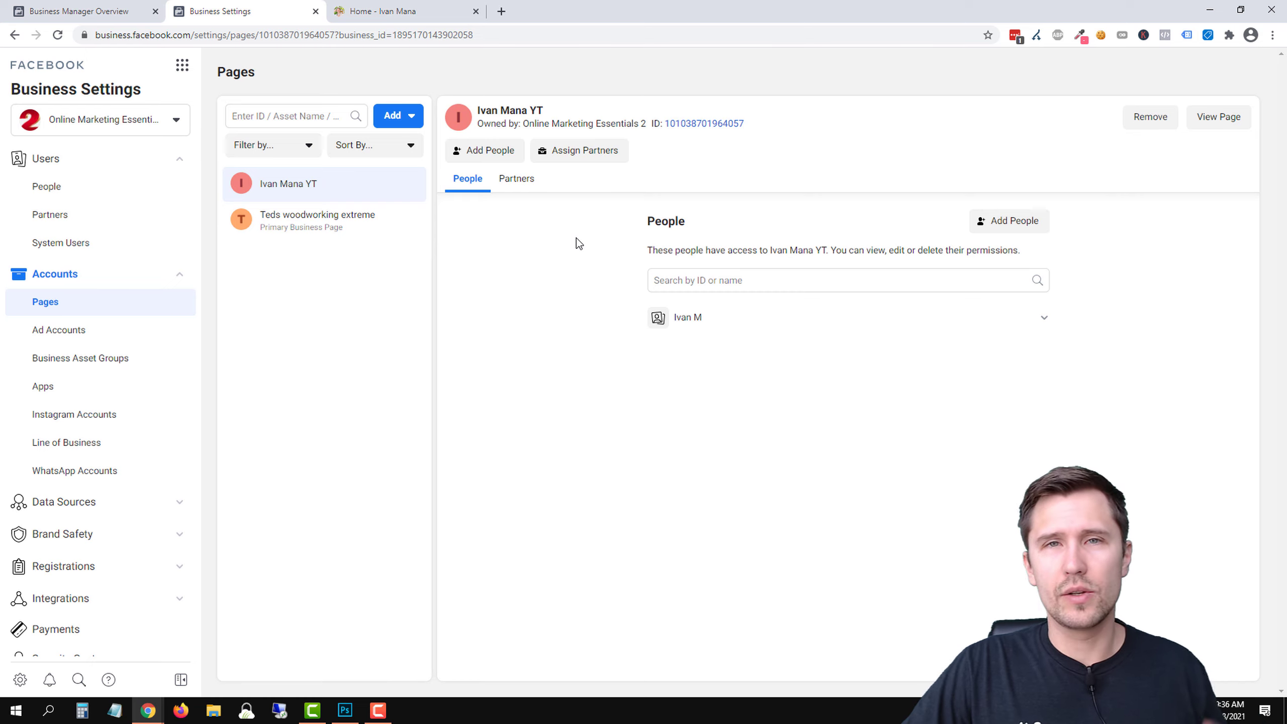
Step: View the newly created Page and examine the details available in its About section
click(1205, 122)
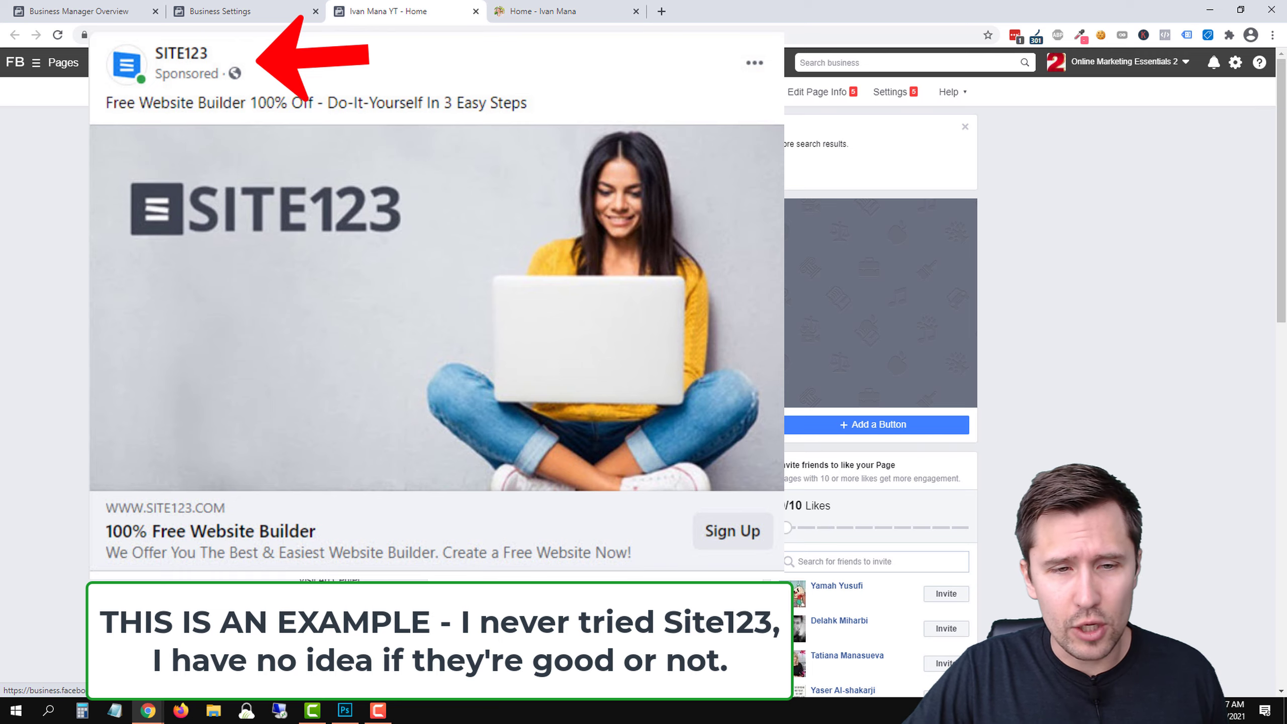
click(316, 516)
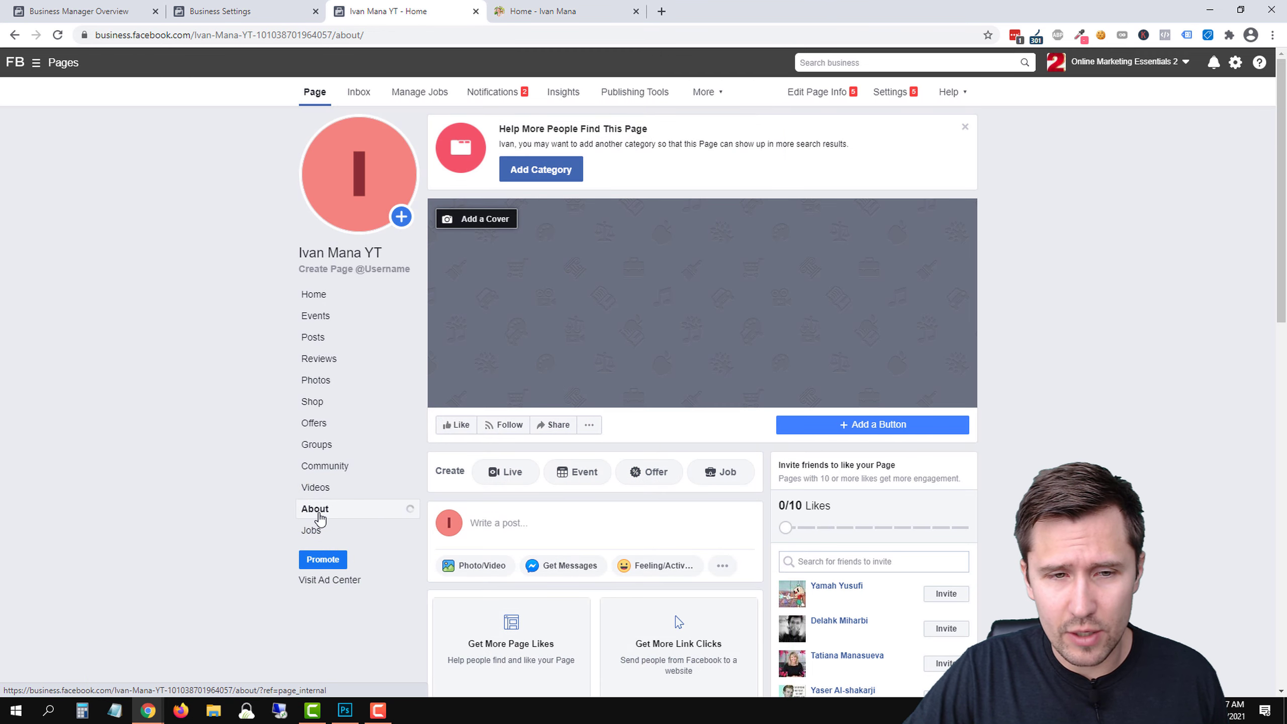
click(336, 517)
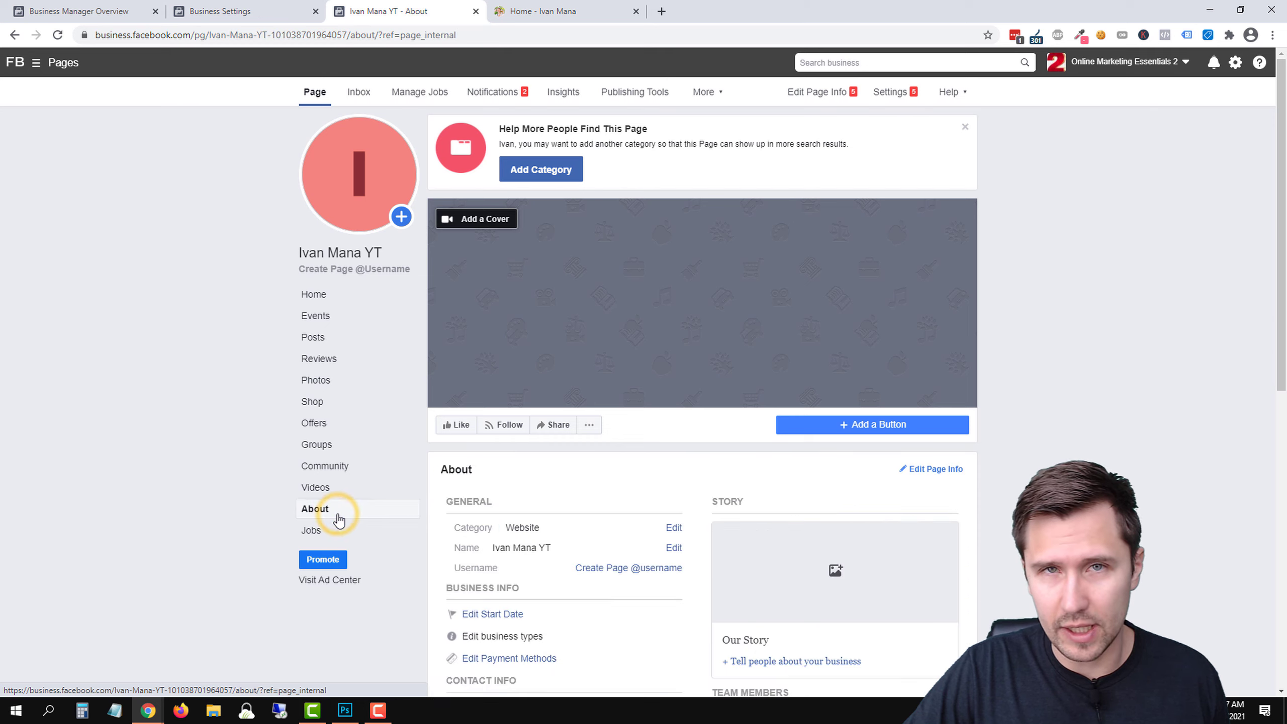
scroll(555, 498, down, 5)
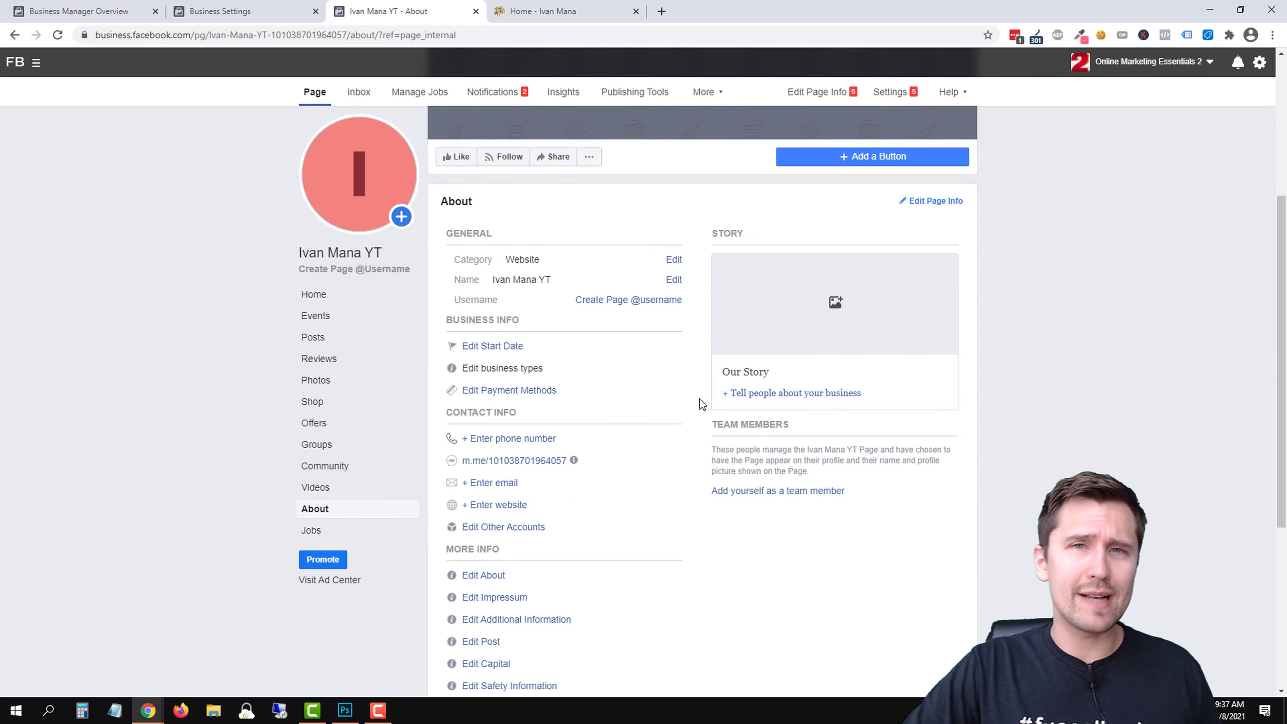
Step: Close the new Page, open Ads Manager for the business from the refreshed Business Settings, and check the website to advertise
scroll(684, 421, up, 5)
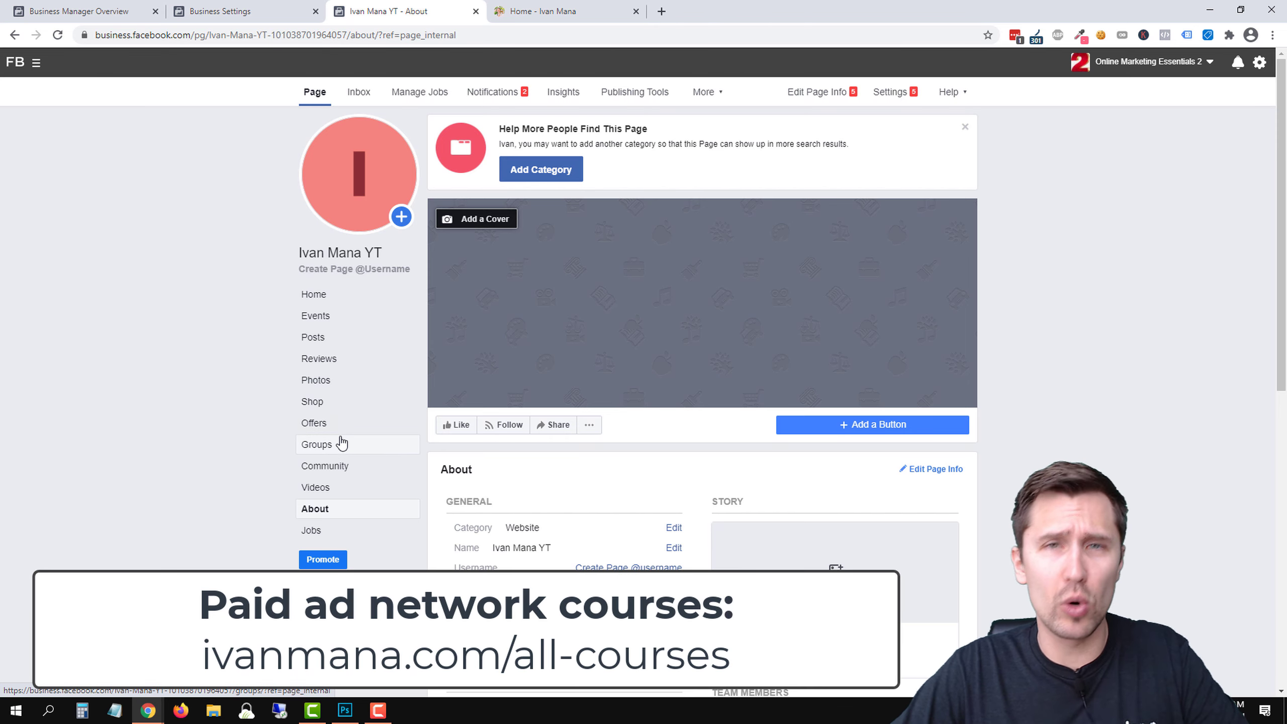
click(476, 11)
click(58, 35)
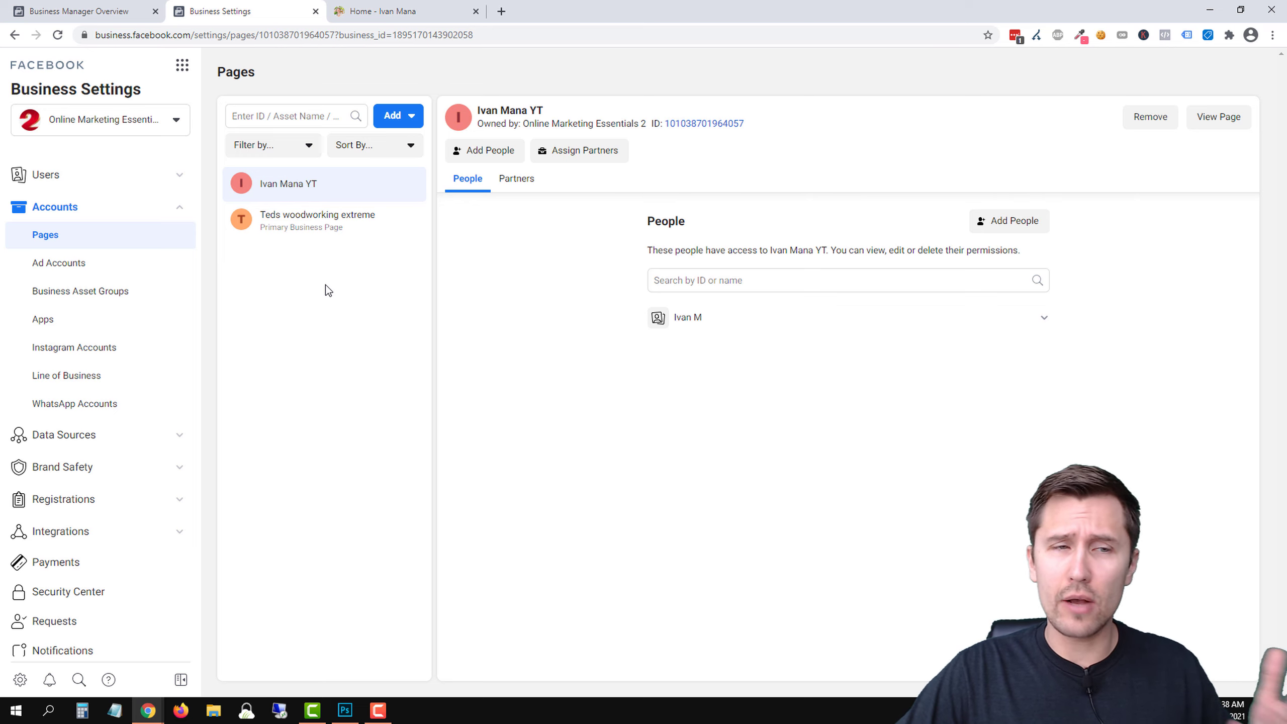
click(182, 64)
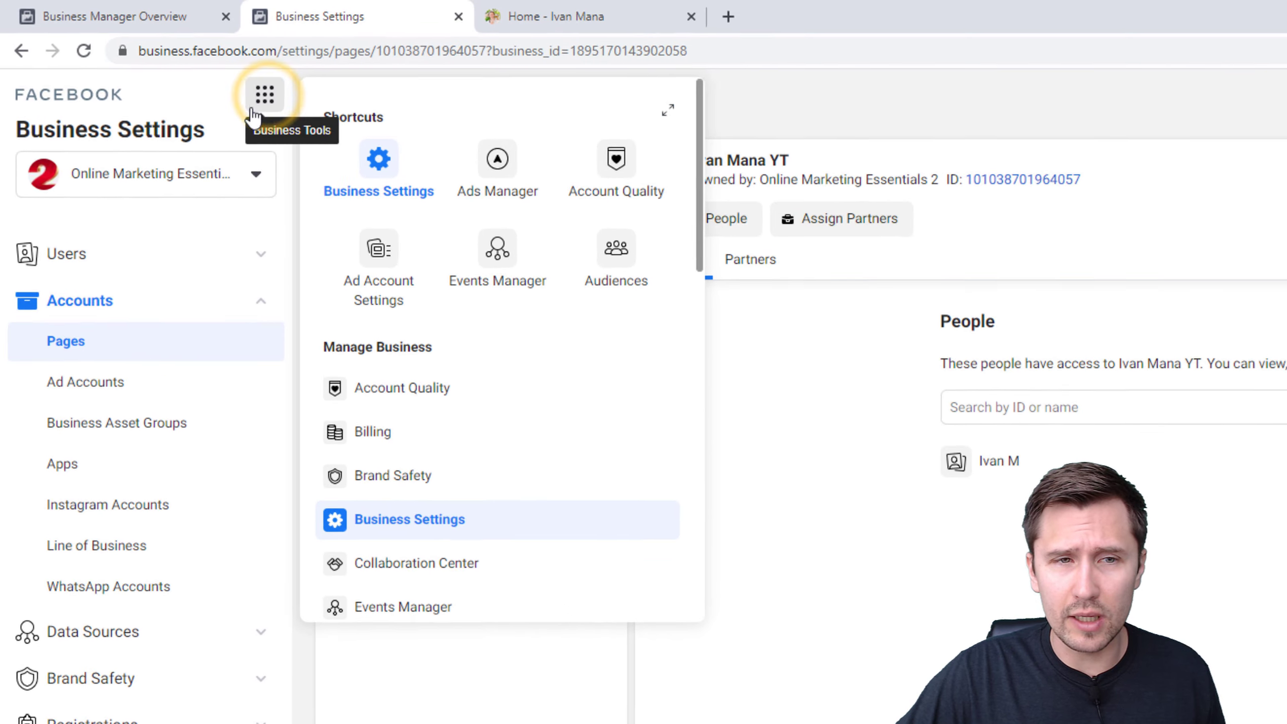
click(517, 170)
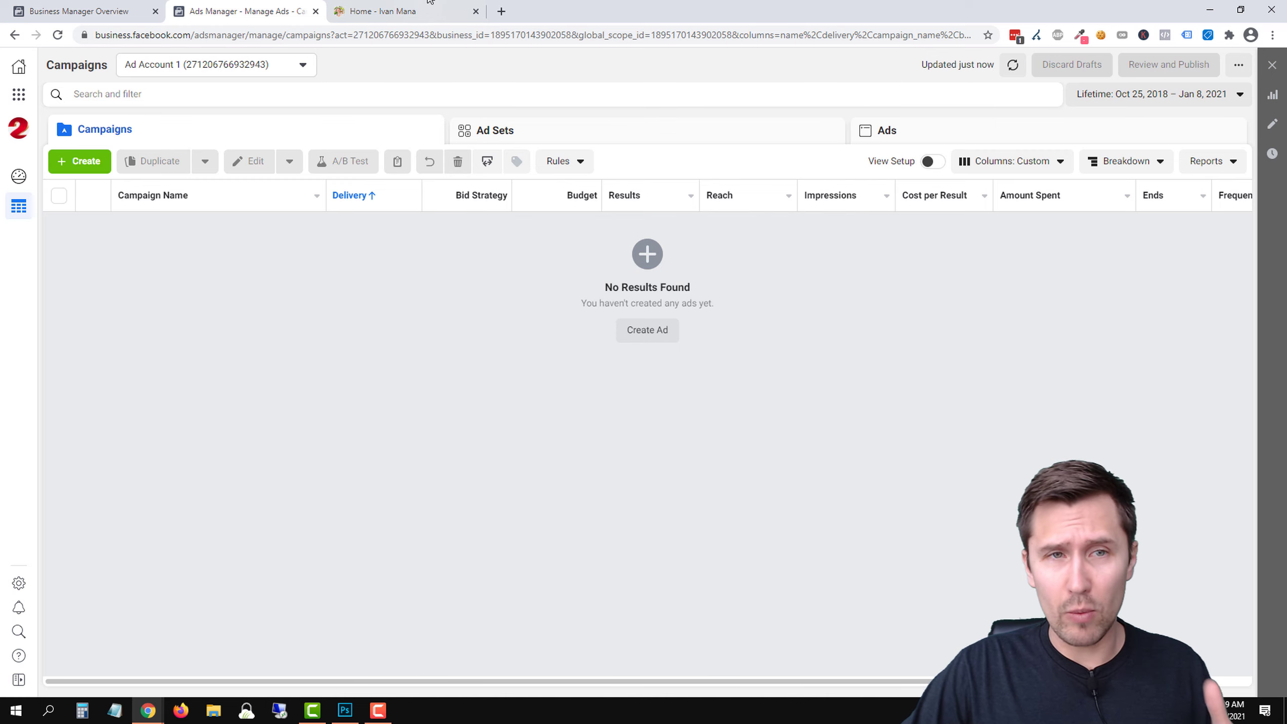
click(405, 11)
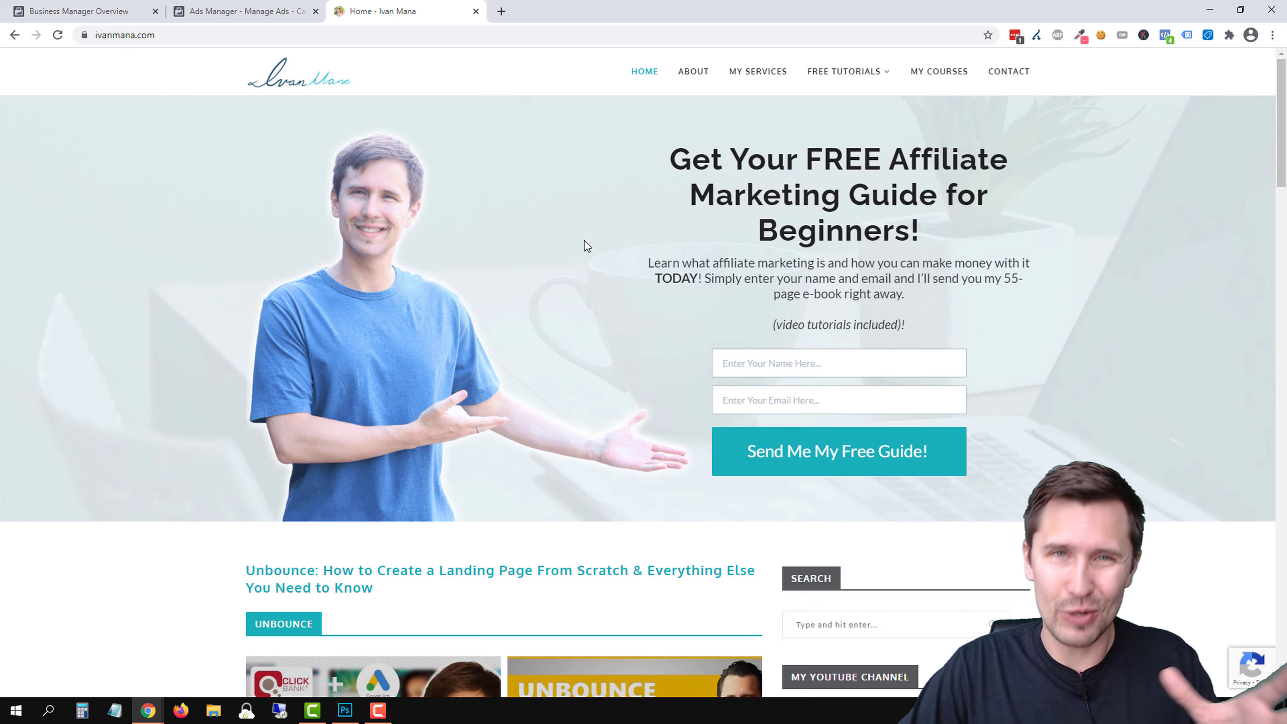
click(207, 15)
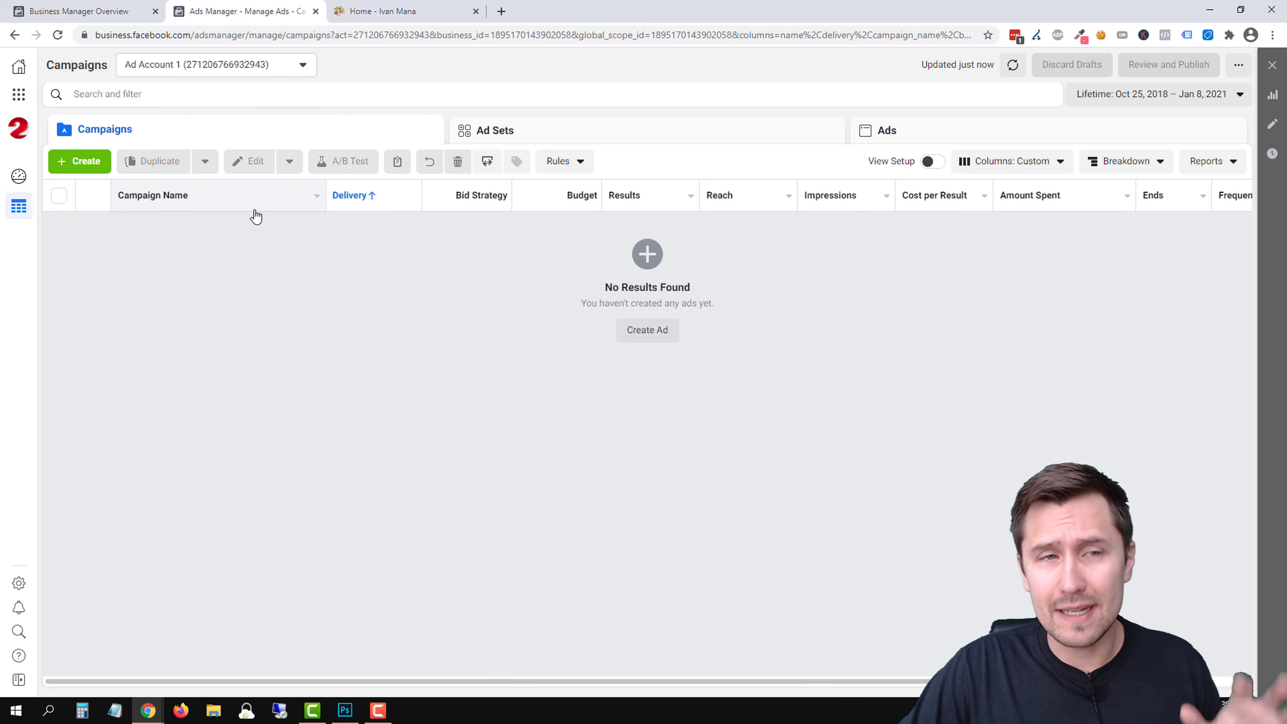
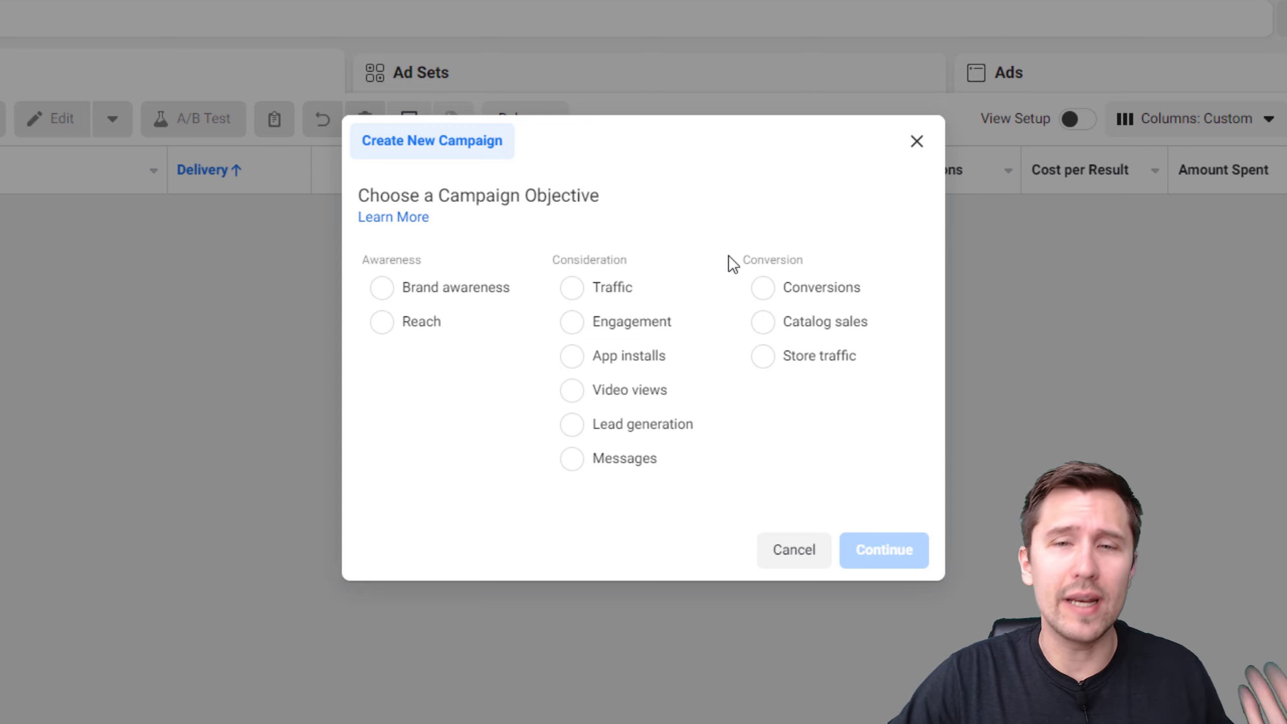
Step: Create a new campaign with the Traffic objective and name it after the website's owner
mouse_move(906, 289)
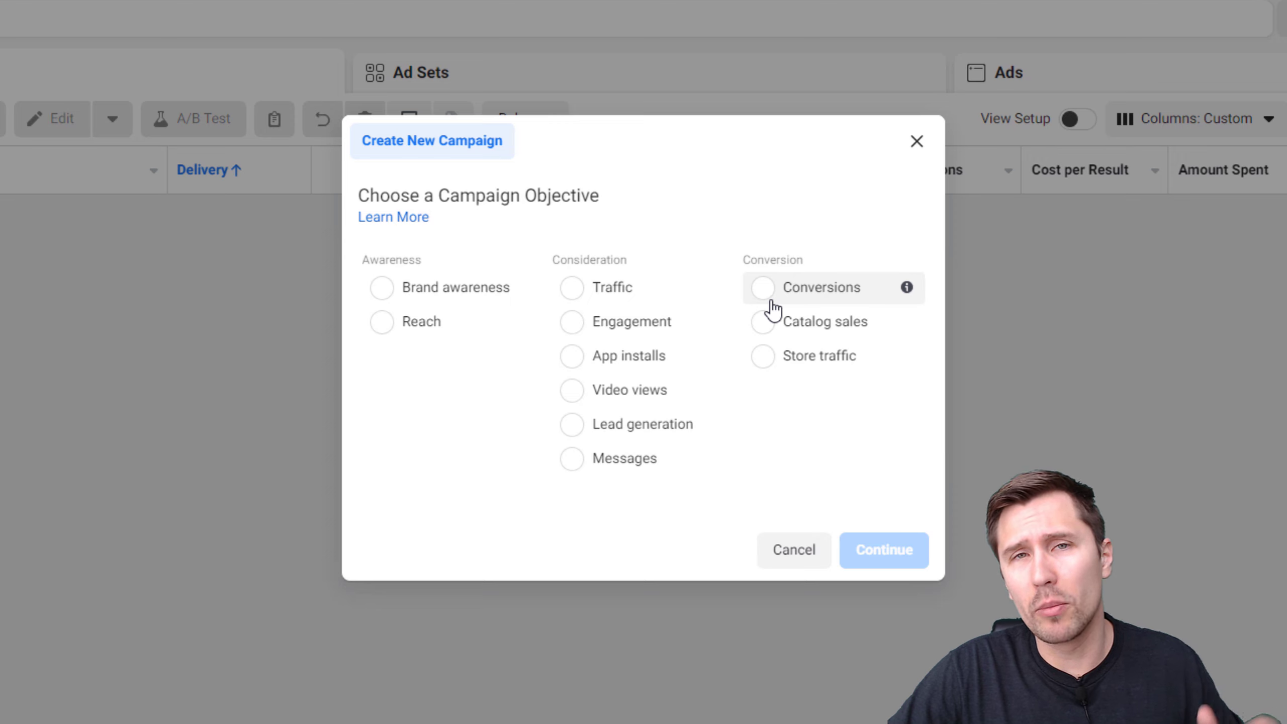
click(574, 294)
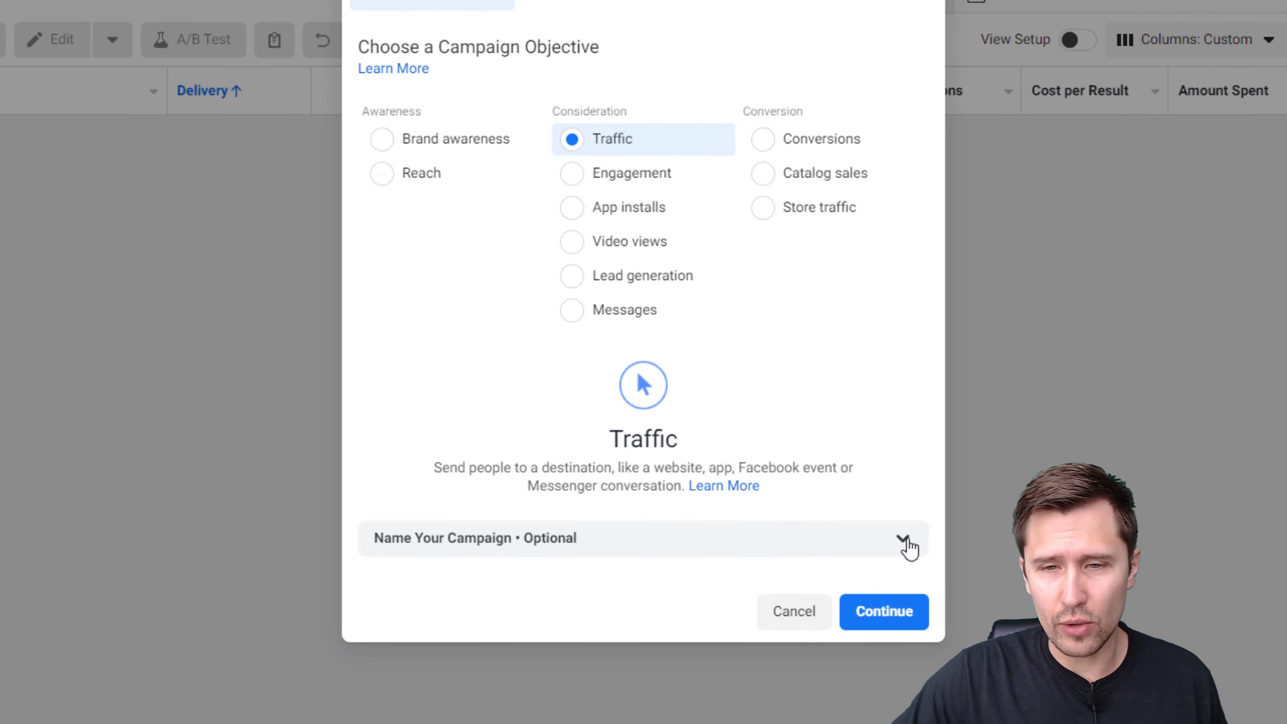
click(904, 609)
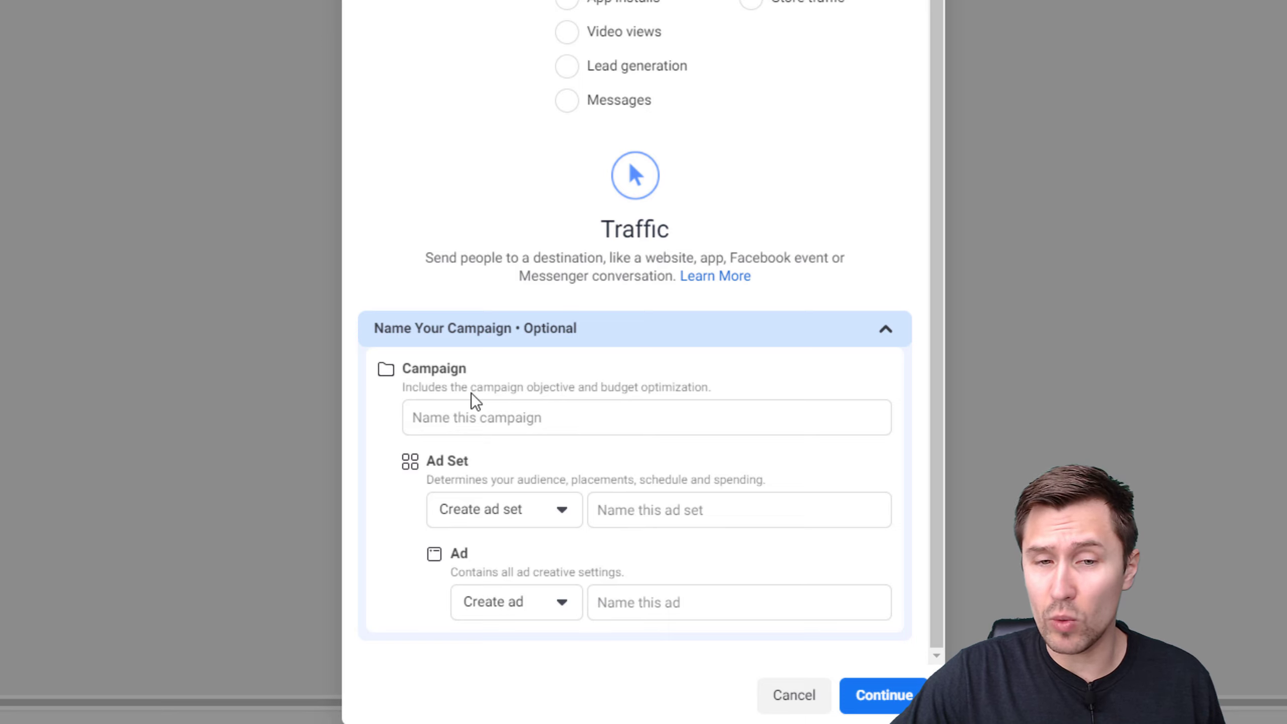
click(467, 408)
text(I)
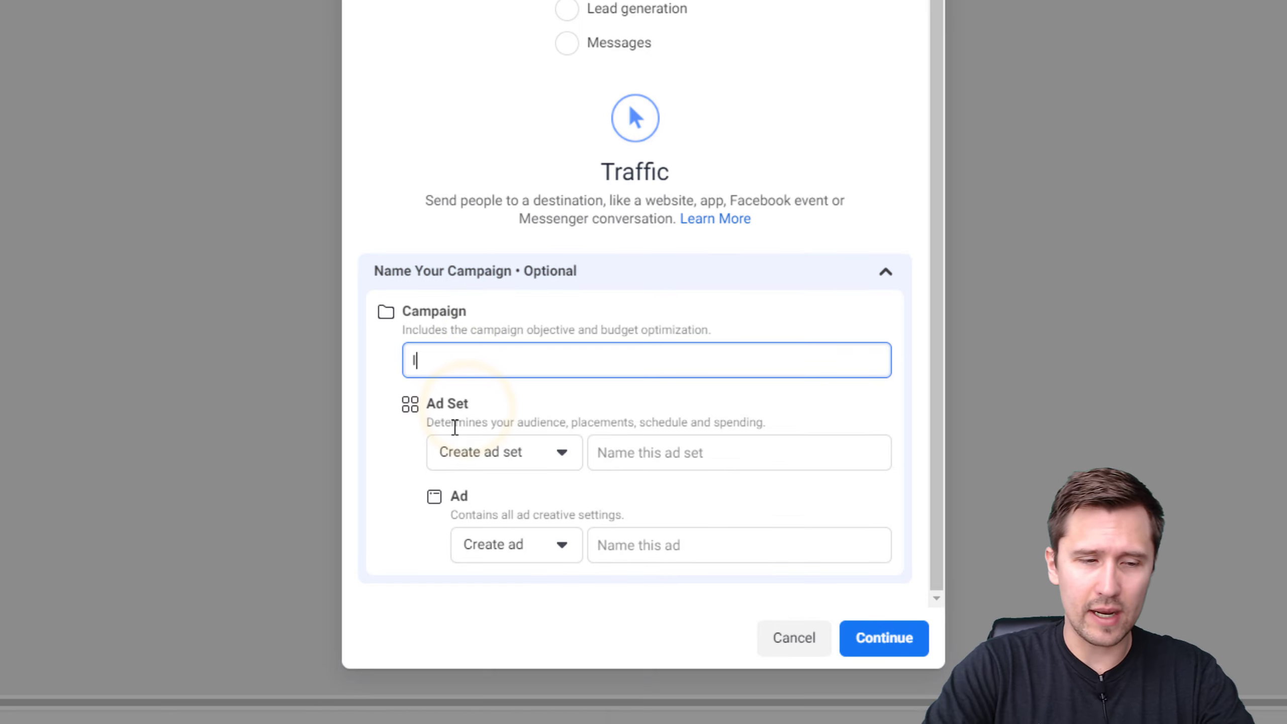
text(van Mana)
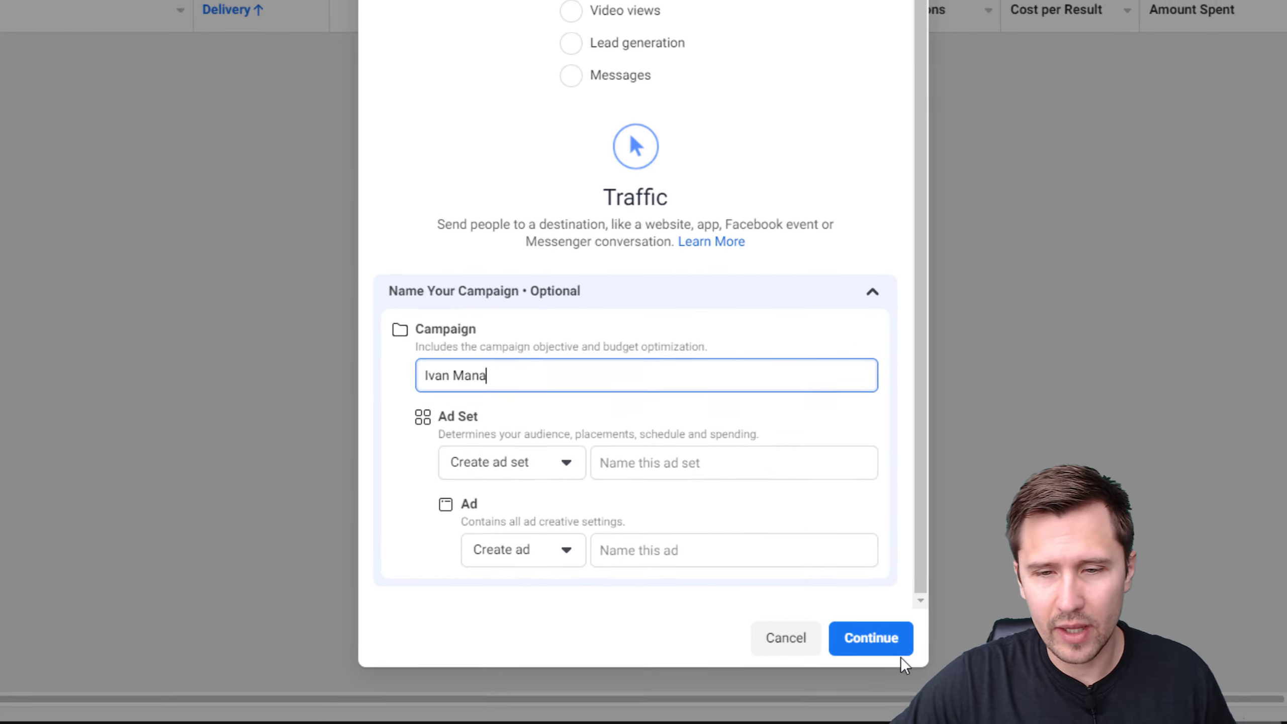
click(884, 645)
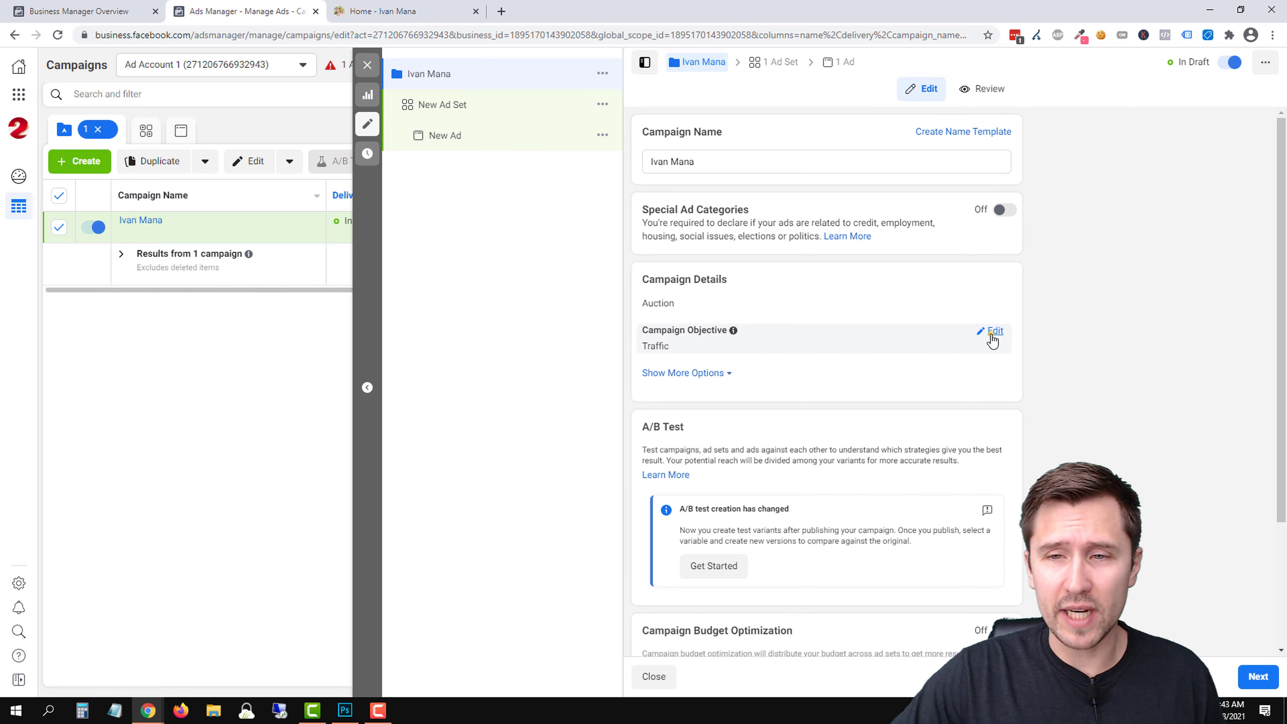
Step: Display the campaign's objective choices and extra options, and try the campaign spending limit before turning it off again
click(992, 335)
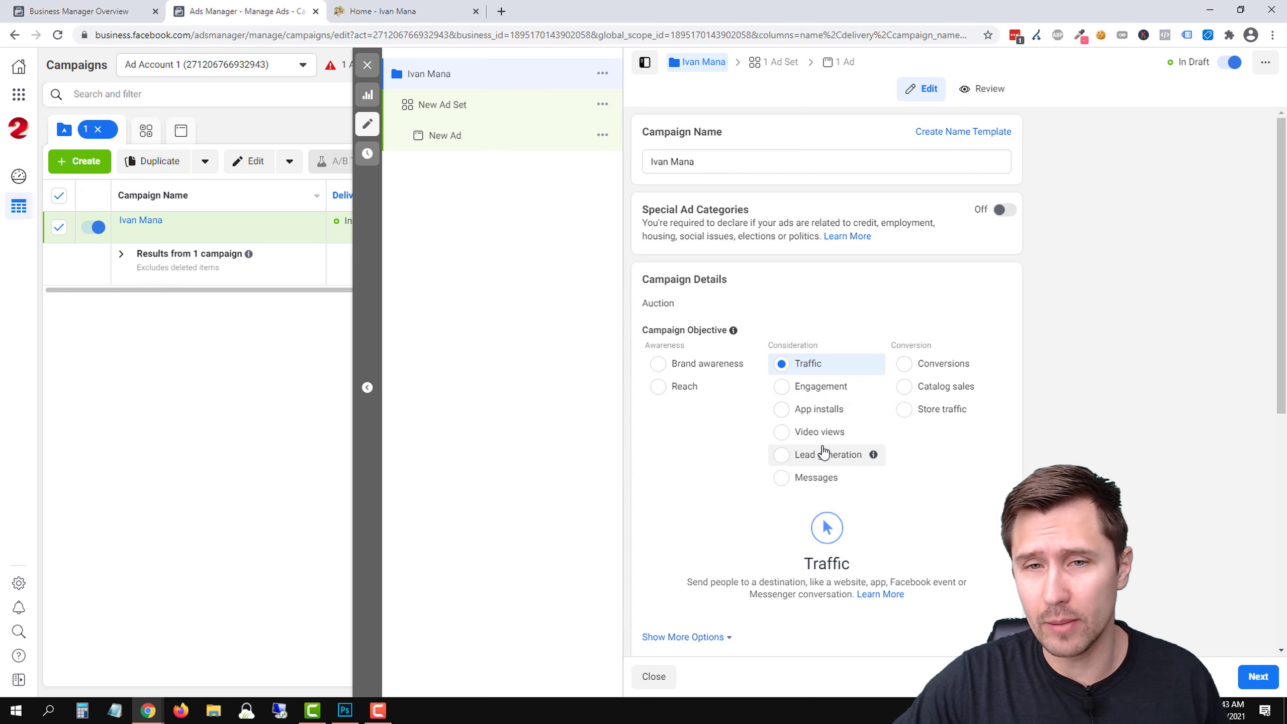
scroll(823, 451, down, 4)
click(702, 437)
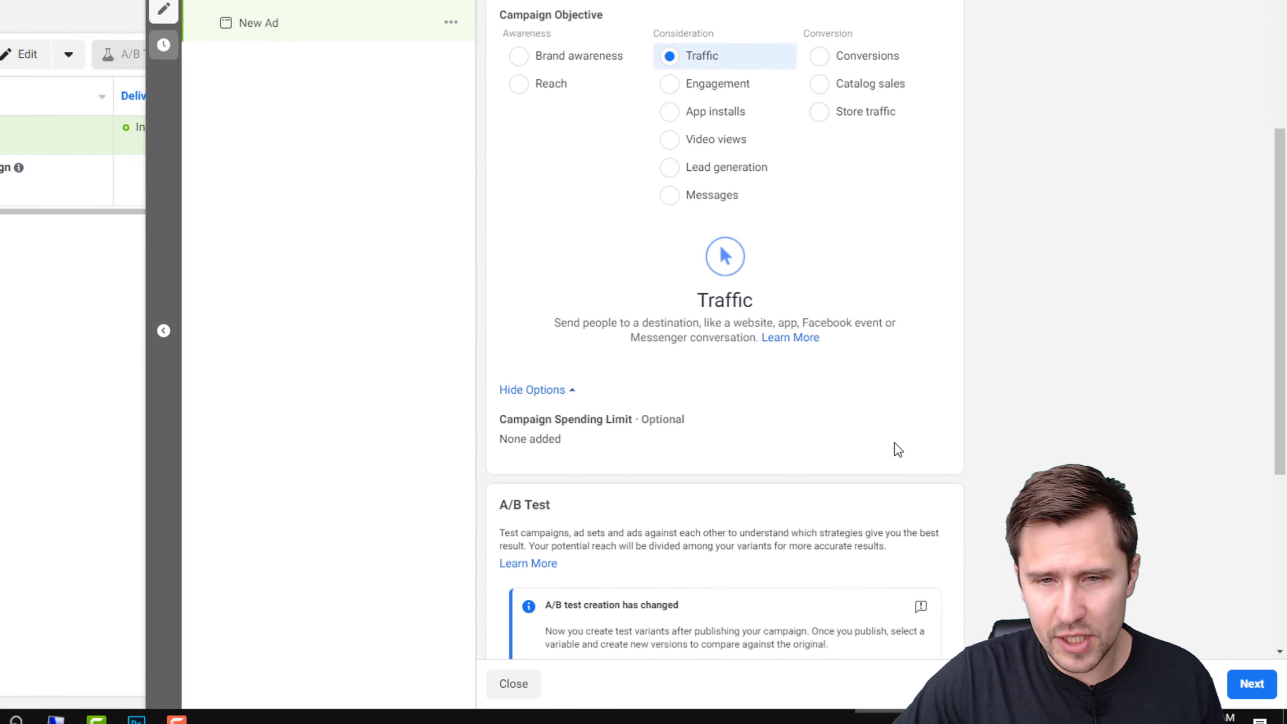
click(918, 419)
click(559, 454)
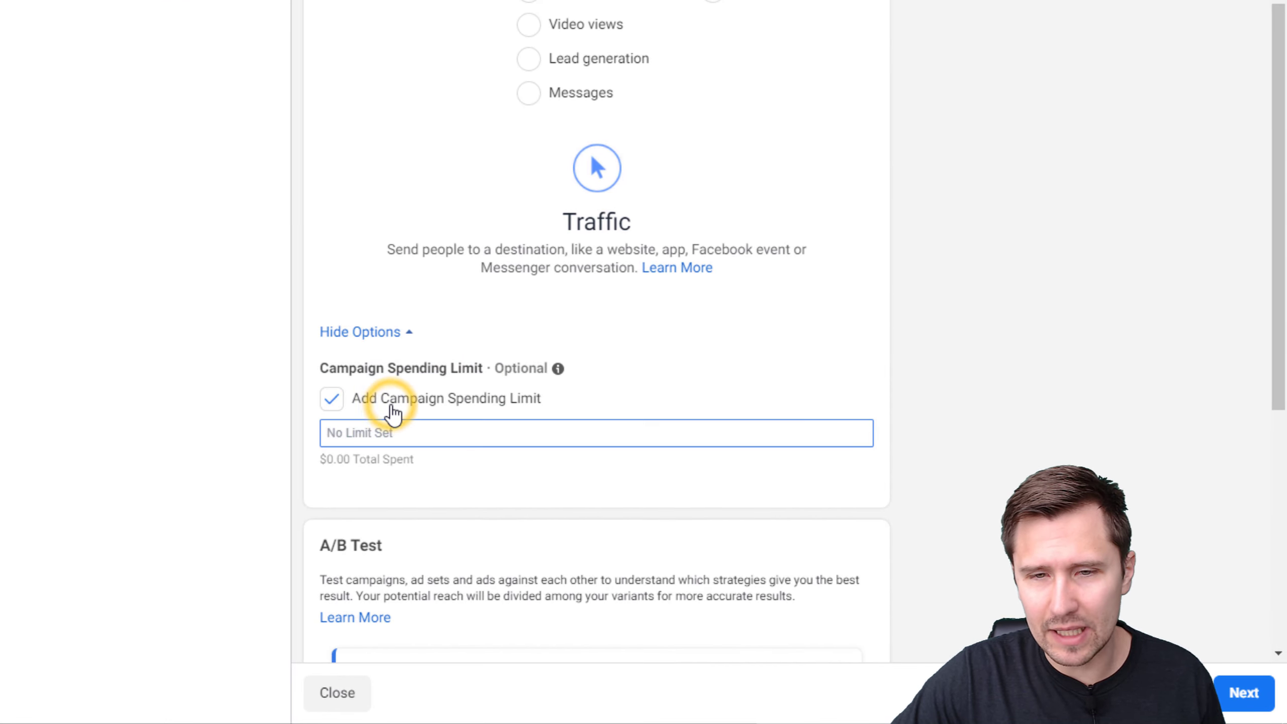
click(331, 398)
scroll(587, 512, down, 5)
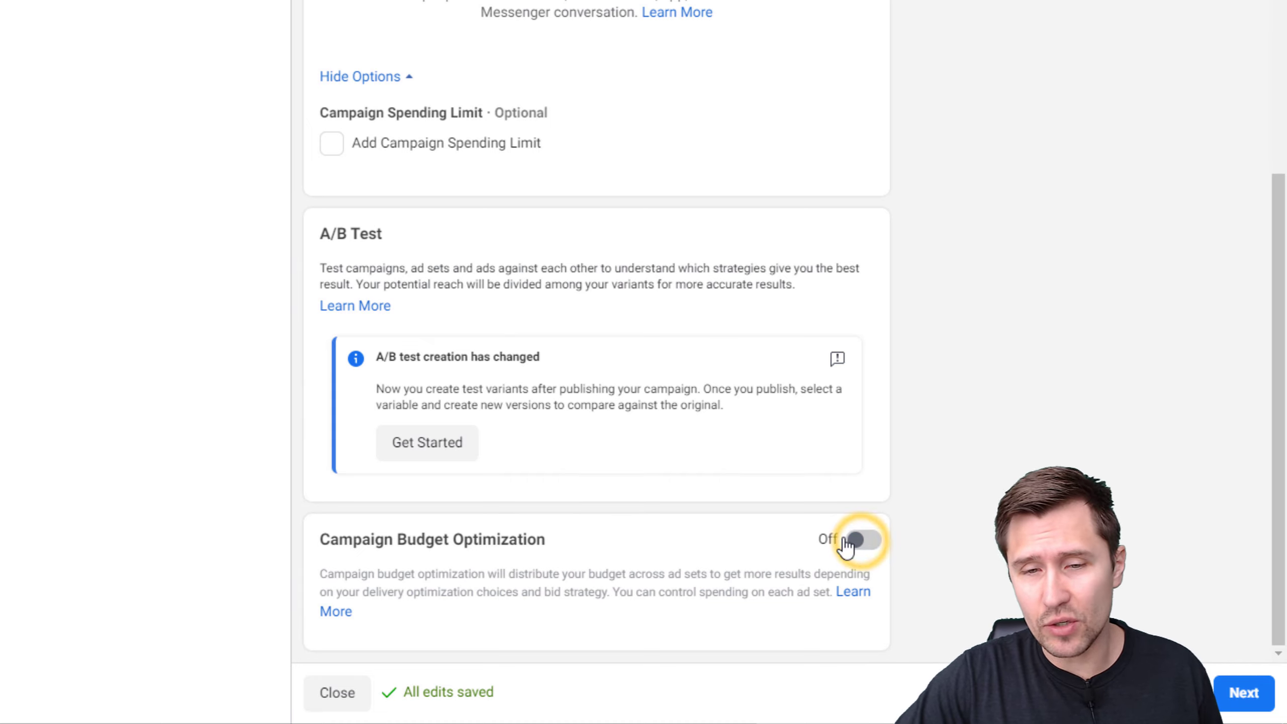
Step: Turn on Campaign Budget Optimization and set the campaign's daily budget to $30
click(860, 542)
scroll(726, 483, down, 3)
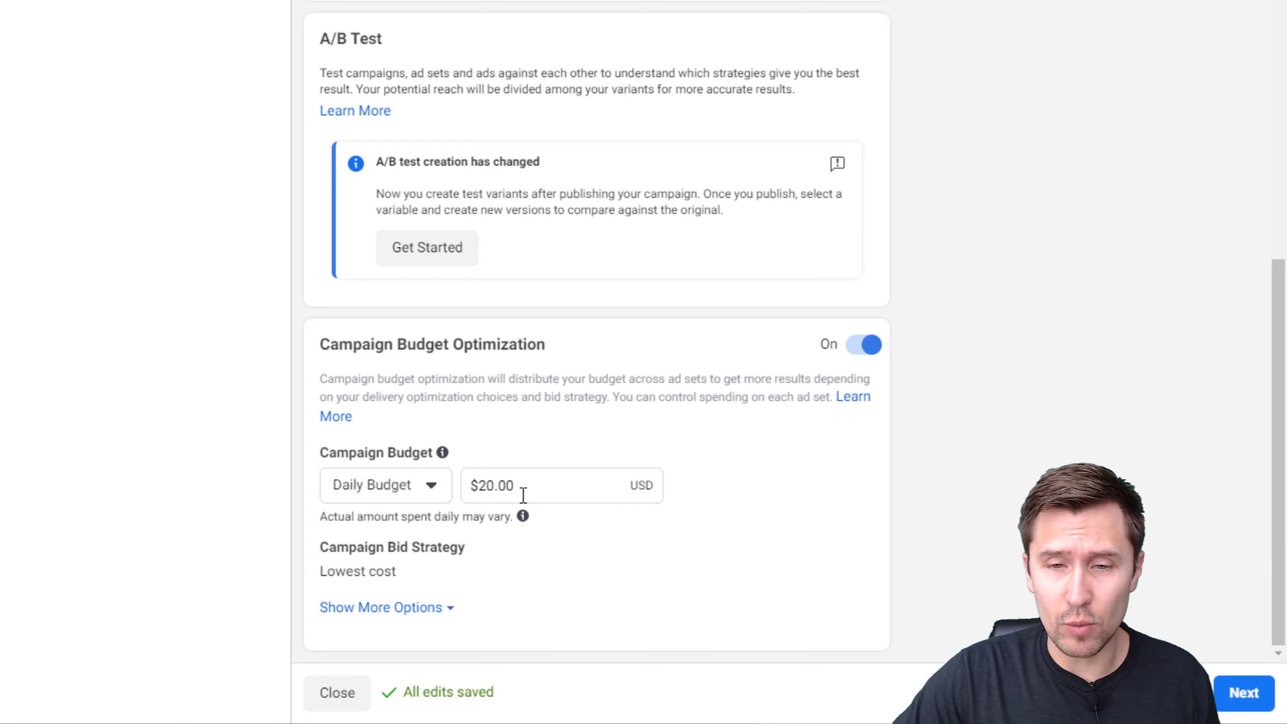
click(522, 476)
text($30)
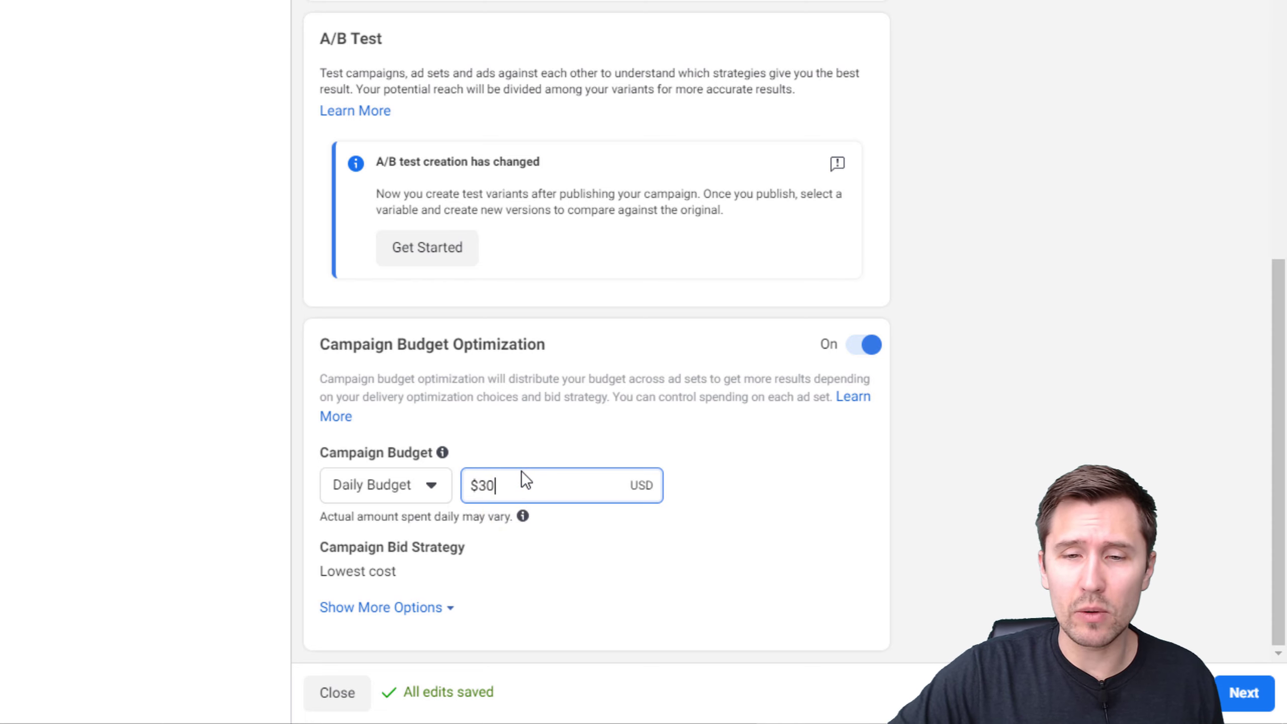
scroll(583, 128, up, 4)
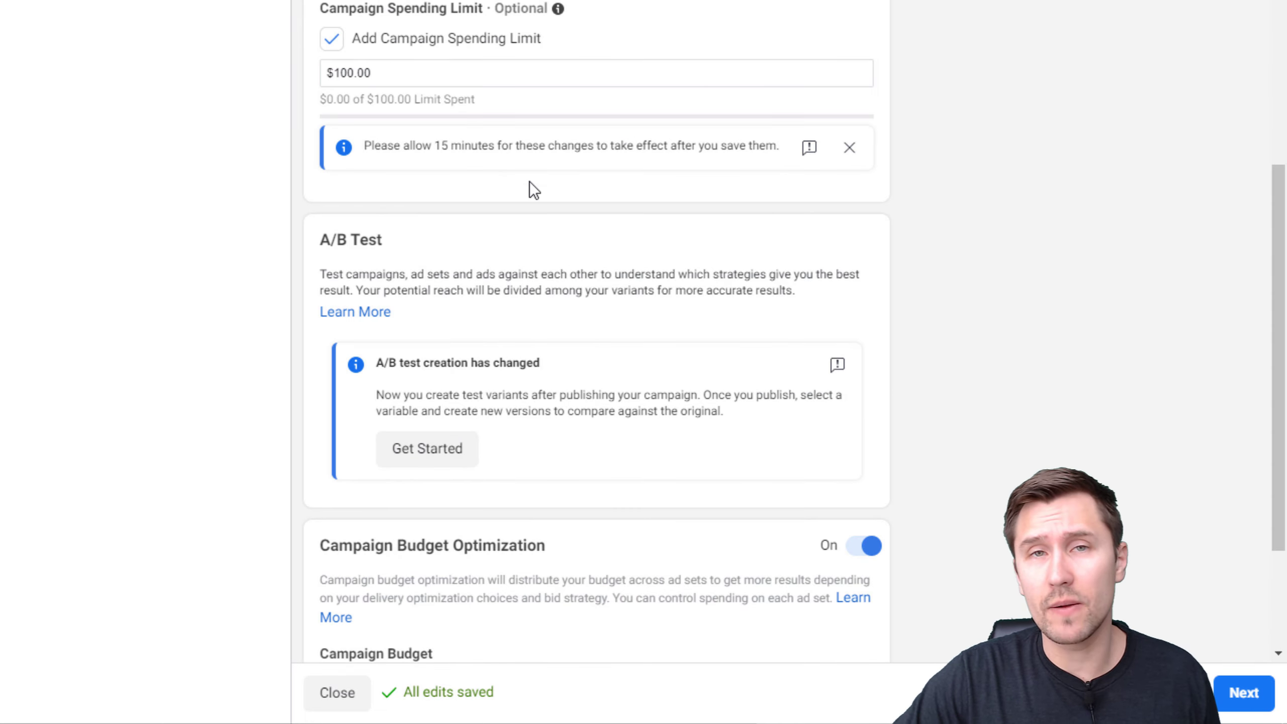
scroll(625, 262, down, 4)
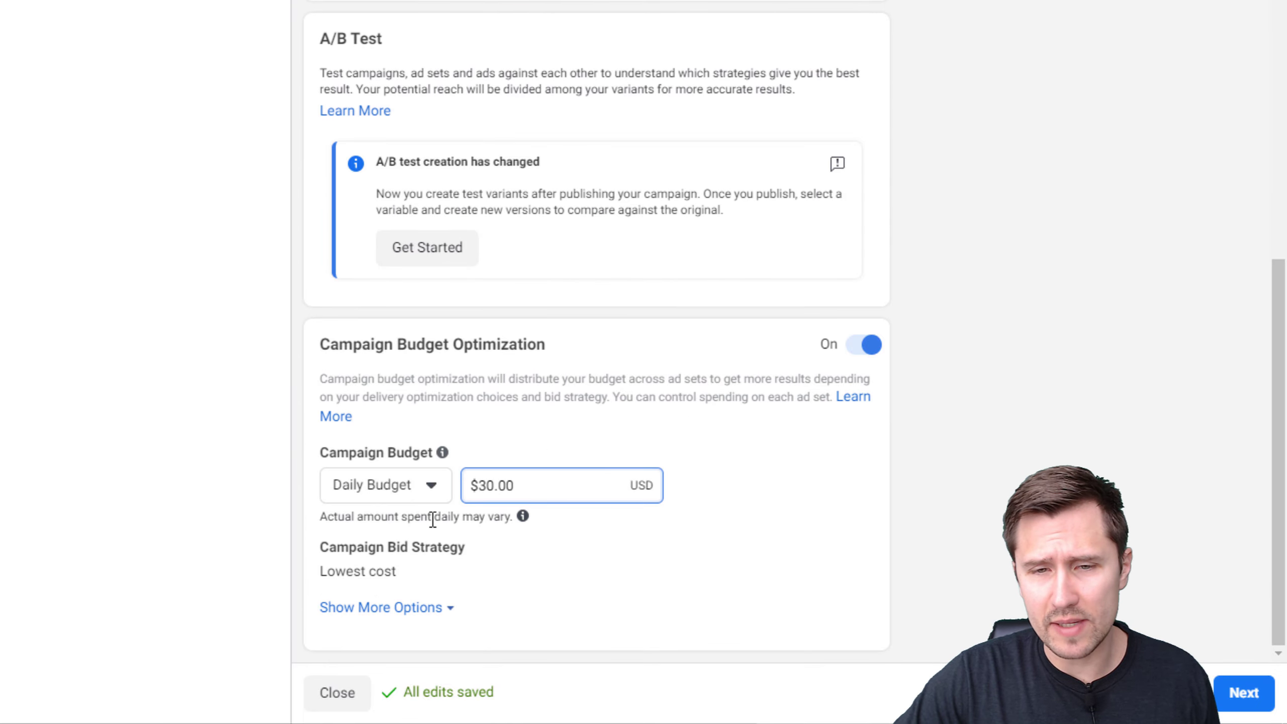
Step: Switch the campaign budget to a Lifetime Budget and set it to $100
click(394, 477)
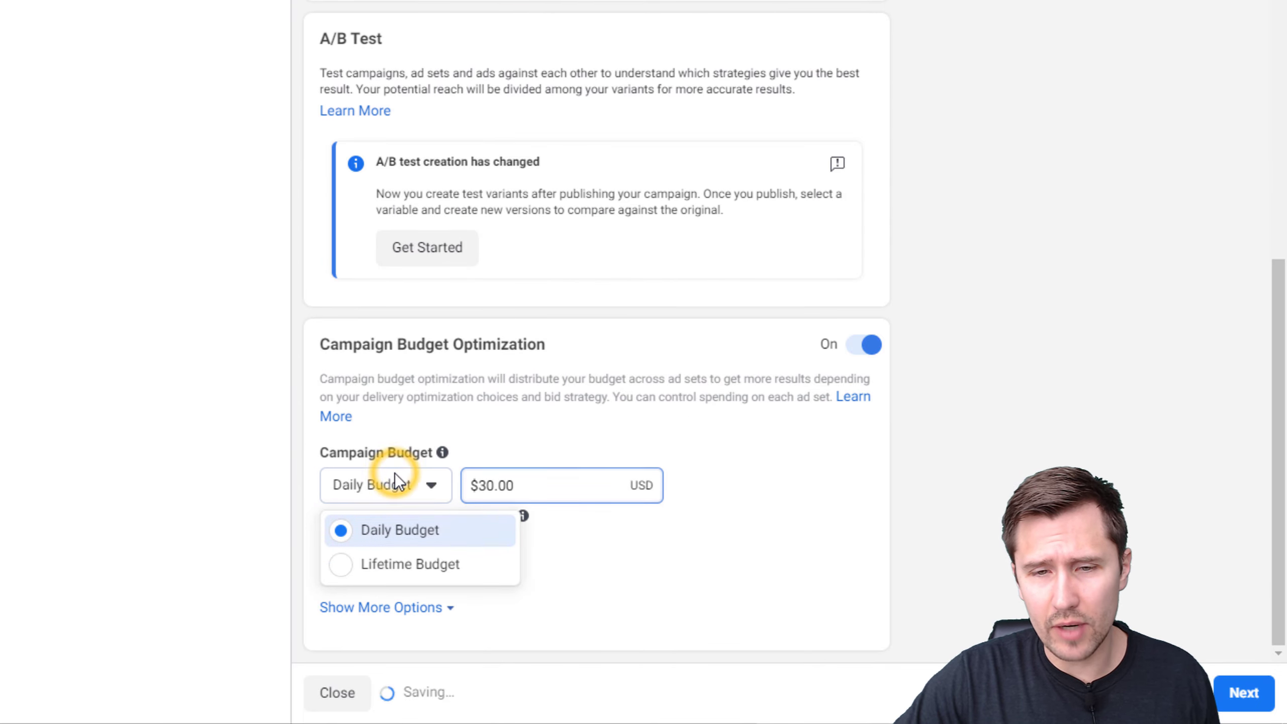
click(411, 576)
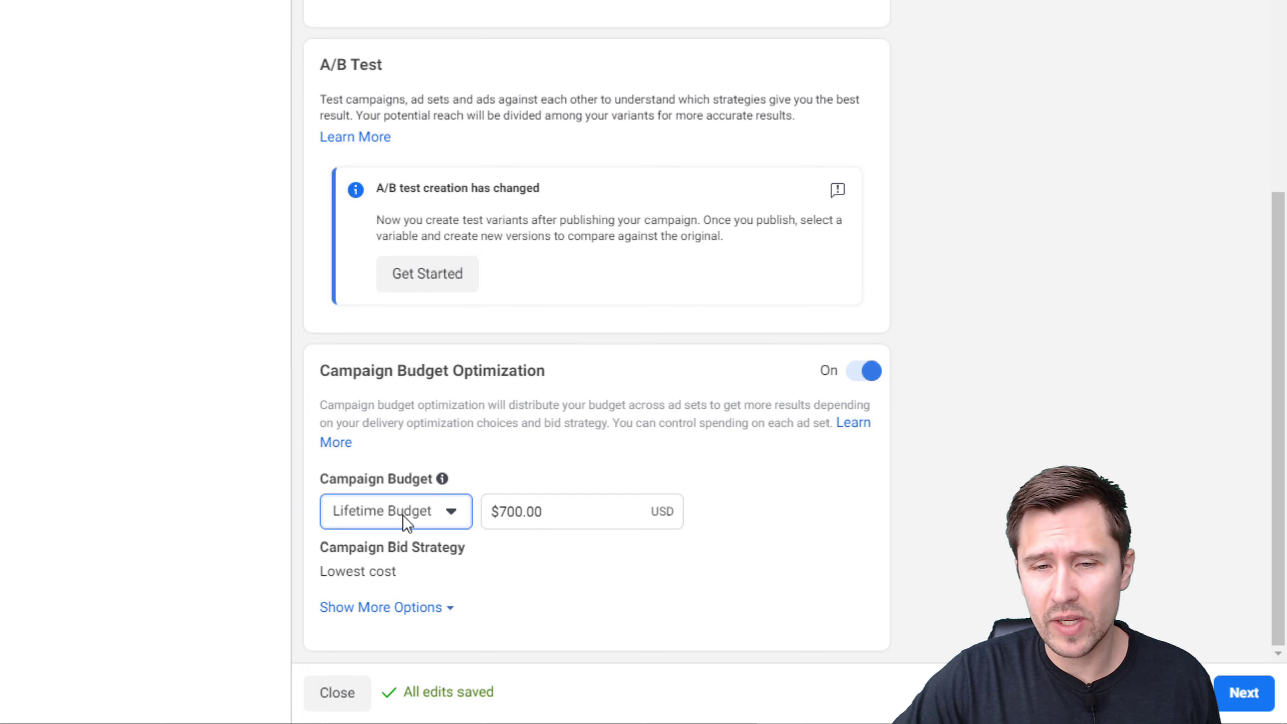
triple_click(509, 511)
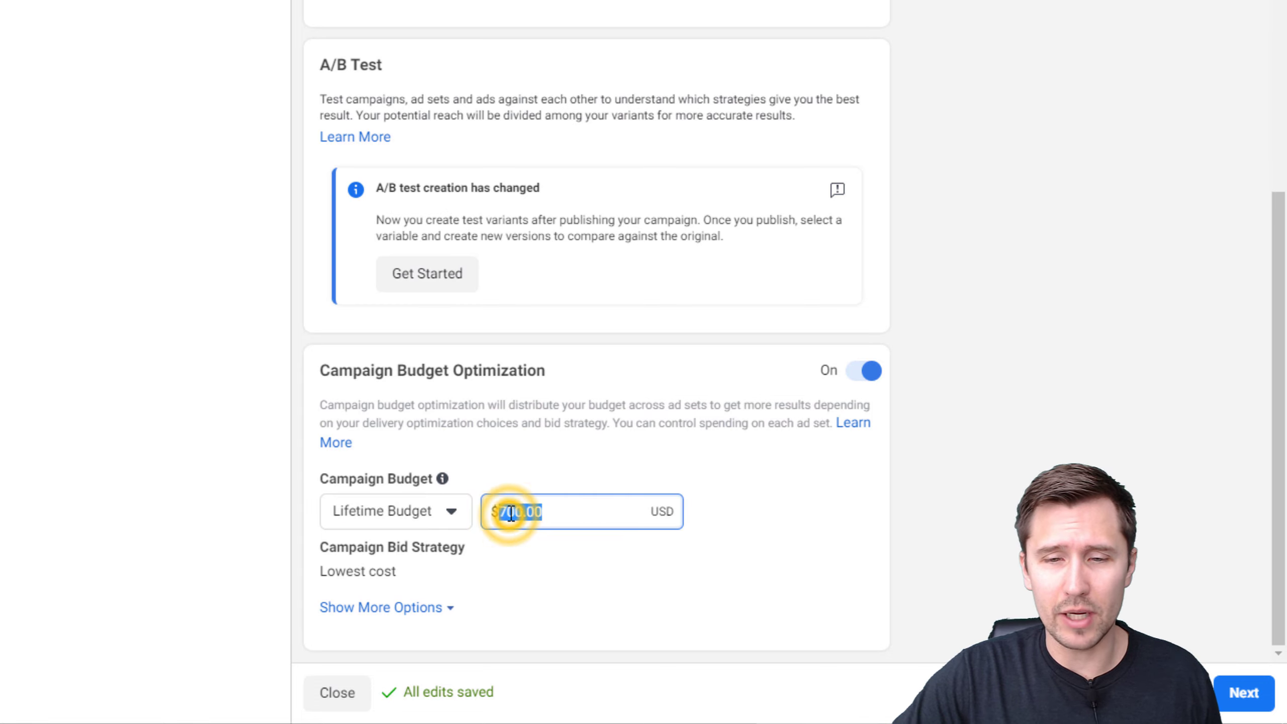
text(100)
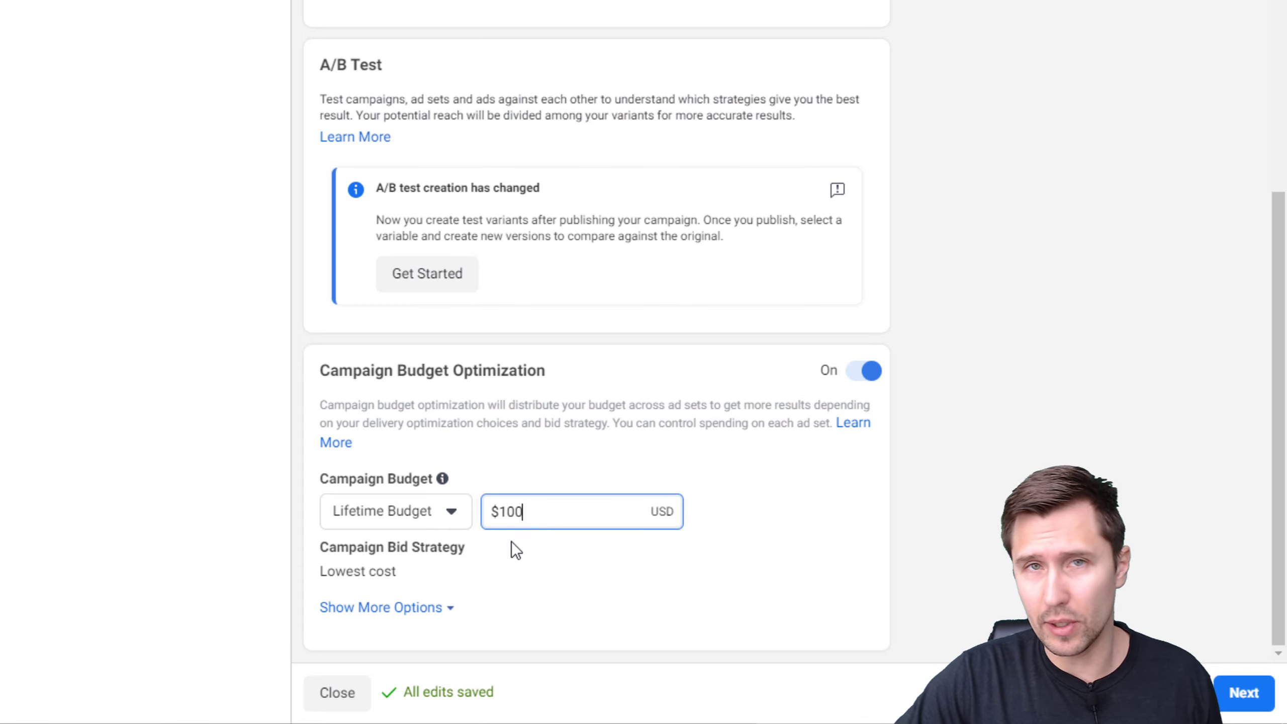
click(515, 585)
Step: Show the additional budget options and set Ad Scheduling to run ads on a schedule
click(422, 607)
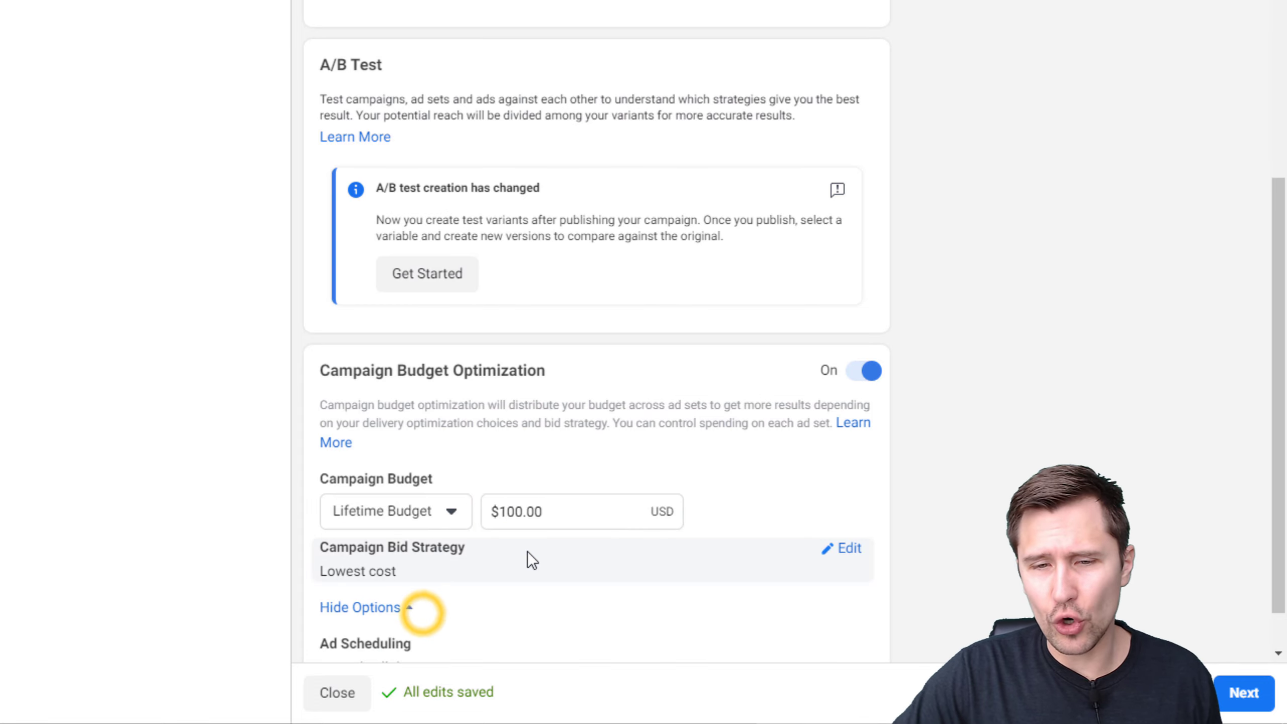
click(843, 584)
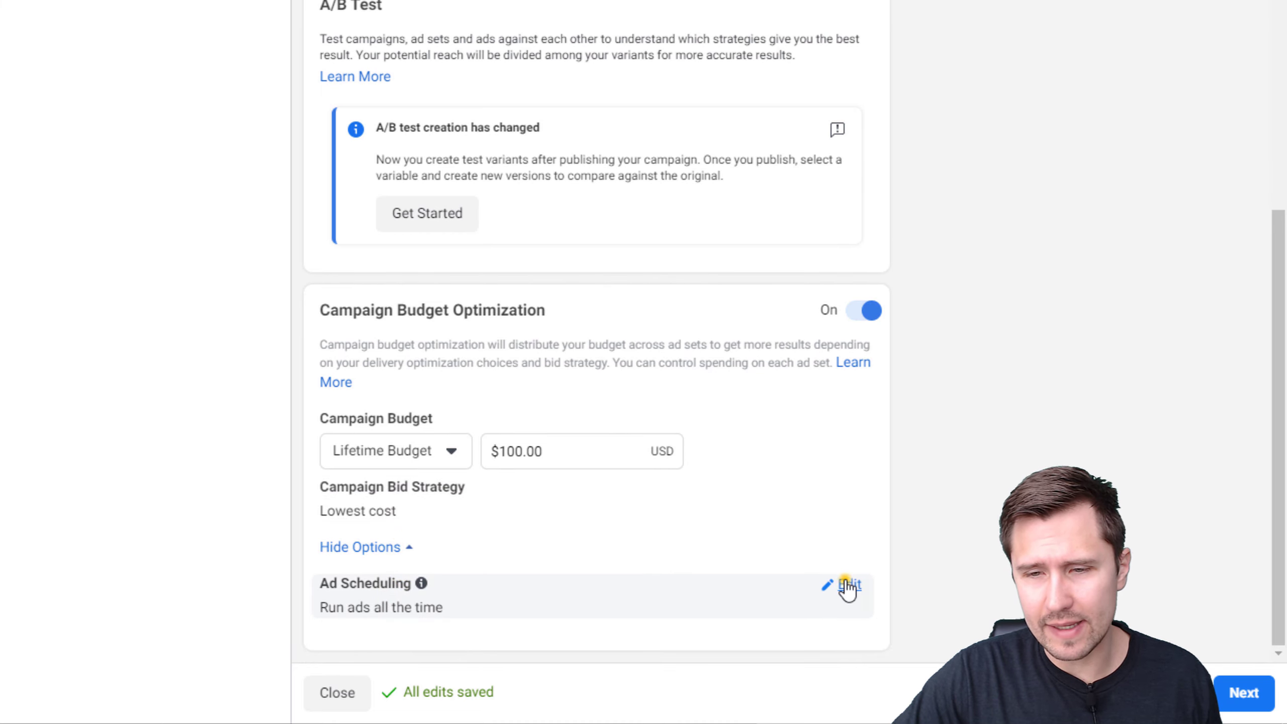
click(415, 606)
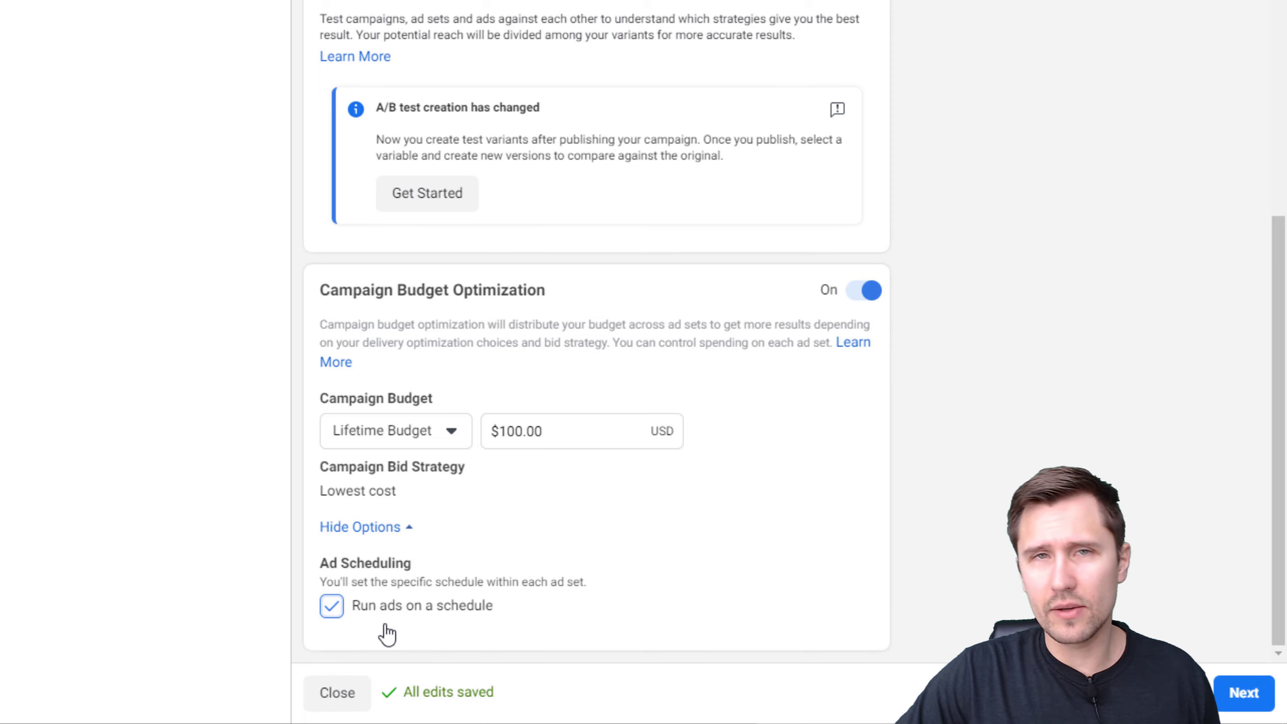
mouse_move(421, 562)
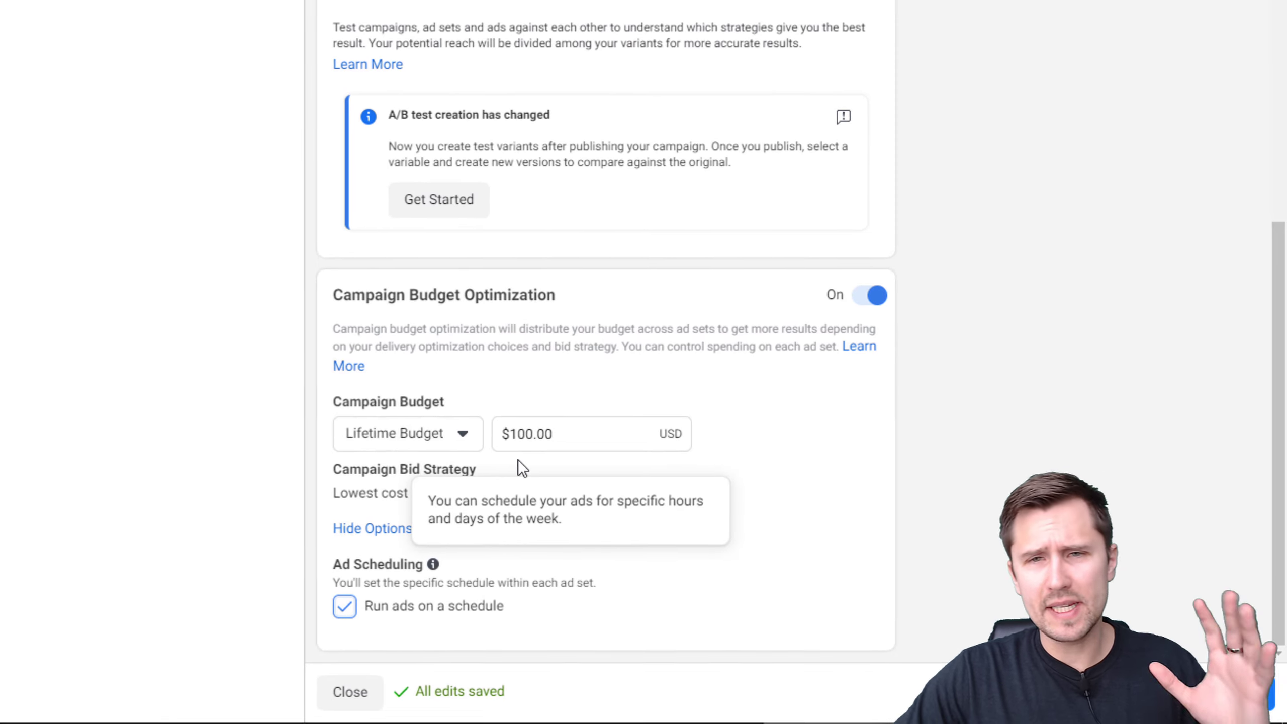
Step: Open the new ad set's settings, close the editor, and look over the draft campaign and its ad set in their lists
scroll(949, 378, up, 5)
click(949, 378)
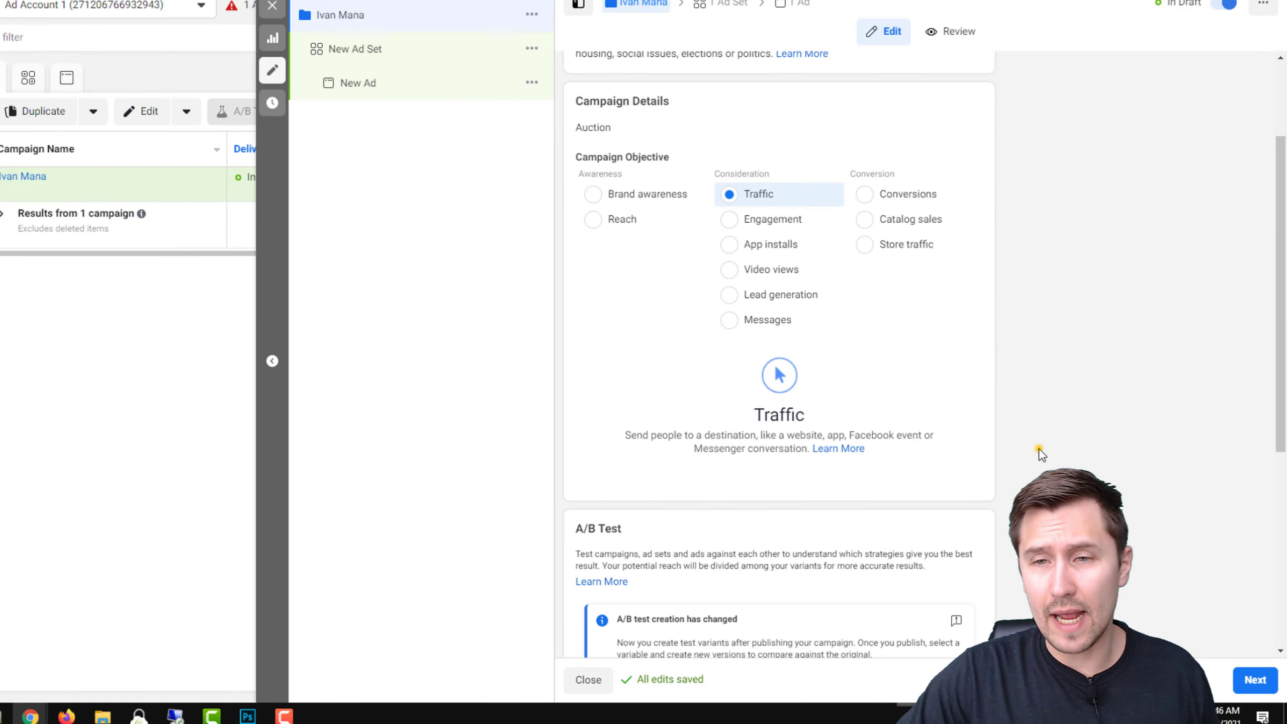
scroll(1039, 452, up, 3)
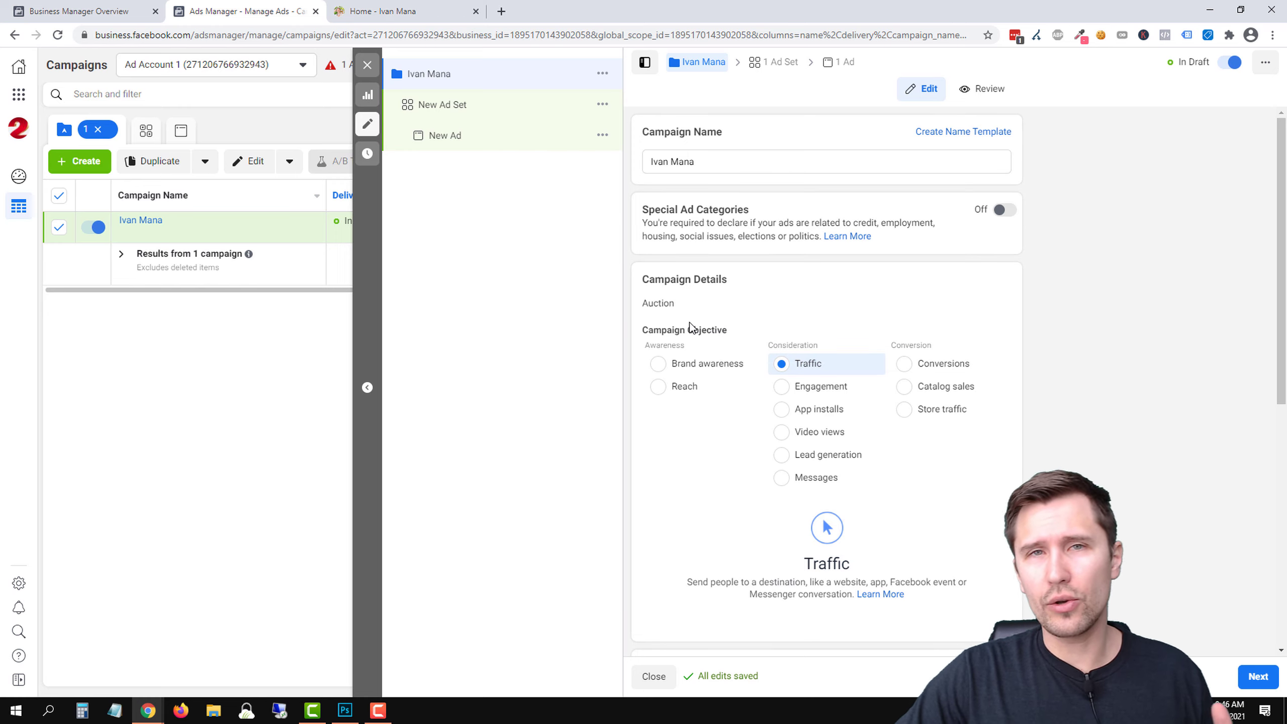
click(467, 116)
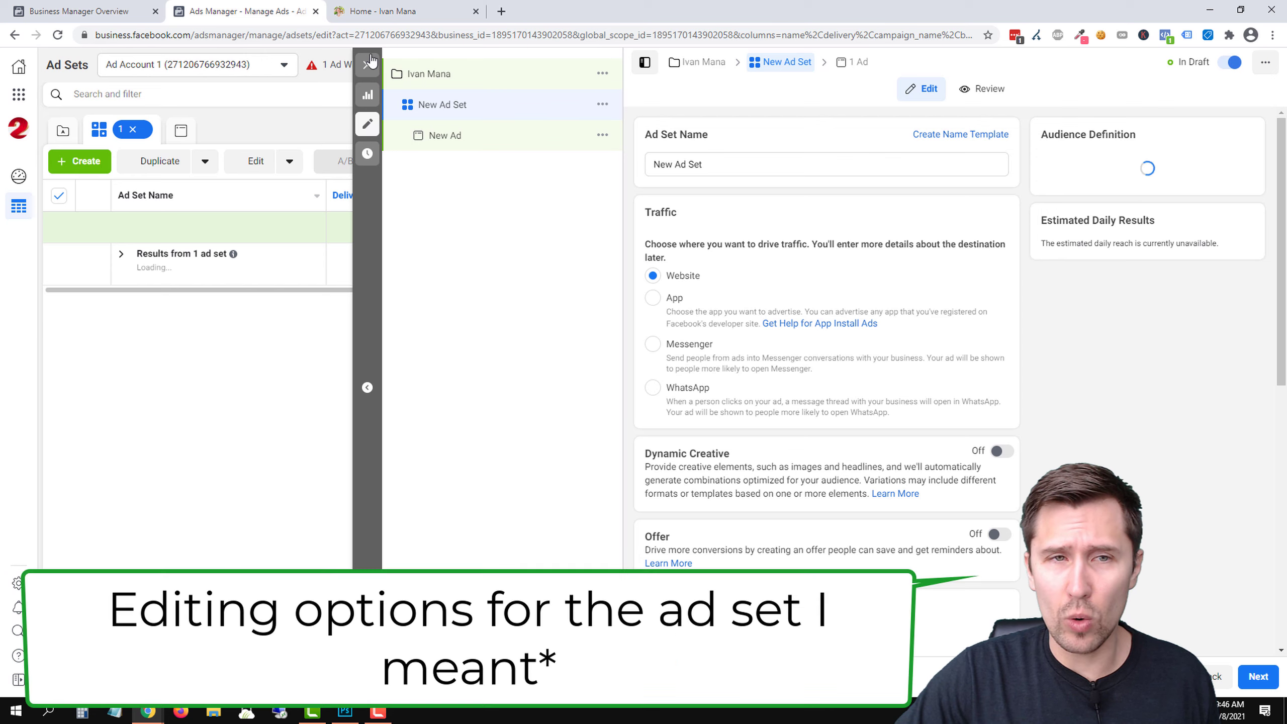
click(369, 63)
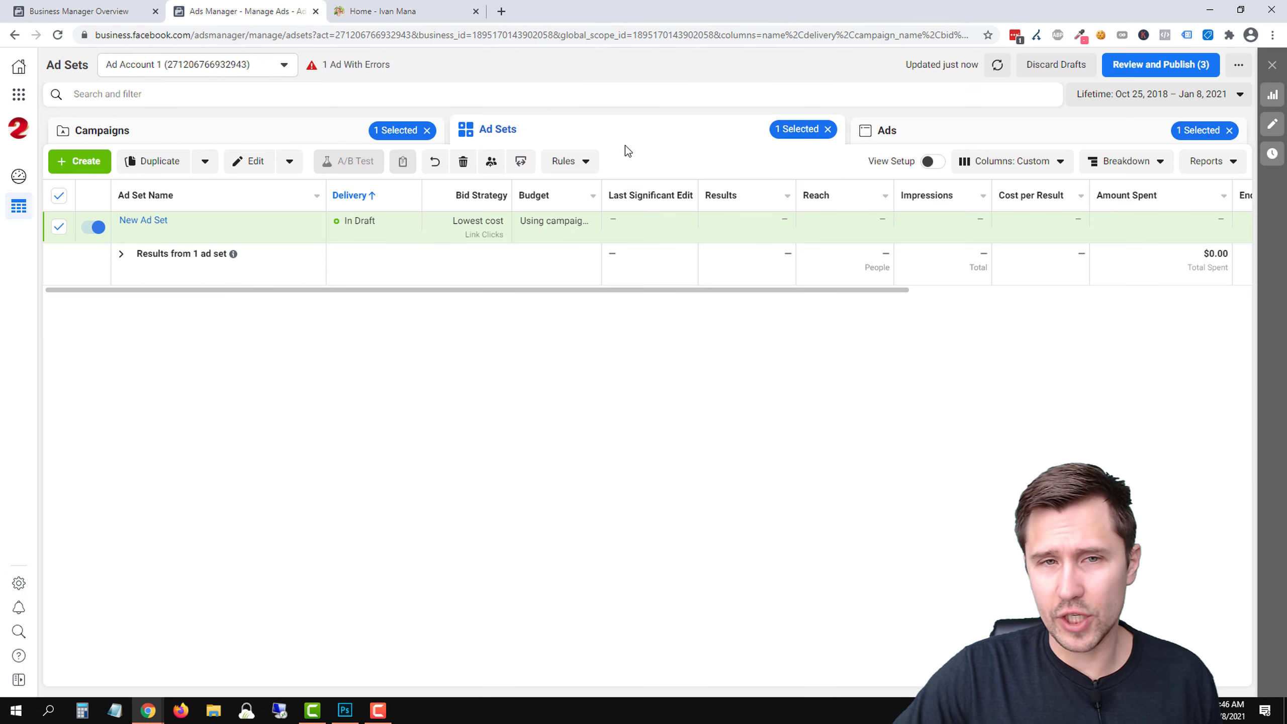
click(288, 134)
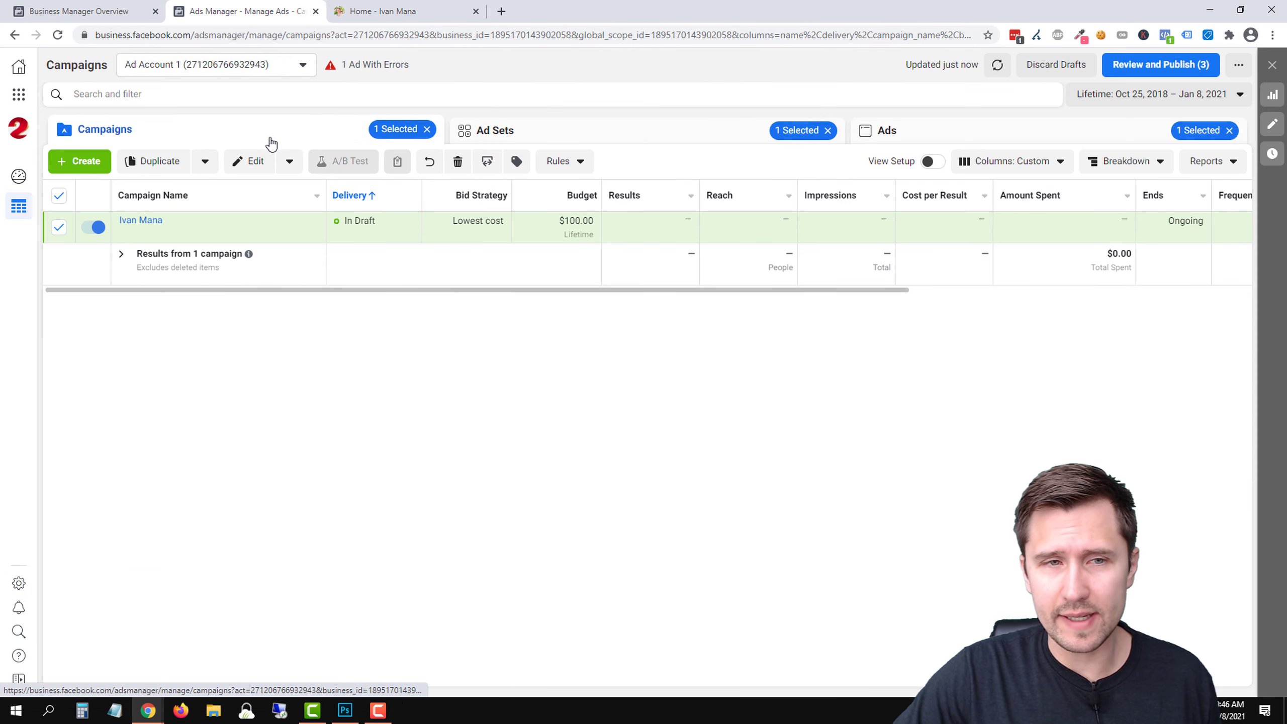
click(644, 139)
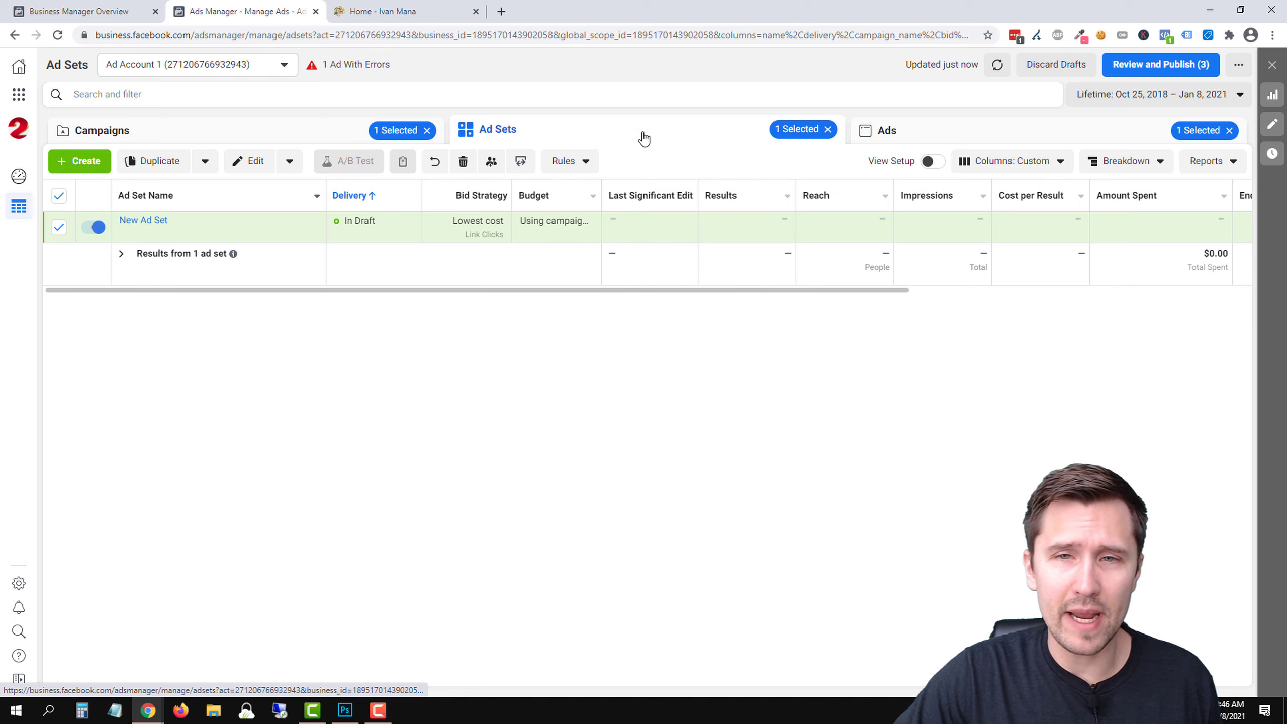
Step: Check the draft ad in the ads list, return to the ad sets, and open New Ad Set for editing with its name selected
click(967, 140)
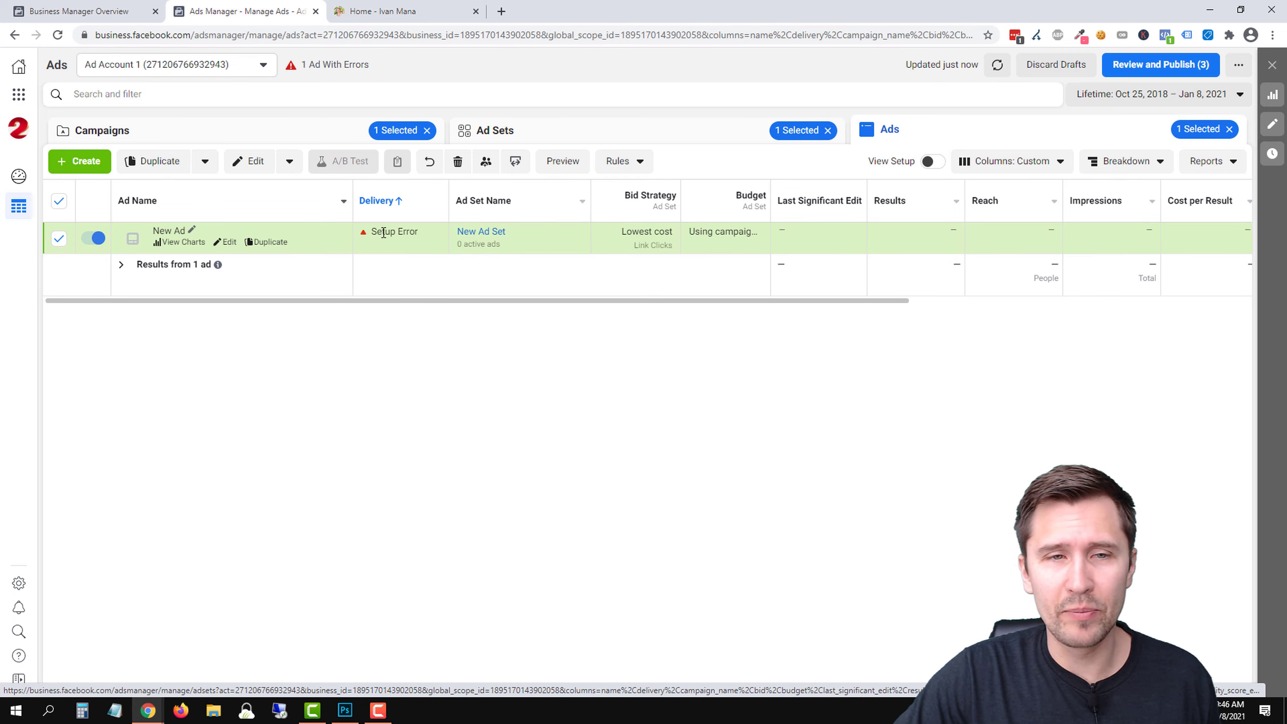
click(634, 135)
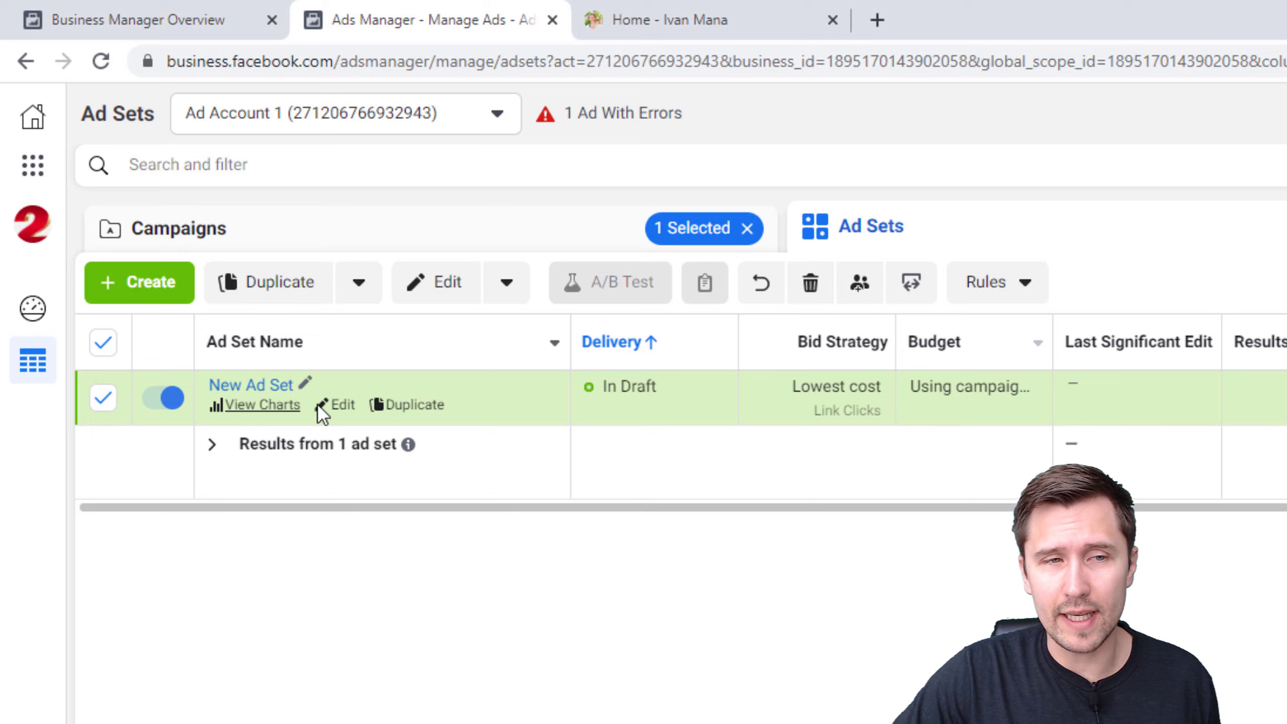
click(191, 235)
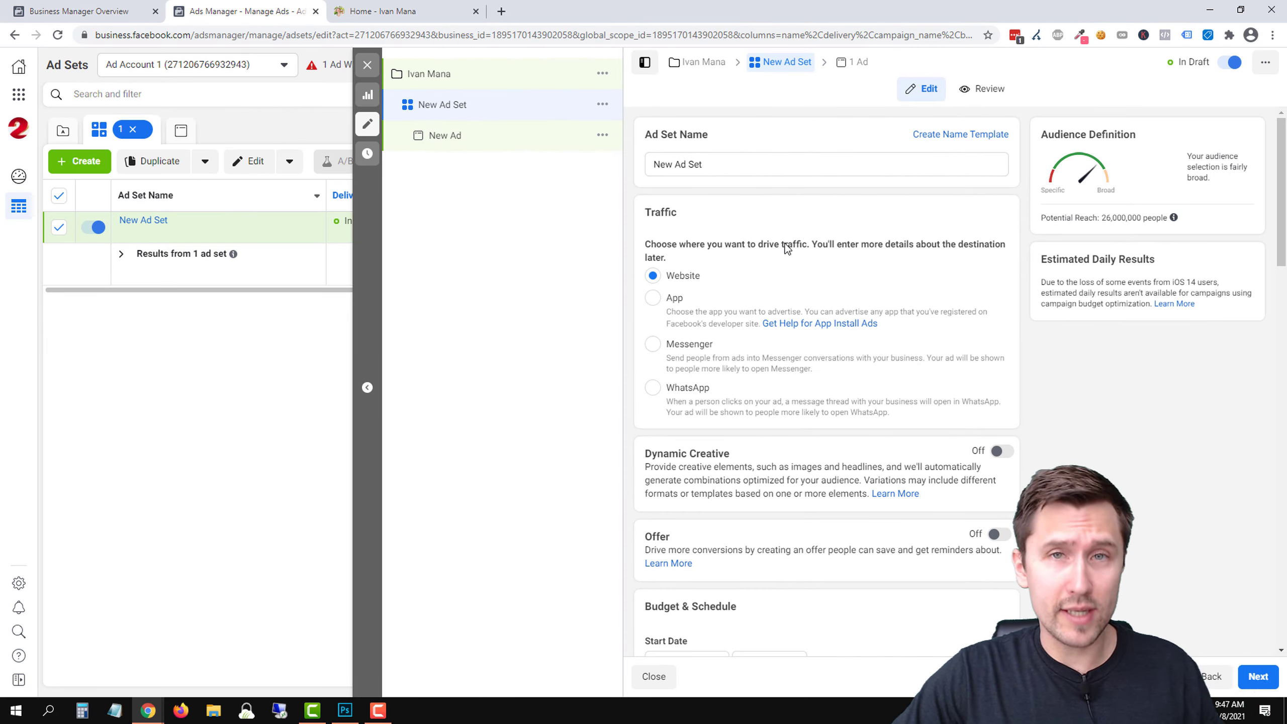
triple_click(709, 165)
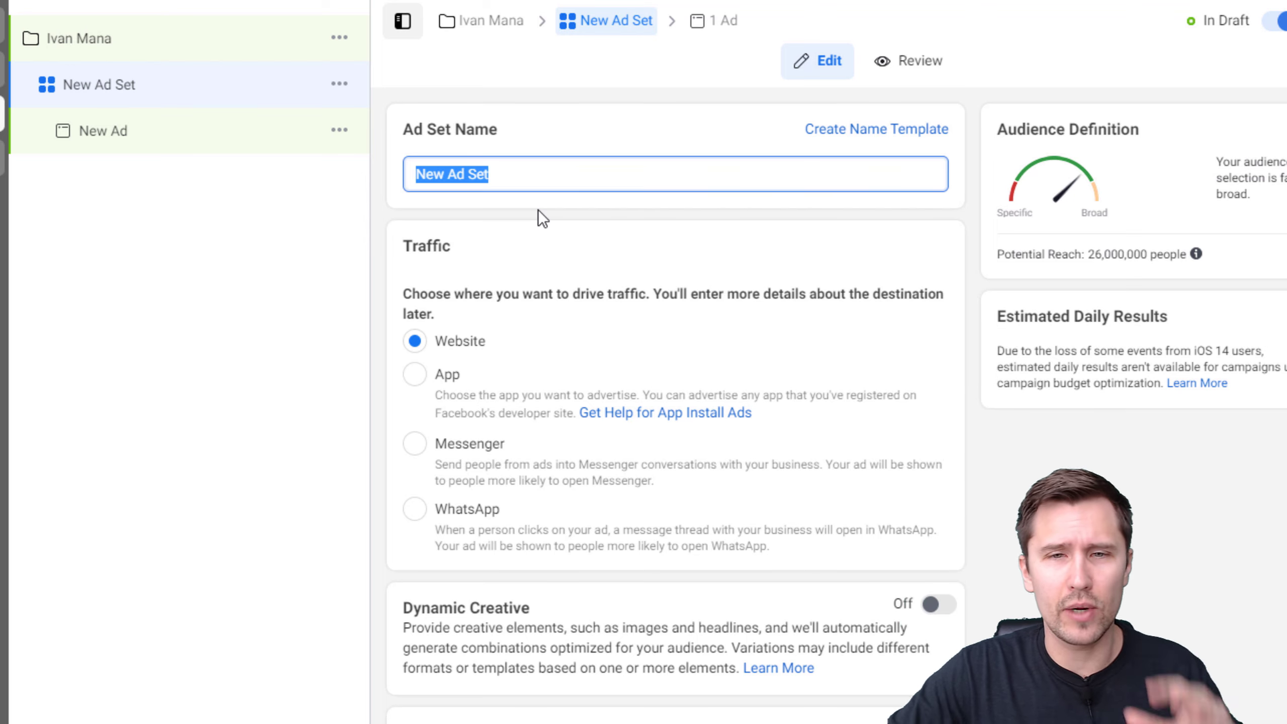
Step: Try the ad set's Offer option with the YT Page from Online Marketing Essentials 2, view the offer creation form, and turn Offer back off
scroll(583, 380, down, 1)
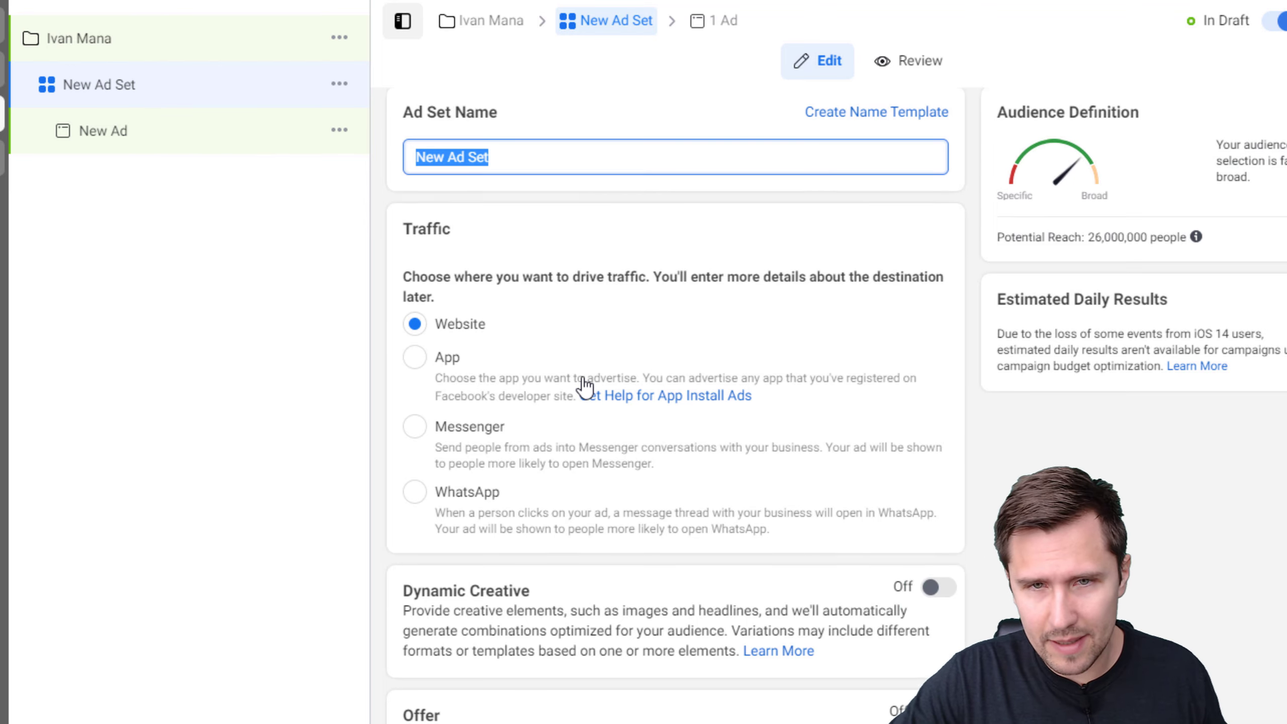
scroll(379, 566, down, 2)
scroll(375, 559, down, 2)
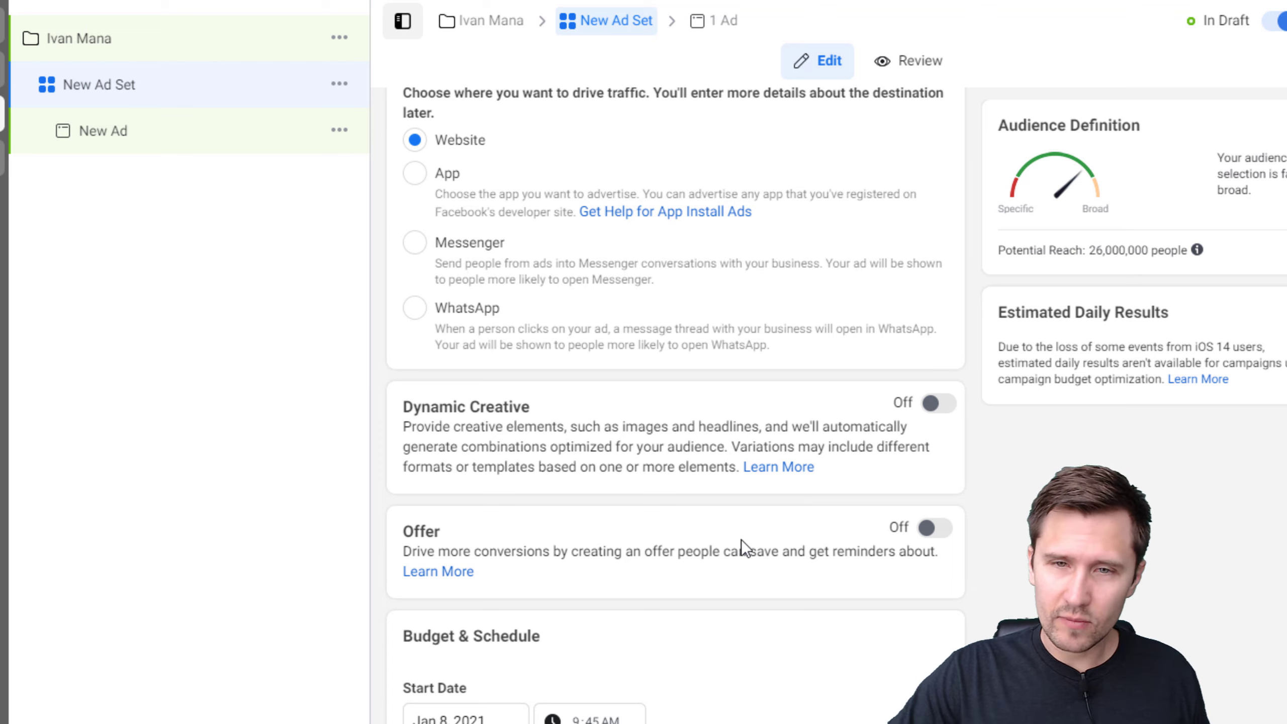
scroll(643, 505, down, 2)
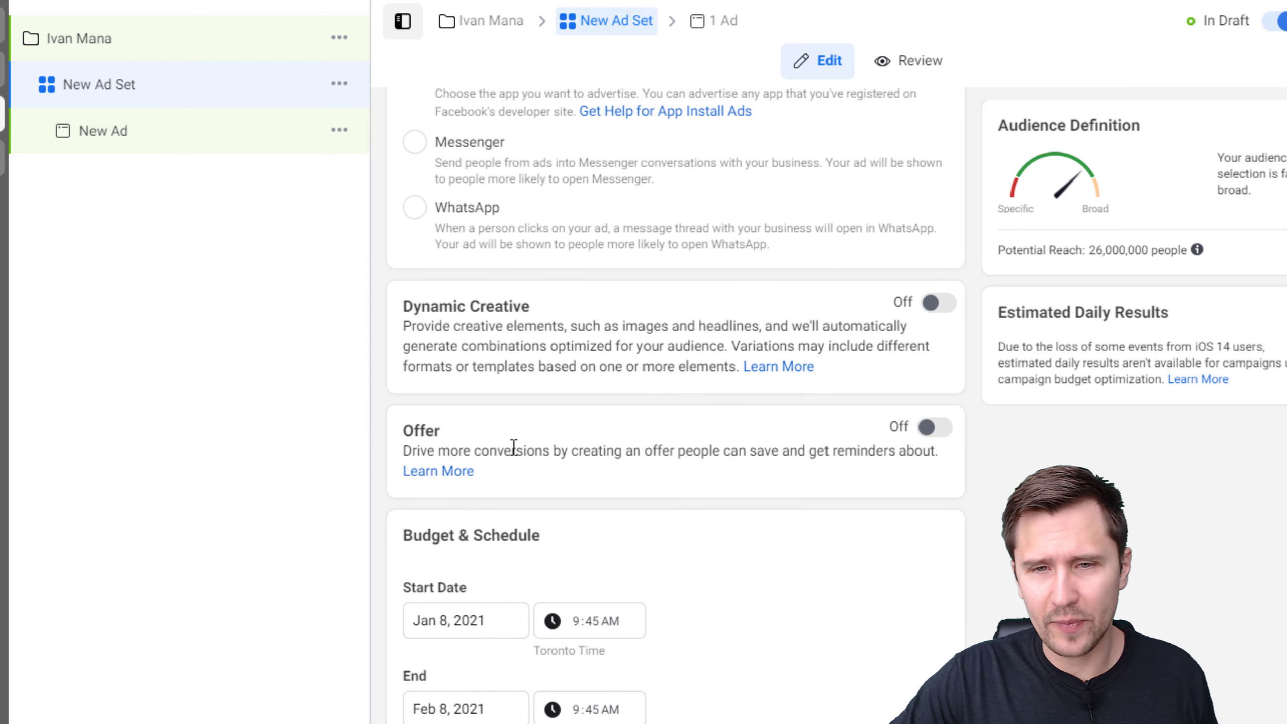
click(944, 424)
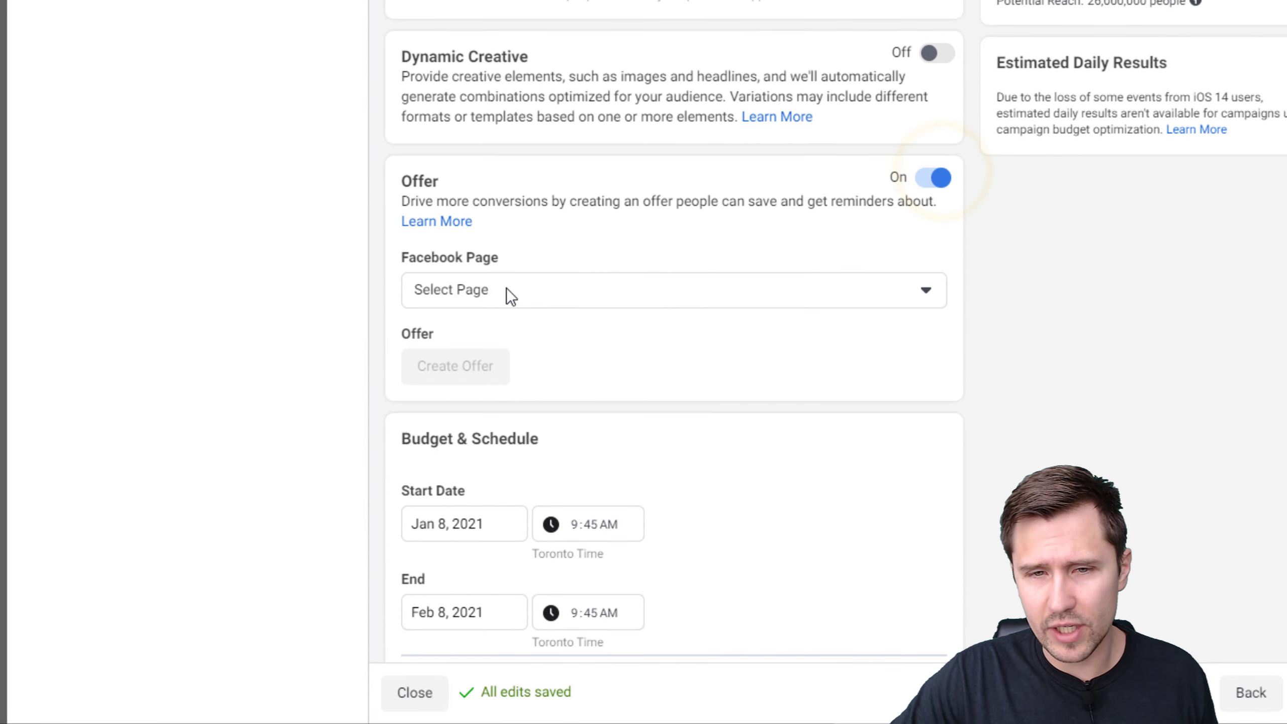
click(507, 288)
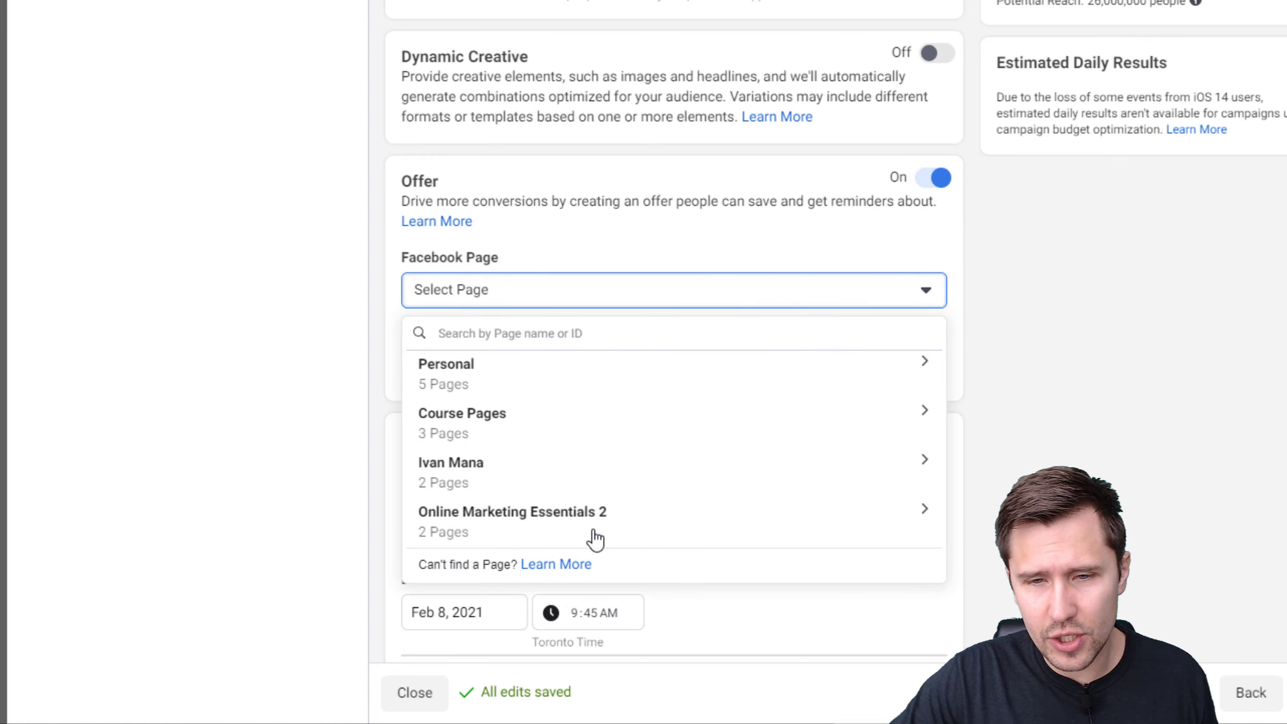
click(592, 536)
scroll(545, 526, down, 1)
click(525, 519)
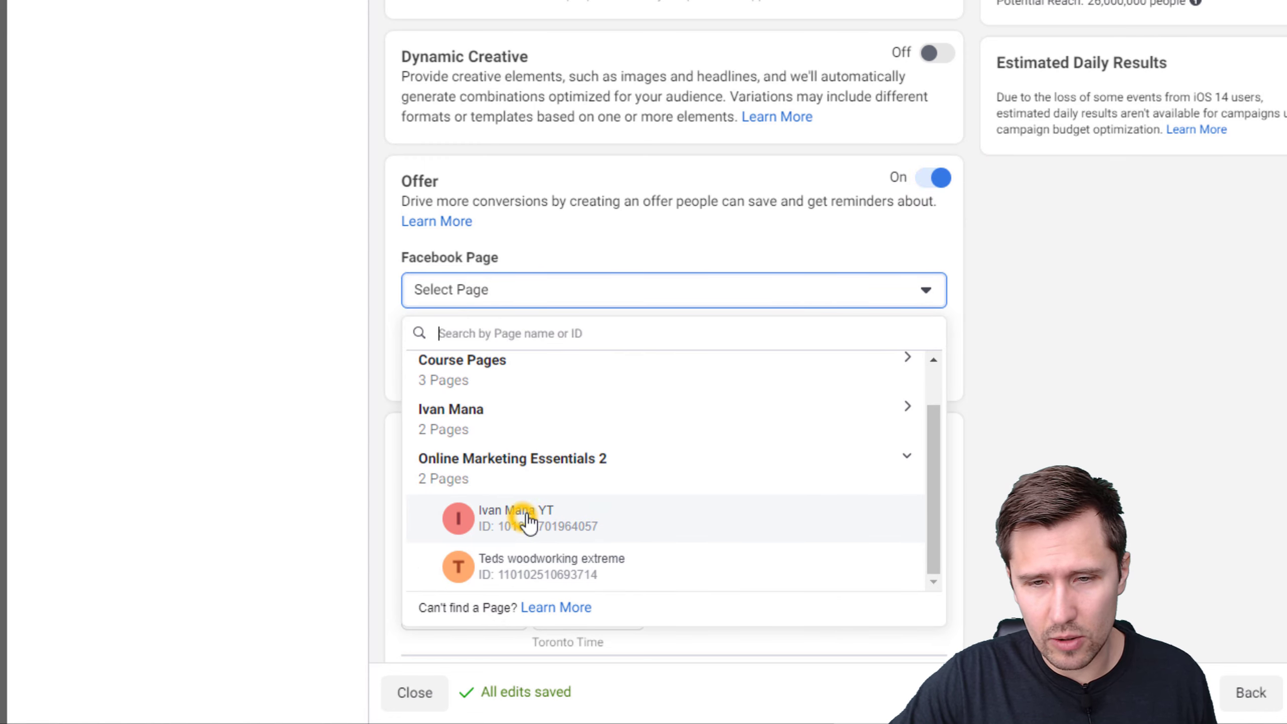
click(463, 364)
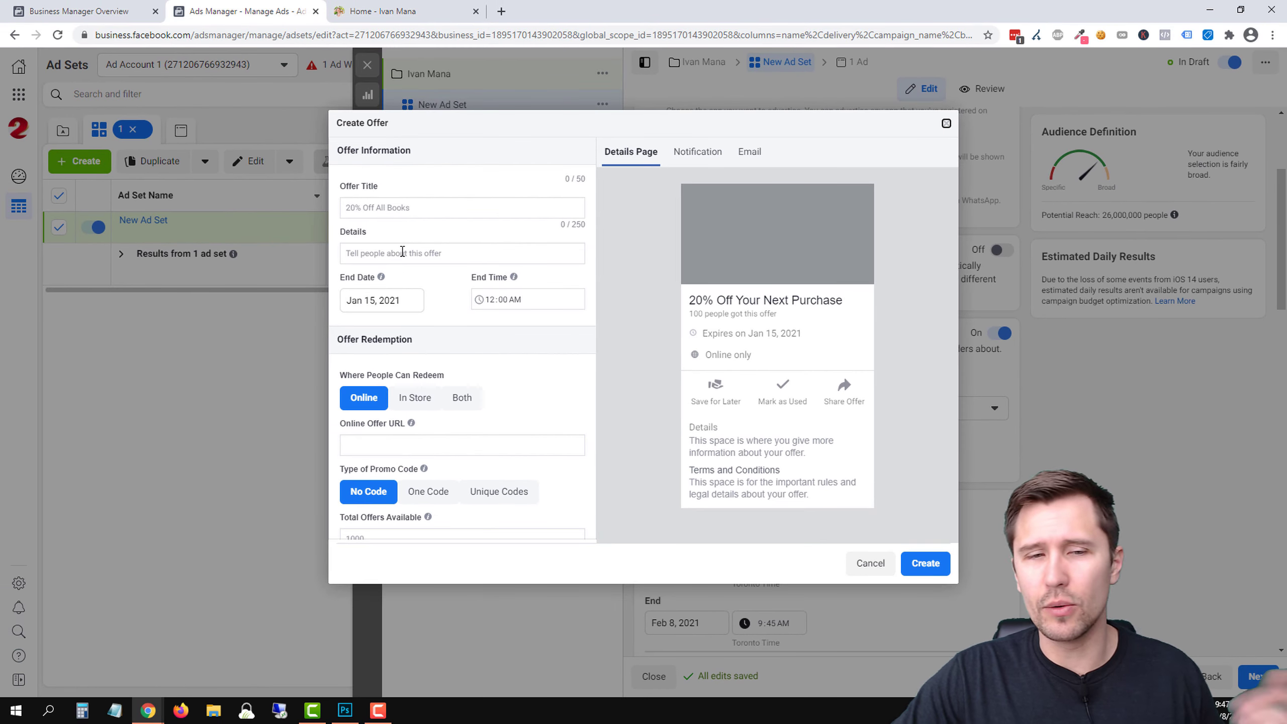
click(946, 123)
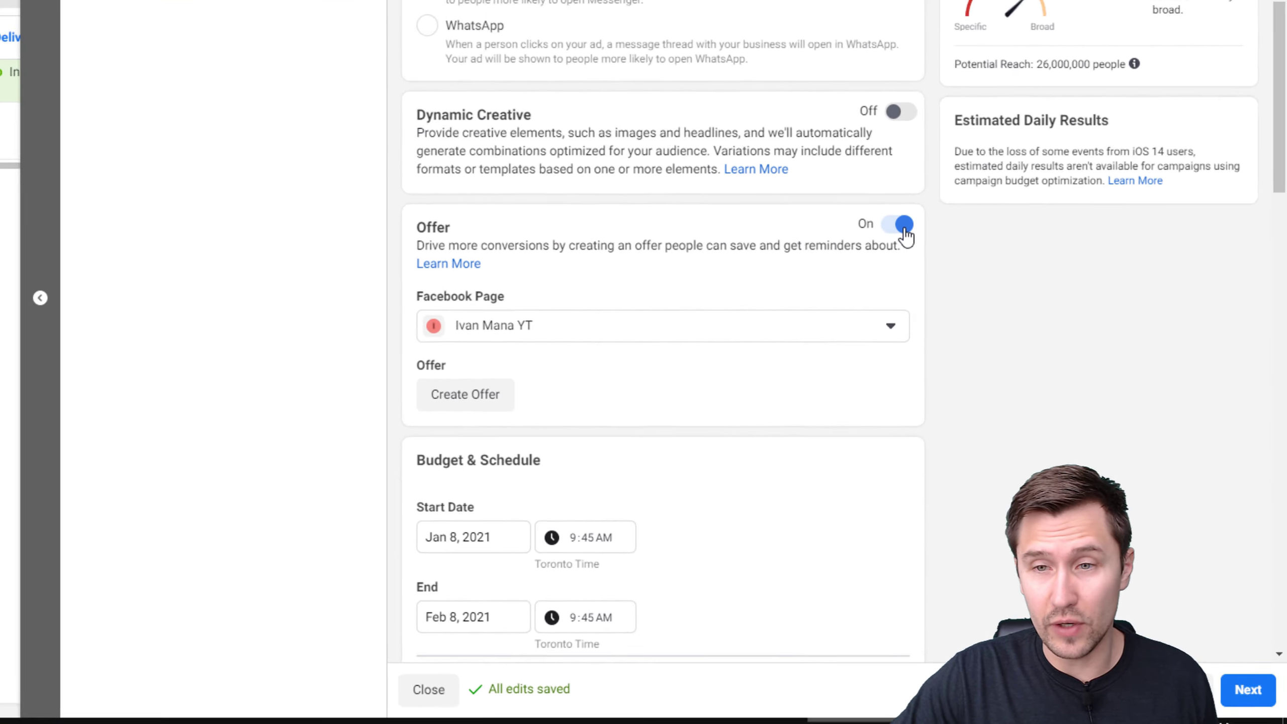
click(863, 183)
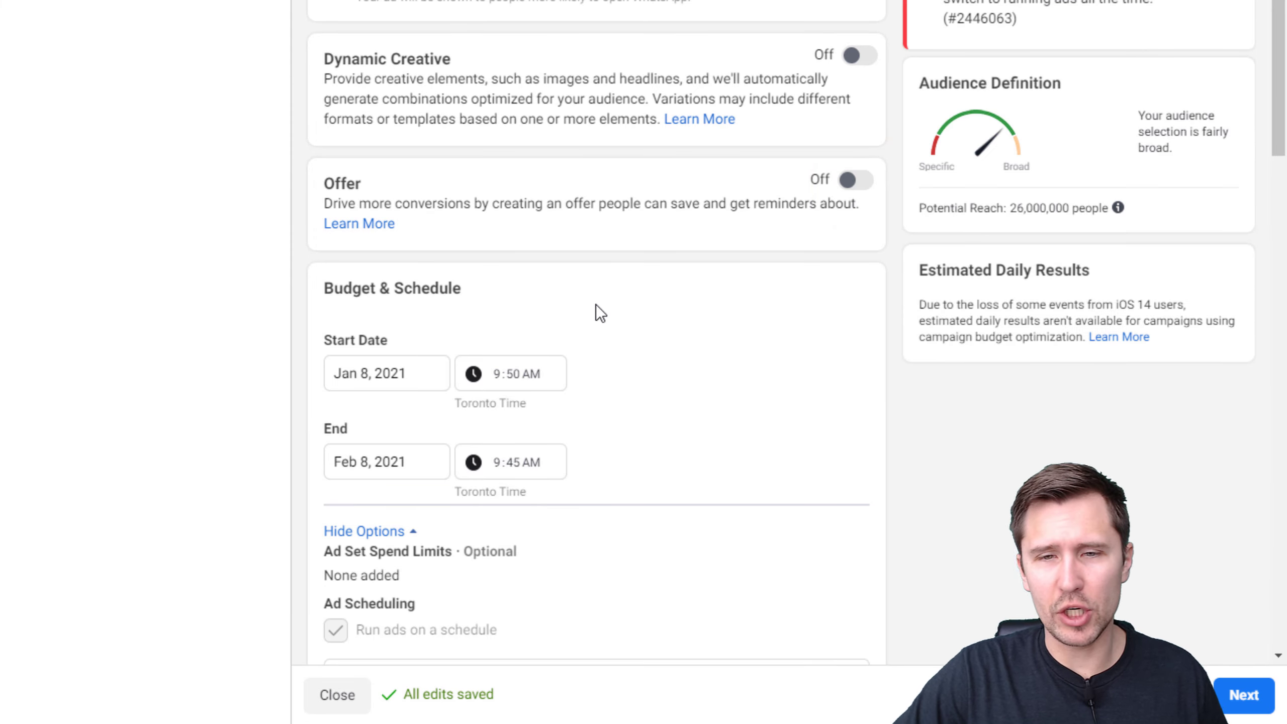
Step: Set the ad set's end date to Mar 16, 2021 in Budget & Schedule
scroll(631, 272, down, 2)
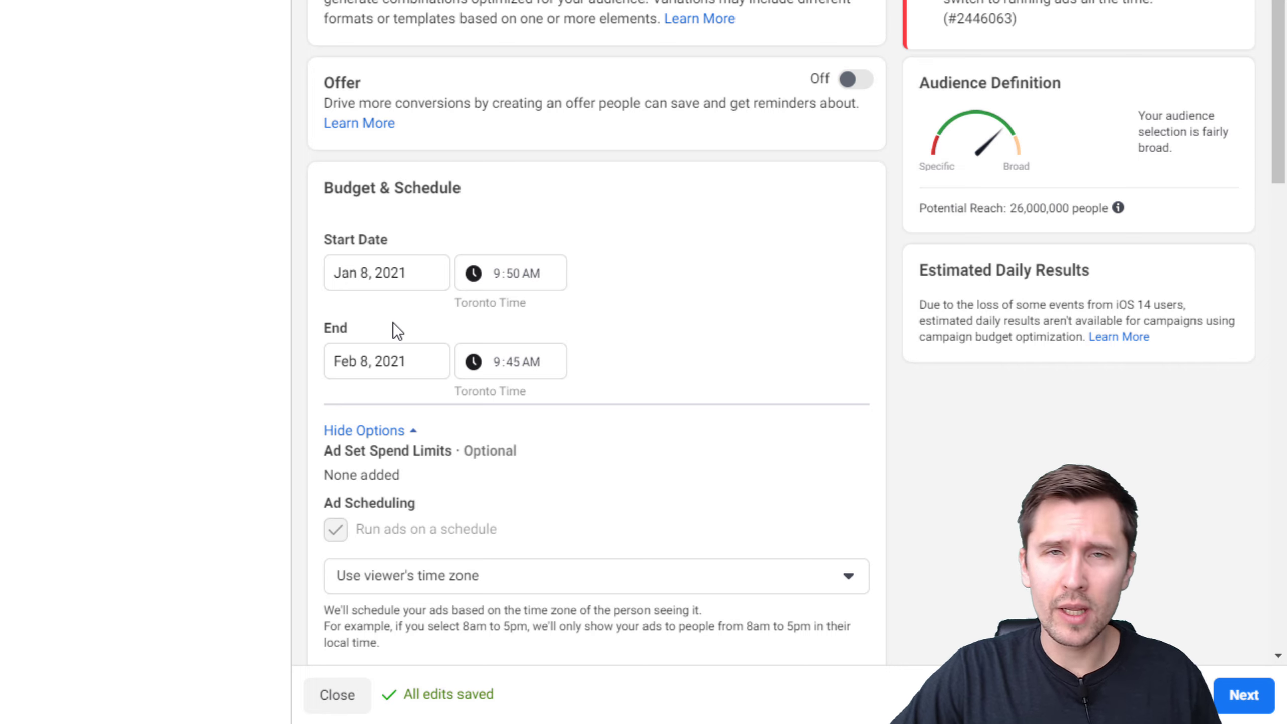
click(361, 361)
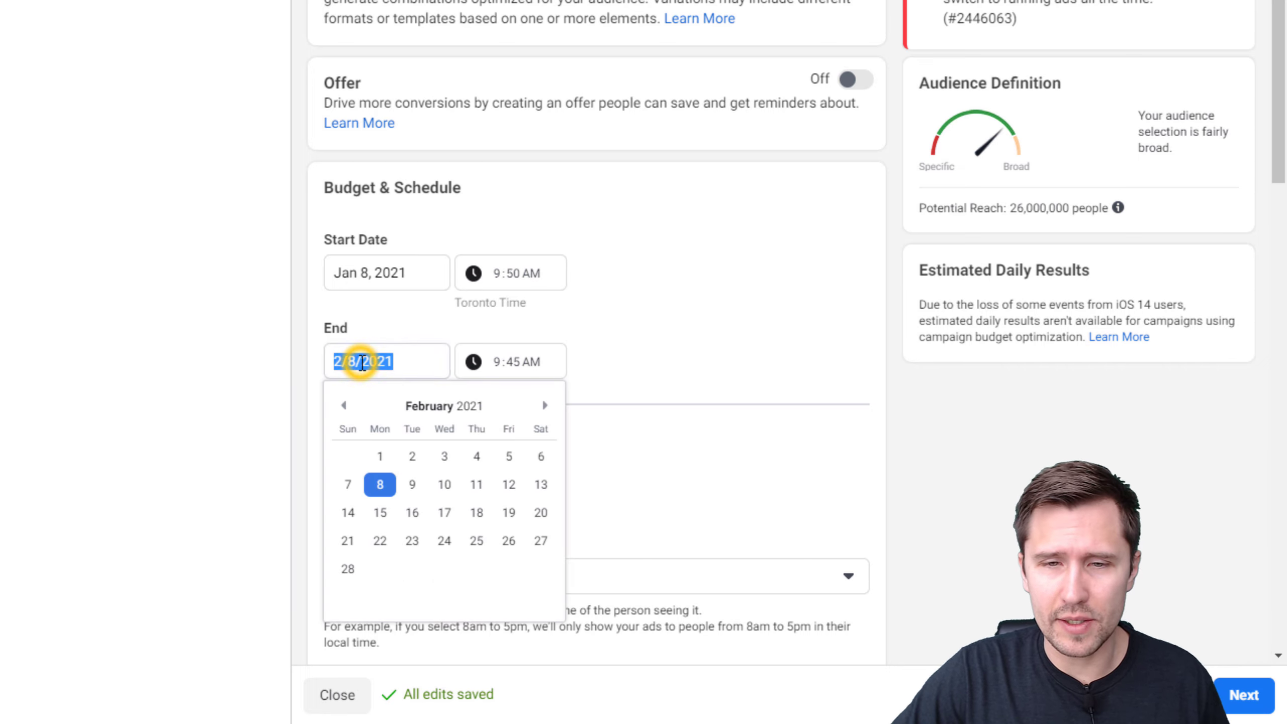
click(548, 406)
click(412, 512)
click(768, 324)
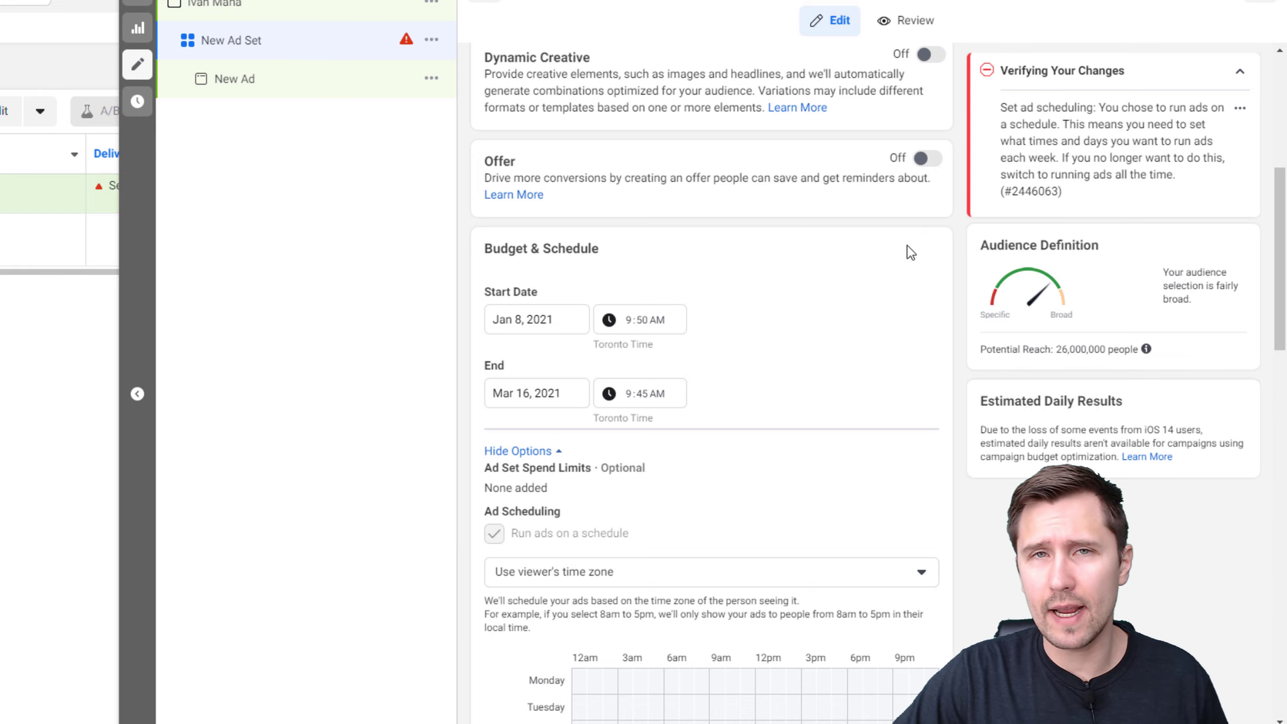
Step: Schedule the ads from 3am to 3pm every day, and clear the scheduled hours for Friday and Tuesday
scroll(836, 385, down, 2)
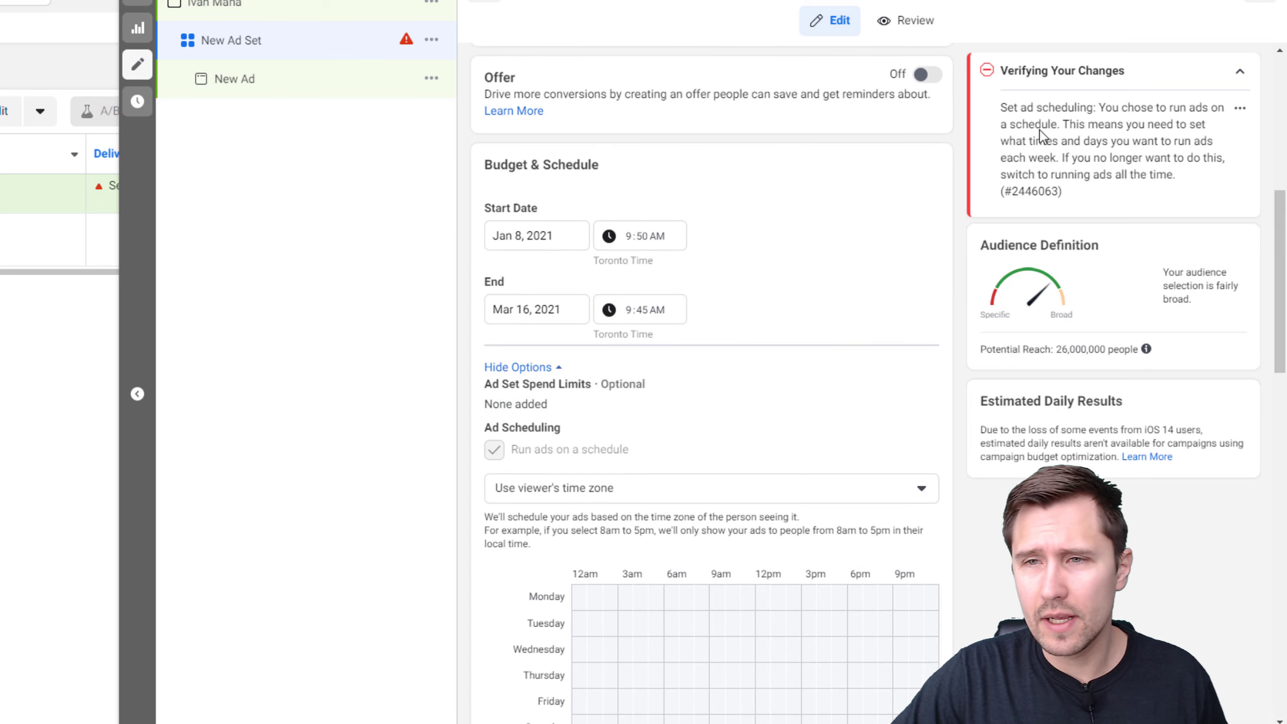
drag(1025, 110, 1038, 172)
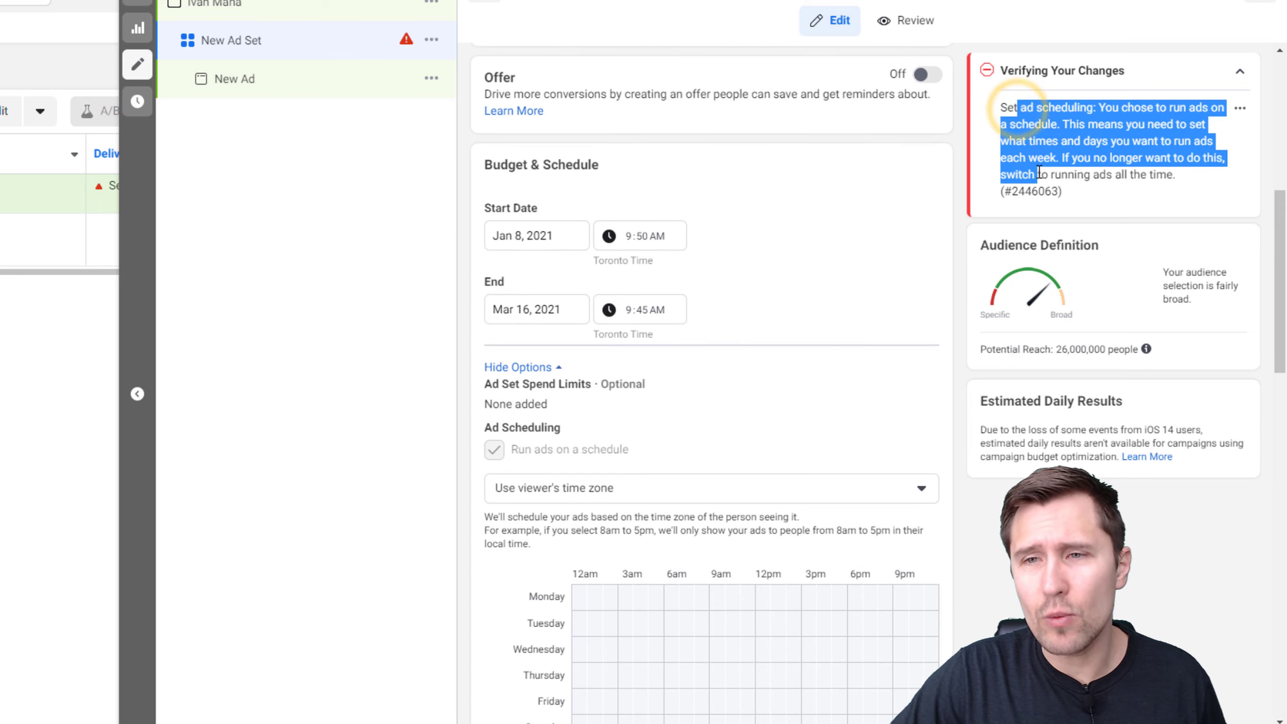
click(1053, 141)
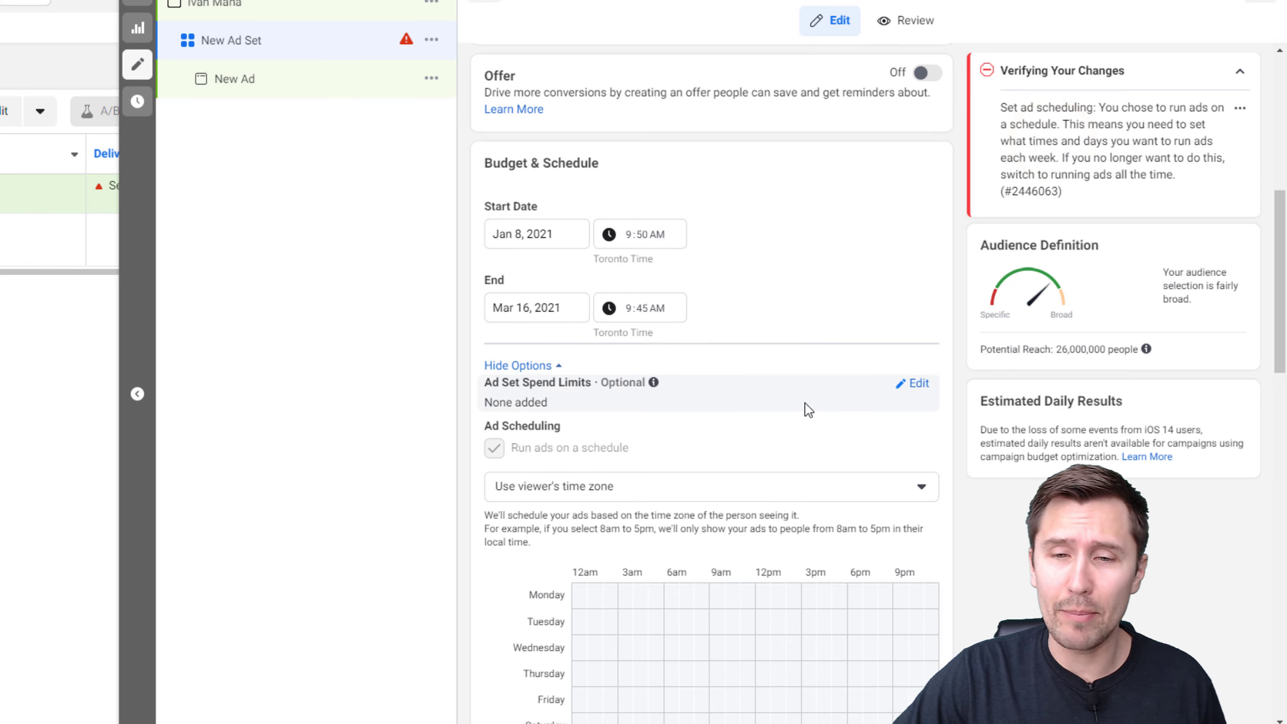
scroll(526, 520, down, 3)
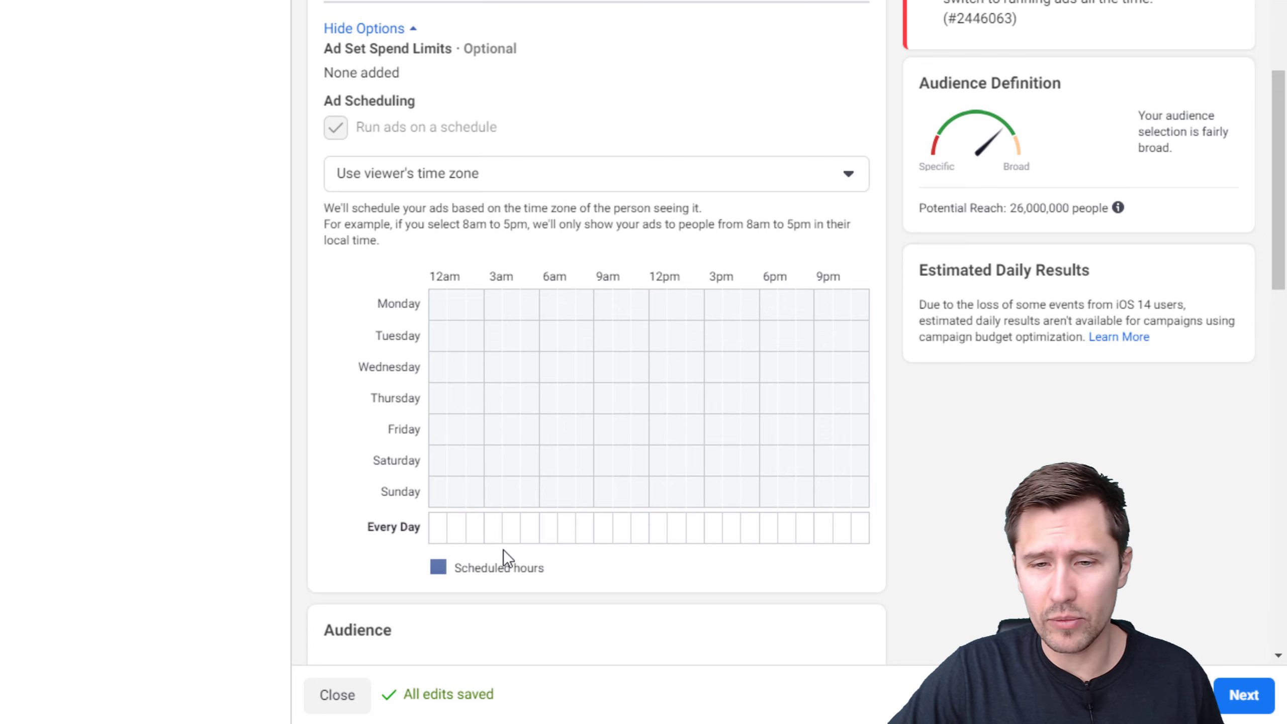
drag(495, 530, 689, 536)
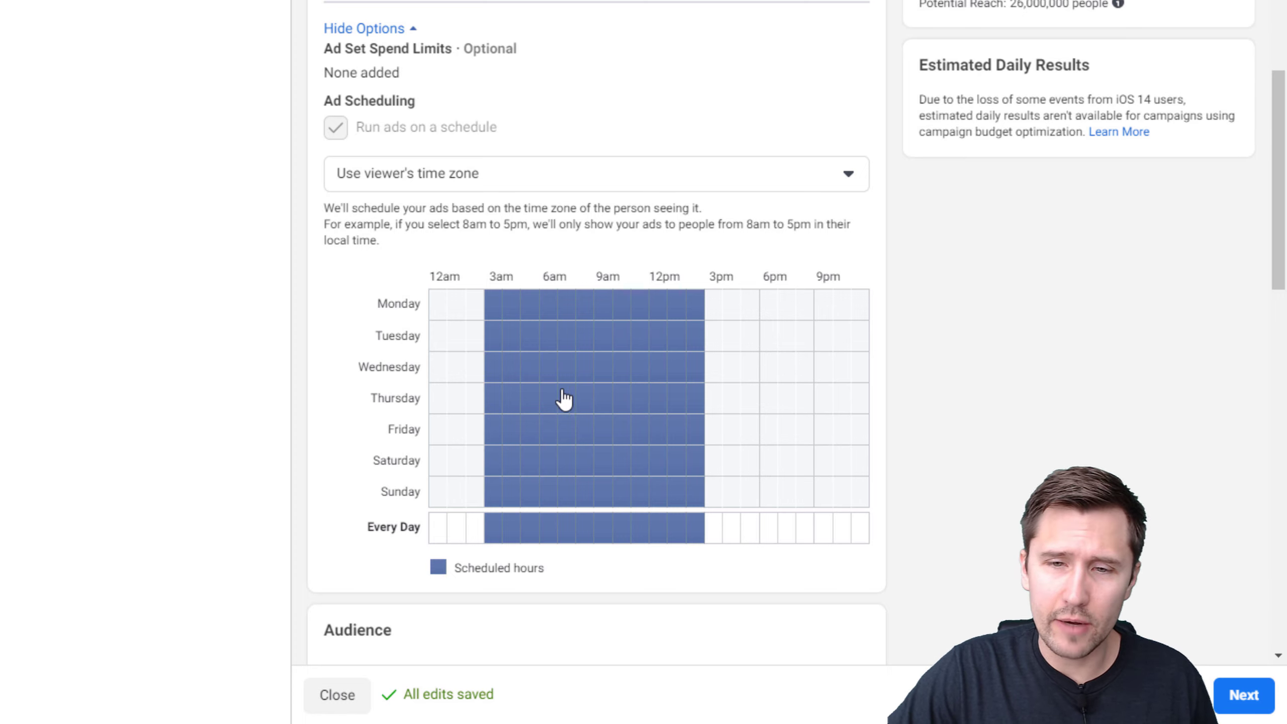
mouse_move(492, 440)
mouse_down()
mouse_move(610, 434)
mouse_move(693, 451)
mouse_up()
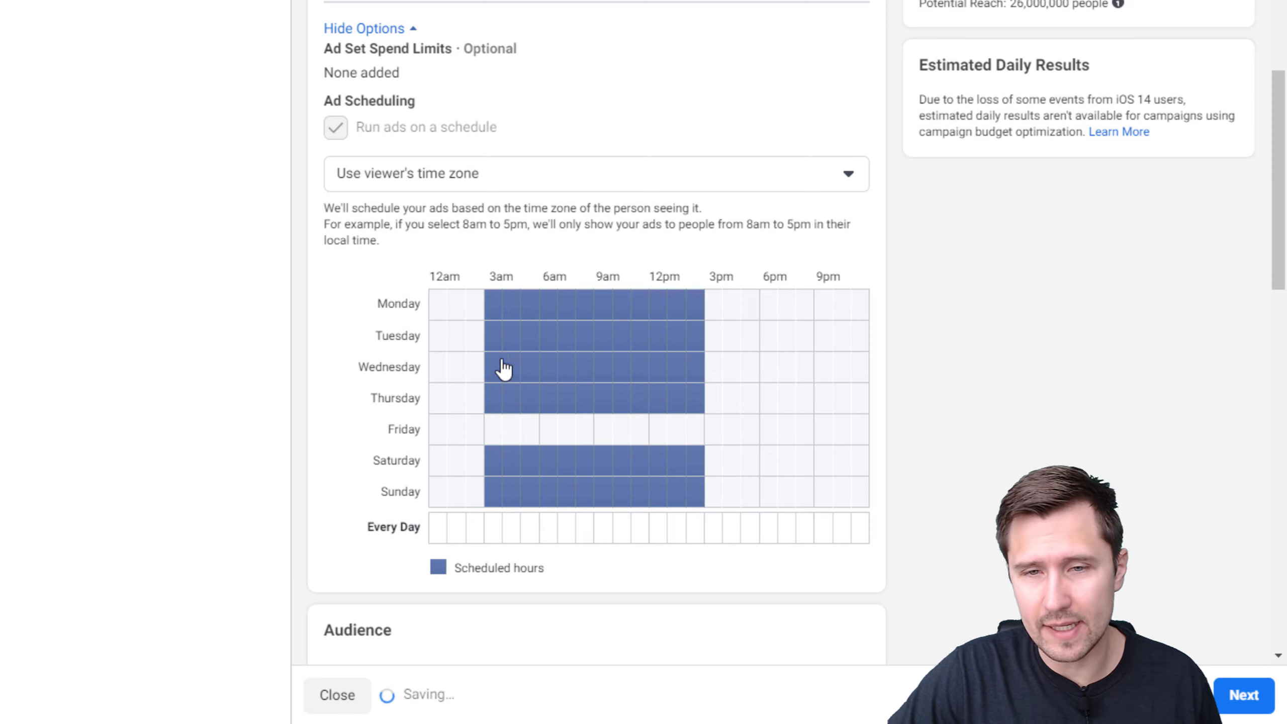
drag(493, 333, 705, 347)
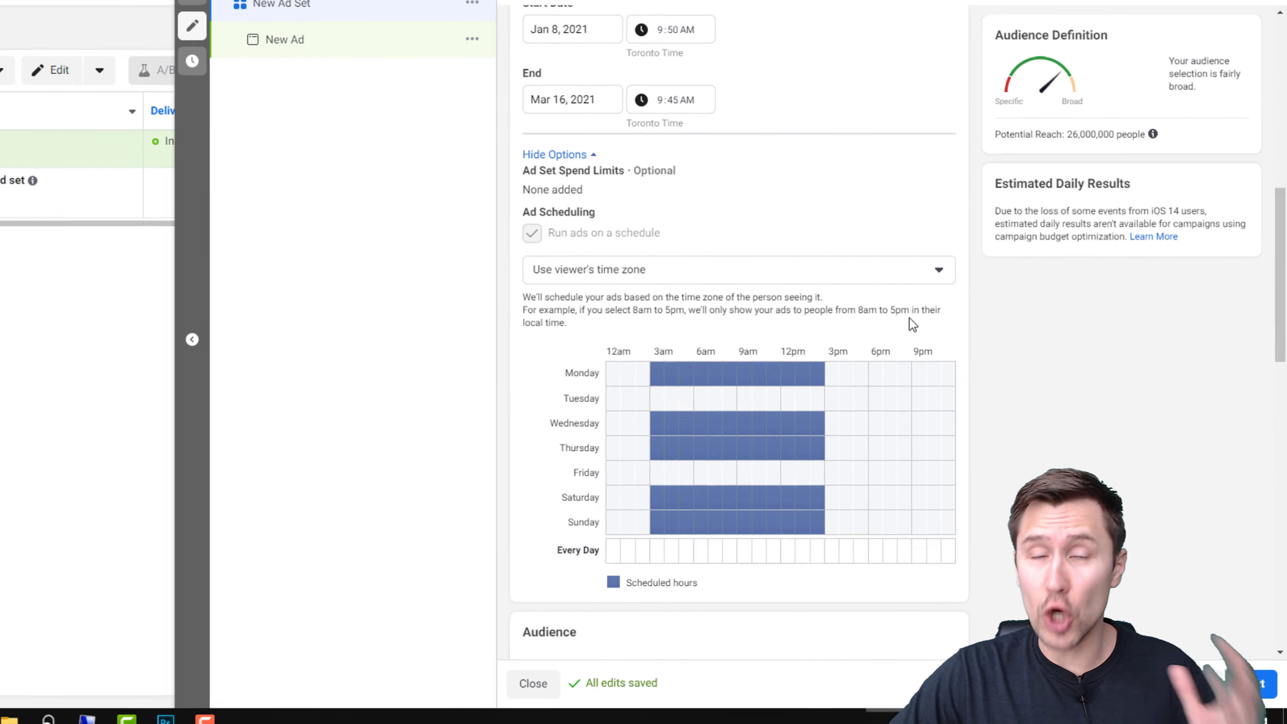
Step: Turn off running ads on a schedule in the campaign's settings, accept the schedule reset, and return to the ad set's Budget & Schedule
scroll(810, 228, up, 4)
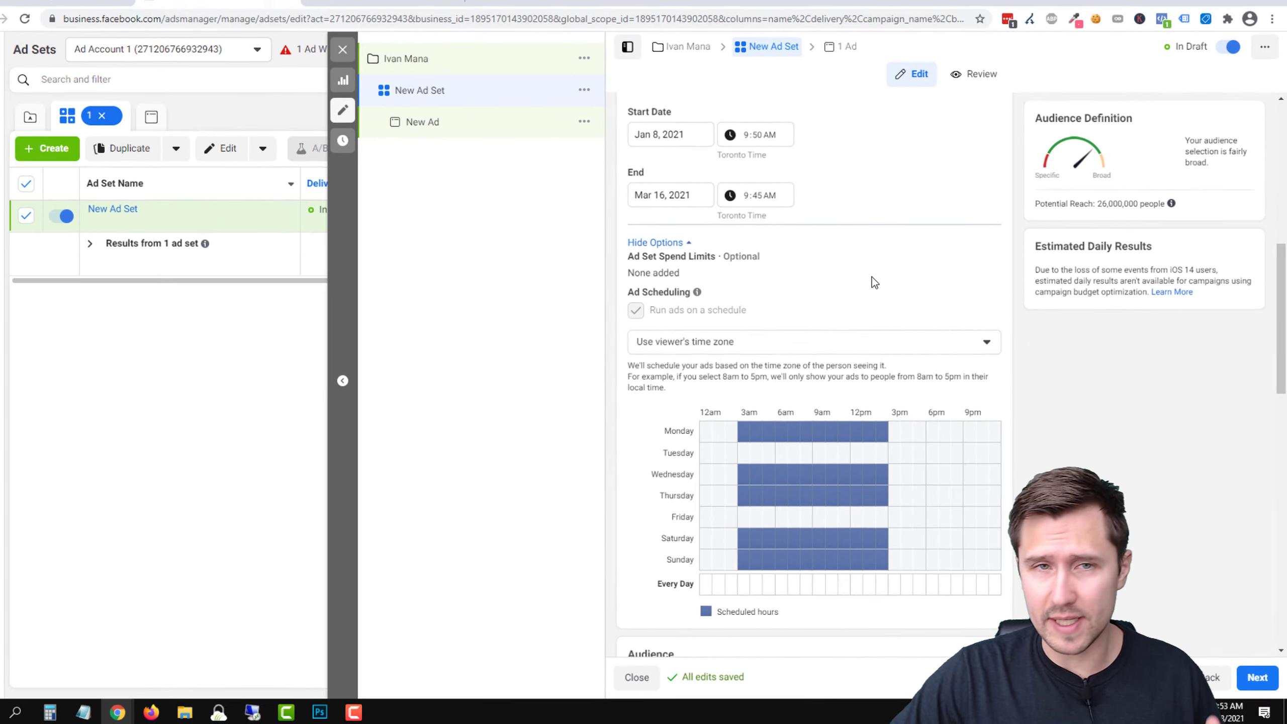
click(465, 74)
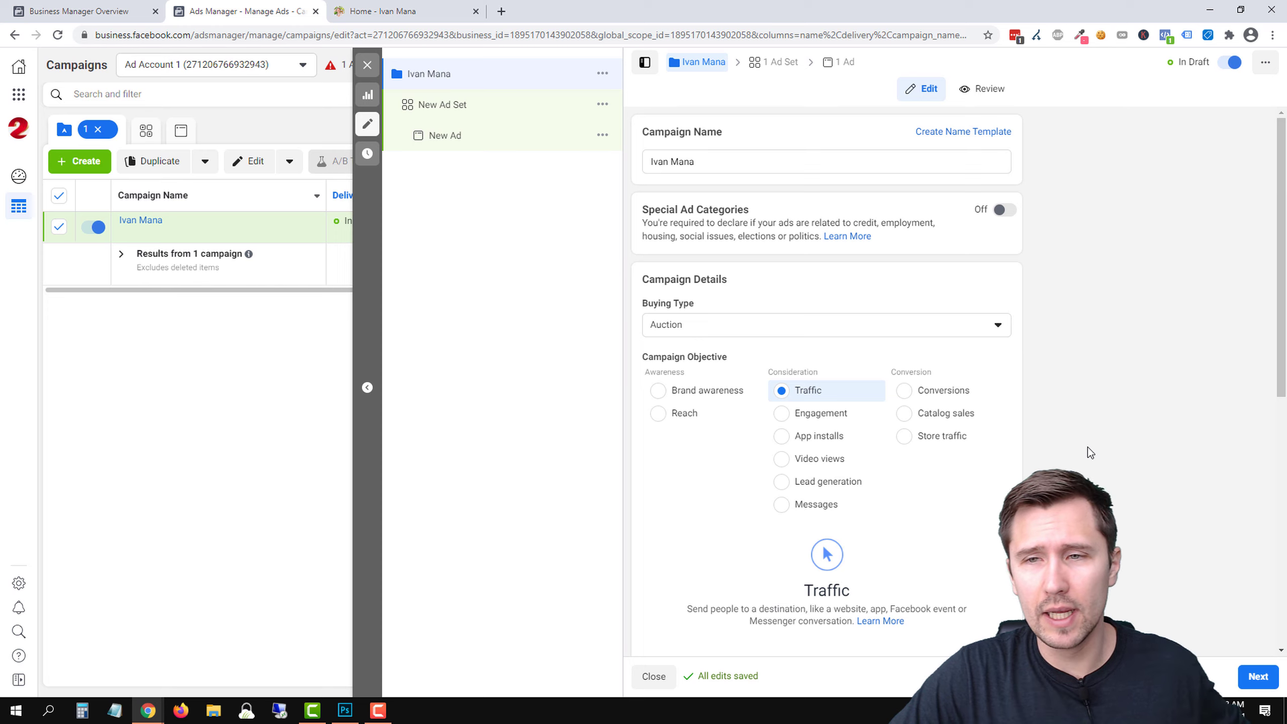
scroll(1087, 446, down, 10)
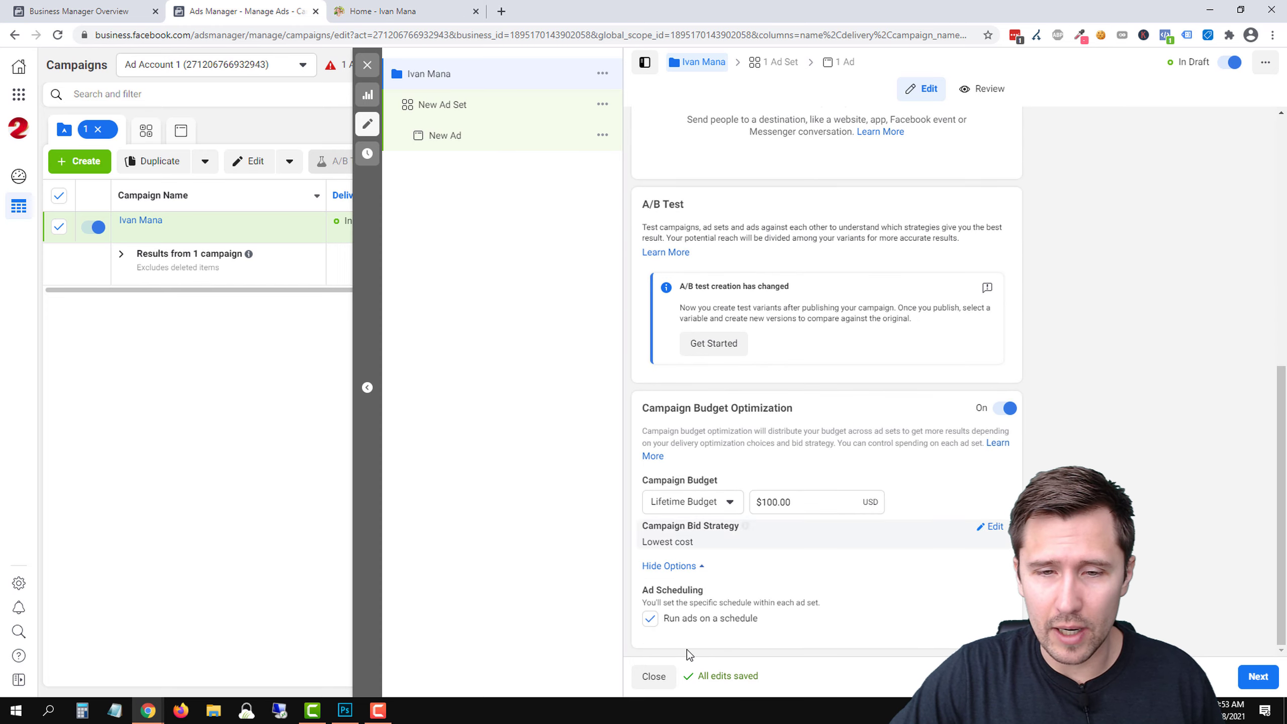
click(650, 623)
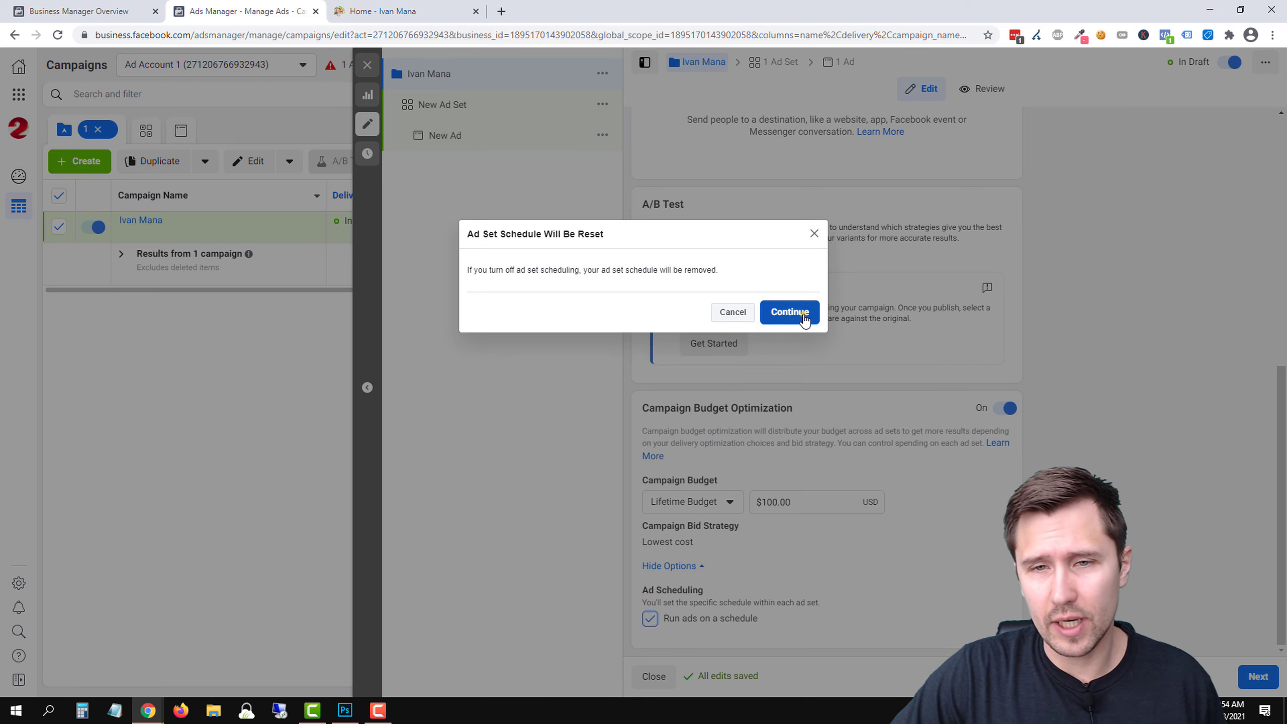
click(791, 311)
click(506, 108)
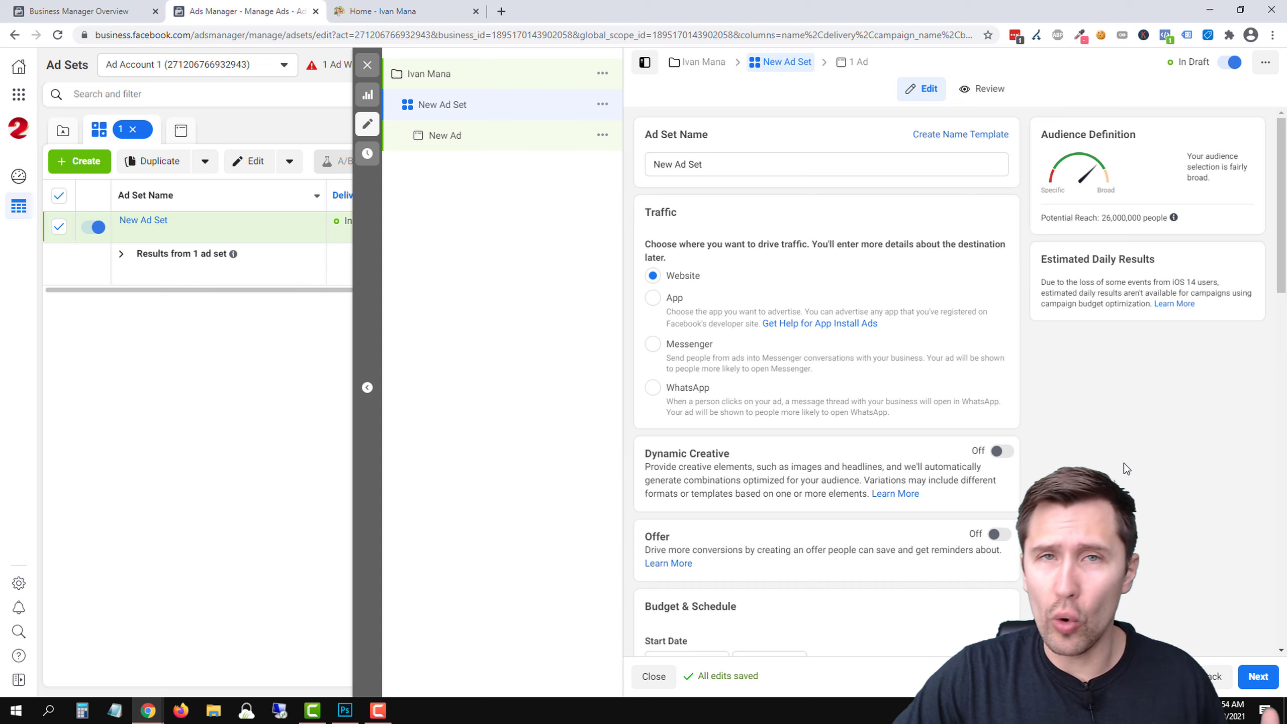
scroll(1125, 463, down, 4)
scroll(1112, 470, down, 7)
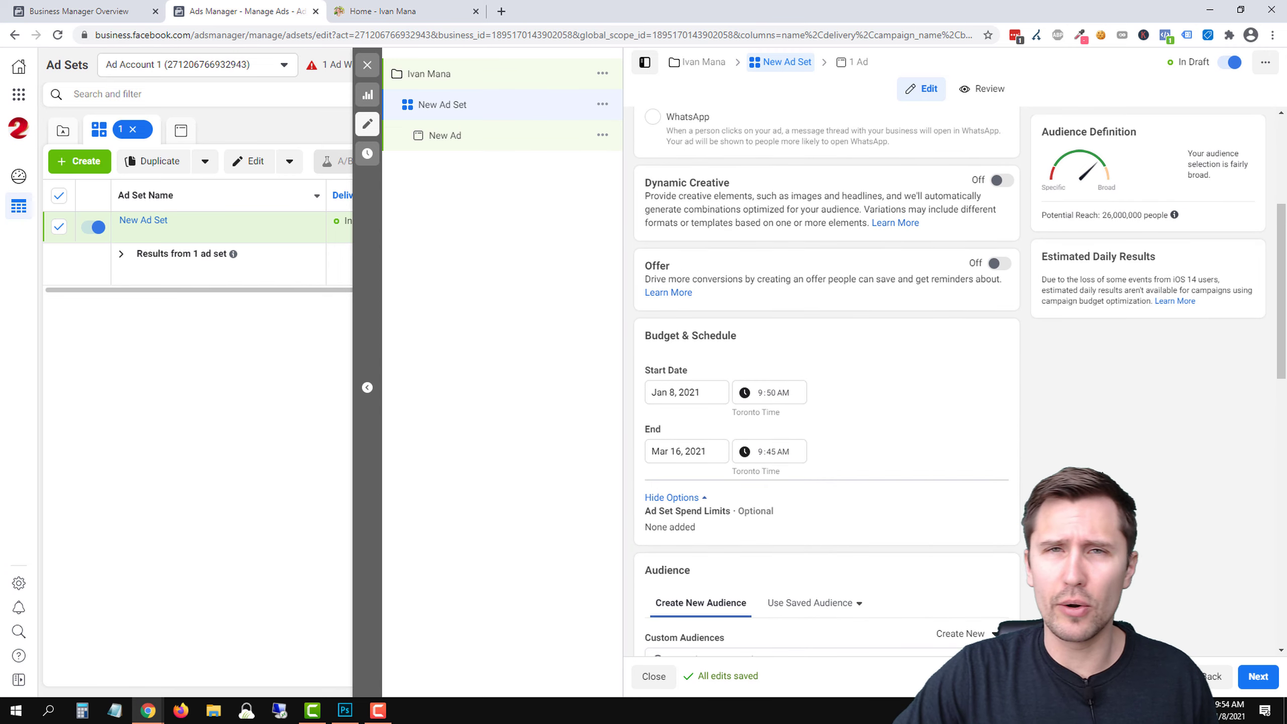
scroll(1104, 478, up, 5)
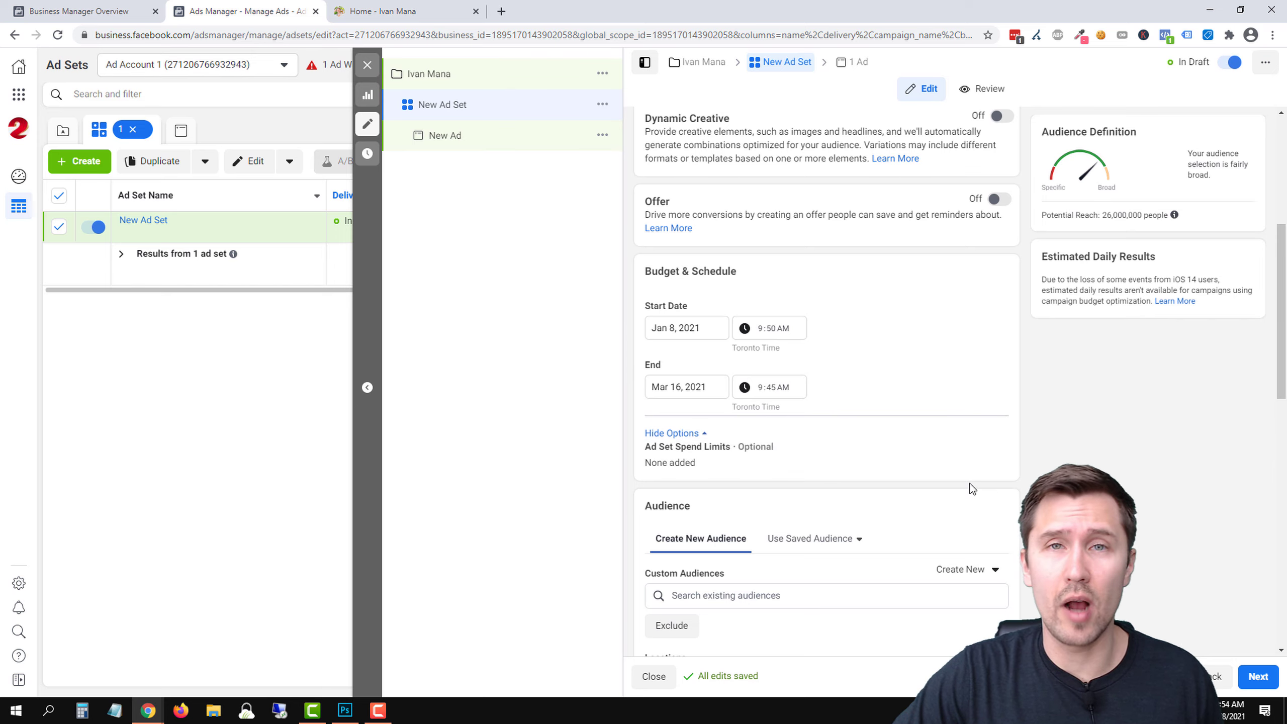
Step: Open the optional Ad Set Spend Limits, turn them on to view the lifetime minimum and maximum fields, and turn them off again
click(992, 447)
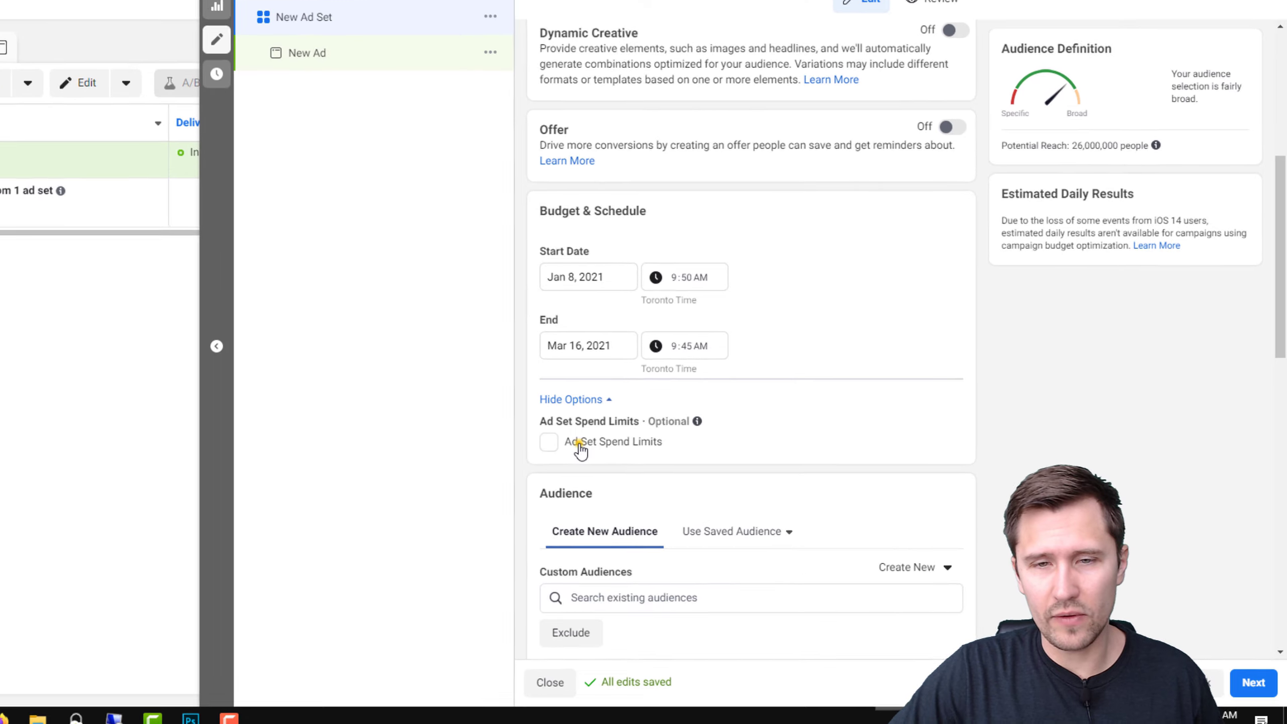
click(659, 462)
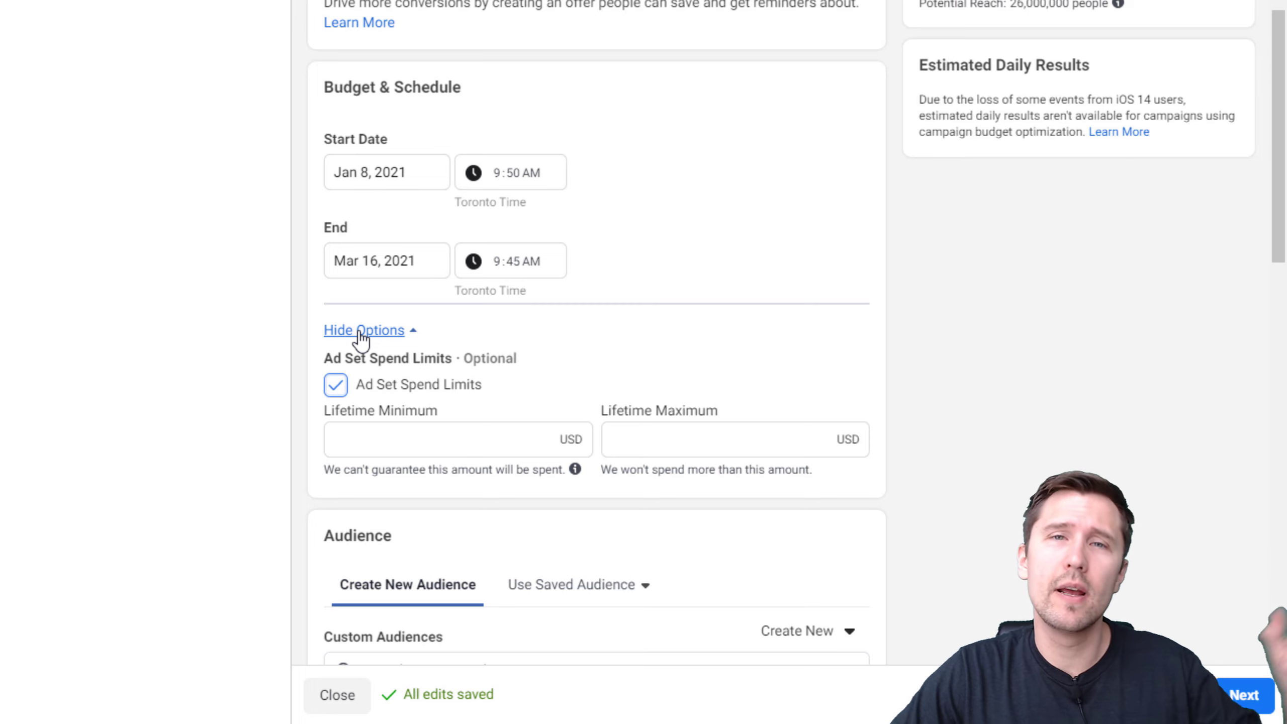
click(335, 385)
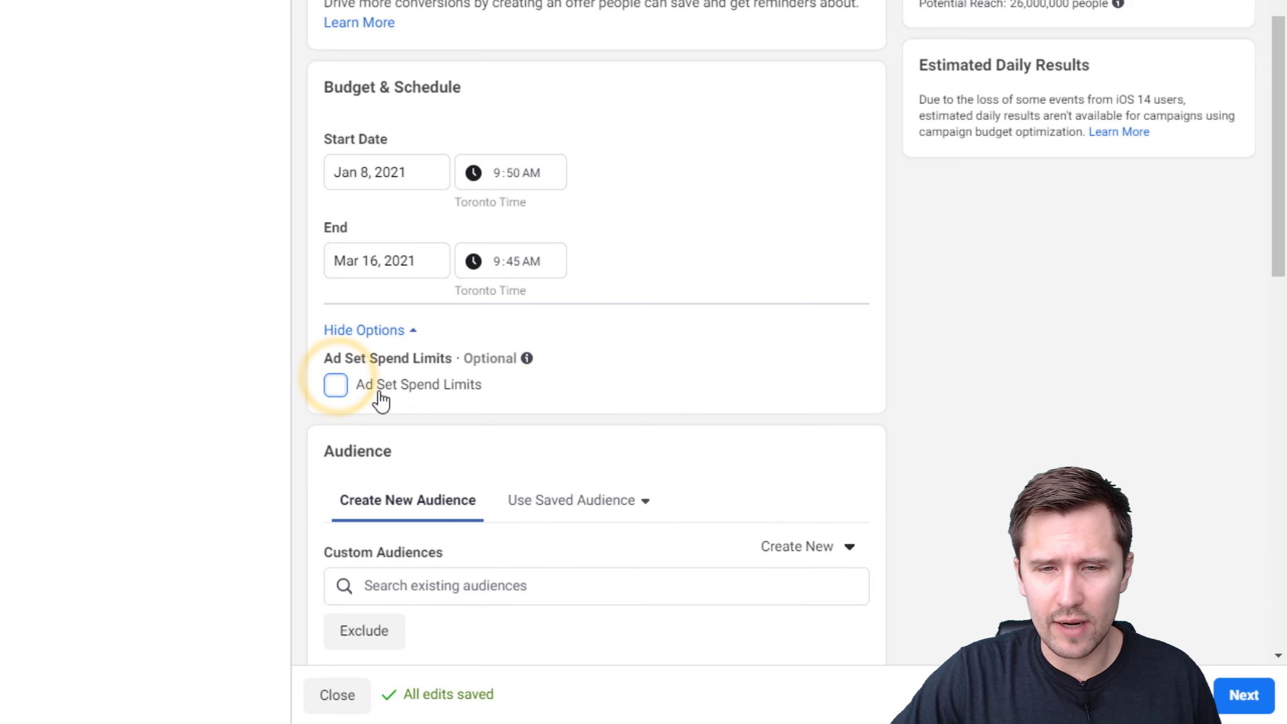
Step: Edit the audience's locations: remove Canada and keep the targeting type as People living in or recently in this location
scroll(957, 353, down, 1)
scroll(953, 357, down, 7)
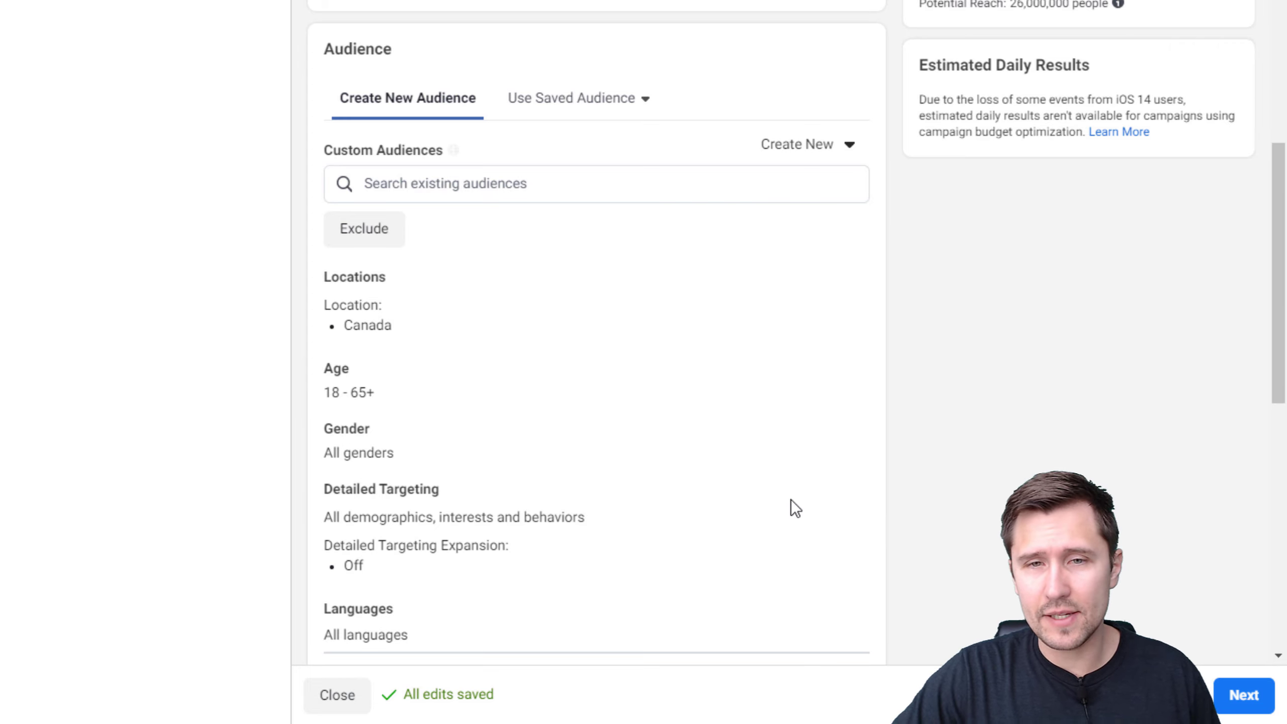
scroll(915, 423, down, 2)
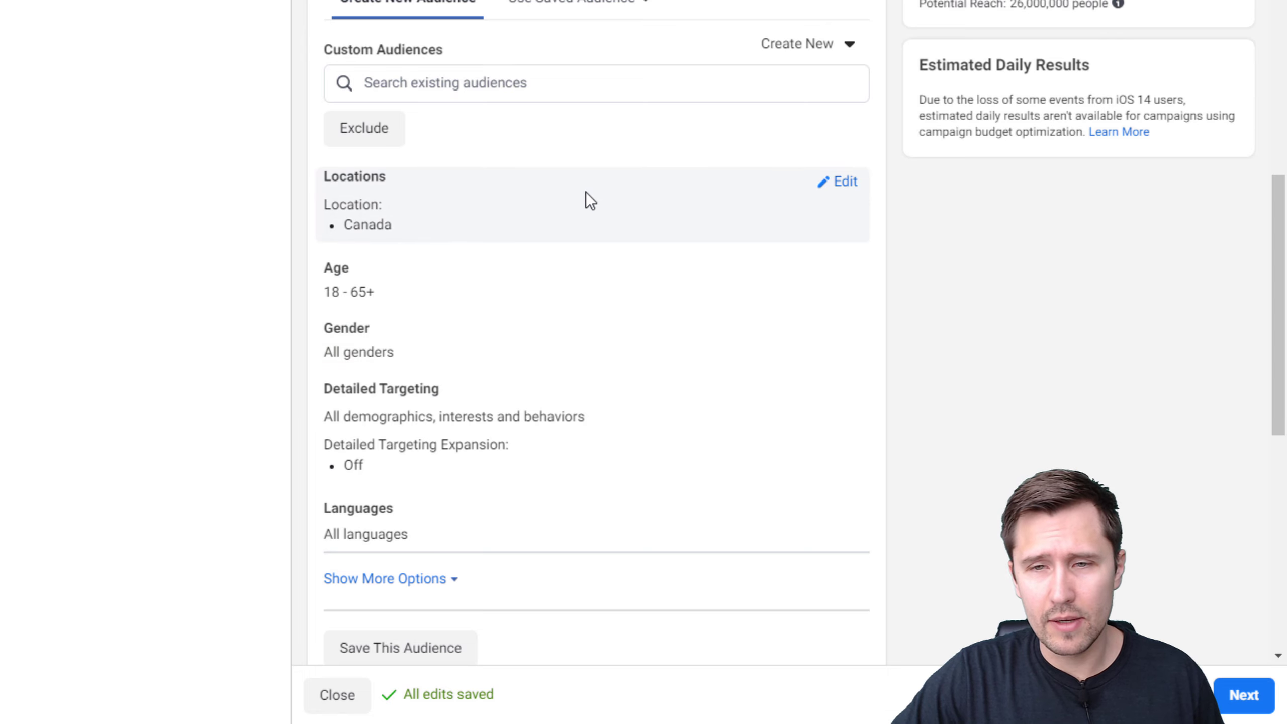
click(843, 184)
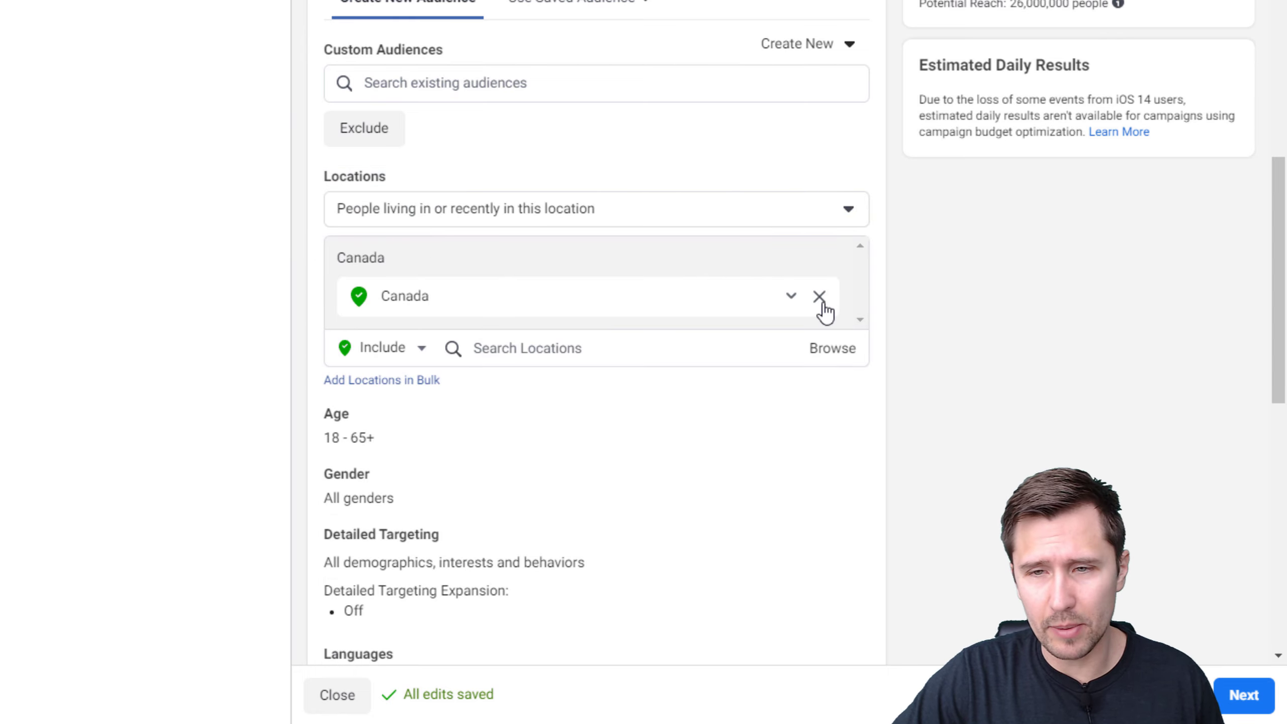
click(819, 296)
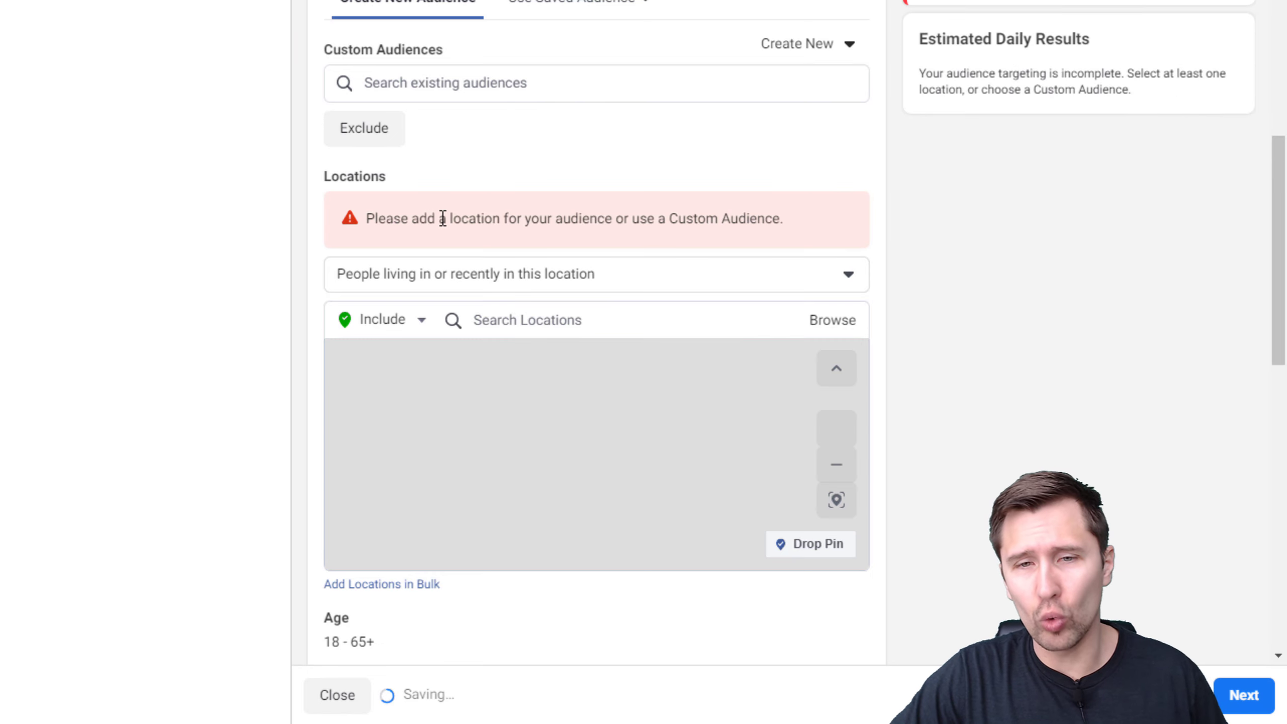
click(402, 280)
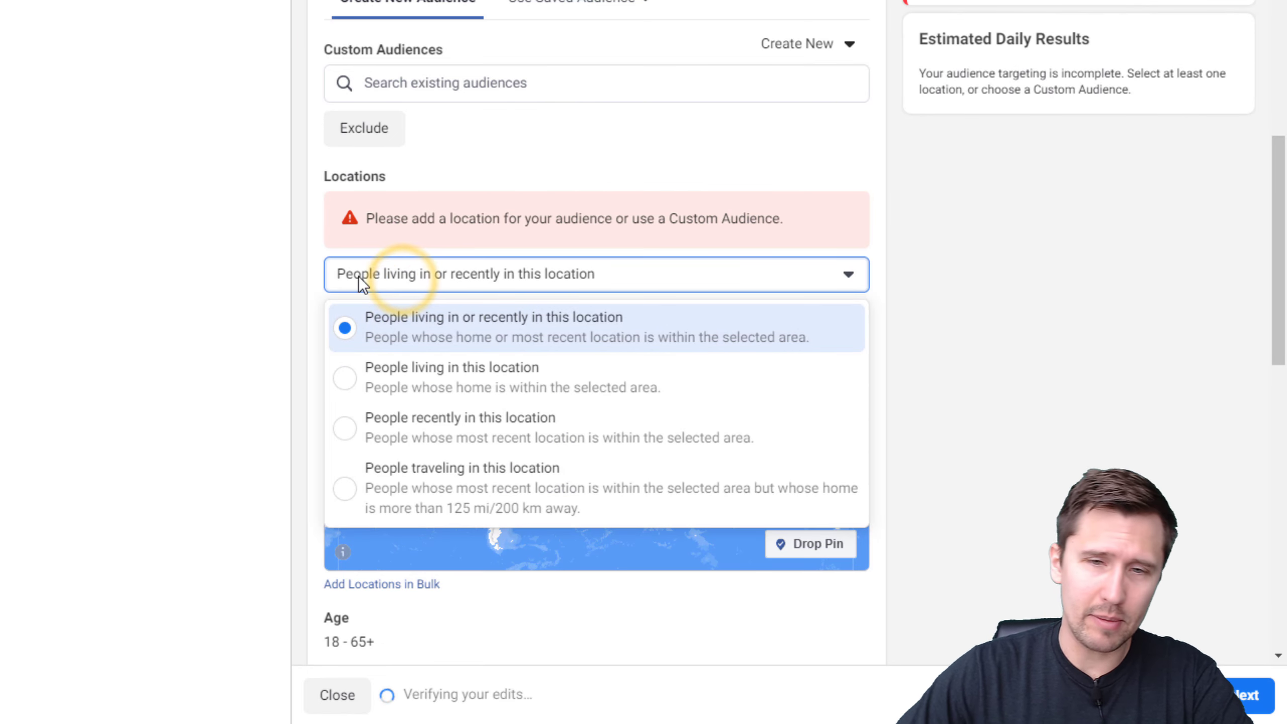
click(444, 335)
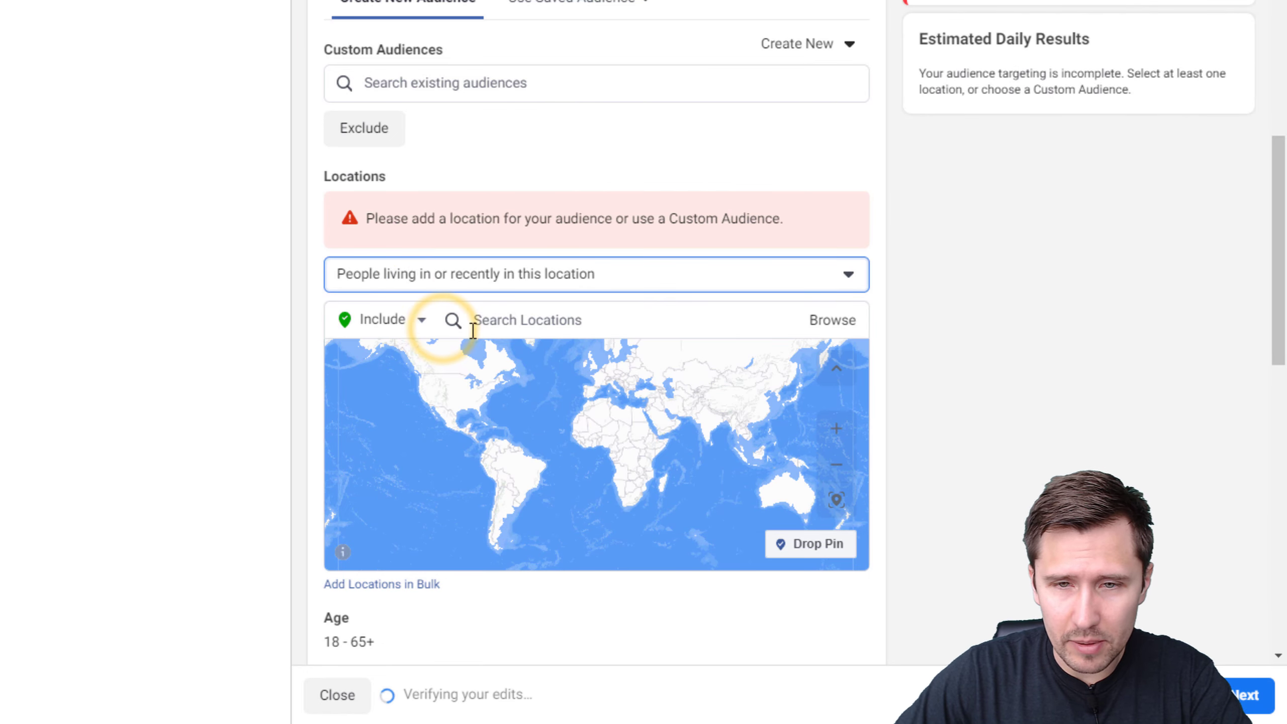
Step: Add the Worldwide region as an included location and remove it again
click(504, 320)
text(world)
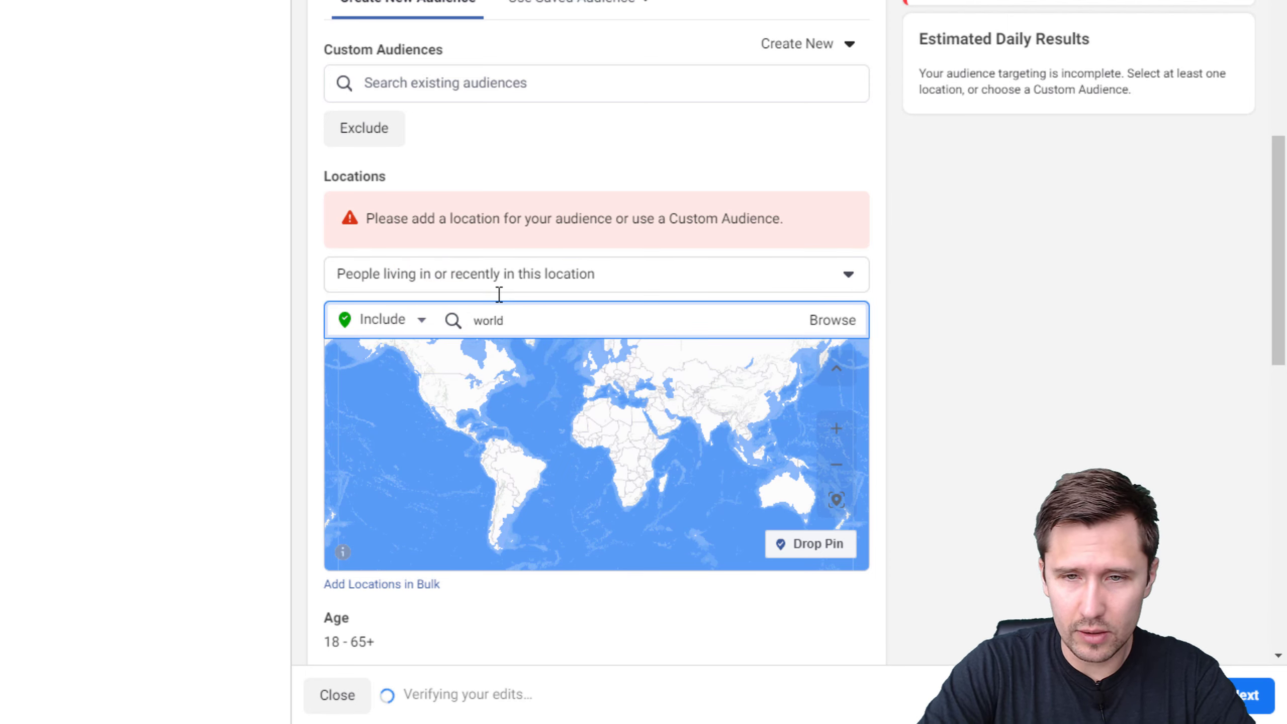
text(wide)
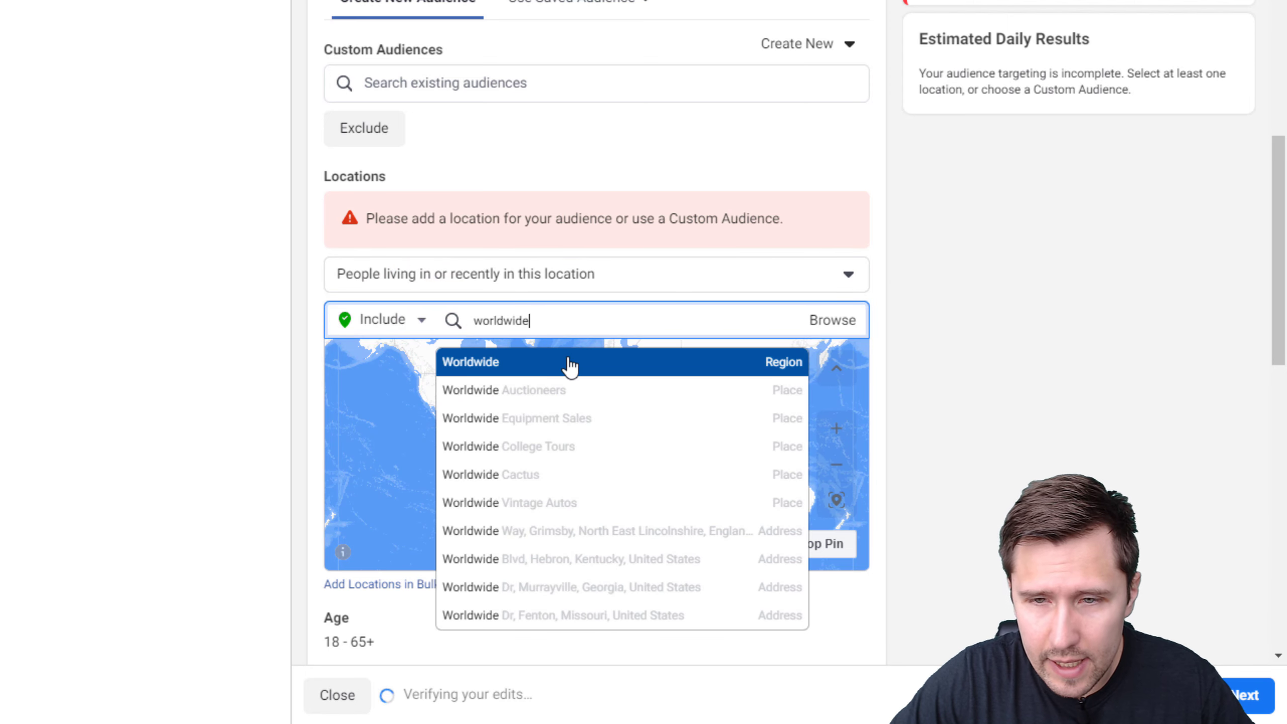
click(569, 362)
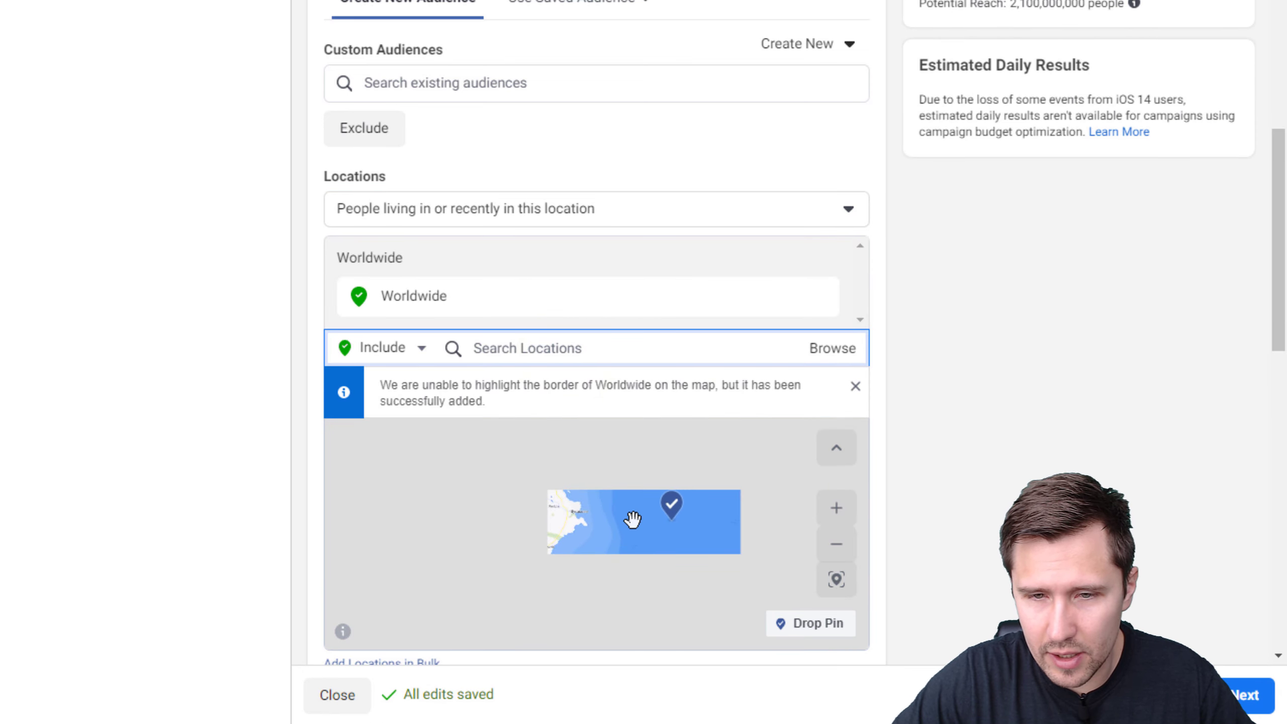
scroll(593, 548, down, 1)
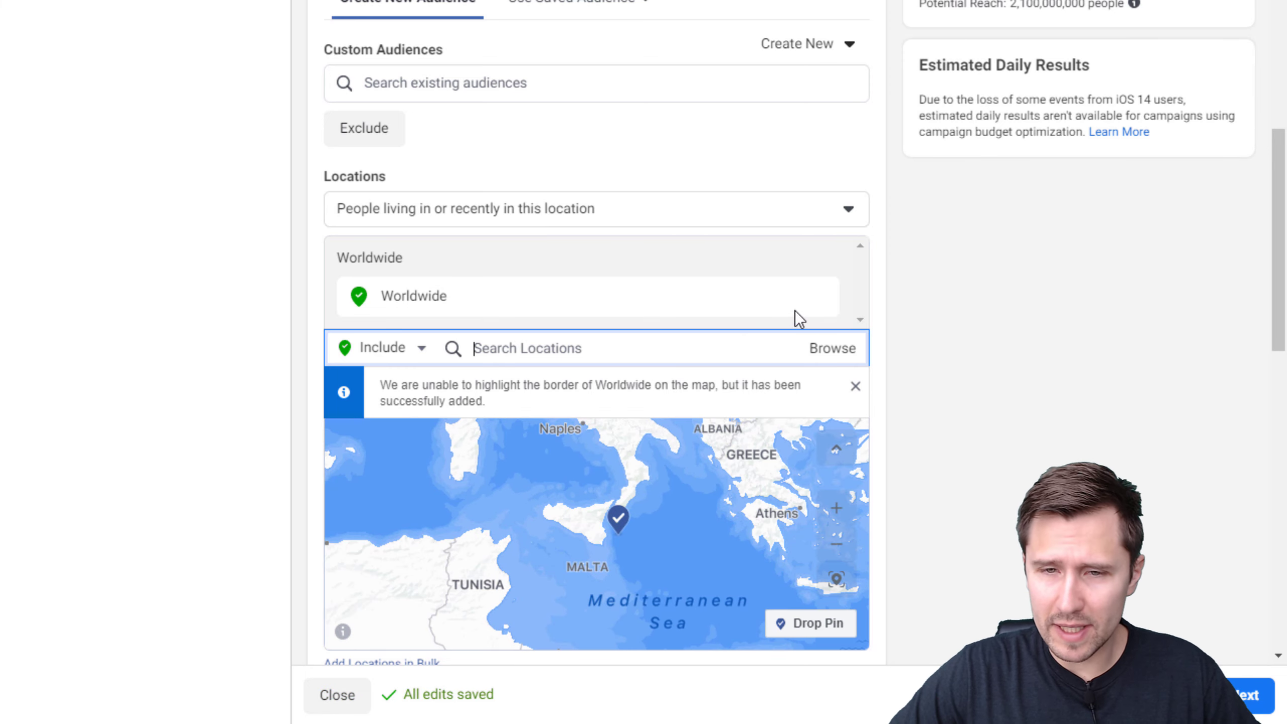
click(818, 298)
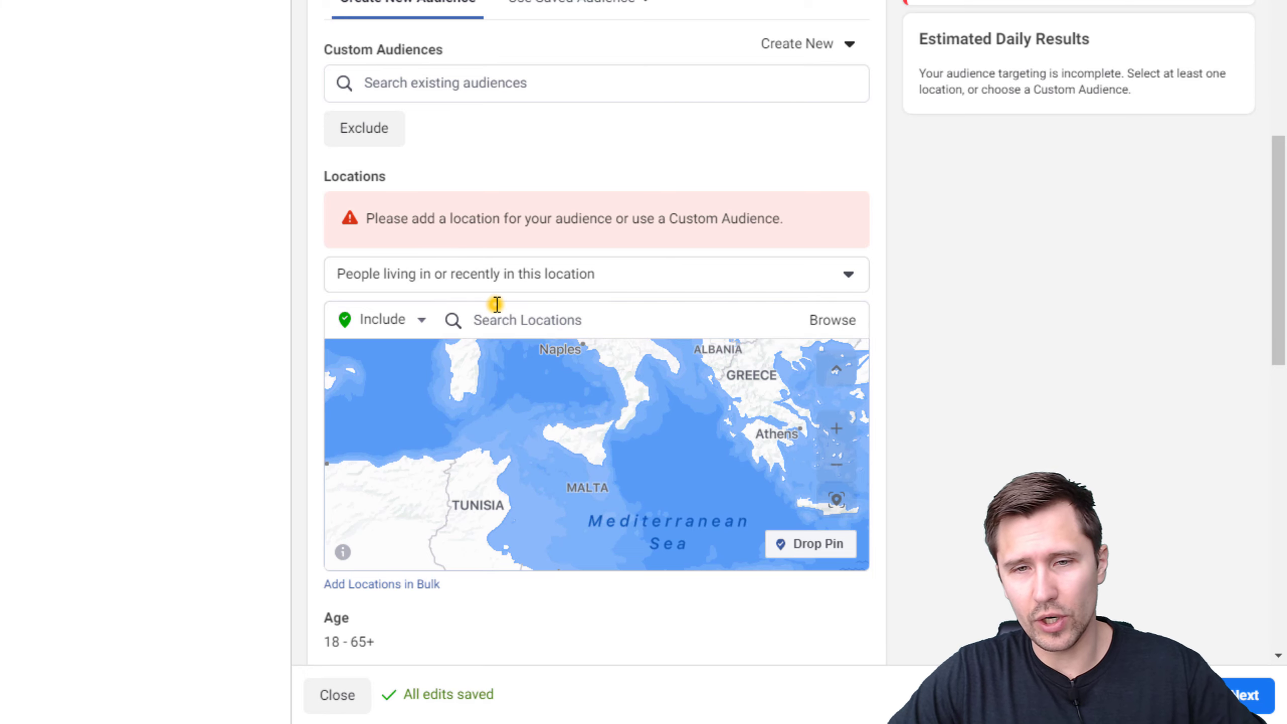
Step: Include Canada and the United States as countries in the audience's locations
click(497, 306)
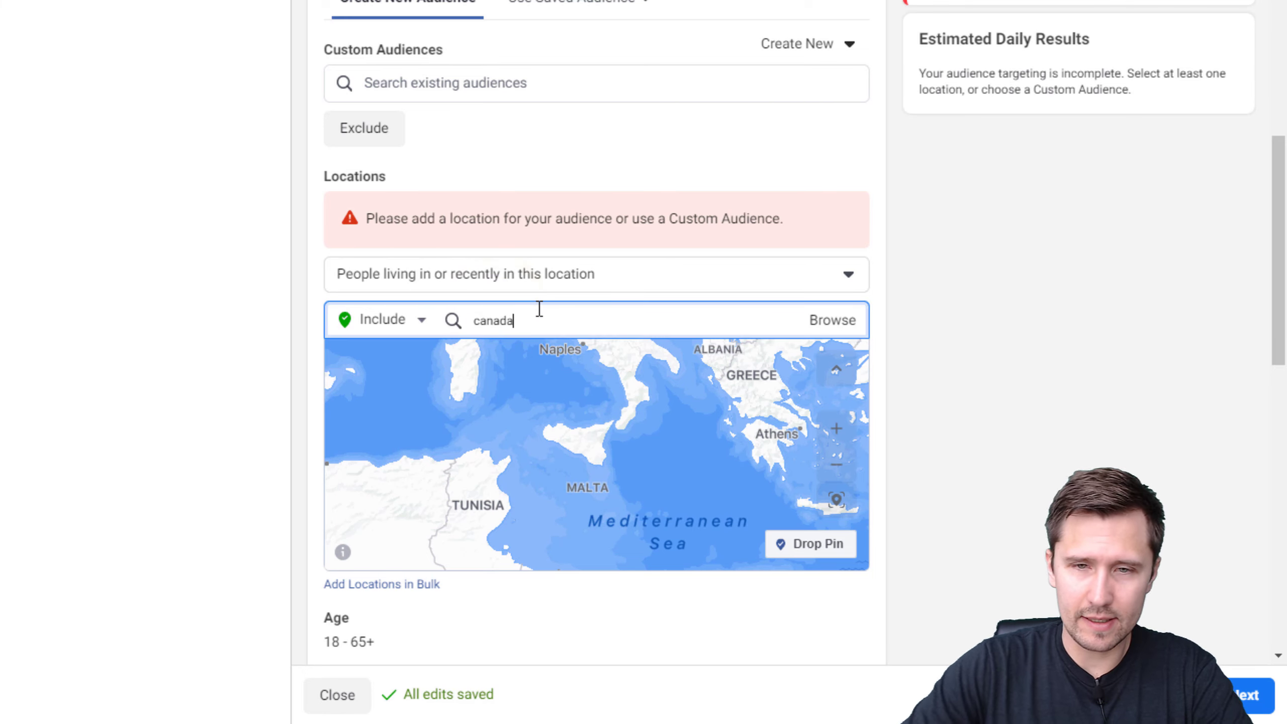
click(496, 359)
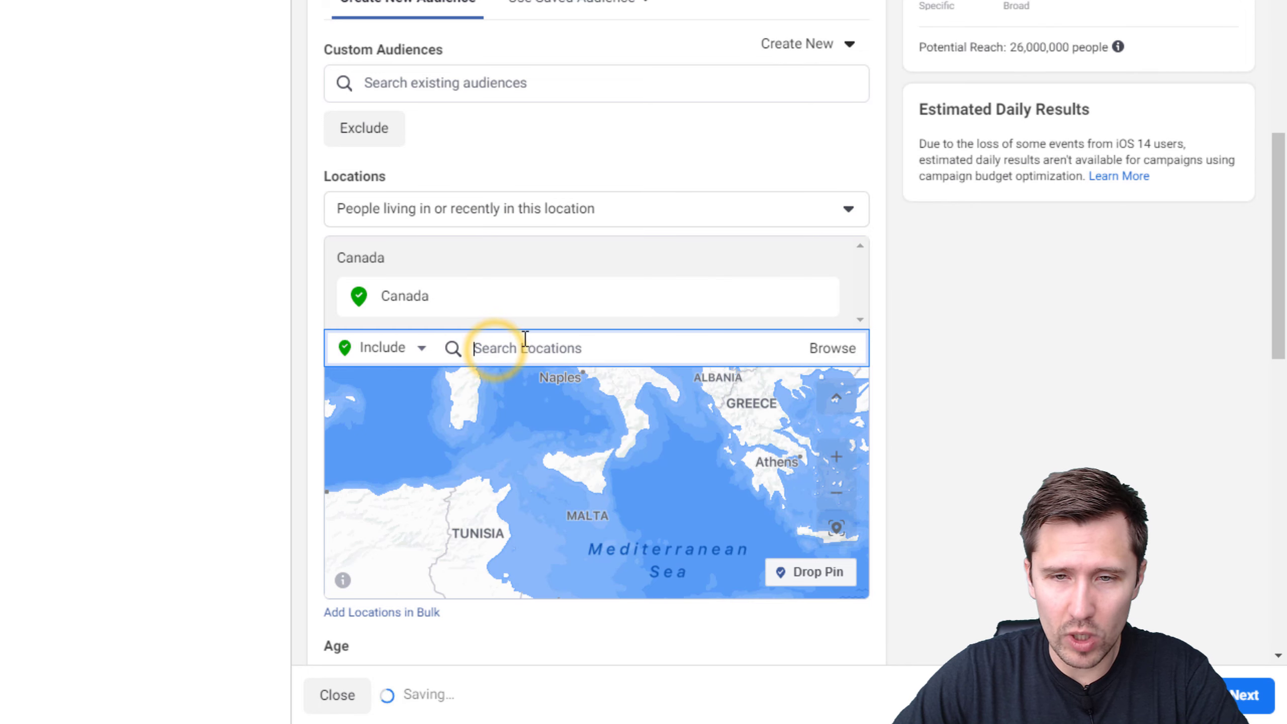
text(united states)
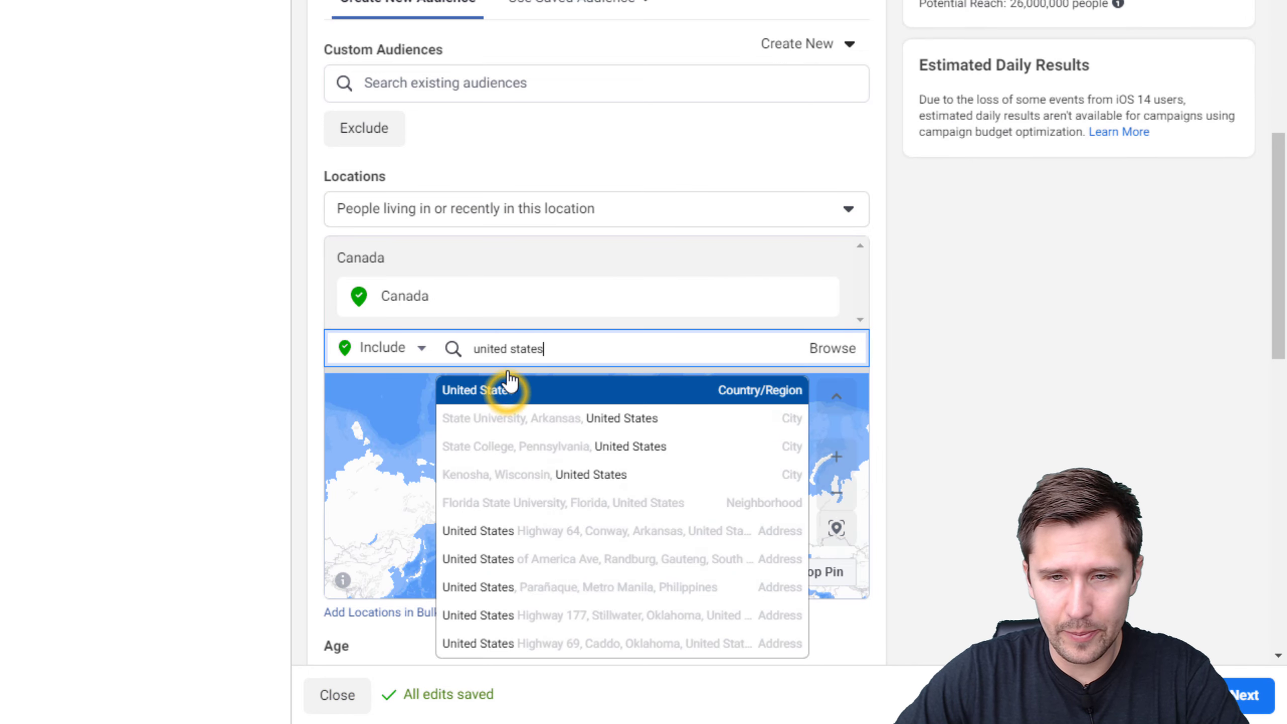
click(508, 388)
Step: Include Australia and New Zealand as countries in the audience's locations
click(506, 429)
text(austr)
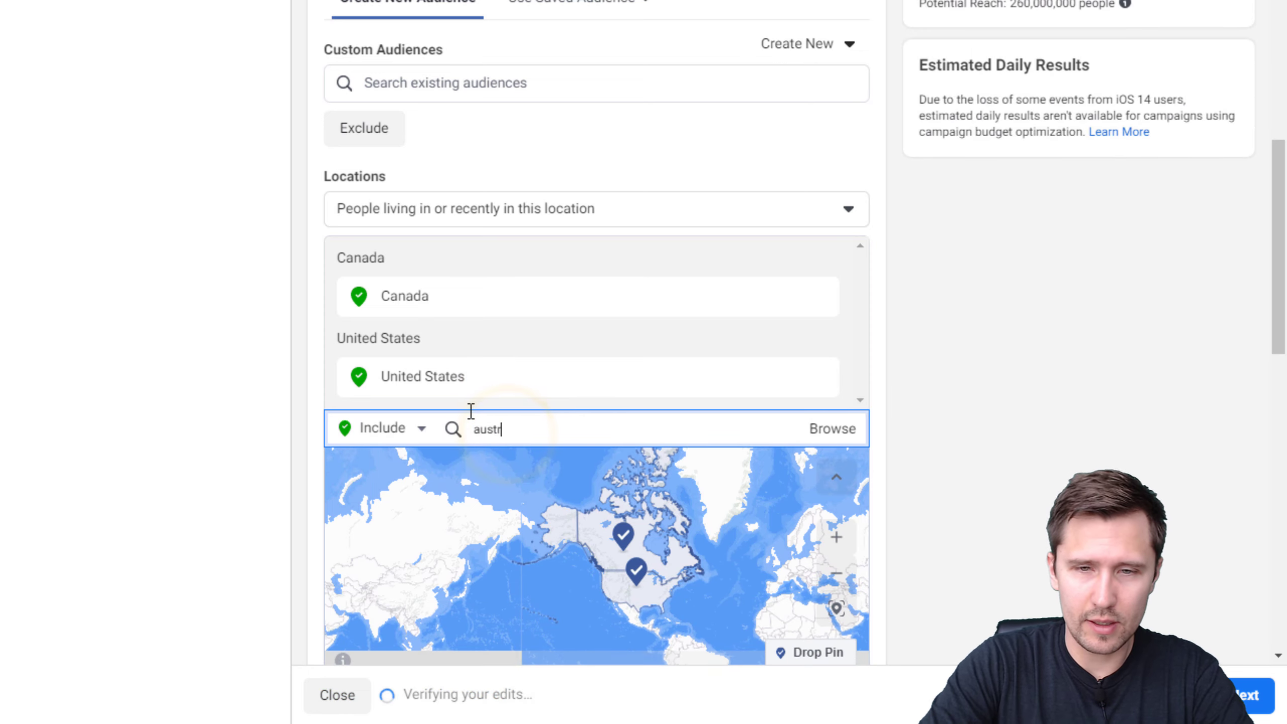
text(alia)
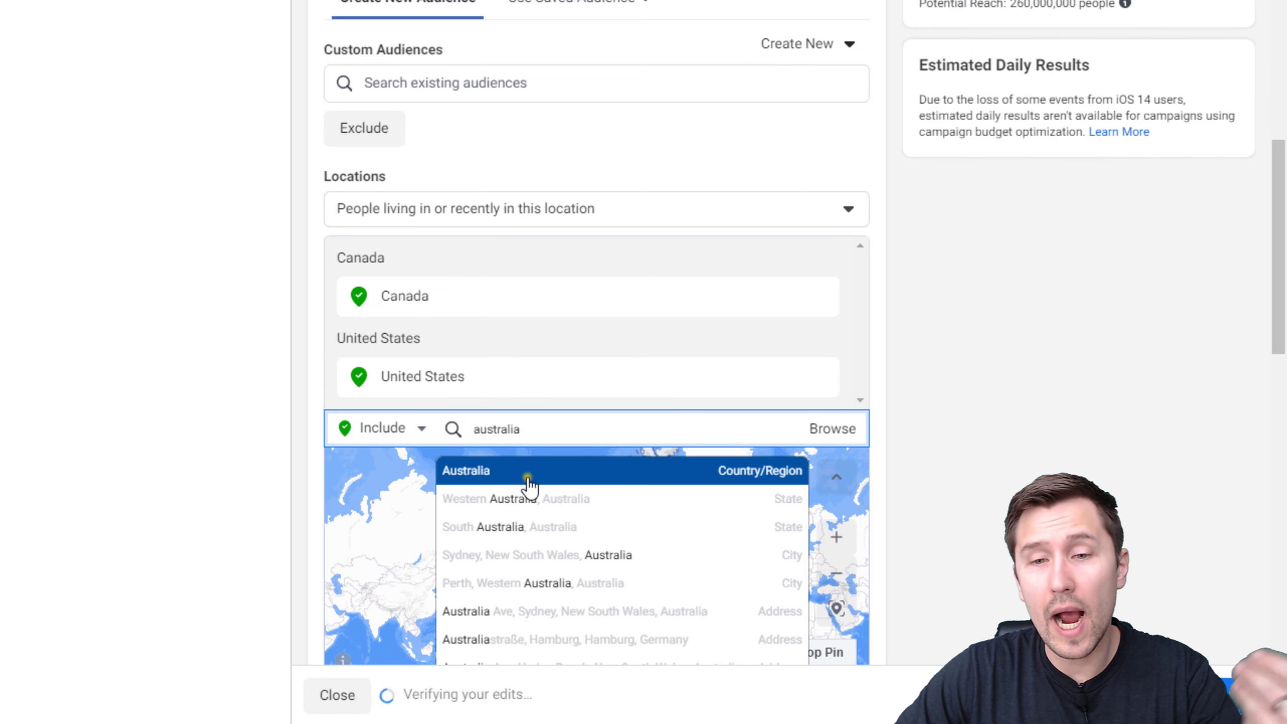
click(526, 476)
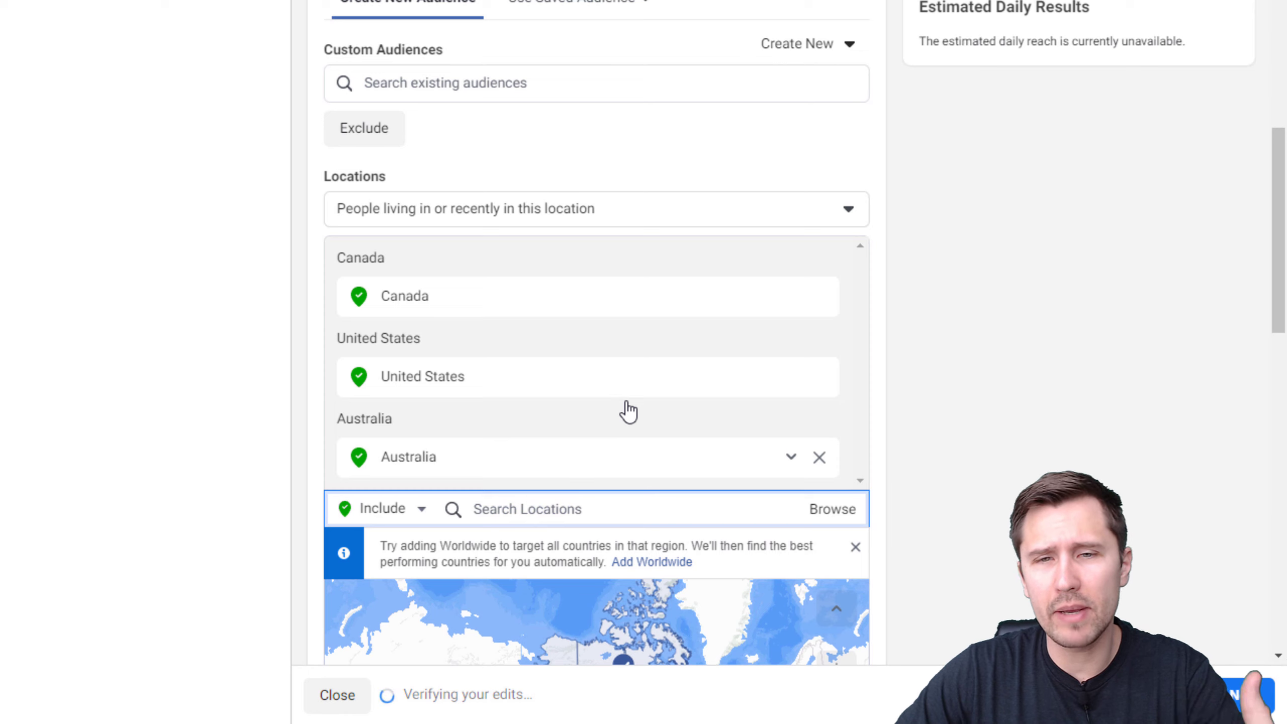
scroll(339, 423, down, 2)
click(545, 408)
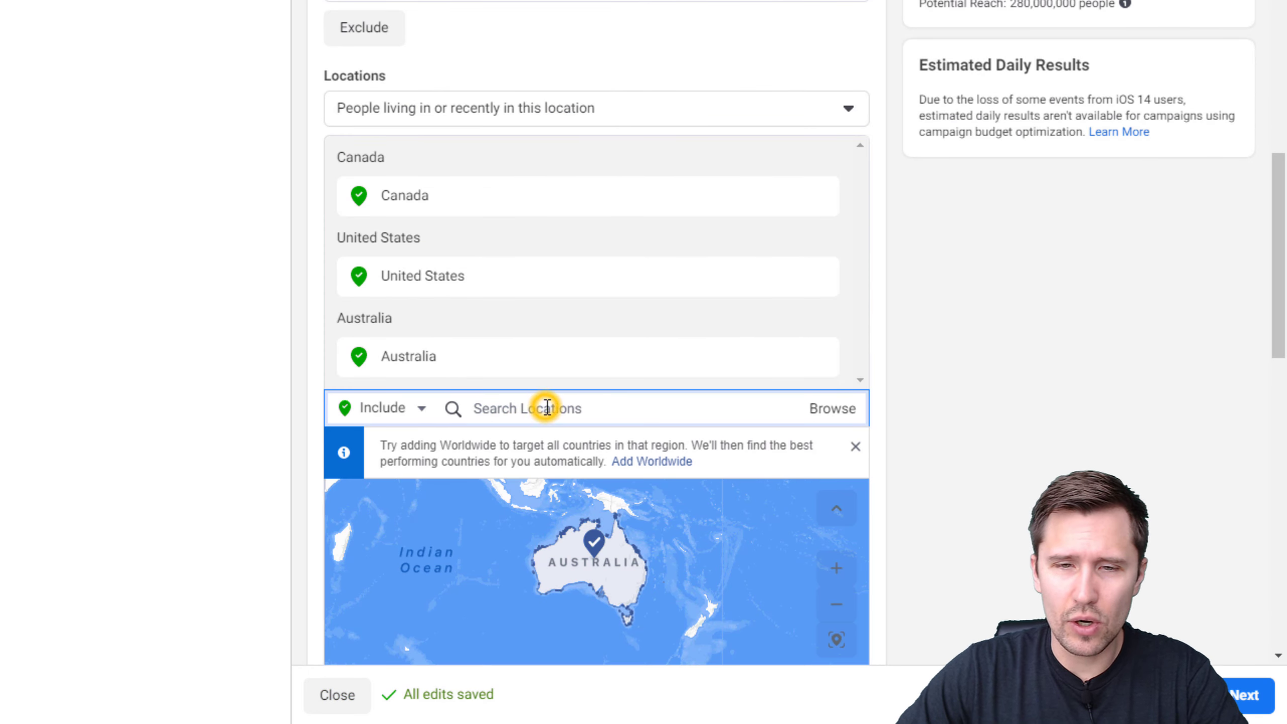
text(new zealand)
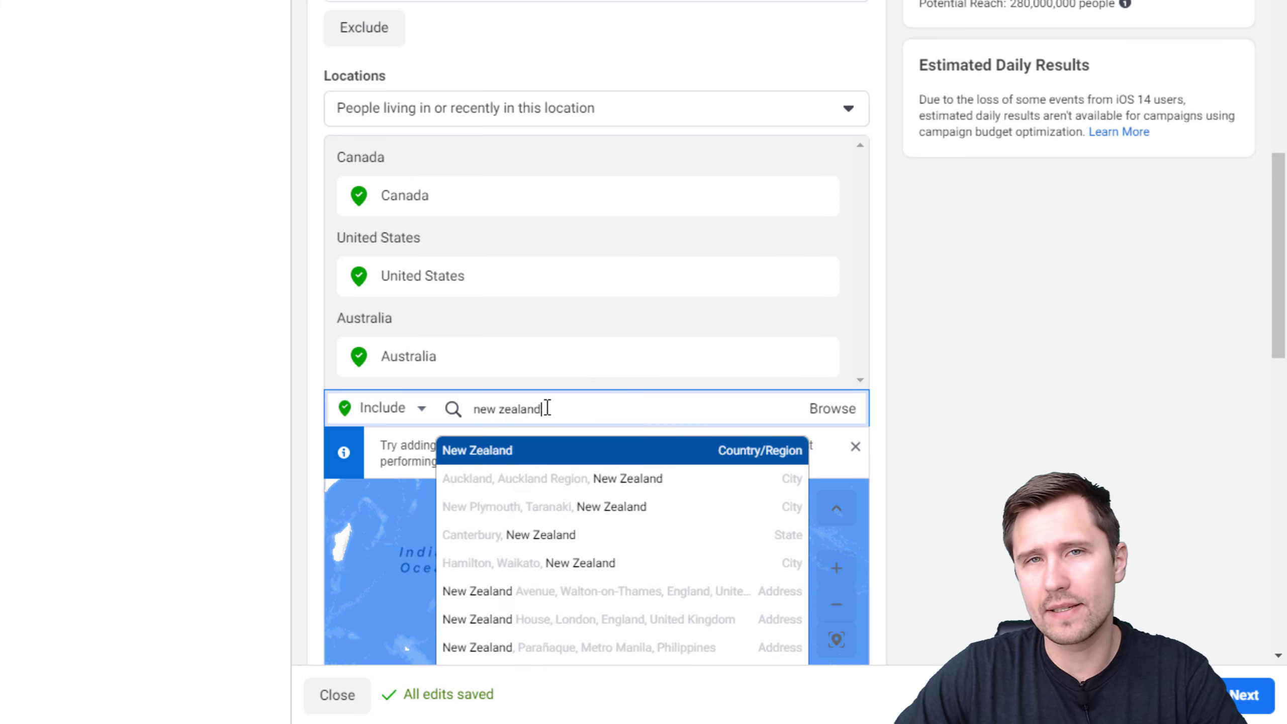
click(555, 450)
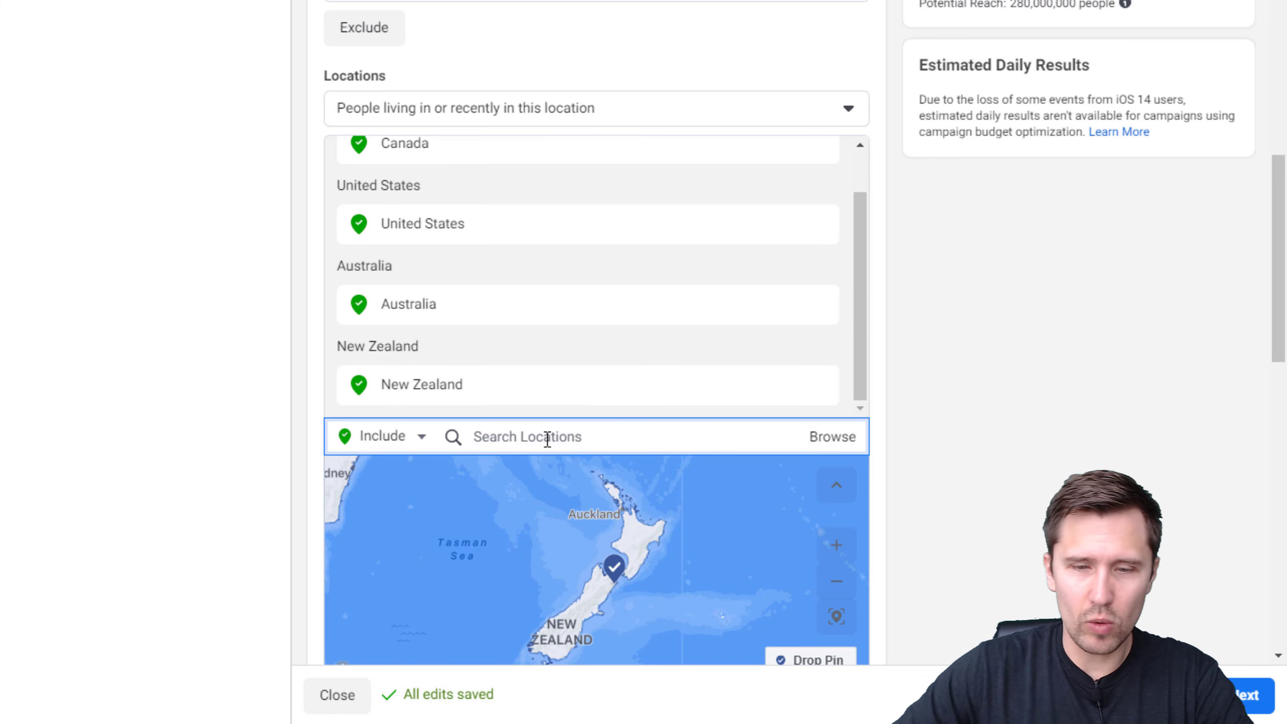
Step: Include the United Kingdom, then review the location targeting types and keep People living in or recently in this location
text(united kingdom)
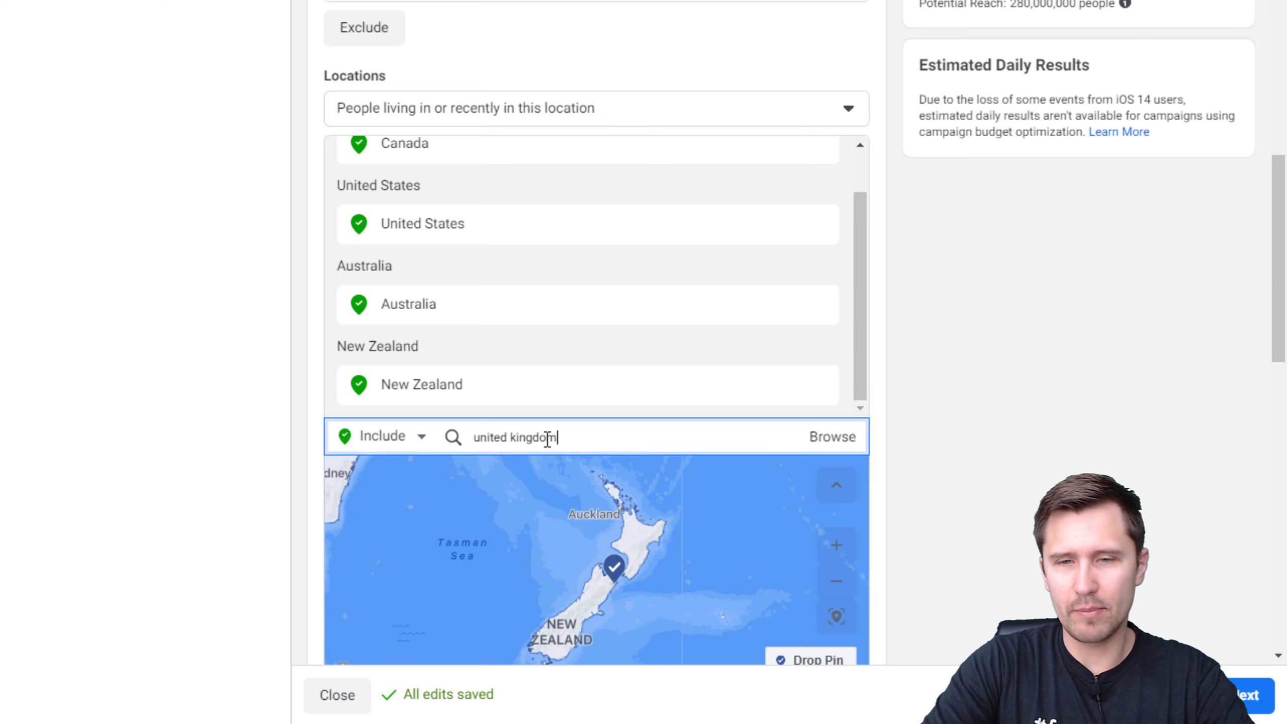
click(481, 478)
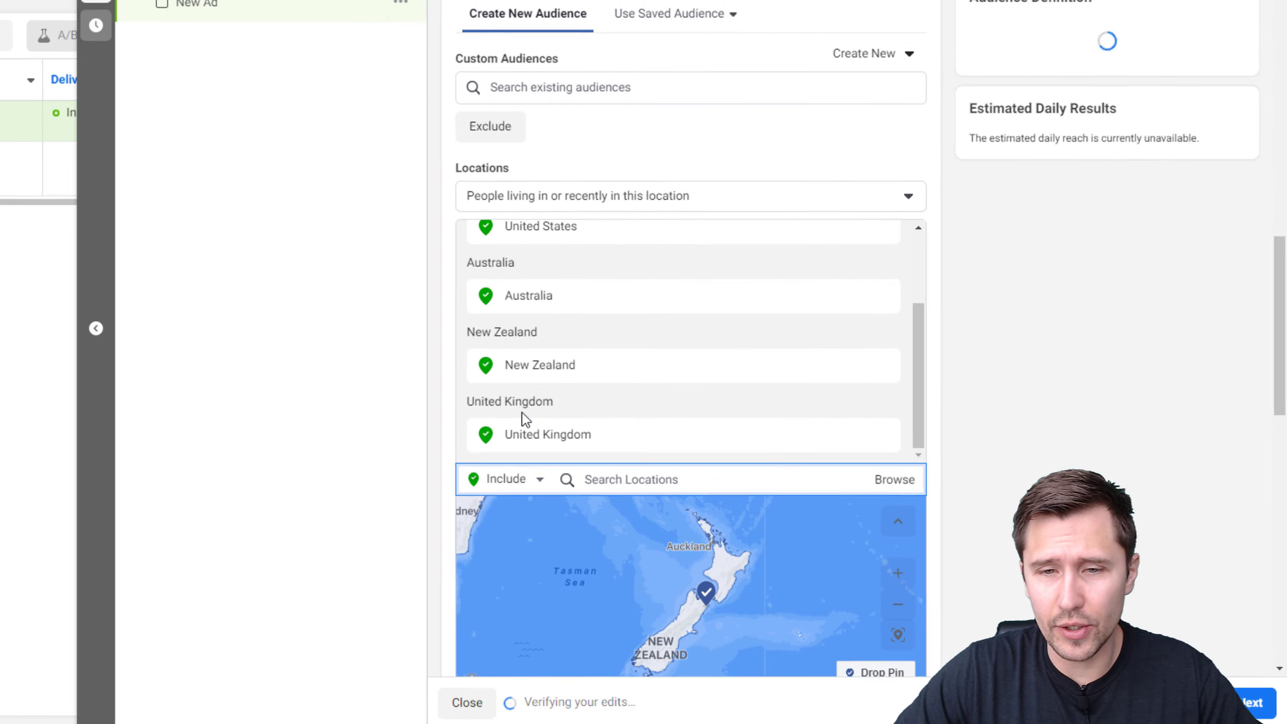
scroll(1045, 373, down, 2)
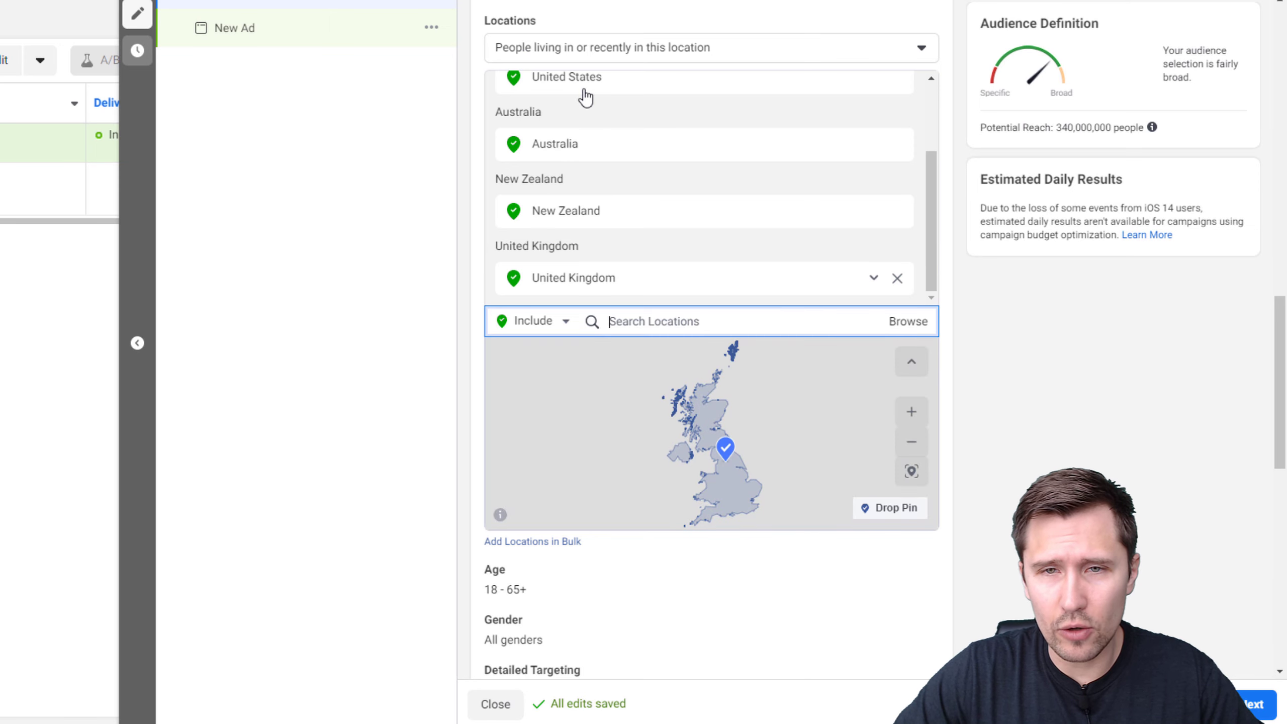
click(569, 53)
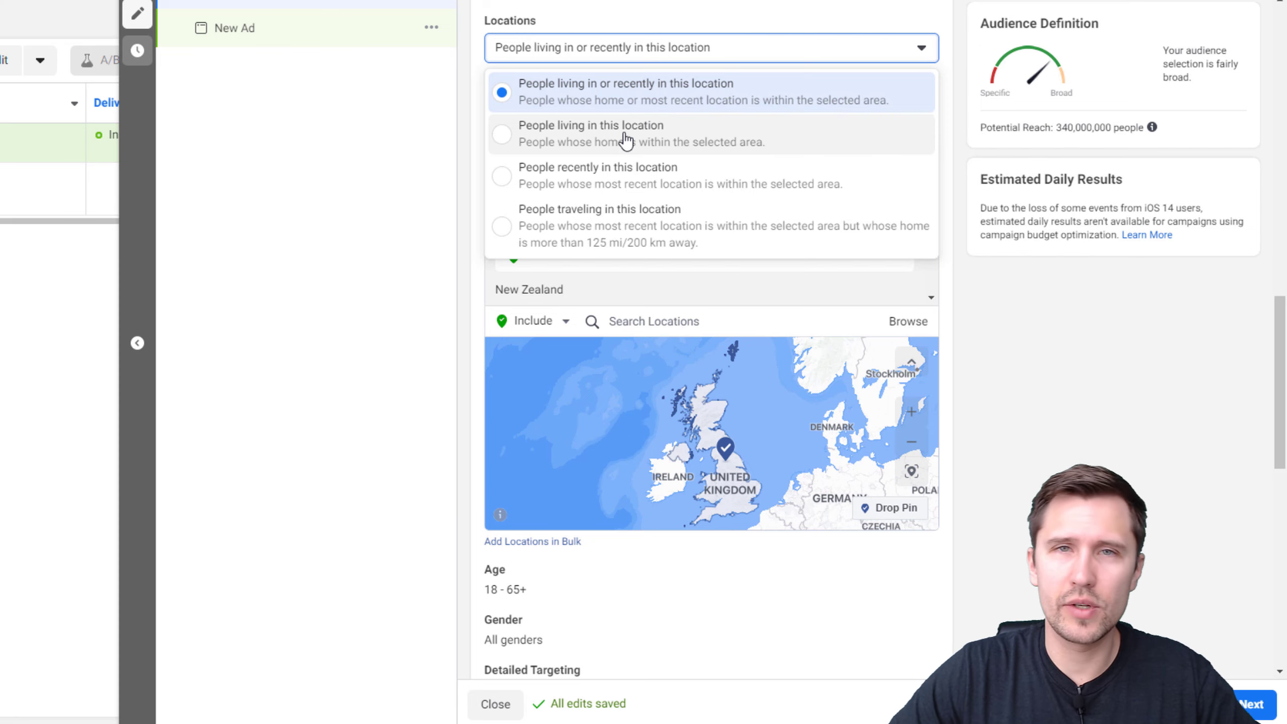
click(610, 87)
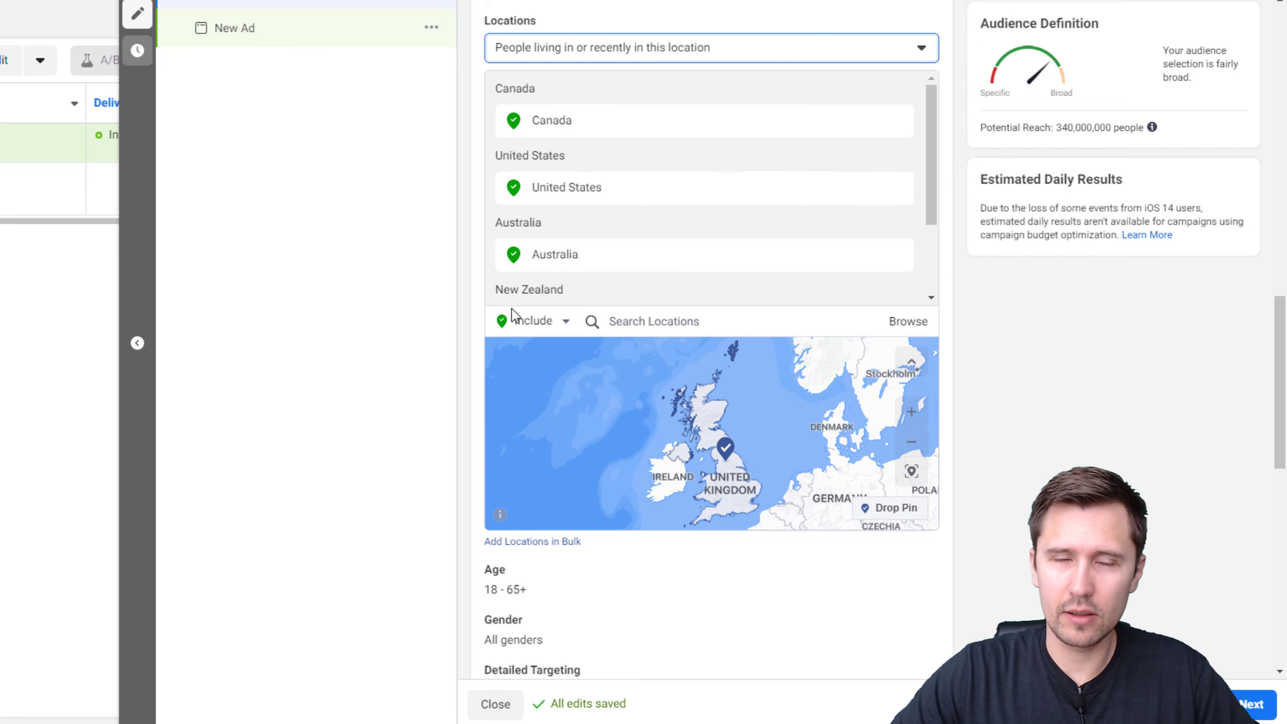
Step: Check the audience's potential reach and the explanation of how that number is estimated
drag(1056, 127, 1143, 130)
mouse_move(1145, 133)
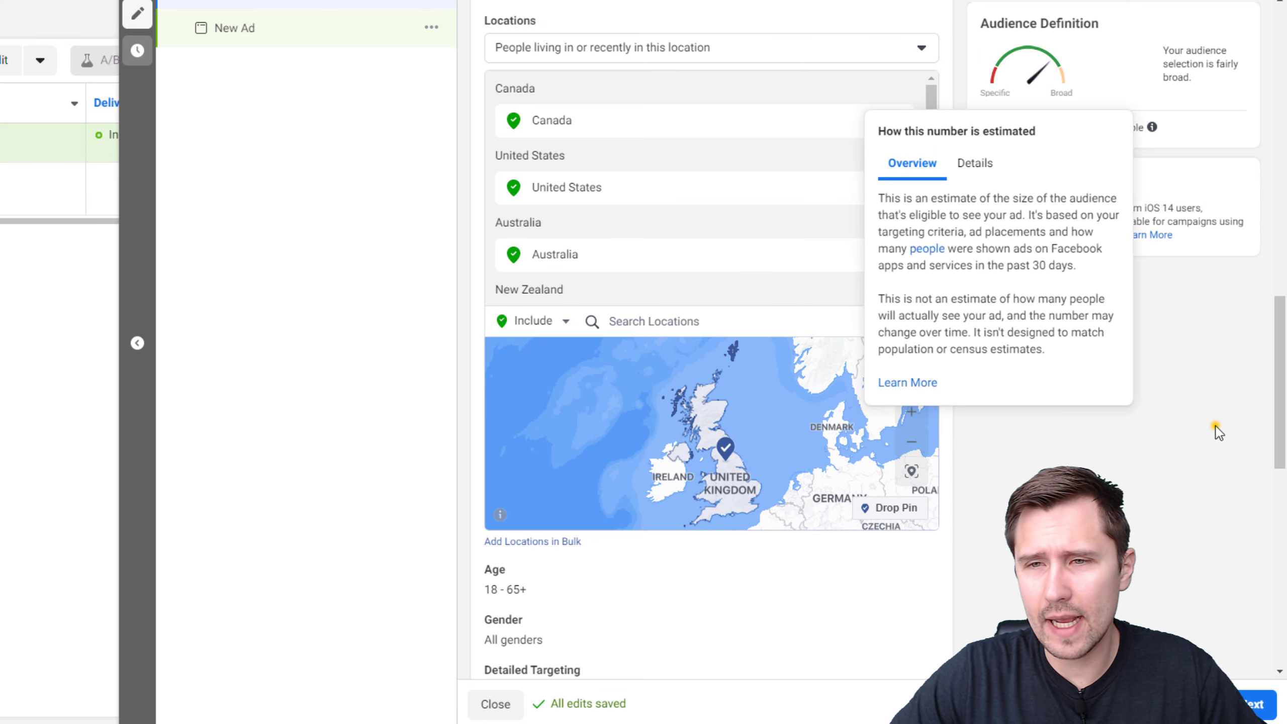
click(1059, 130)
drag(1064, 130, 1143, 129)
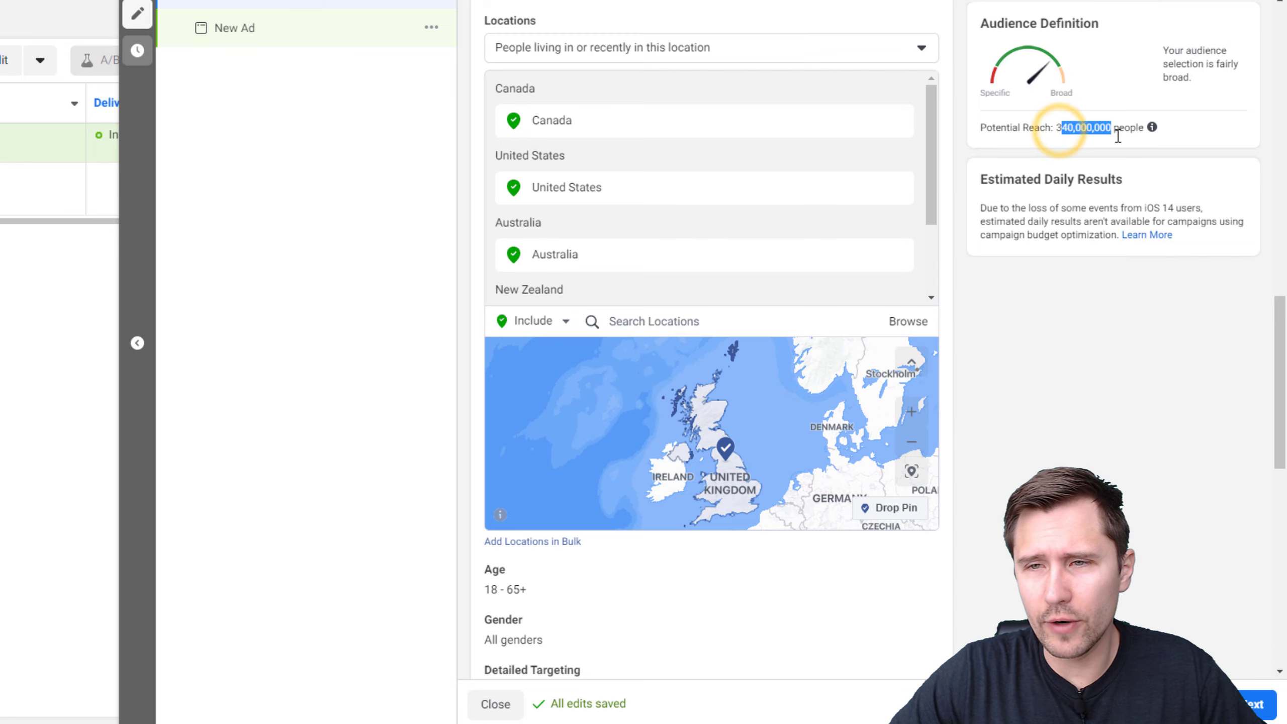
click(1119, 381)
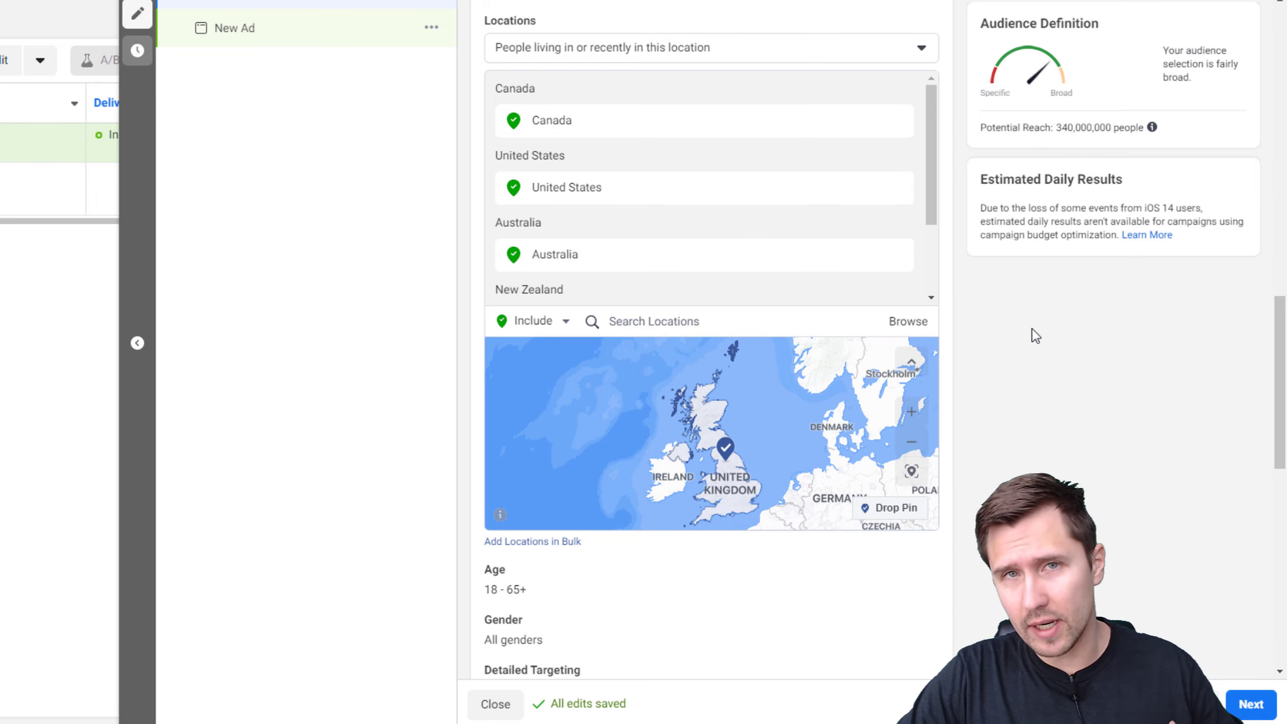
Step: Open the audience's age range for editing and set the minimum age to 22
scroll(985, 347, down, 5)
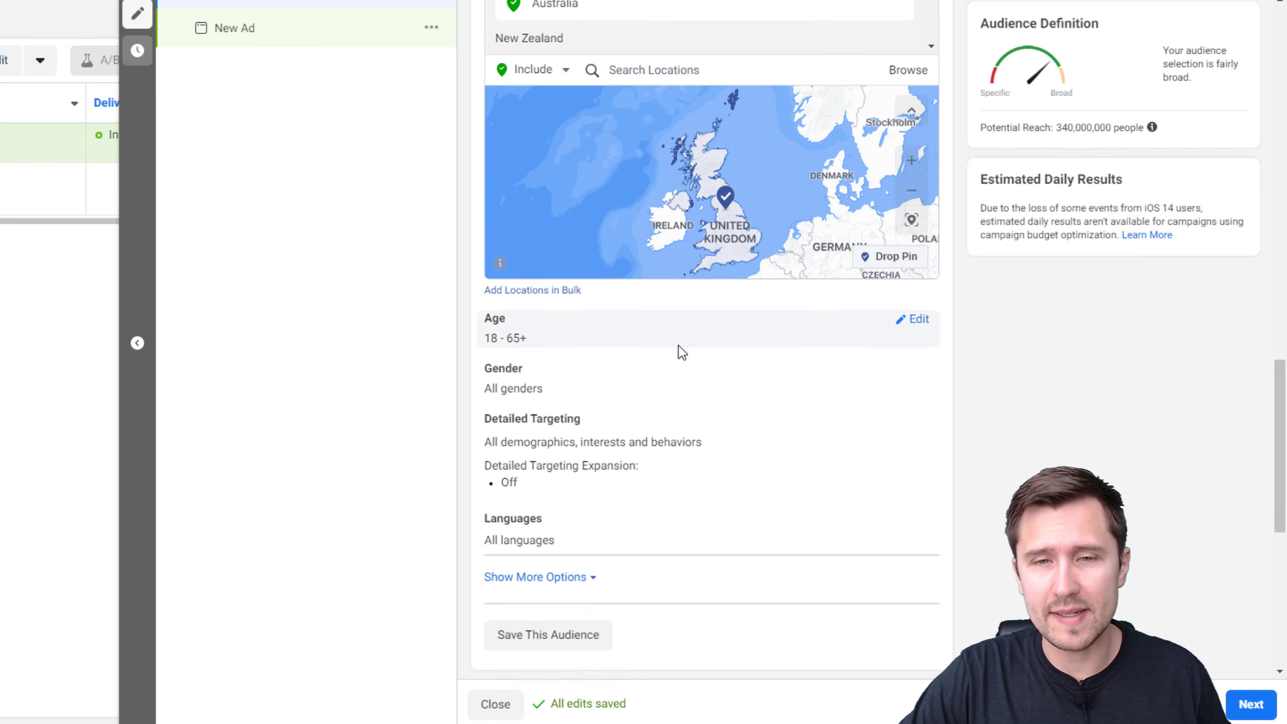
click(918, 319)
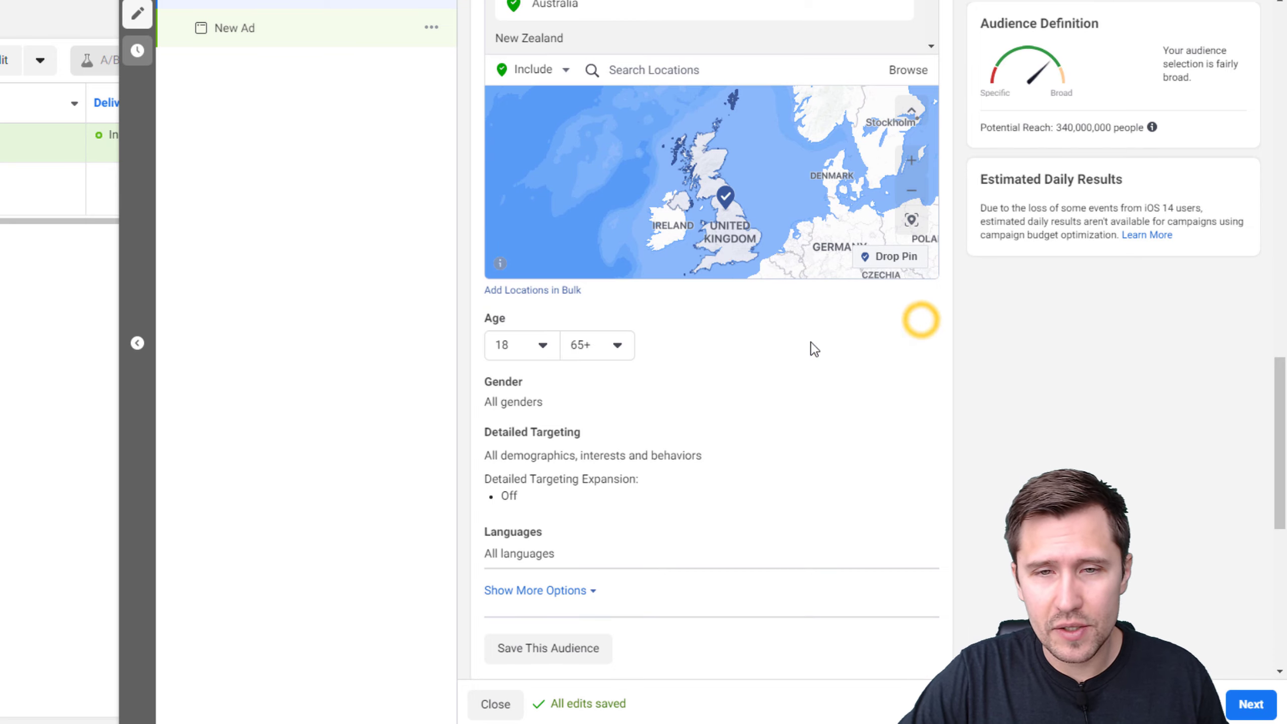
click(527, 346)
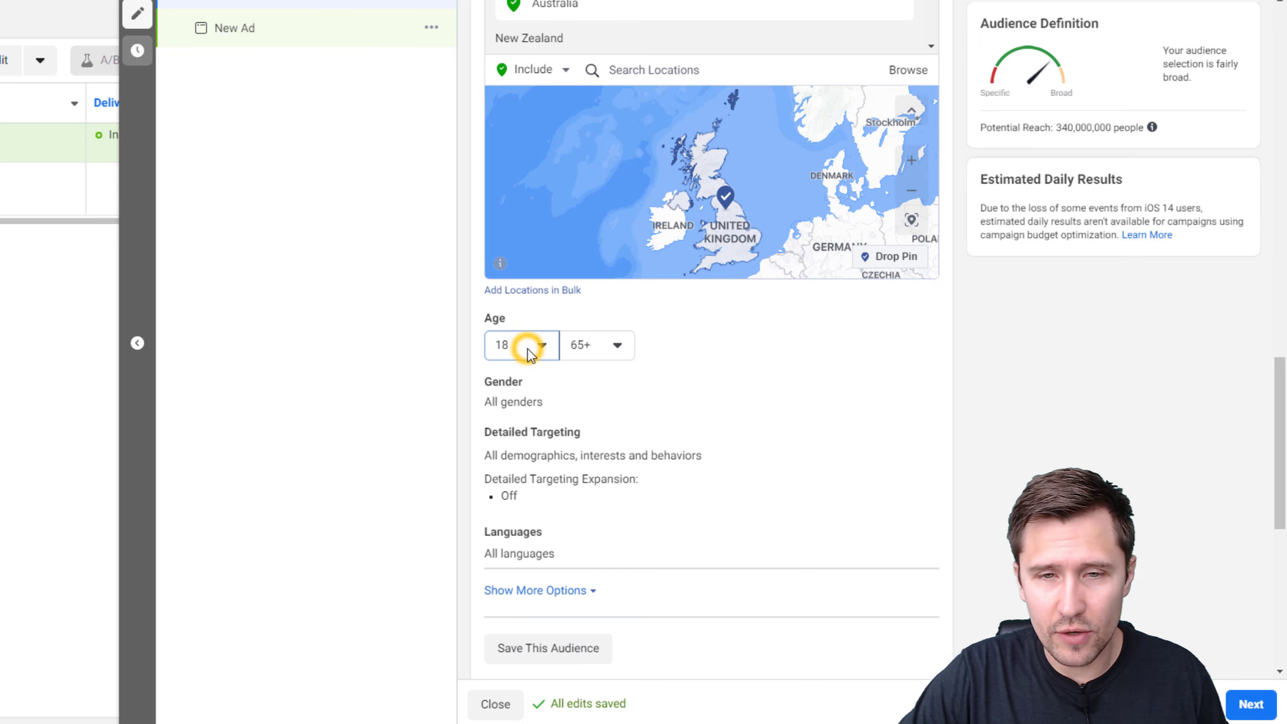
scroll(599, 503, down, 5)
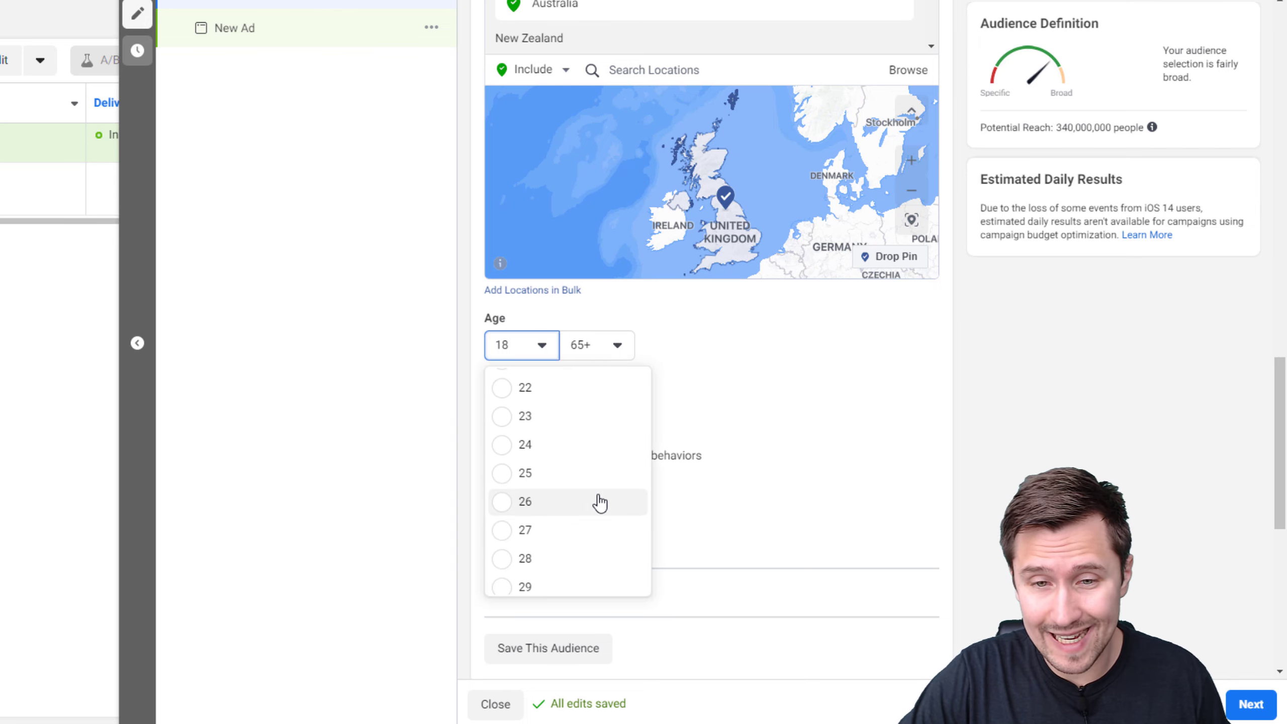
click(560, 390)
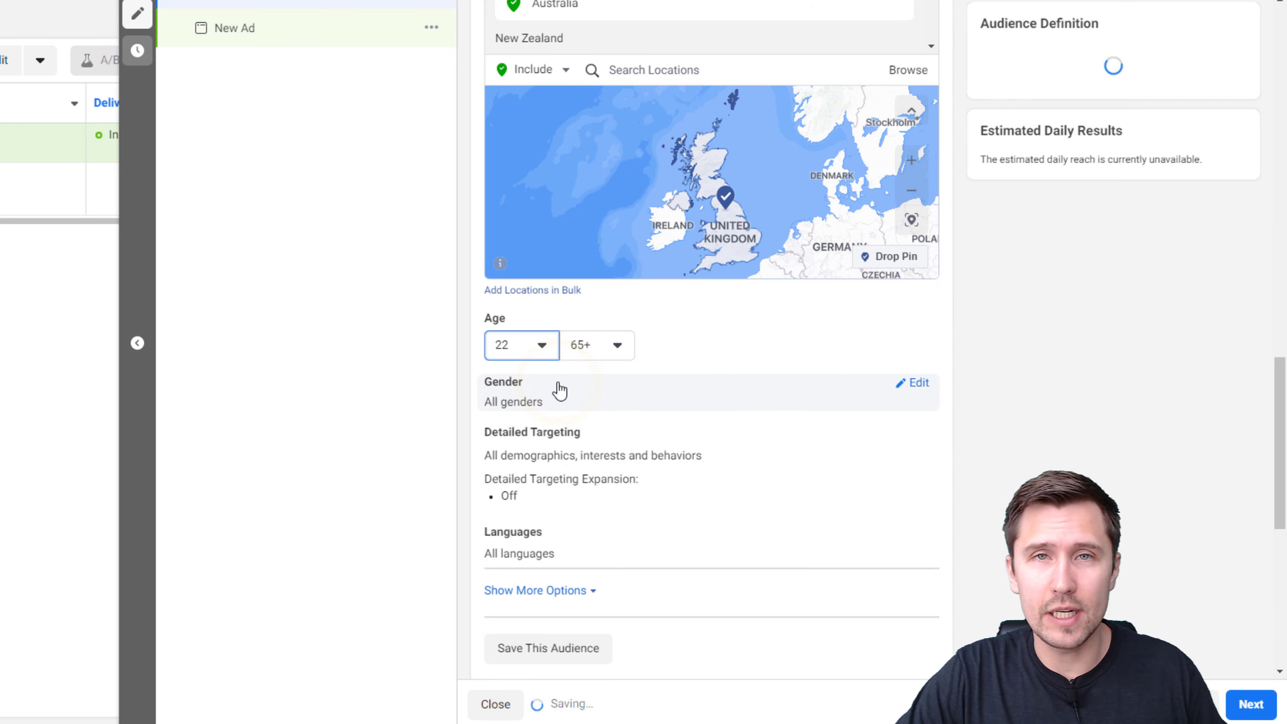
Step: Set the audience's maximum age to 40 and check the updated potential reach
click(600, 346)
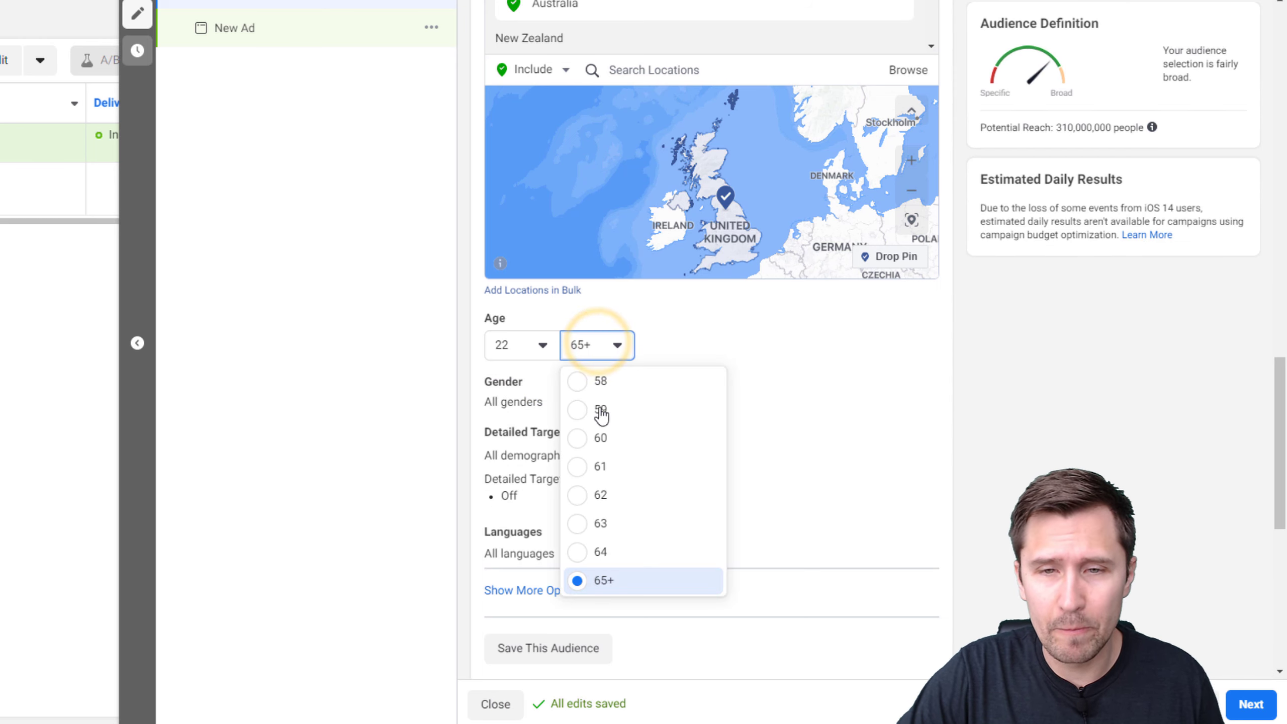
scroll(625, 512, up, 10)
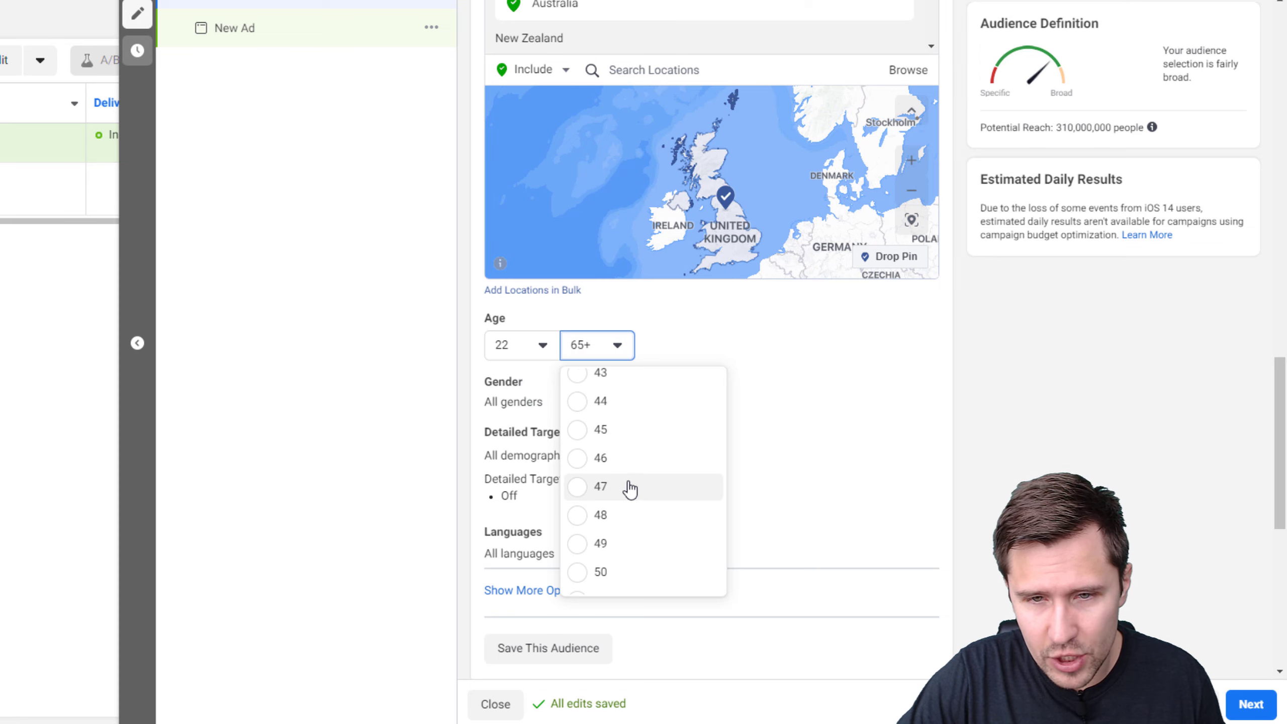
click(626, 459)
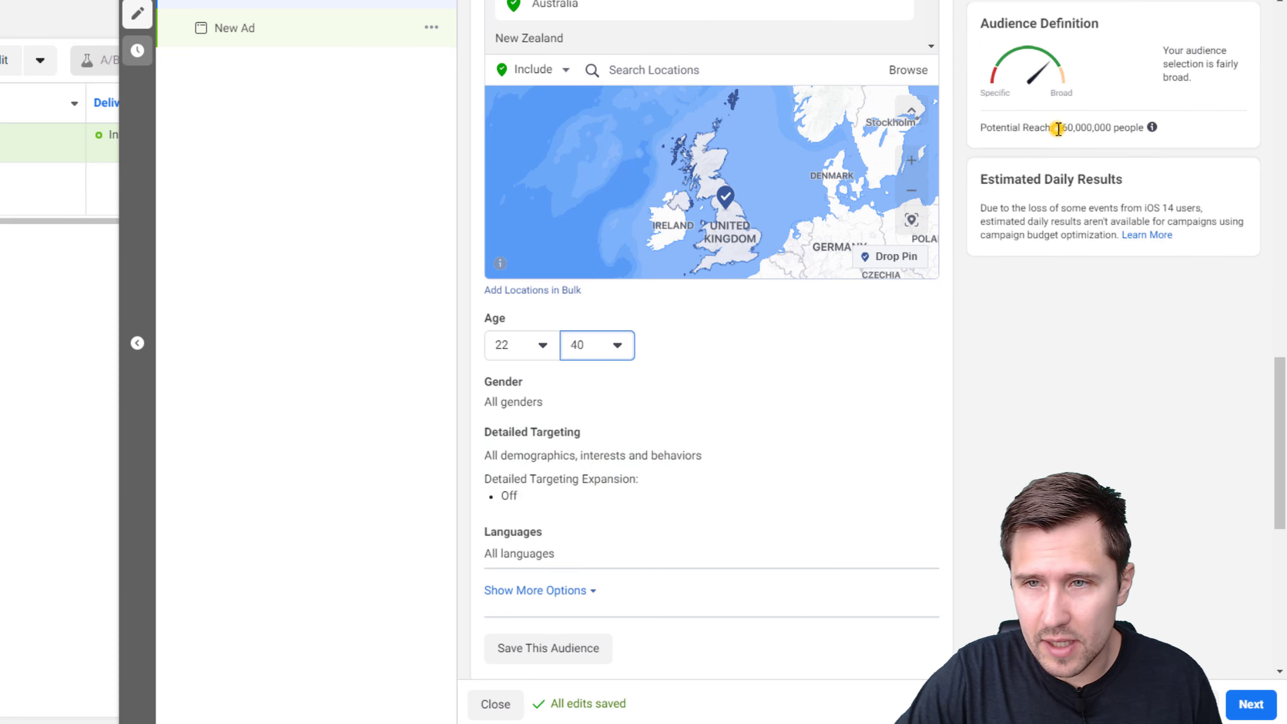
drag(1058, 128, 1136, 129)
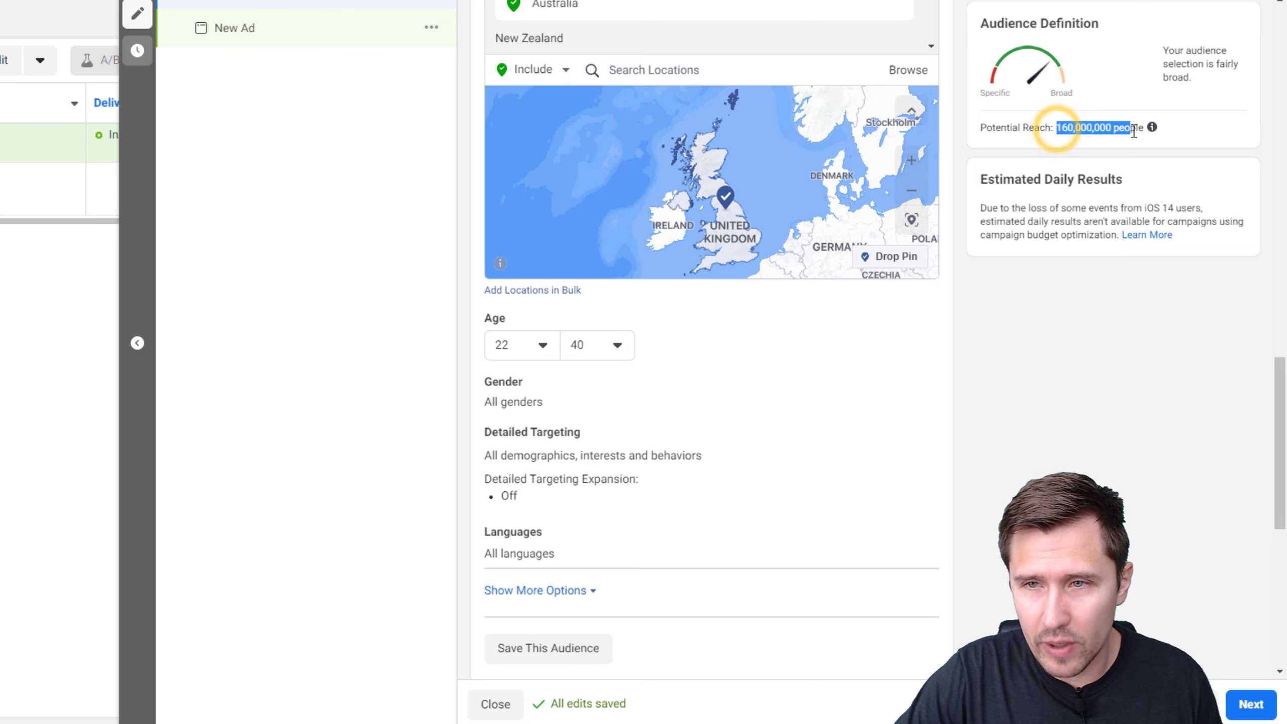
click(1038, 395)
Step: Open the audience's gender options for editing and keep All
mouse_move(893, 377)
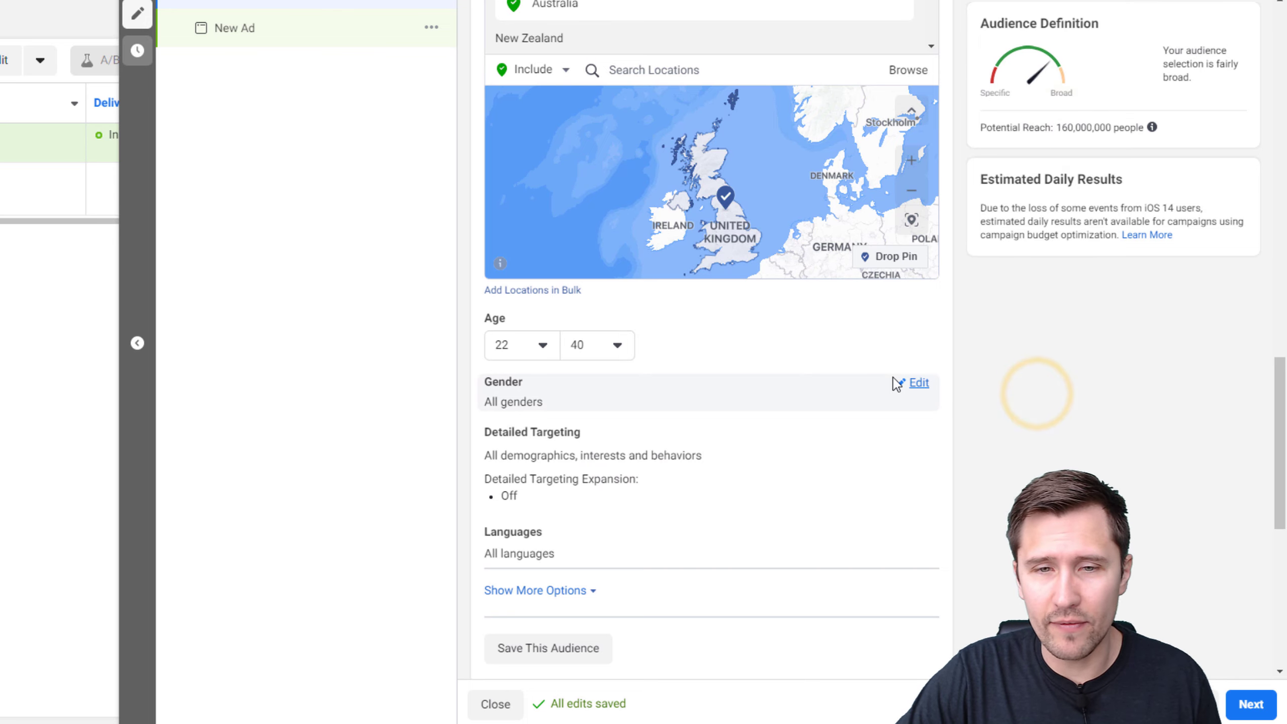
click(918, 383)
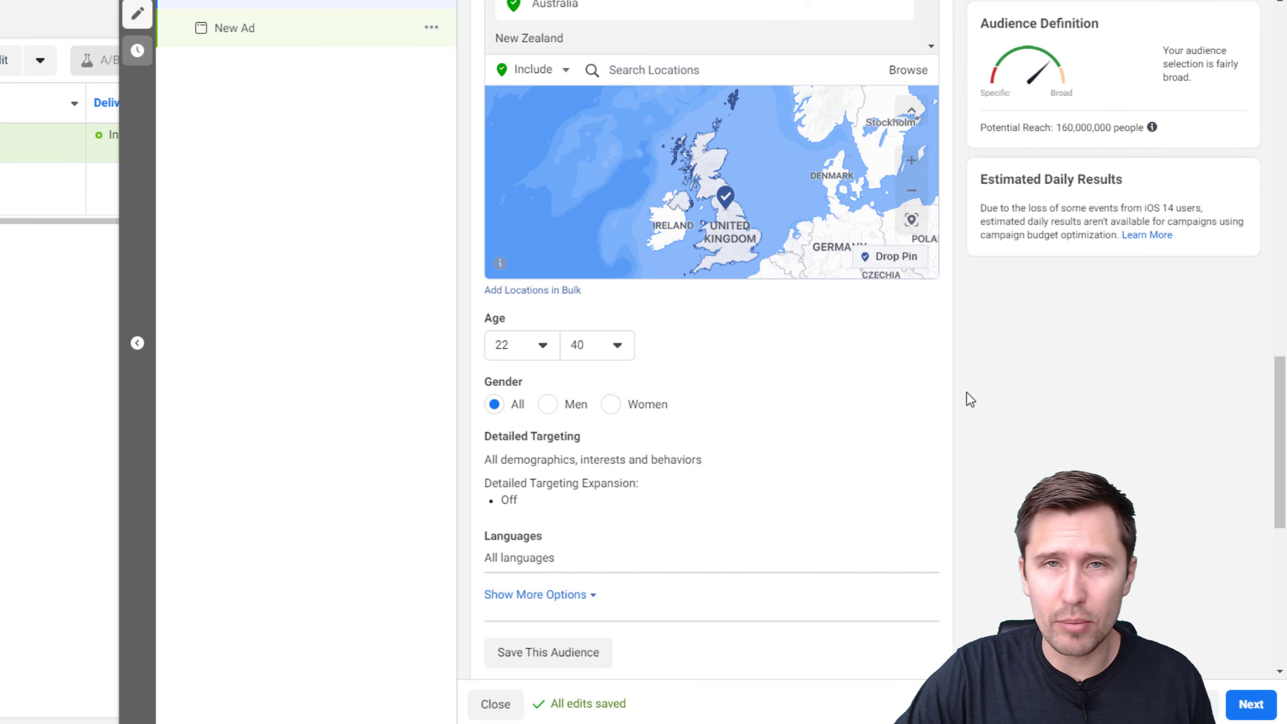
scroll(567, 439, down, 2)
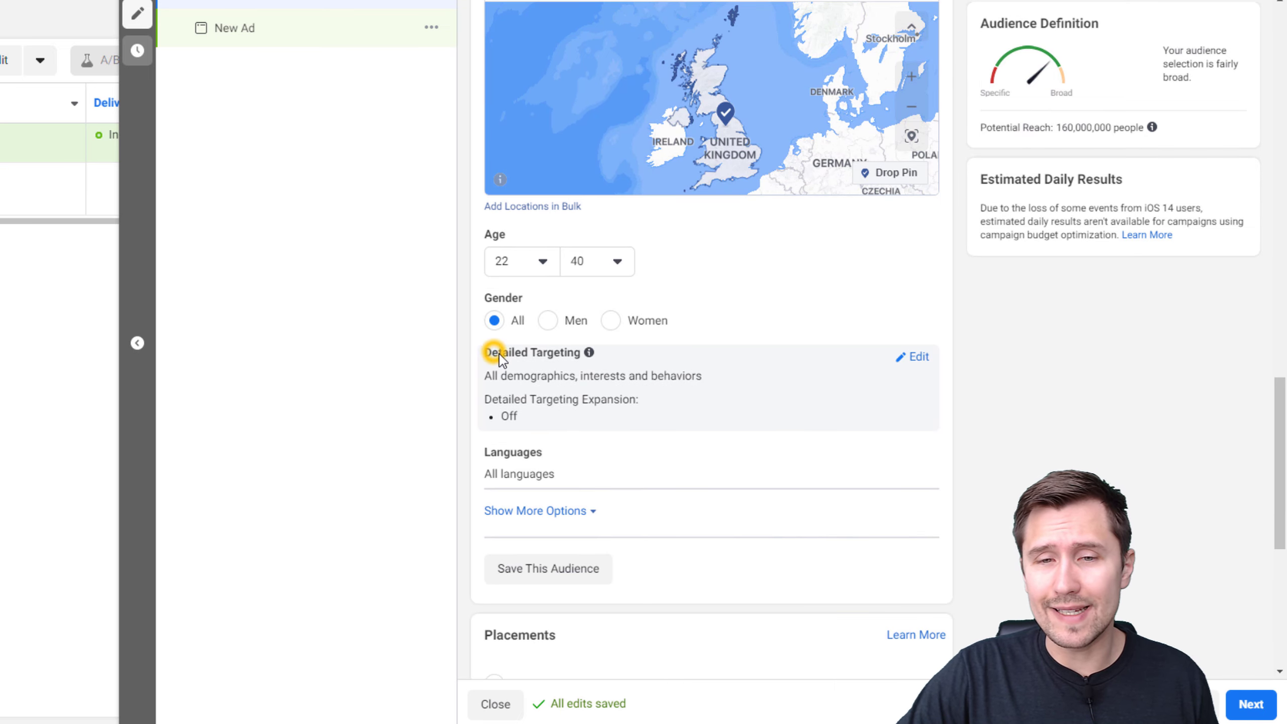
Step: Include the interest Affiliate marketing in the audience's detailed targeting, then check the interest's size and the potential reach
drag(493, 353, 628, 402)
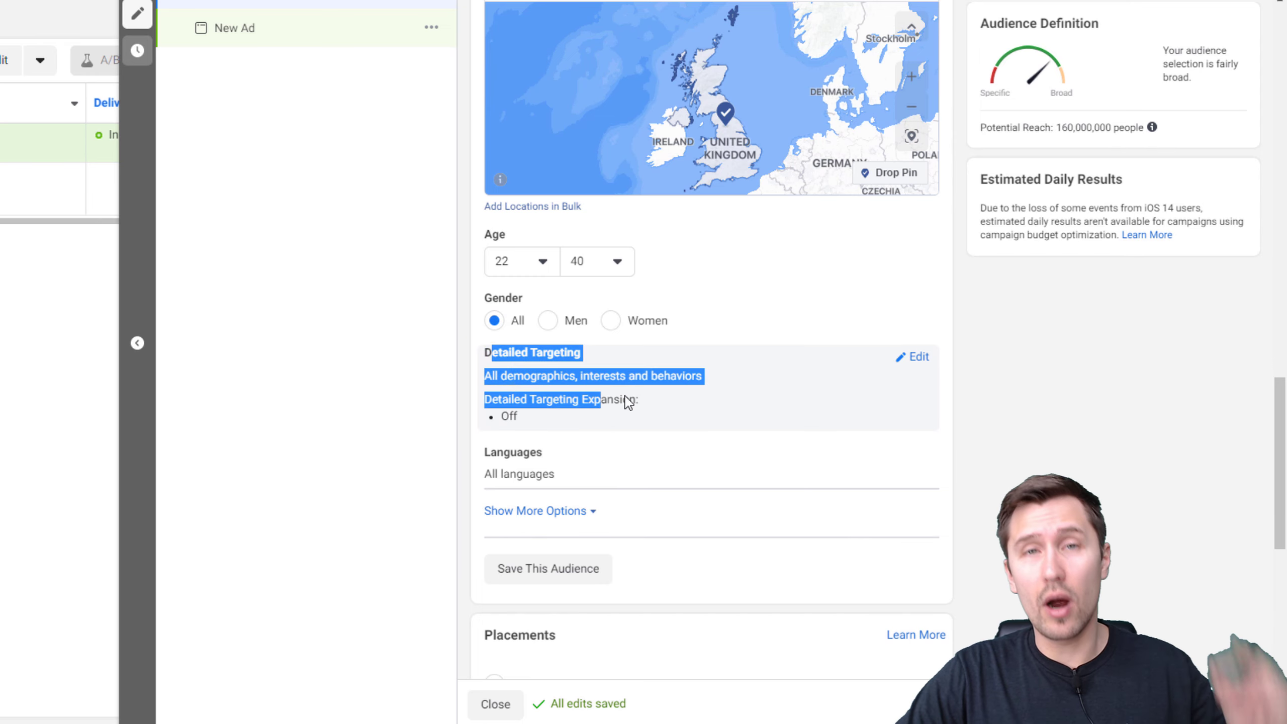
click(627, 401)
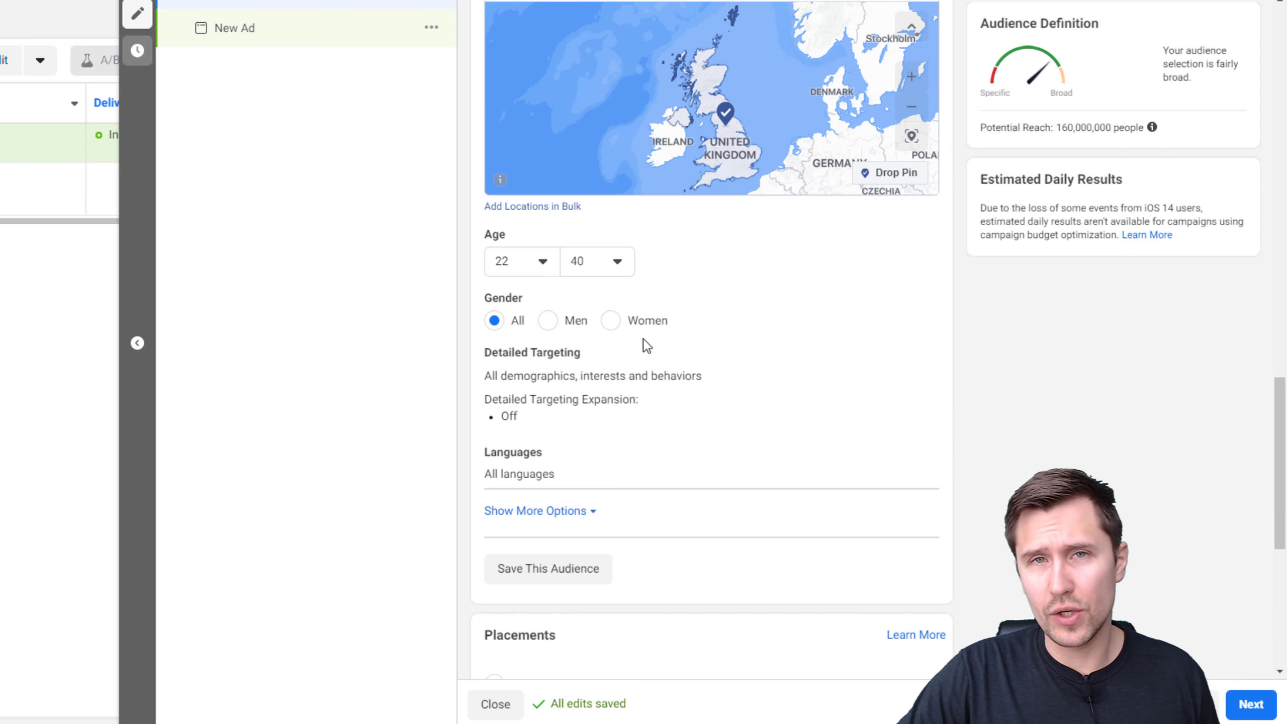
click(921, 359)
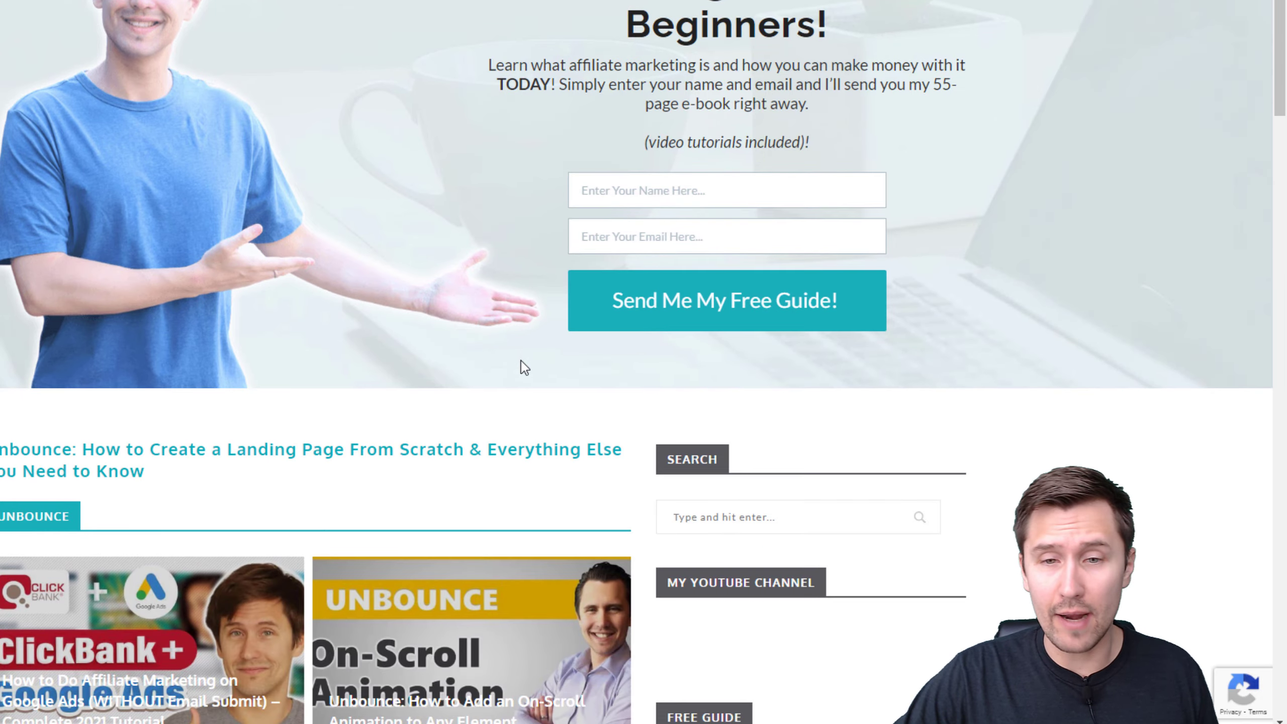
scroll(522, 361, down, 5)
scroll(507, 365, up, 8)
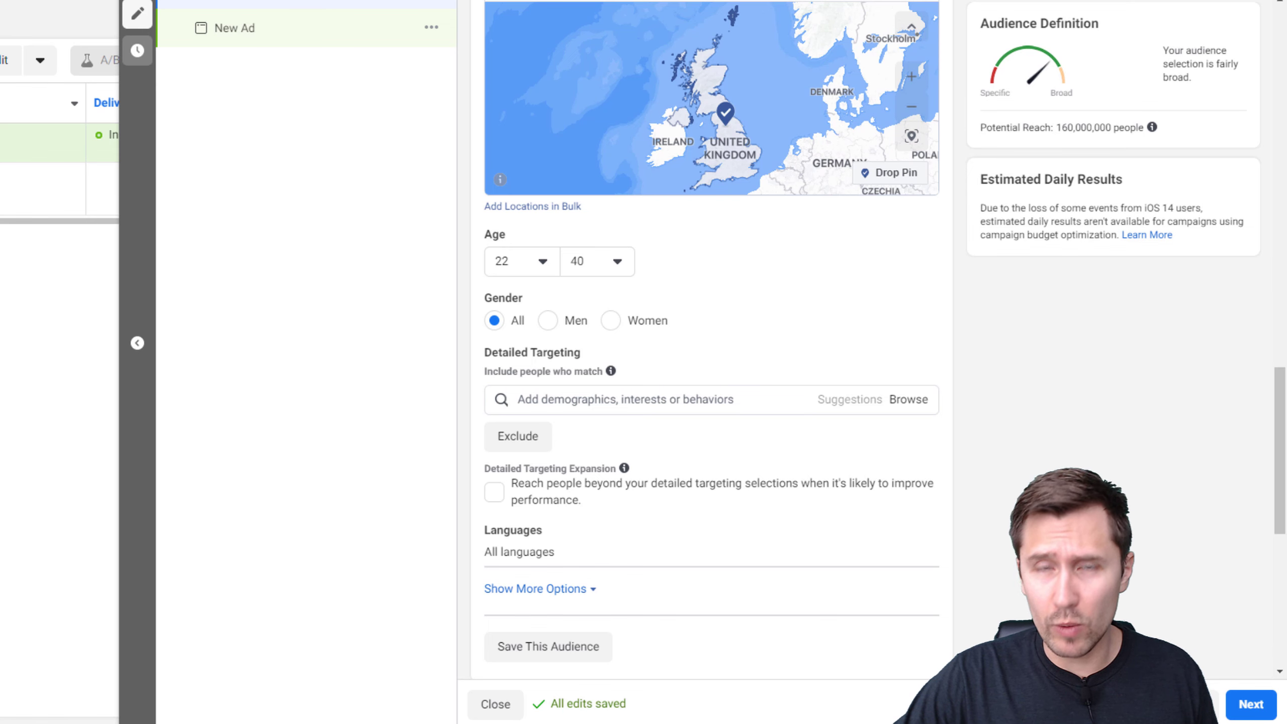
click(654, 402)
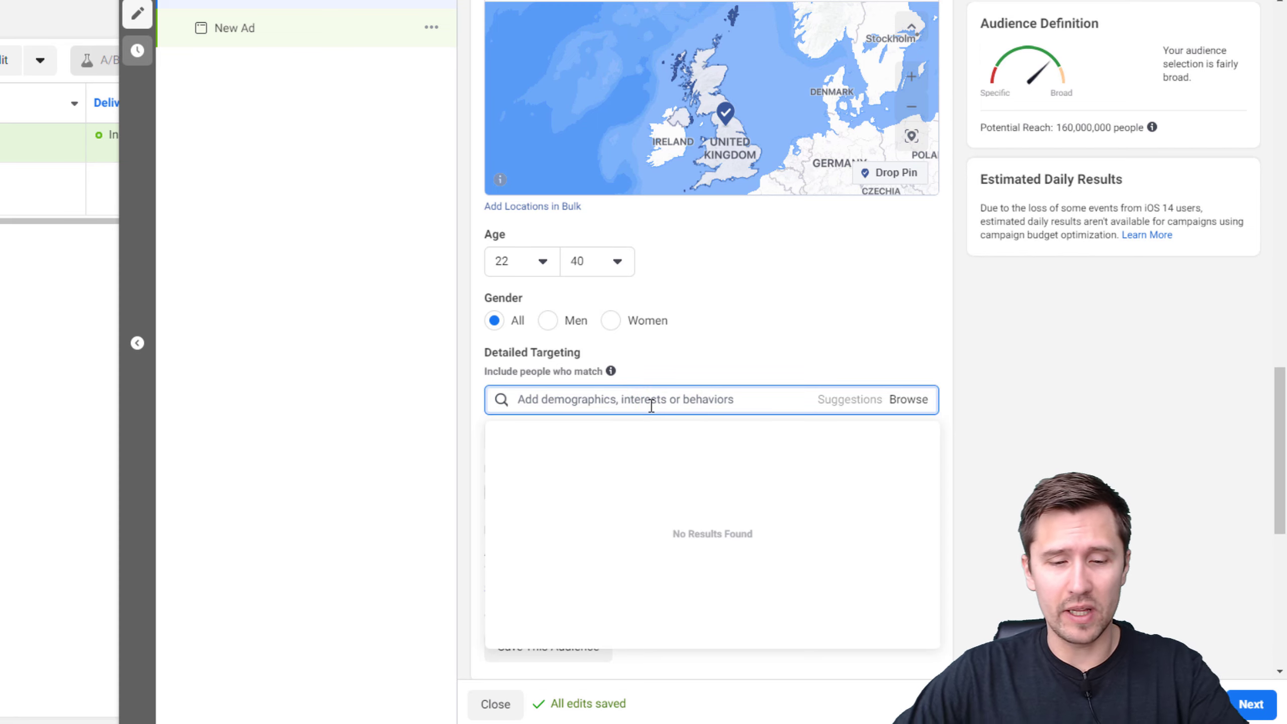
text(affiliate )
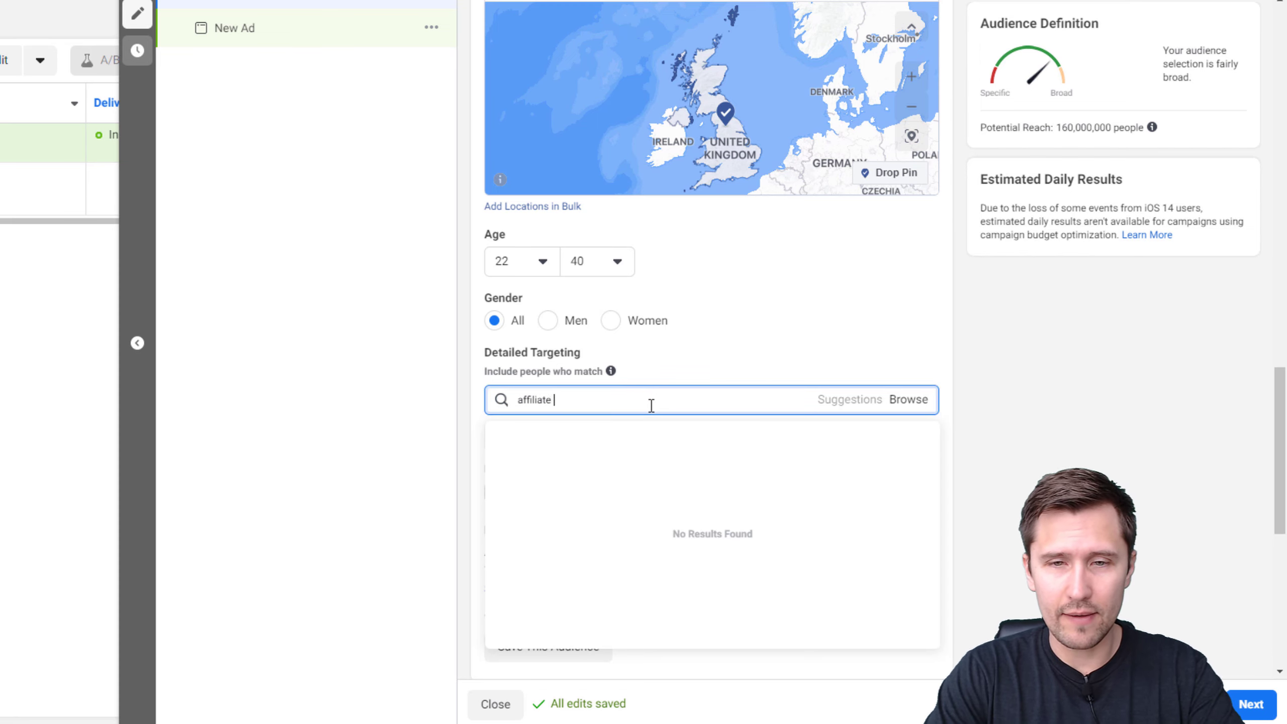
text(marketing)
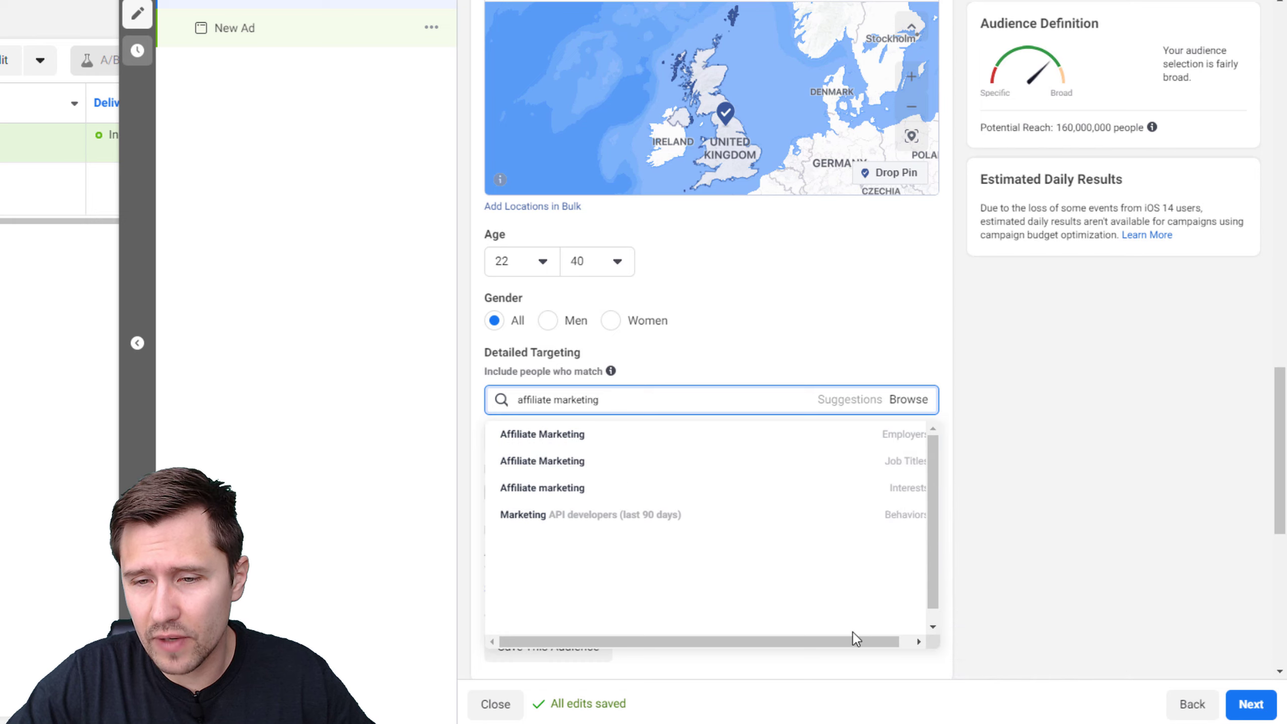
drag(827, 642, 866, 646)
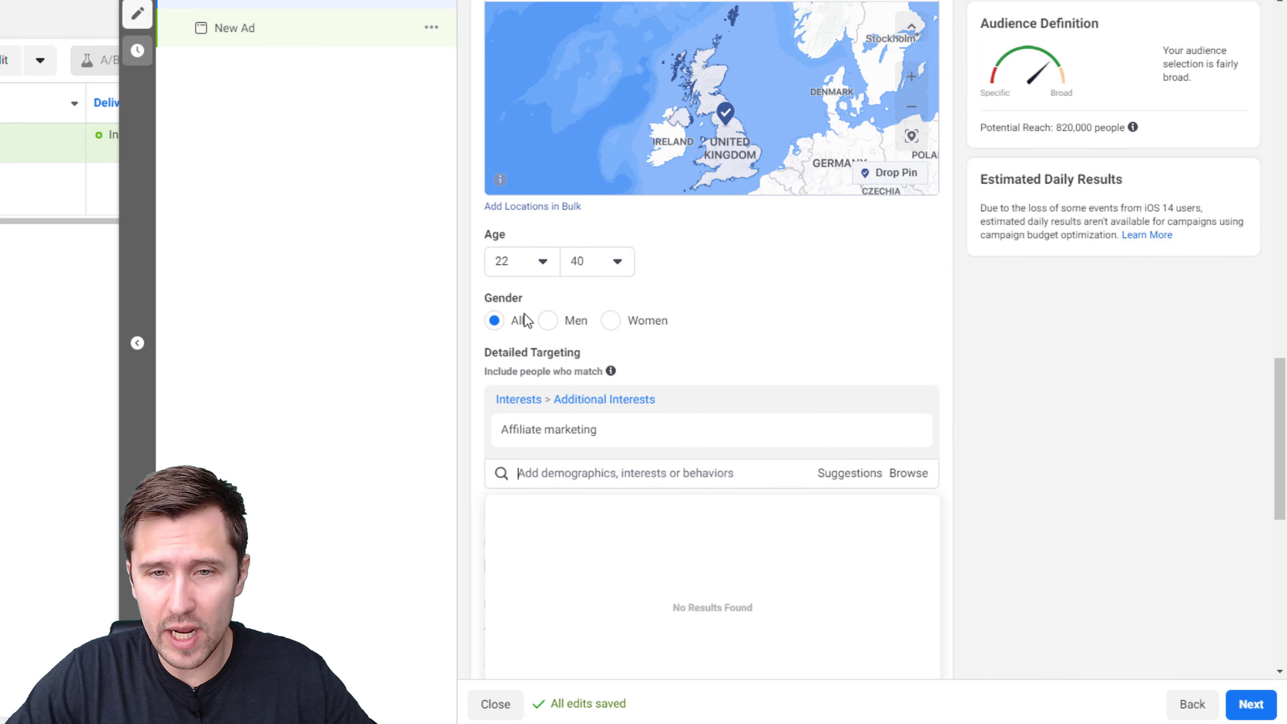
mouse_move(578, 439)
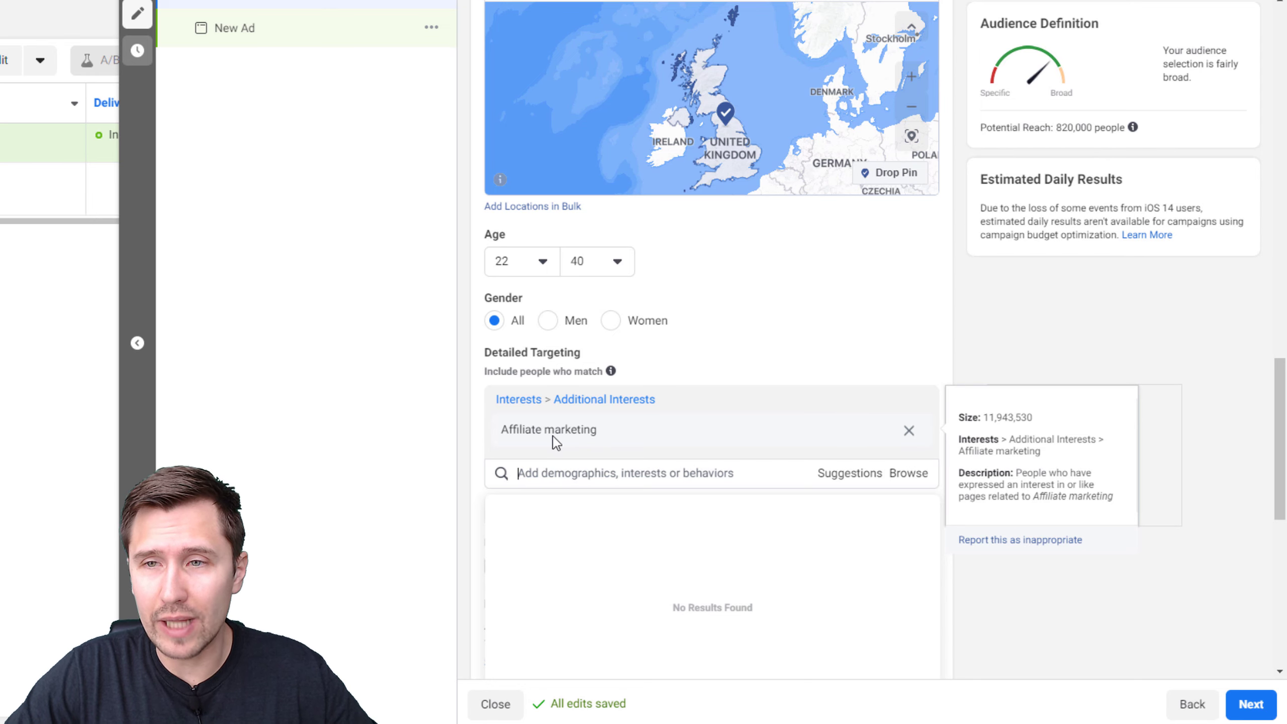
drag(1057, 128, 1118, 129)
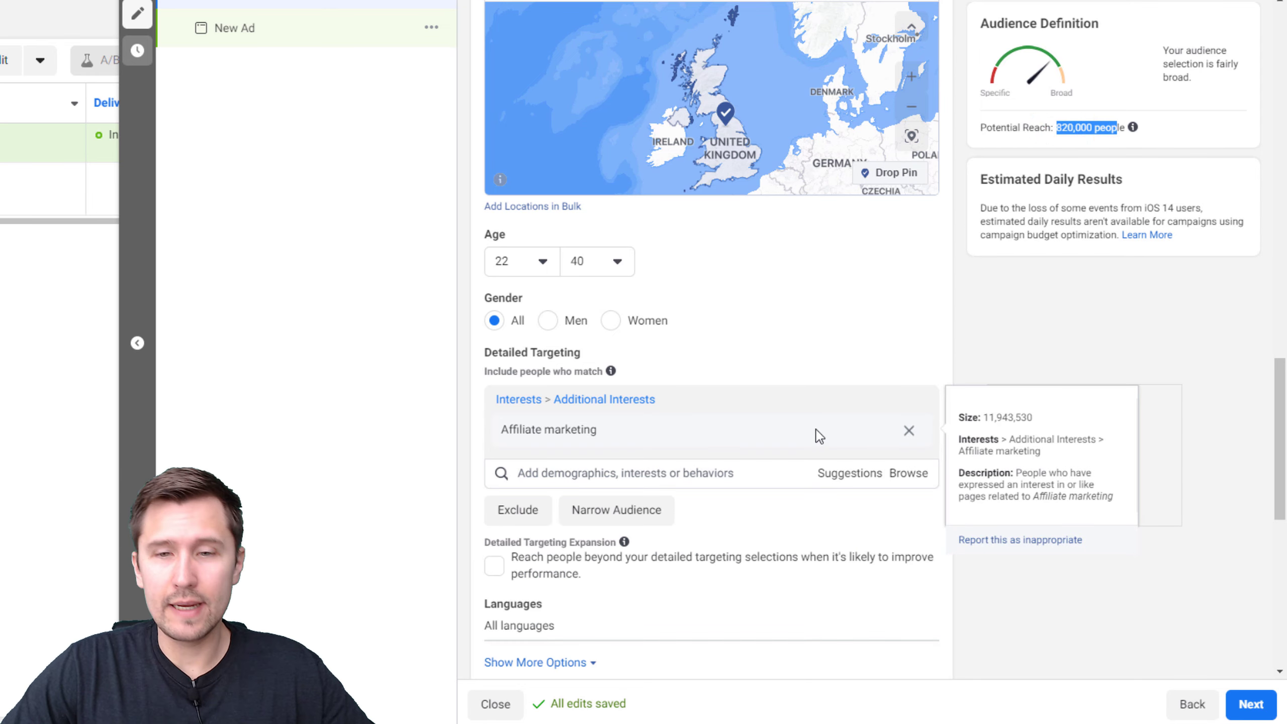
Step: Try adding the suggested interest Digital marketing to the detailed targeting, then remove it
click(719, 471)
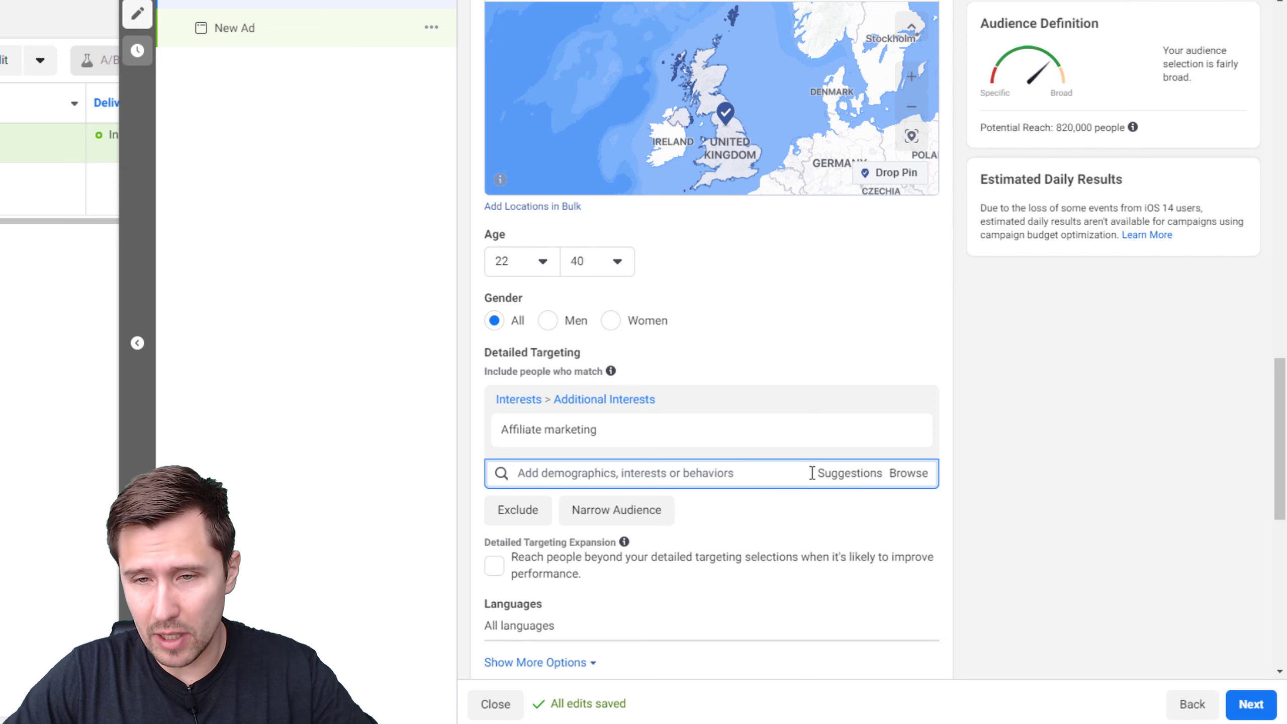
click(860, 473)
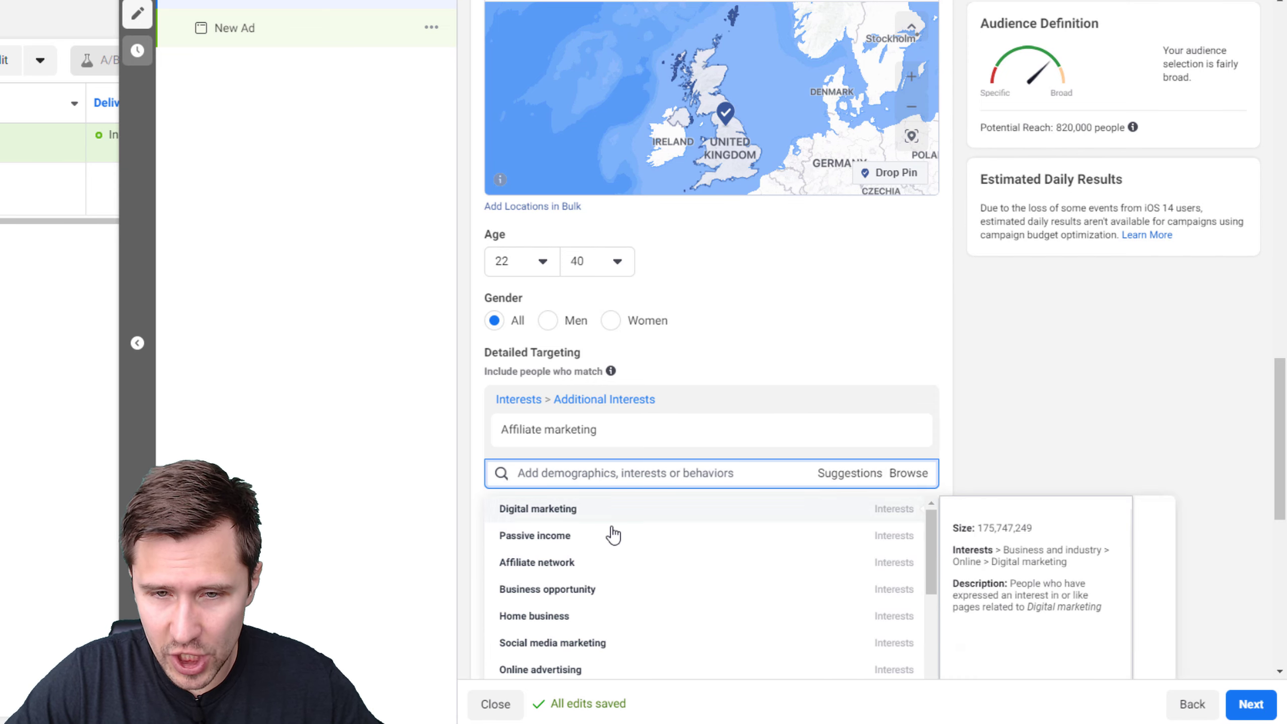
mouse_move(571, 427)
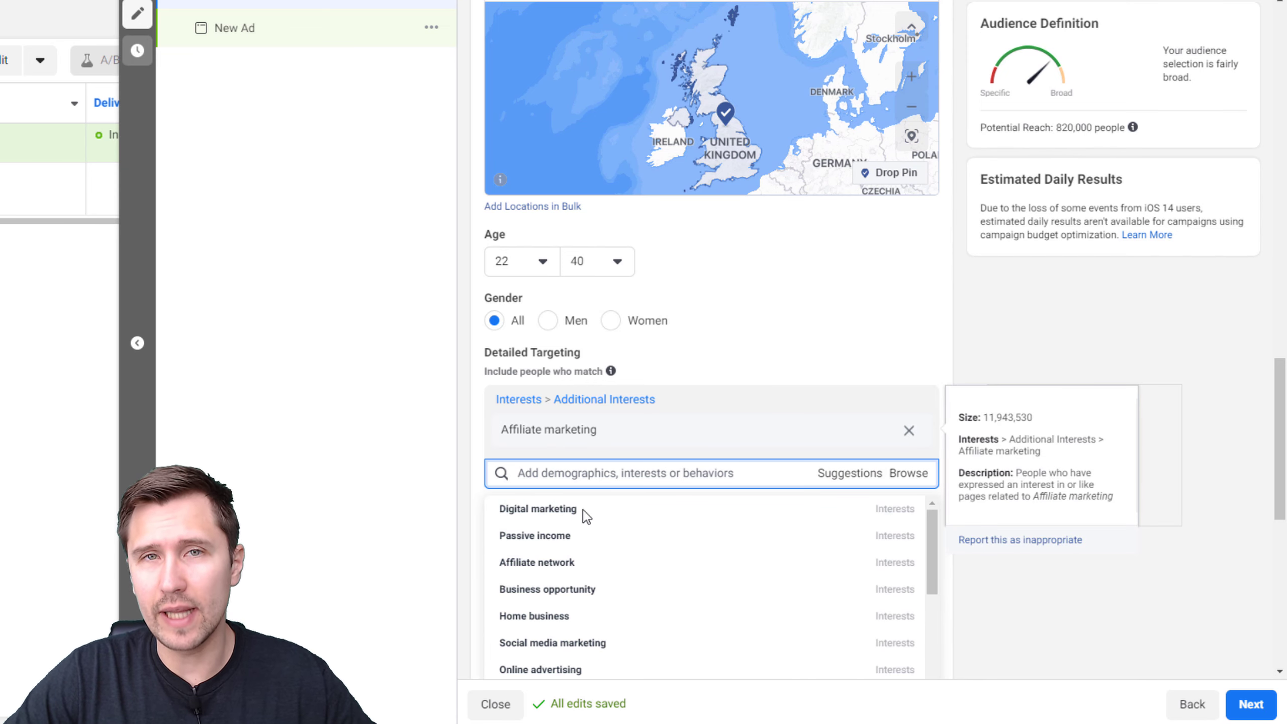
mouse_move(572, 518)
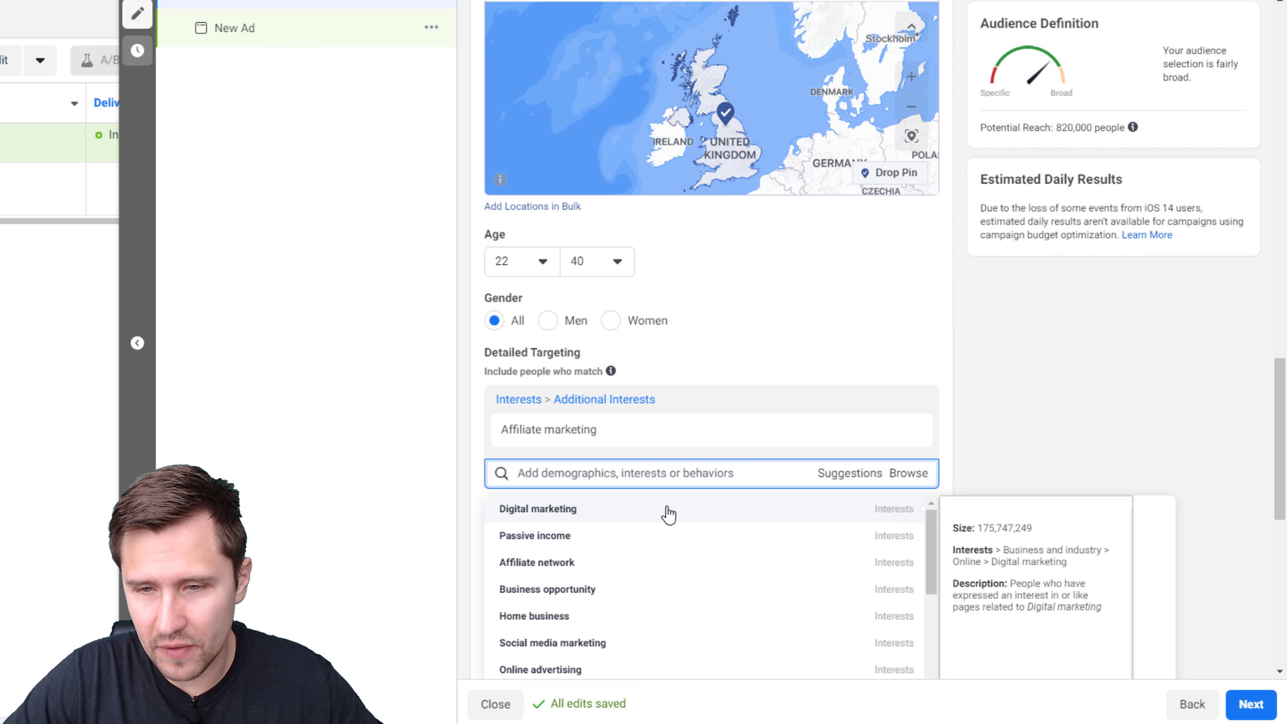
click(884, 521)
right_click(1049, 511)
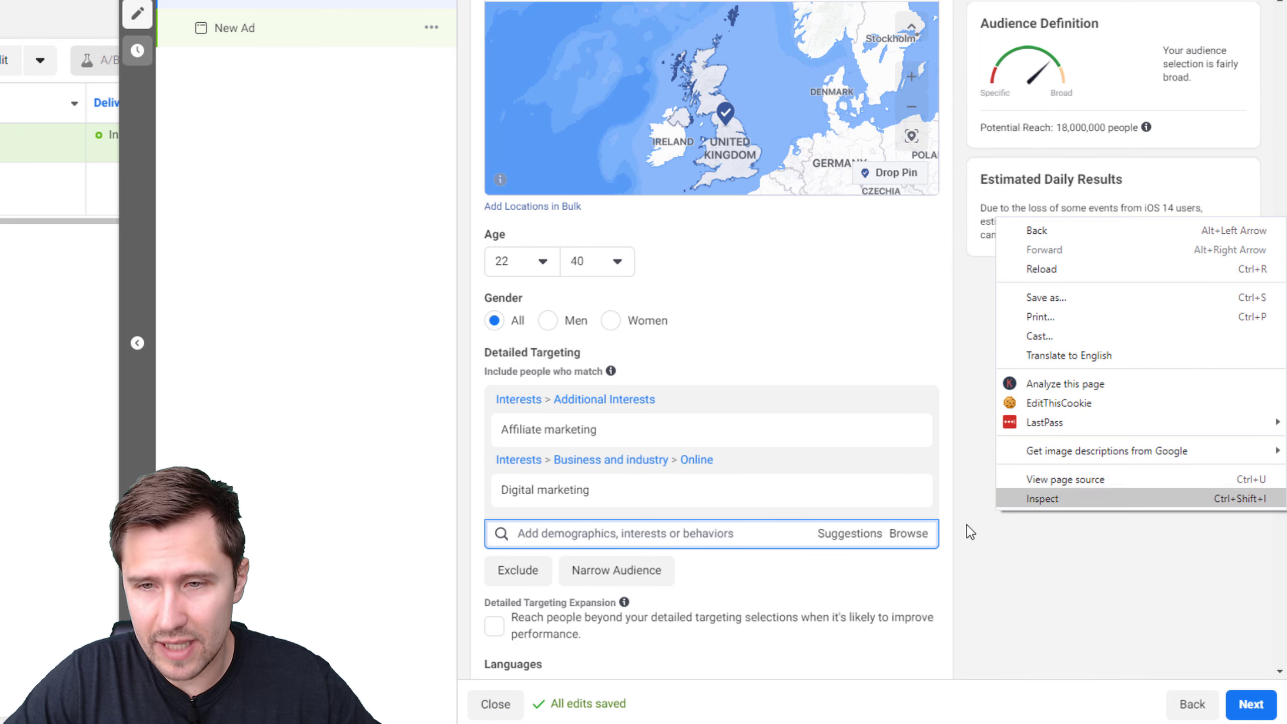
click(999, 595)
click(909, 493)
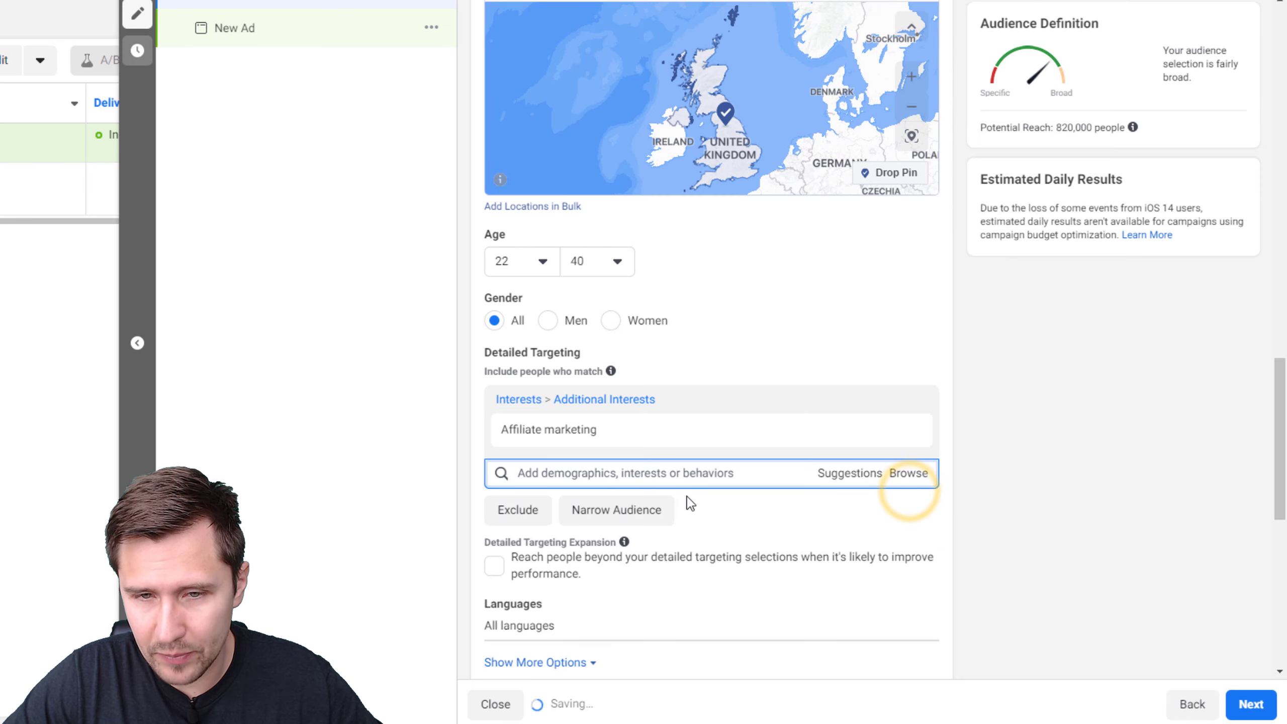
Step: Browse the suggested interests for the detailed targeting and close the list without choosing any
click(845, 479)
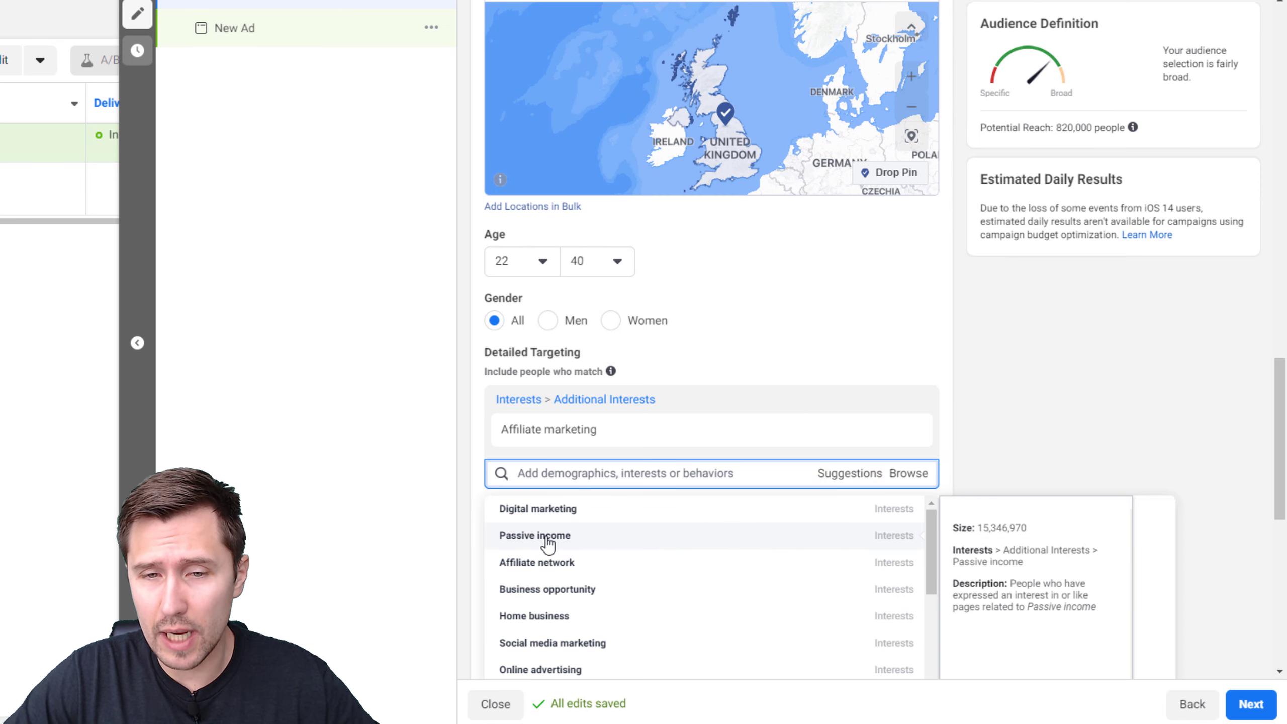
scroll(481, 520, down, 2)
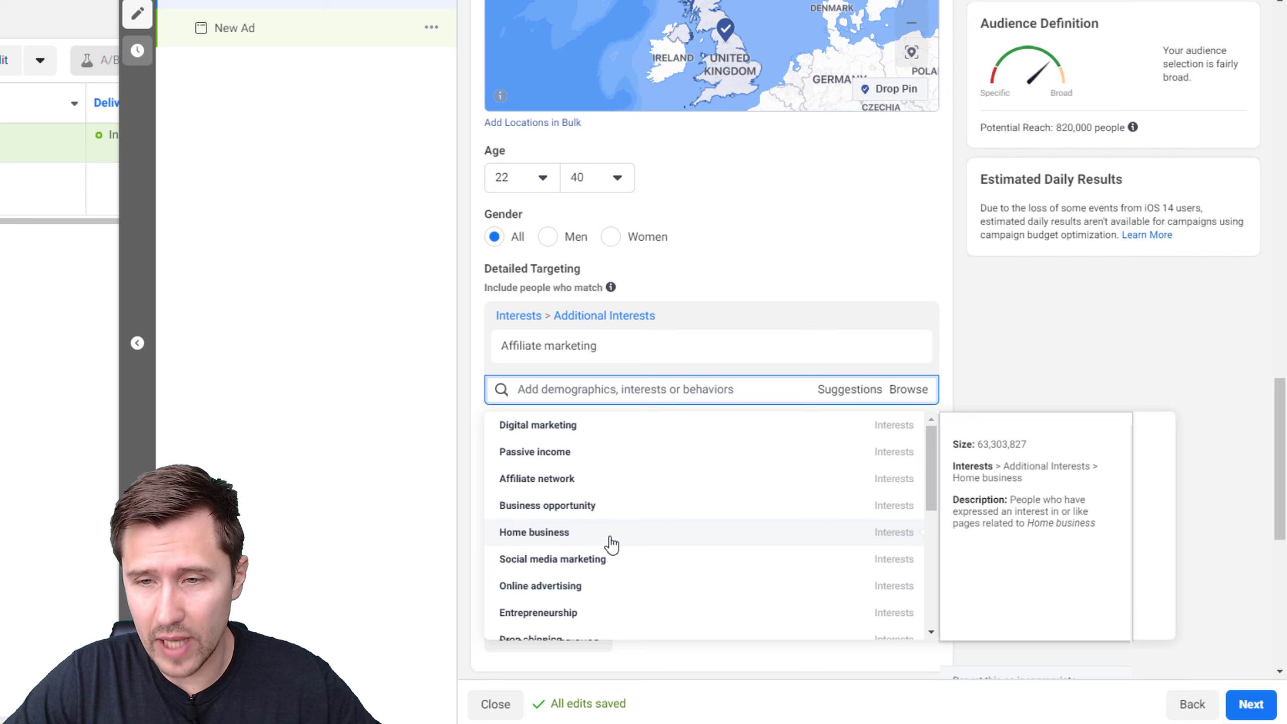
scroll(601, 522, down, 3)
scroll(596, 508, down, 6)
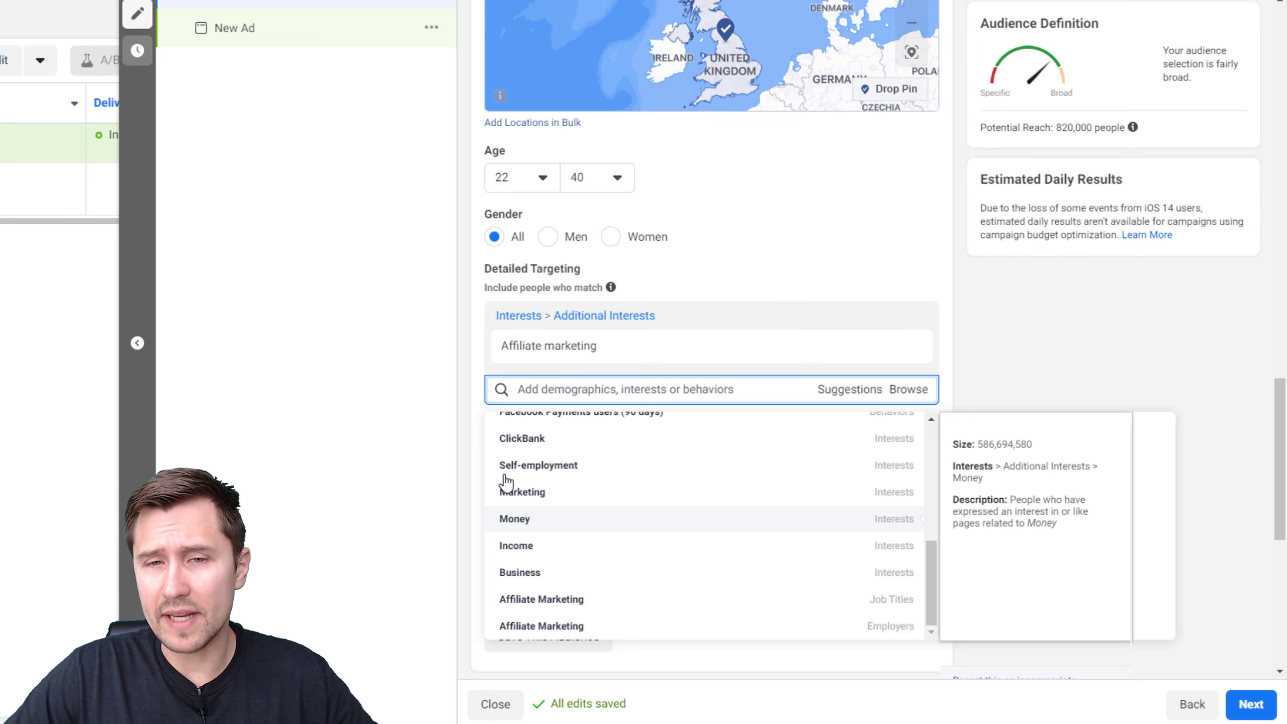
click(403, 374)
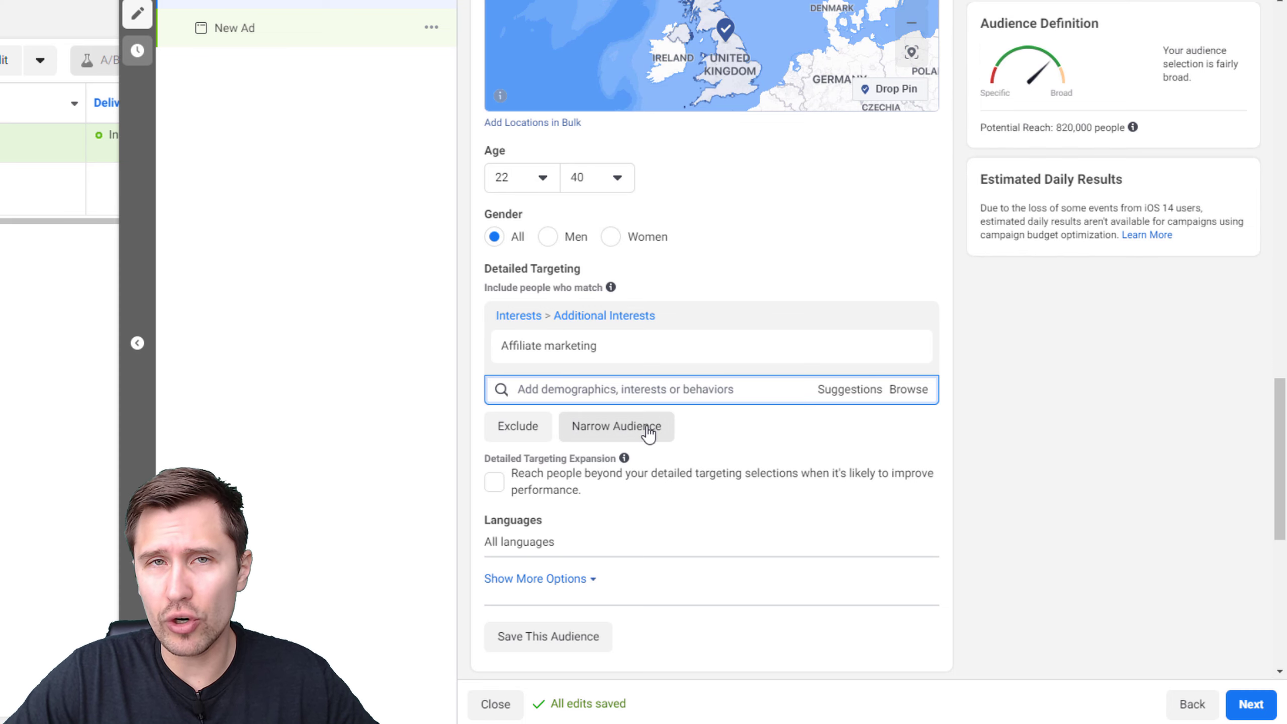
Step: Narrow the audience by adding a condition that people must also match, leaving its criteria empty
click(617, 427)
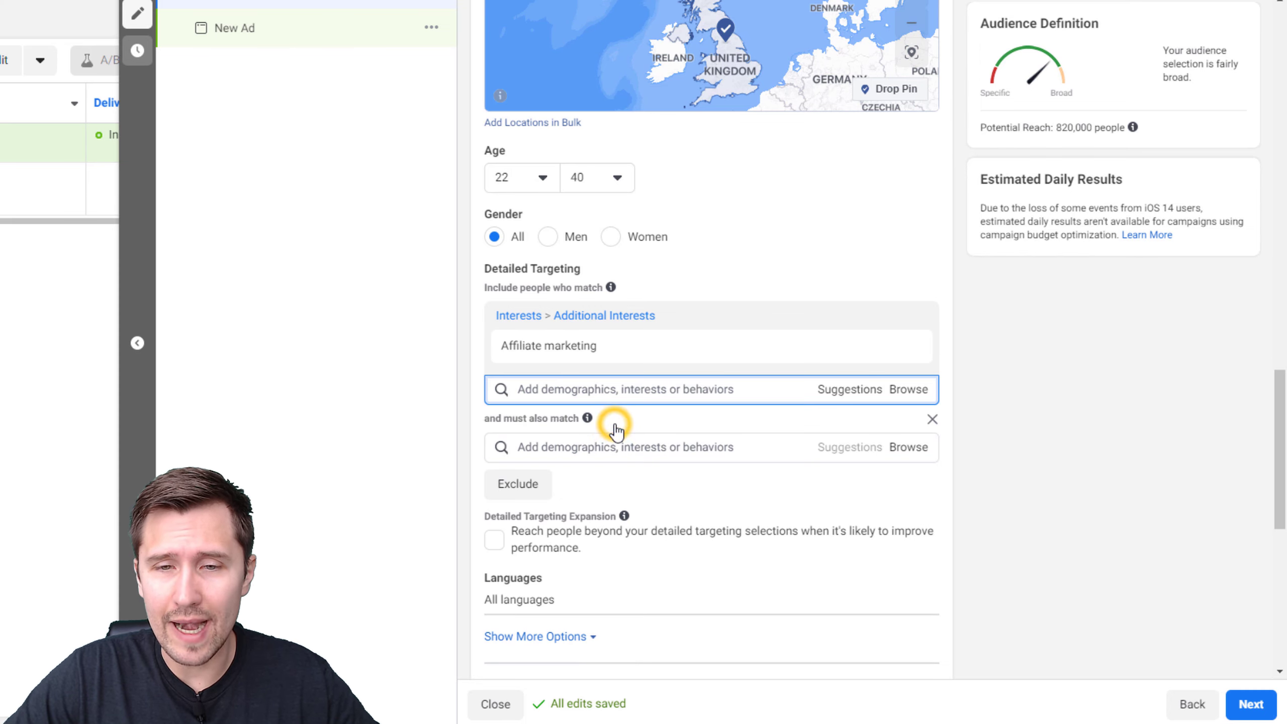
click(564, 445)
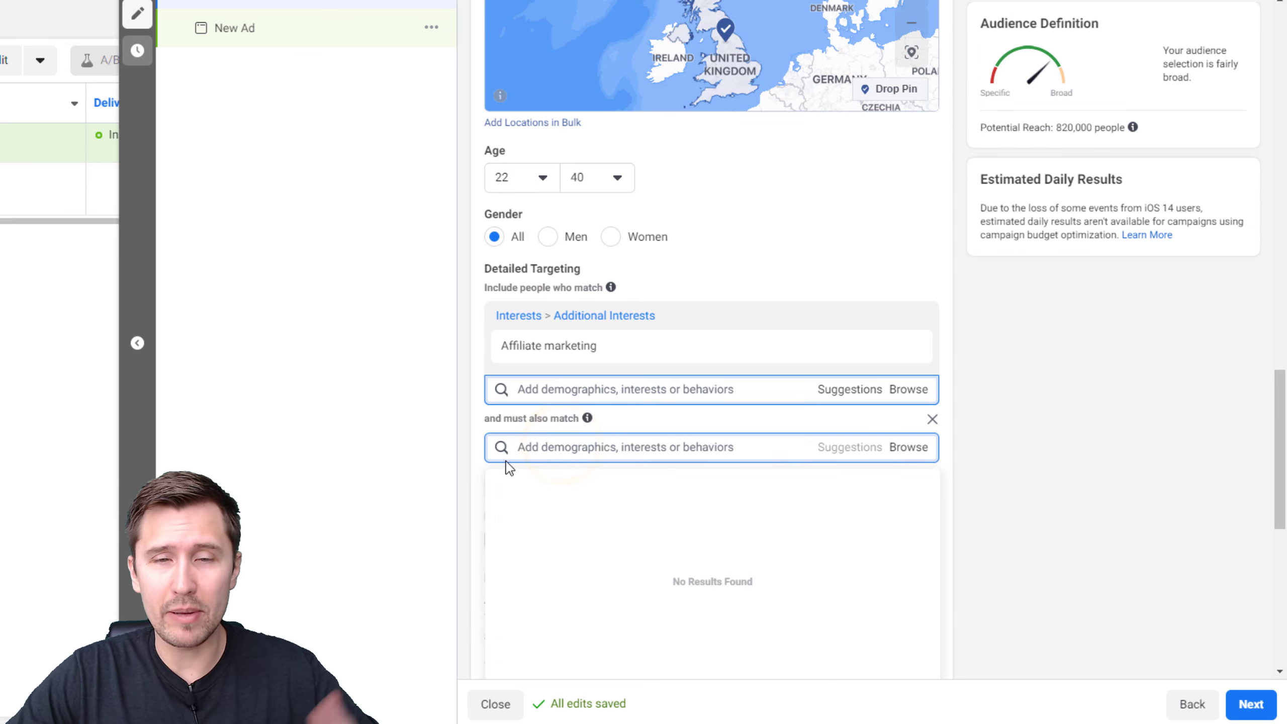
Step: Try adding the suggested interest Passive income alongside Affiliate marketing, compare the two interests' details, then remove Passive income
click(581, 384)
click(848, 390)
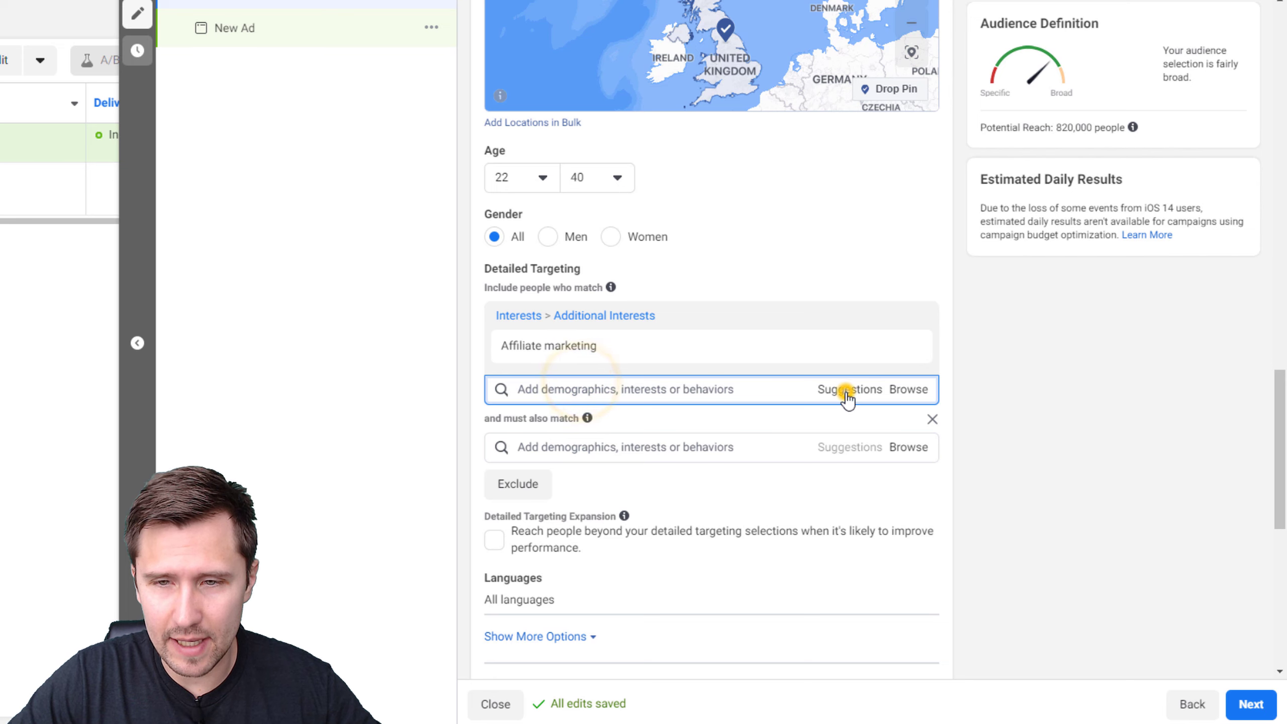
click(534, 451)
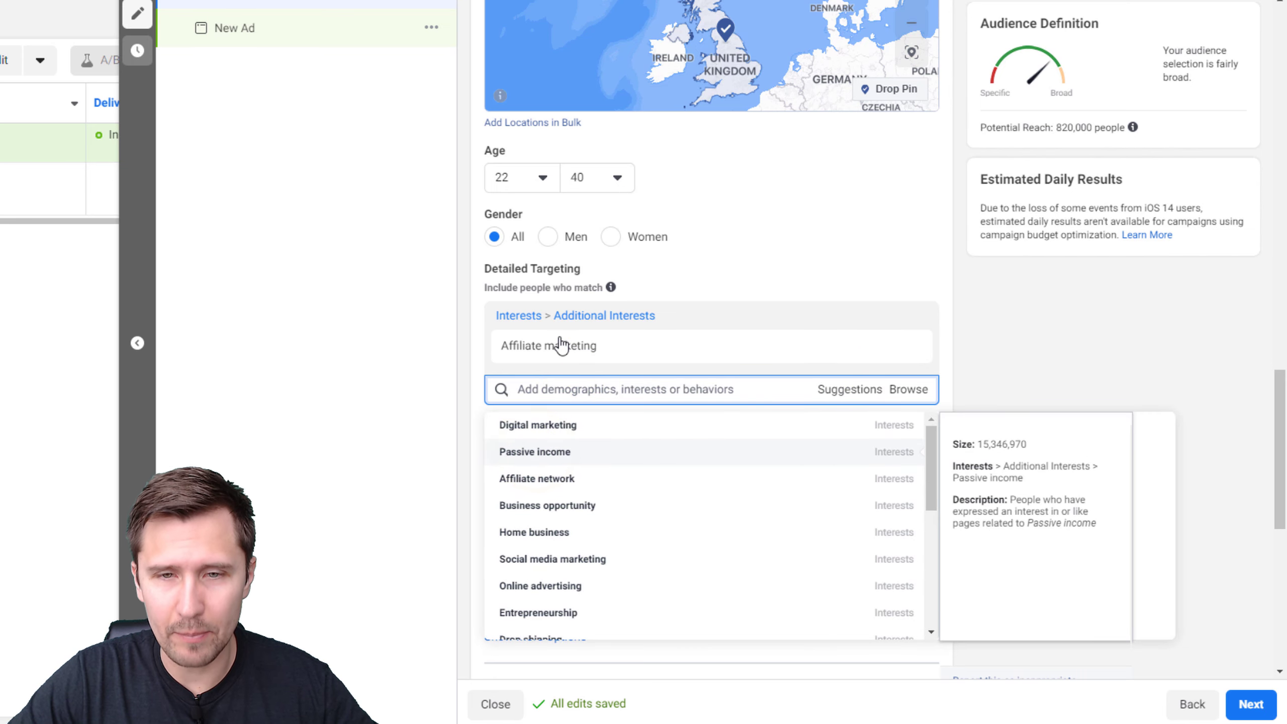
mouse_move(513, 365)
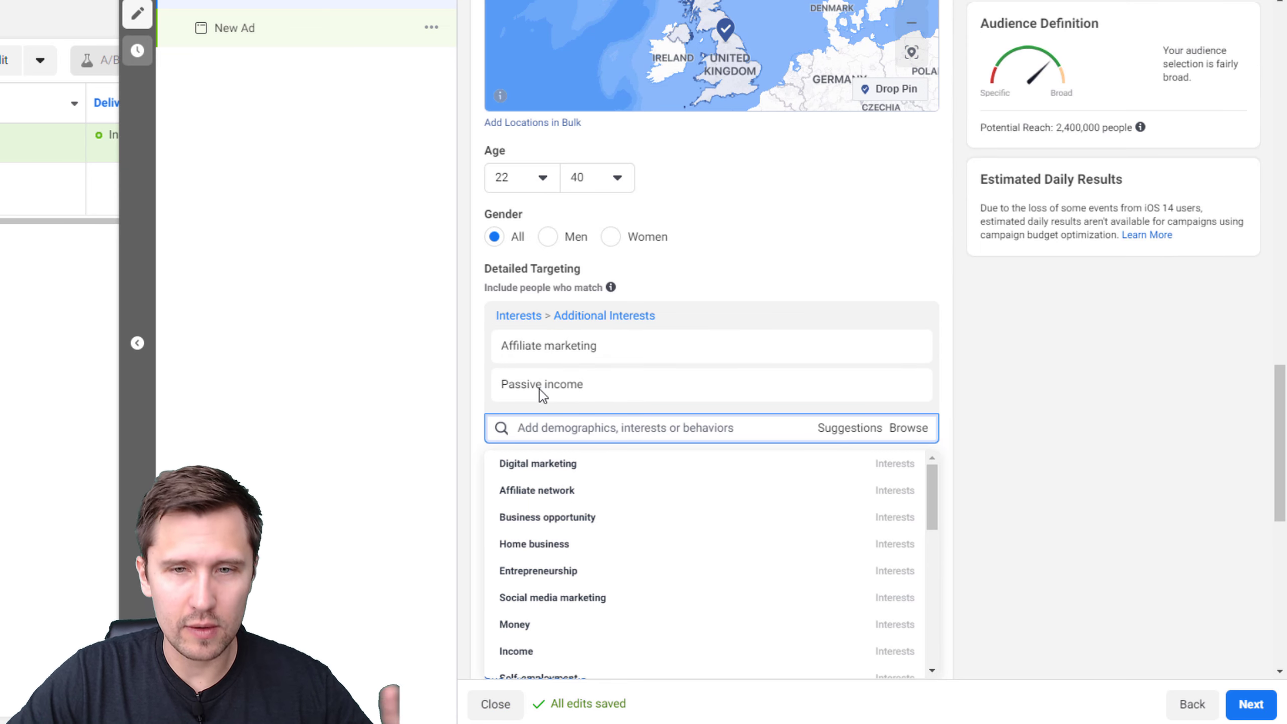
mouse_move(811, 349)
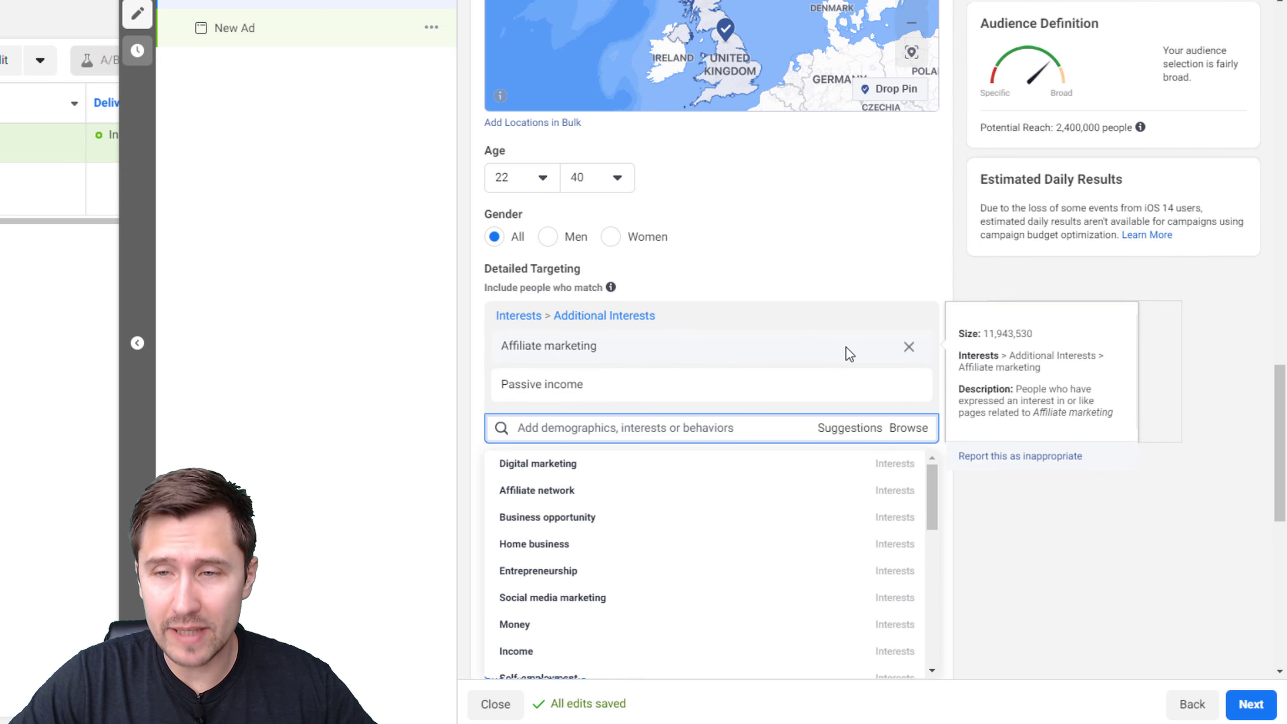
mouse_move(843, 386)
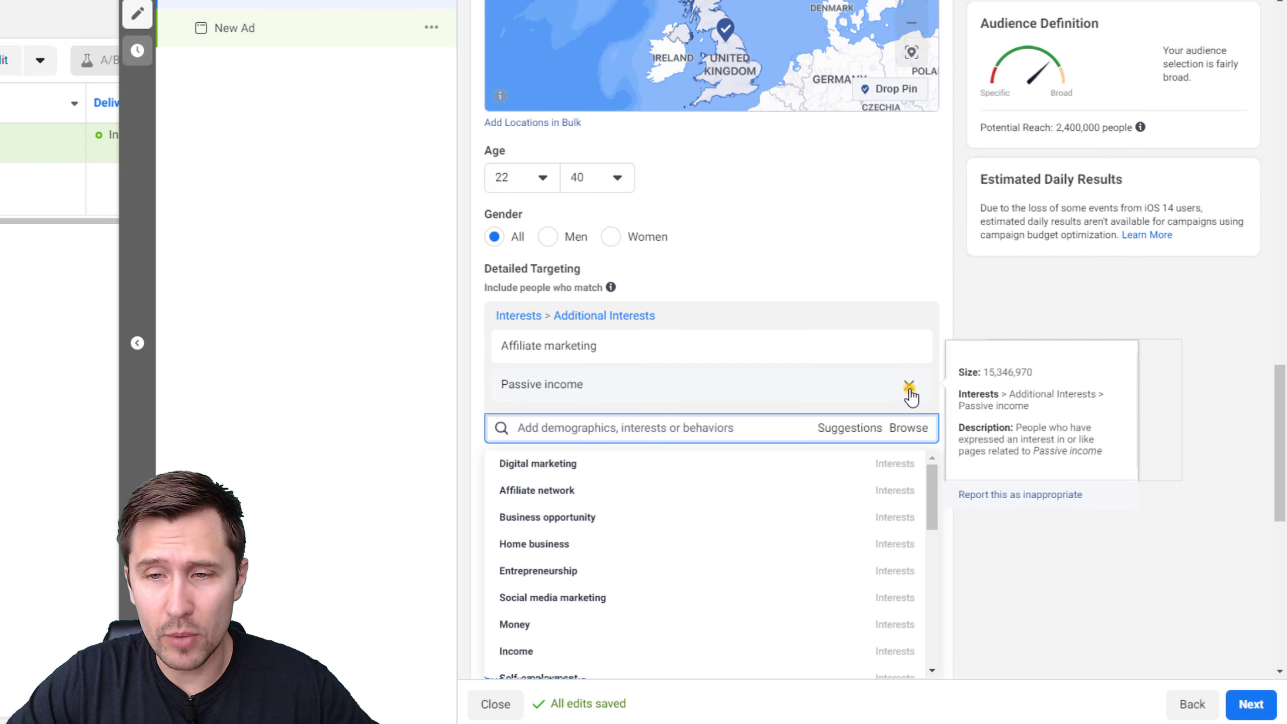
click(909, 387)
click(372, 456)
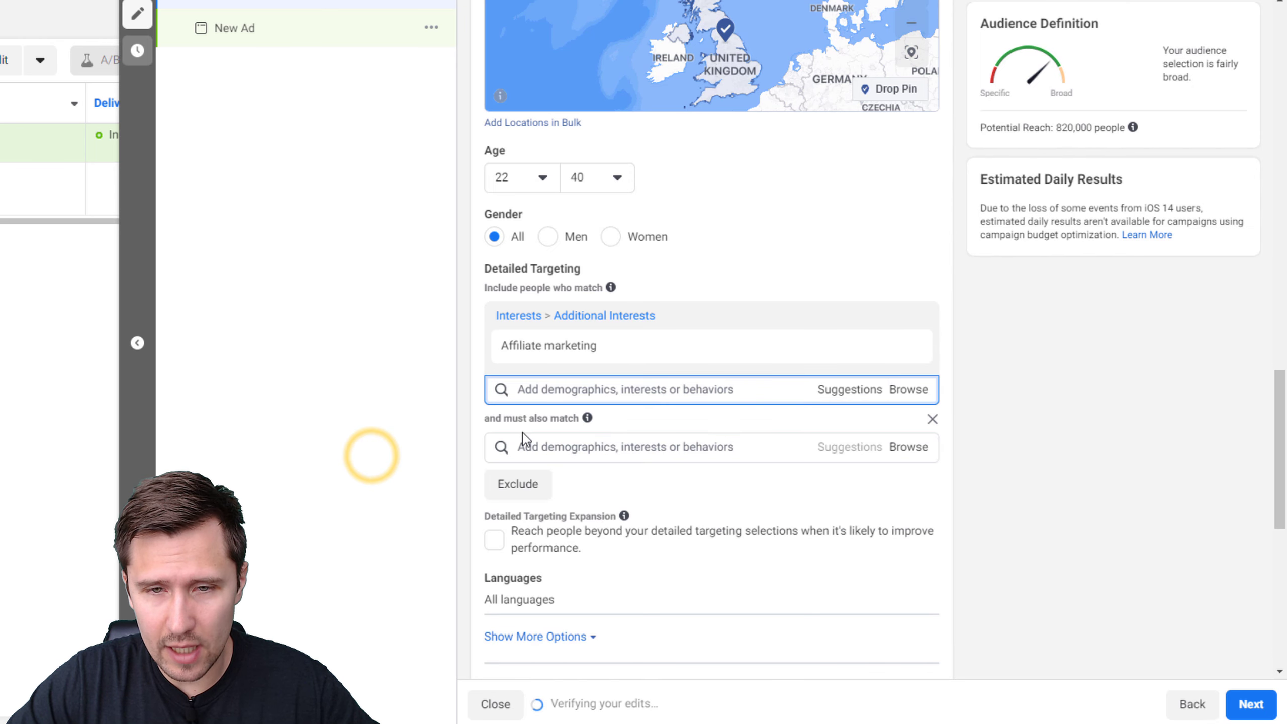
Step: Add the interest Digital marketing to the condition people must also match, and check the audience's potential reach
click(643, 447)
text(digital marketing)
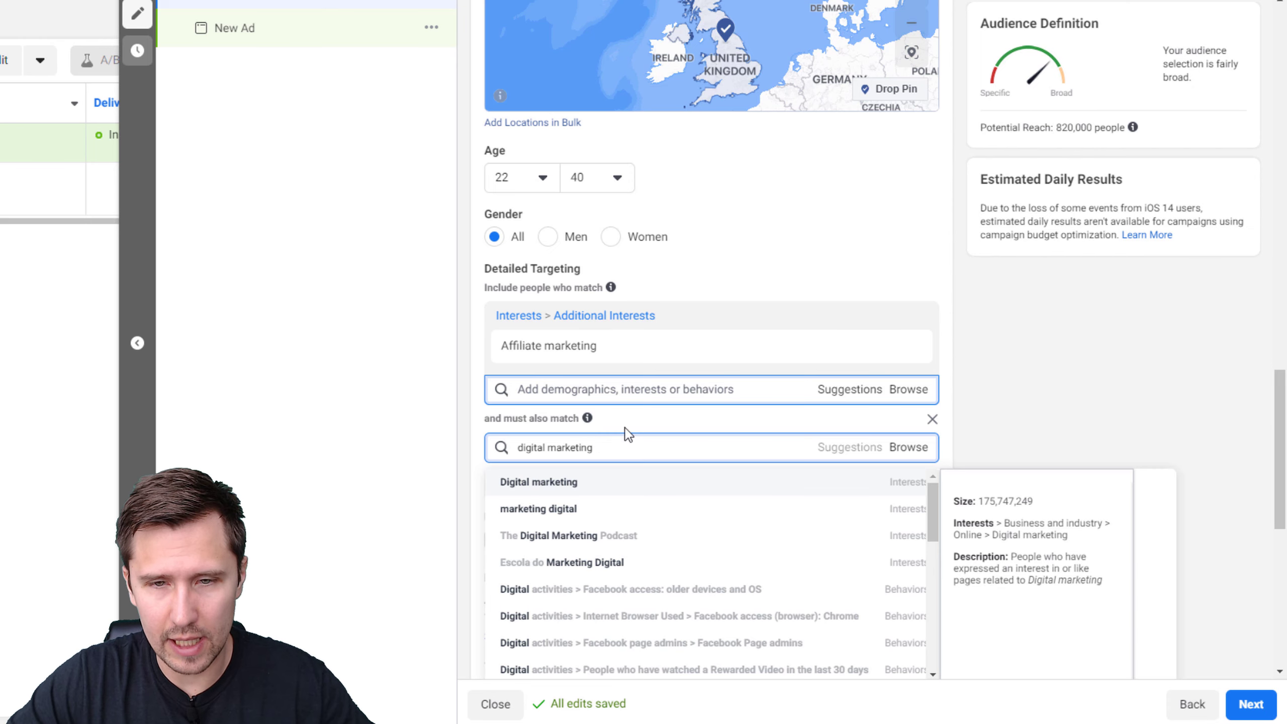
click(600, 482)
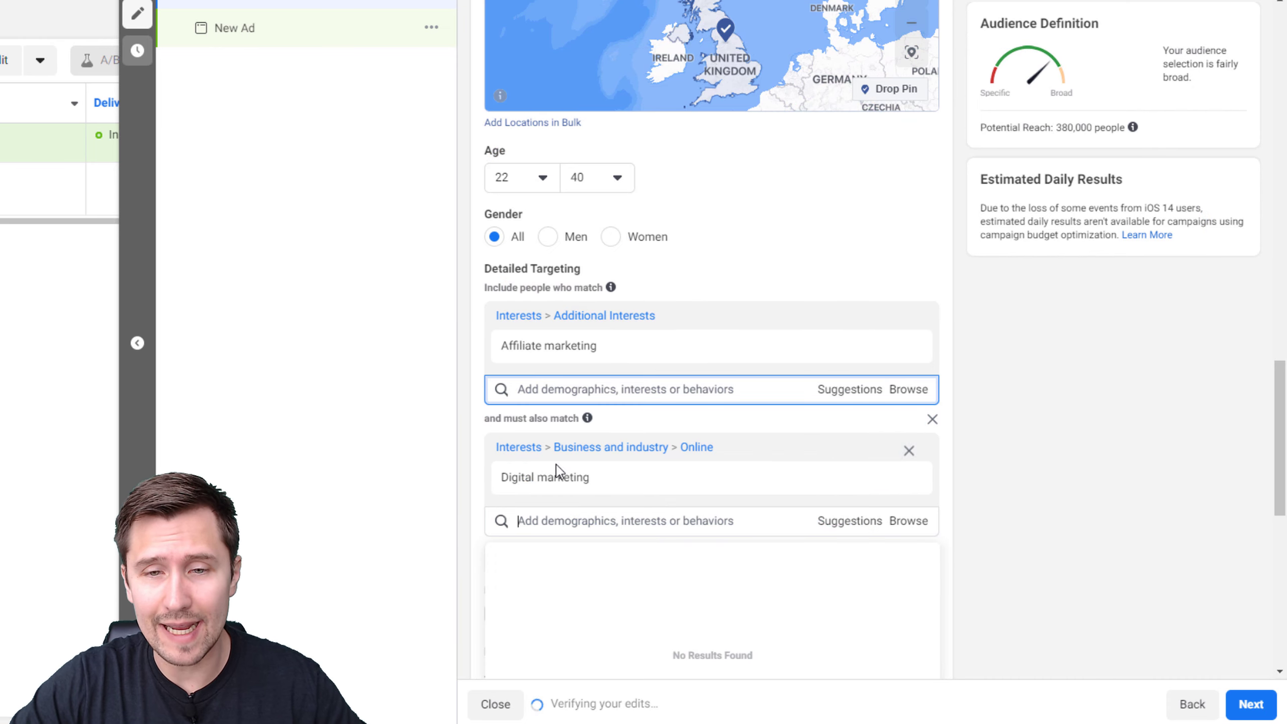
mouse_move(554, 472)
scroll(1033, 424, down, 3)
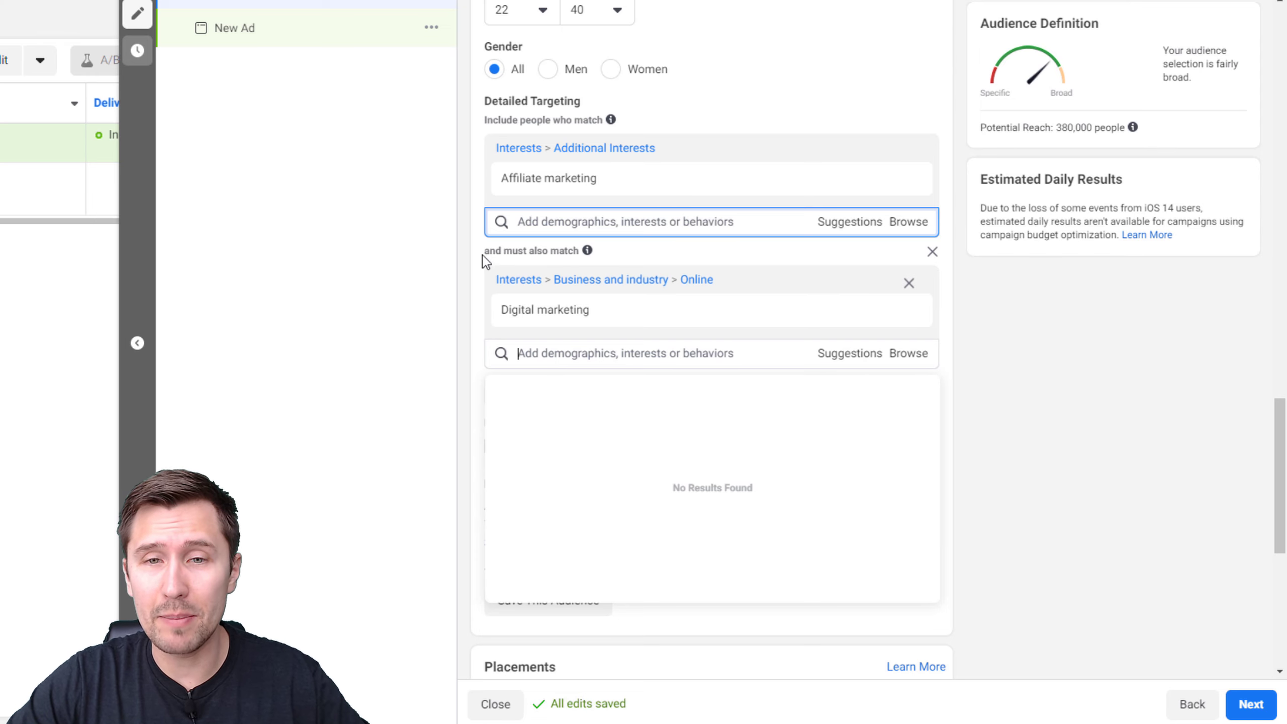
drag(1057, 126, 1125, 123)
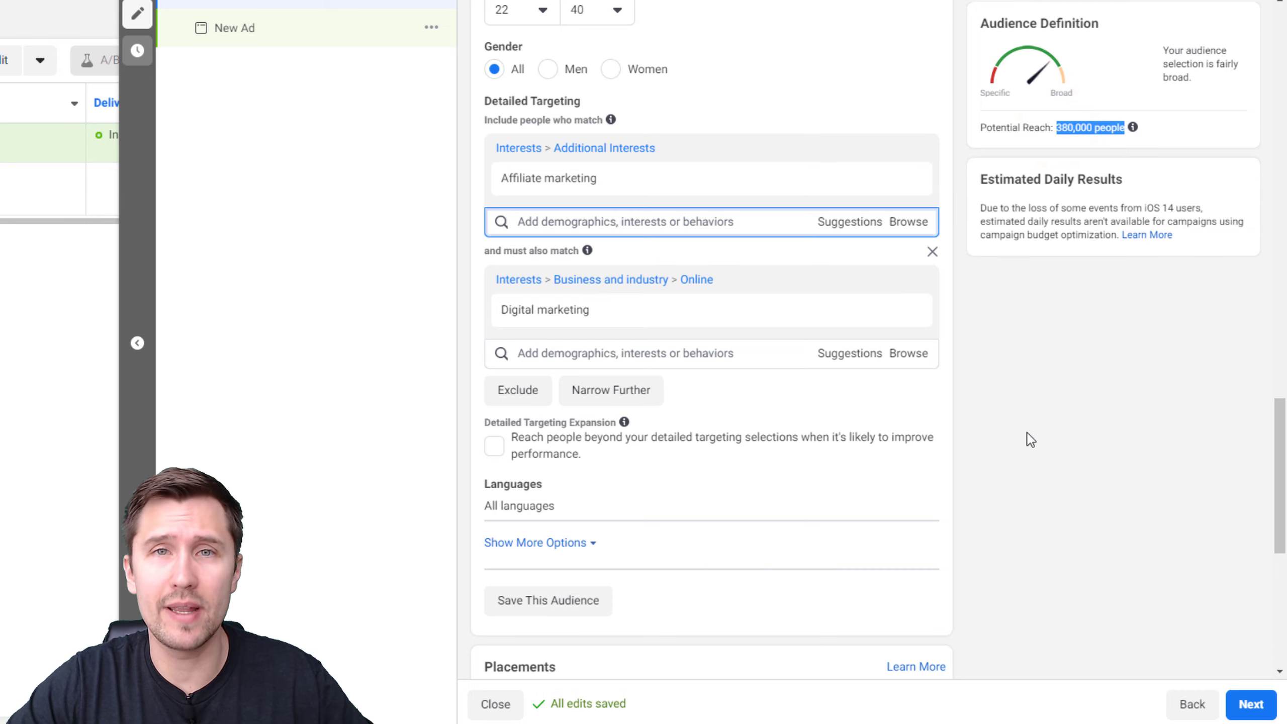
Step: Narrow the audience further to people who must also match the behavior Engaged Shoppers, and check the potential reach
click(624, 404)
click(612, 411)
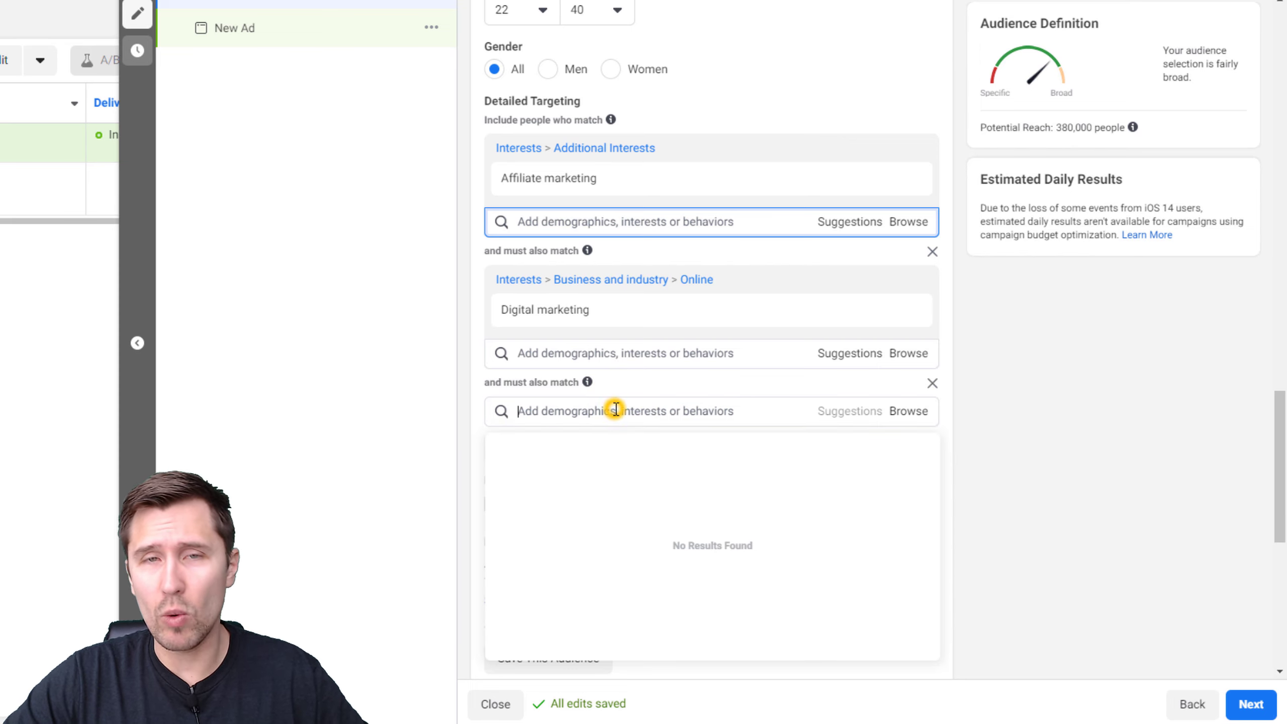
text(engage)
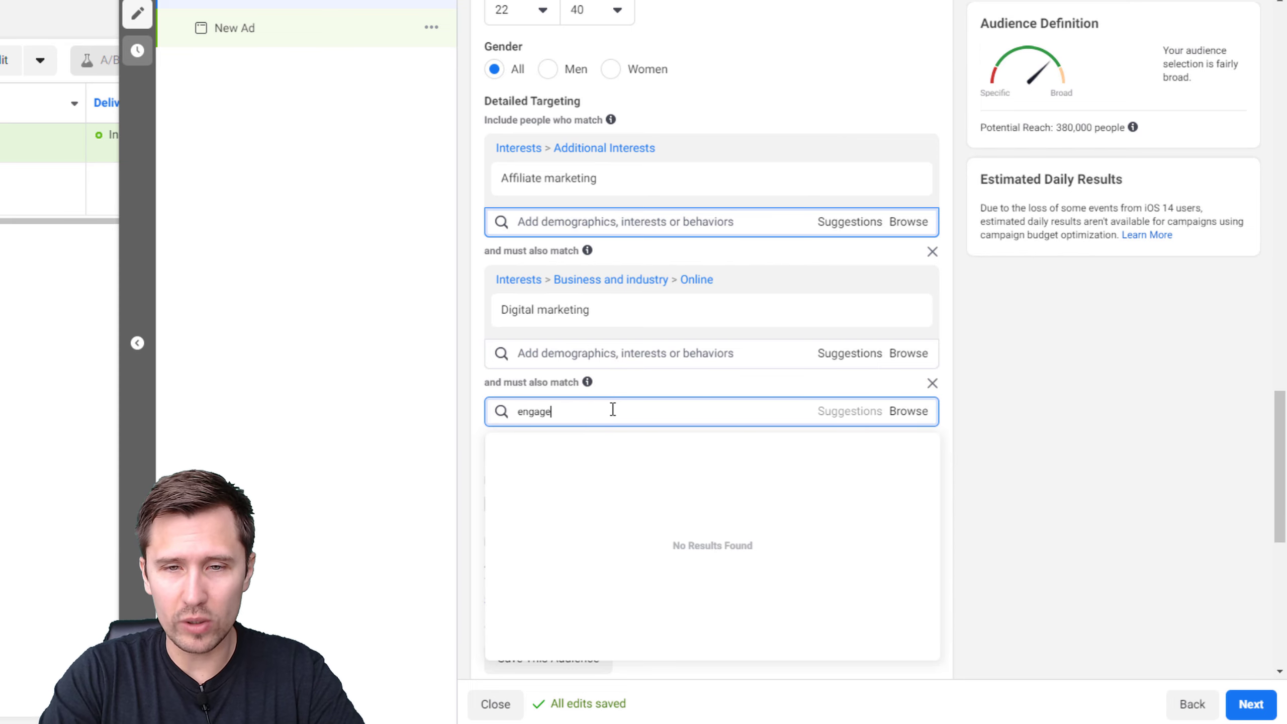
text(d shoper)
key(BackSpace)
key(BackSpace)
text(p)
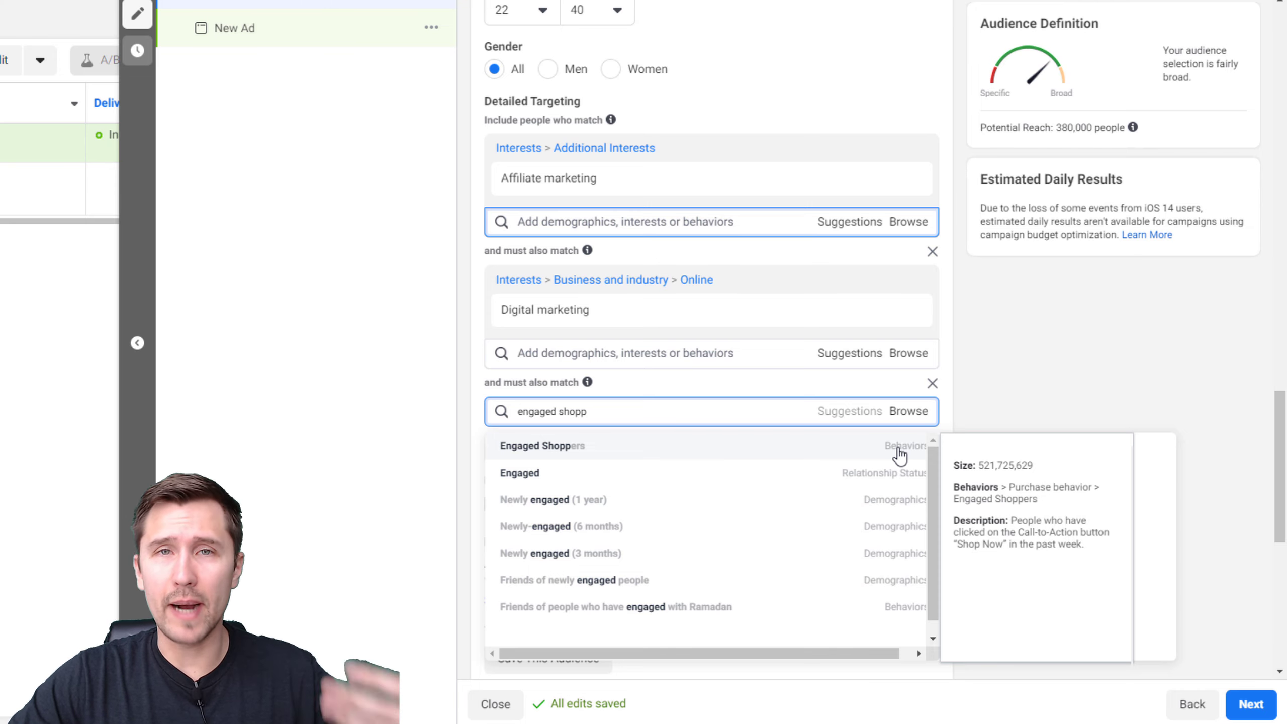
click(729, 446)
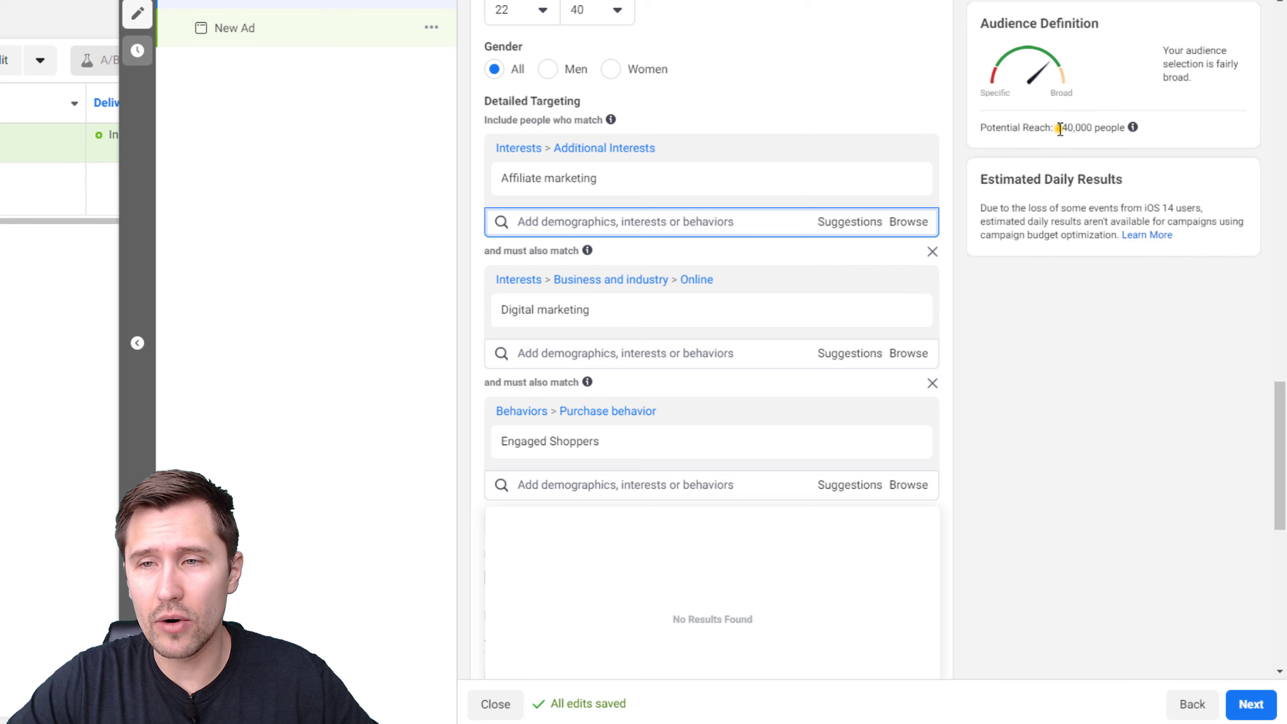
drag(1059, 130, 1125, 130)
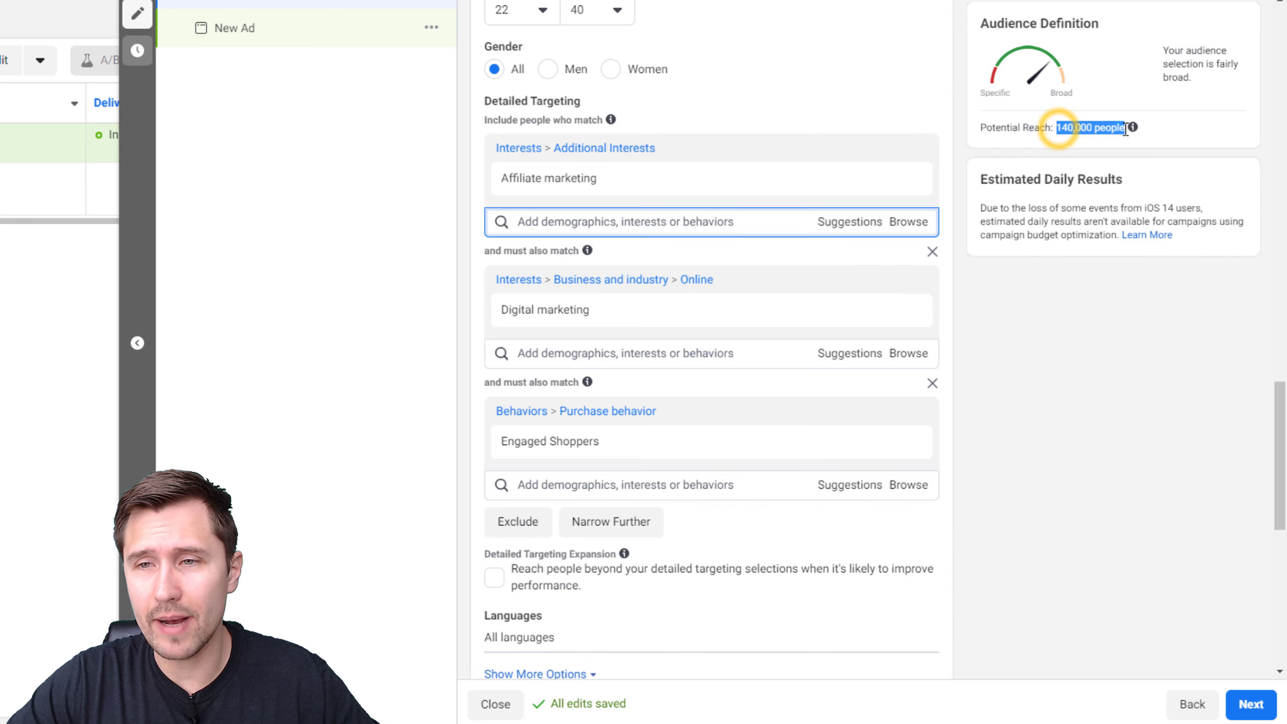
click(1010, 353)
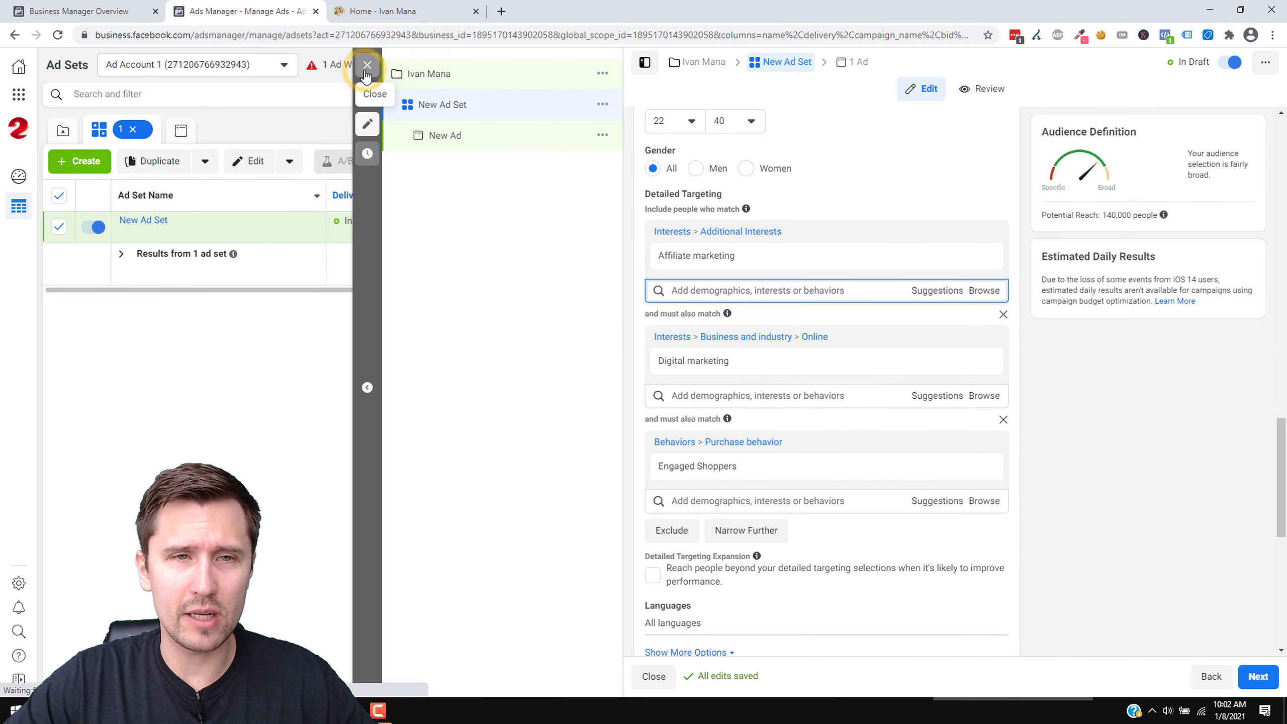
Step: Close the ad set editor and look through the list of business tools
click(366, 70)
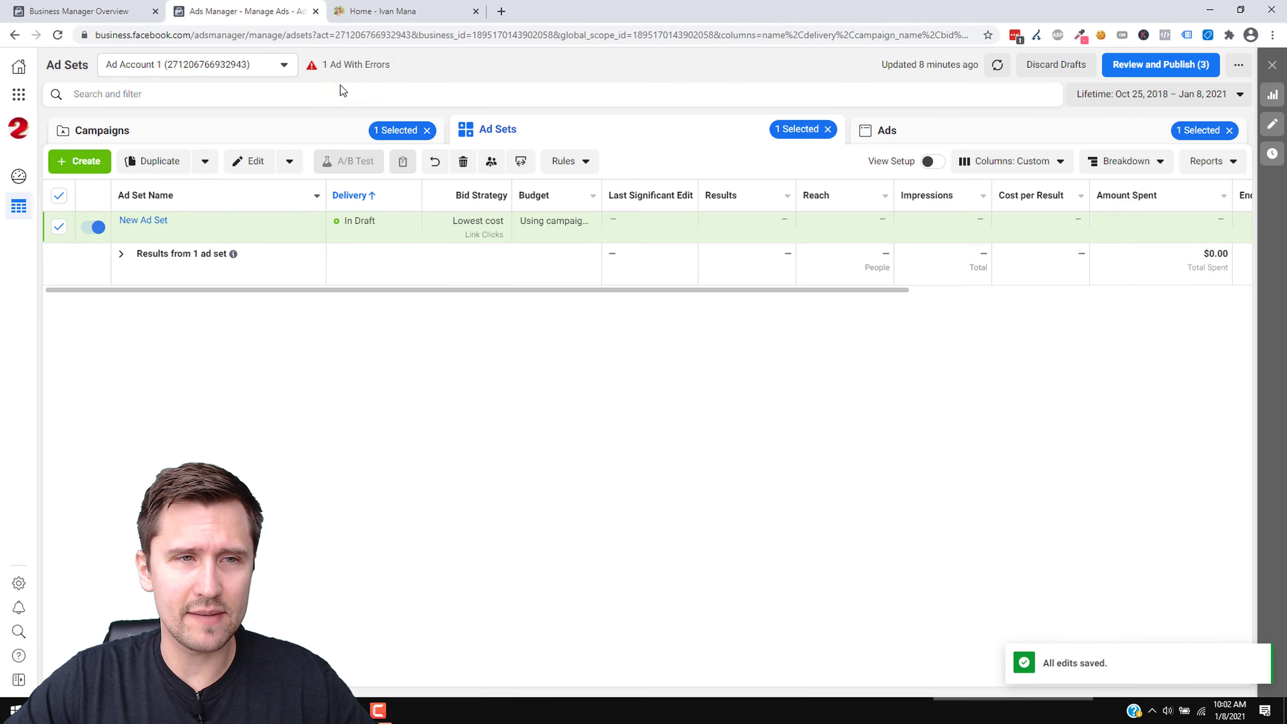
click(18, 94)
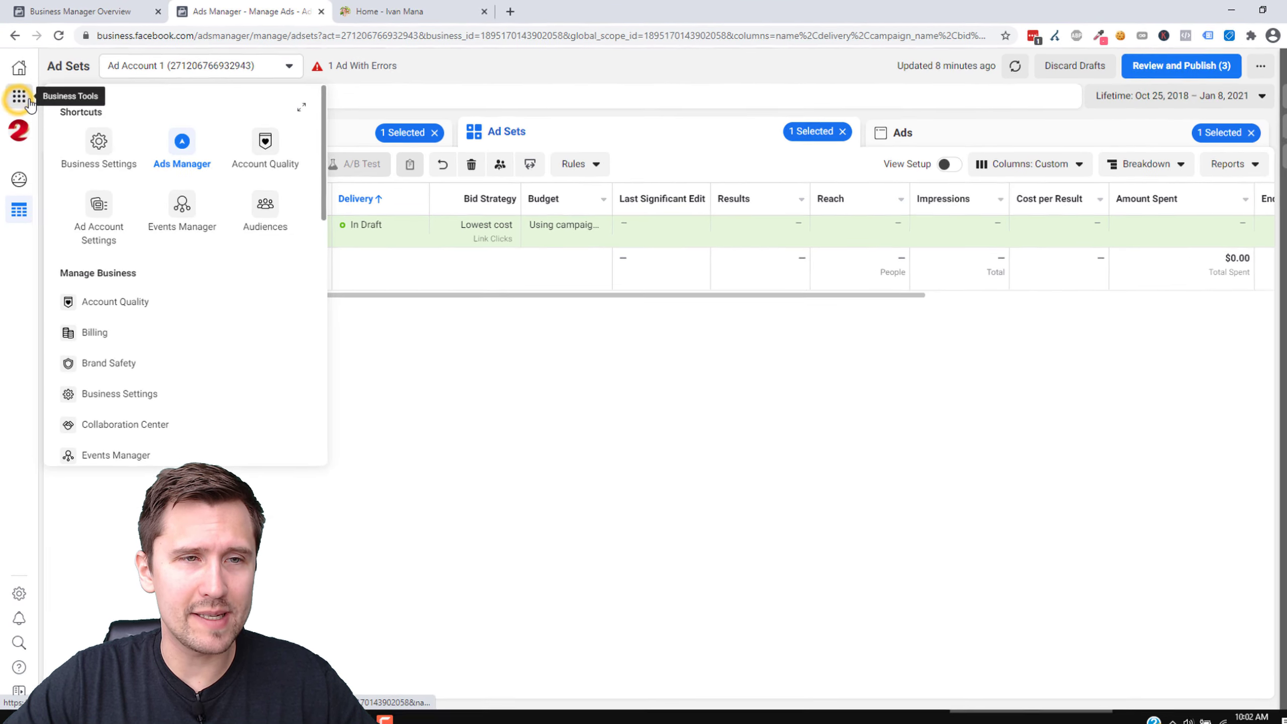
scroll(337, 469, down, 10)
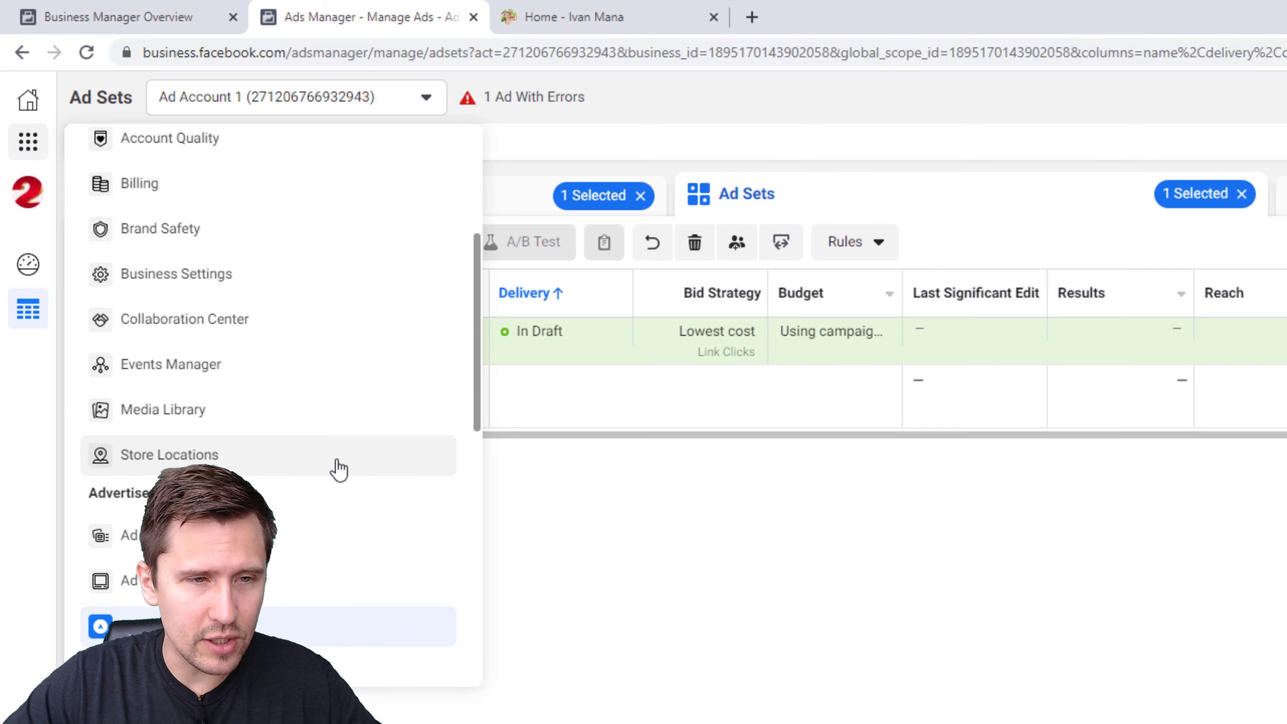
scroll(268, 522, down, 5)
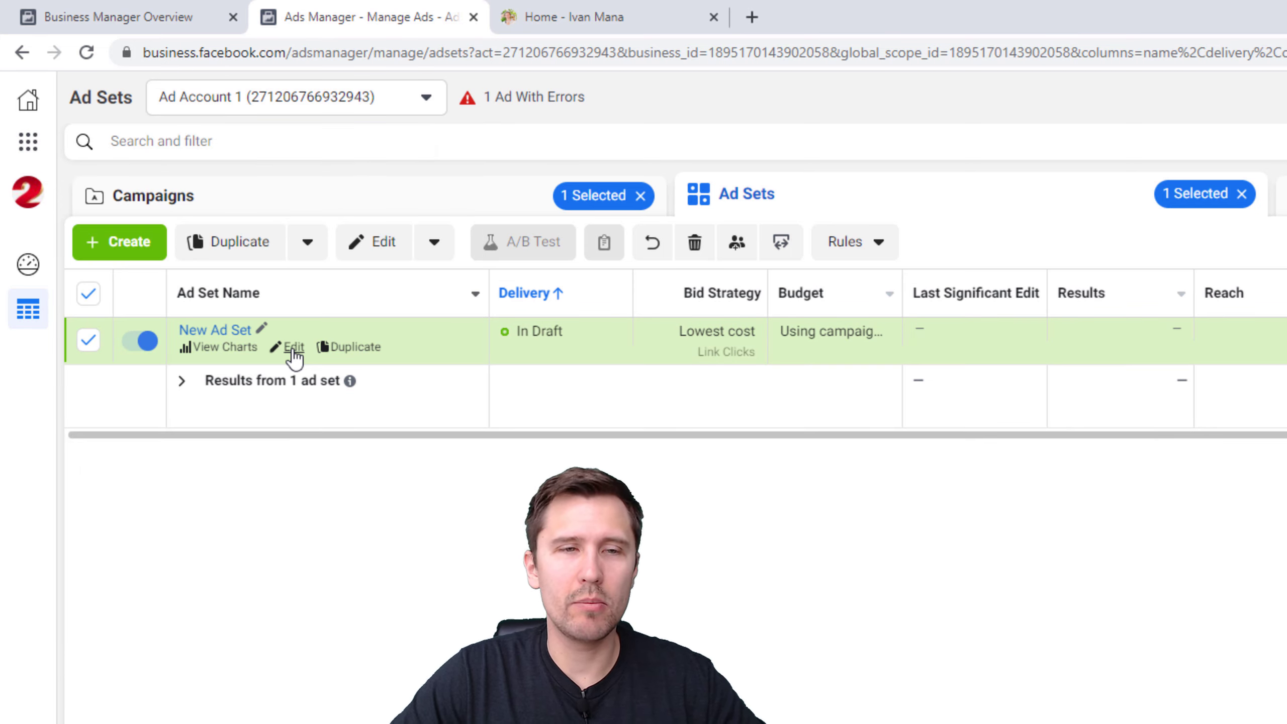
Step: Reopen New Ad Set for editing and review its locations, age, gender and layered detailed targeting
click(292, 349)
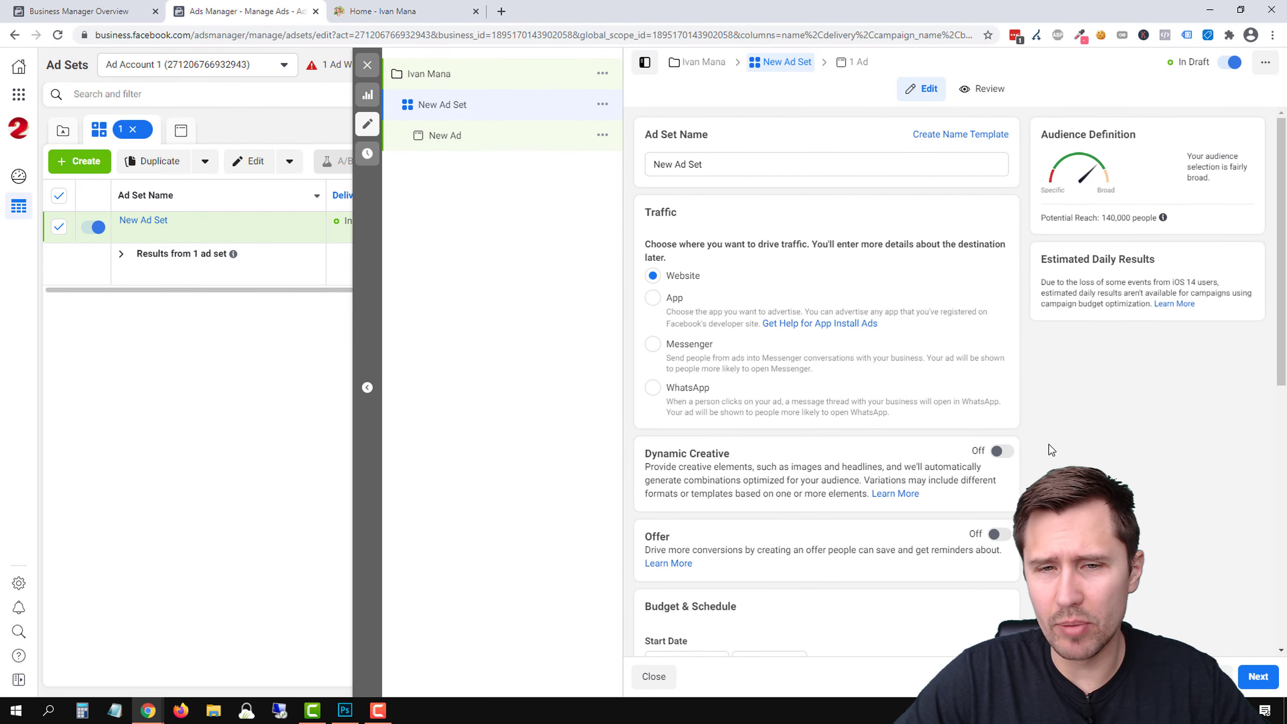
scroll(1051, 450, down, 5)
scroll(1048, 444, down, 10)
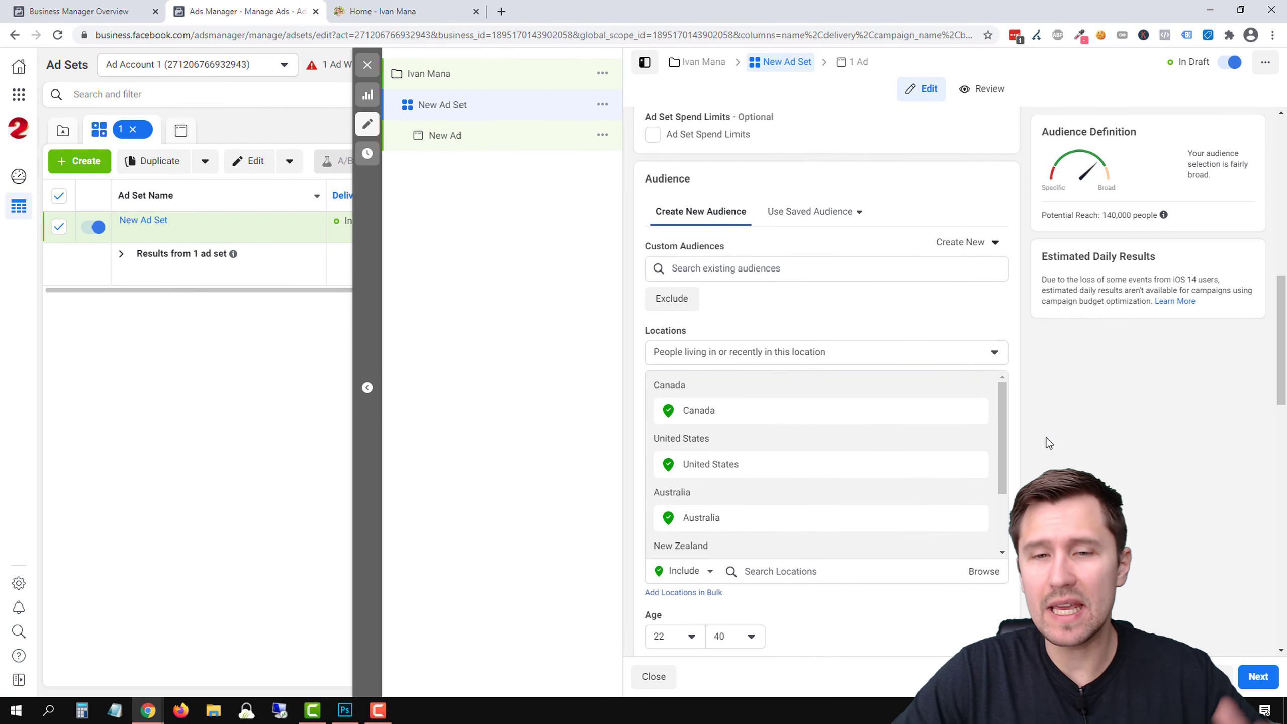
scroll(1044, 437, down, 3)
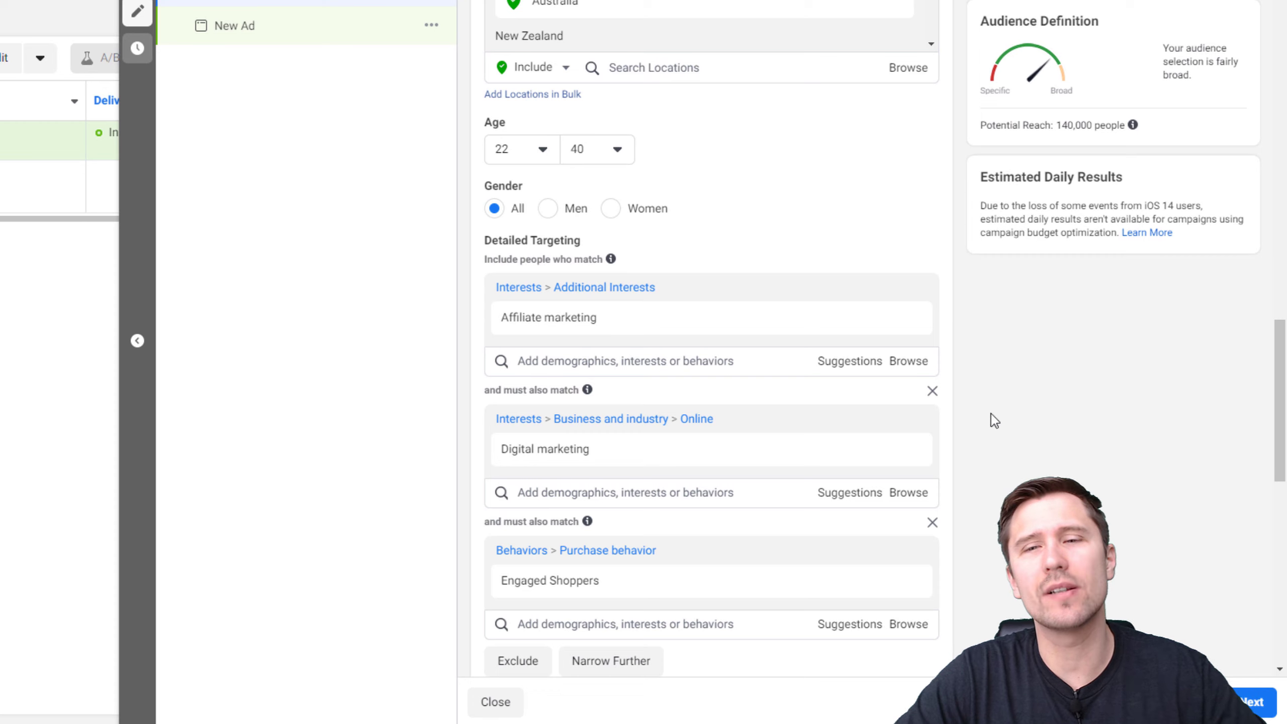
scroll(992, 412, down, 2)
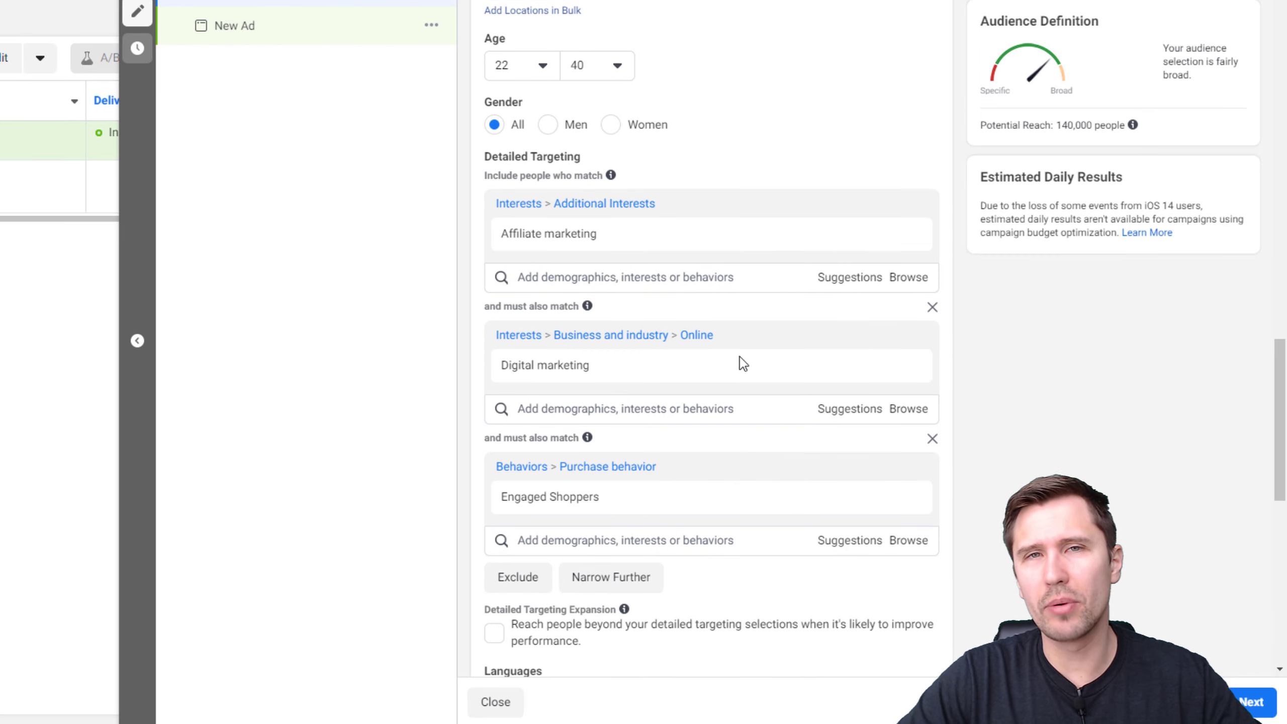
mouse_move(662, 237)
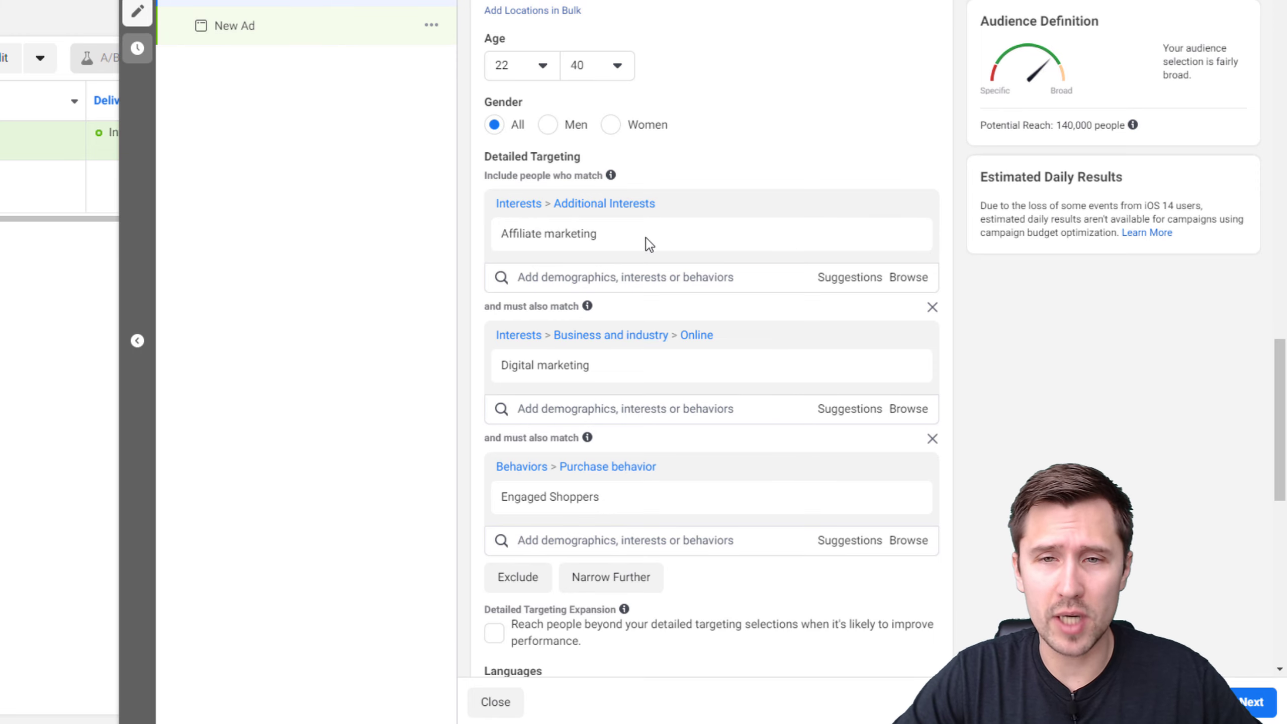
mouse_move(953, 361)
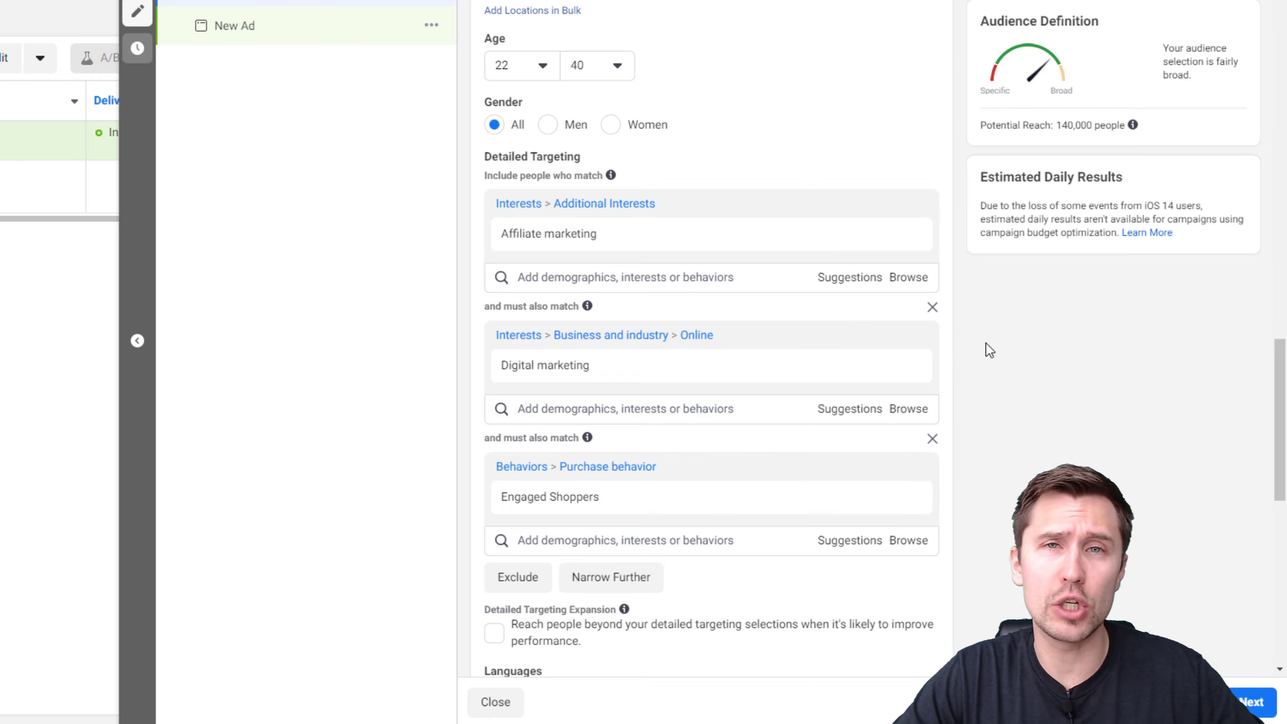
Step: Add an exclusion condition to the detailed targeting, leaving its criteria empty
scroll(993, 350, down, 2)
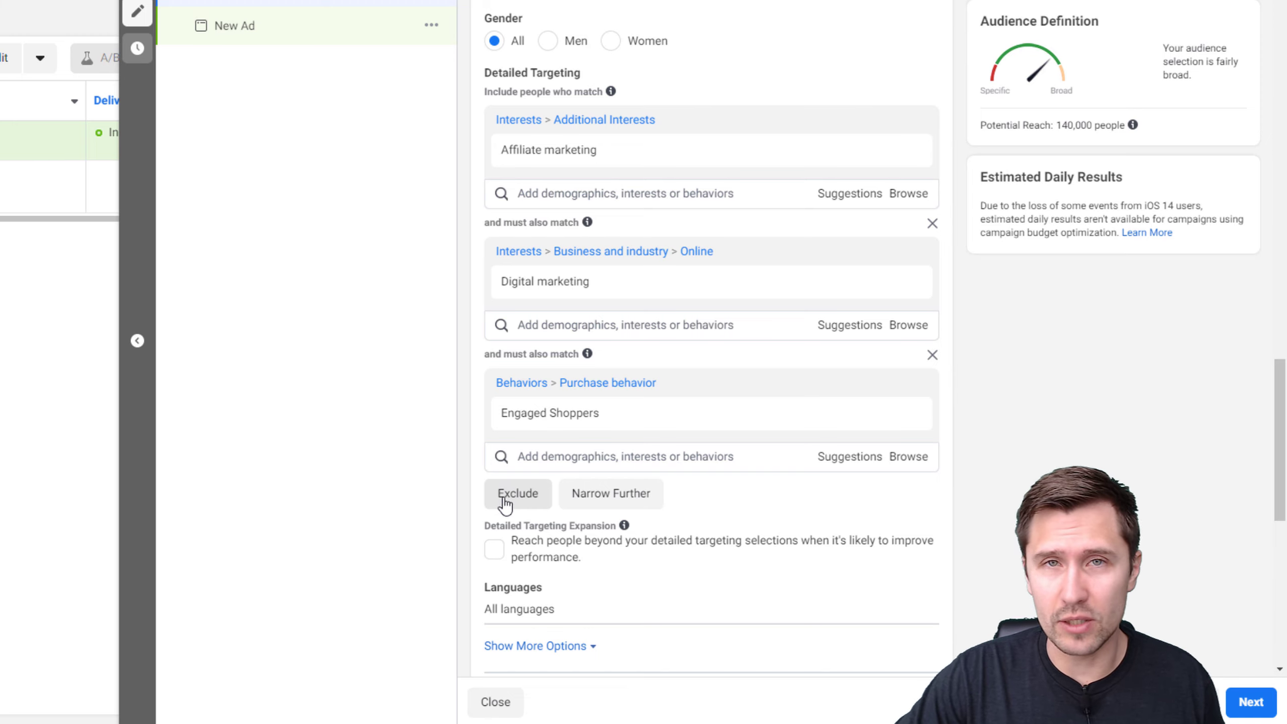
click(502, 499)
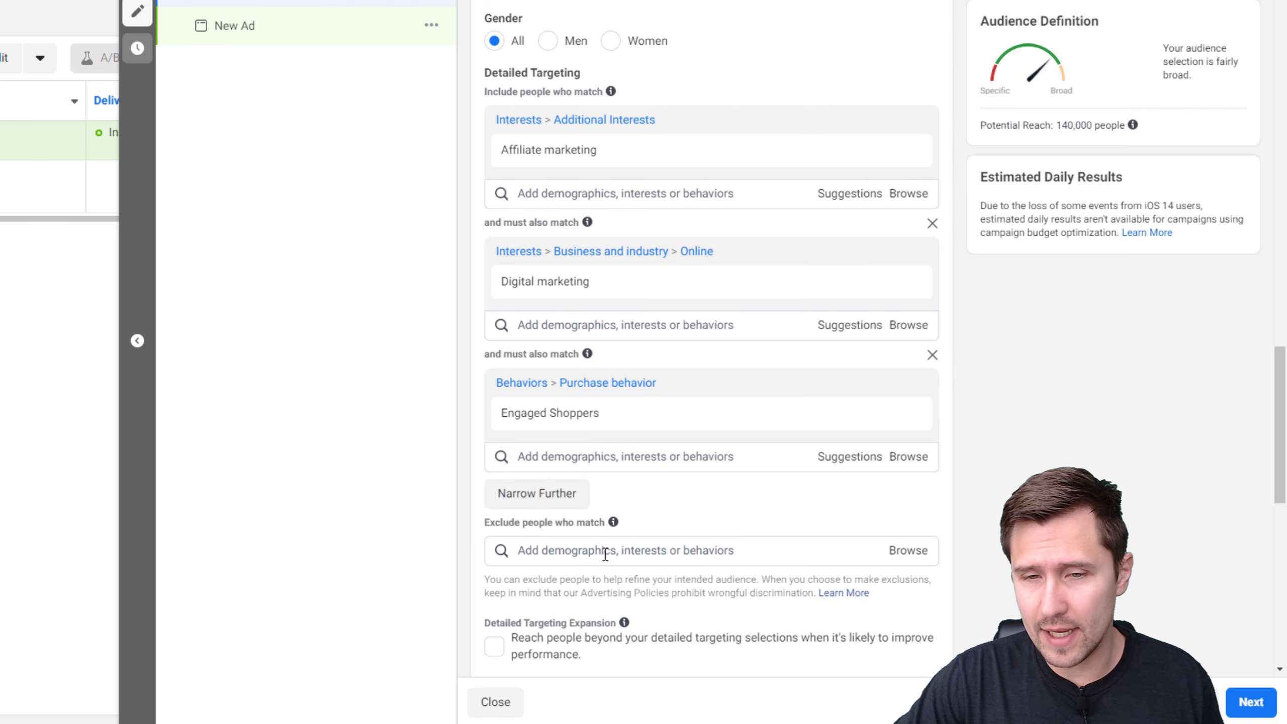
scroll(531, 577, down, 2)
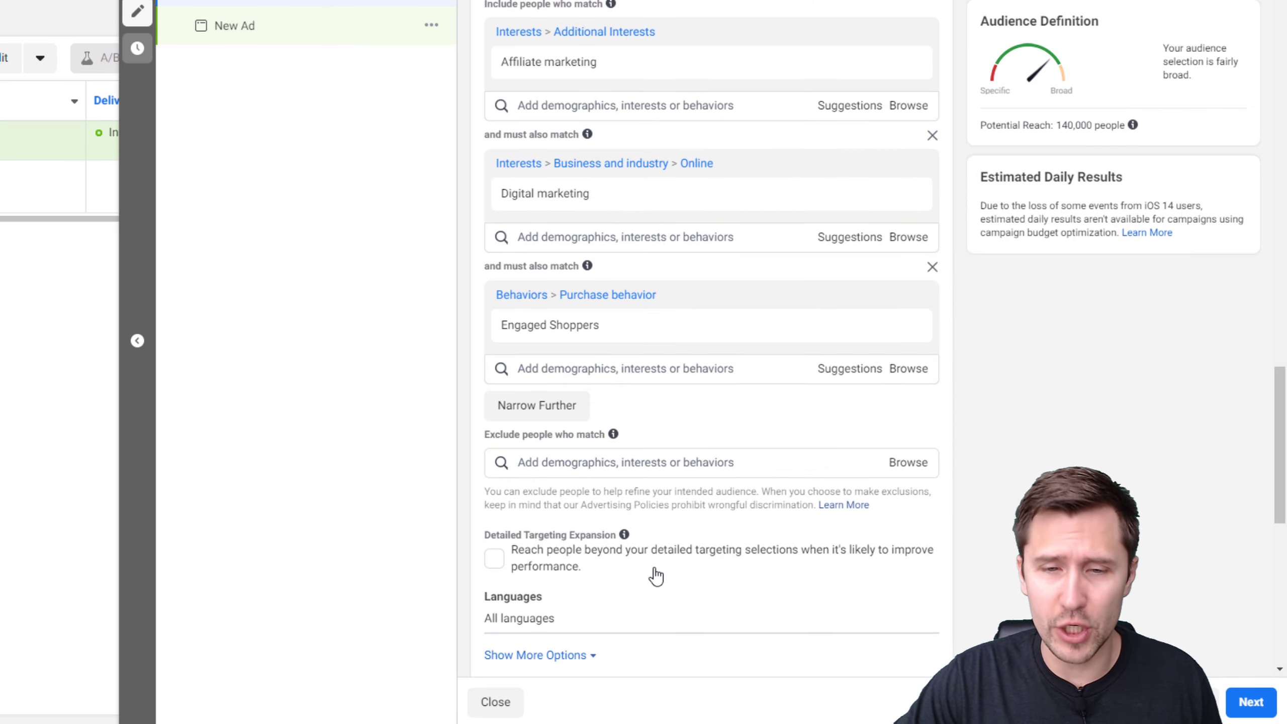
Step: Set the audience's language to English (All)
scroll(570, 535, down, 5)
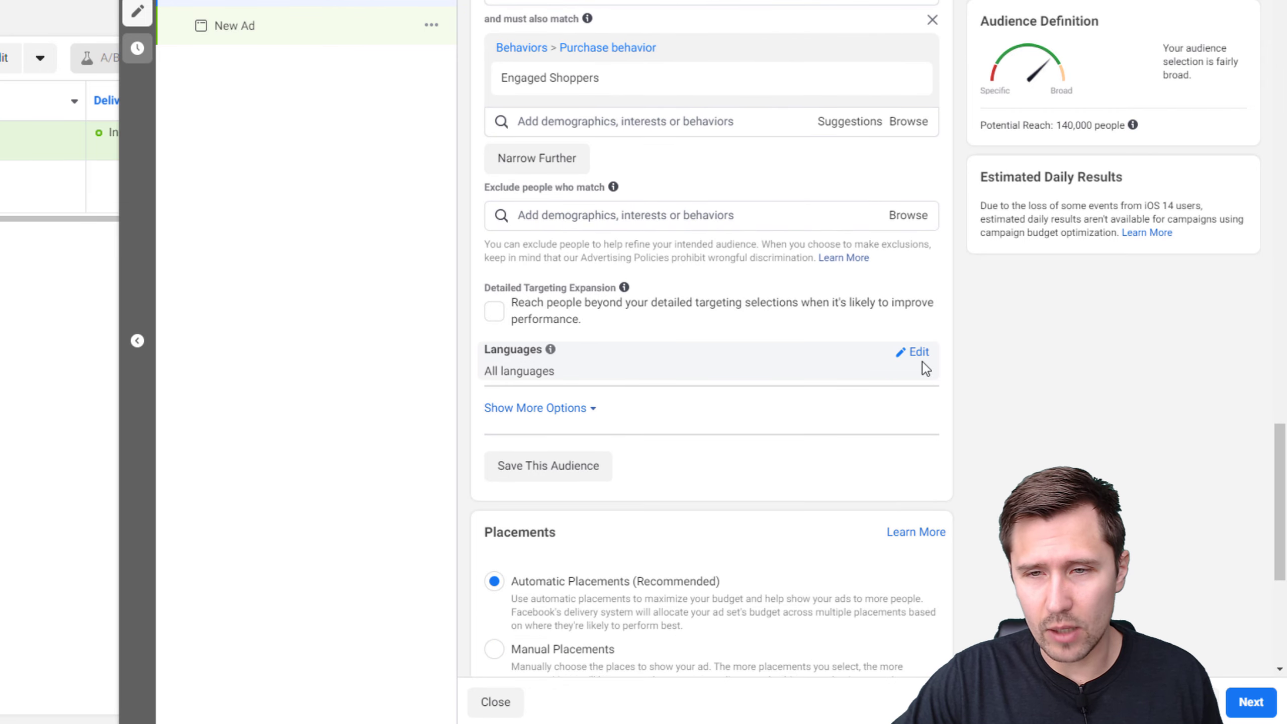
click(920, 353)
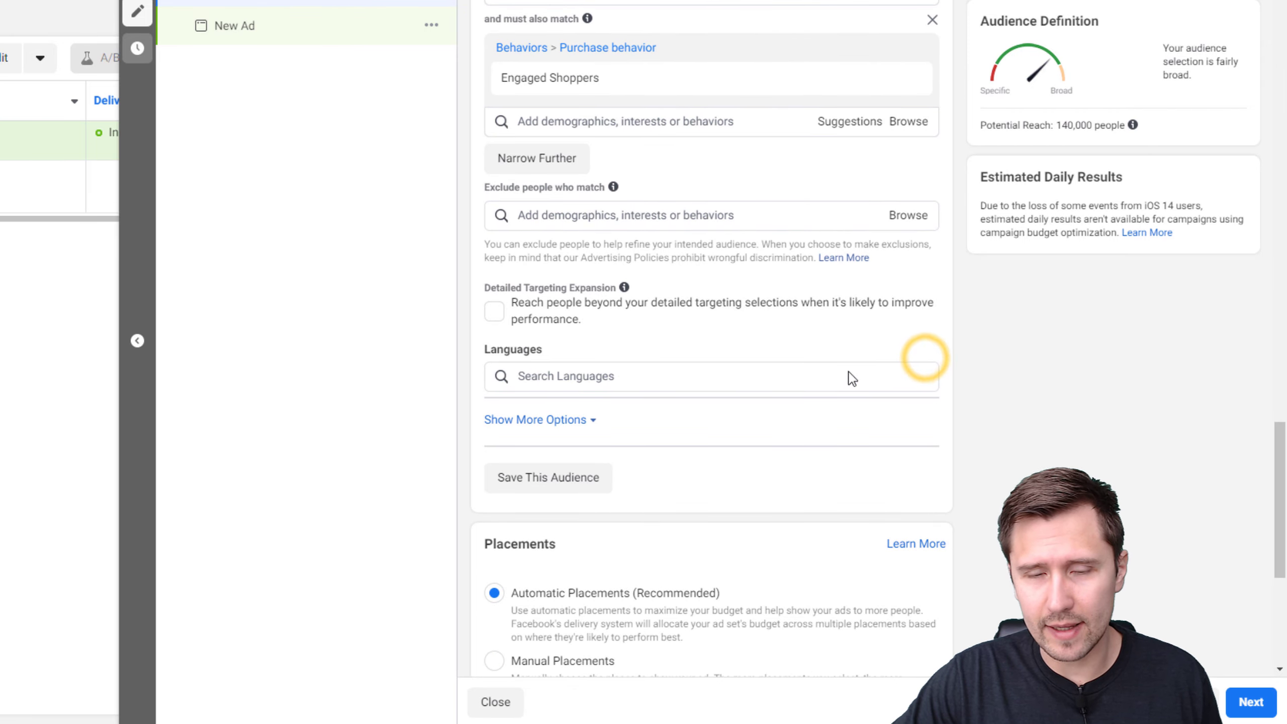
click(627, 375)
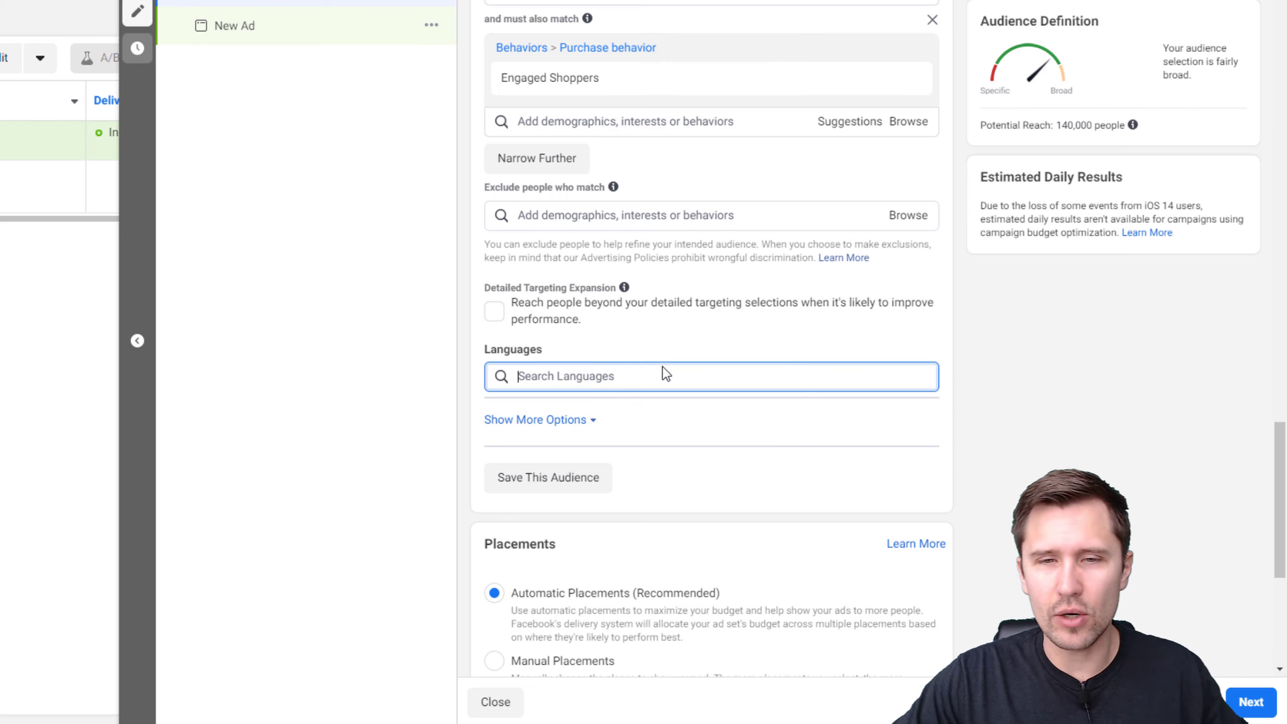
text(english)
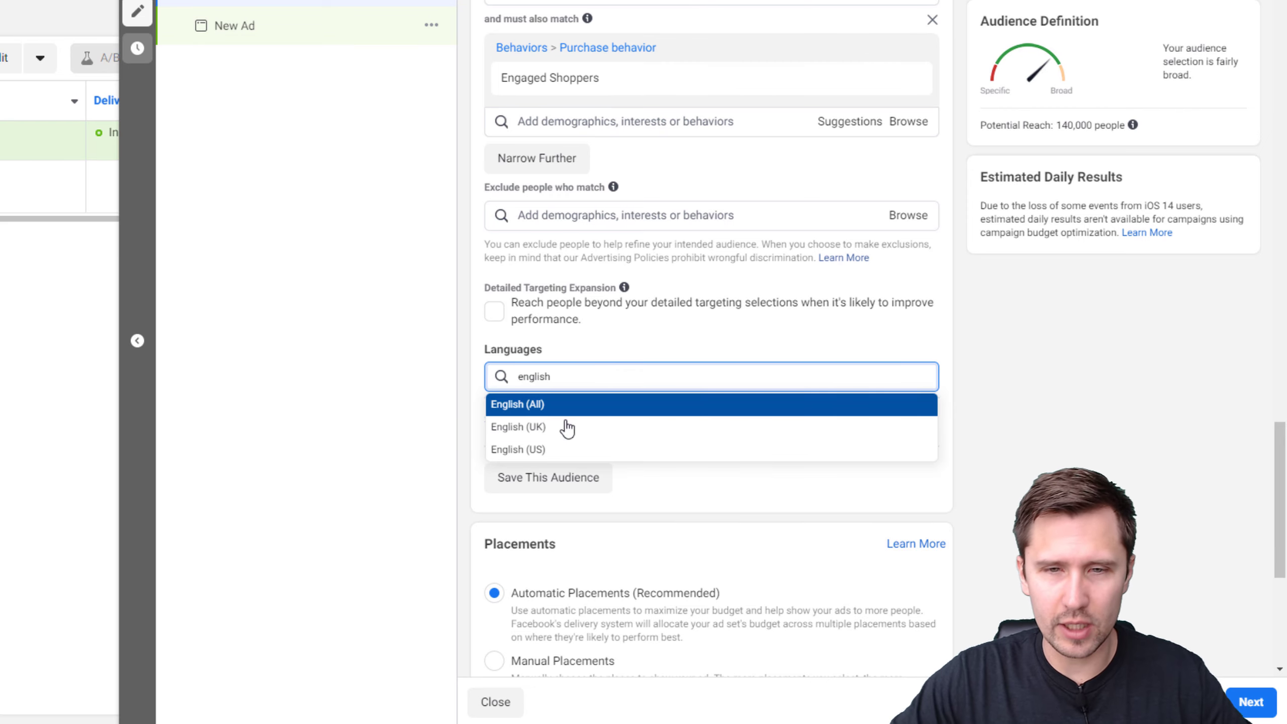
click(555, 409)
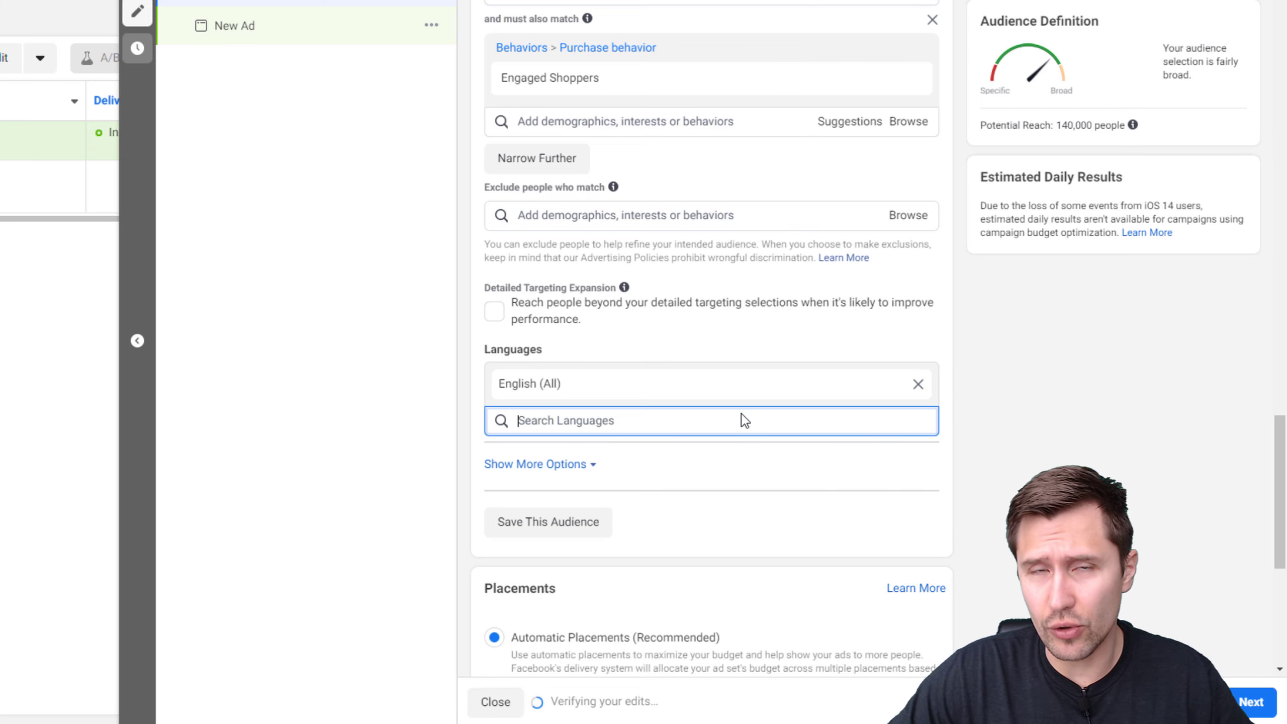
Step: Show the additional audience options and look through the available connection types without choosing any
scroll(797, 466, down, 1)
scroll(797, 466, down, 3)
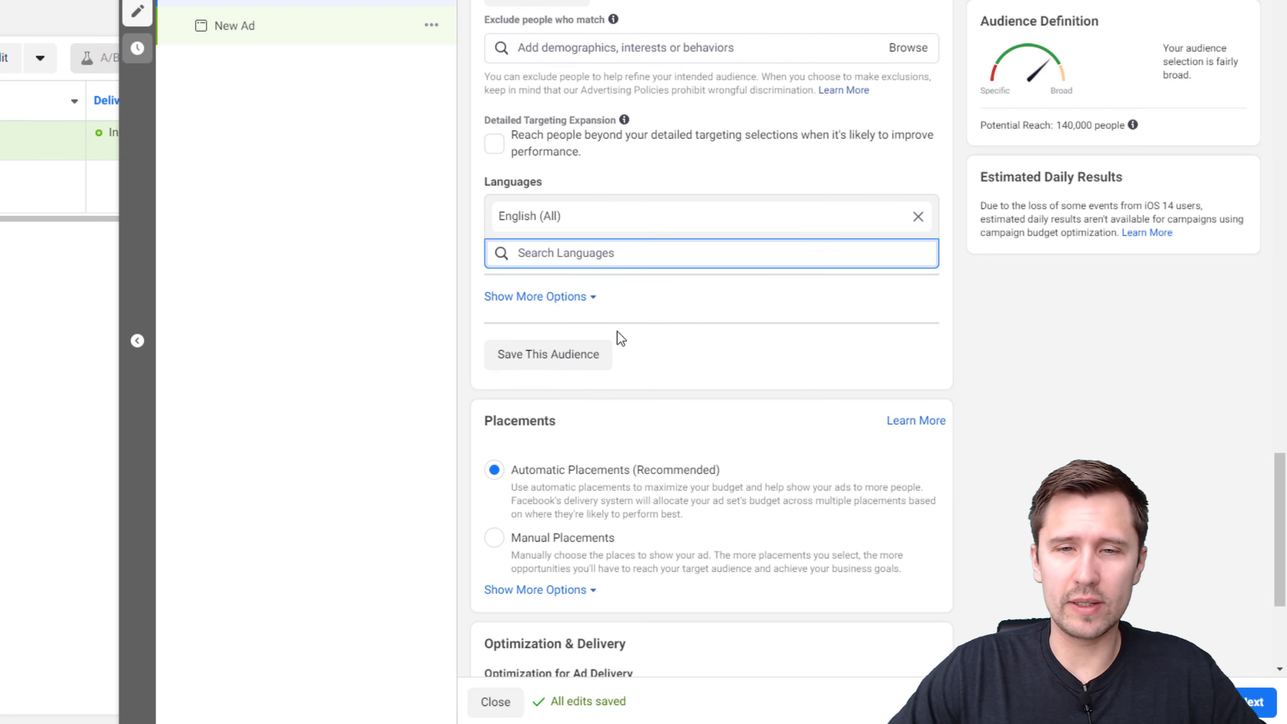
click(542, 298)
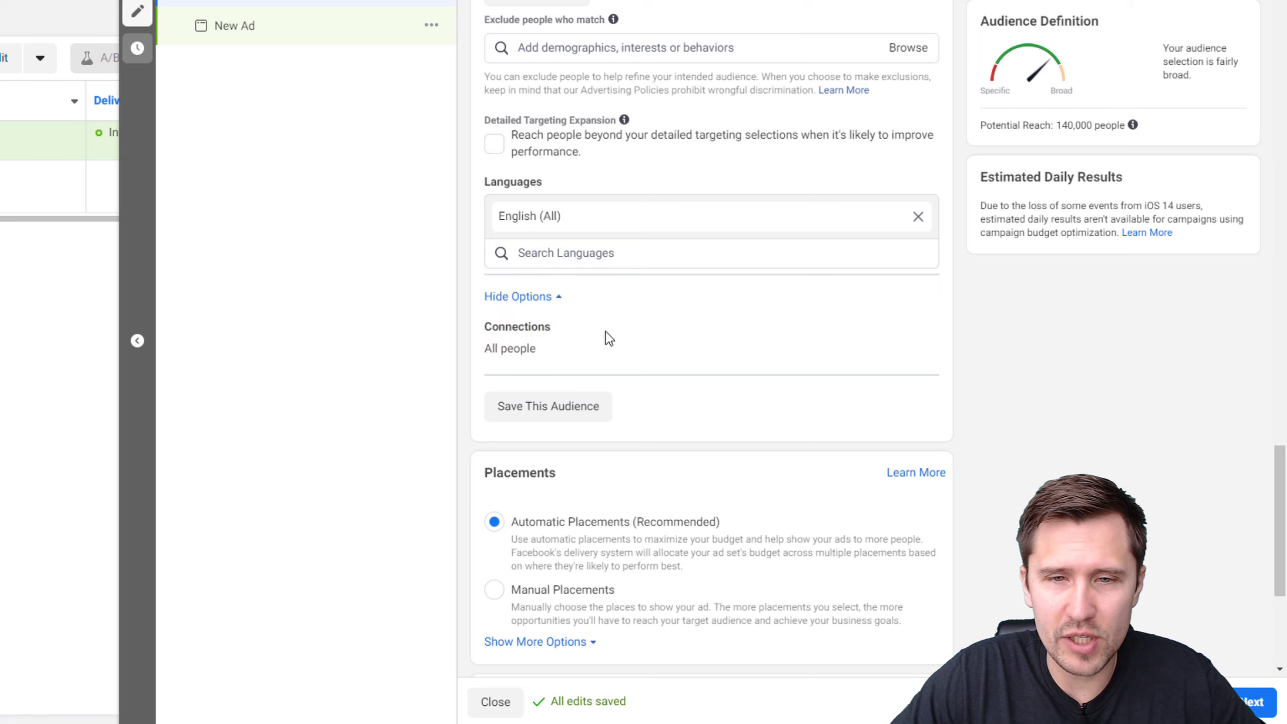
click(916, 329)
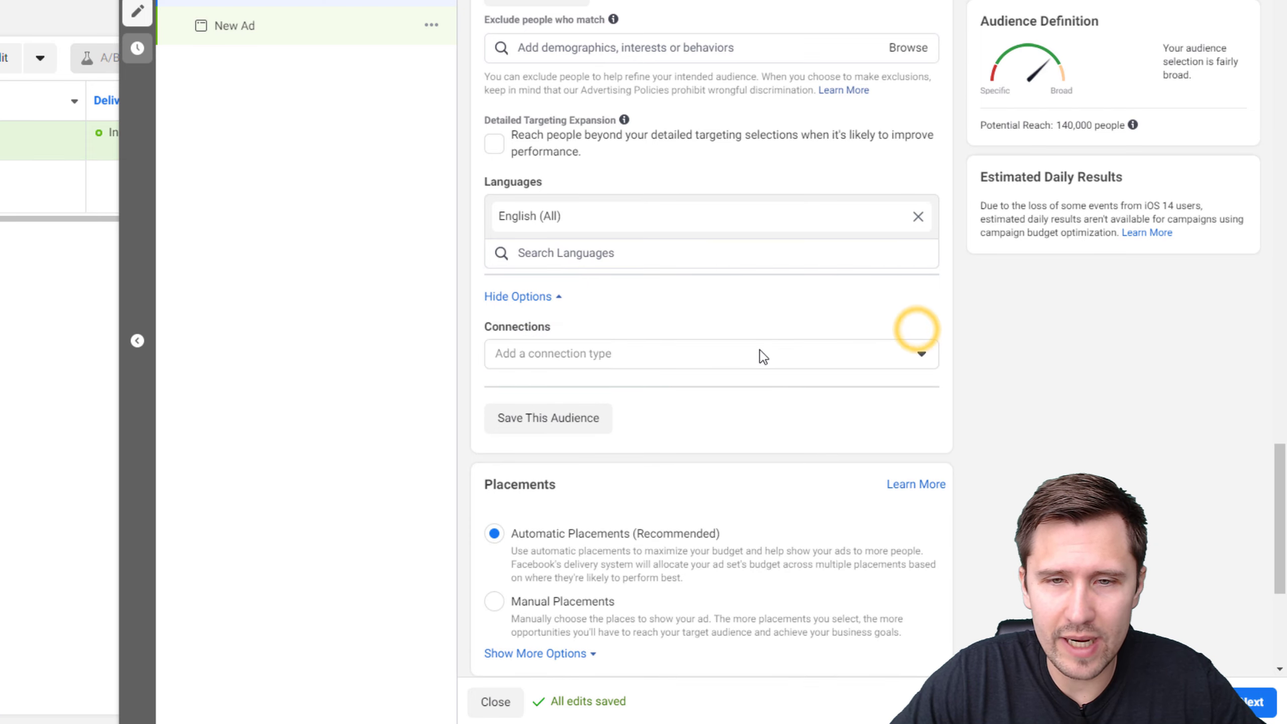
click(593, 353)
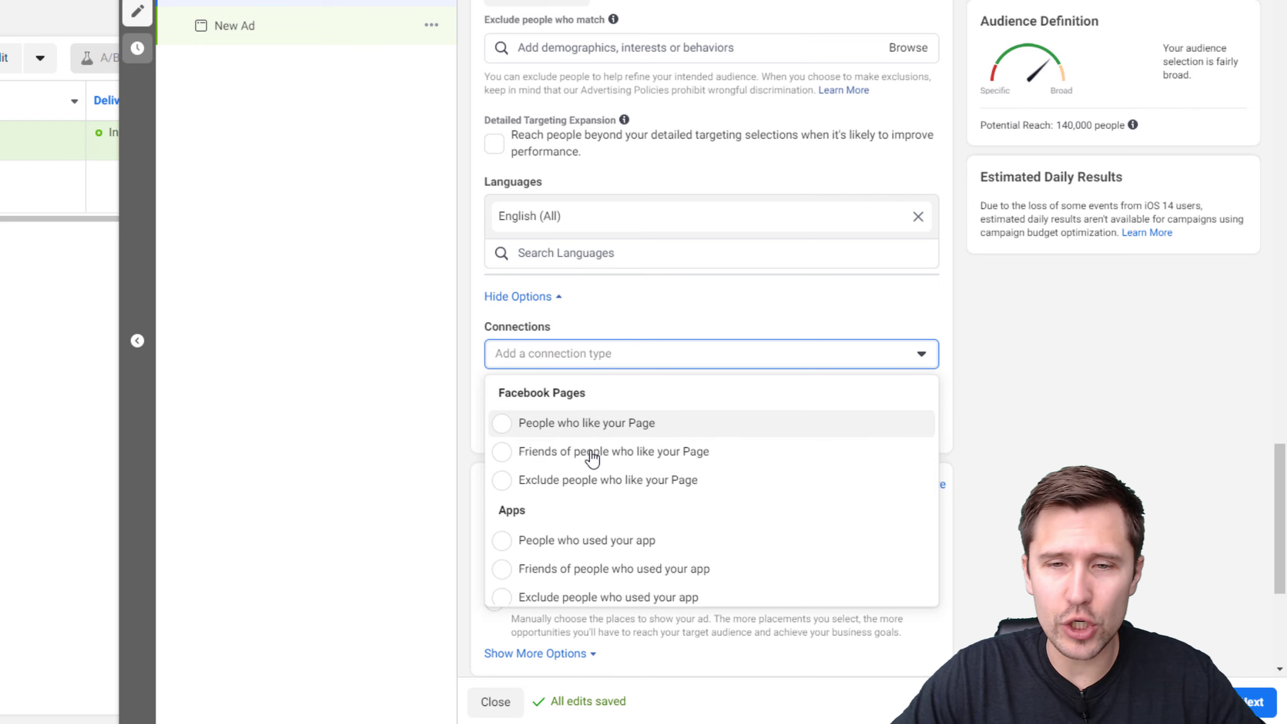
click(1066, 414)
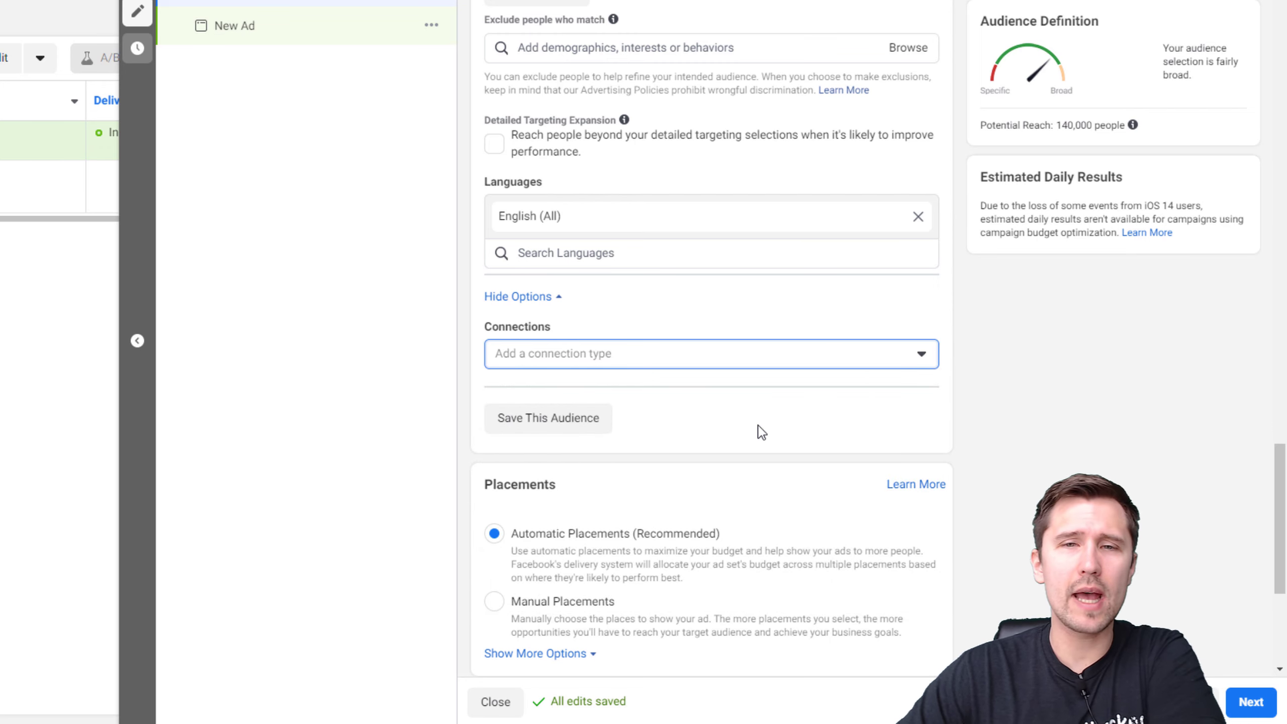
scroll(759, 434, up, 1)
scroll(754, 424, up, 5)
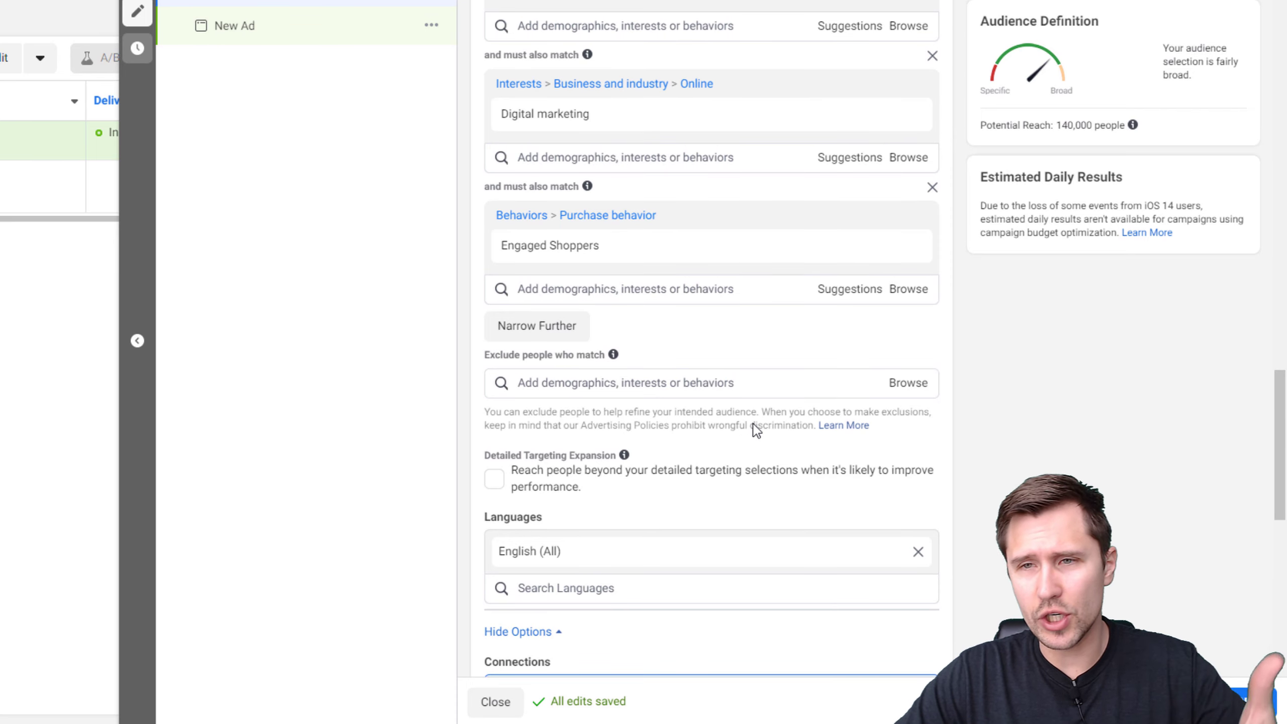
scroll(718, 454, down, 3)
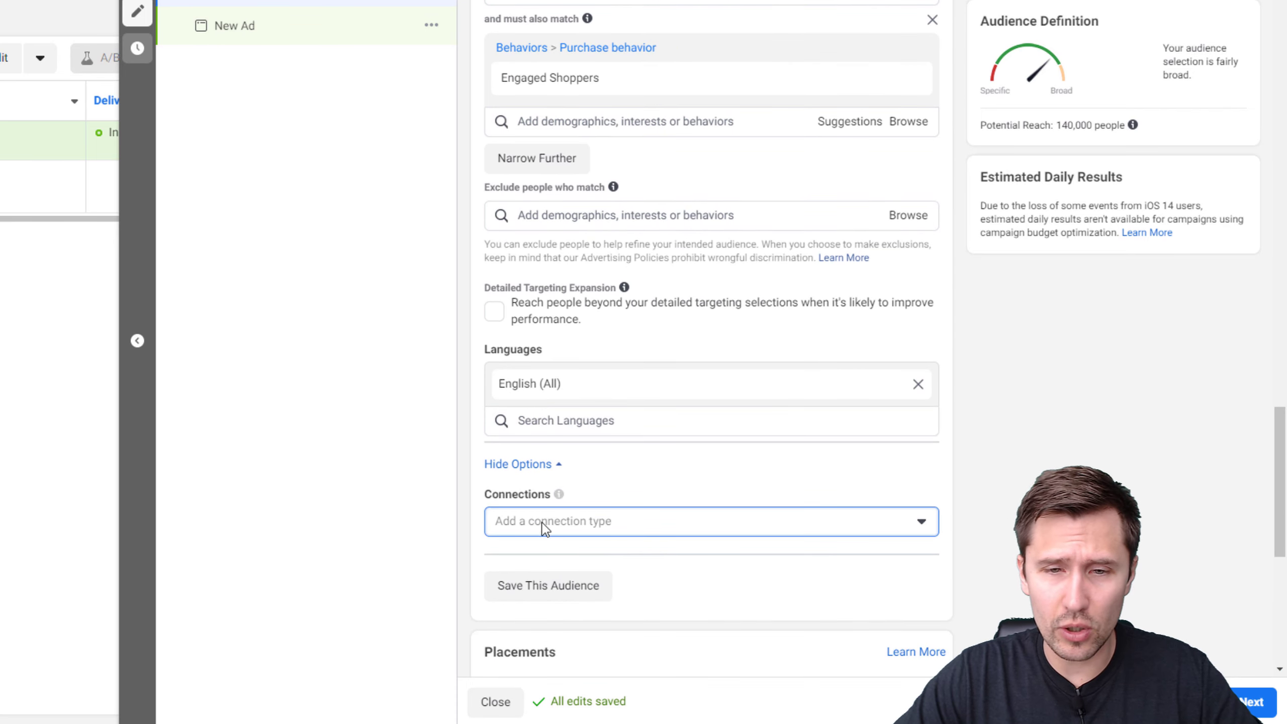
Step: Open the option to save this audience, check its targeting summary, and close it without saving
click(527, 598)
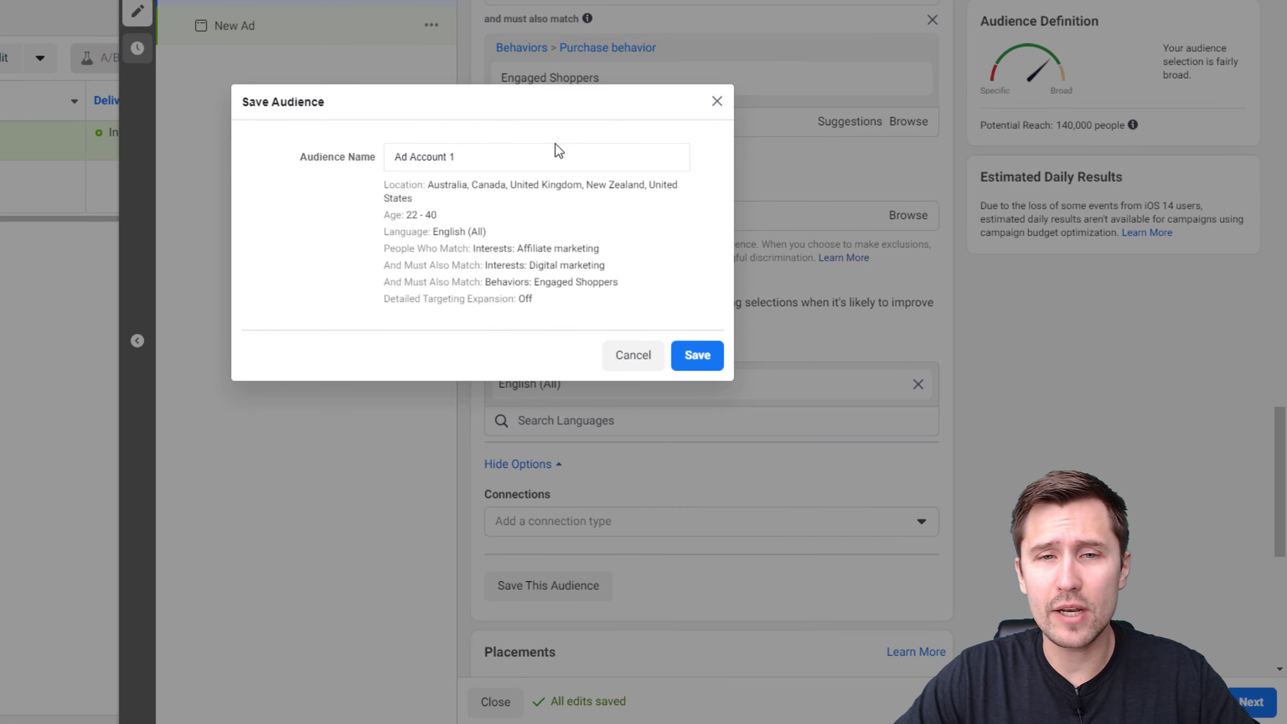
triple_click(474, 159)
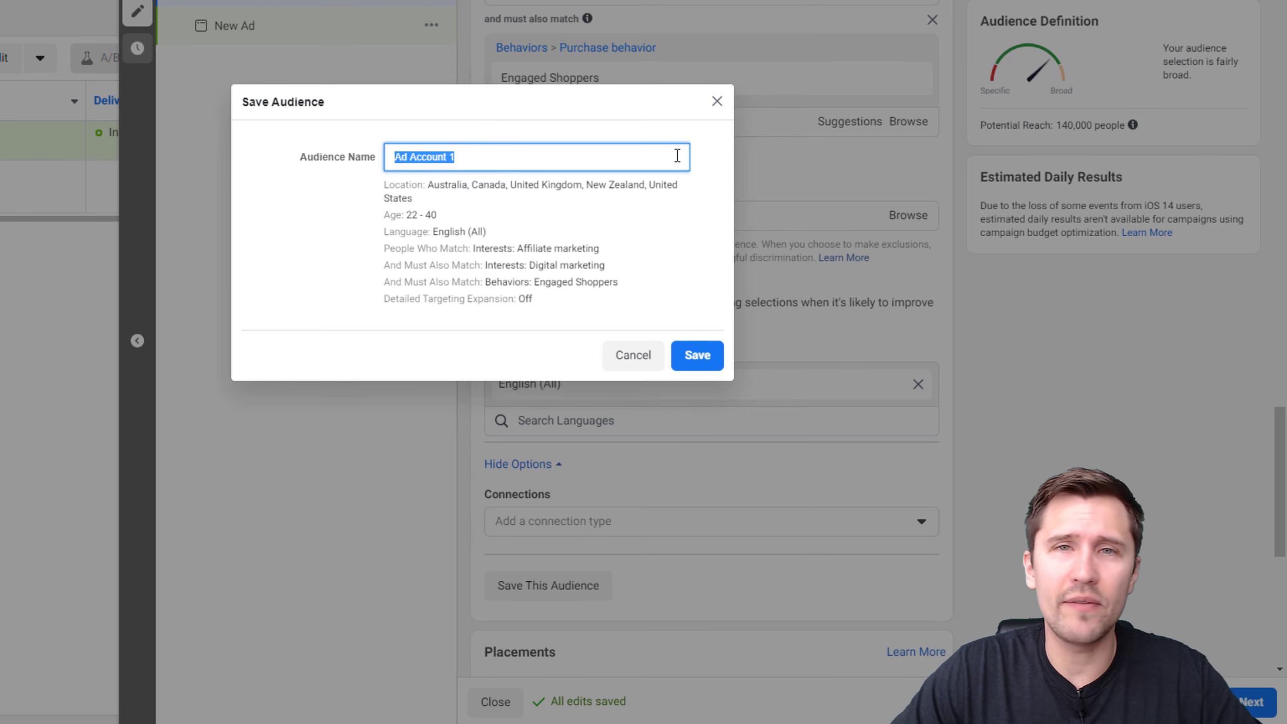
click(726, 100)
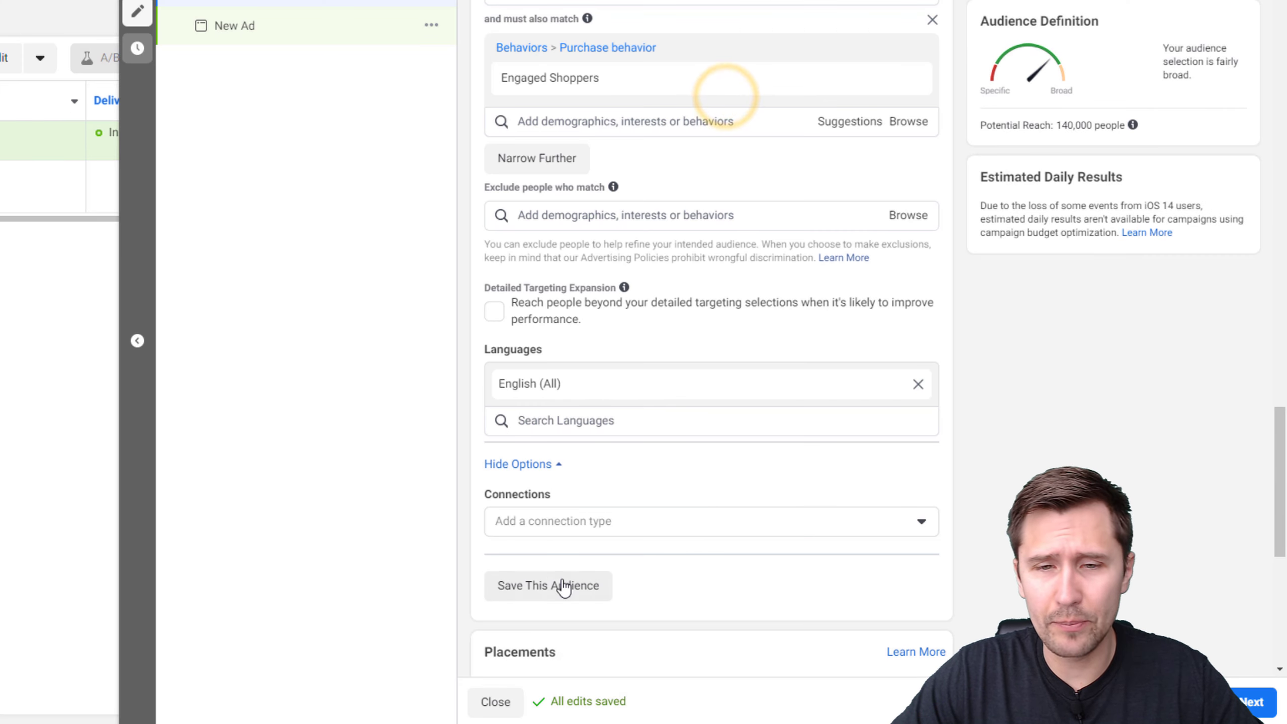
Step: Look through the existing custom audiences and the saved audiences available to the ad set without choosing any
scroll(687, 418, up, 1)
scroll(687, 418, up, 6)
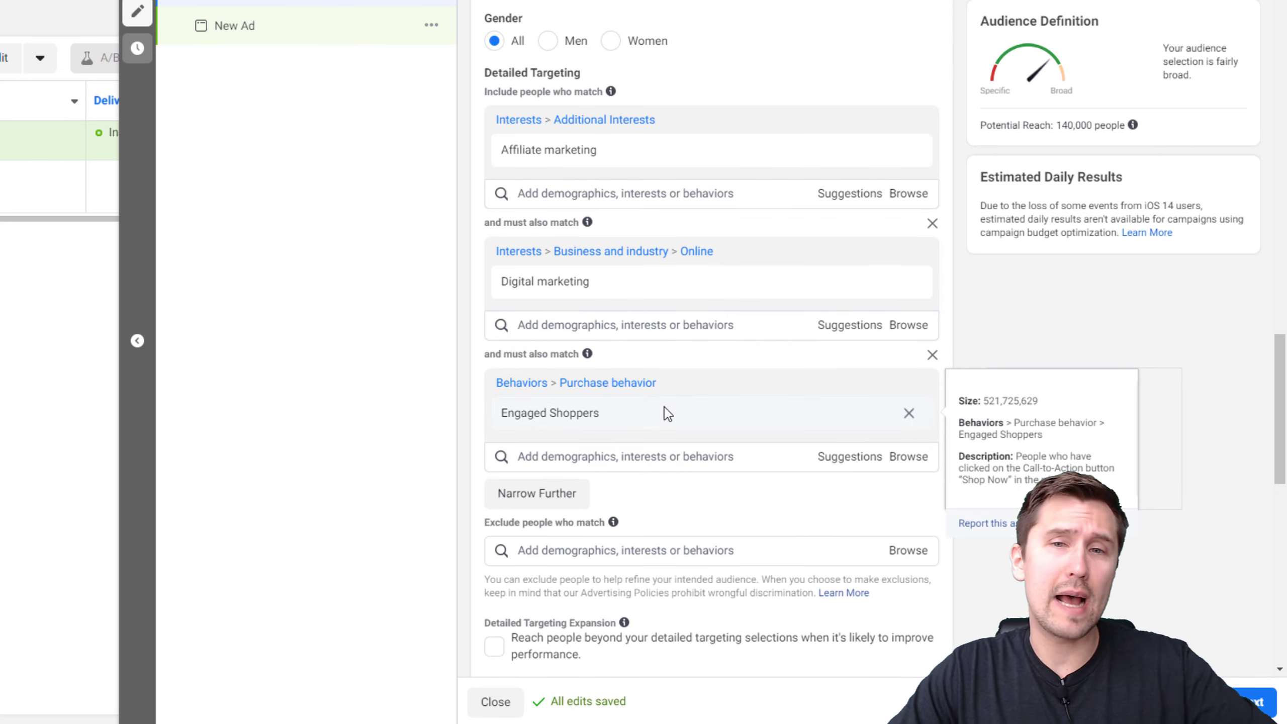
scroll(585, 324, up, 1)
scroll(587, 315, up, 15)
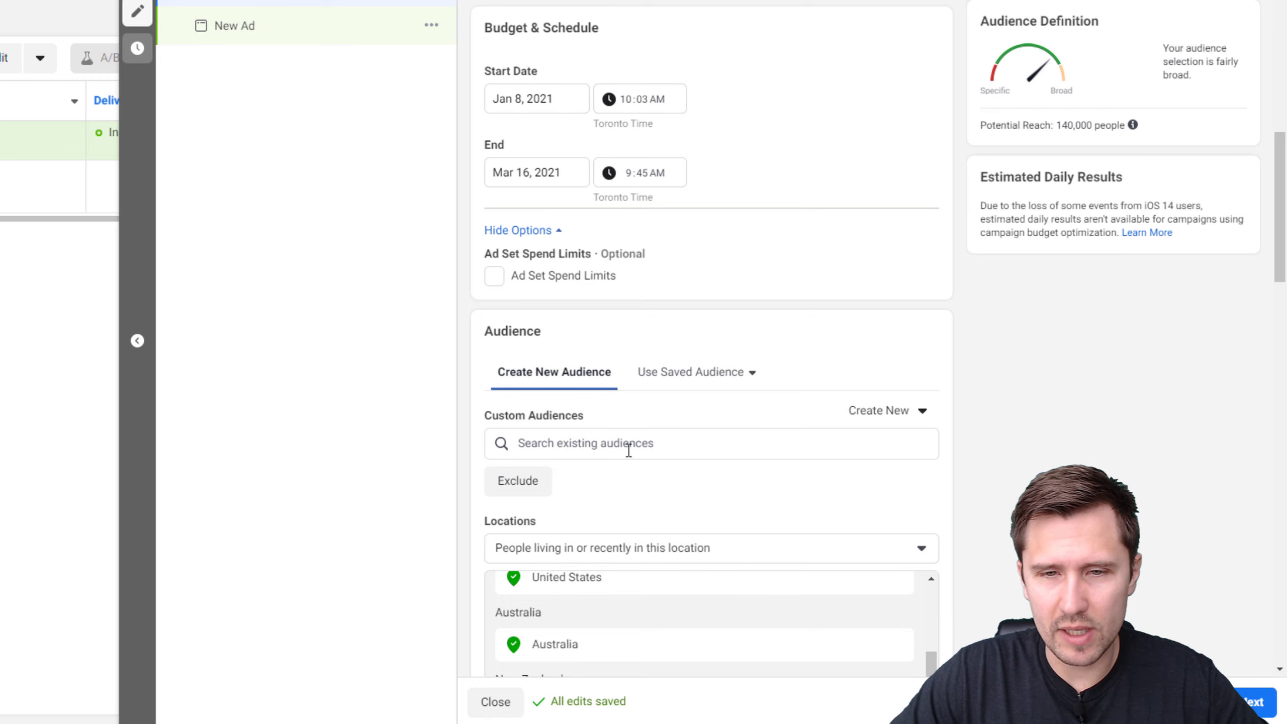
click(602, 442)
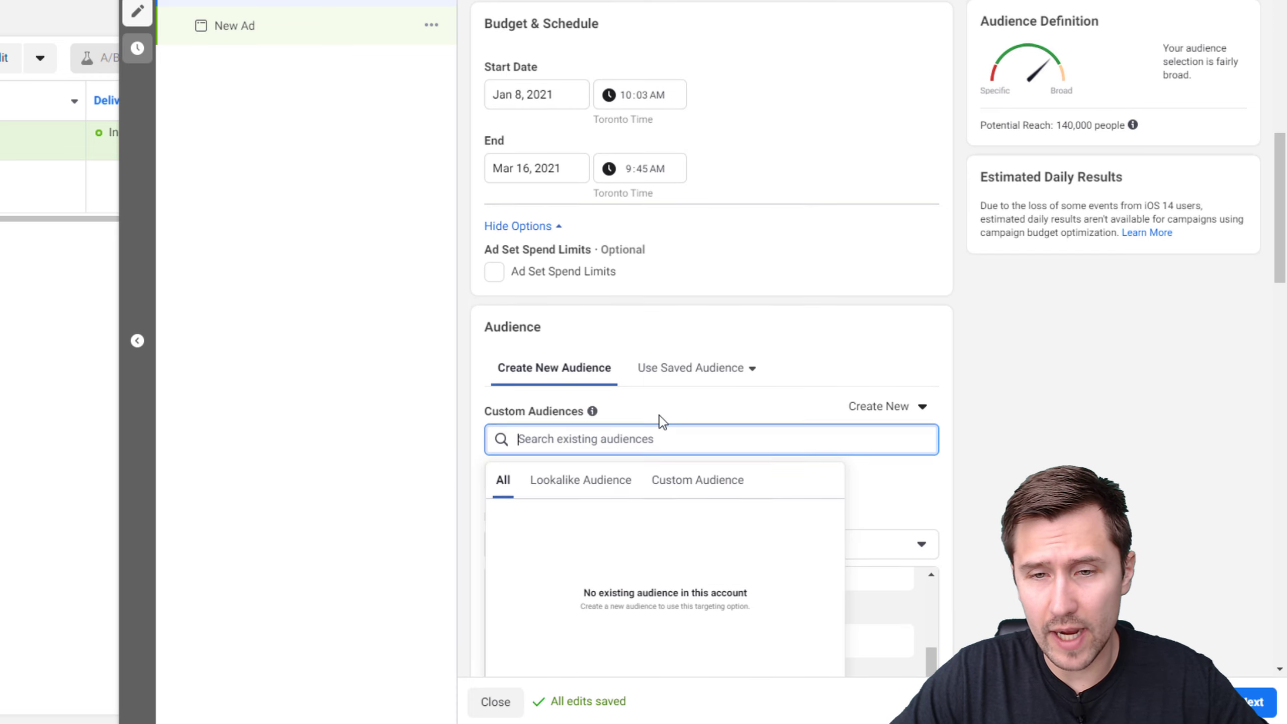
scroll(659, 415, down, 3)
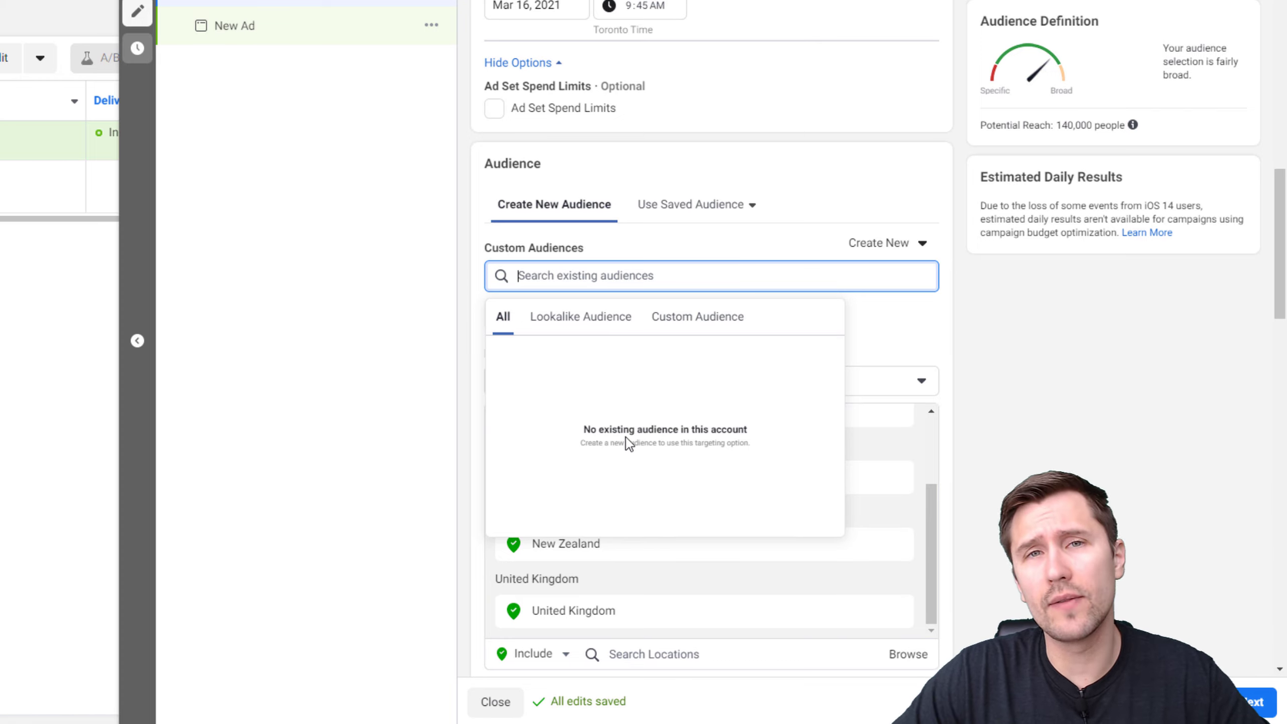
click(681, 327)
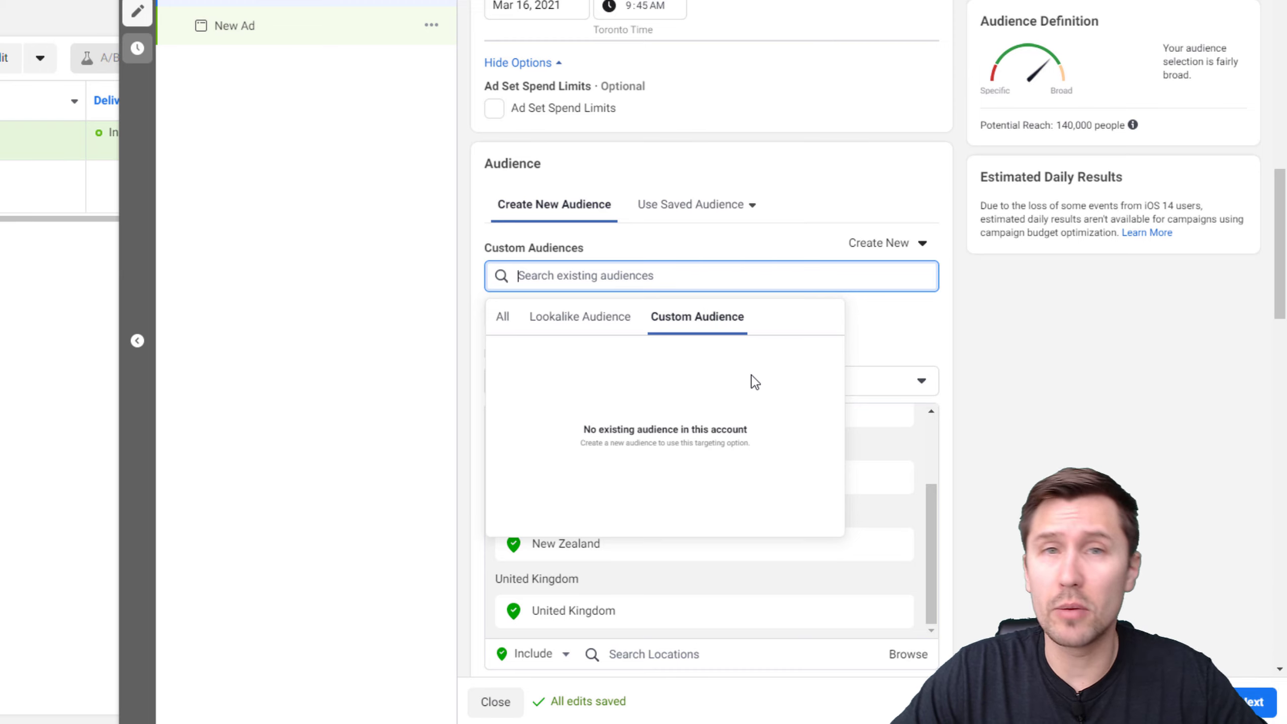
click(1131, 420)
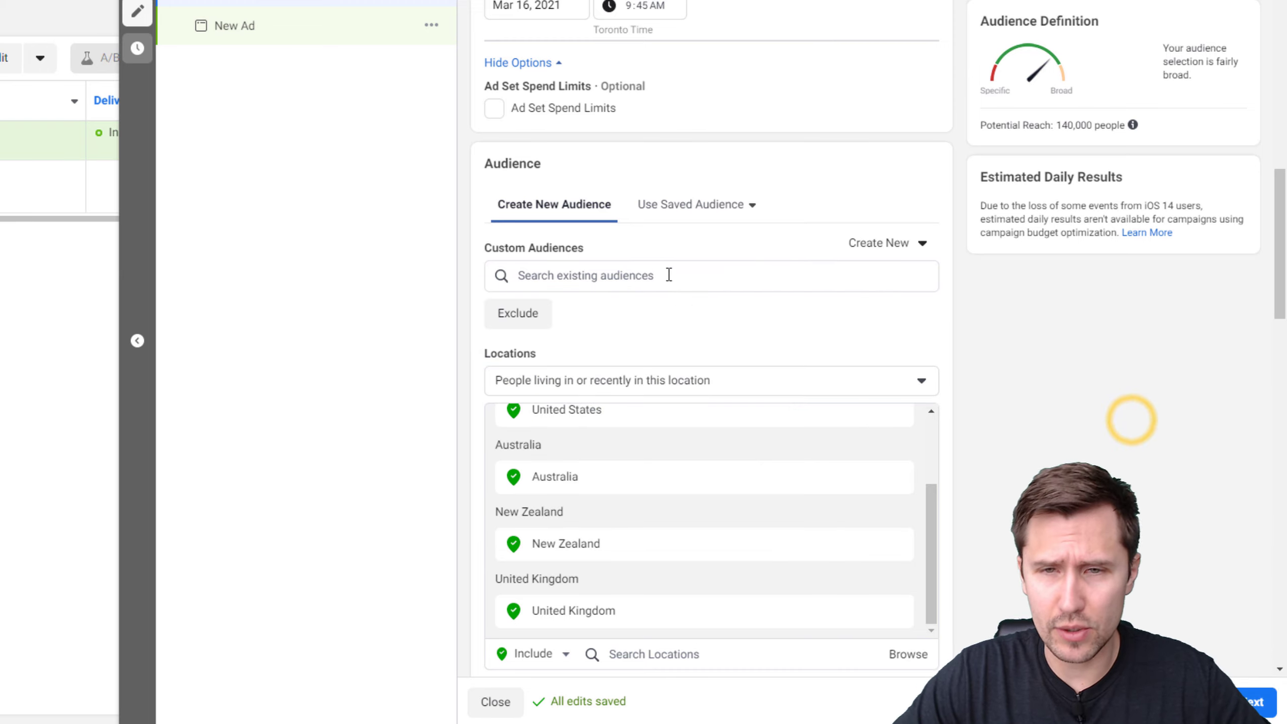
click(736, 203)
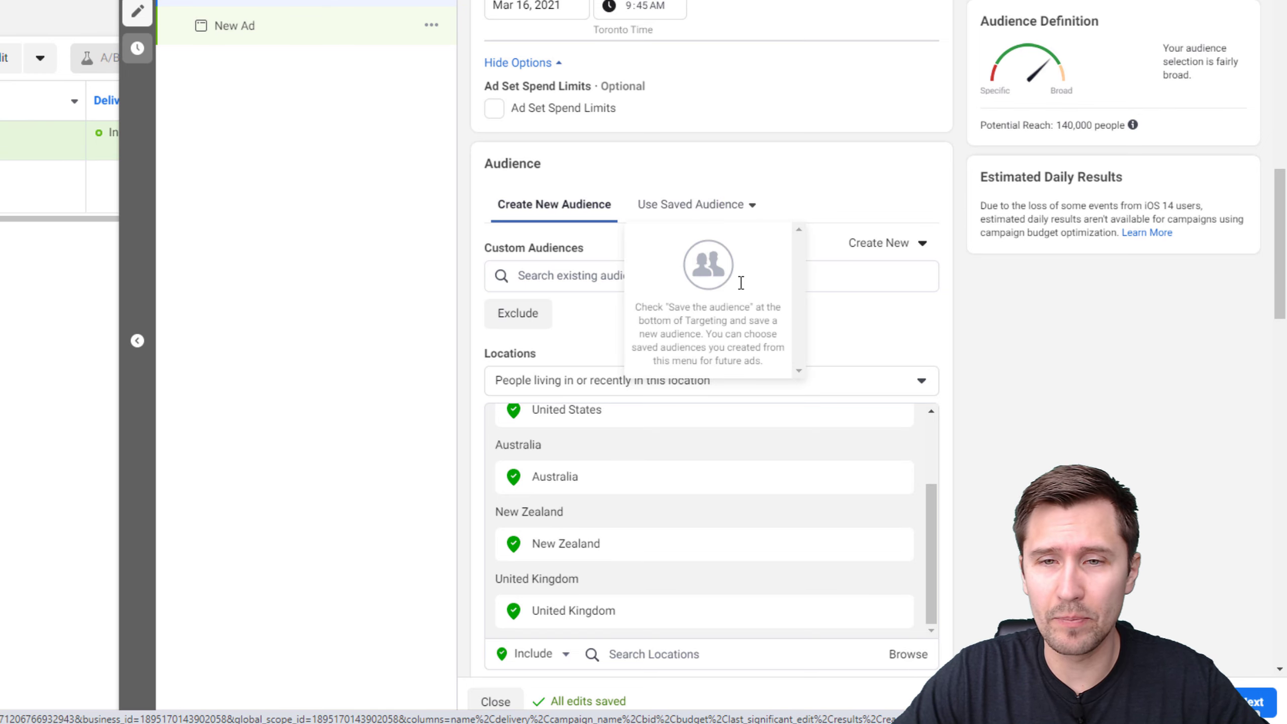
click(1030, 361)
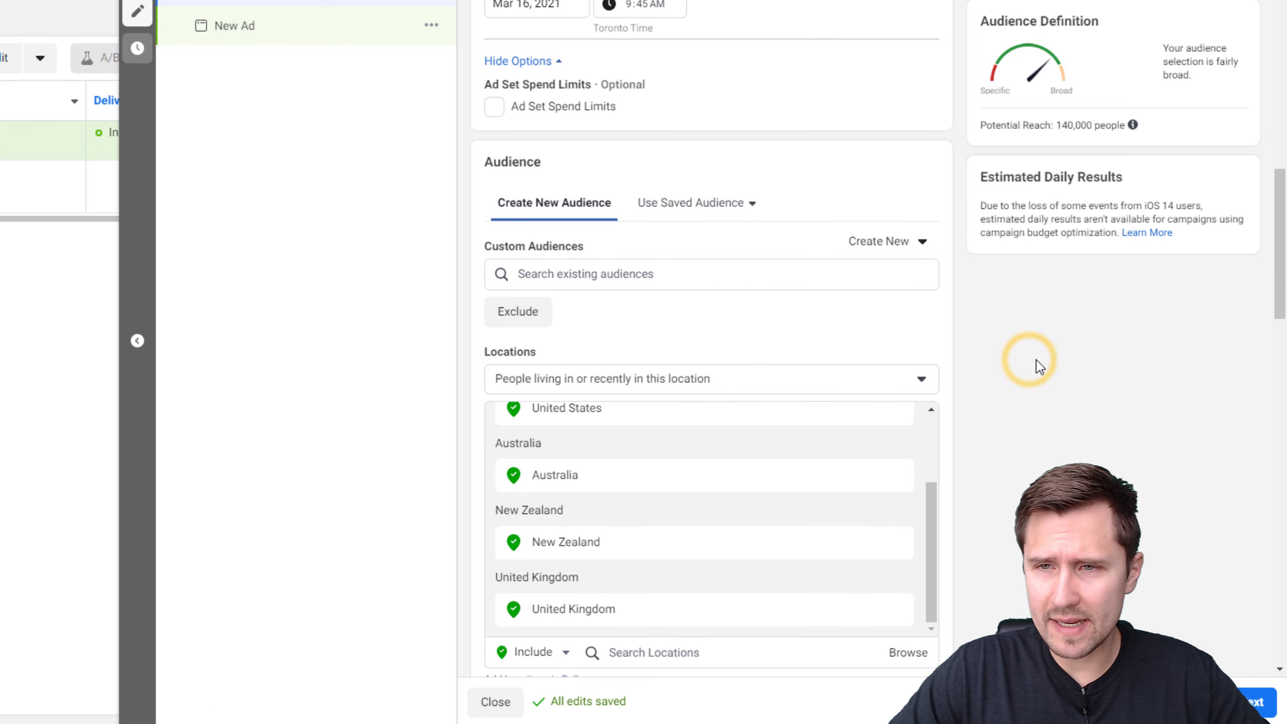
Step: Switch the ad set from automatic placements to Manual Placements
scroll(1036, 360, down, 10)
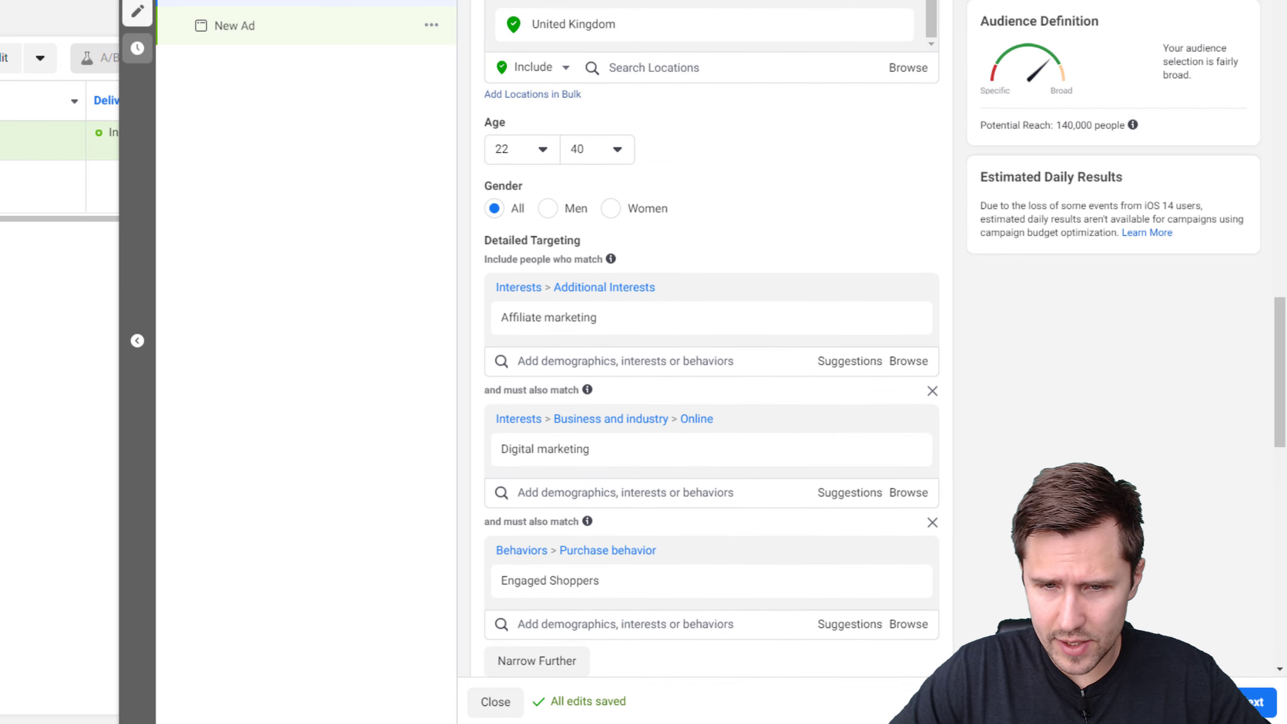
scroll(964, 482, down, 10)
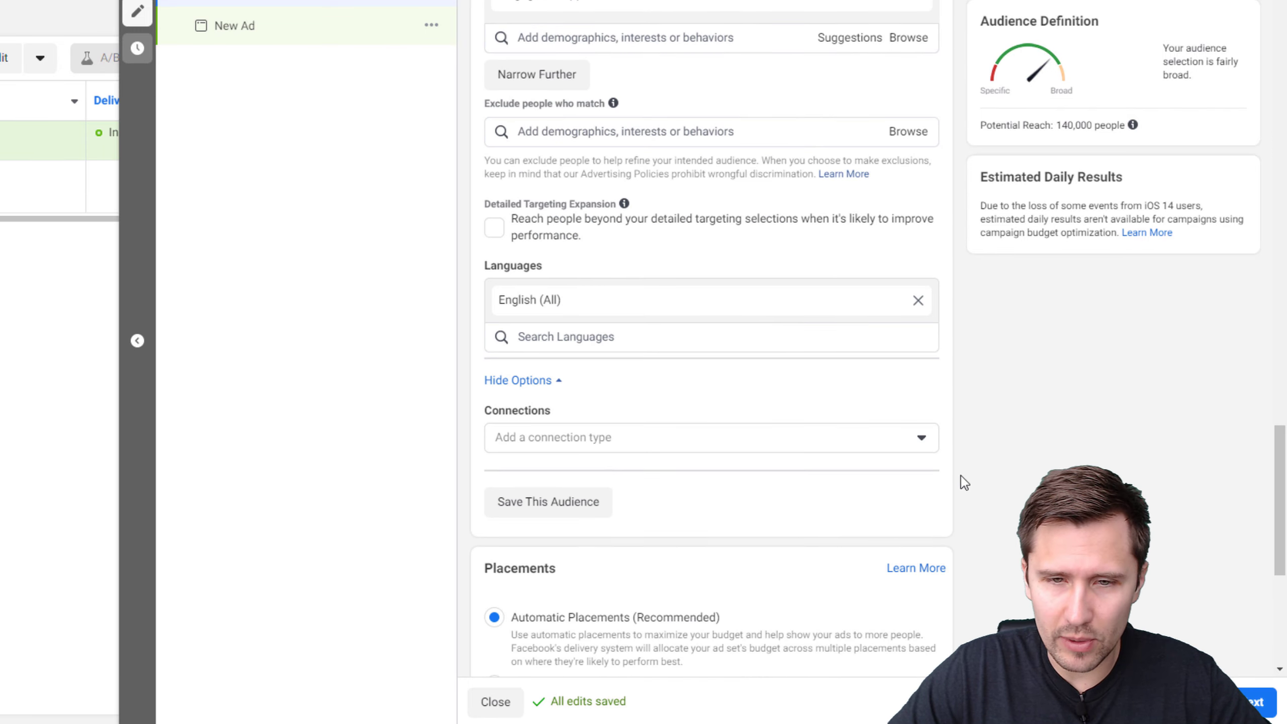
scroll(961, 477, down, 3)
scroll(711, 354, down, 2)
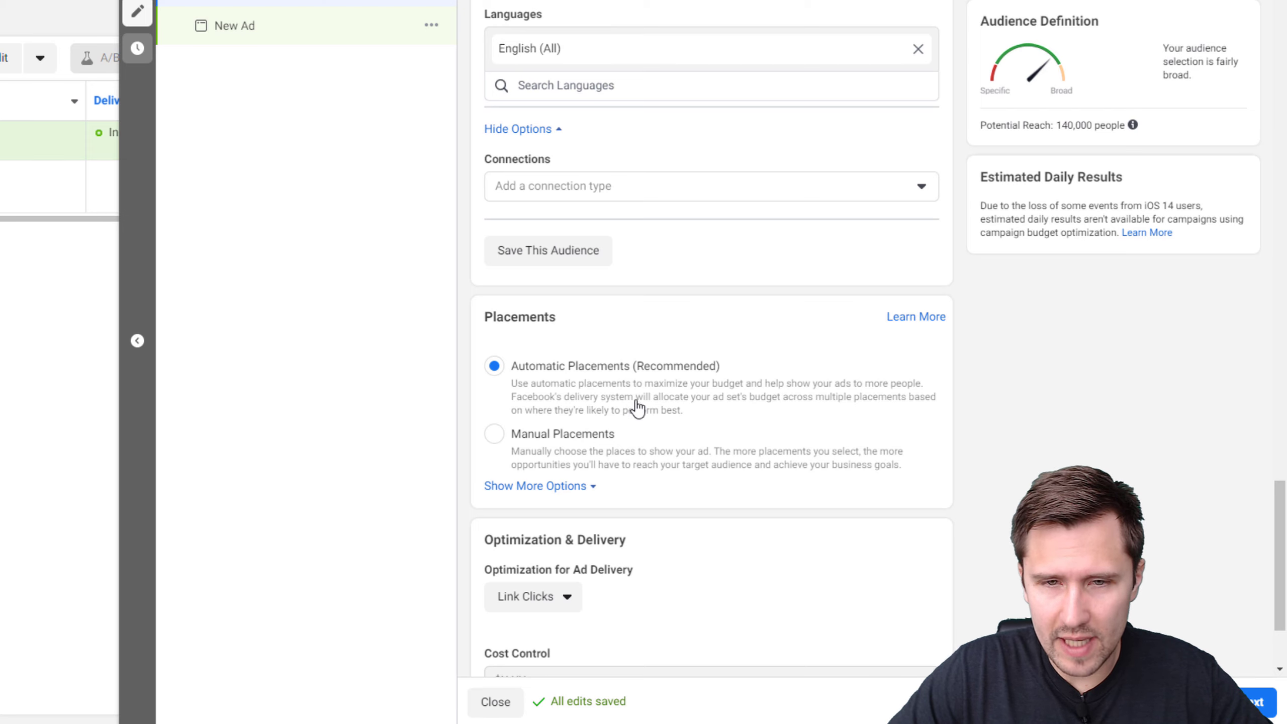
scroll(985, 436, down, 2)
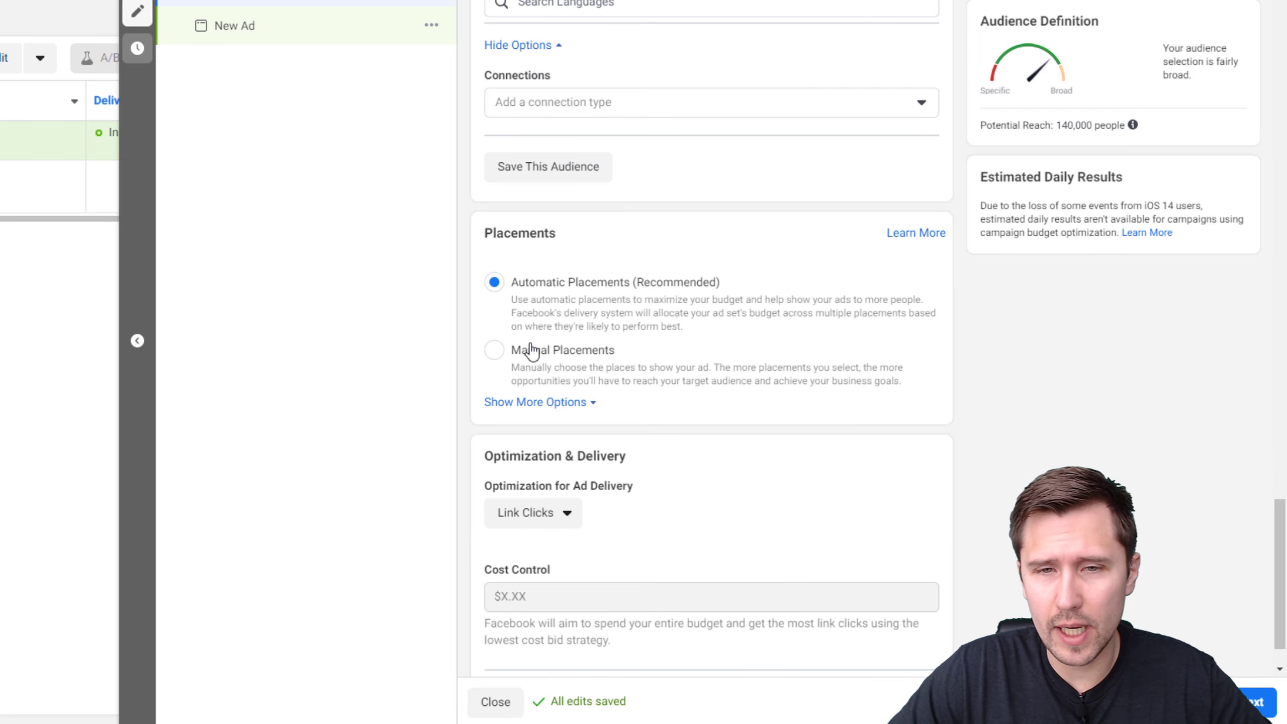
click(560, 361)
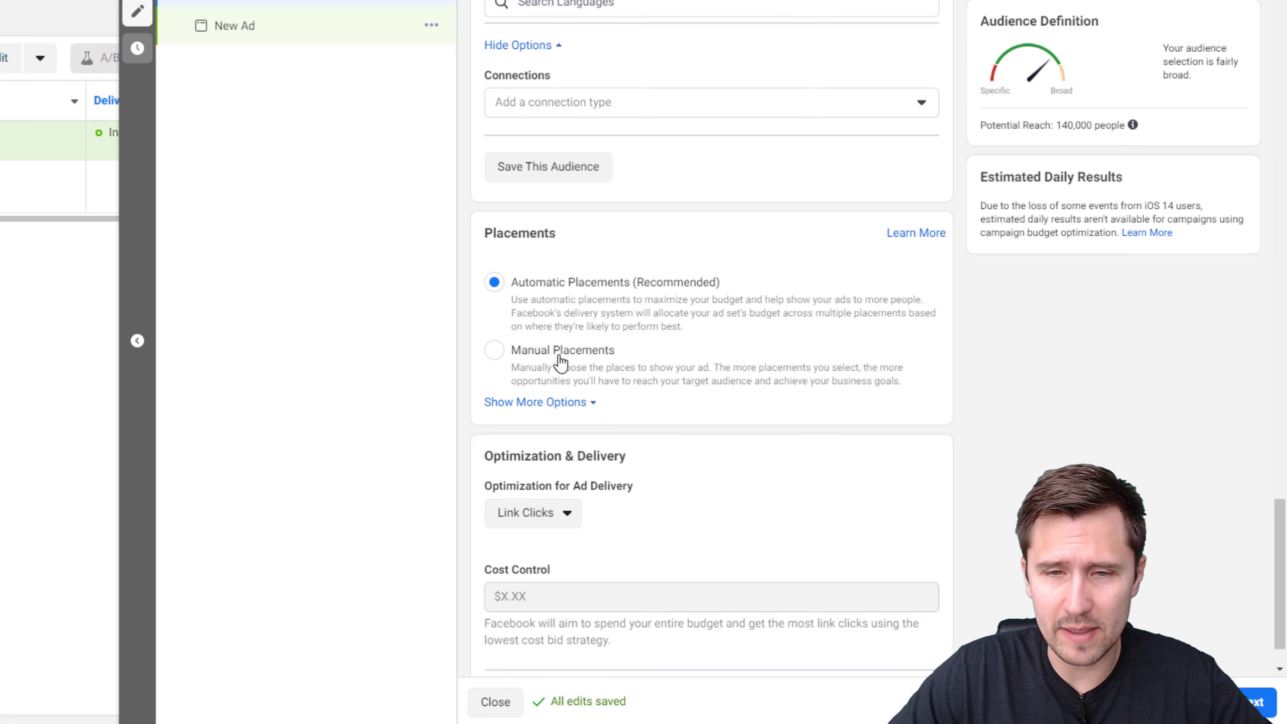
click(573, 352)
Step: Exclude the Stories, In-Stream and Search groups from the ad set's manual placements
scroll(597, 379, down, 4)
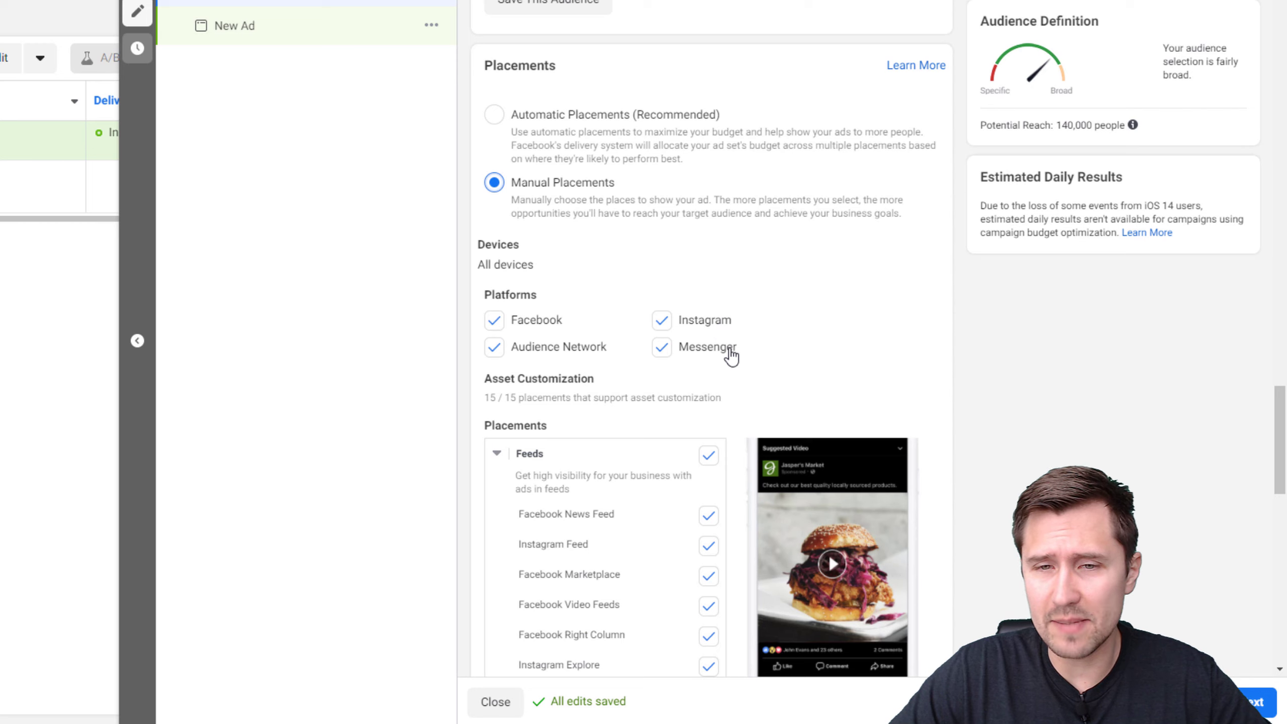
scroll(1062, 382, down, 4)
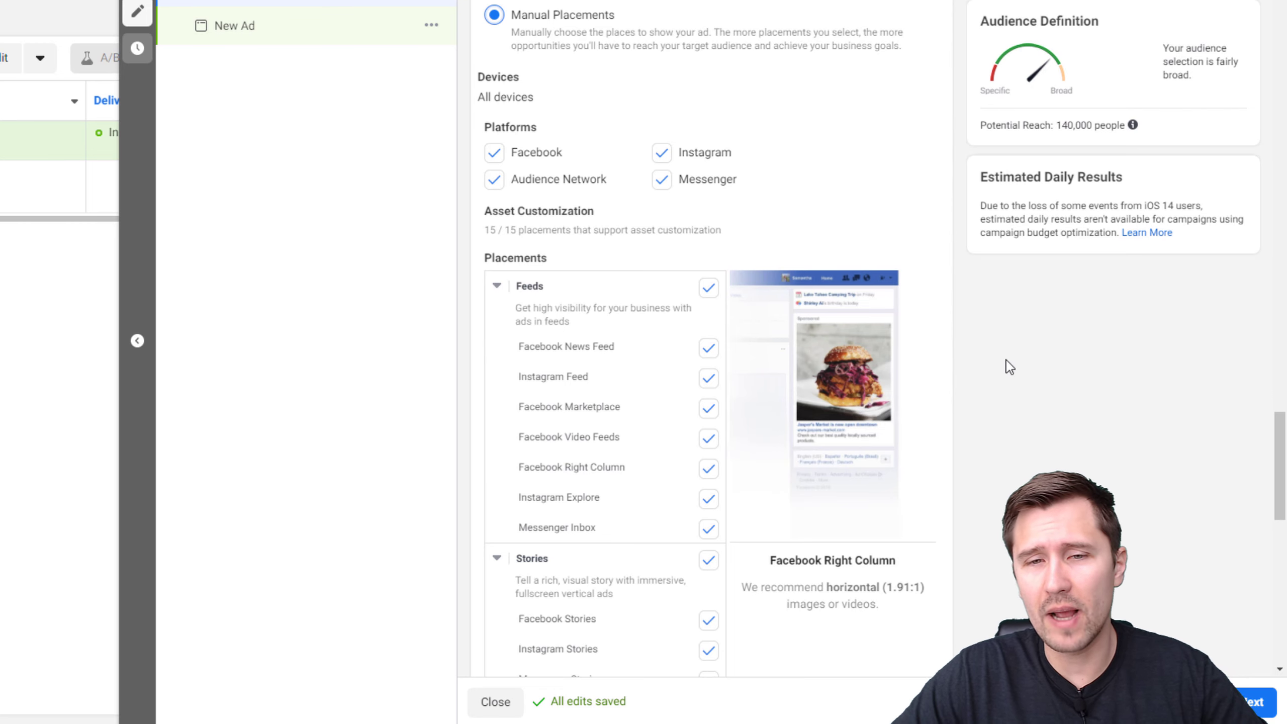
scroll(1073, 382, down, 2)
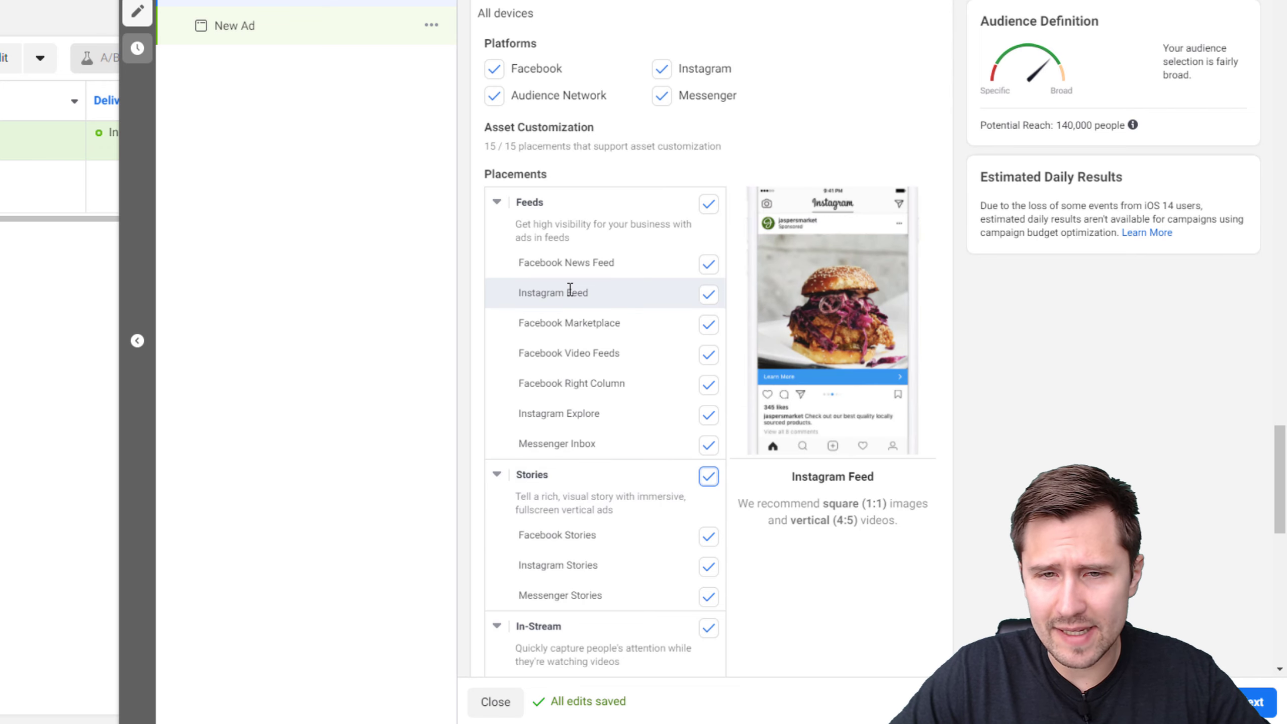
click(708, 476)
scroll(756, 567, down, 2)
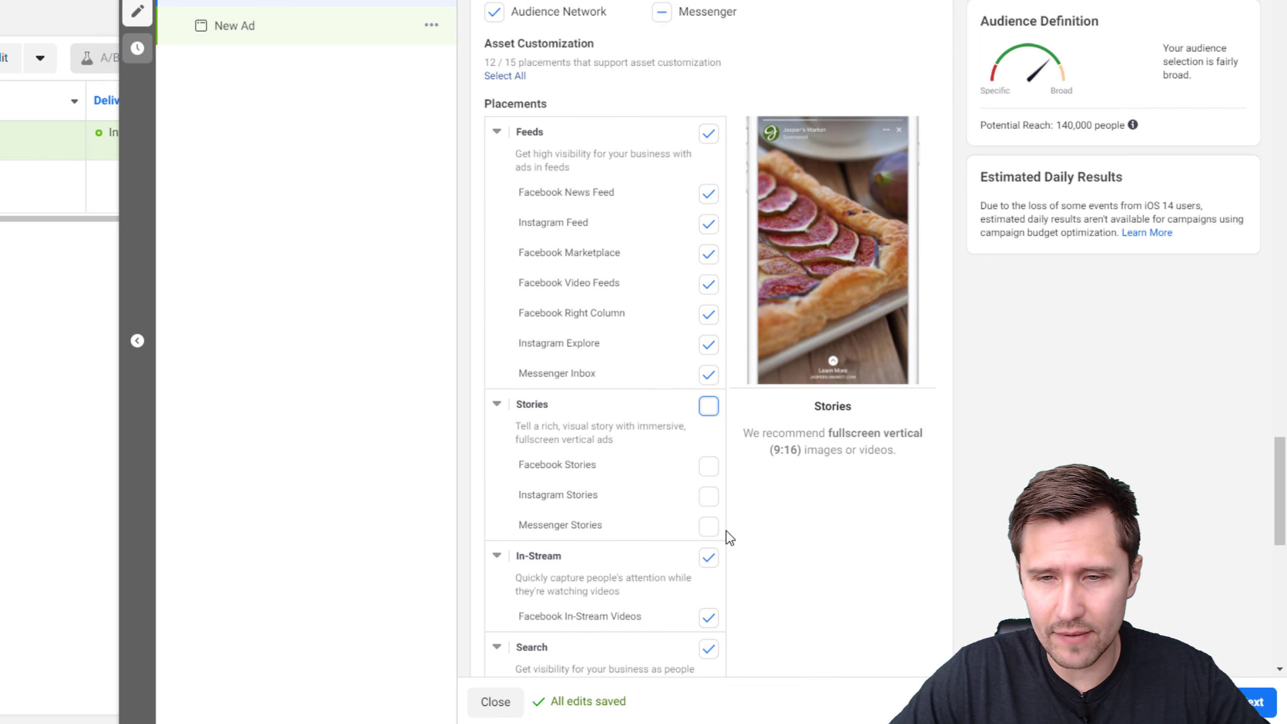
click(708, 554)
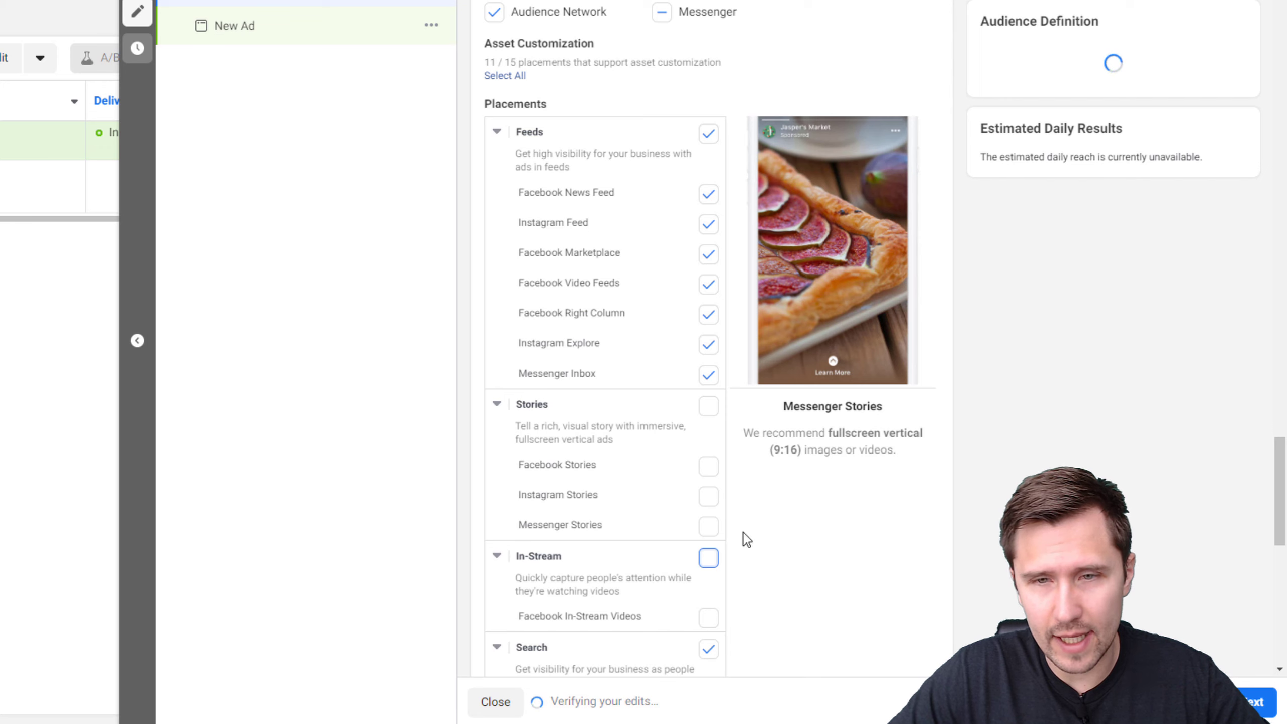
scroll(761, 560, down, 2)
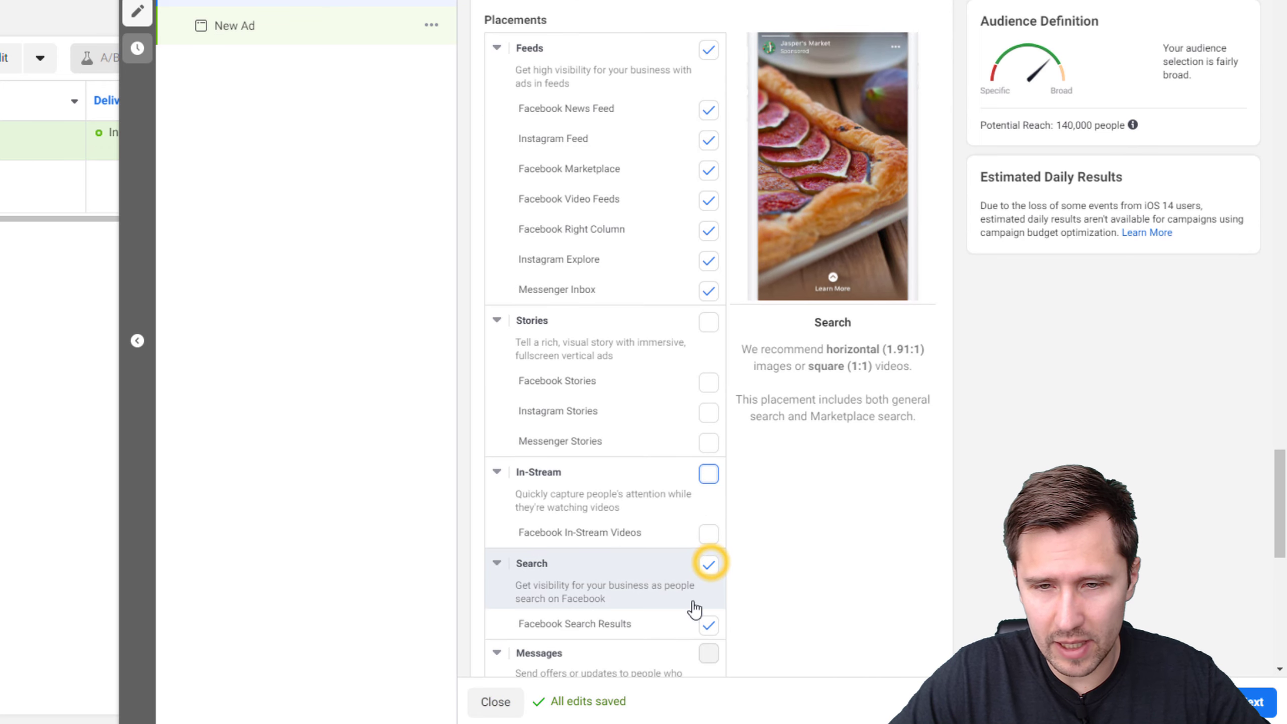
click(709, 564)
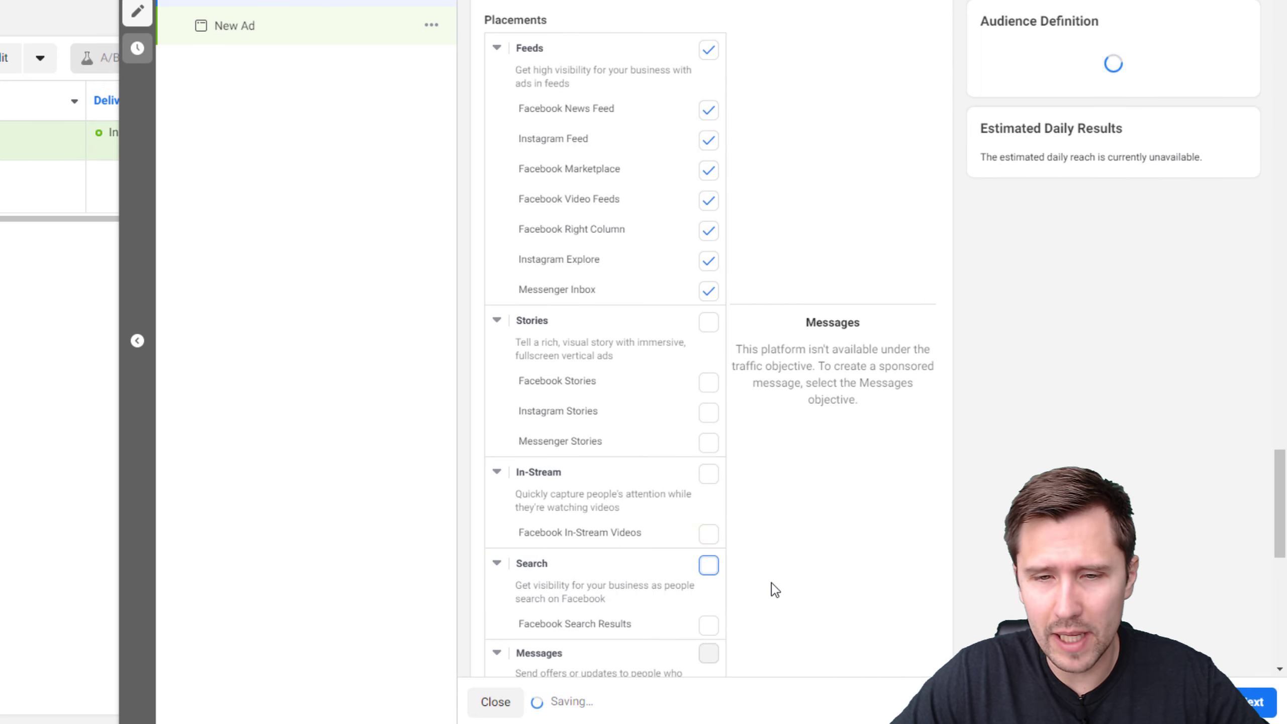
Step: Exclude the In-Article and Apps and Sites groups from the manual placements
scroll(775, 586, down, 2)
scroll(775, 588, down, 2)
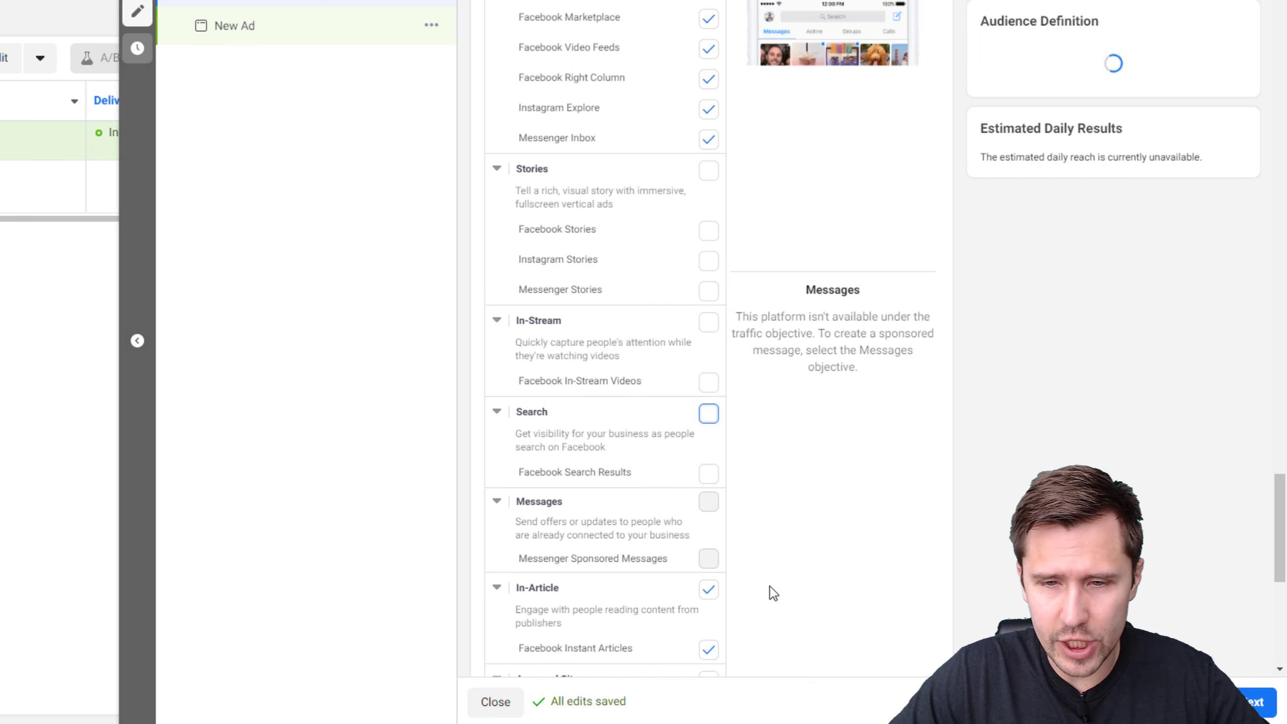
click(709, 572)
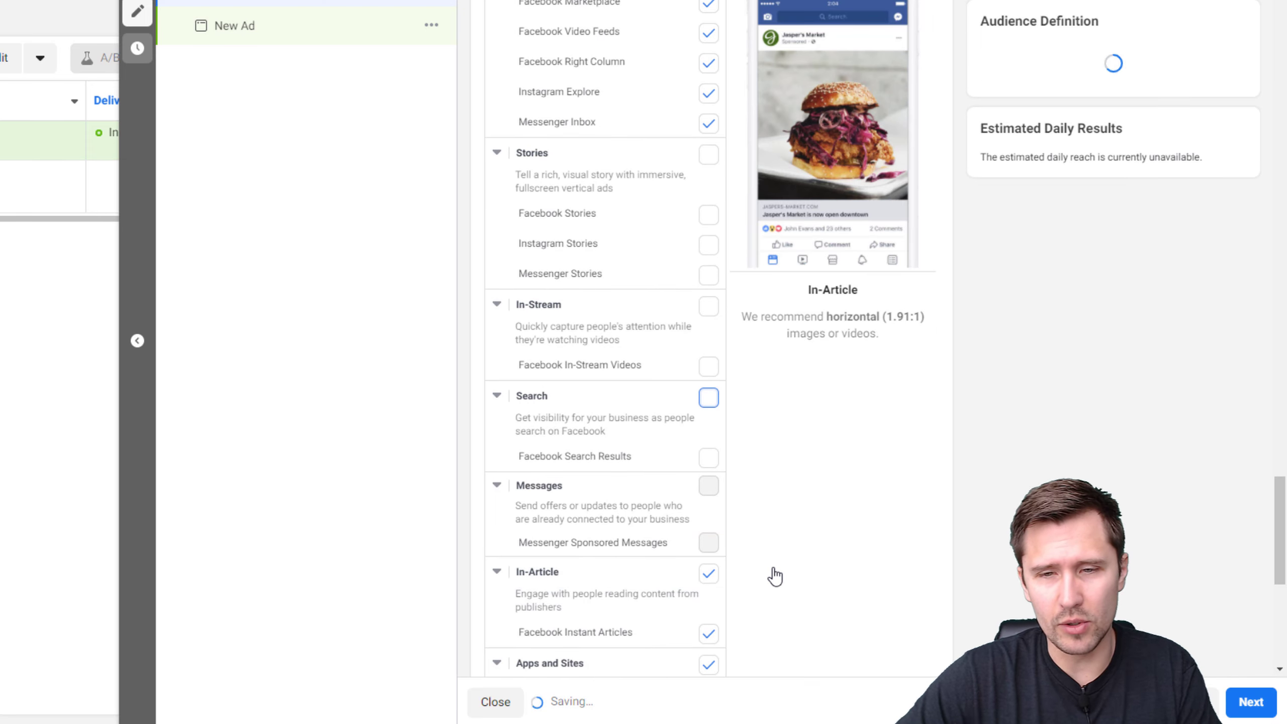
scroll(776, 577, down, 2)
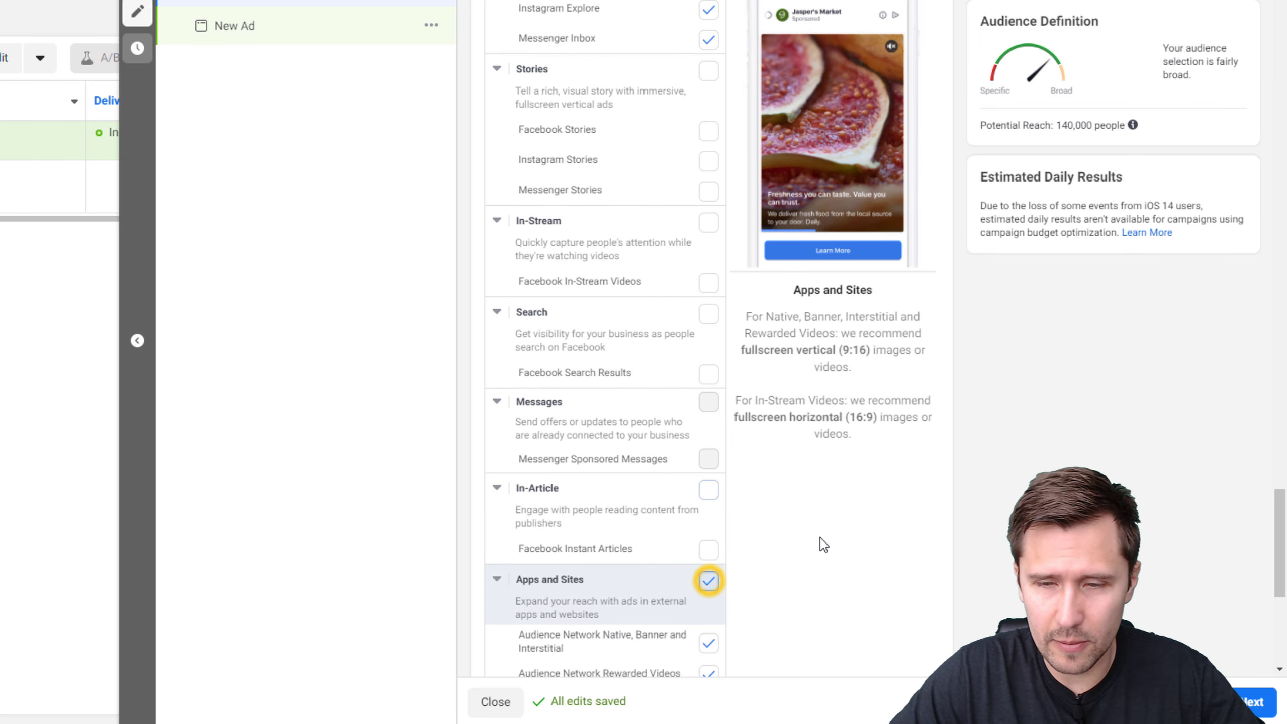
scroll(831, 553, down, 5)
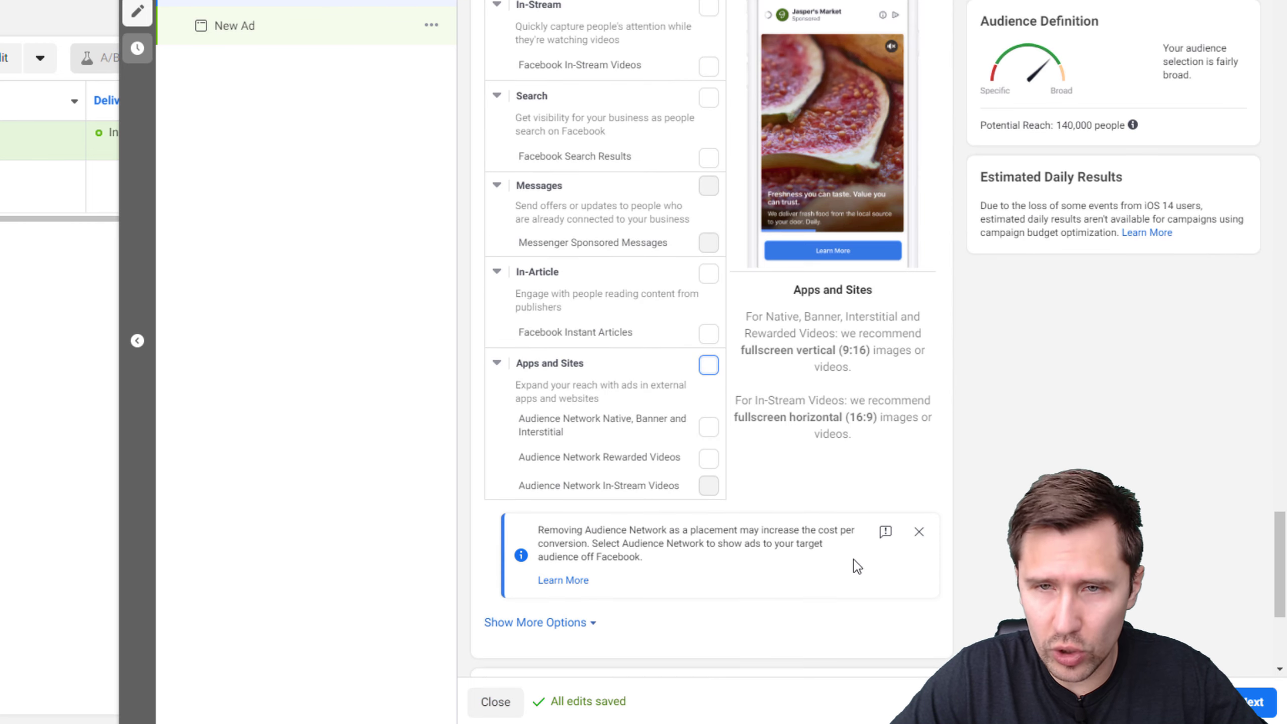
Step: Deselect every placement in the Feeds group except Facebook News Feed, including Instagram Feed, Facebook Marketplace, Instagram Explore and Messenger Inbox
scroll(856, 566, up, 10)
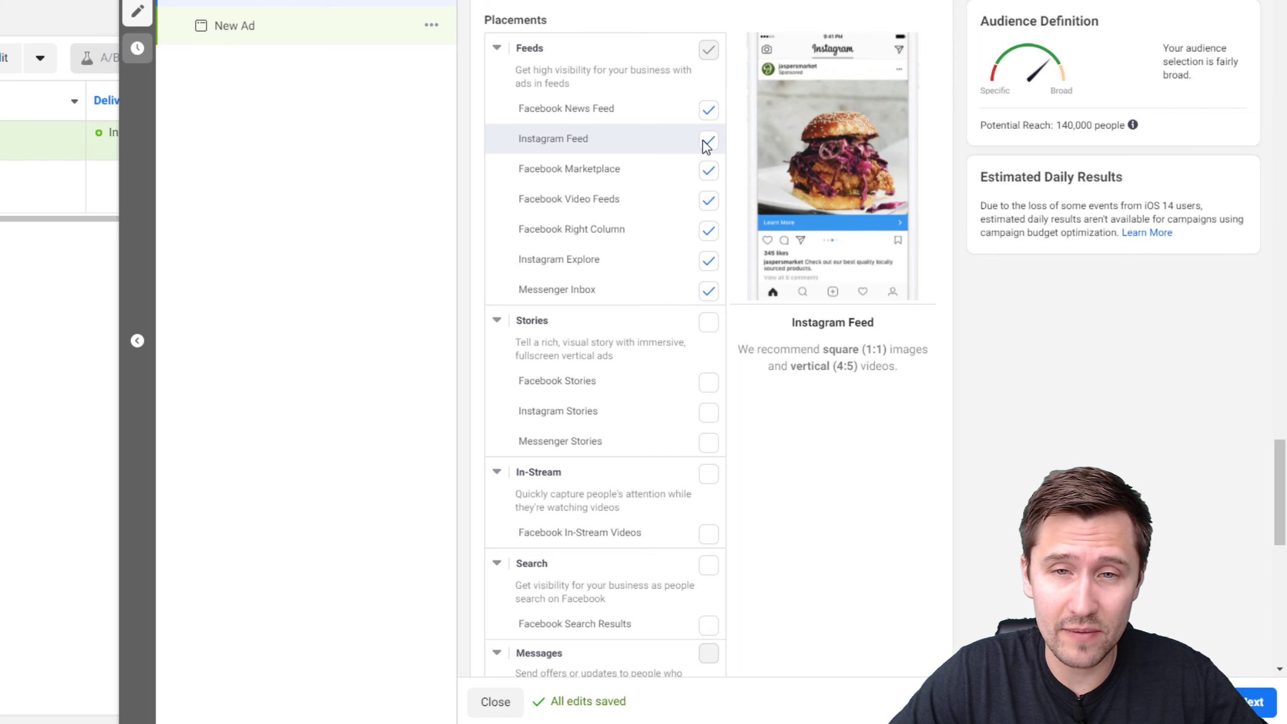
click(709, 172)
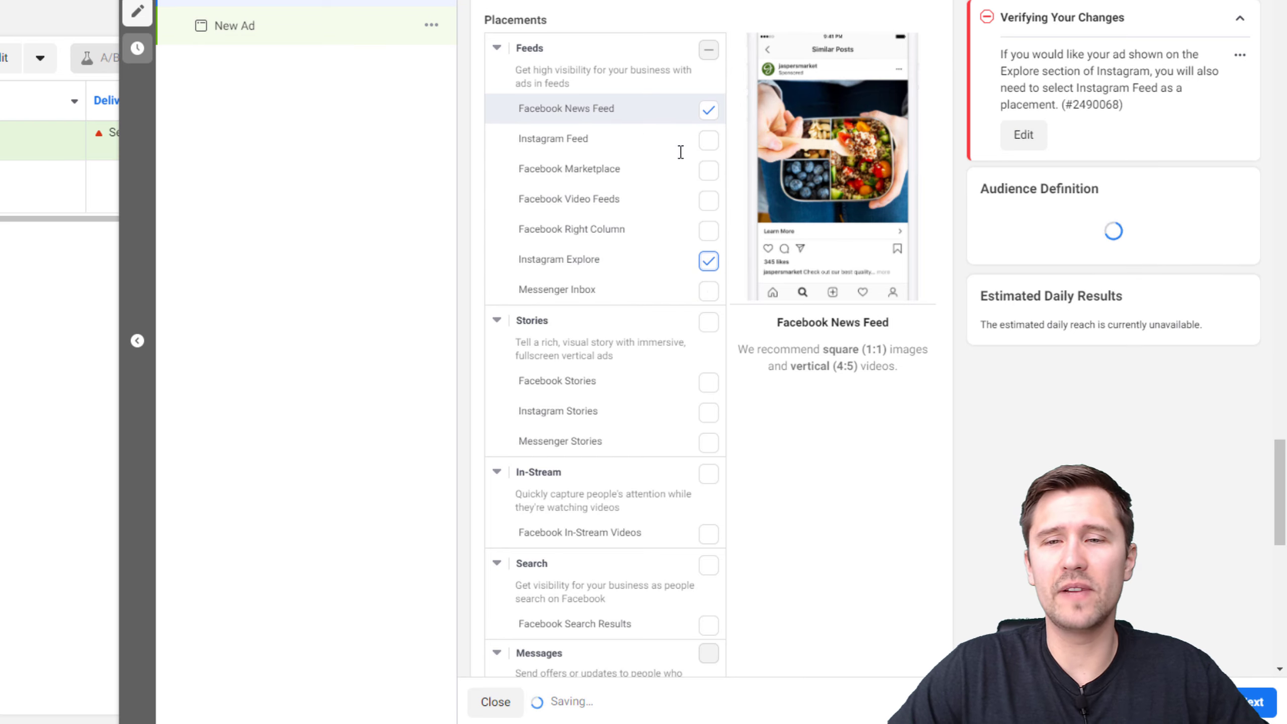
click(707, 261)
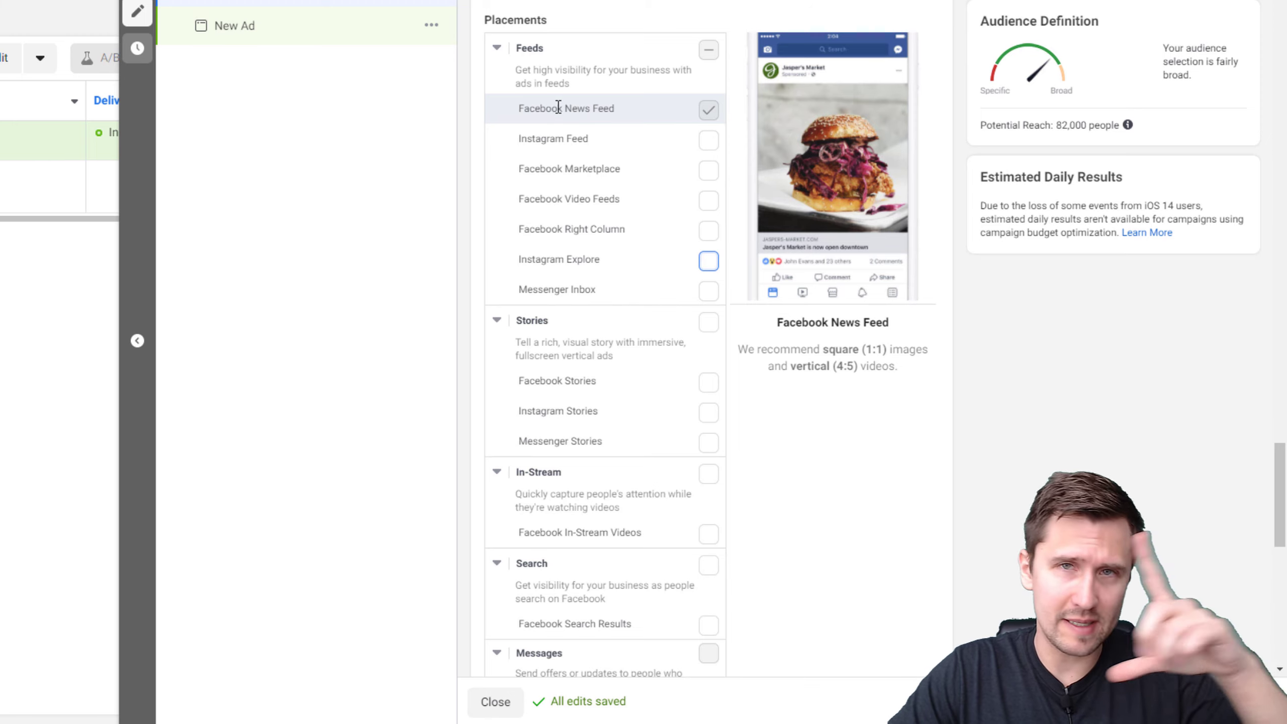
Step: Open the Devices setting of the manual placements for editing
scroll(811, 502, up, 2)
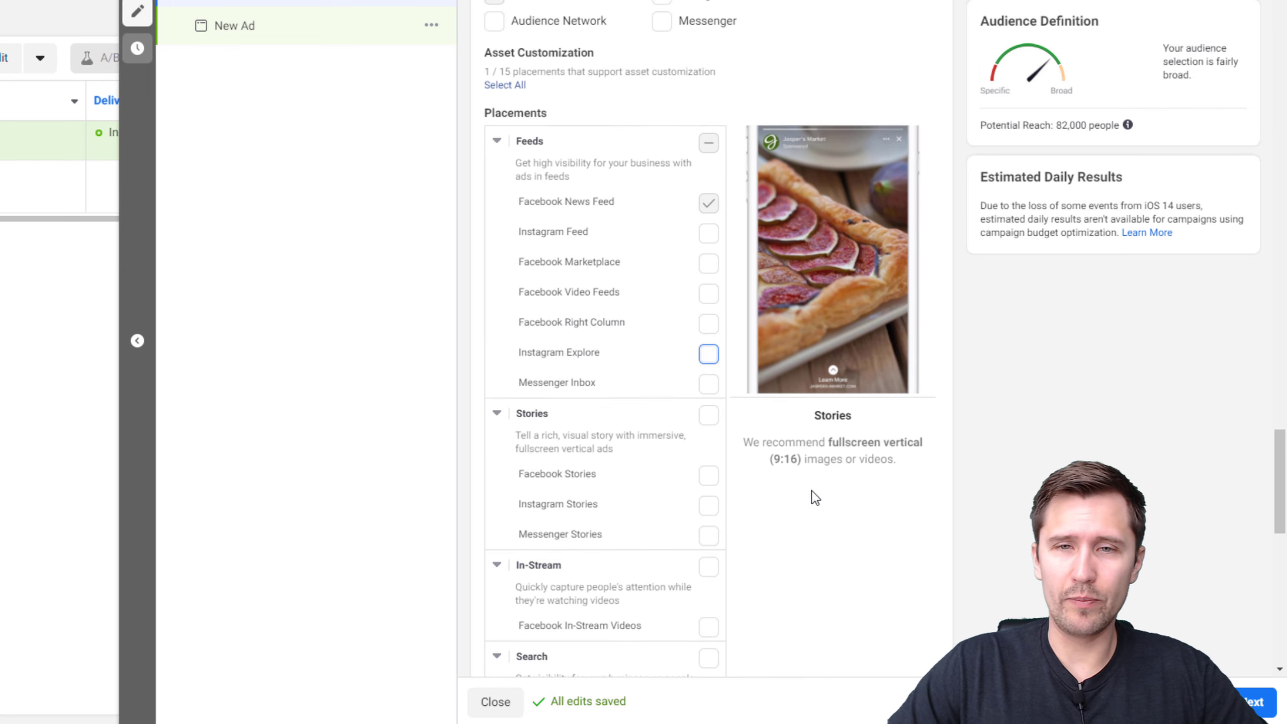
scroll(815, 495, up, 3)
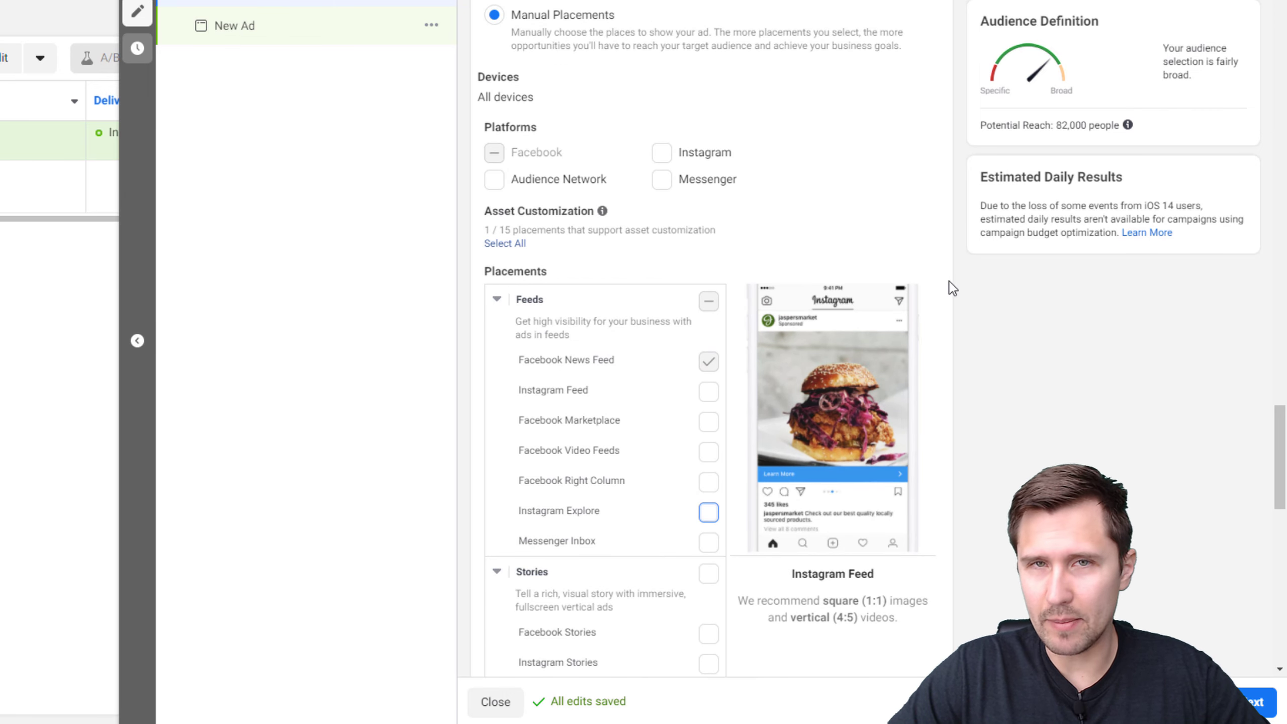
scroll(952, 289, down, 3)
scroll(556, 230, up, 2)
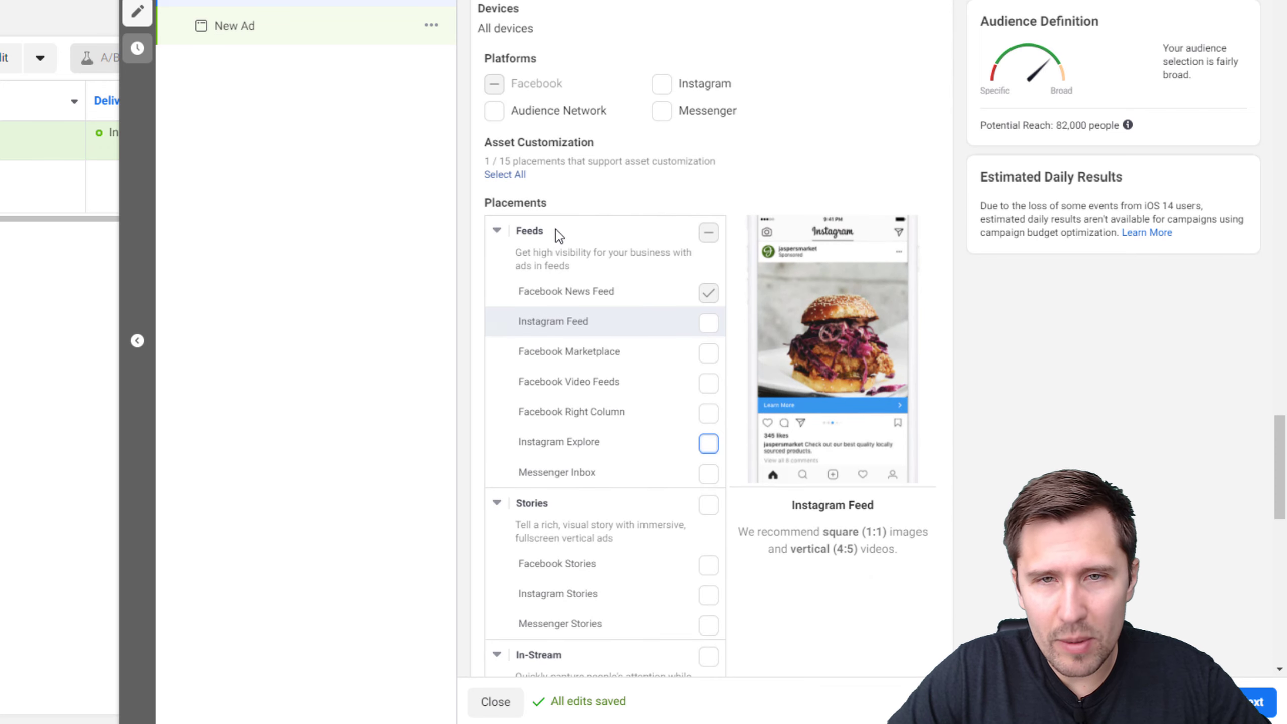
scroll(558, 234, up, 3)
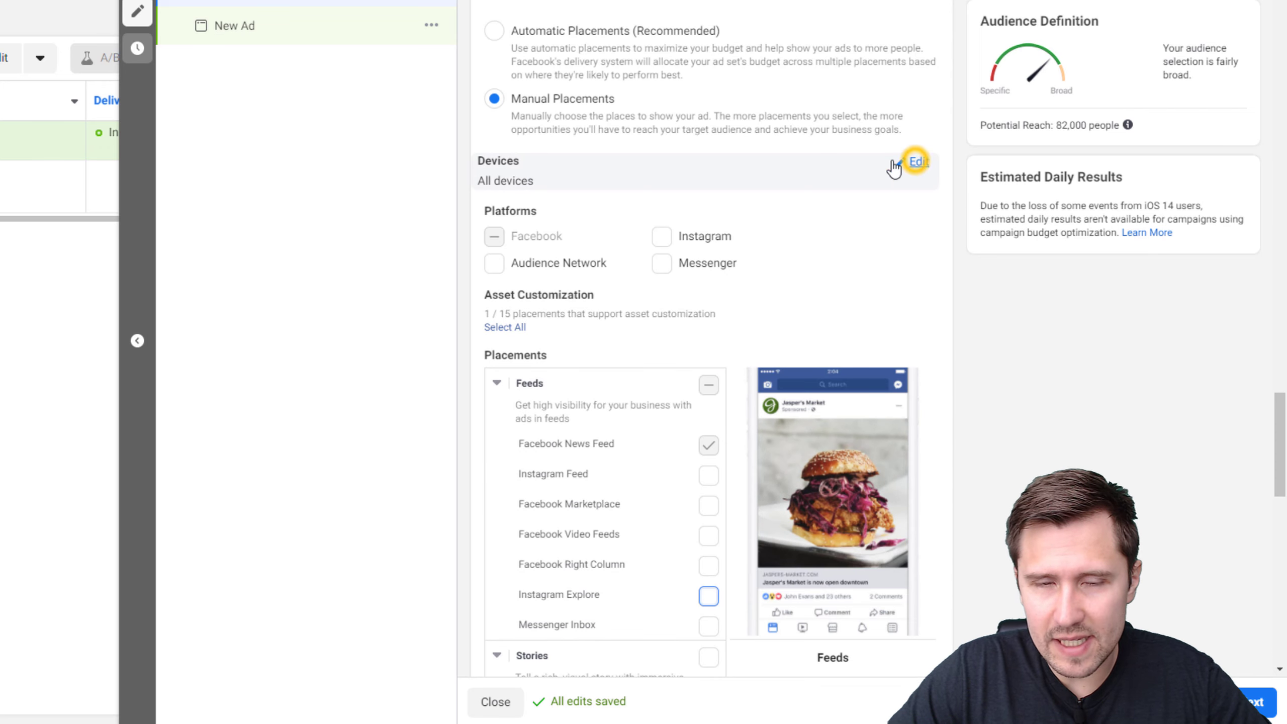
Step: Restrict the manual placements to mobile devices by excluding Desktop
click(916, 162)
click(613, 192)
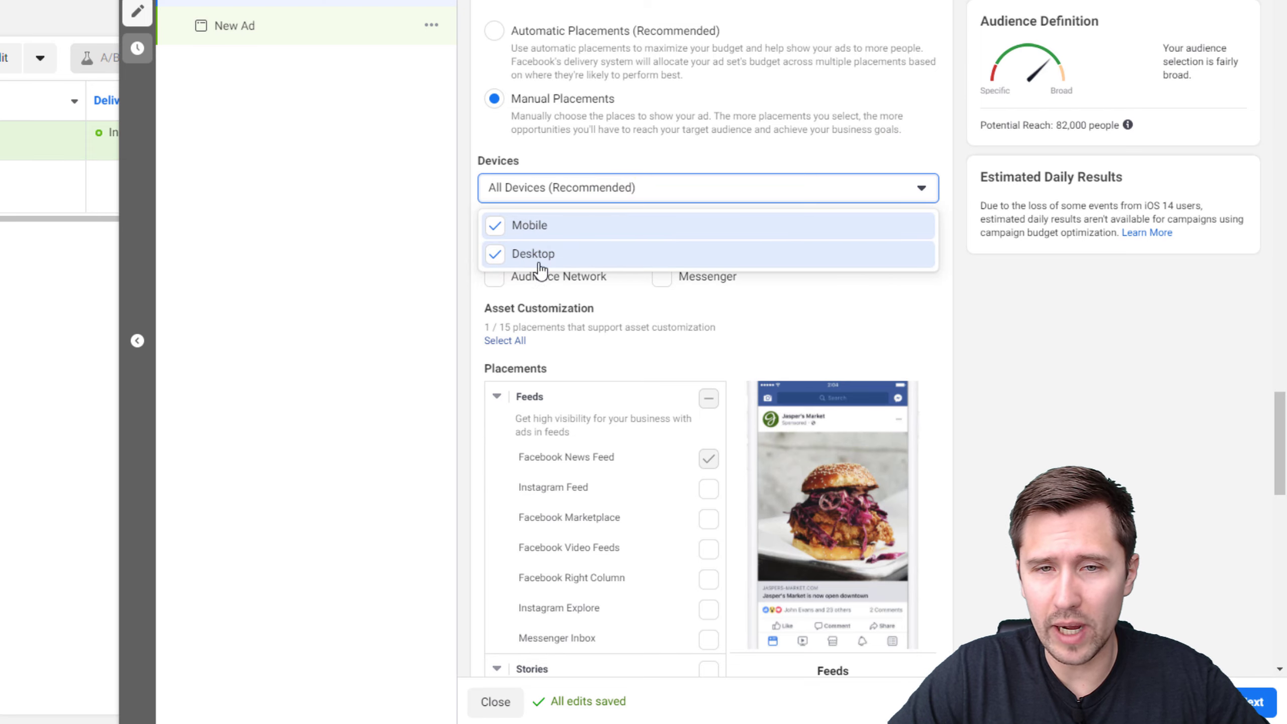
click(505, 260)
click(353, 310)
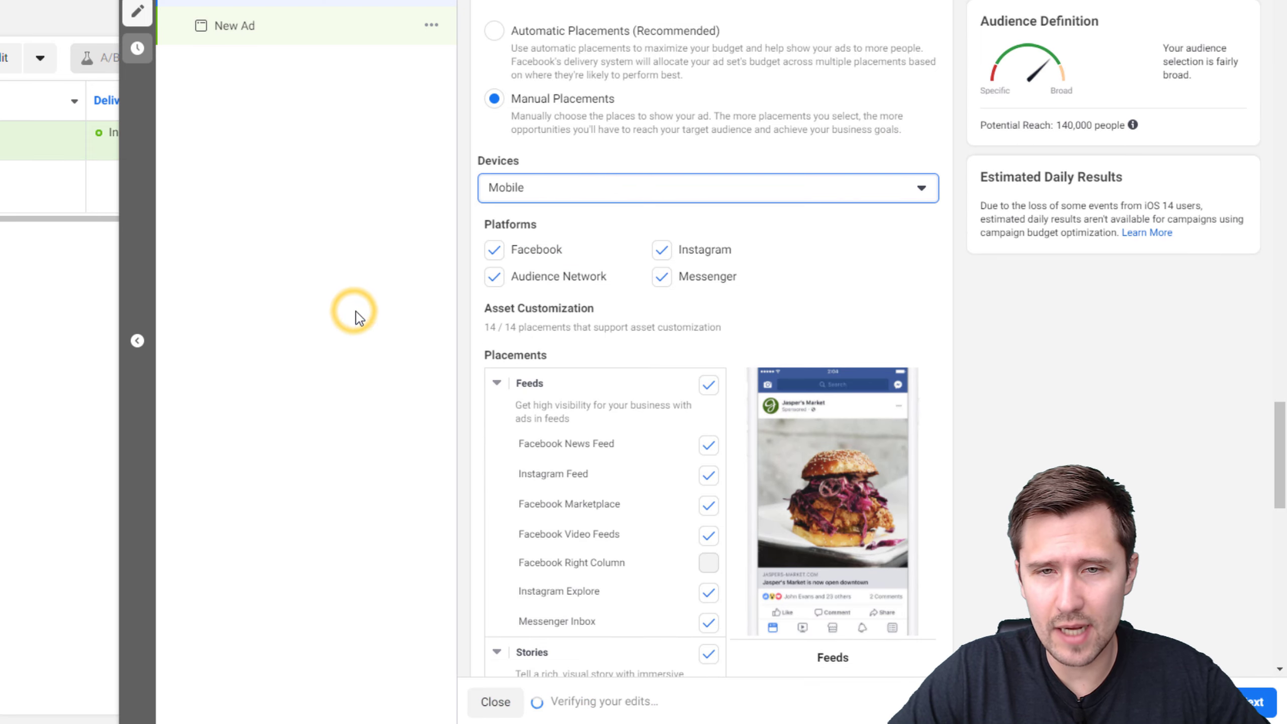
Step: Add Desktop back to the placement devices so the ads cover all devices
click(563, 195)
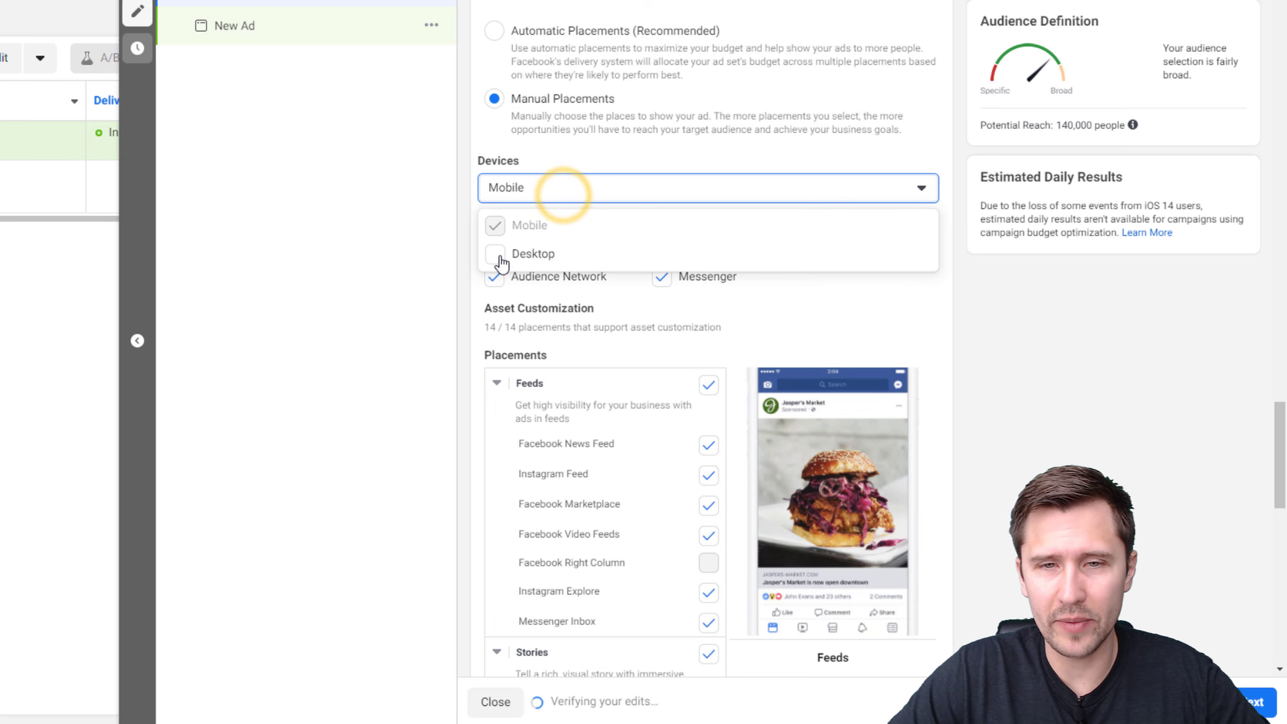
click(495, 254)
click(380, 353)
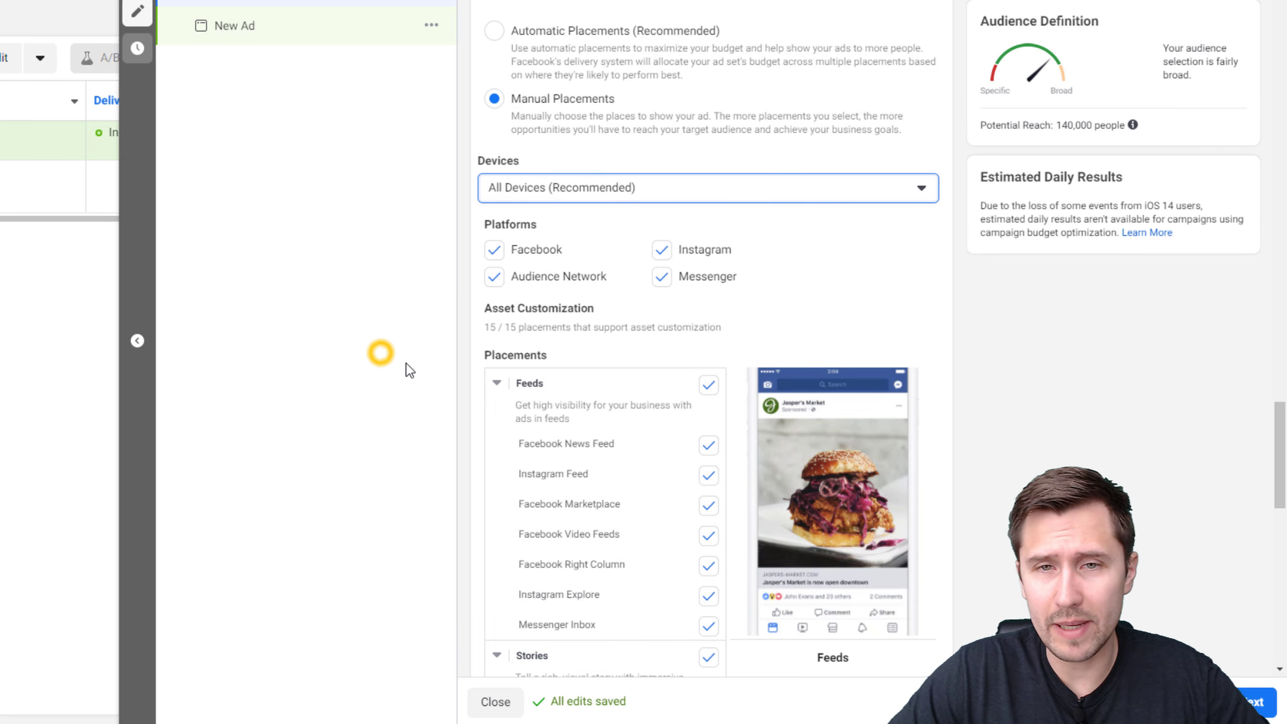
Step: Show the additional placement options and limit mobile delivery to people connected to Wi-Fi
scroll(990, 363, down, 10)
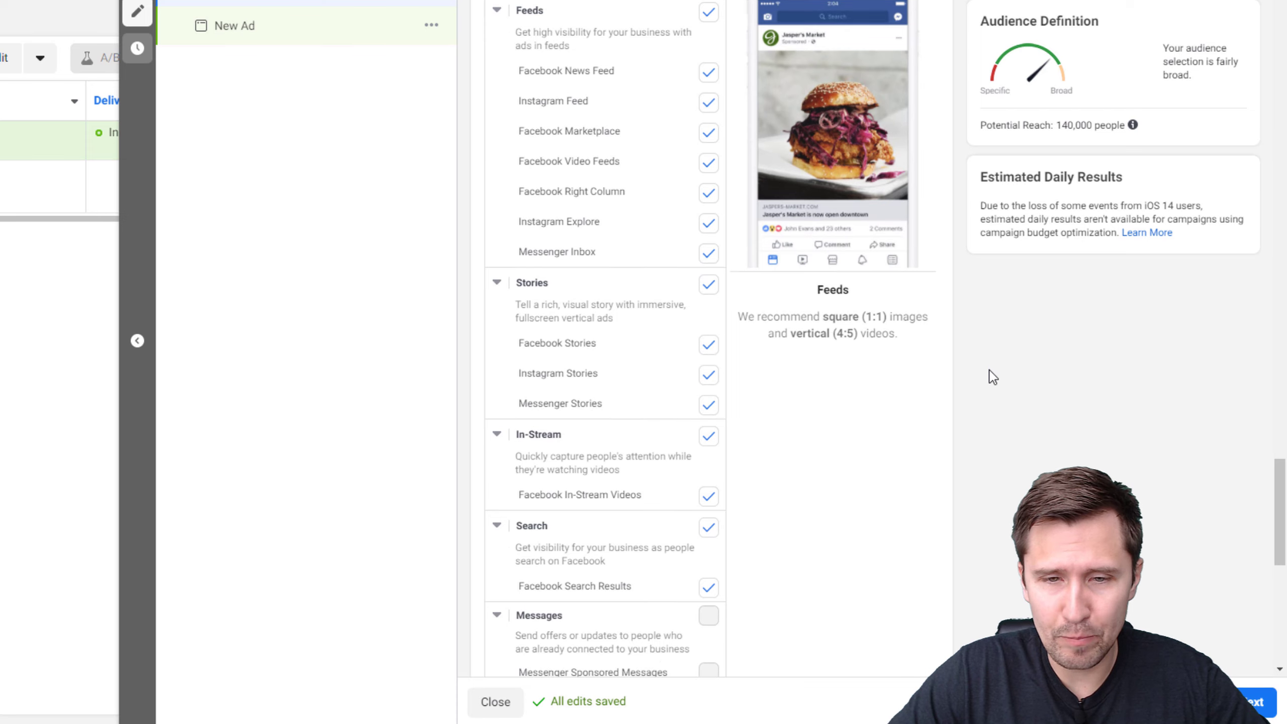
scroll(992, 377, down, 6)
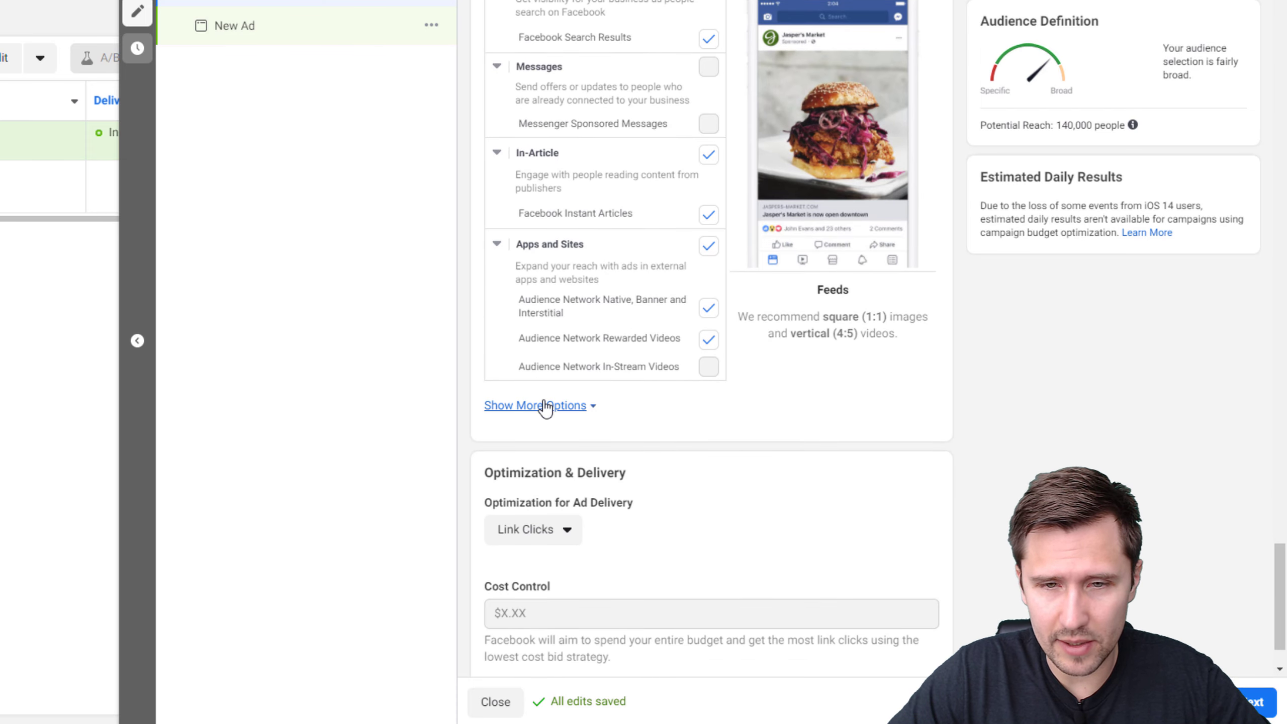
click(530, 407)
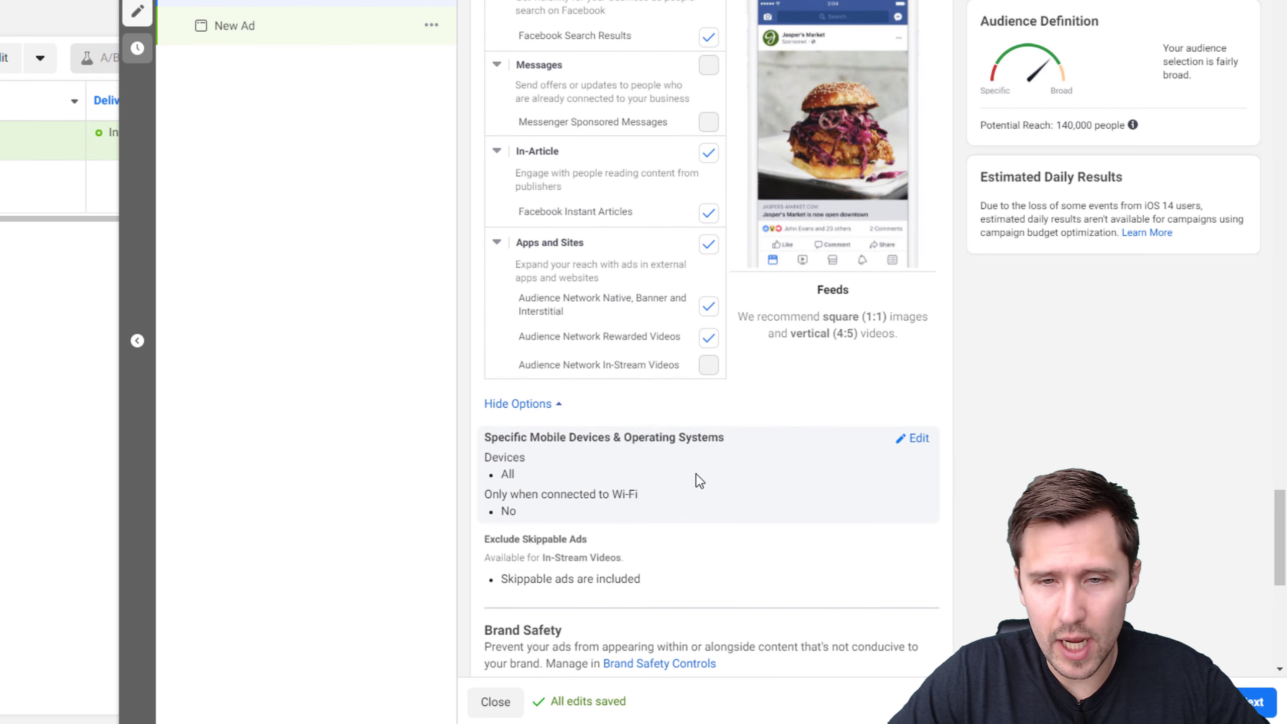
scroll(695, 477, down, 2)
mouse_move(909, 361)
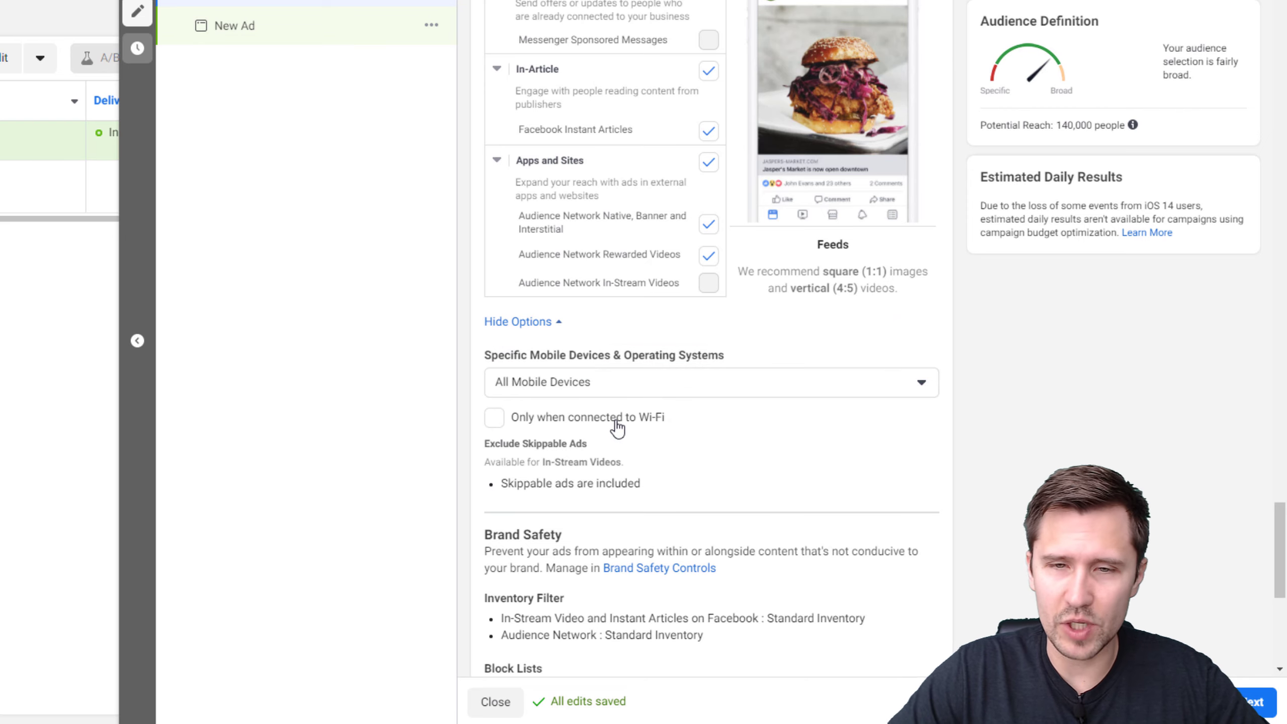
click(530, 428)
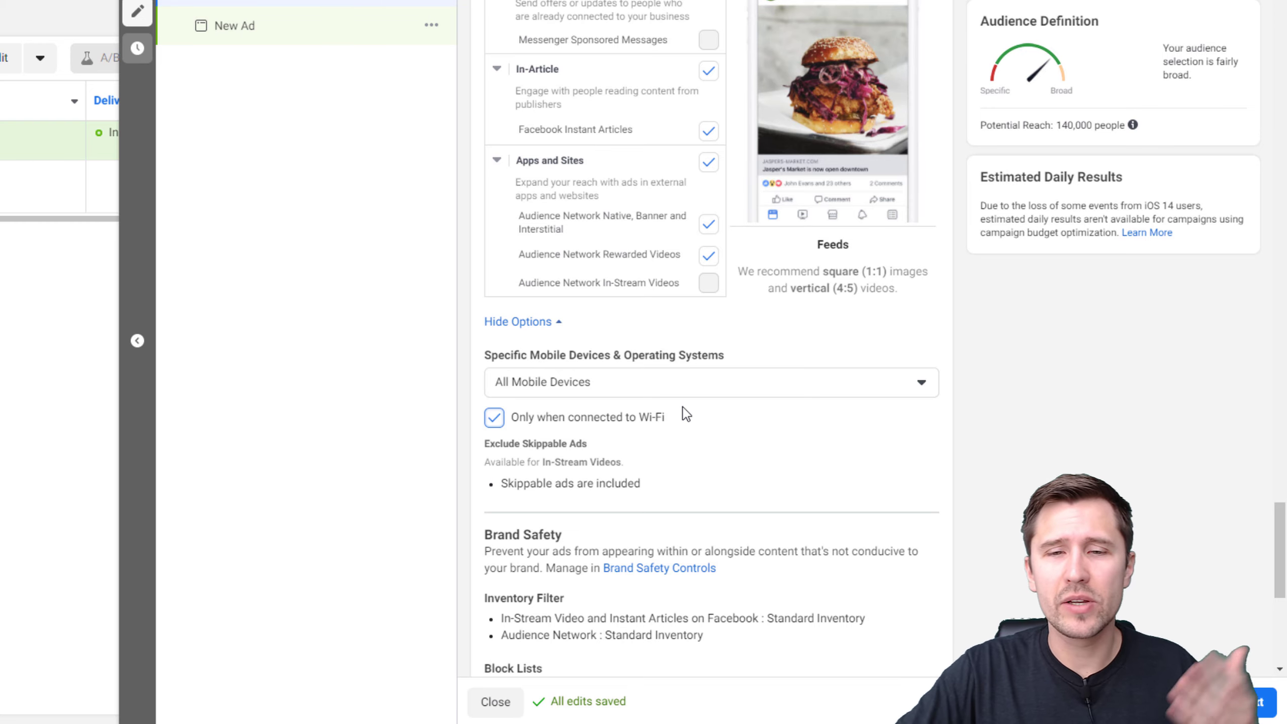
drag(674, 415, 517, 426)
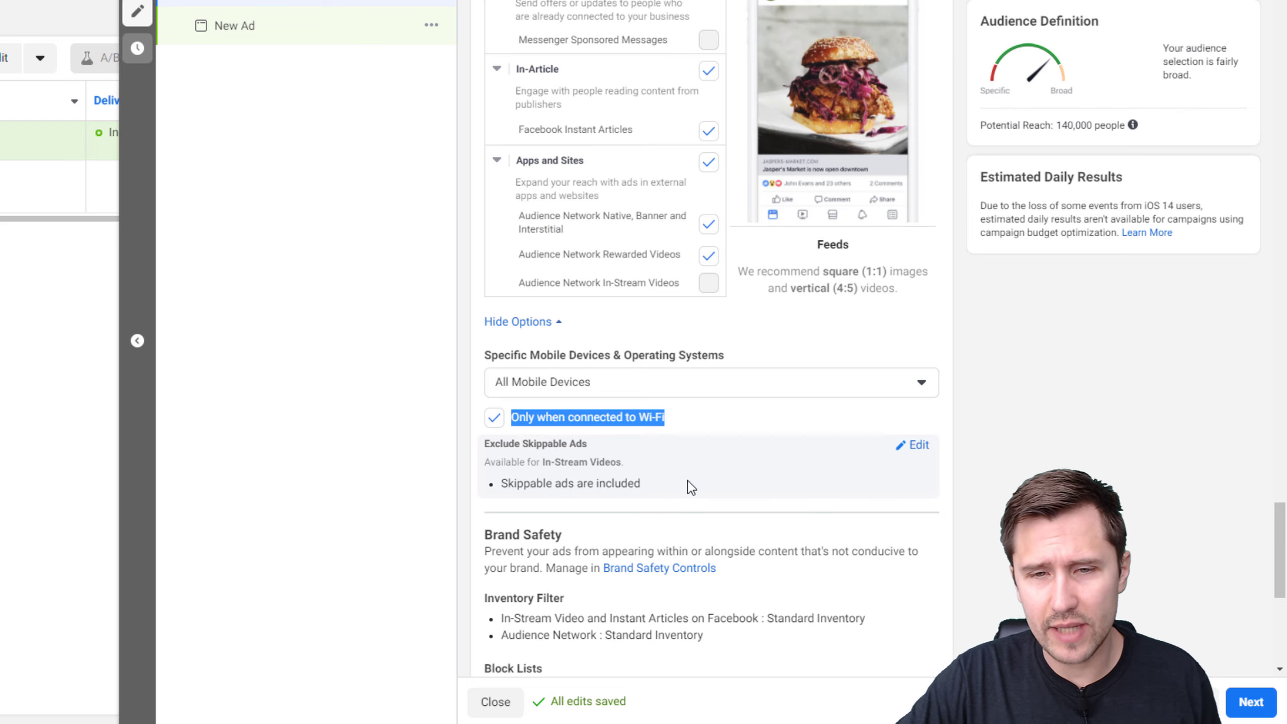
Step: Set the ad set's Optimization for Ad Delivery to Impressions
scroll(992, 502, down, 7)
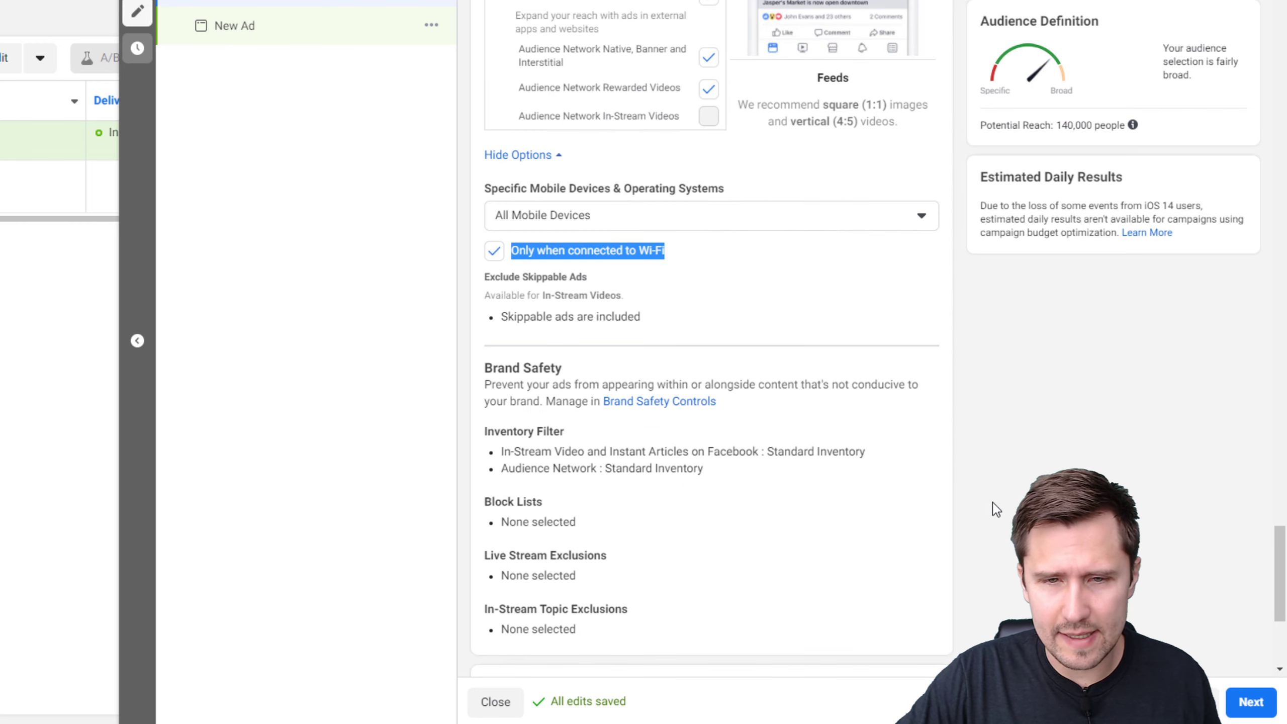
scroll(630, 447, down, 2)
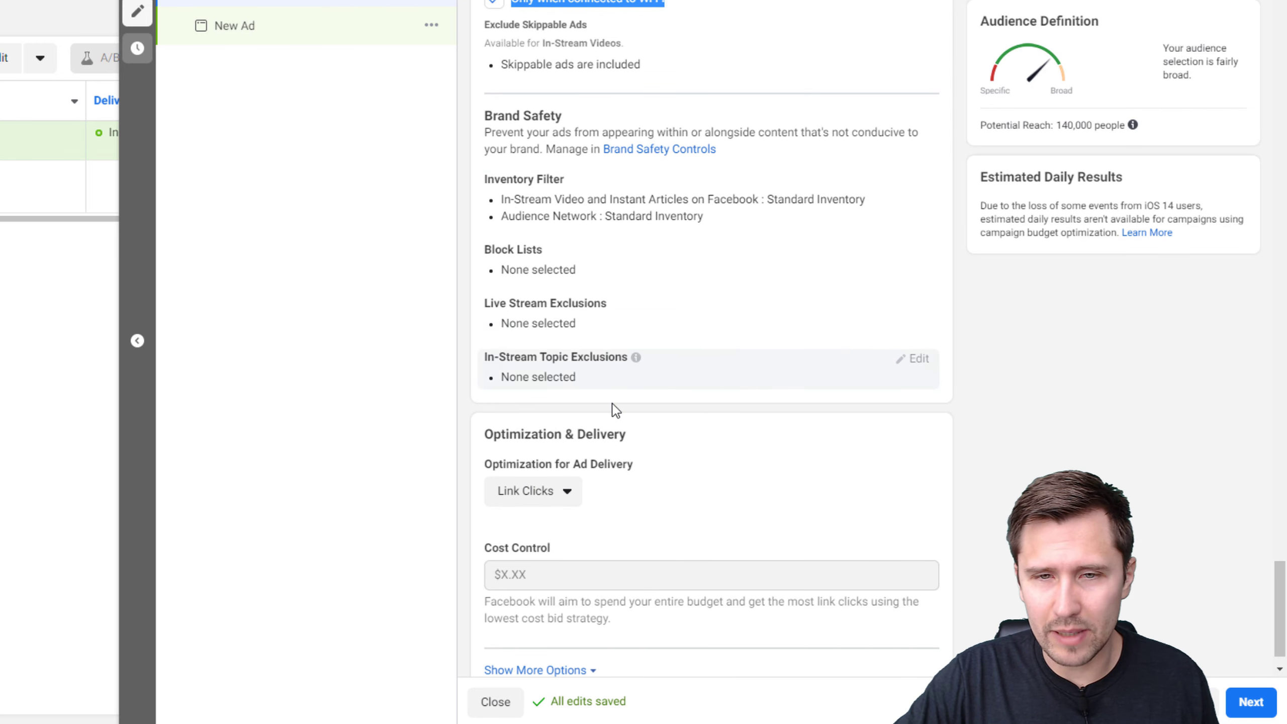
scroll(612, 406, down, 1)
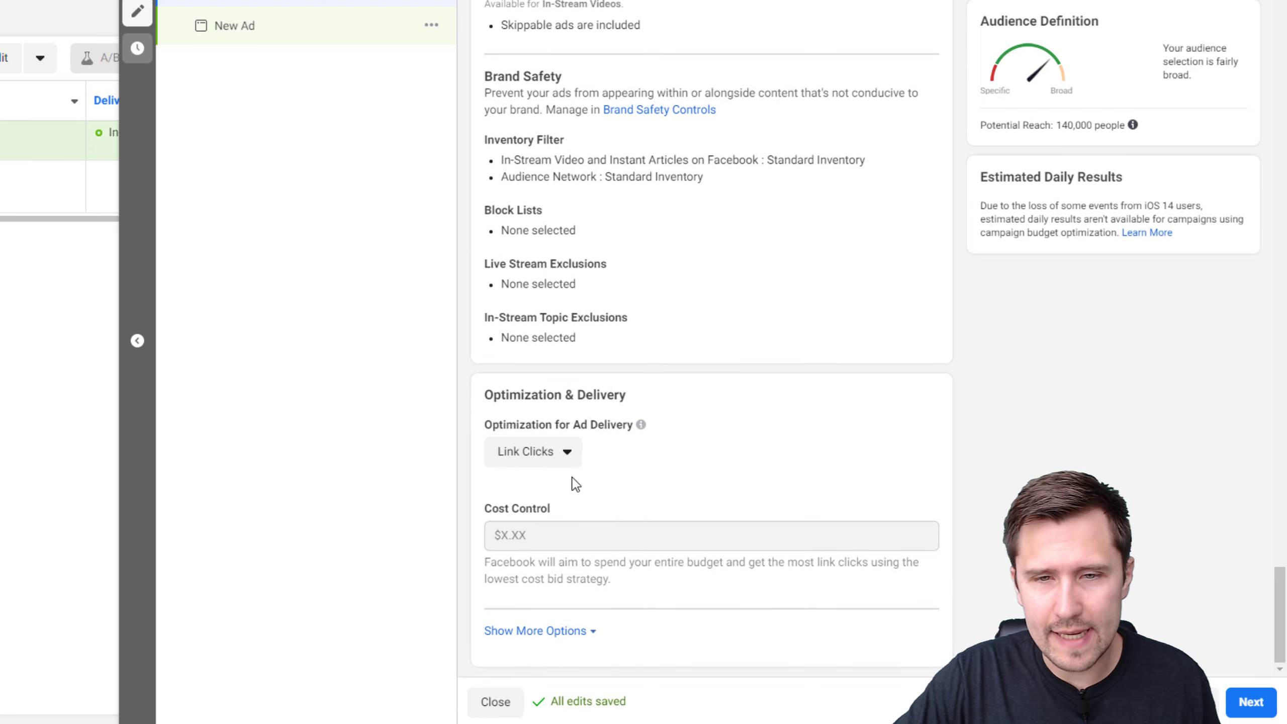
click(523, 459)
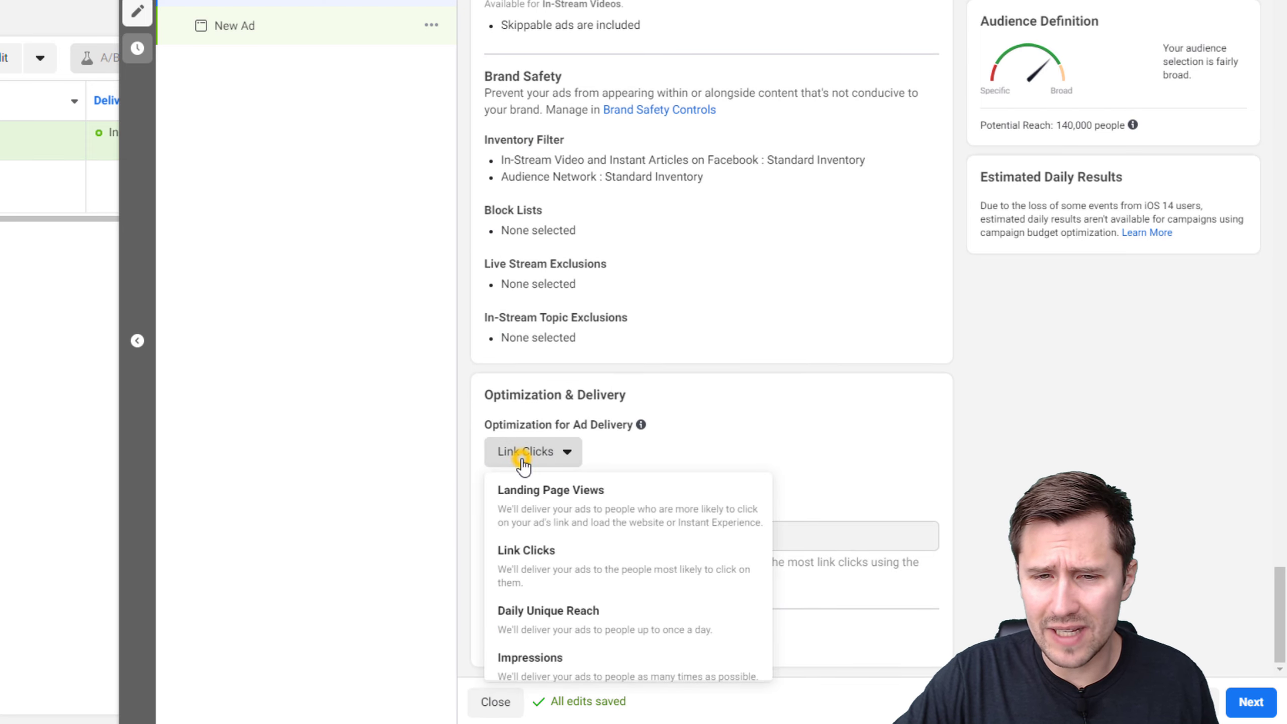
click(582, 667)
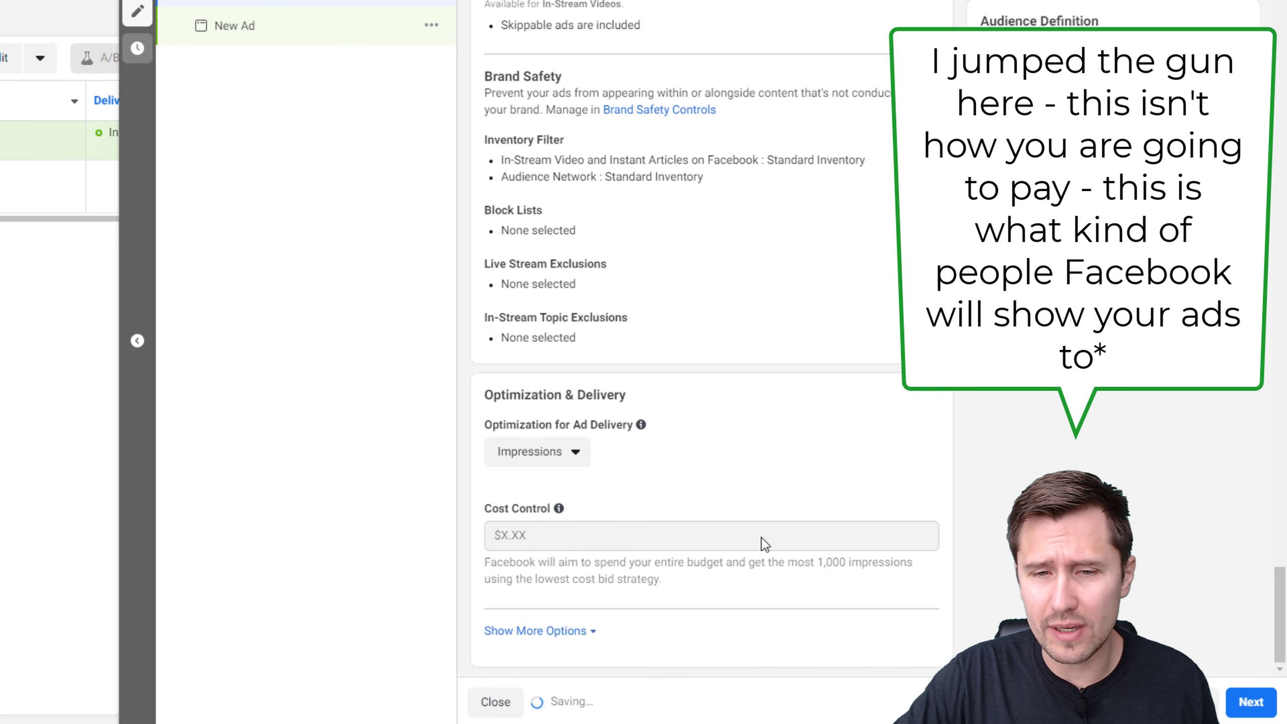
Step: Show the additional delivery options and set Optimization for Ad Delivery to Link Clicks
click(565, 629)
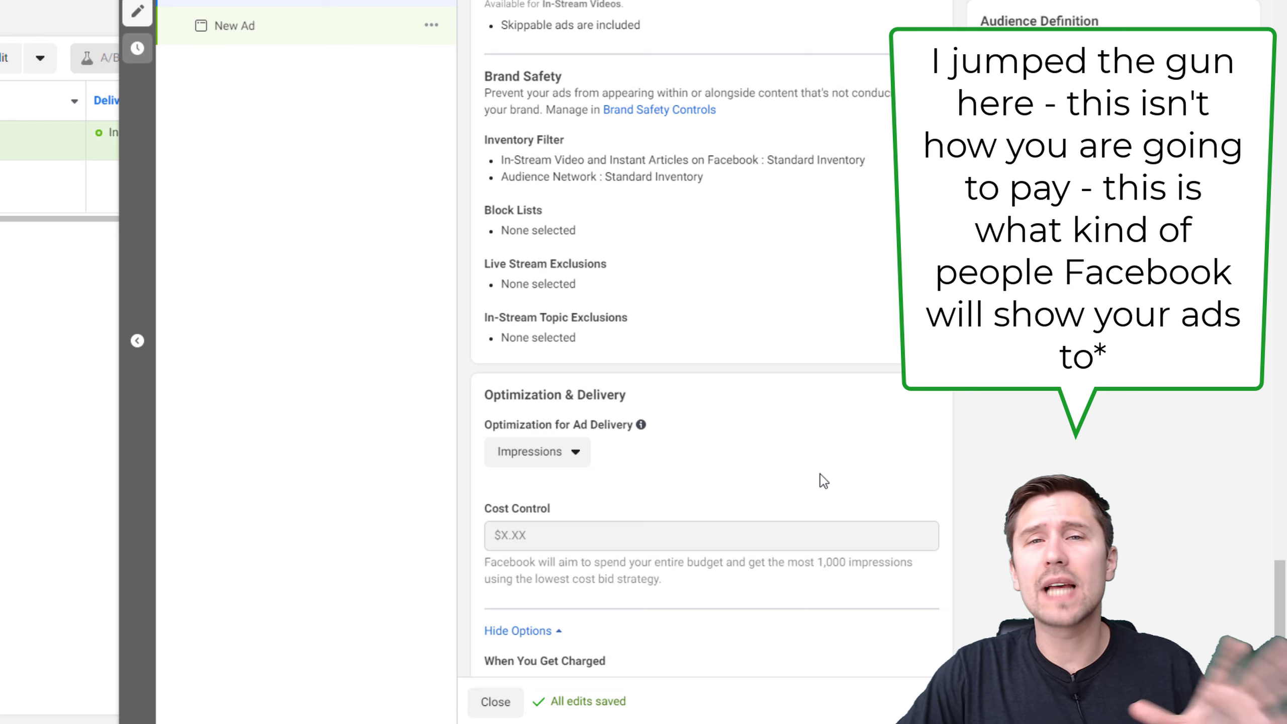
click(549, 462)
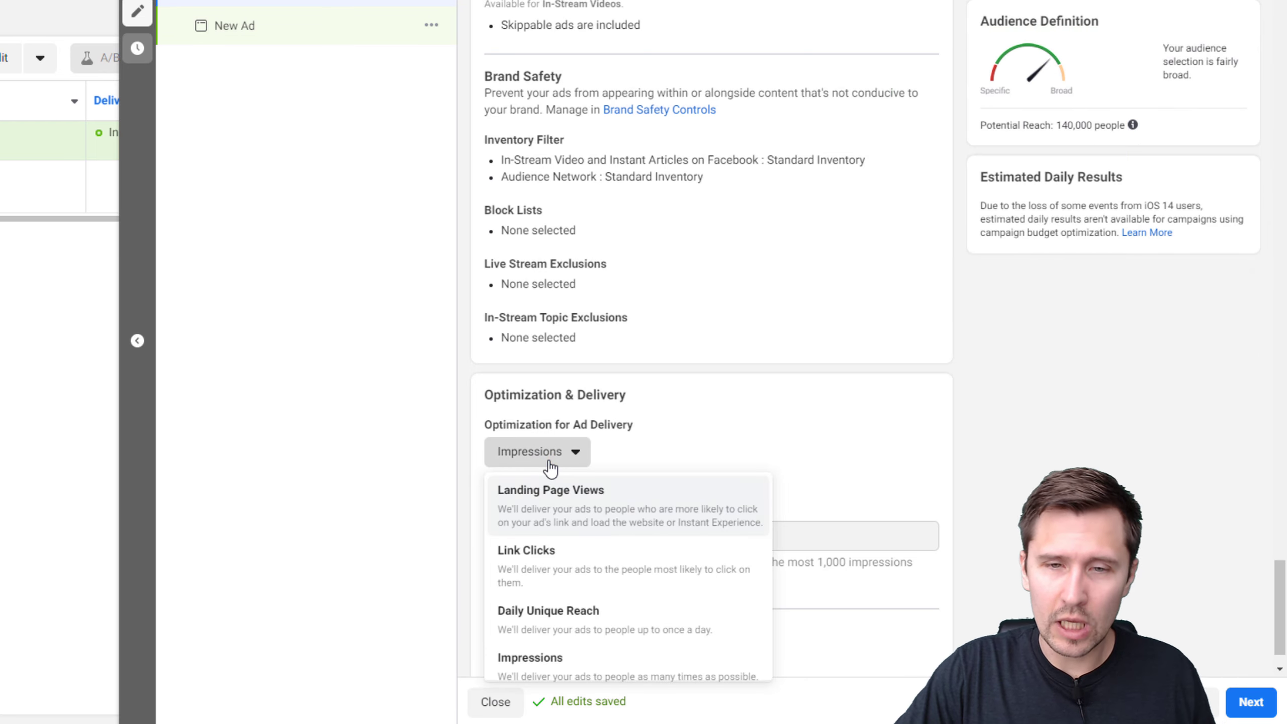
click(534, 577)
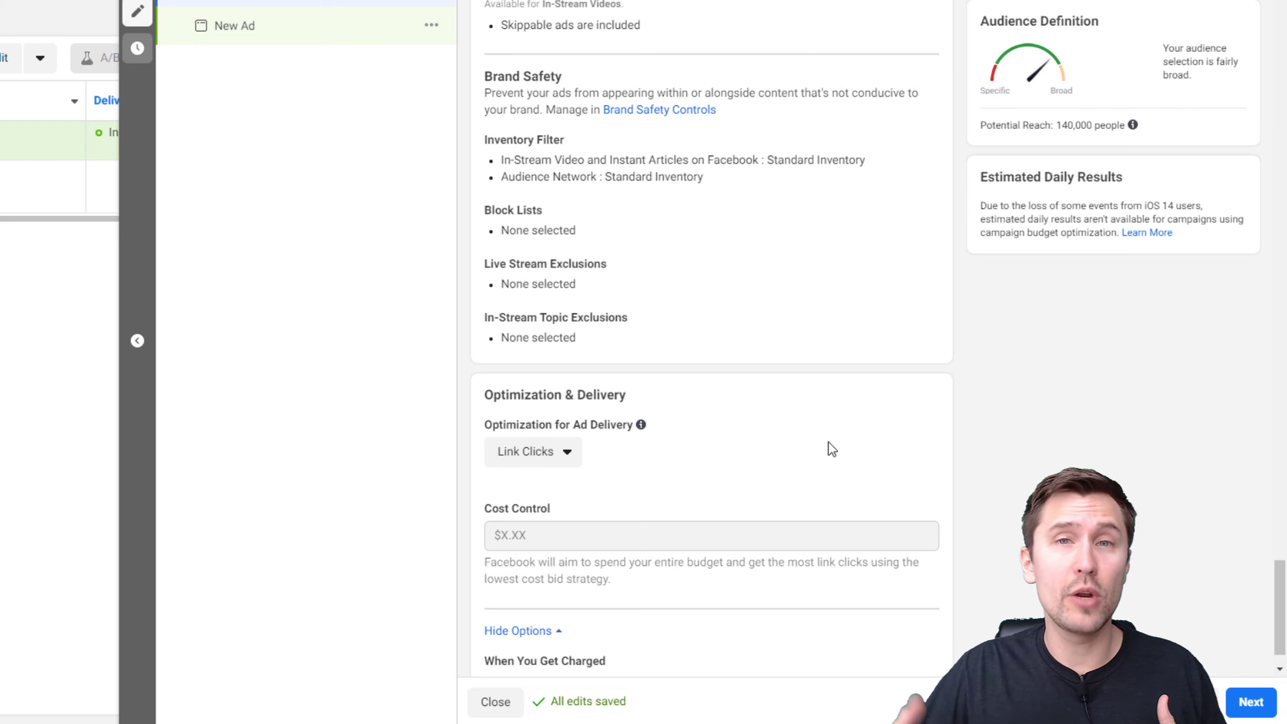
click(525, 456)
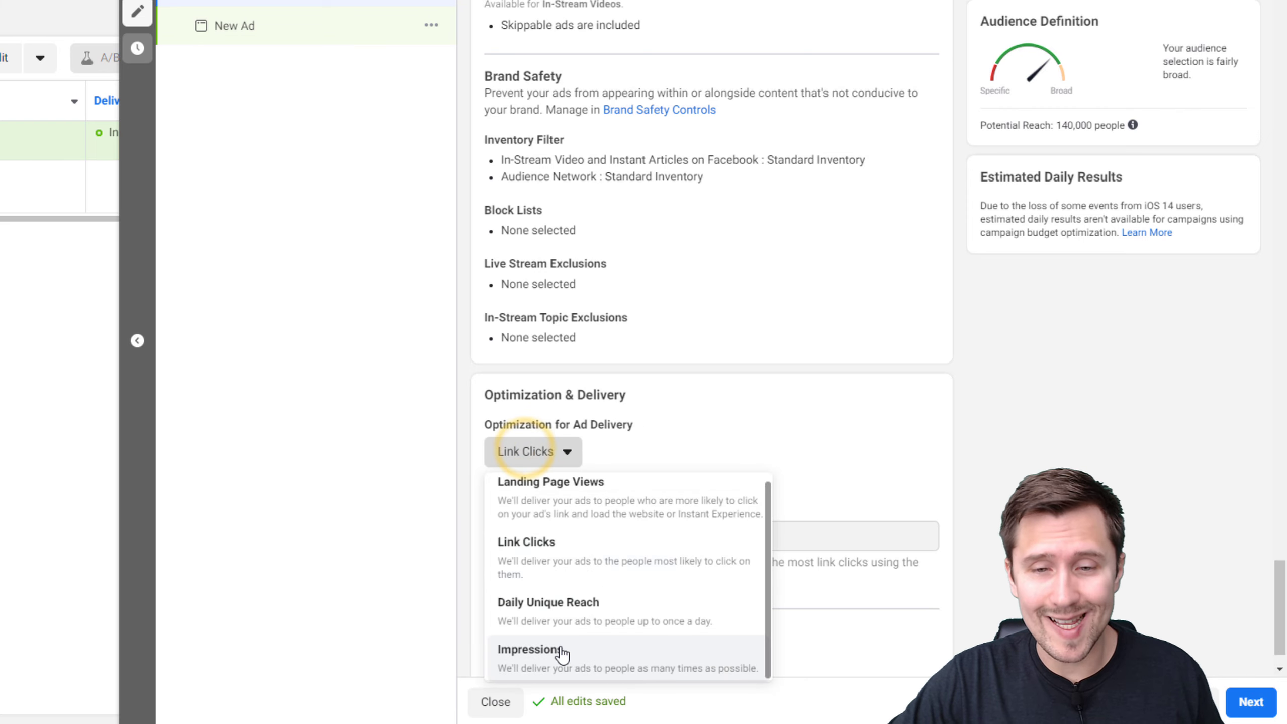
click(911, 424)
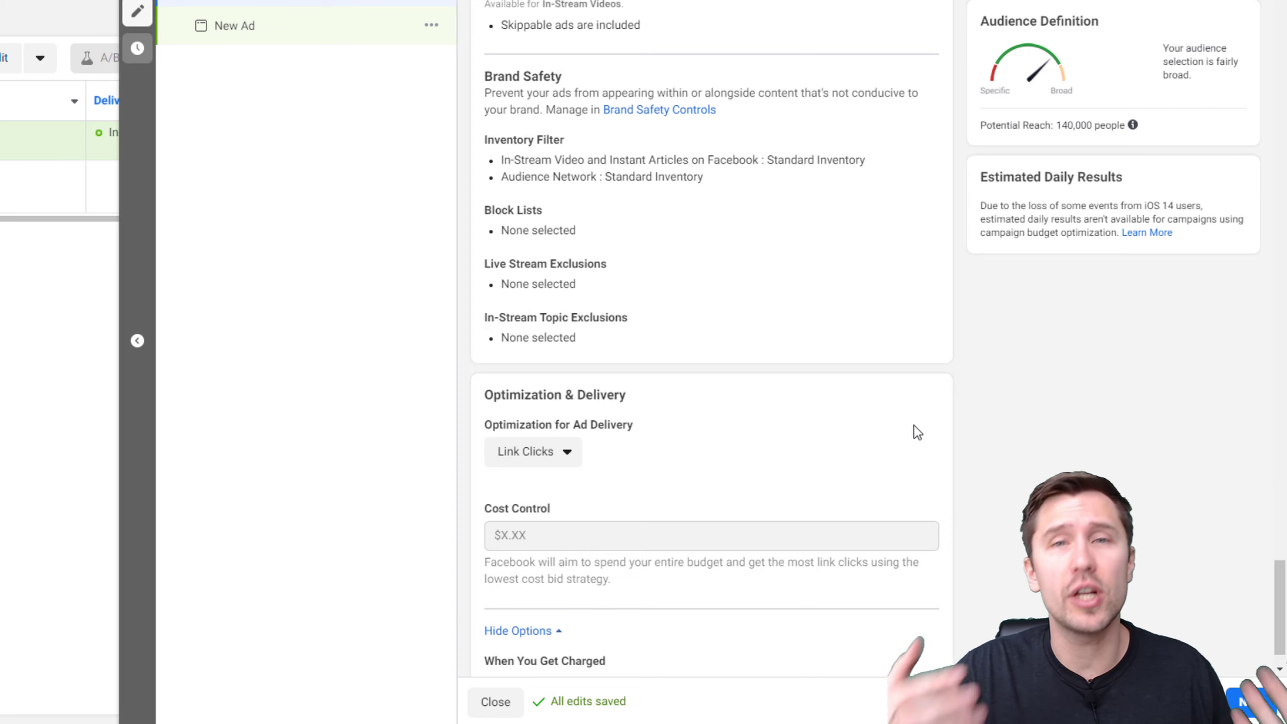
Step: Set When You Get Charged to Link Click (CPC) in the Optimization & Delivery settings
scroll(911, 430, down, 1)
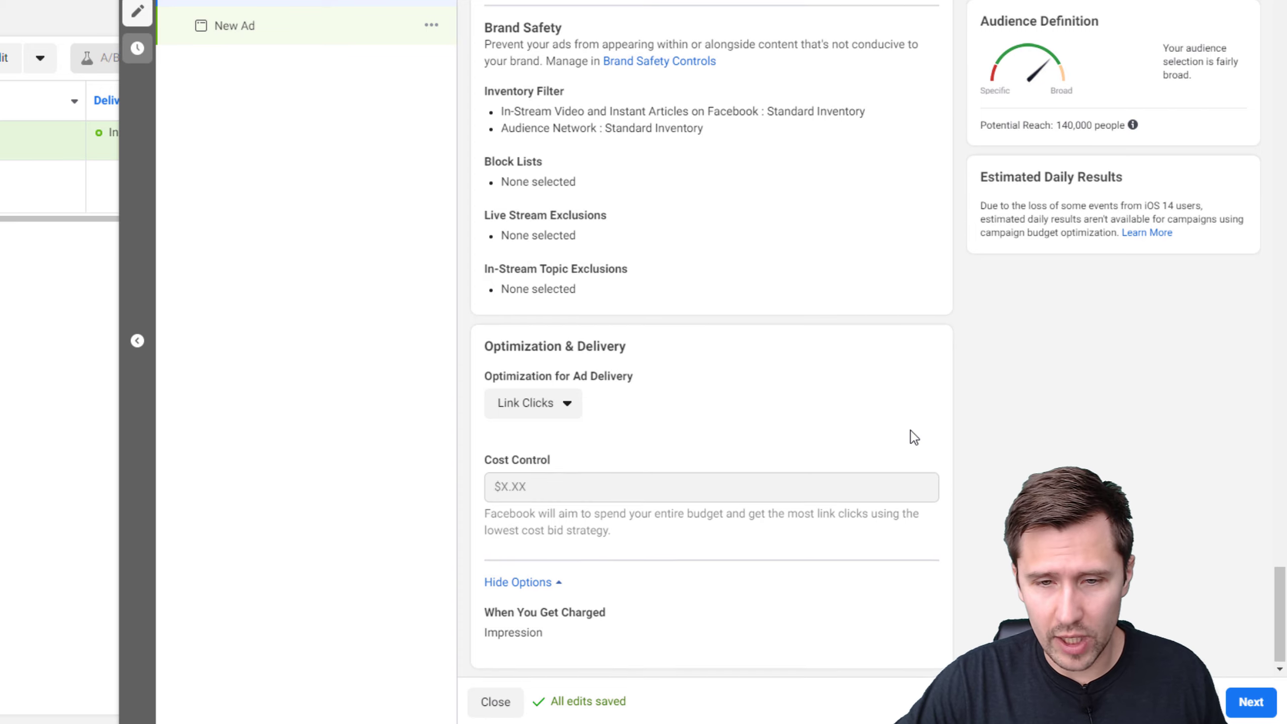
click(631, 623)
click(781, 633)
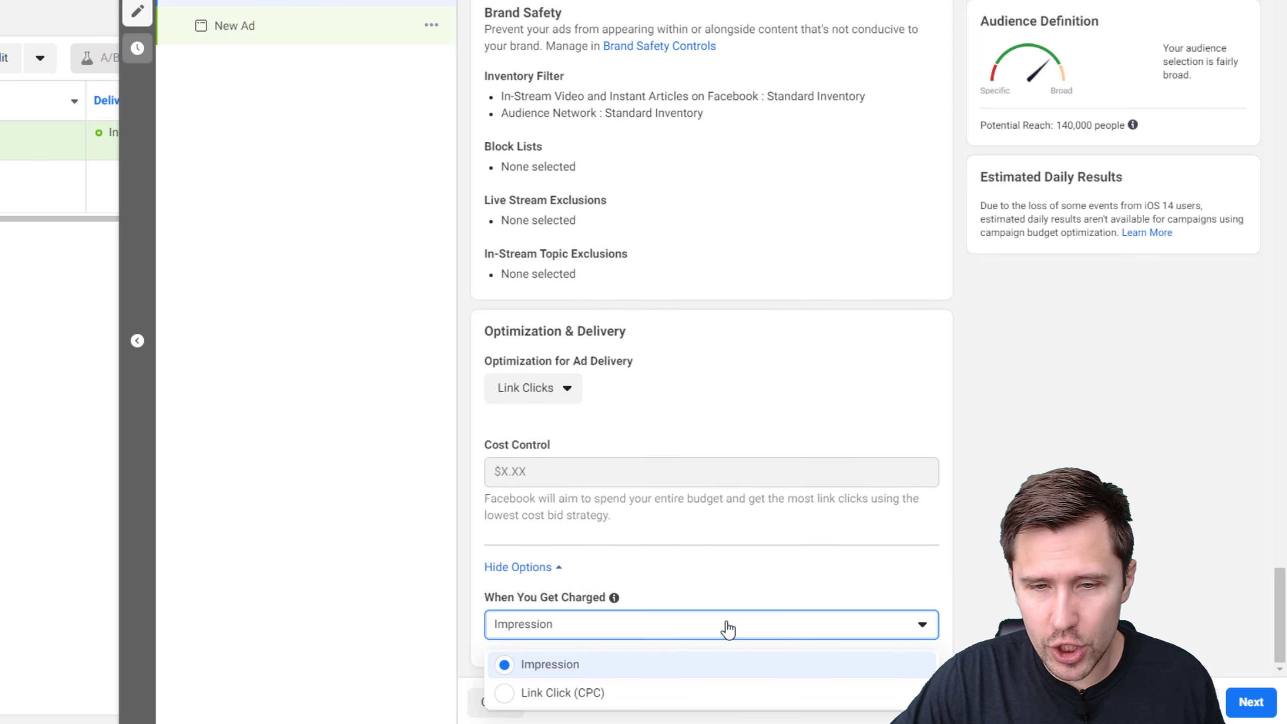
click(530, 699)
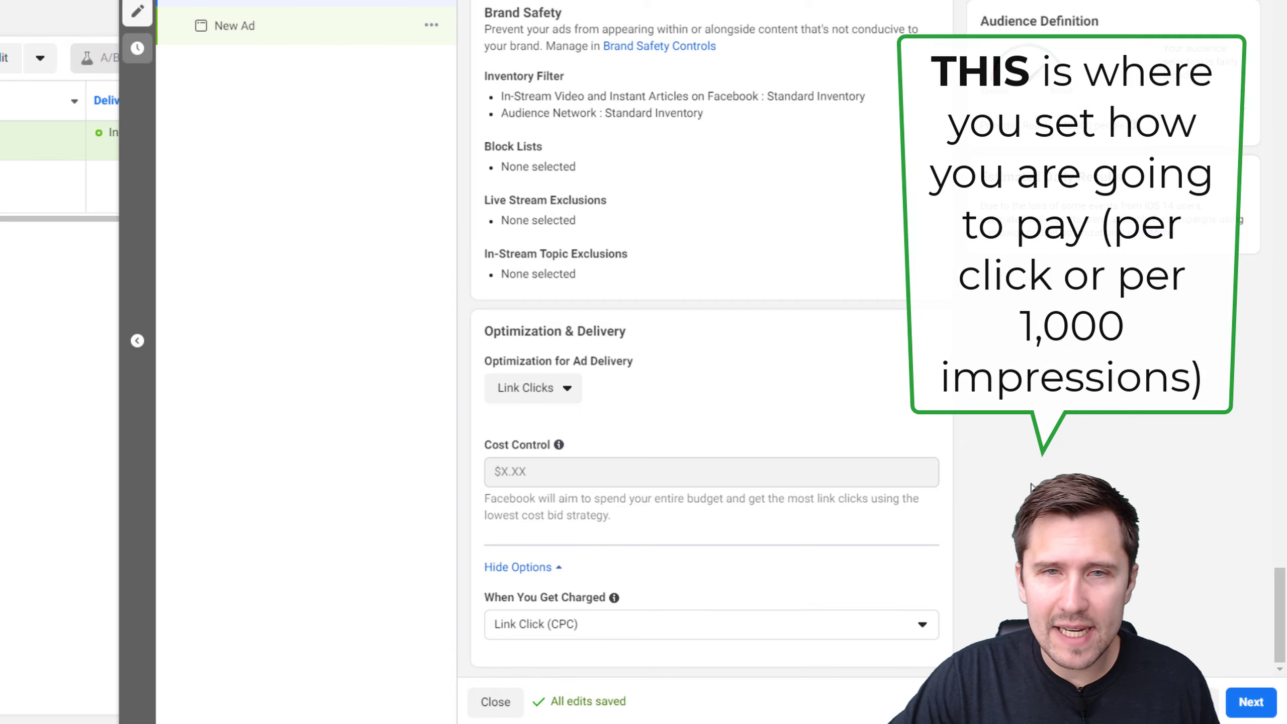
Step: Rename the ad set as "T1 // 22-40 M + F //", keeping a single space after T1
scroll(1002, 500, up, 10)
scroll(1002, 499, up, 8)
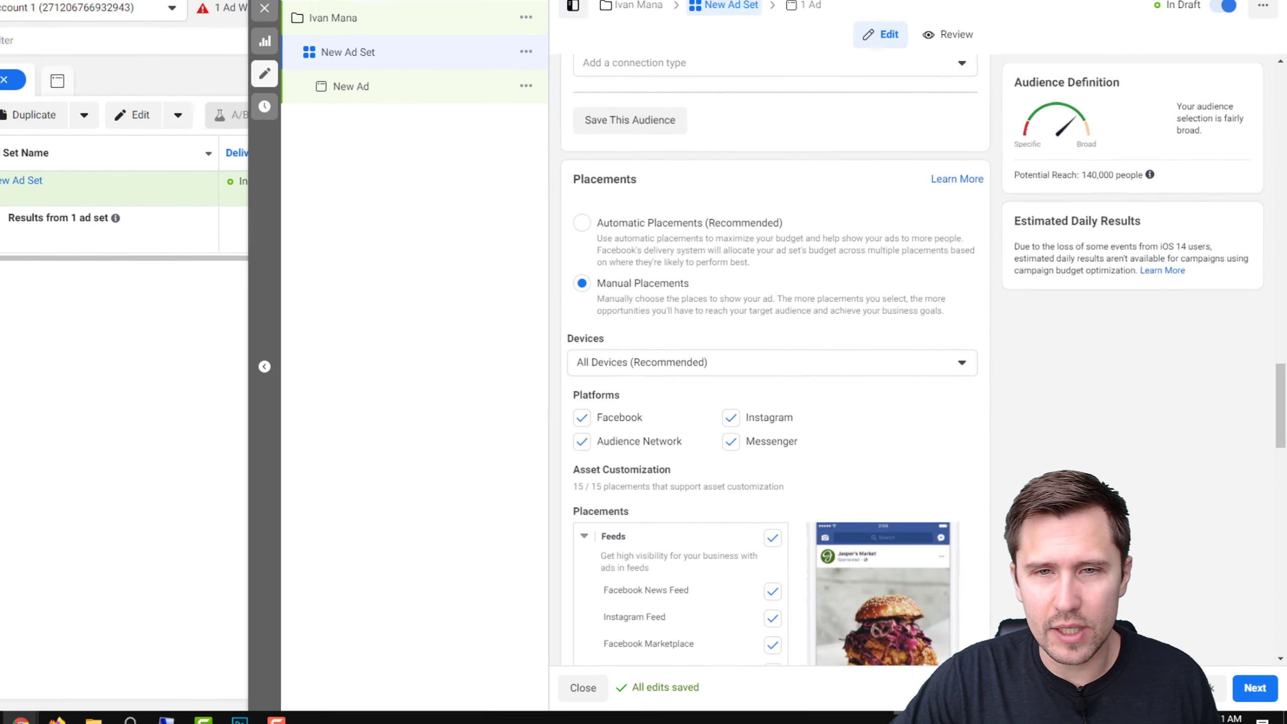
scroll(830, 362, up, 6)
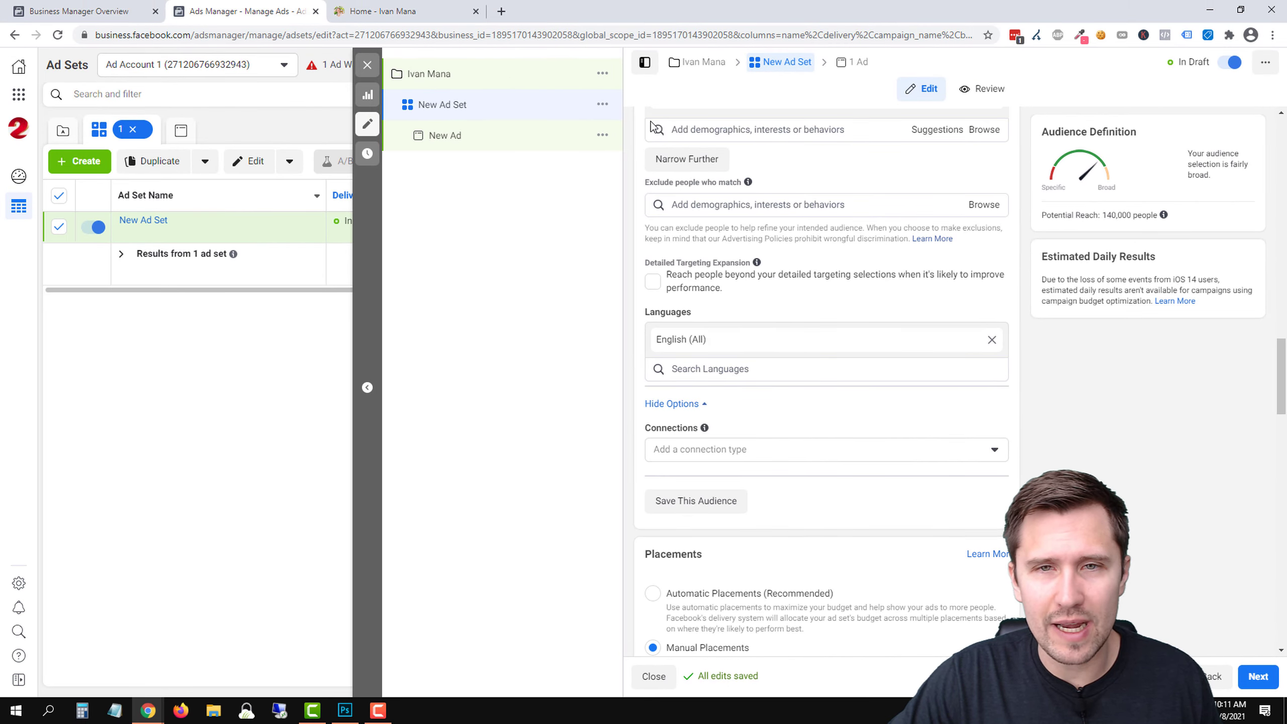
scroll(876, 380, up, 2)
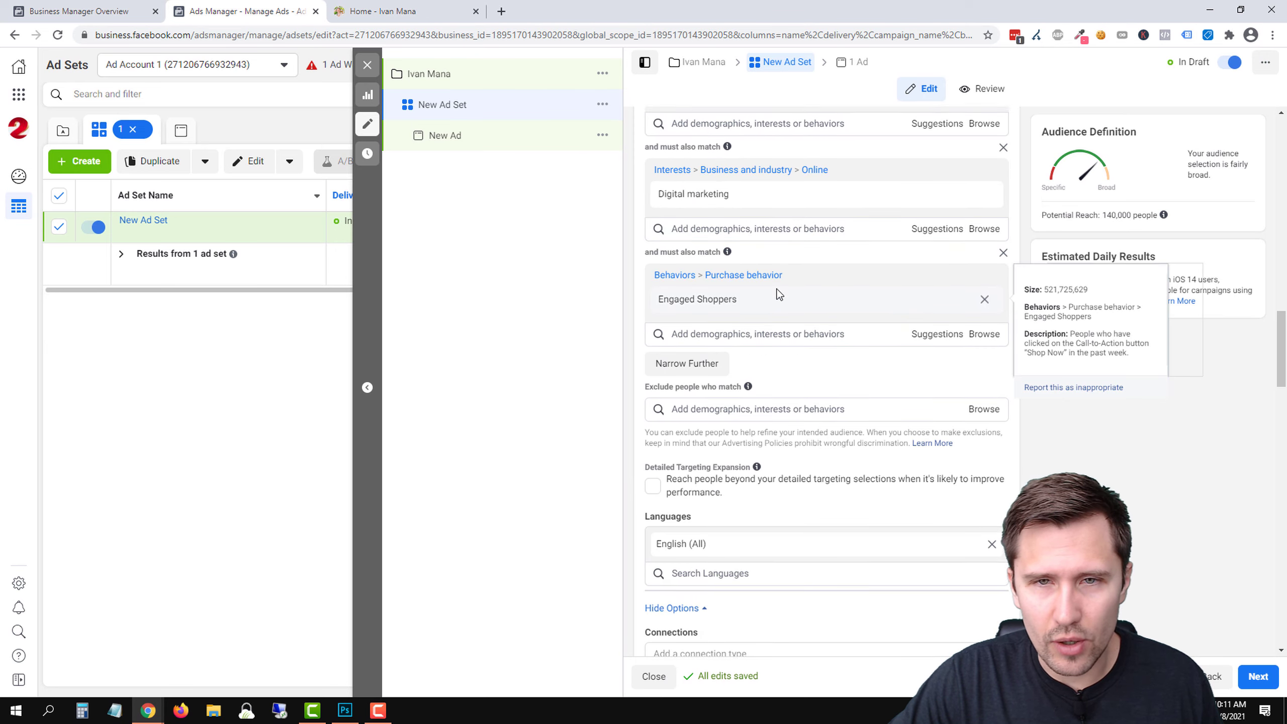
scroll(775, 290, up, 3)
scroll(759, 356, up, 4)
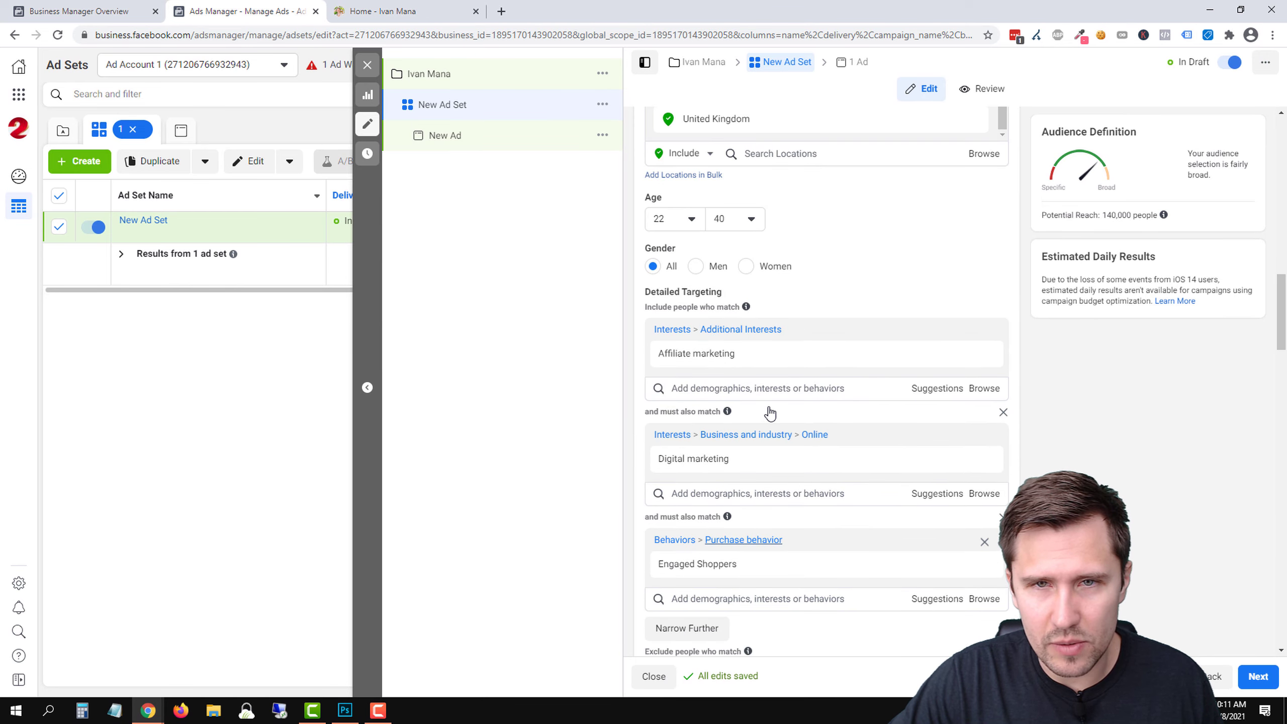
scroll(726, 349, up, 1)
scroll(742, 260, up, 8)
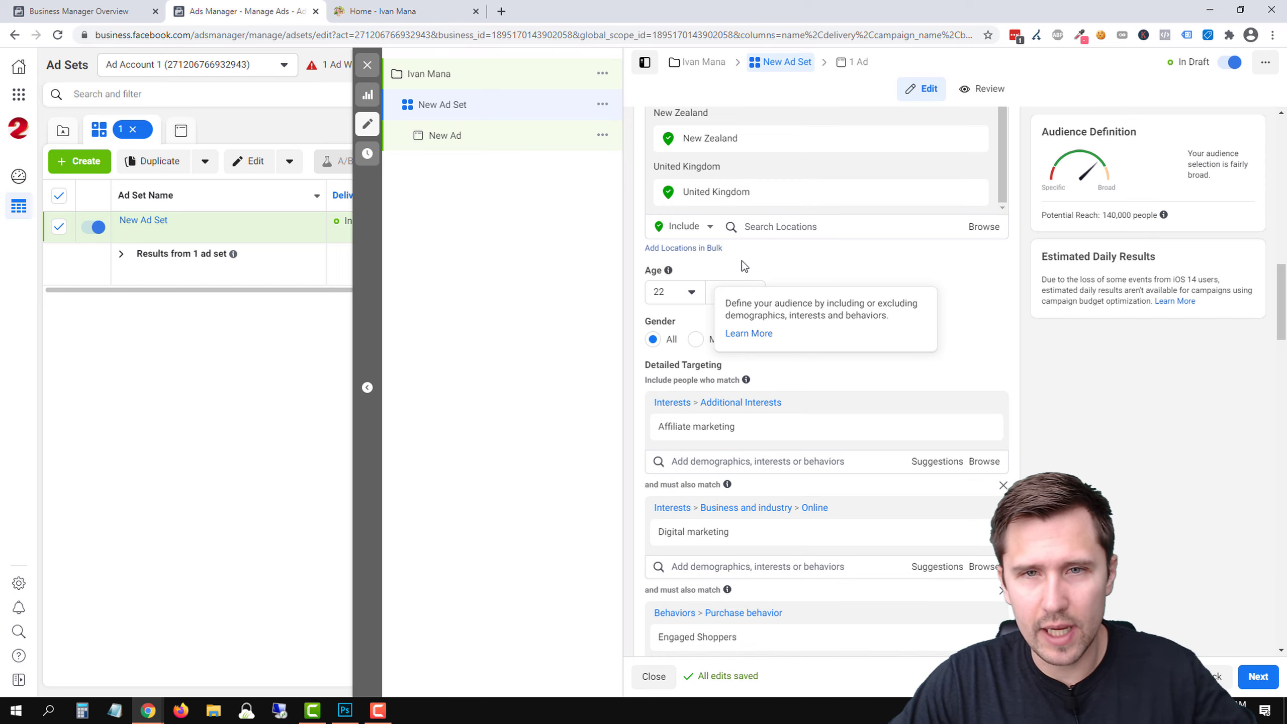
scroll(742, 260, up, 8)
click(690, 164)
triple_click(690, 164)
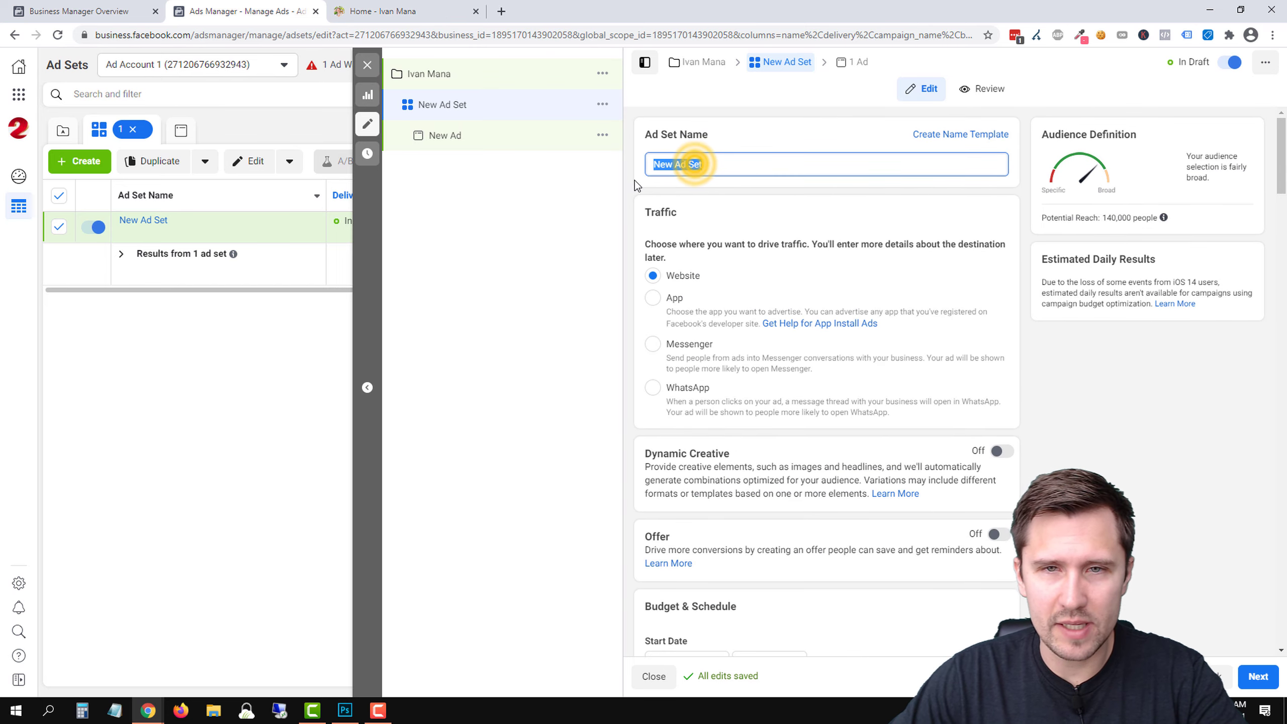
text(T1 )
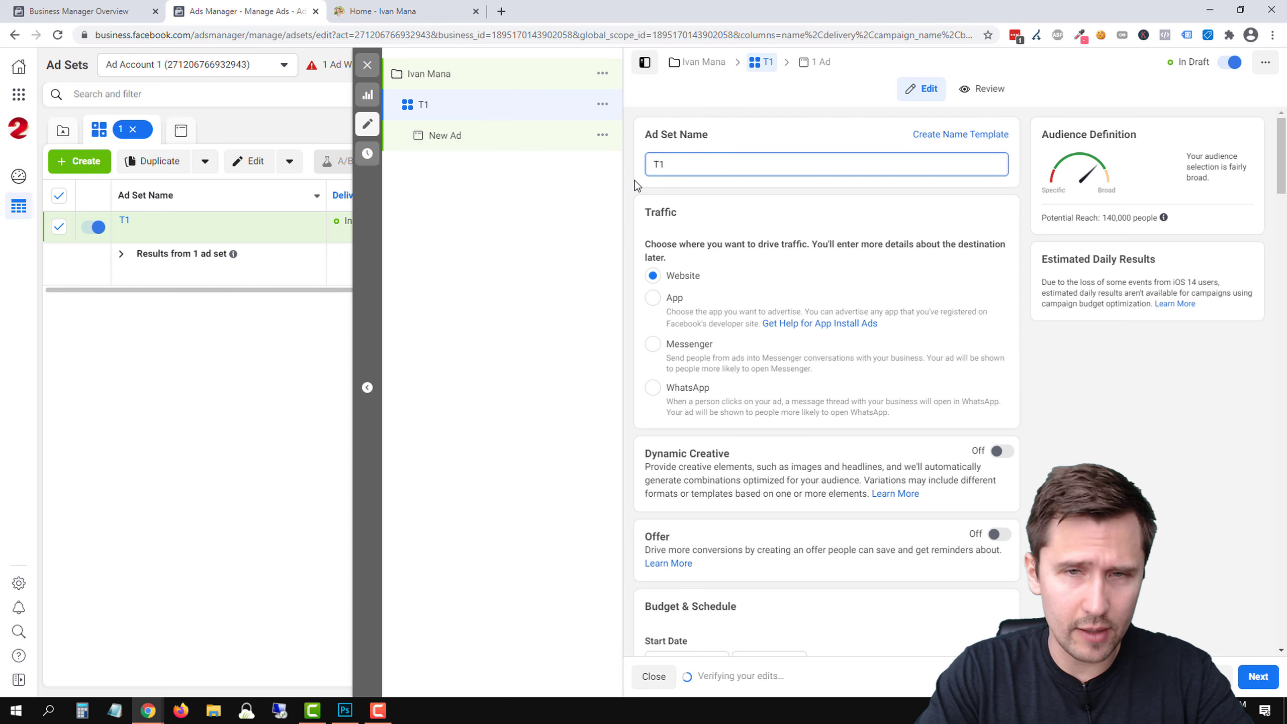
text(-)
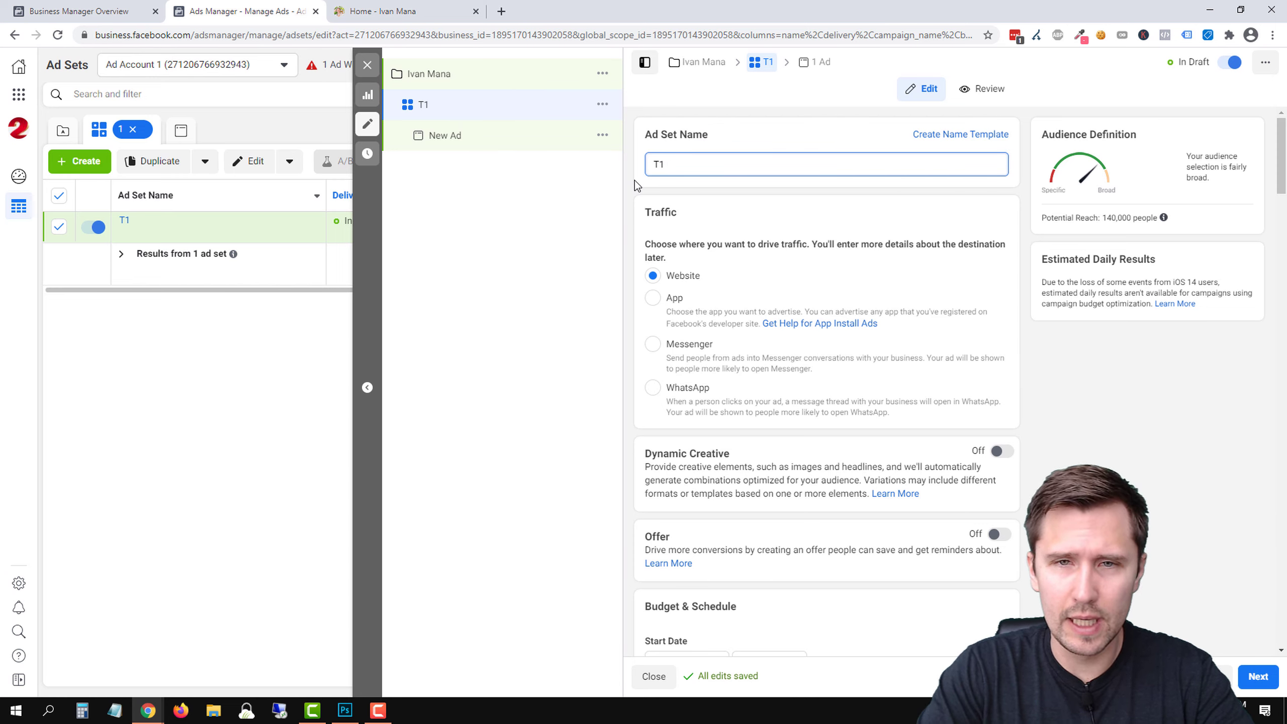
text( // 2)
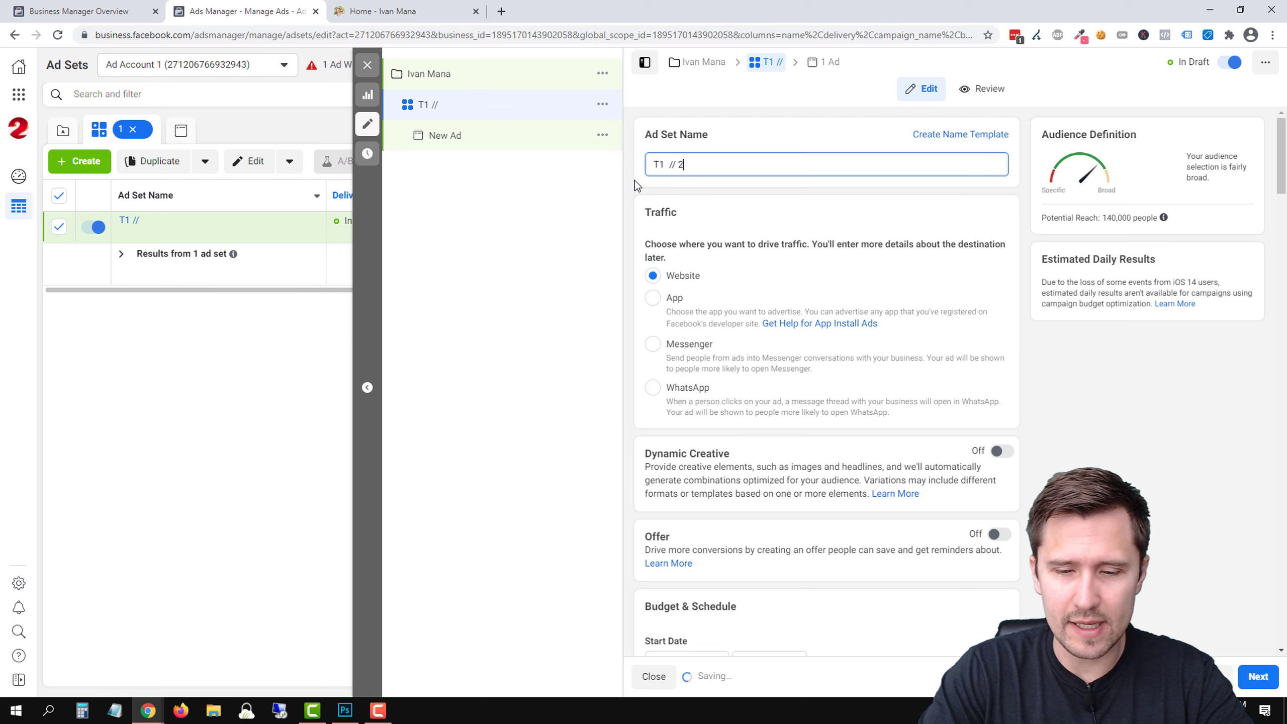
text(2-40 )
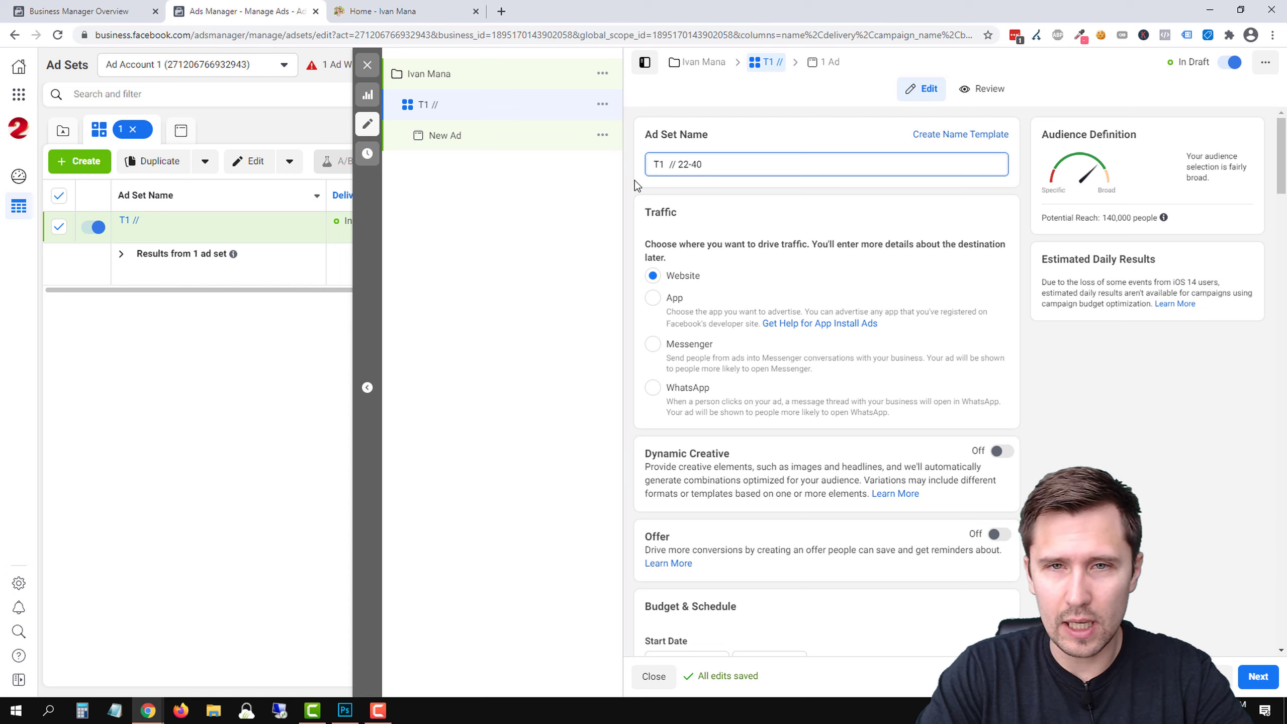
text(M + F)
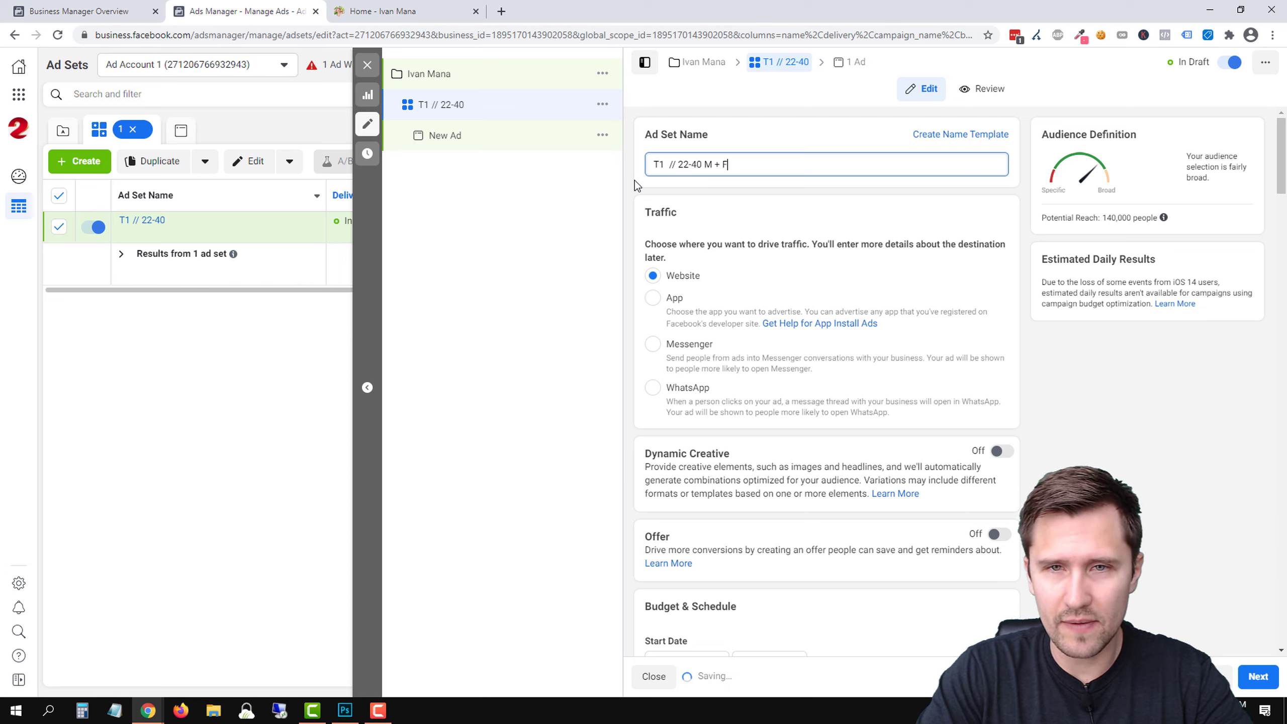
text( //)
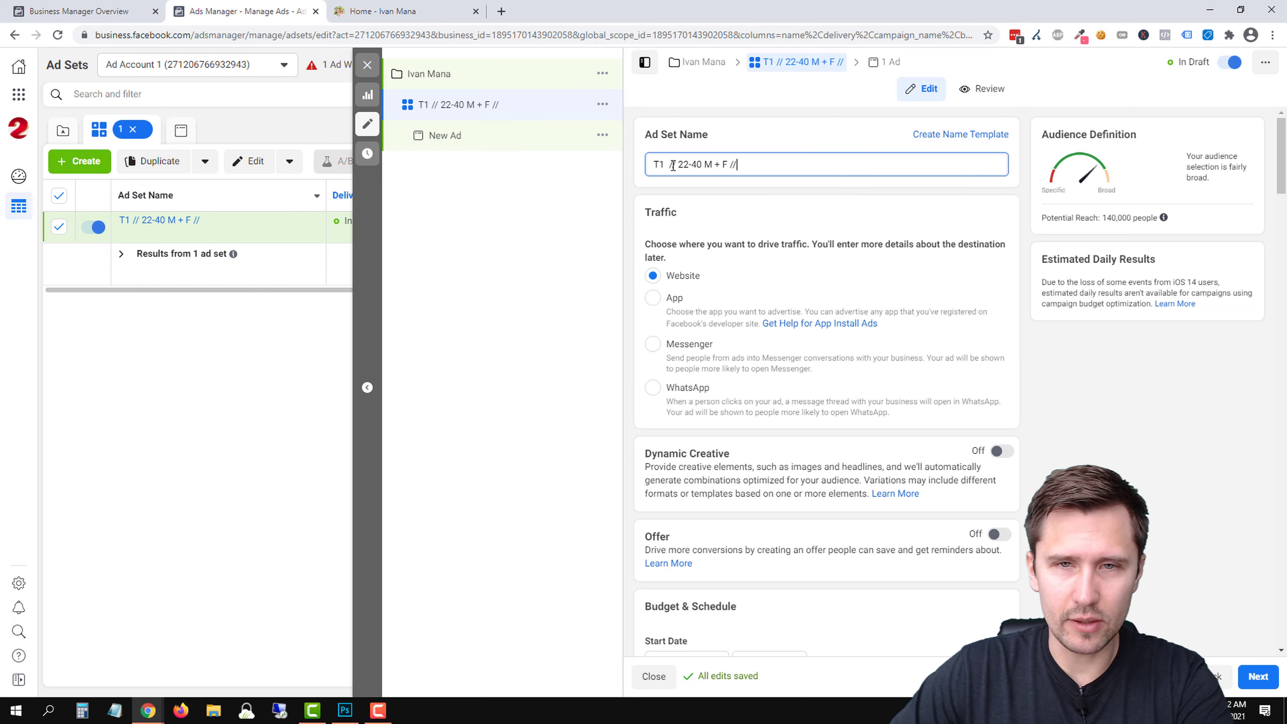
key(BackSpace)
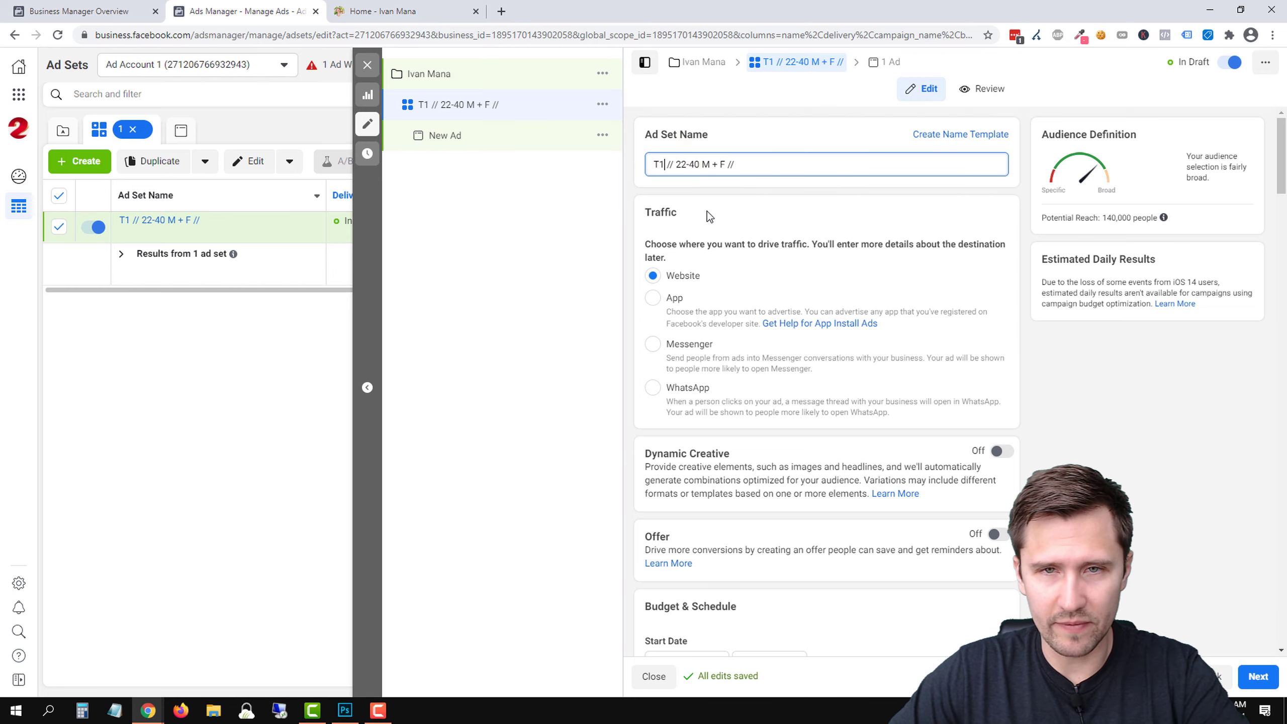
Step: Copy the Affiliate marketing interest from Detailed Targeting and append "Affiliate marketing +" to the ad set name
scroll(762, 232, down, 12)
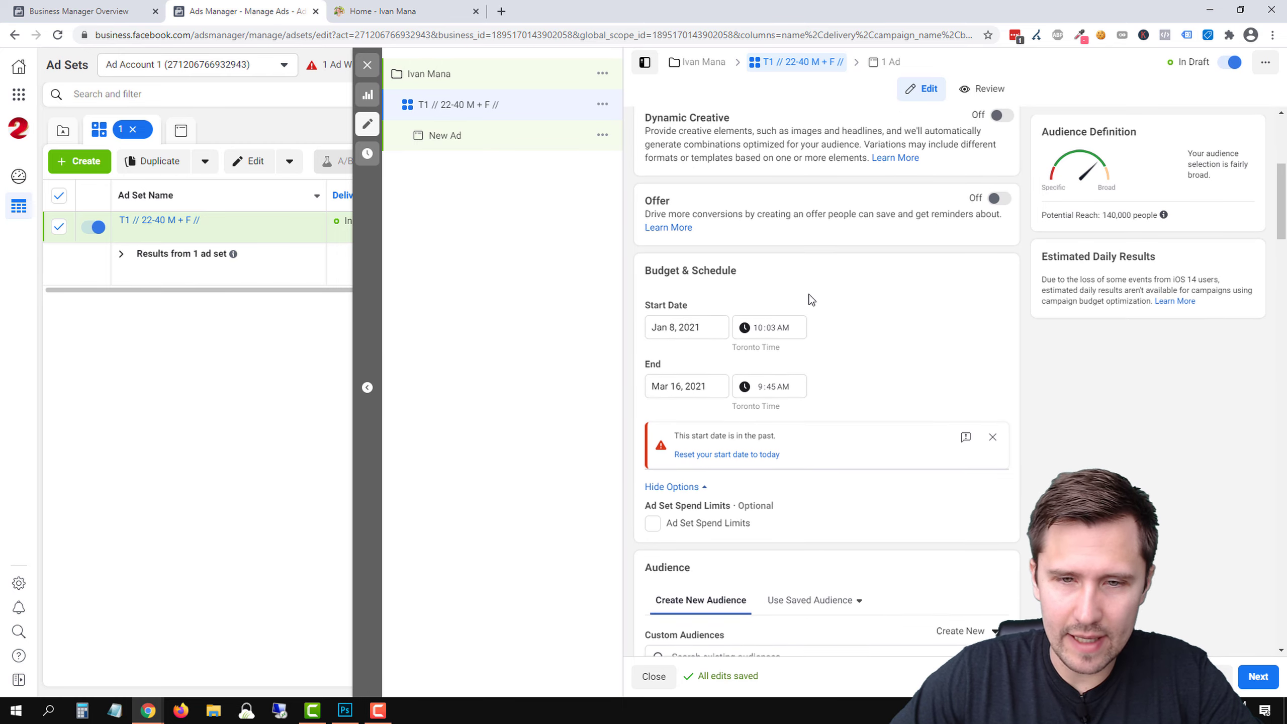
scroll(962, 391, down, 8)
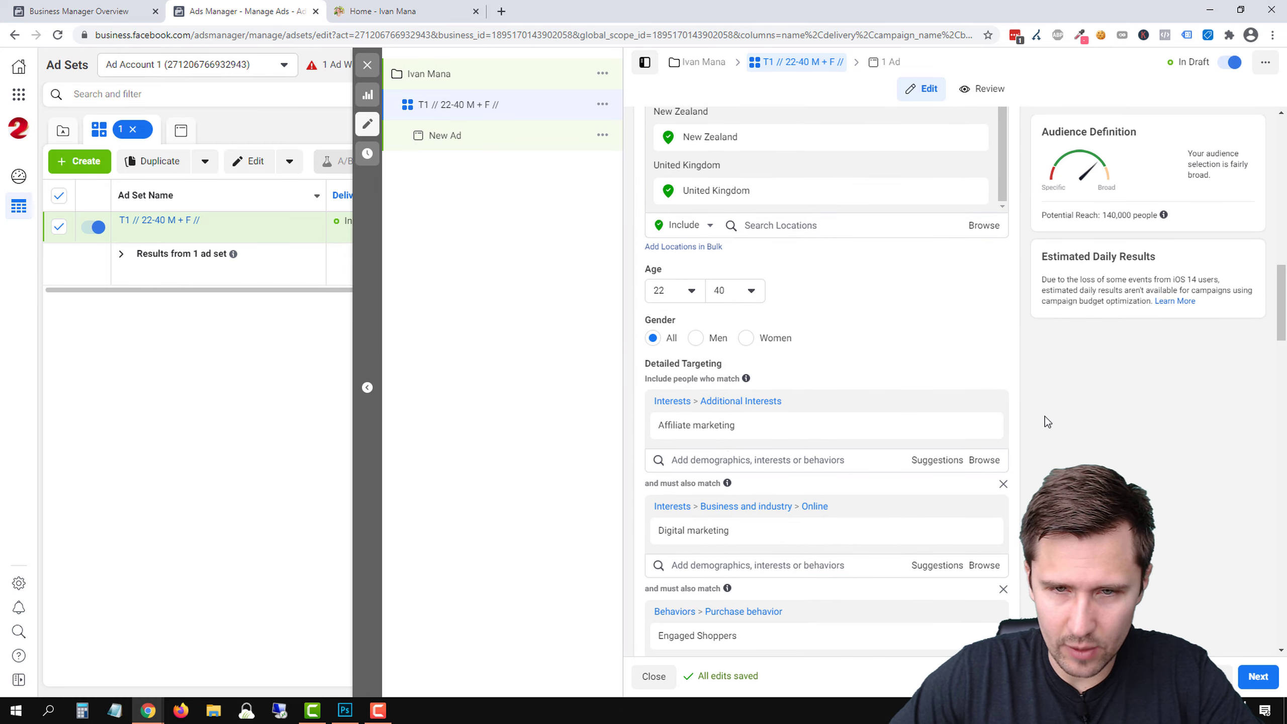
mouse_move(709, 426)
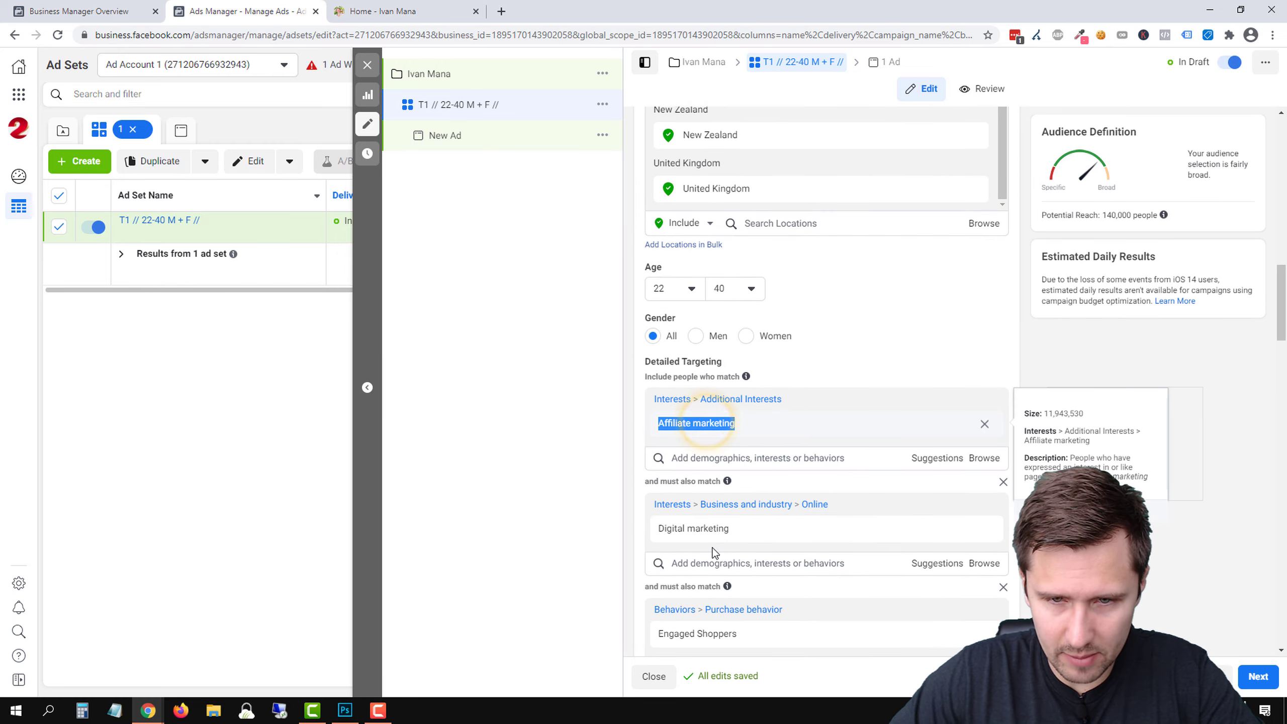
scroll(928, 434, up, 15)
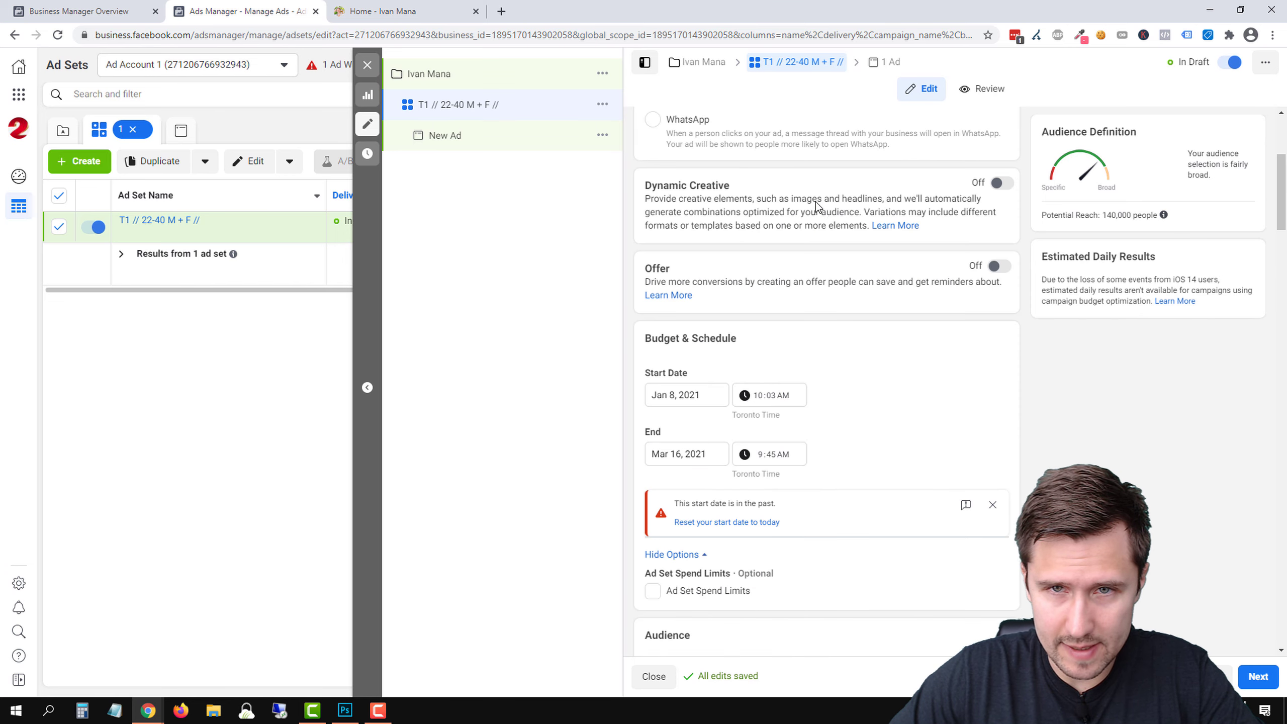
scroll(793, 195, up, 5)
click(757, 167)
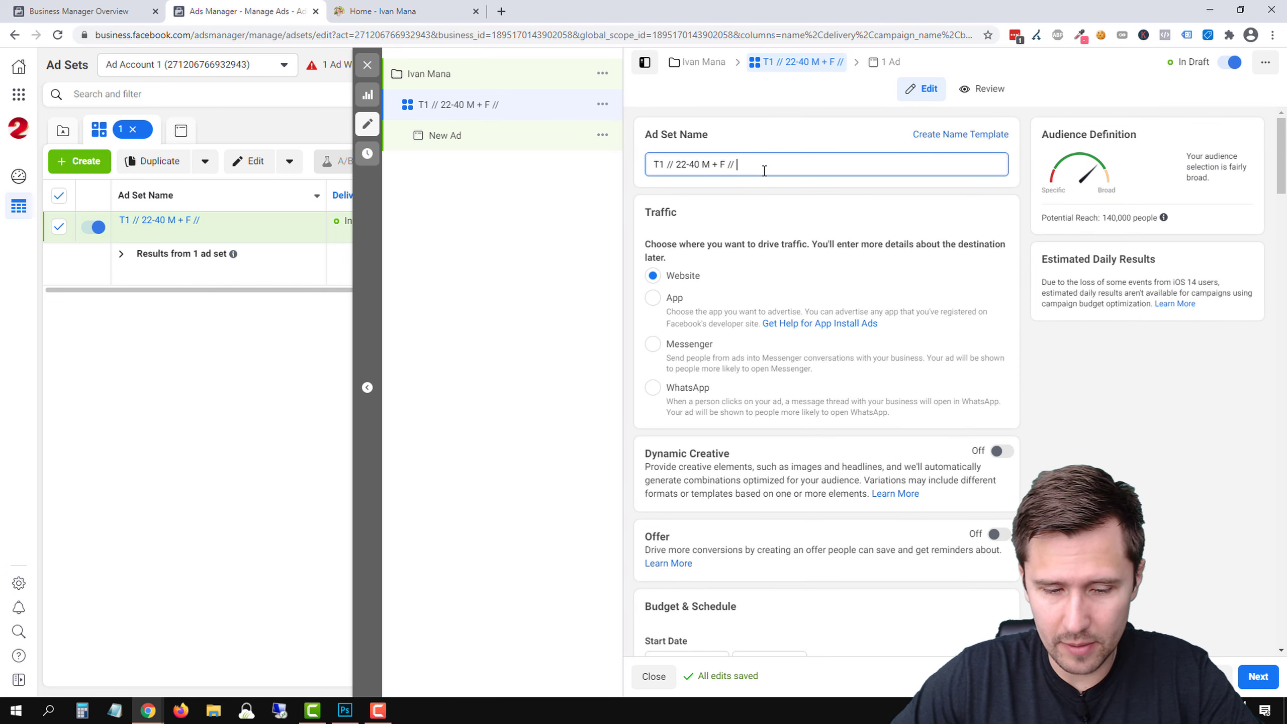
text(Affiliate marketing +)
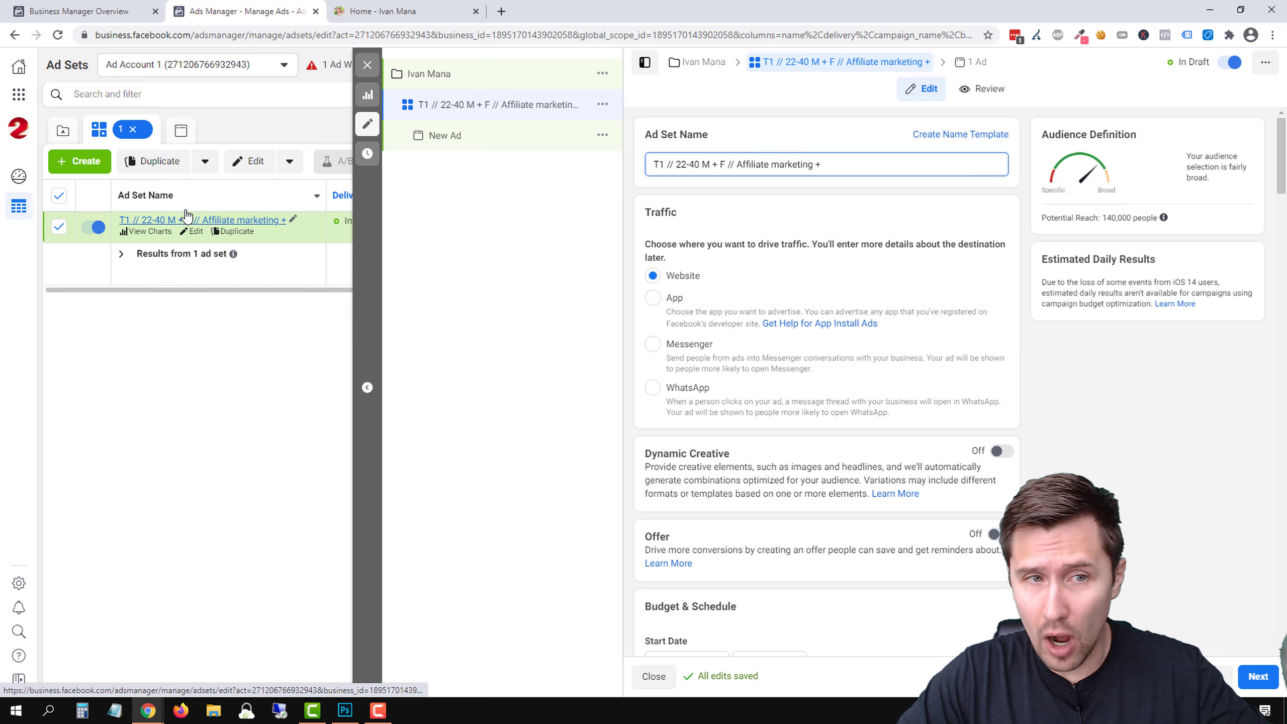
Step: Reset the ad set's start date to today in the Budget & Schedule settings
scroll(790, 311, down, 4)
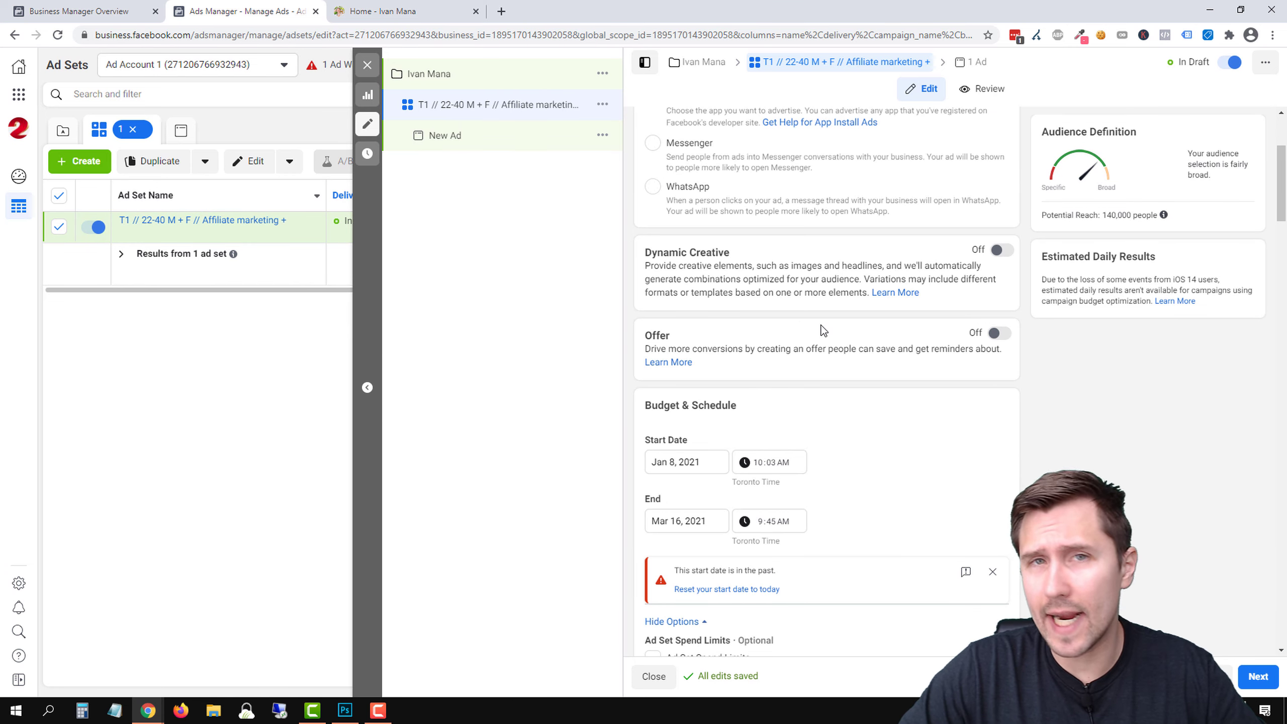
scroll(823, 330, down, 1)
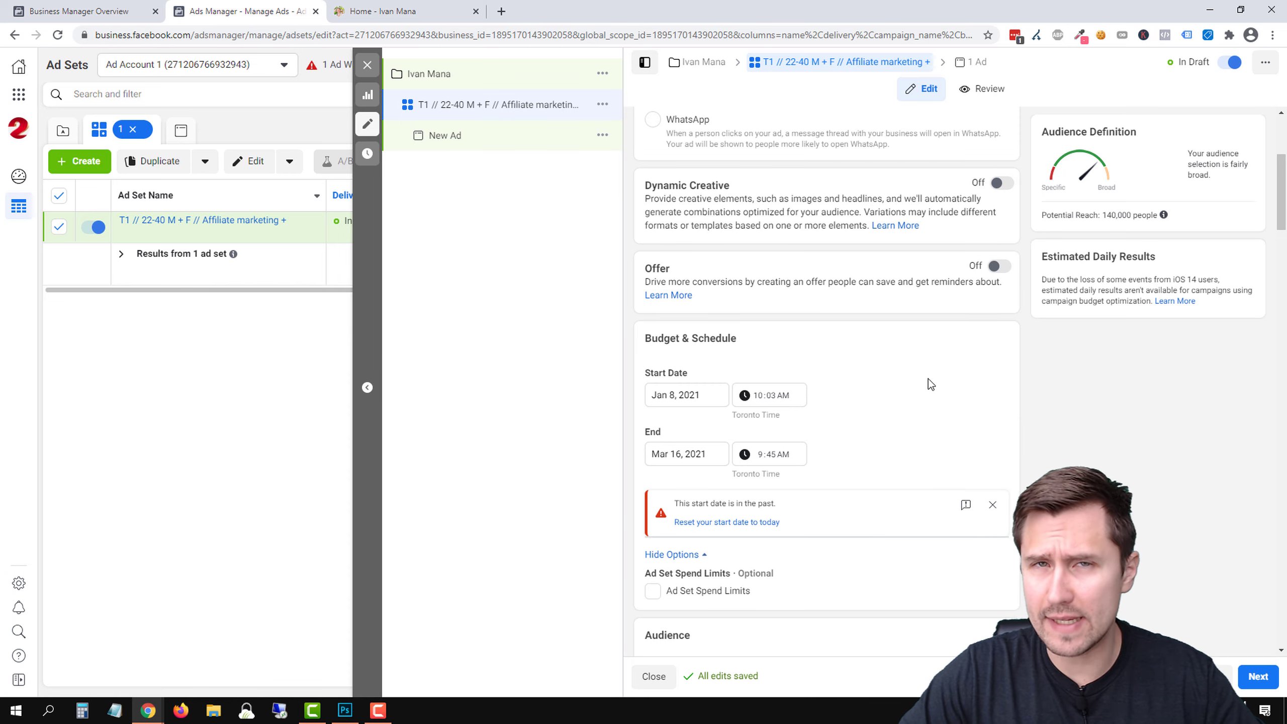
scroll(928, 378, down, 6)
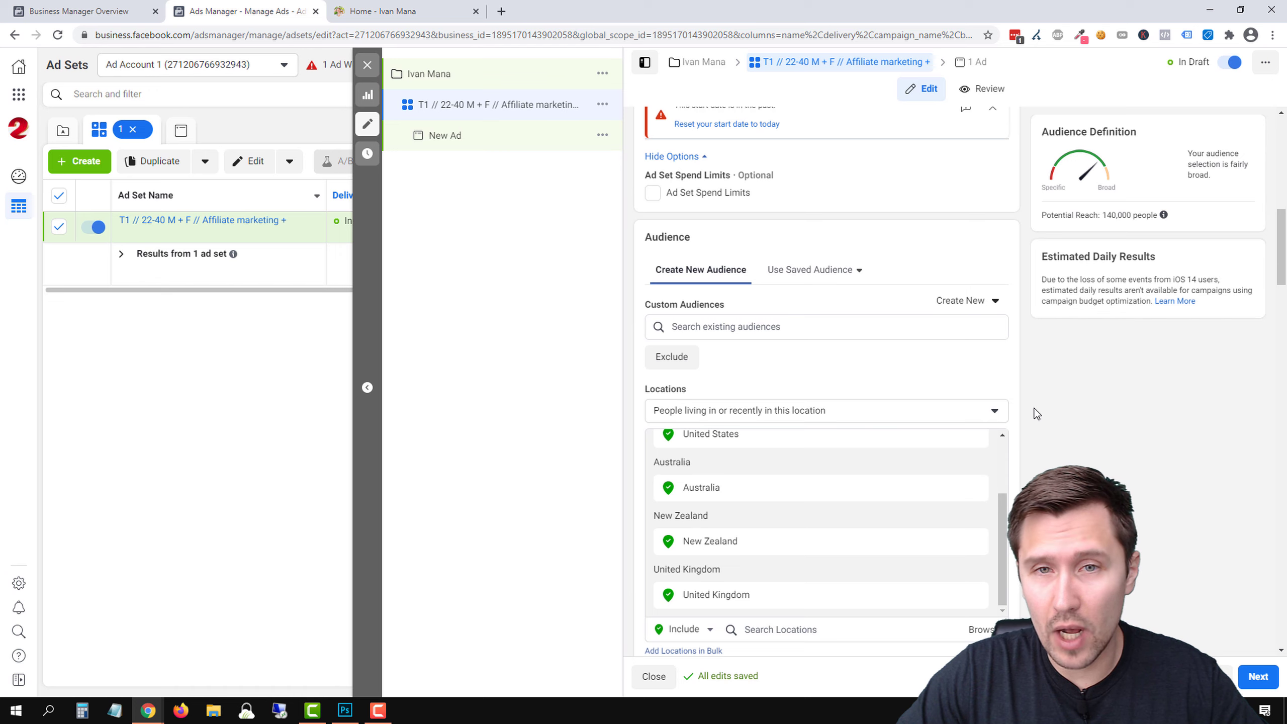
scroll(1036, 414, up, 1)
scroll(1034, 425, up, 2)
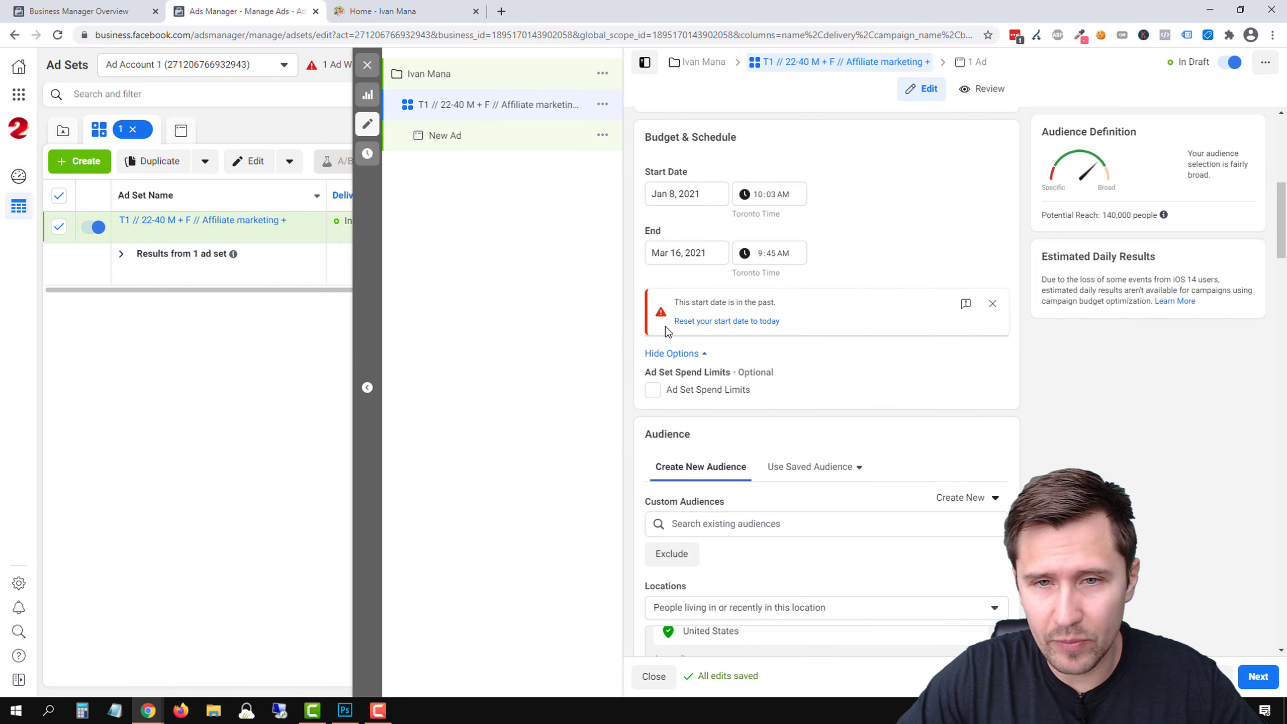
click(698, 321)
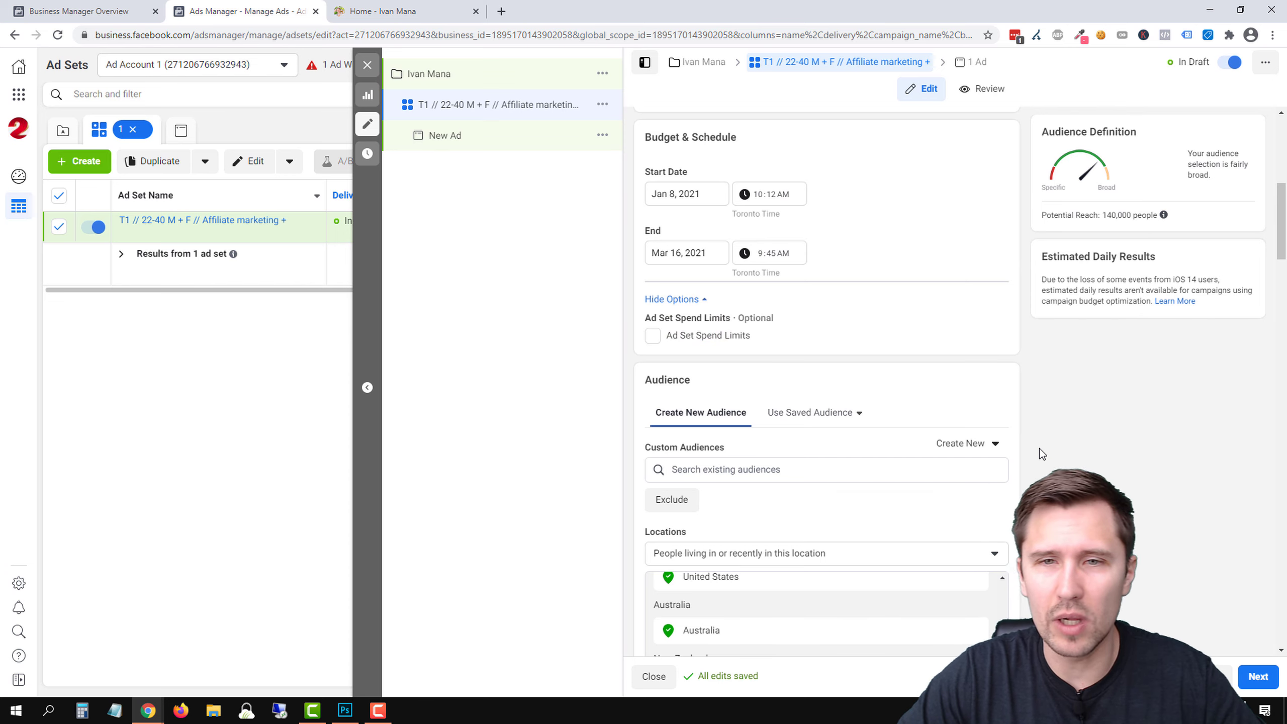
Step: Copy the Digital marketing interest from Detailed Targeting and append "Digital marketing + Engaged Shoppers" to the ad set name
scroll(1039, 449, down, 3)
scroll(1040, 451, down, 8)
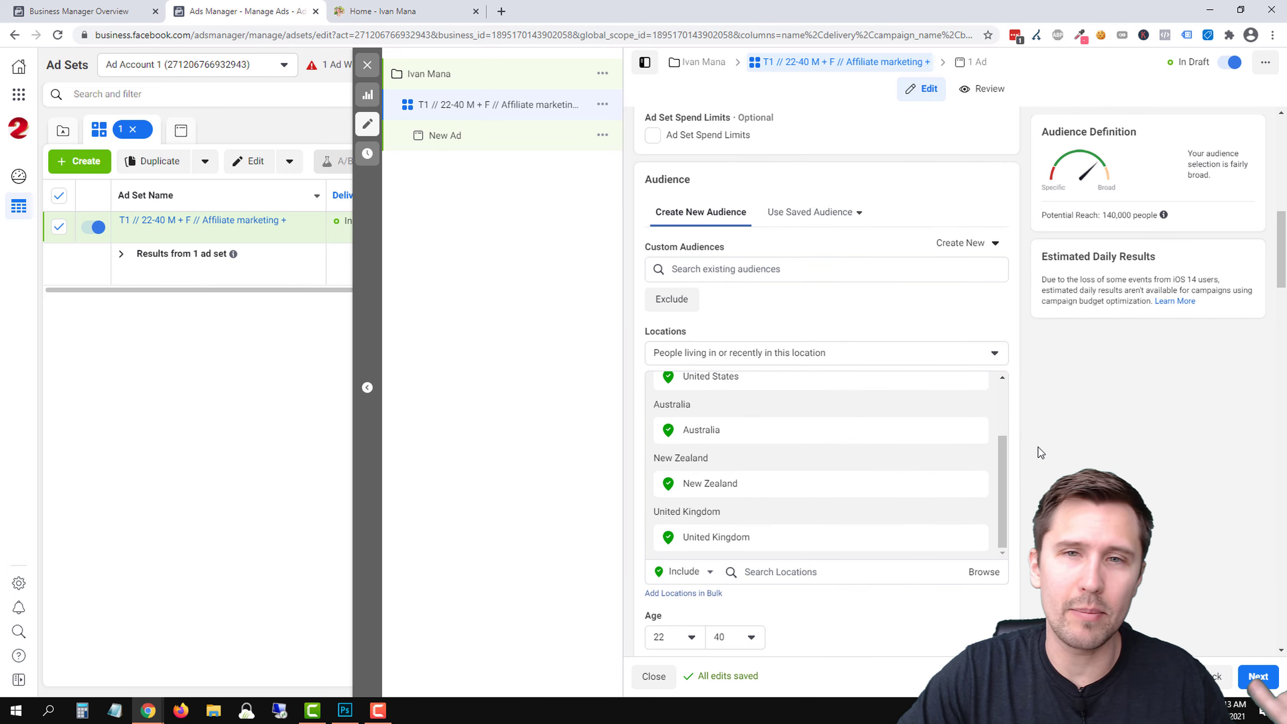
scroll(1027, 453, down, 1)
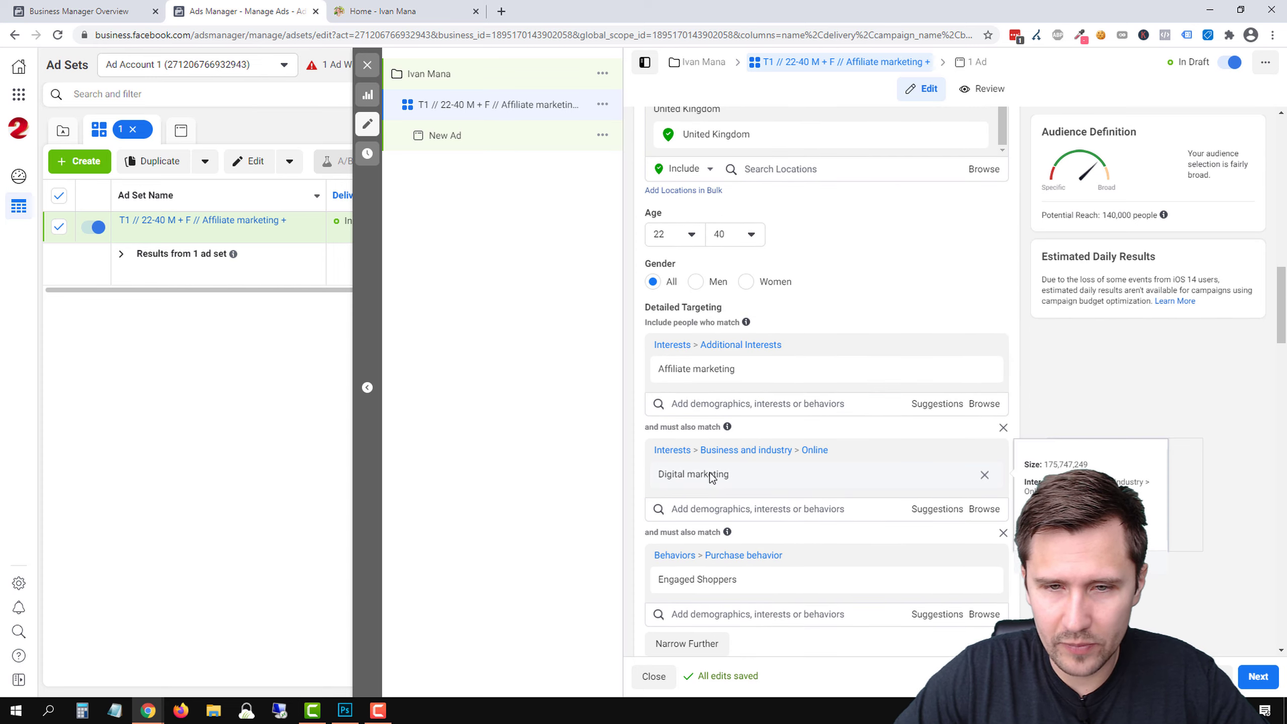
triple_click(703, 475)
key(ctrl+c)
scroll(1034, 388, up, 15)
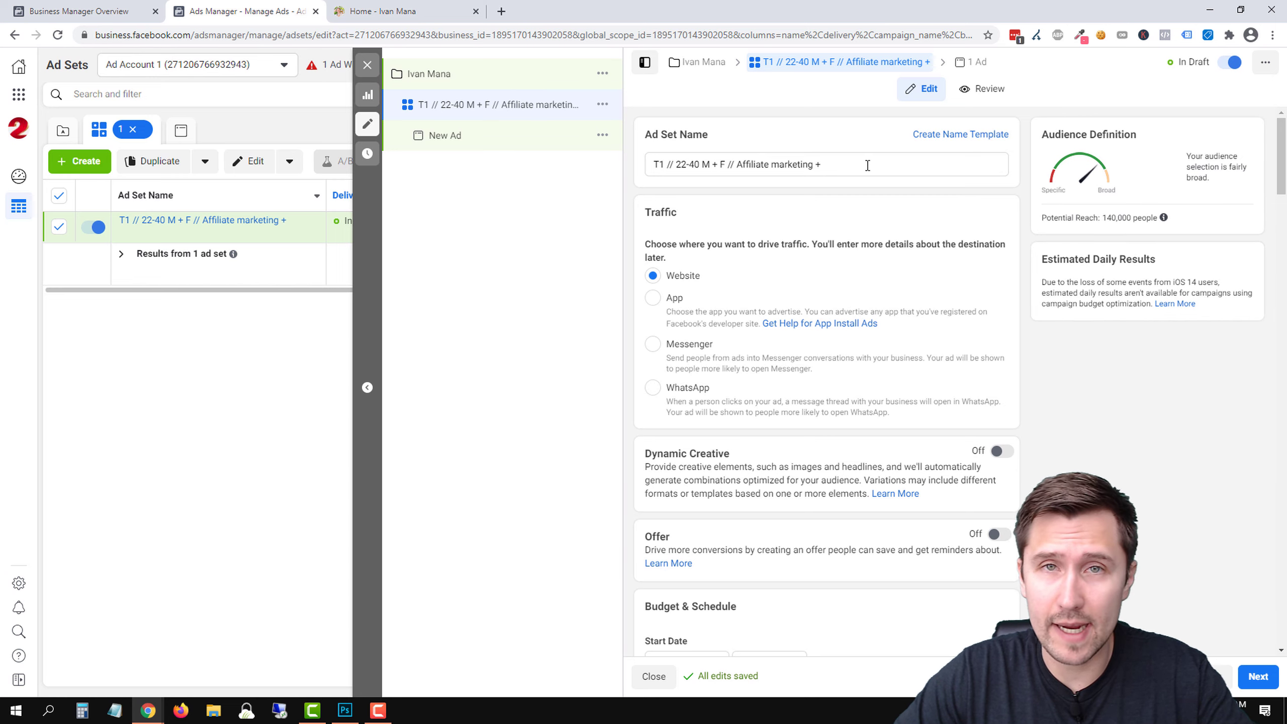
click(841, 161)
key(ctrl+v)
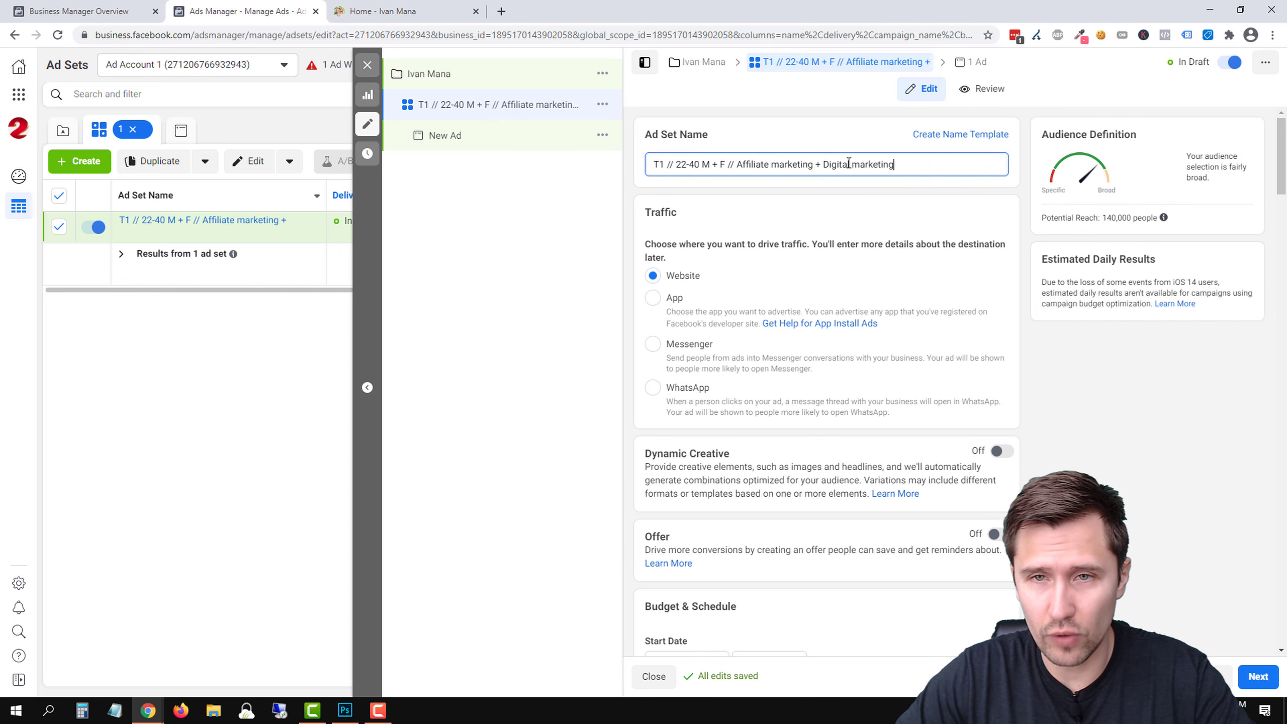
text(+ Enga)
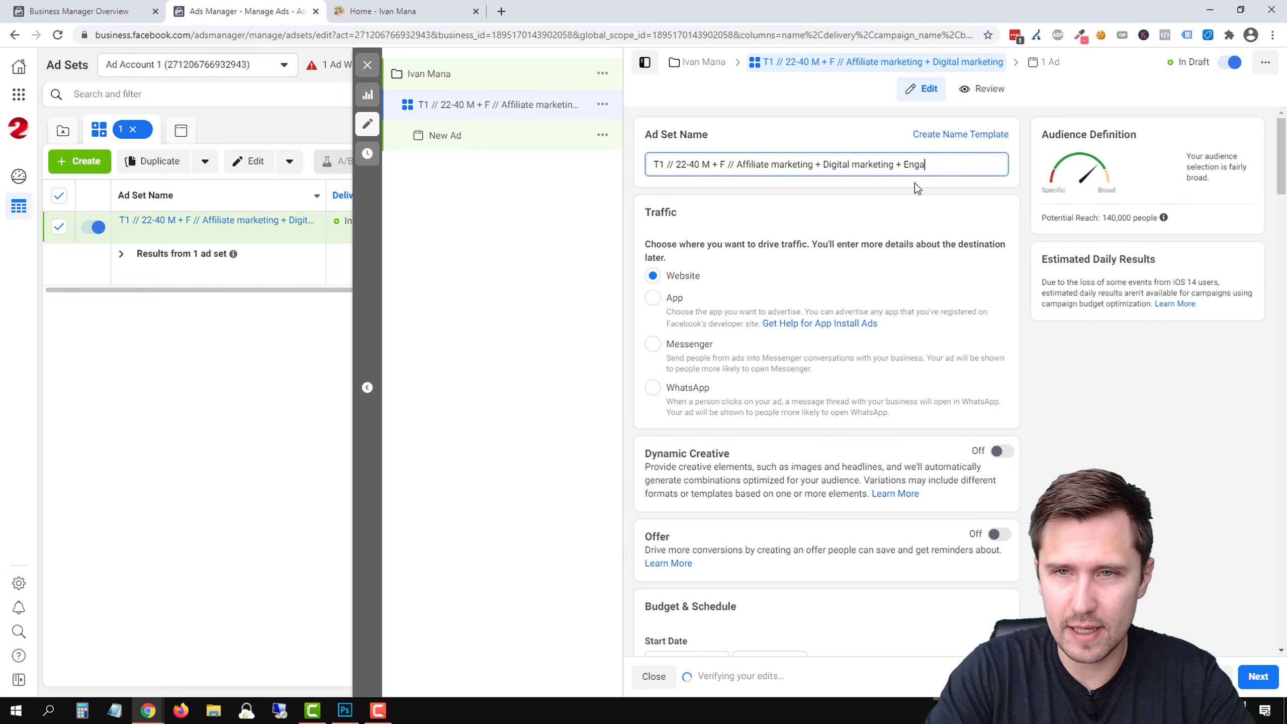
text(ged Shoppers)
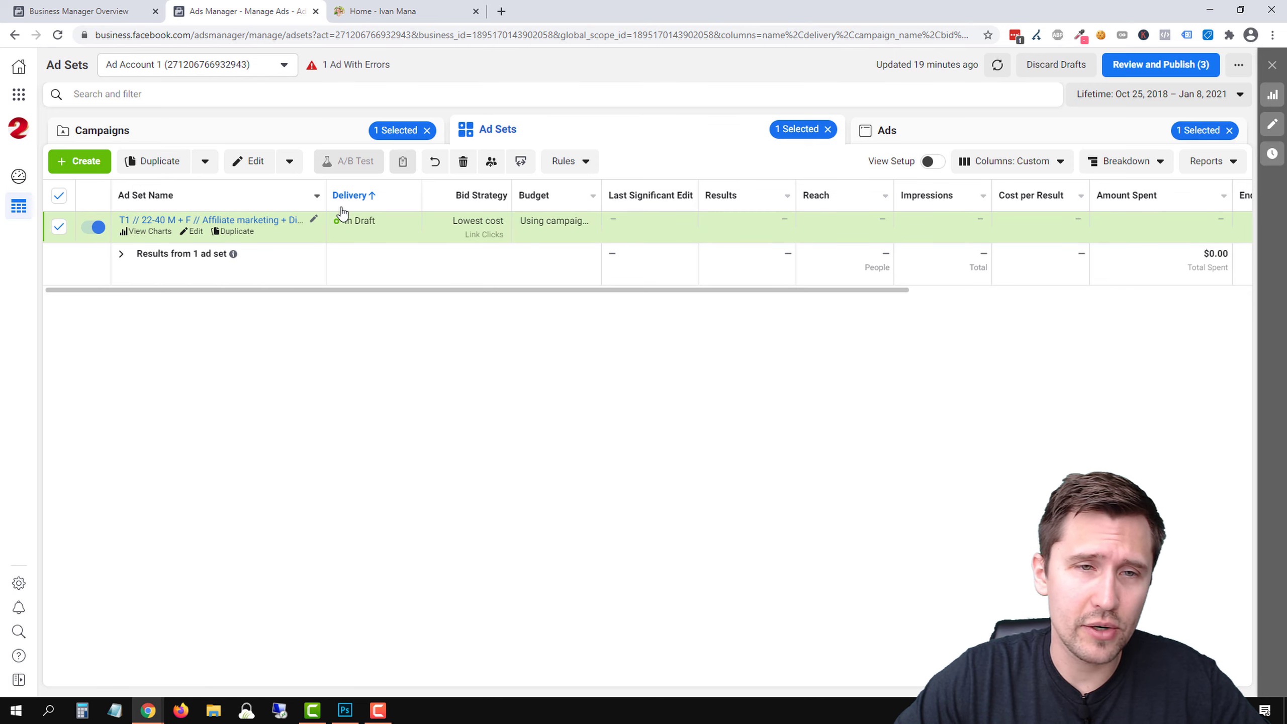
Step: Widen the Ad Set Name column to fit the full name, and open the ad set's New Ad for editing
drag(321, 195, 517, 194)
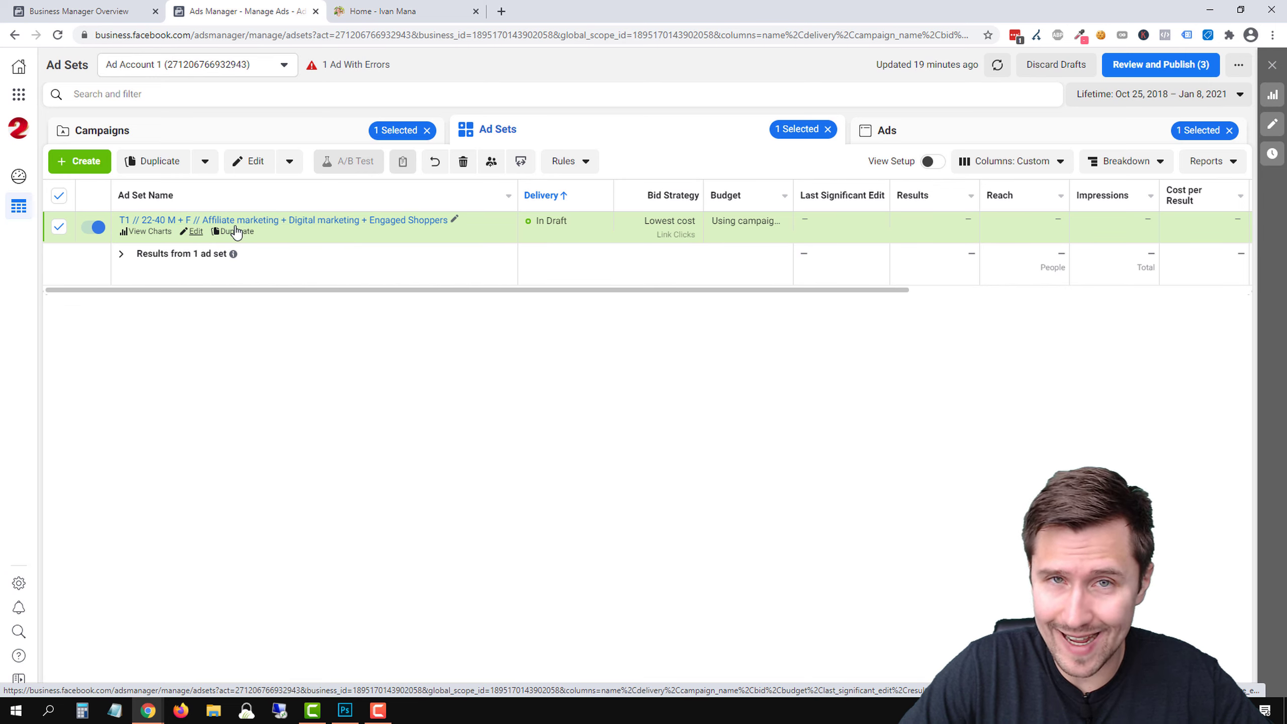
click(286, 220)
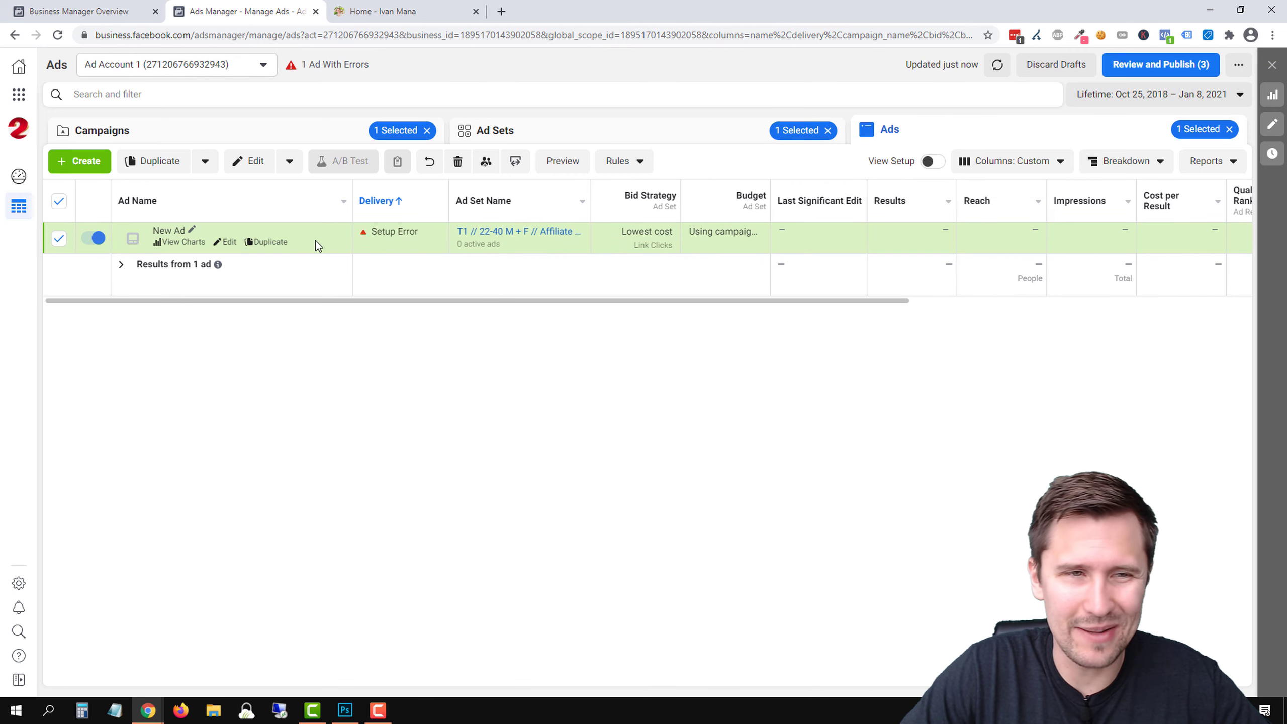
click(227, 243)
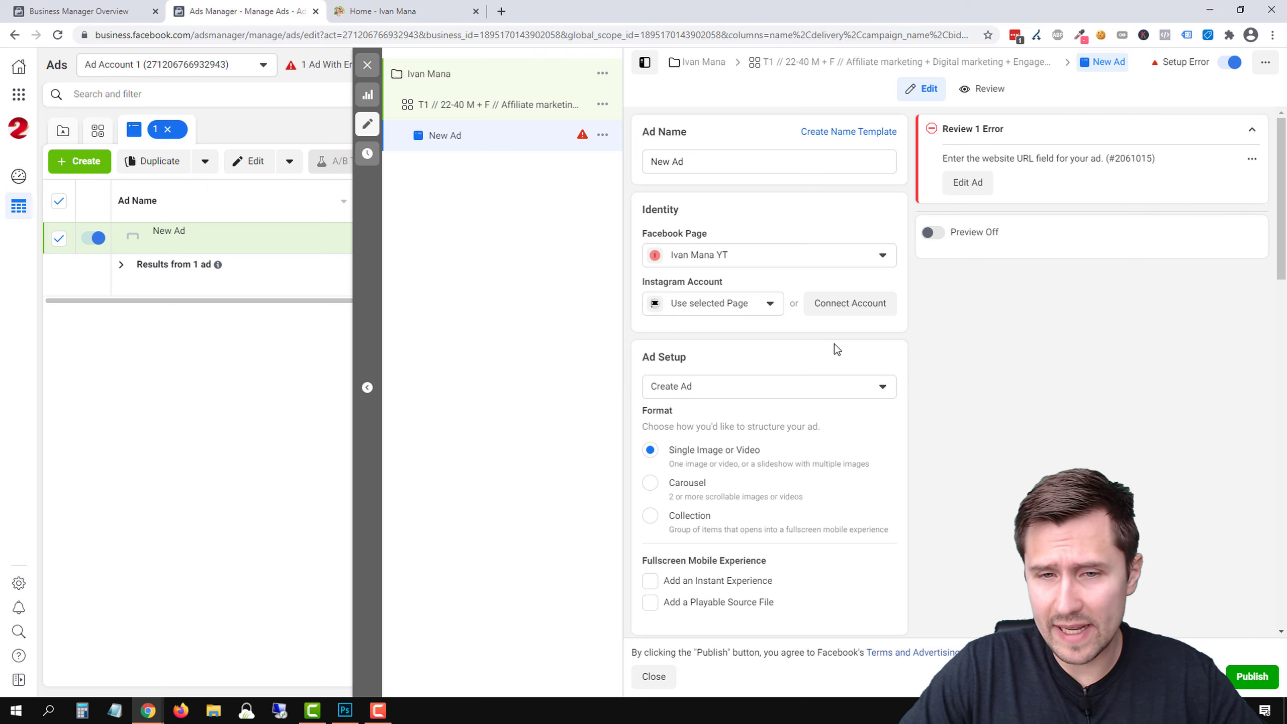
Step: Choose the YT page under Online Marketing Essentials 2 as the ad's Facebook Page, keeping the Instagram account on Use selected Page
scroll(864, 341, down, 1)
scroll(722, 335, up, 1)
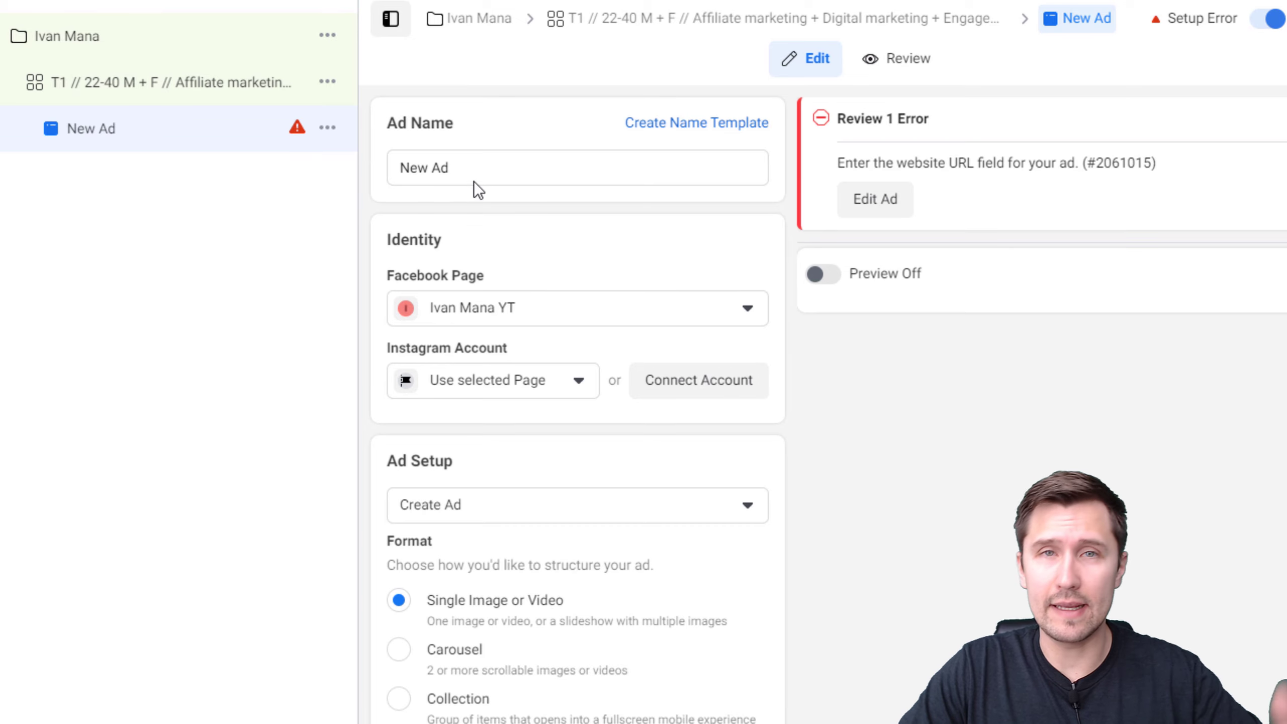
click(488, 311)
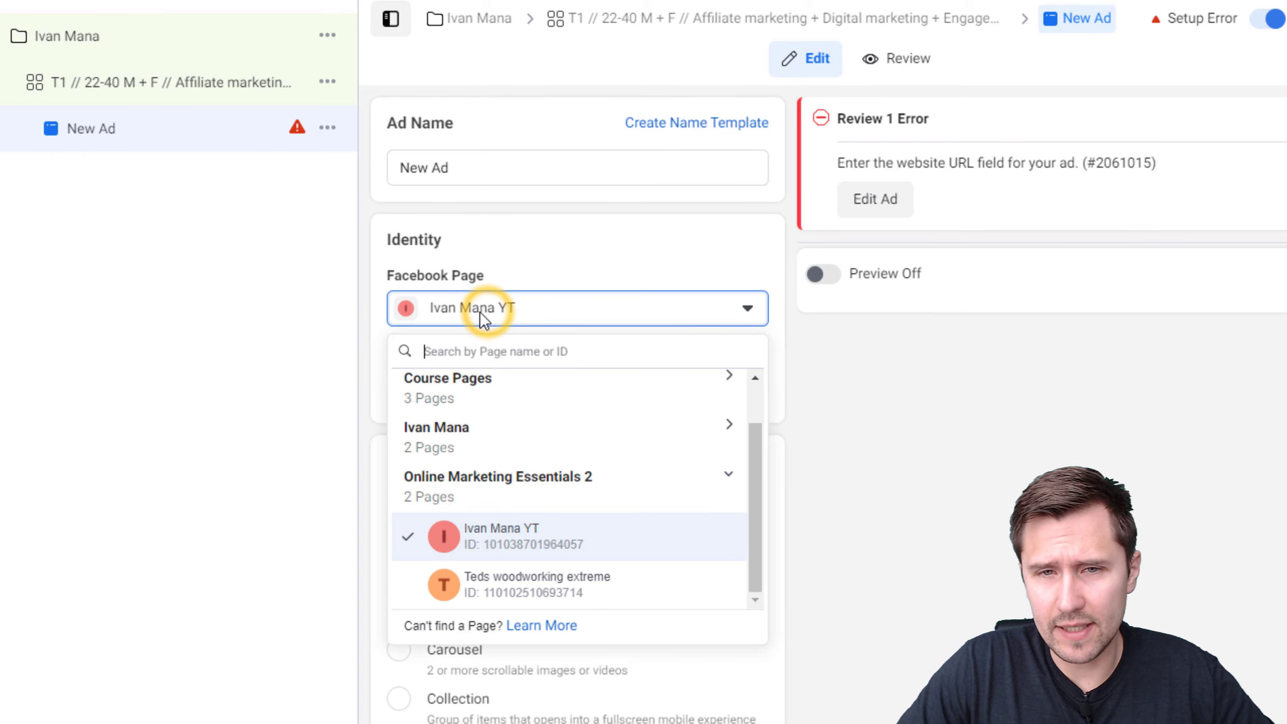
click(522, 545)
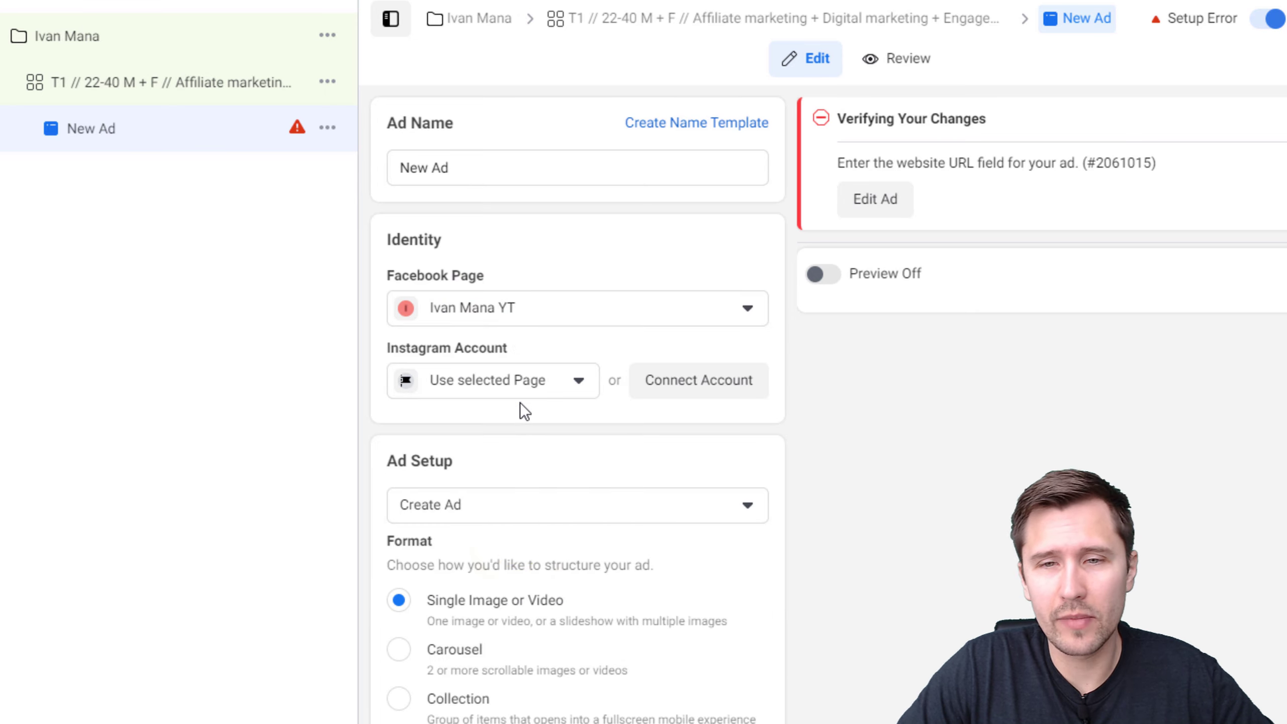
click(525, 380)
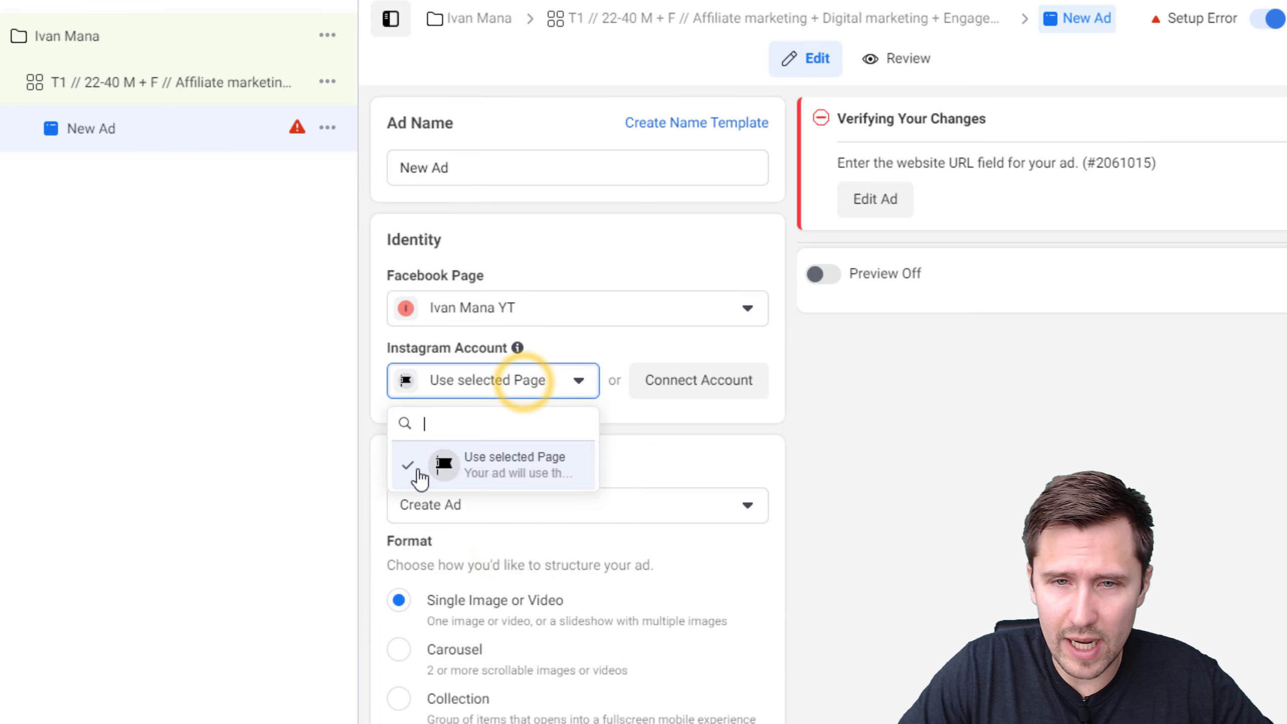
click(682, 442)
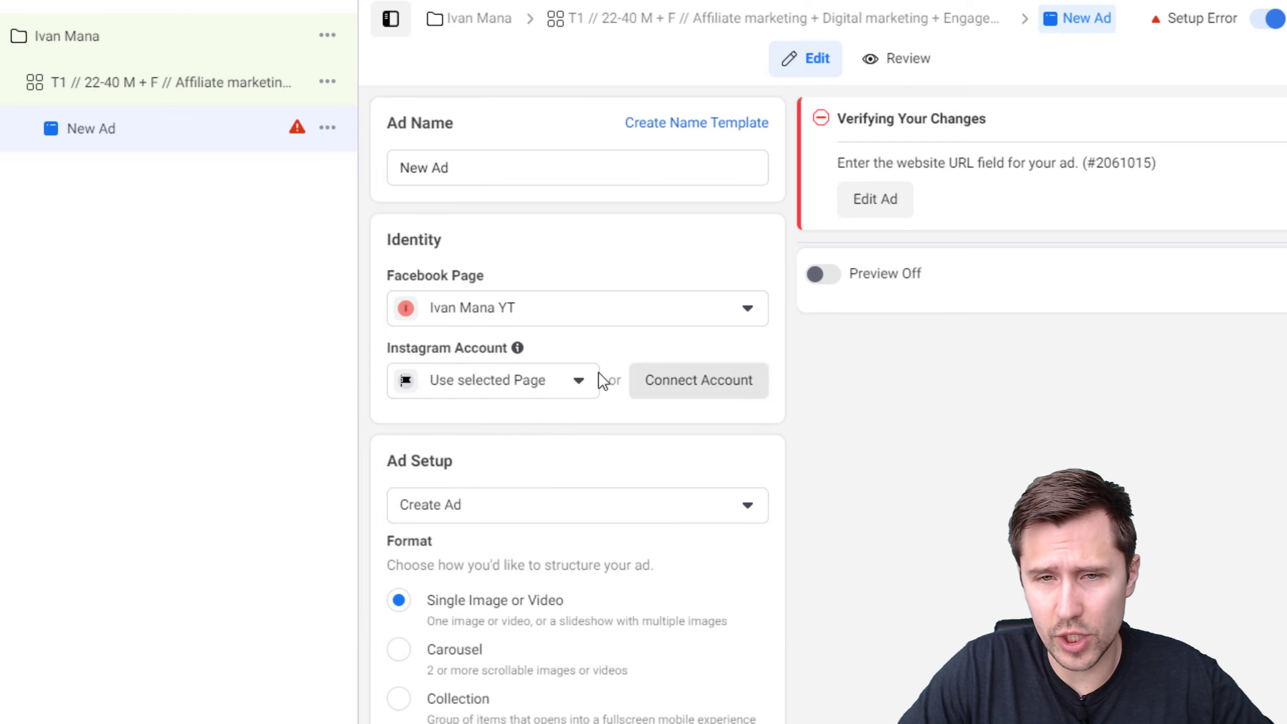
Step: Set the ad format to Carousel and look over its preview
scroll(799, 380, down, 2)
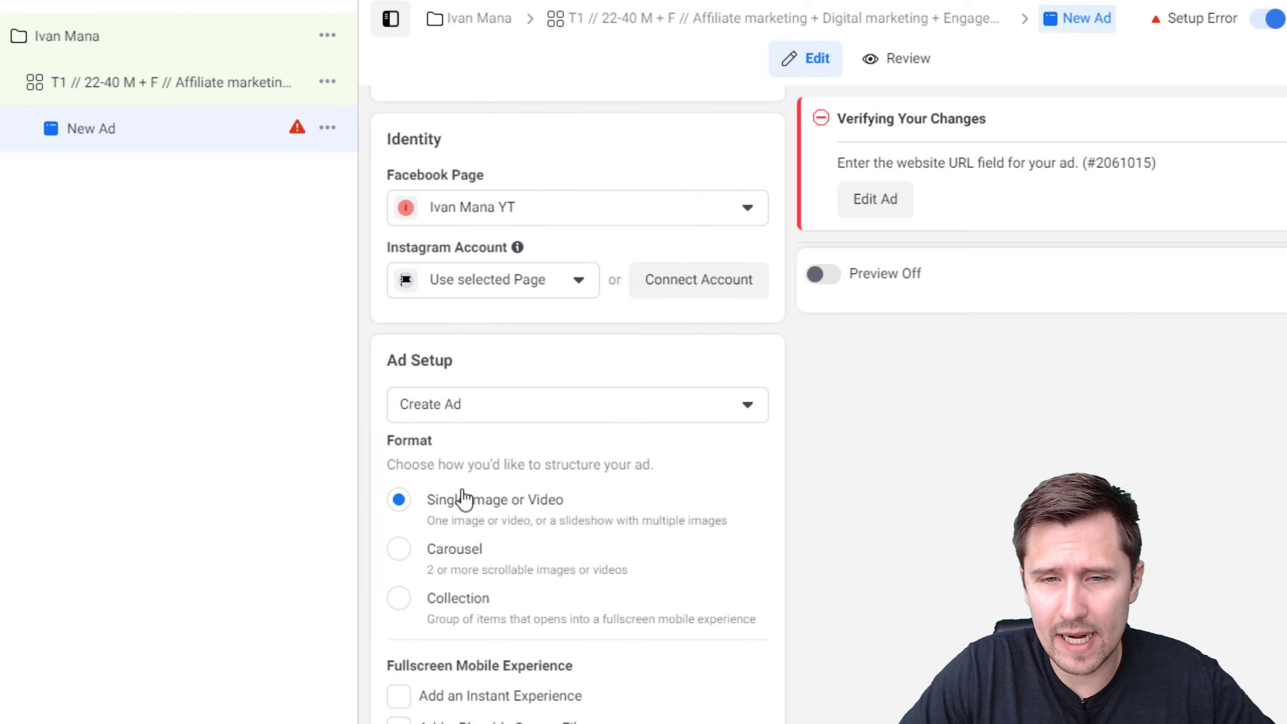
click(455, 555)
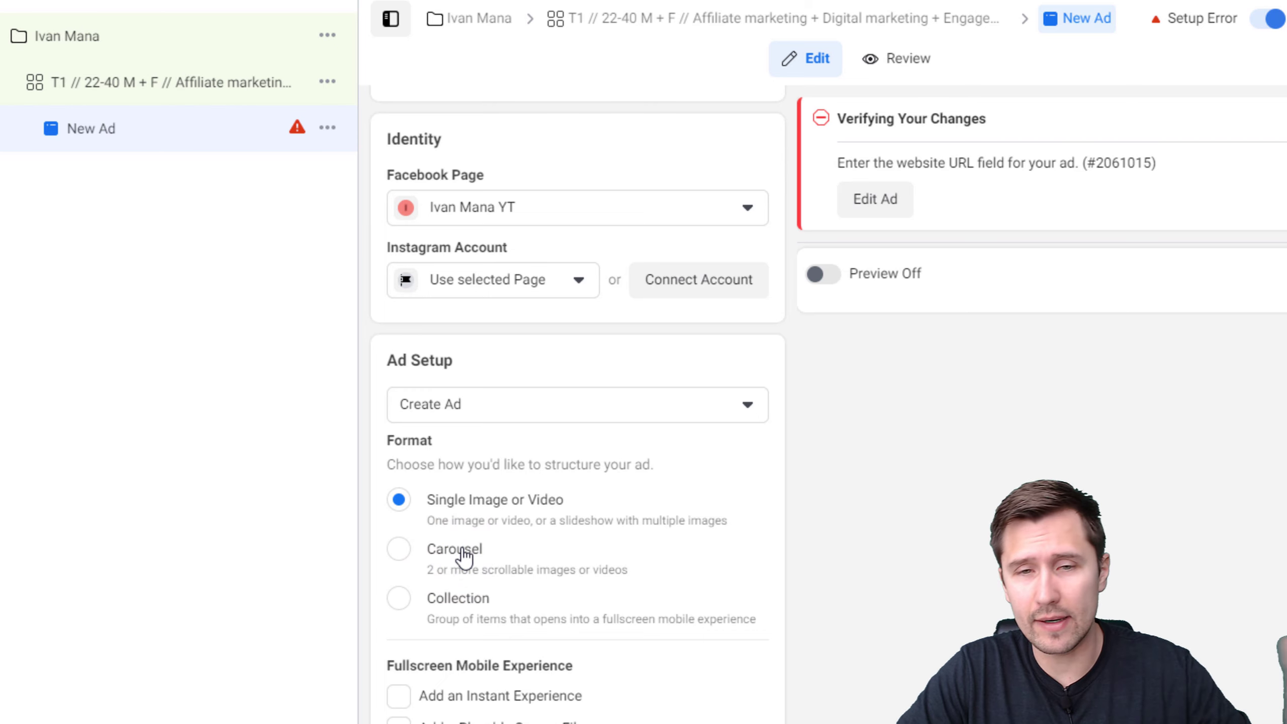
click(462, 557)
click(462, 556)
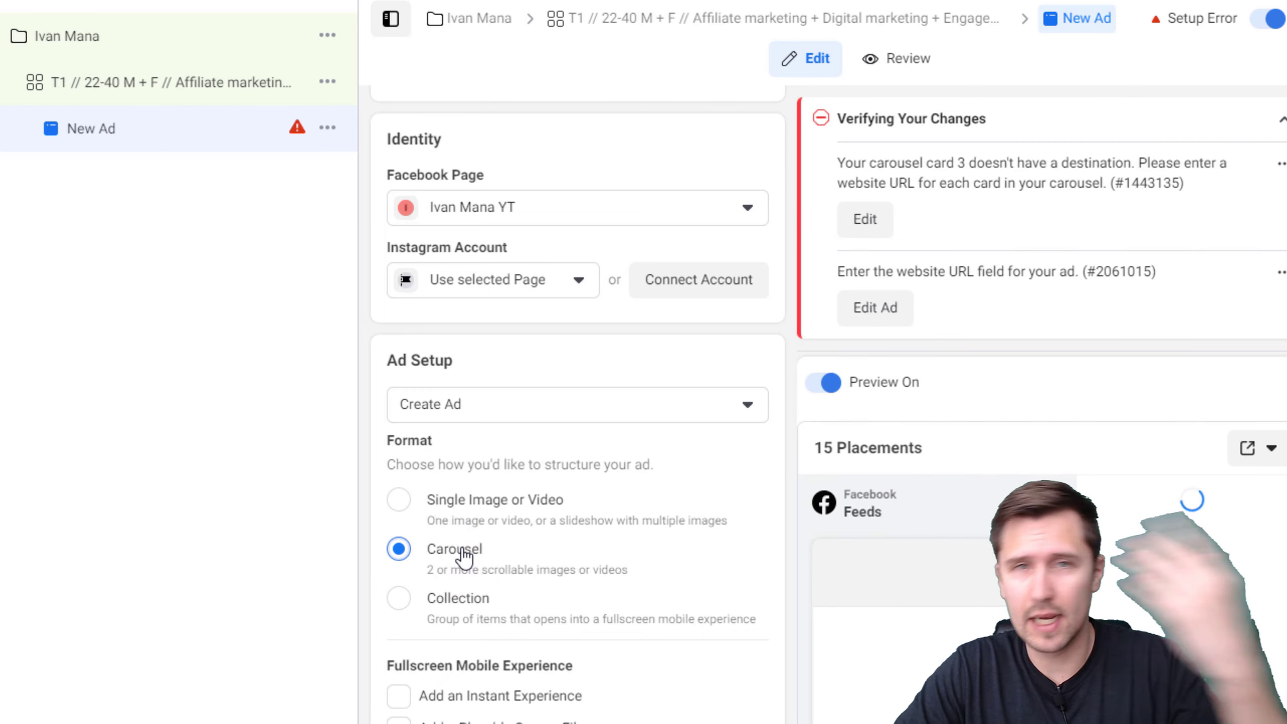
scroll(978, 573, down, 2)
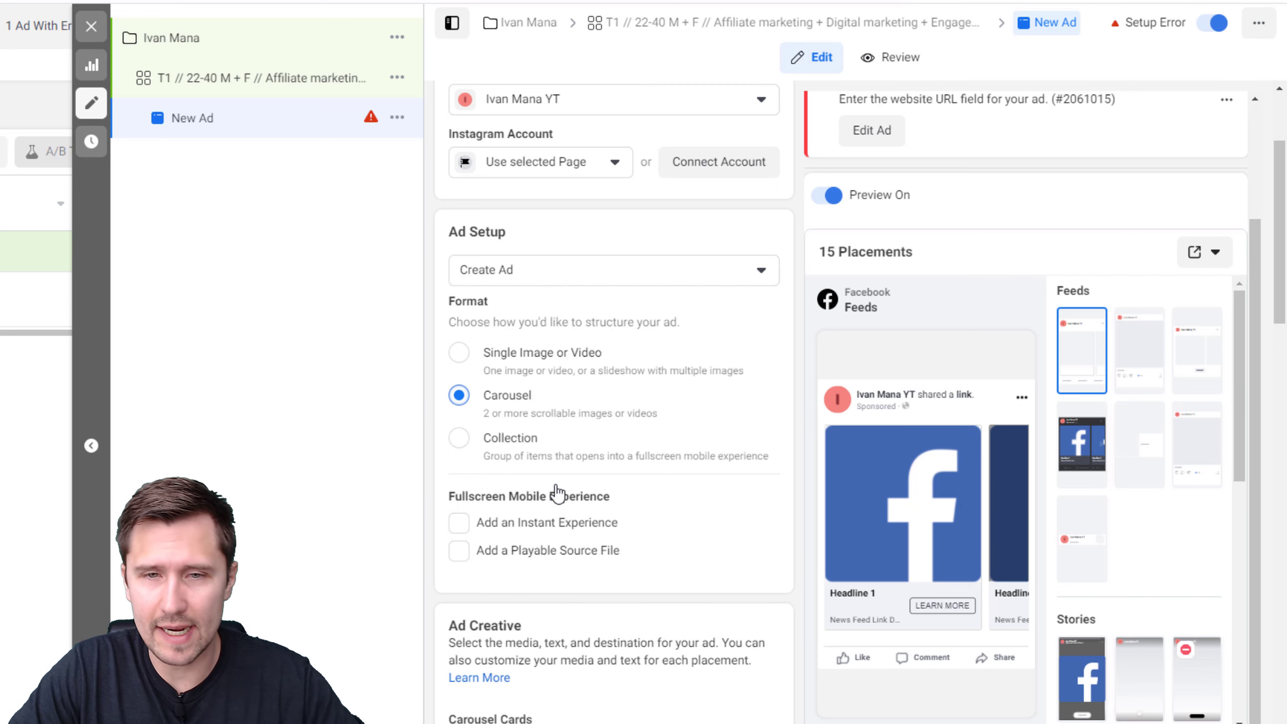
Step: Switch the ad format to Collection and turn on the ad preview
click(521, 445)
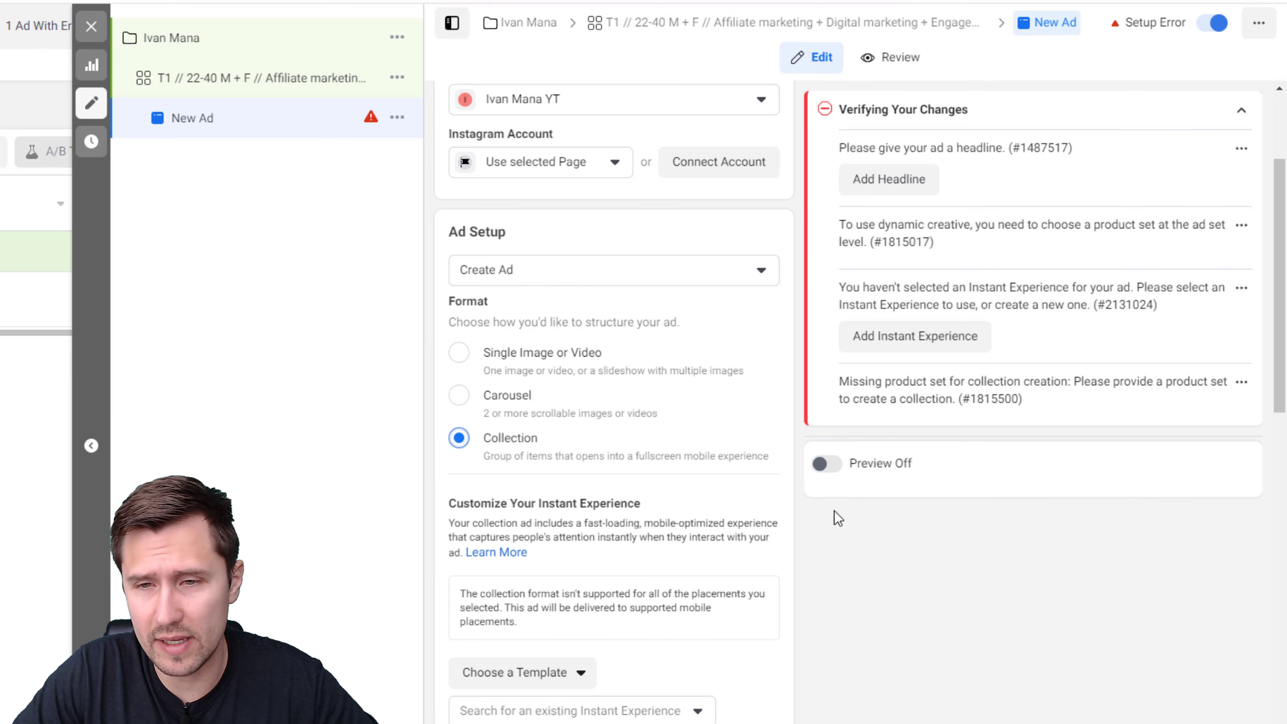
click(822, 454)
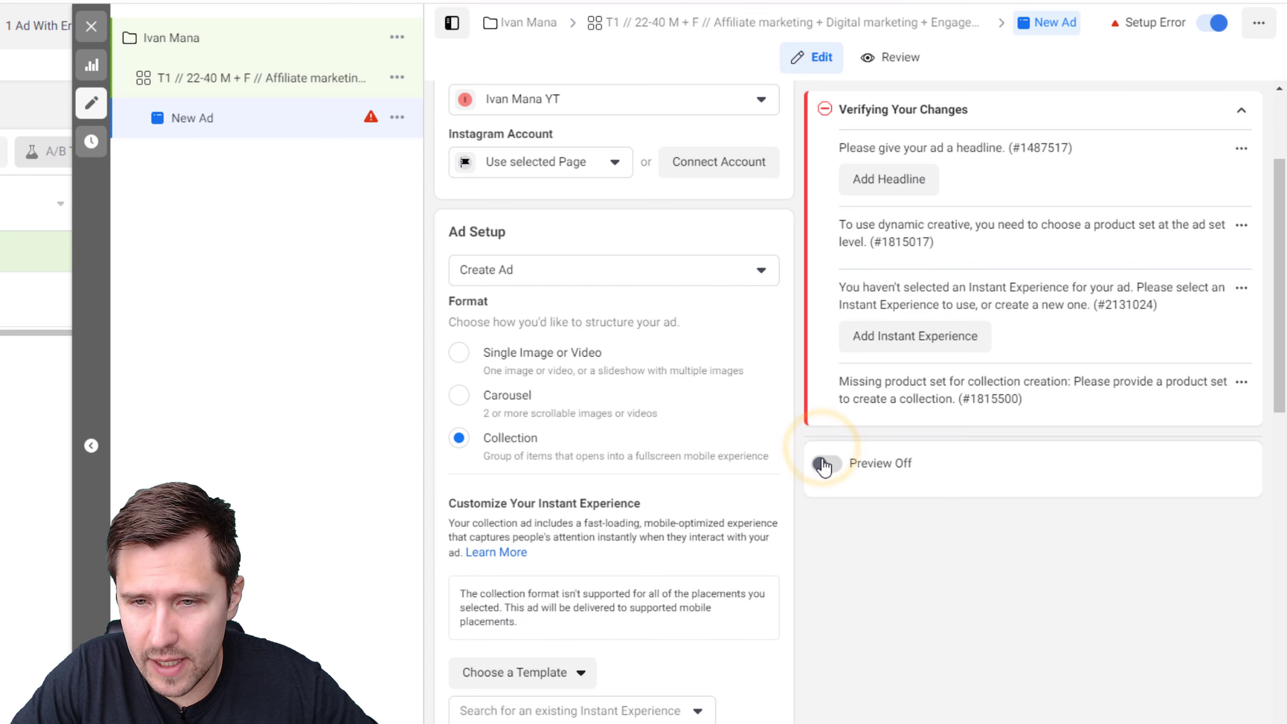
scroll(907, 456, down, 3)
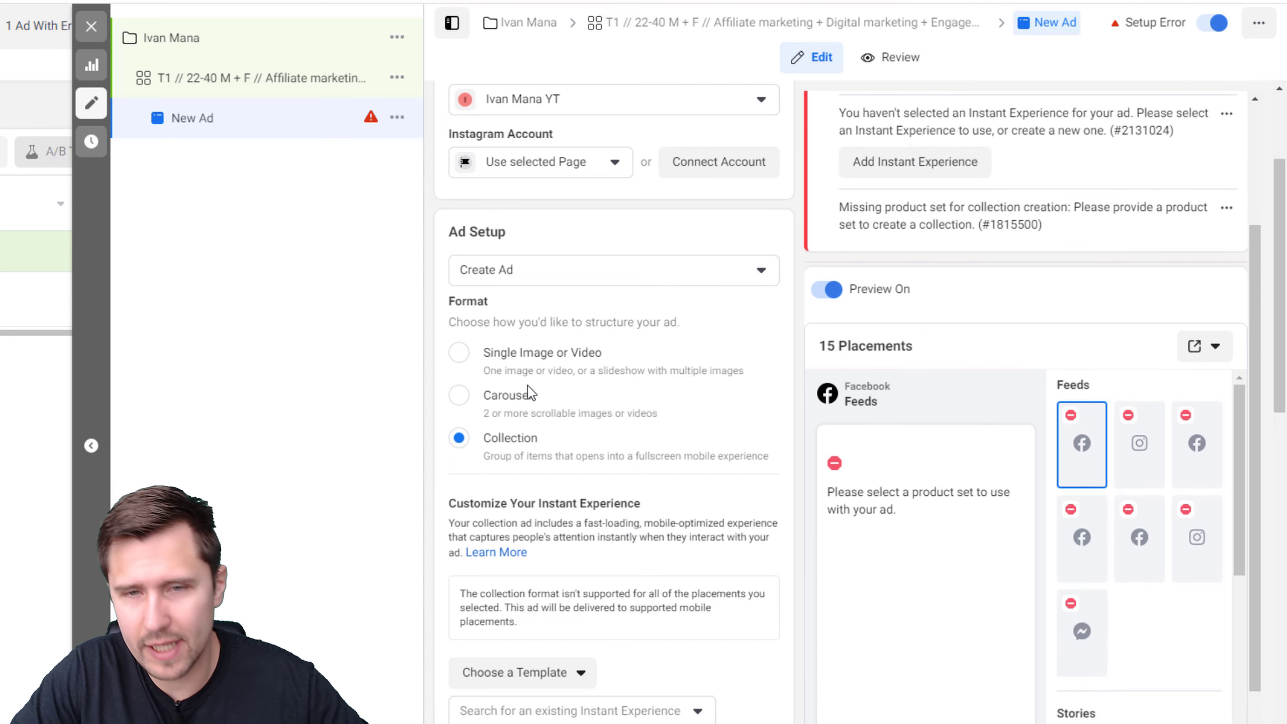
Step: Set the ad format to Single Image or Video and start adding an image as the ad's media
click(507, 361)
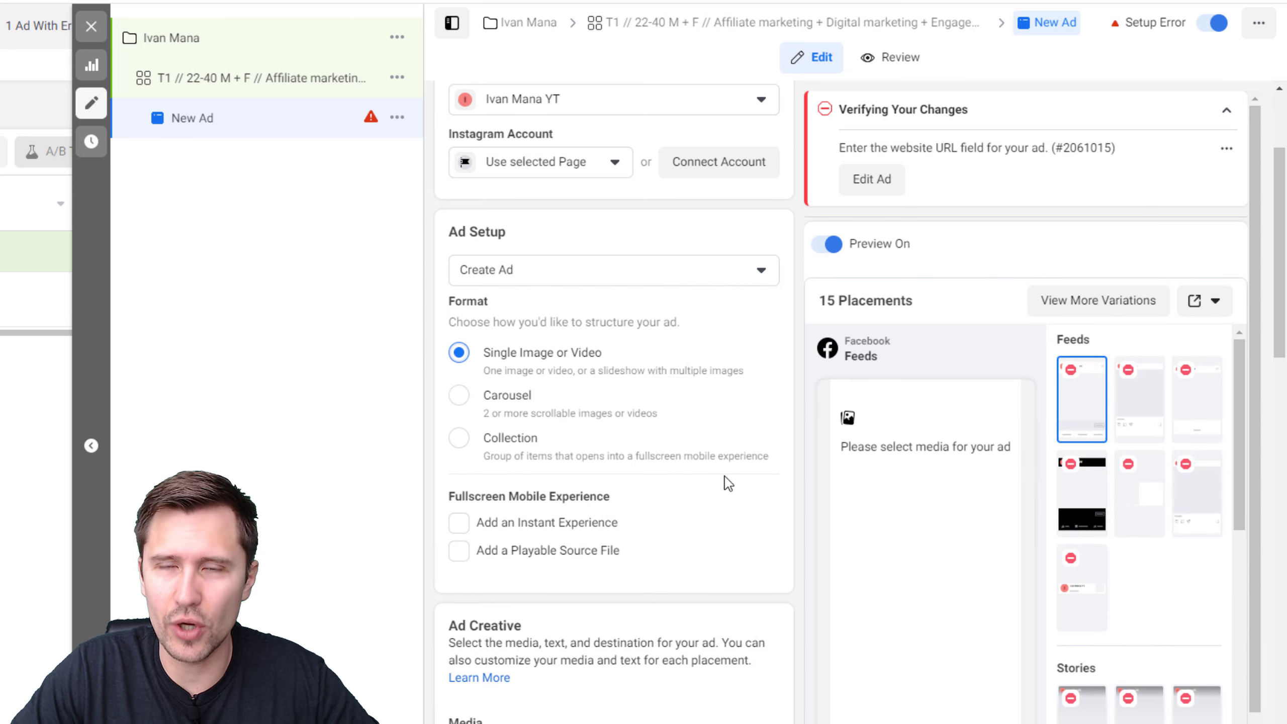
scroll(558, 601, down, 4)
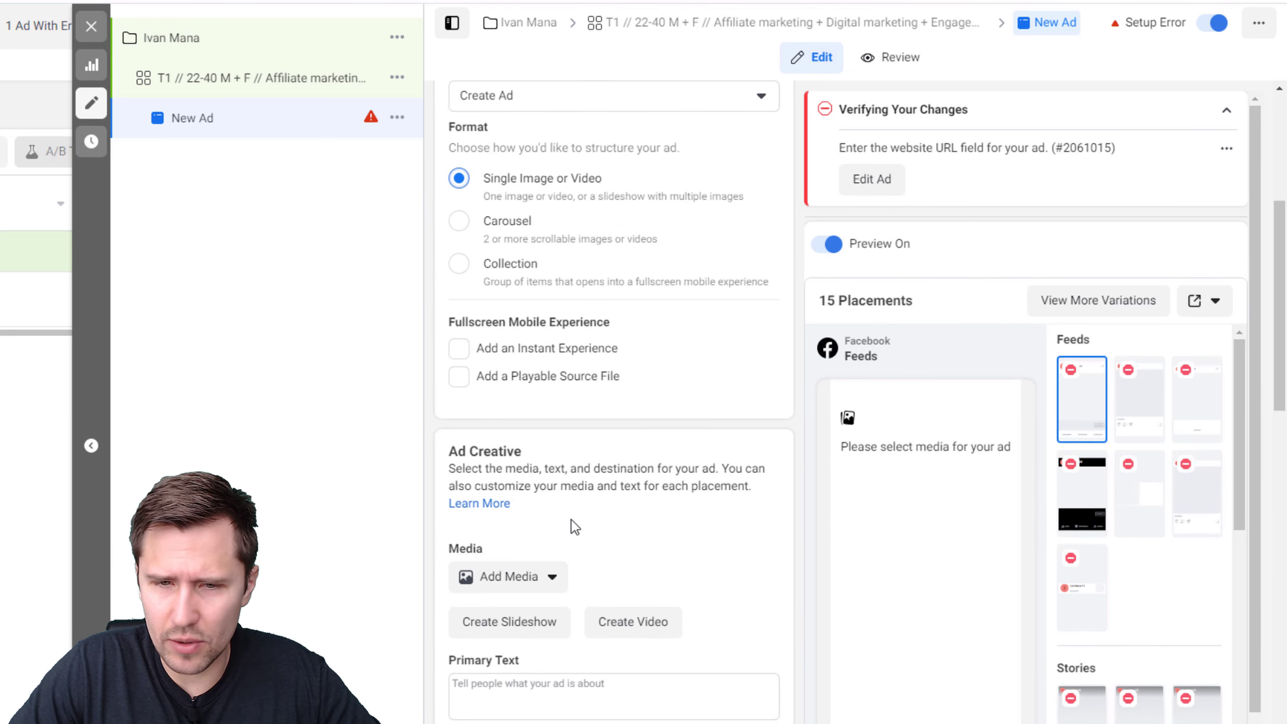
scroll(571, 519, down, 2)
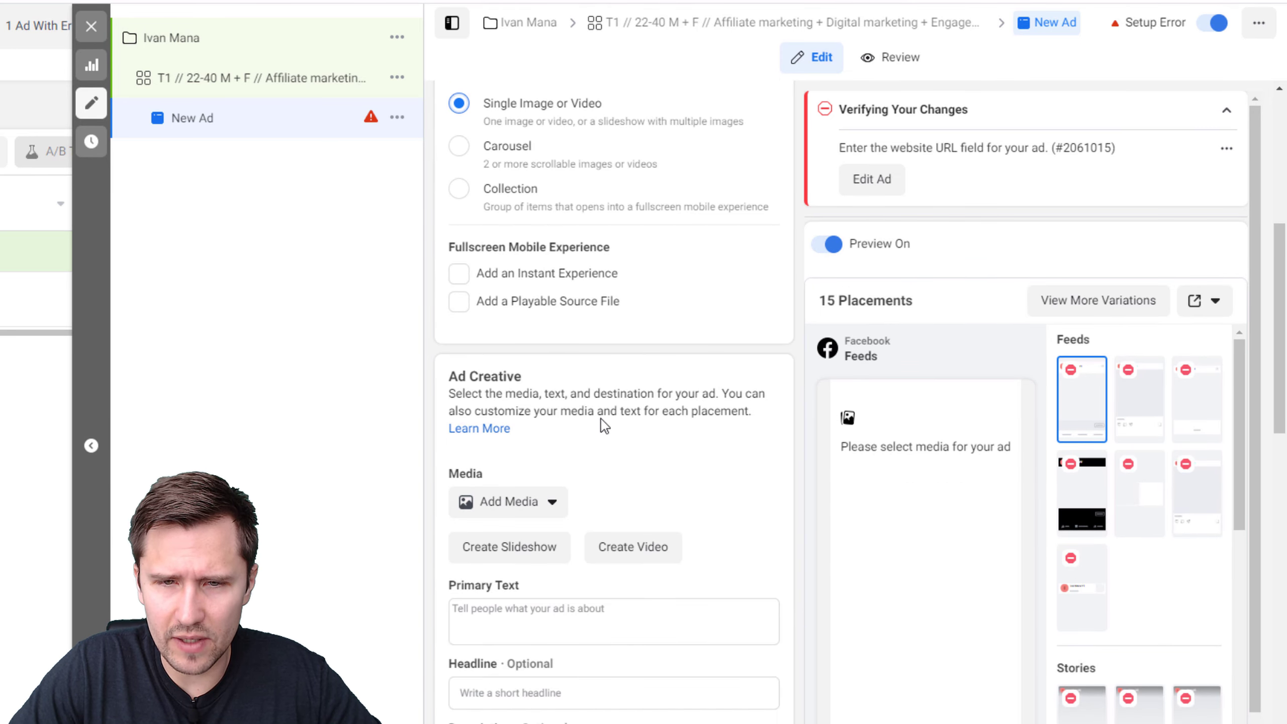
click(531, 495)
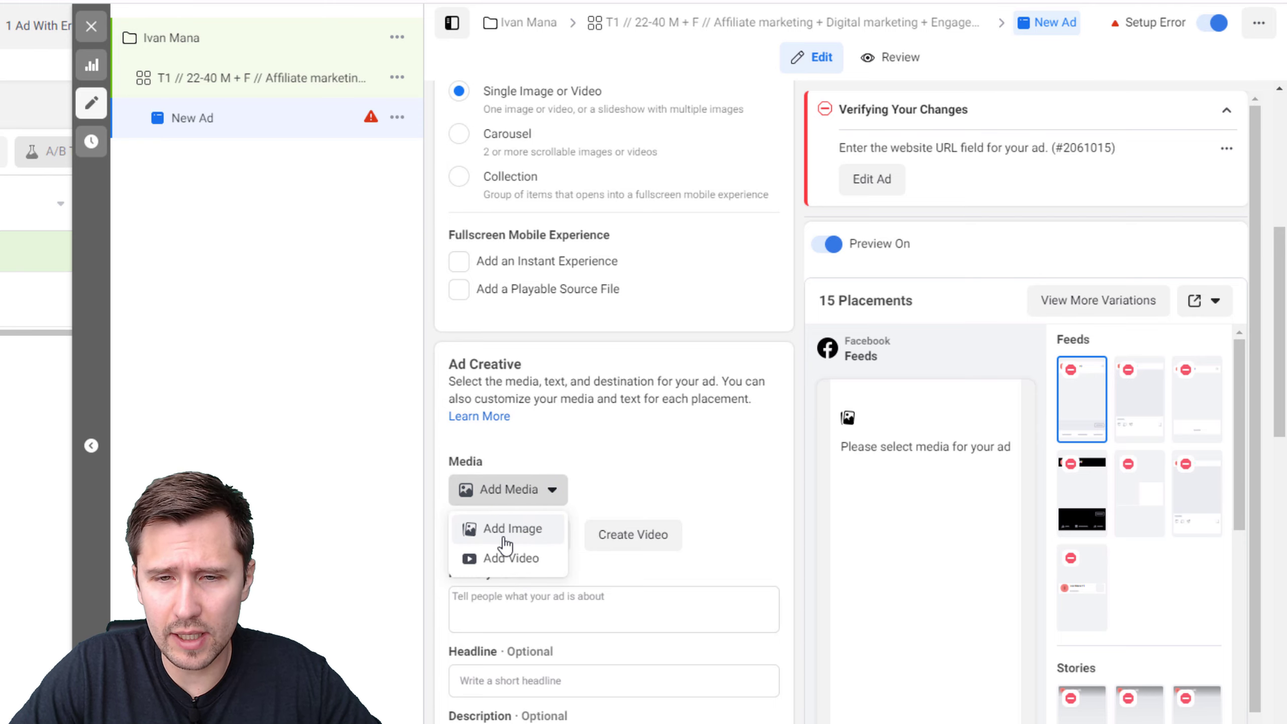
click(517, 527)
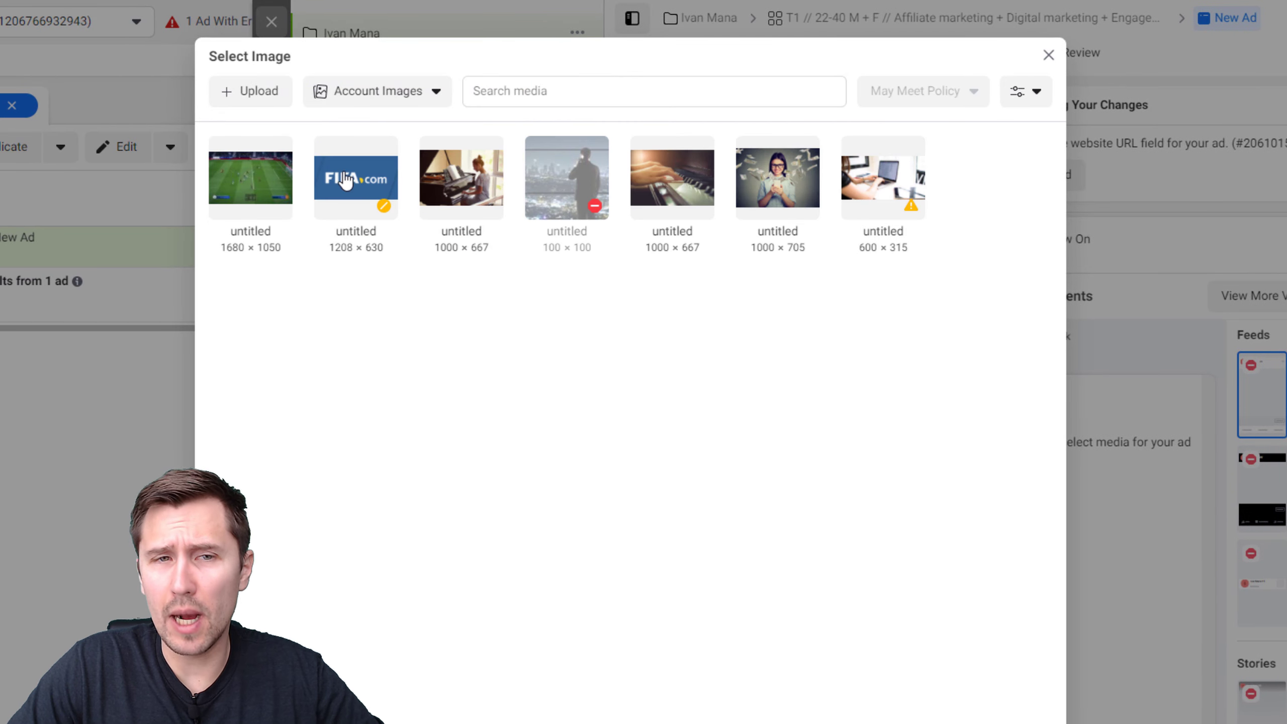
Step: Browse the page and business image sources, and return to the account images
click(380, 91)
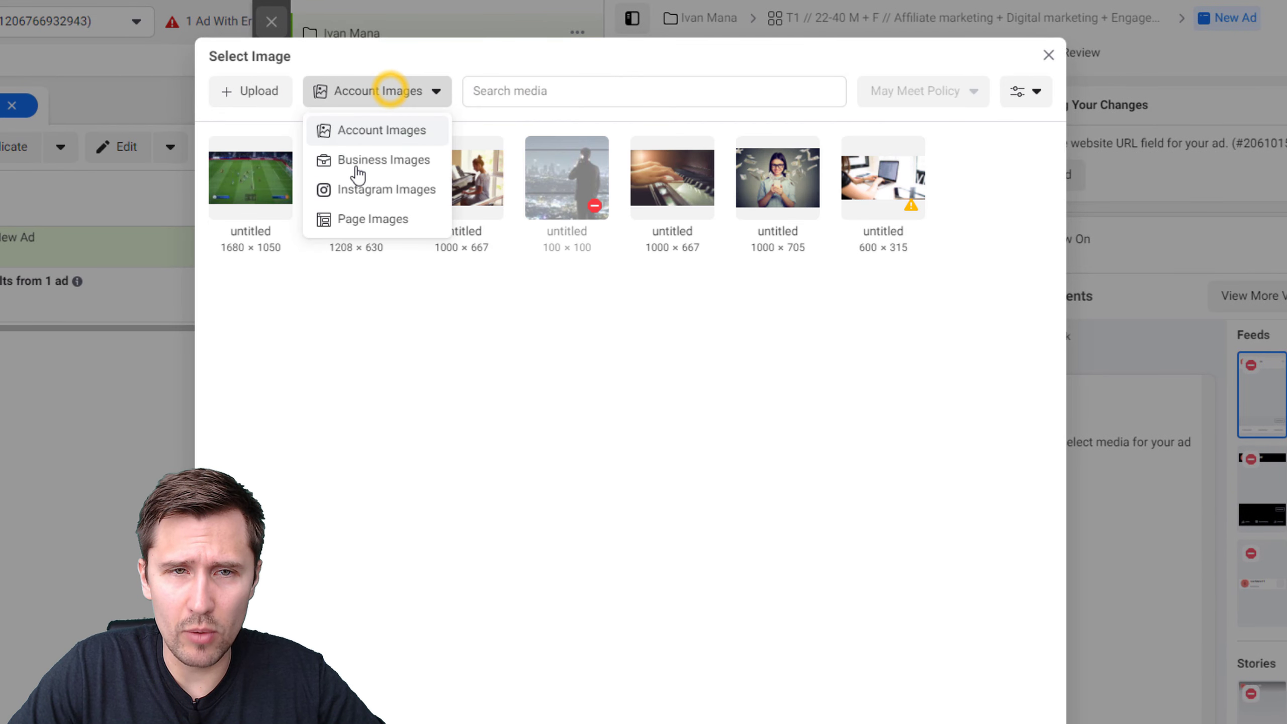
click(358, 223)
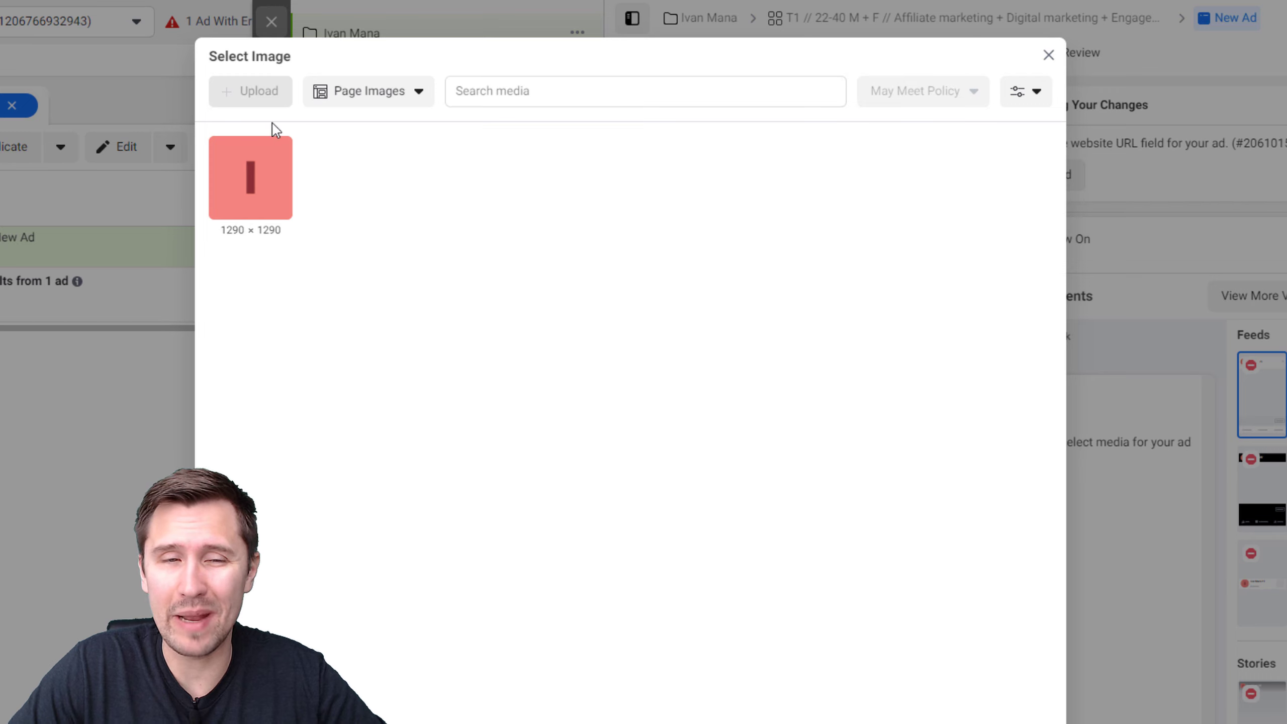
click(369, 92)
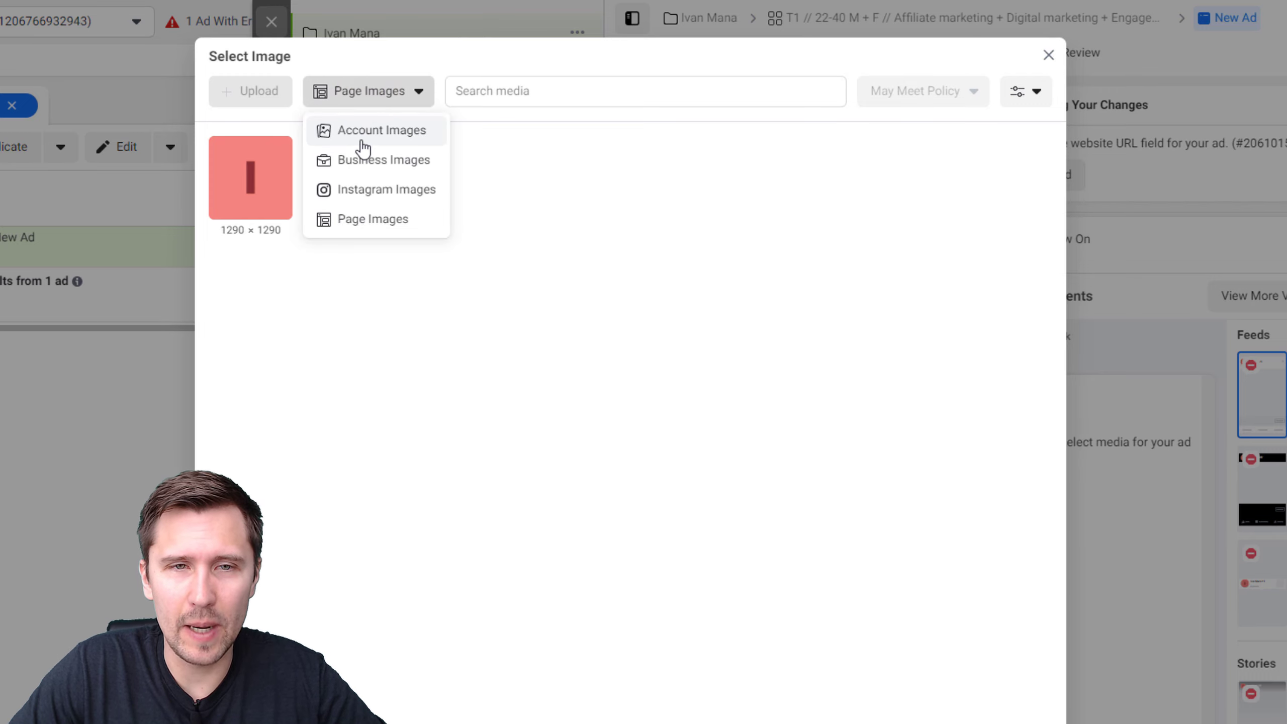
click(355, 160)
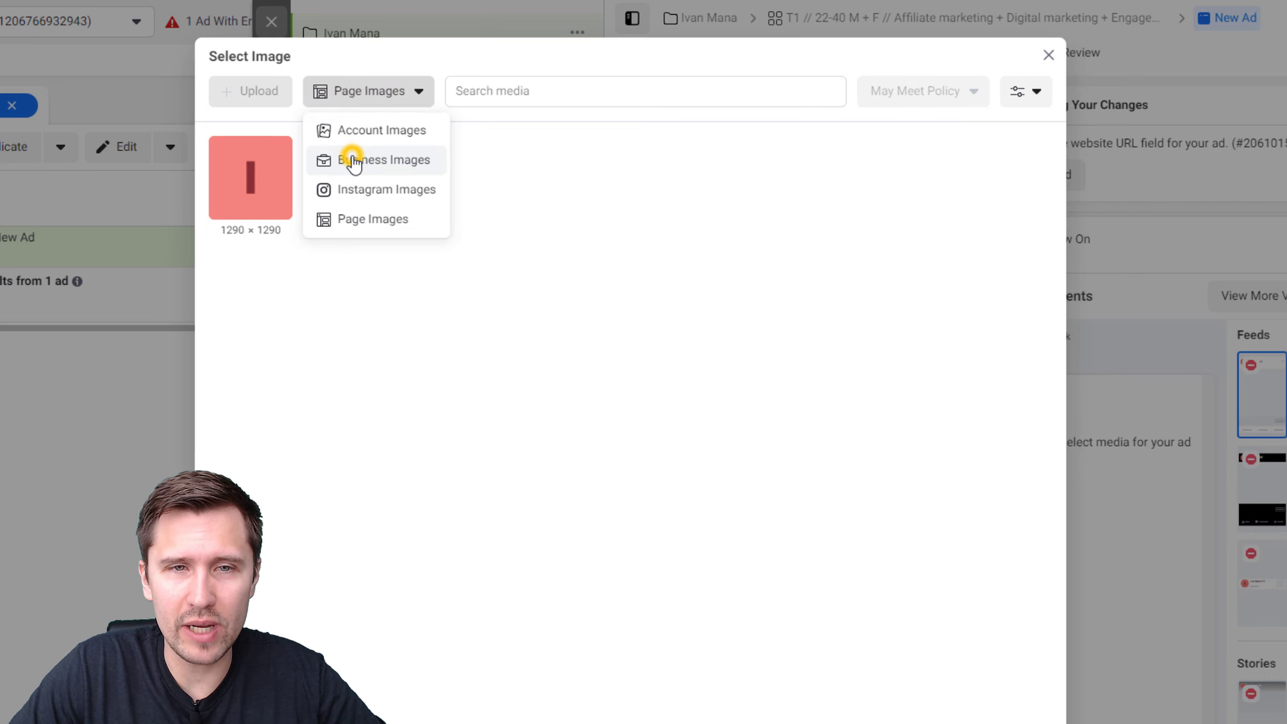
click(374, 92)
click(336, 127)
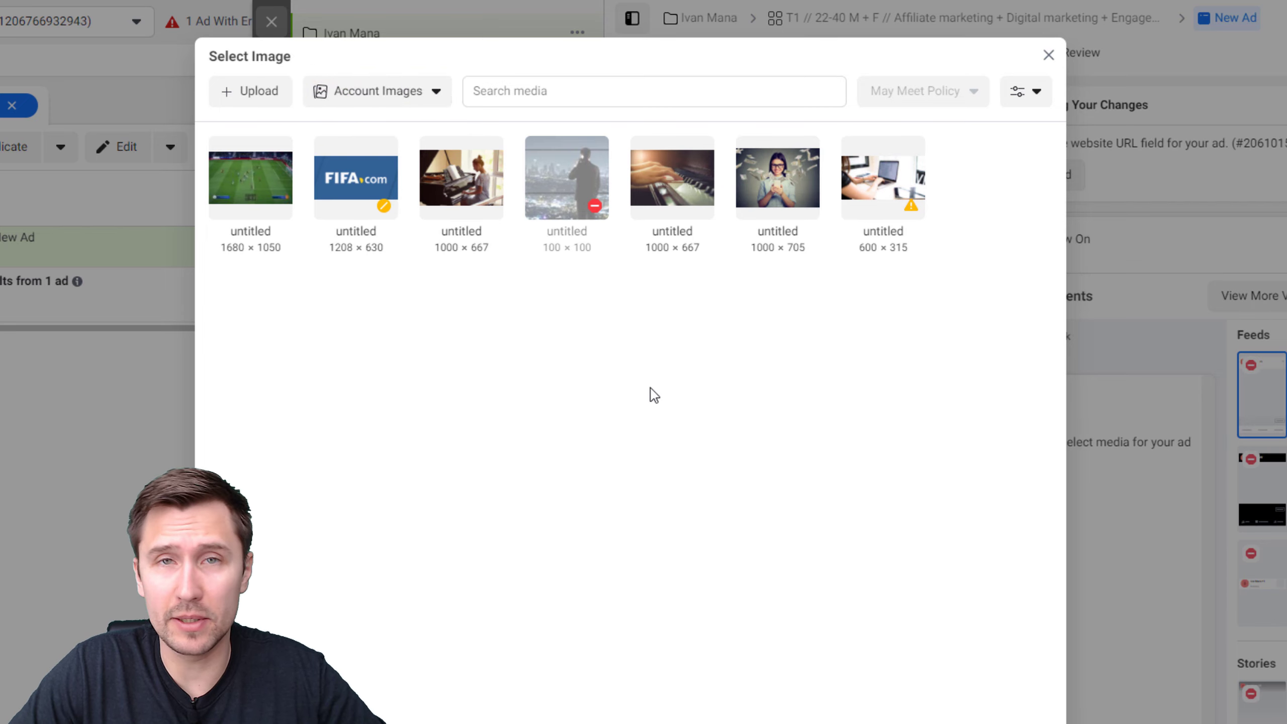
Step: Select the 1000 × 705 account image of the woman with flying money and continue to its placement adjustments
click(775, 177)
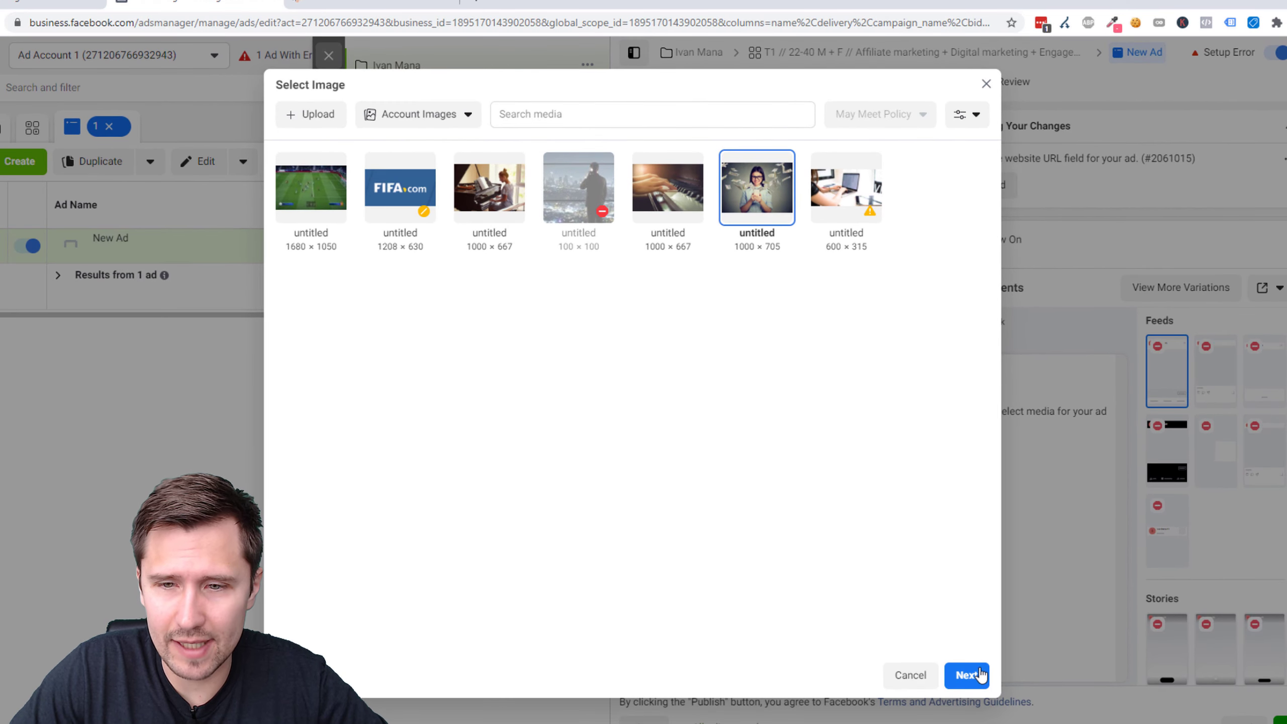
click(967, 675)
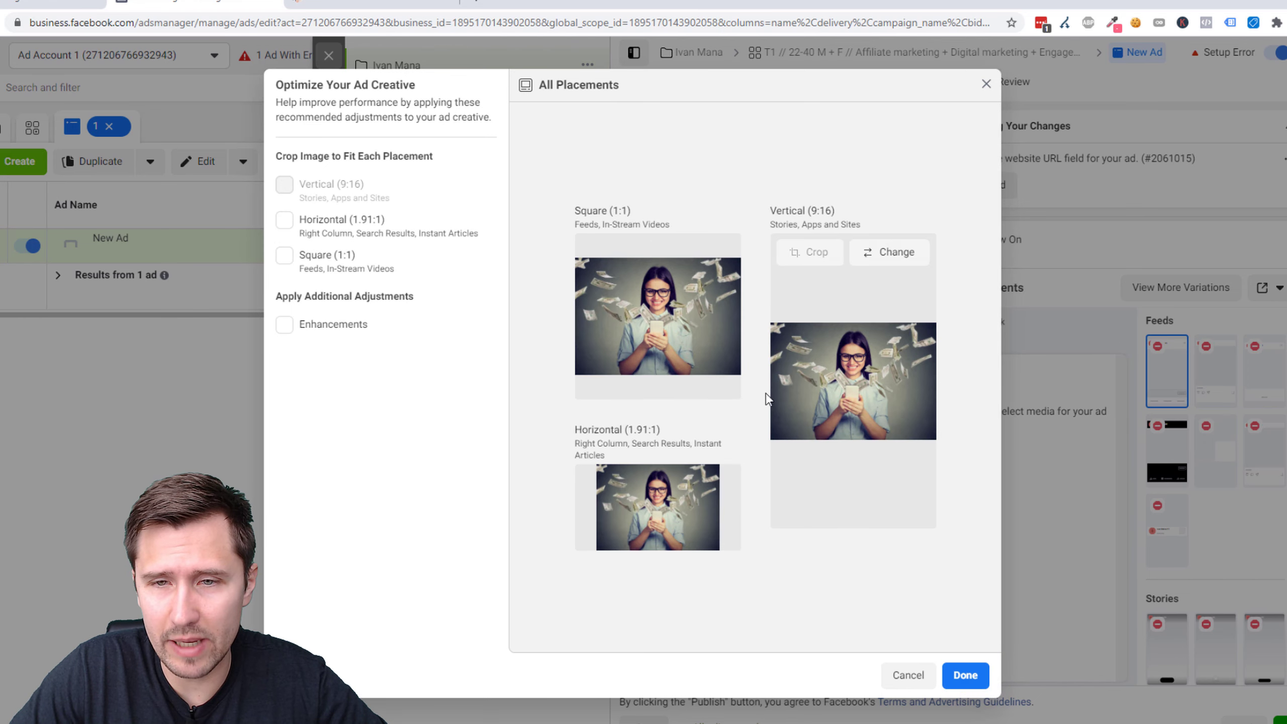
mouse_move(652, 300)
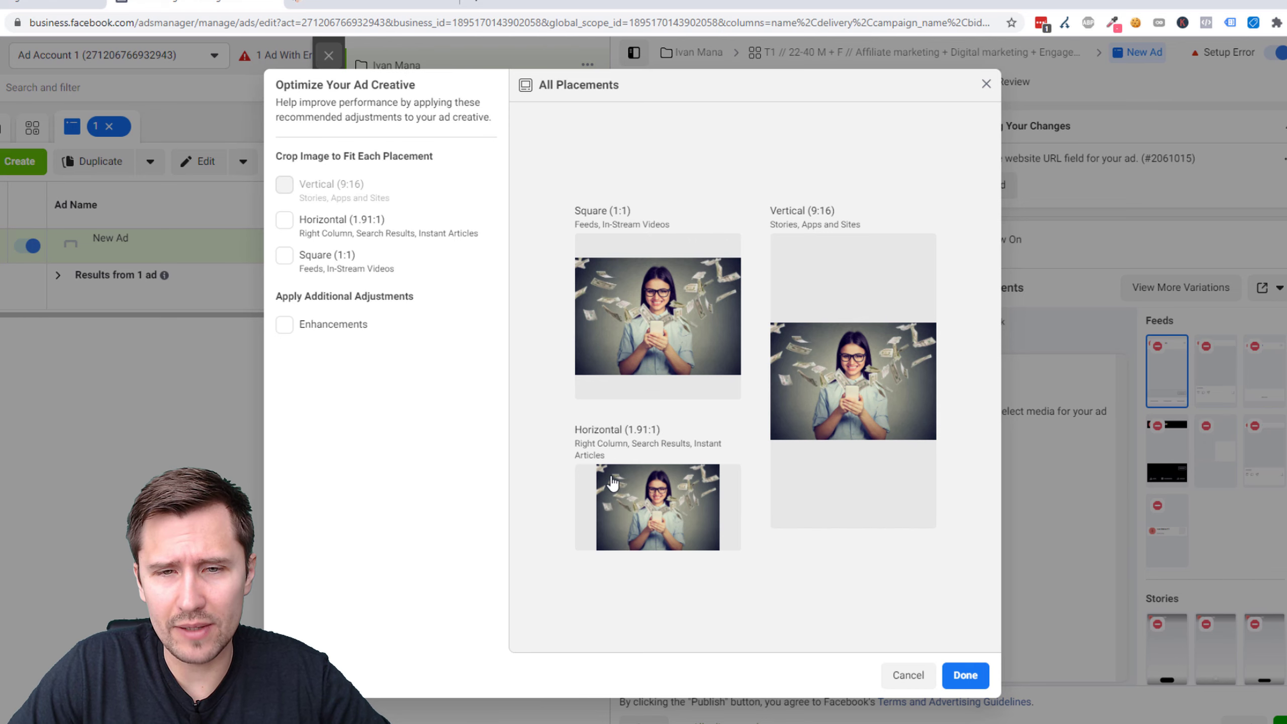
mouse_move(608, 480)
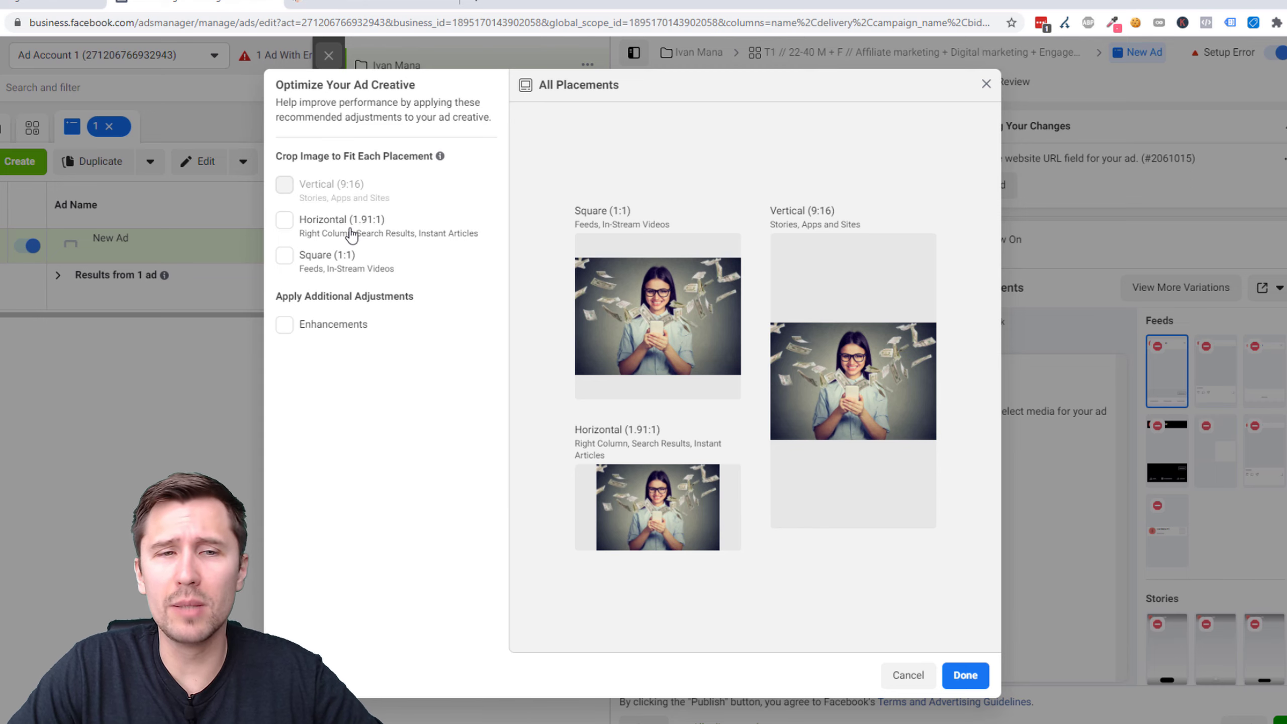
Step: Try the Horizontal (1.91:1) and Square (1:1) crops on the image, and clear both again
click(288, 231)
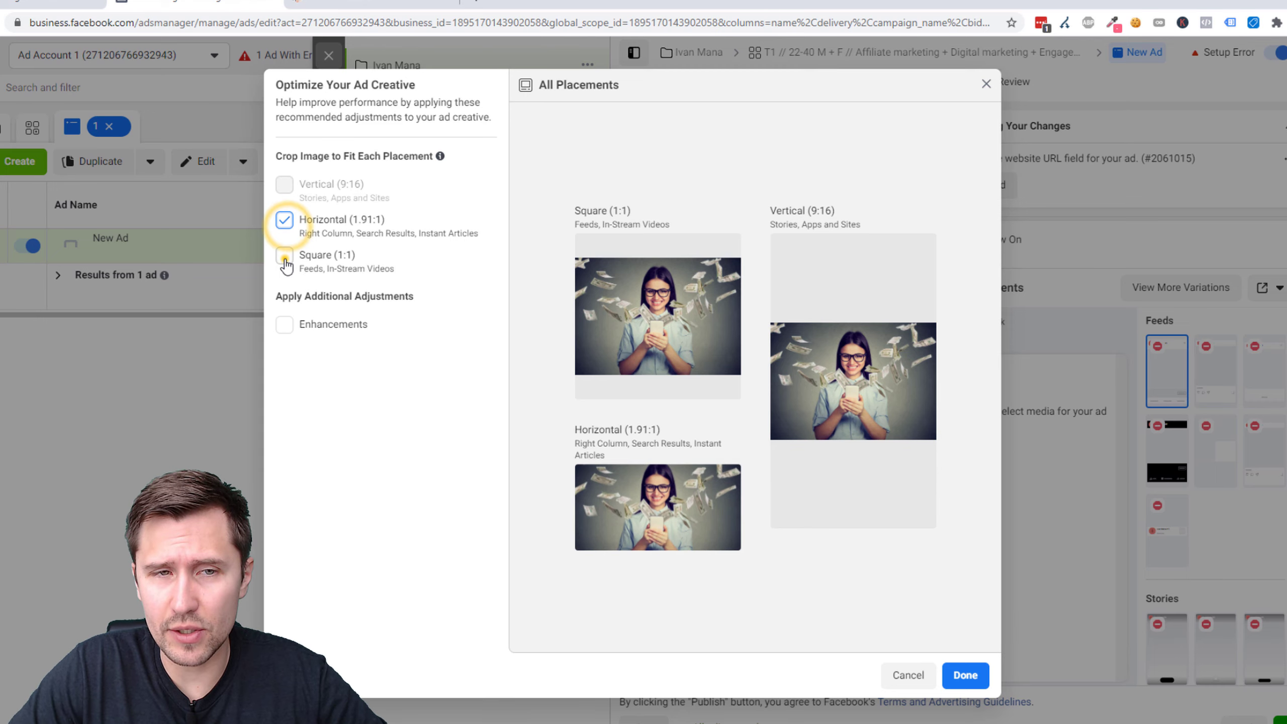
click(284, 255)
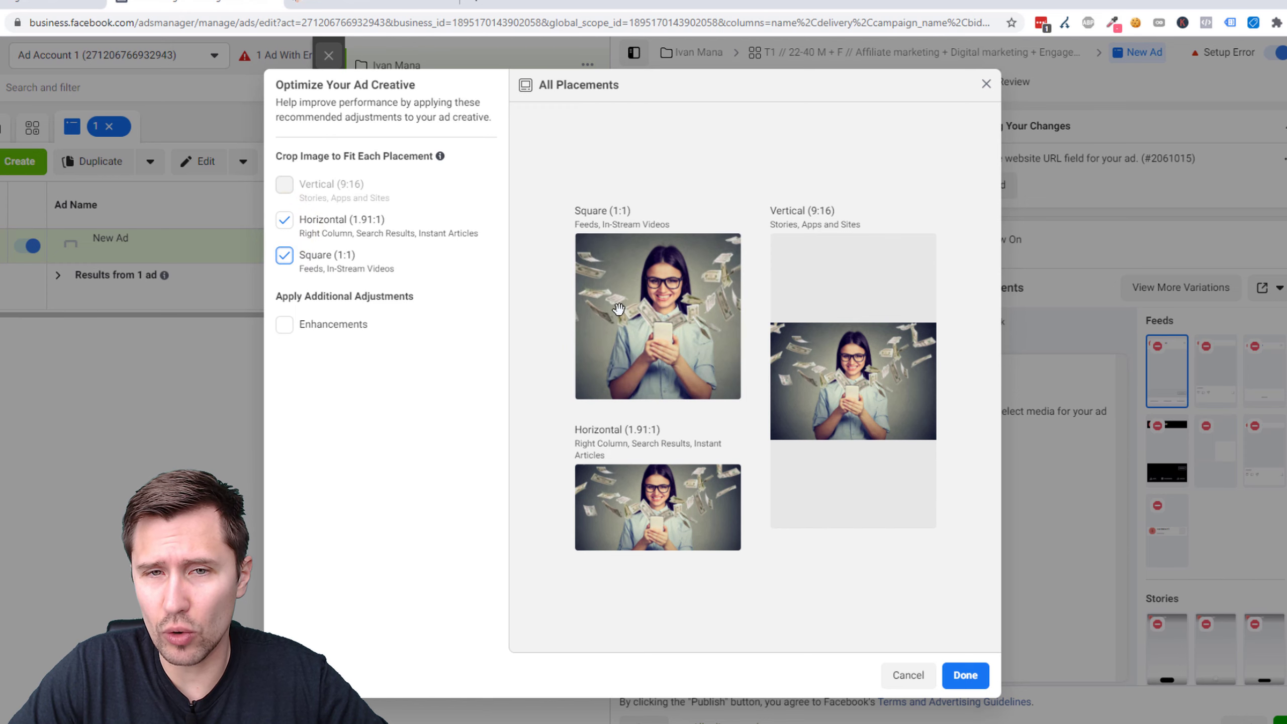
click(285, 222)
click(284, 255)
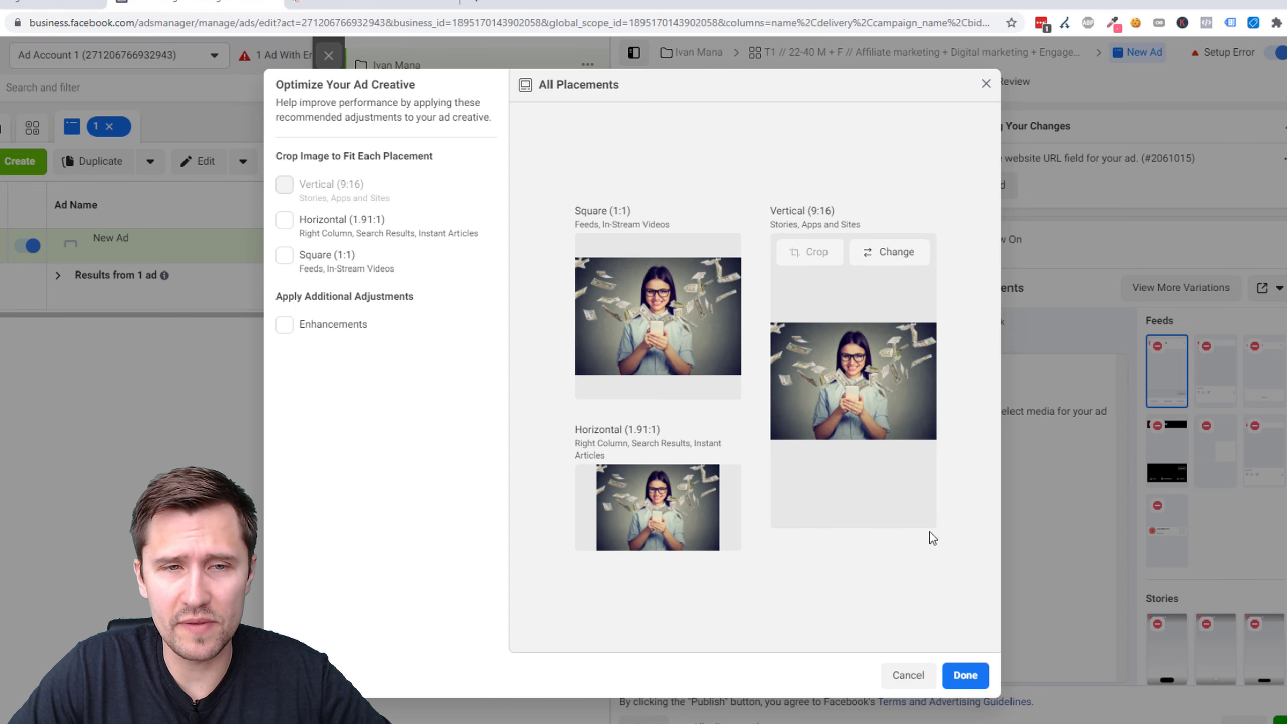
Step: Apply the chosen image to the ad without any placement crops or enhancements
click(981, 673)
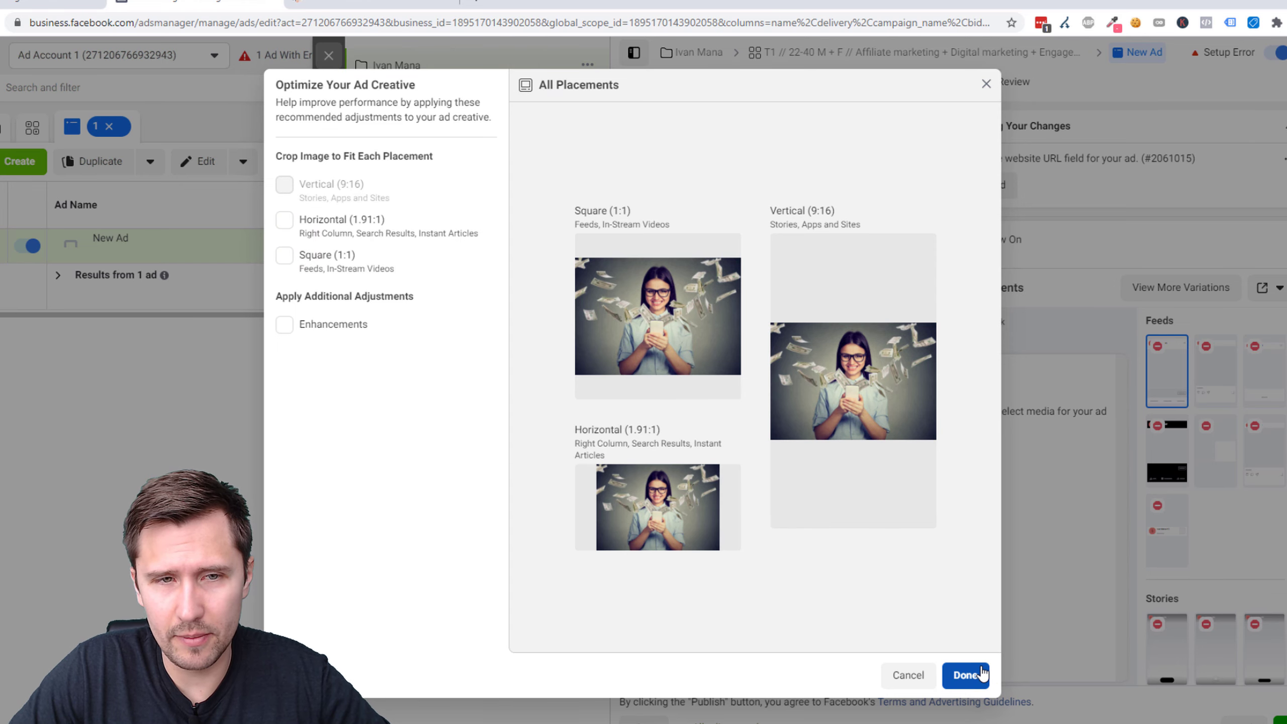
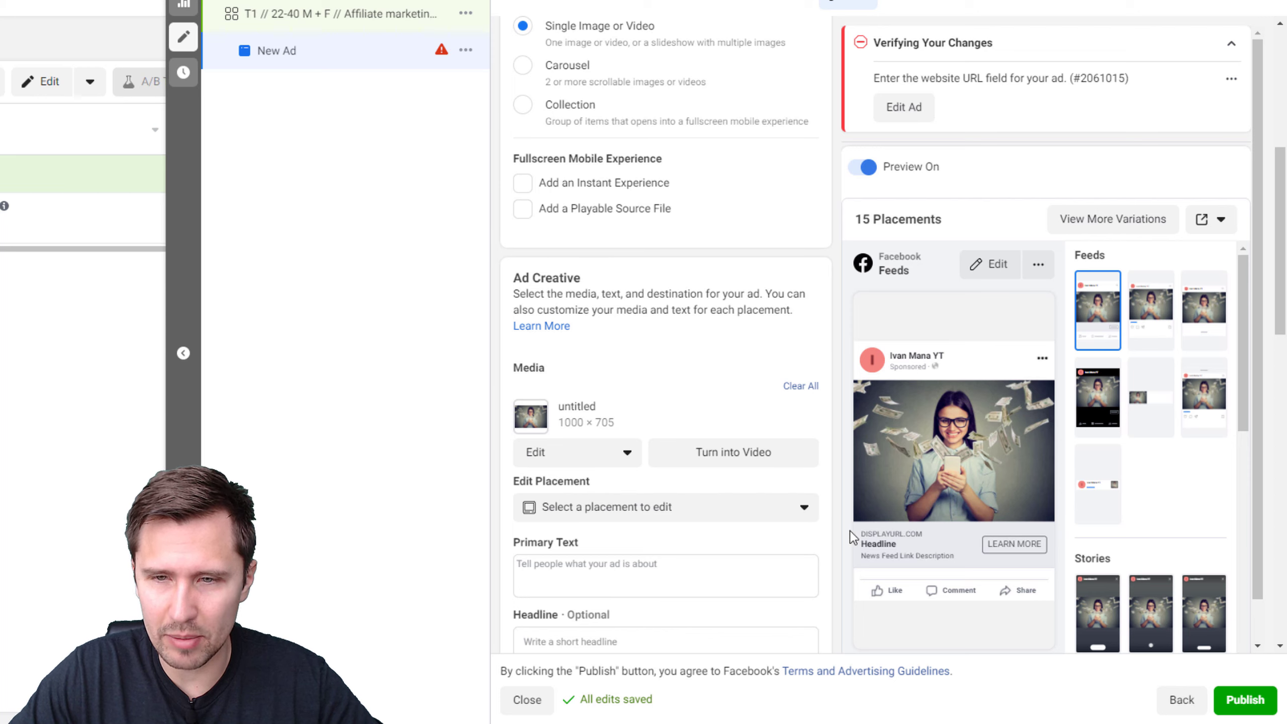
Step: Examine the placement groups and single placements whose media can be edited separately, without choosing one
scroll(839, 481, down, 2)
scroll(841, 437, down, 2)
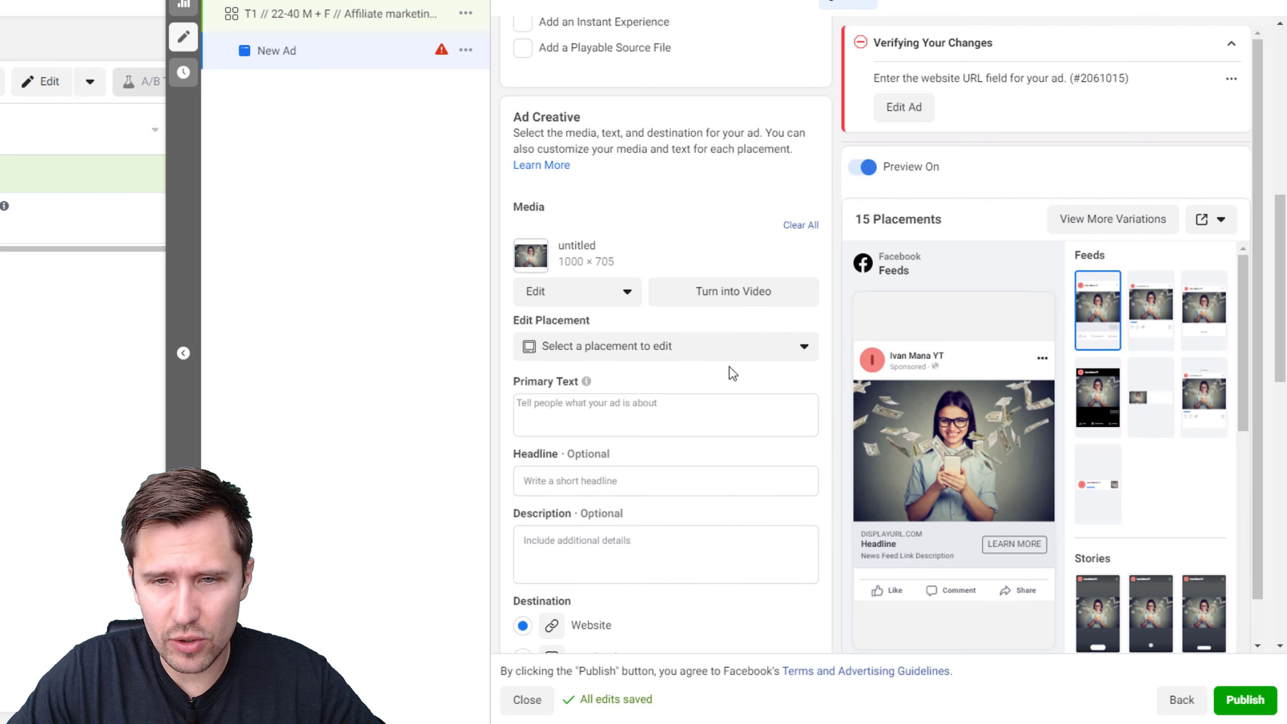
click(612, 346)
scroll(629, 513, down, 5)
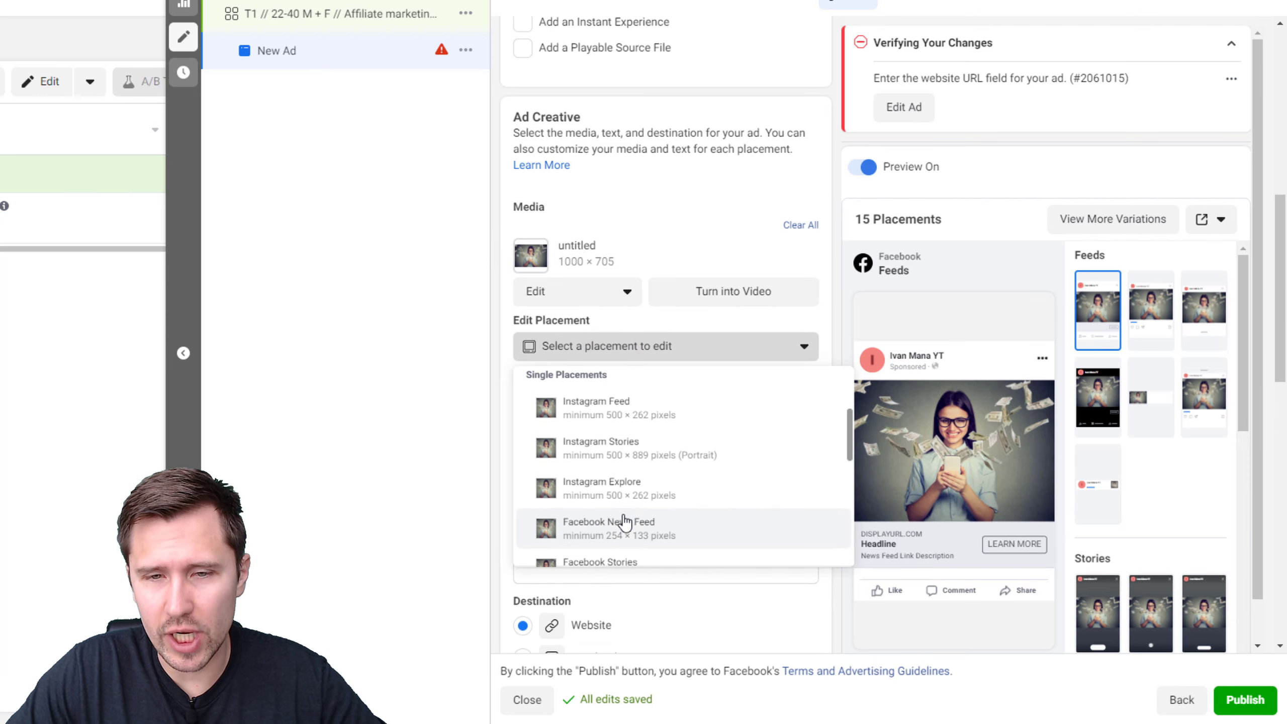
scroll(650, 466, up, 5)
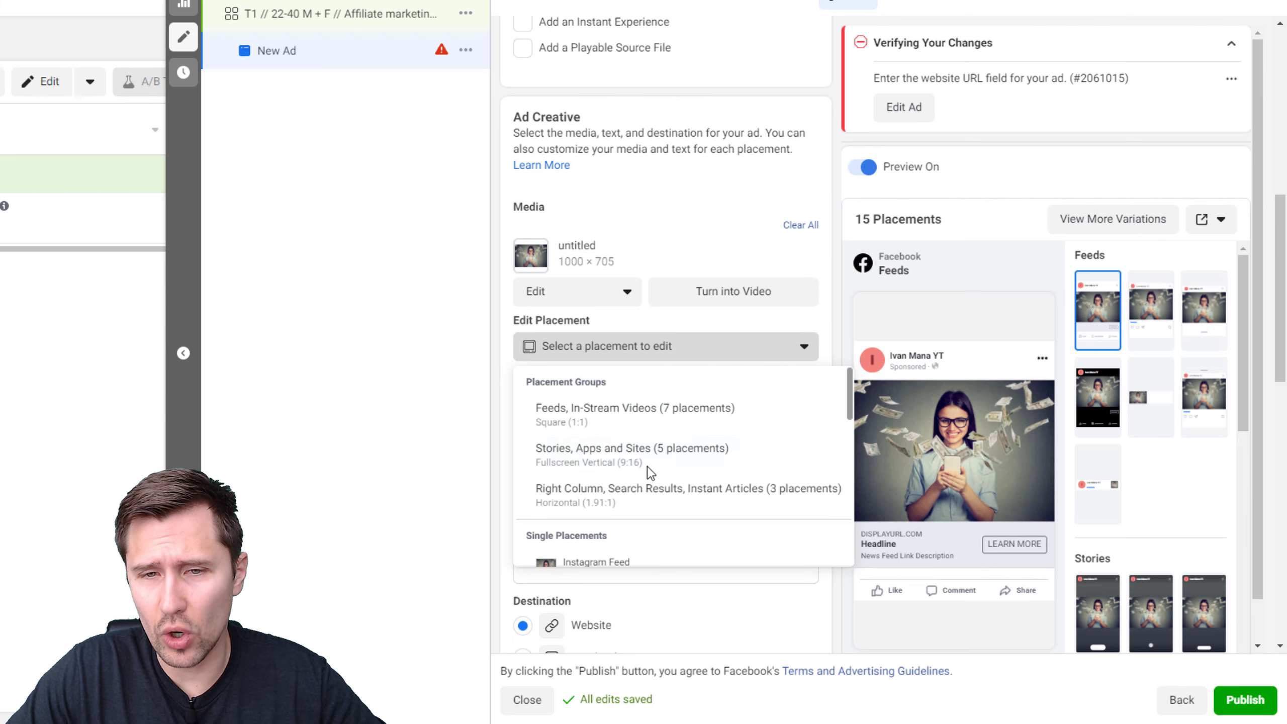
click(426, 358)
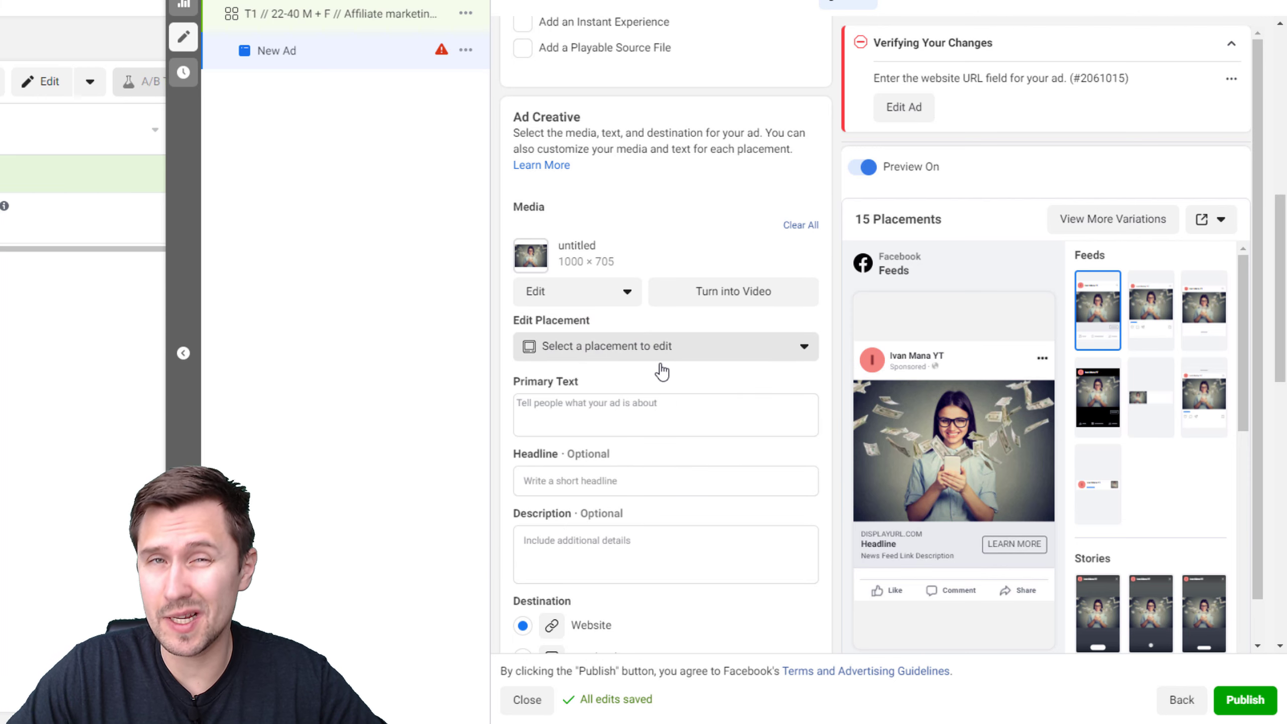
click(613, 346)
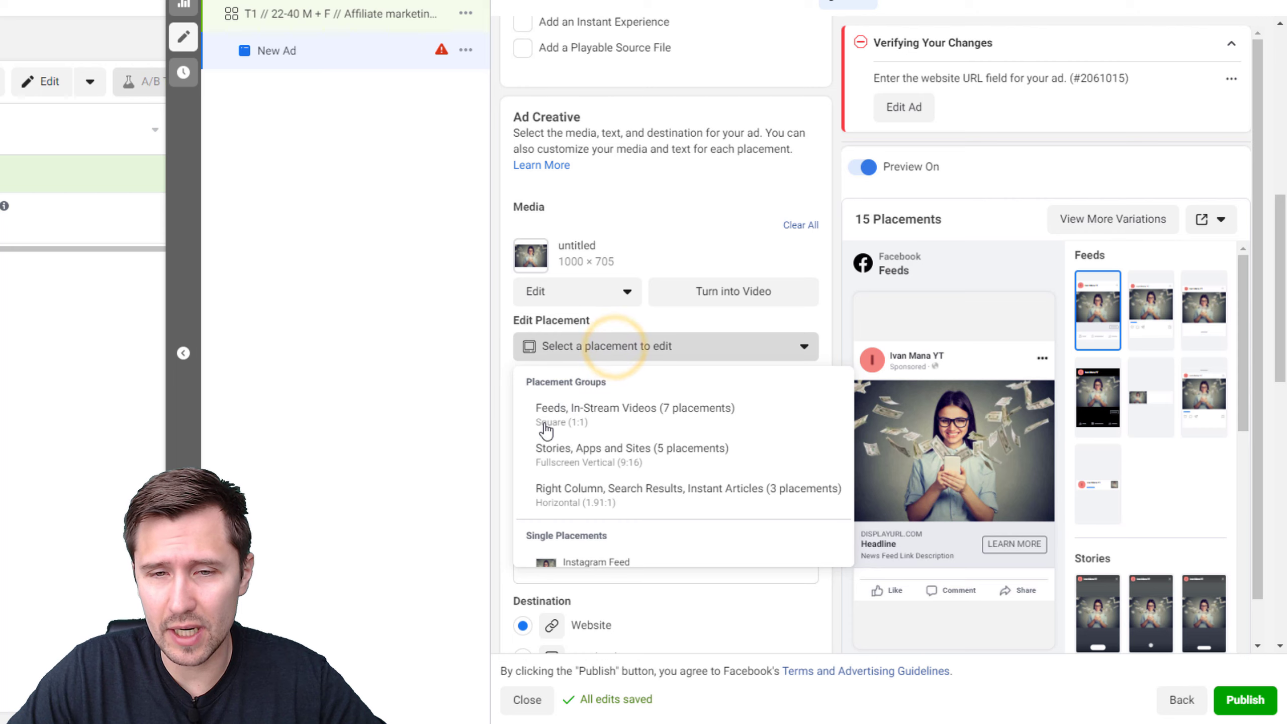
scroll(625, 546, down, 1)
click(432, 389)
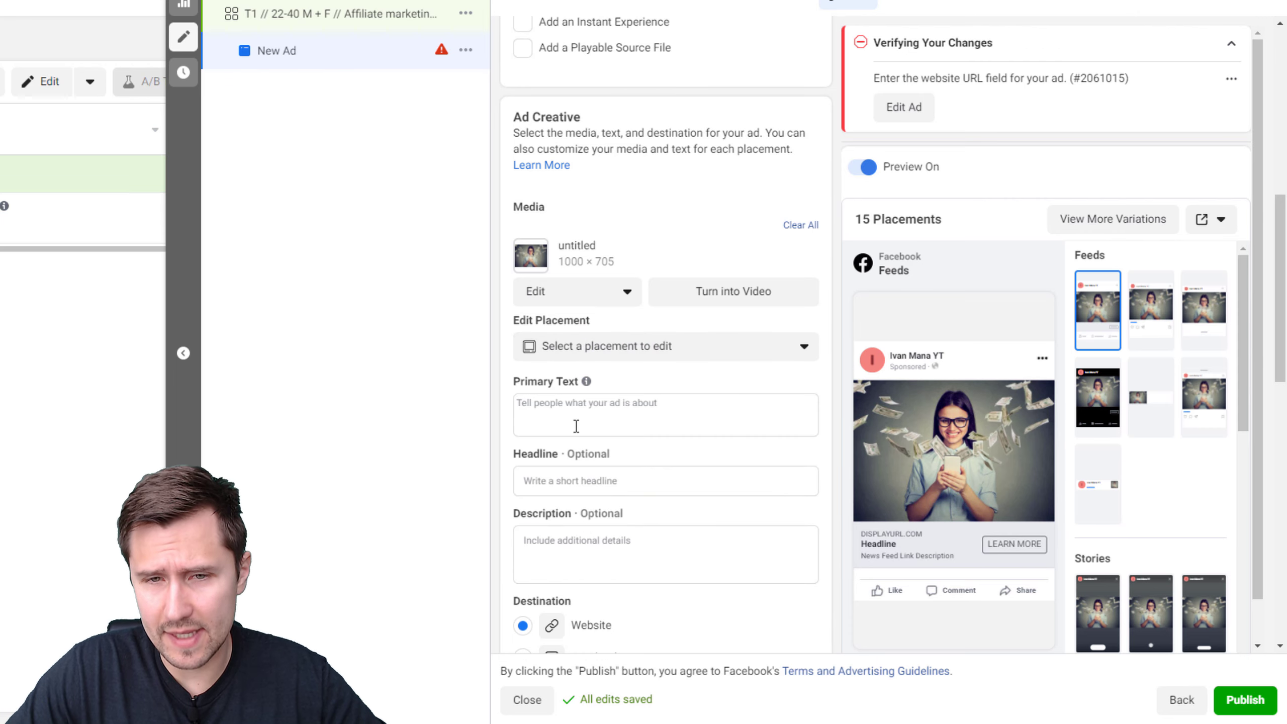
Step: Enter the placeholder "text" as the ad's primary text
scroll(726, 442, down, 2)
scroll(586, 545, down, 2)
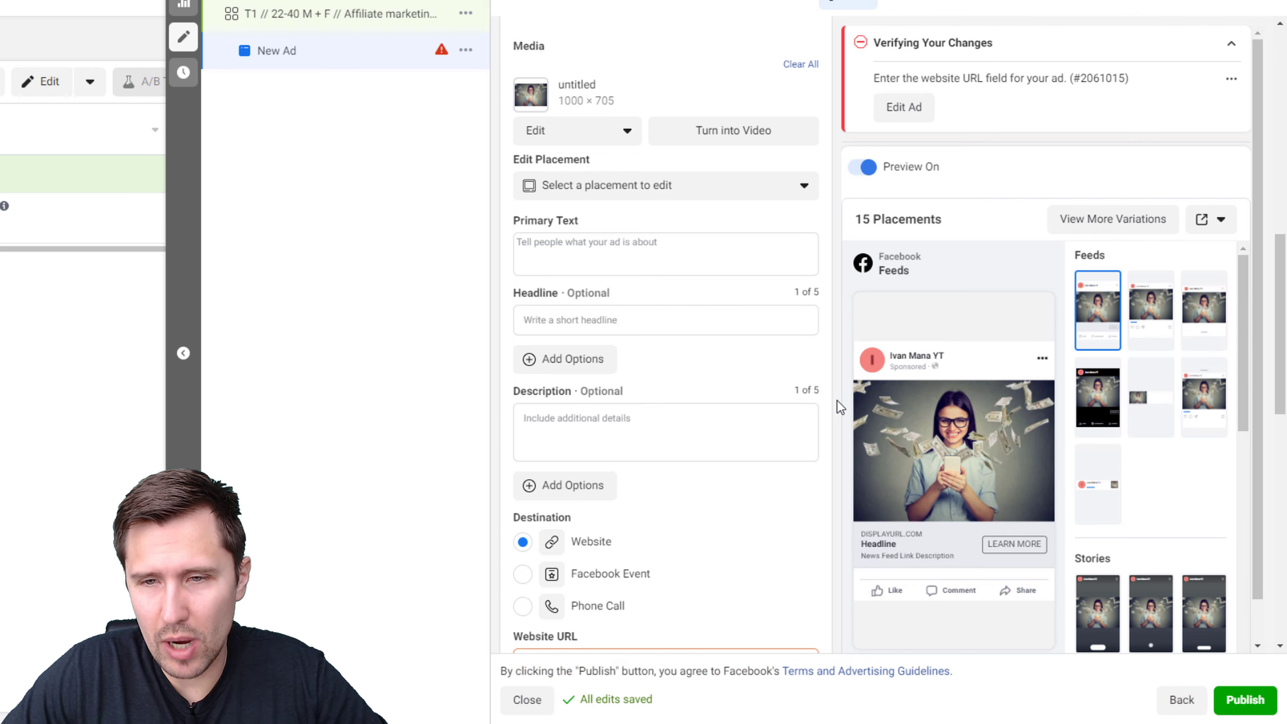
click(602, 261)
text(text)
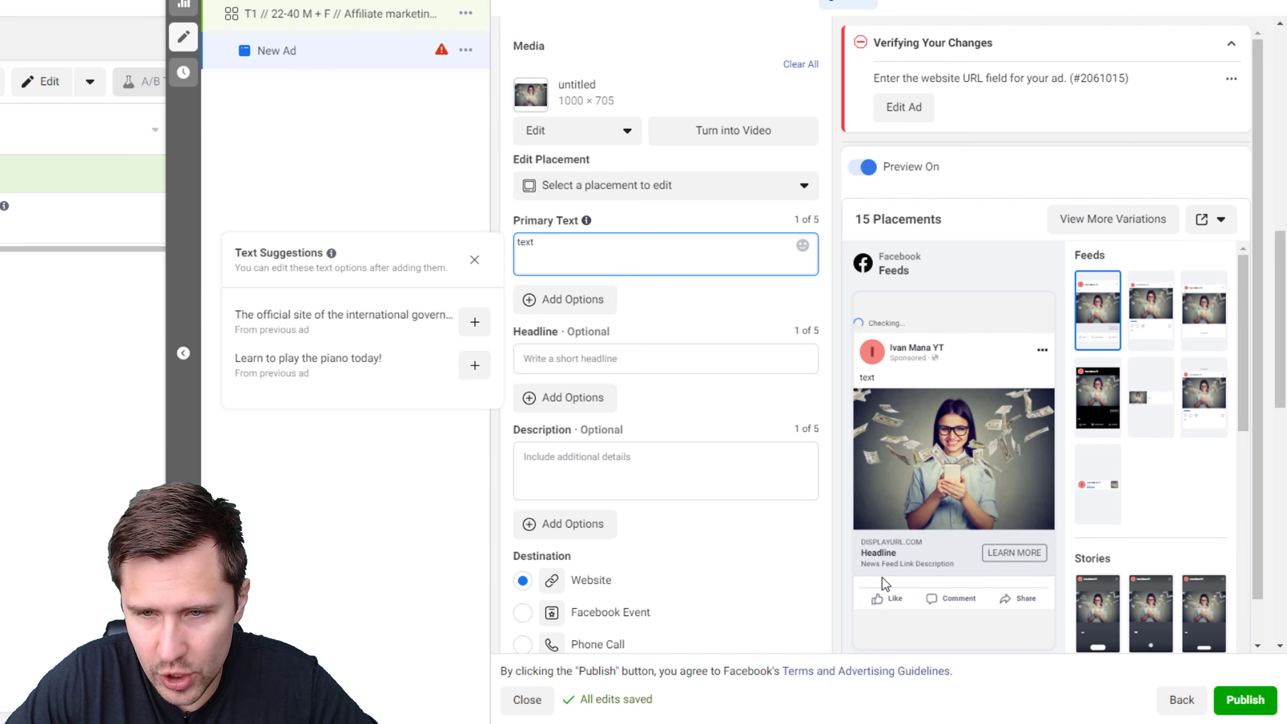
click(598, 461)
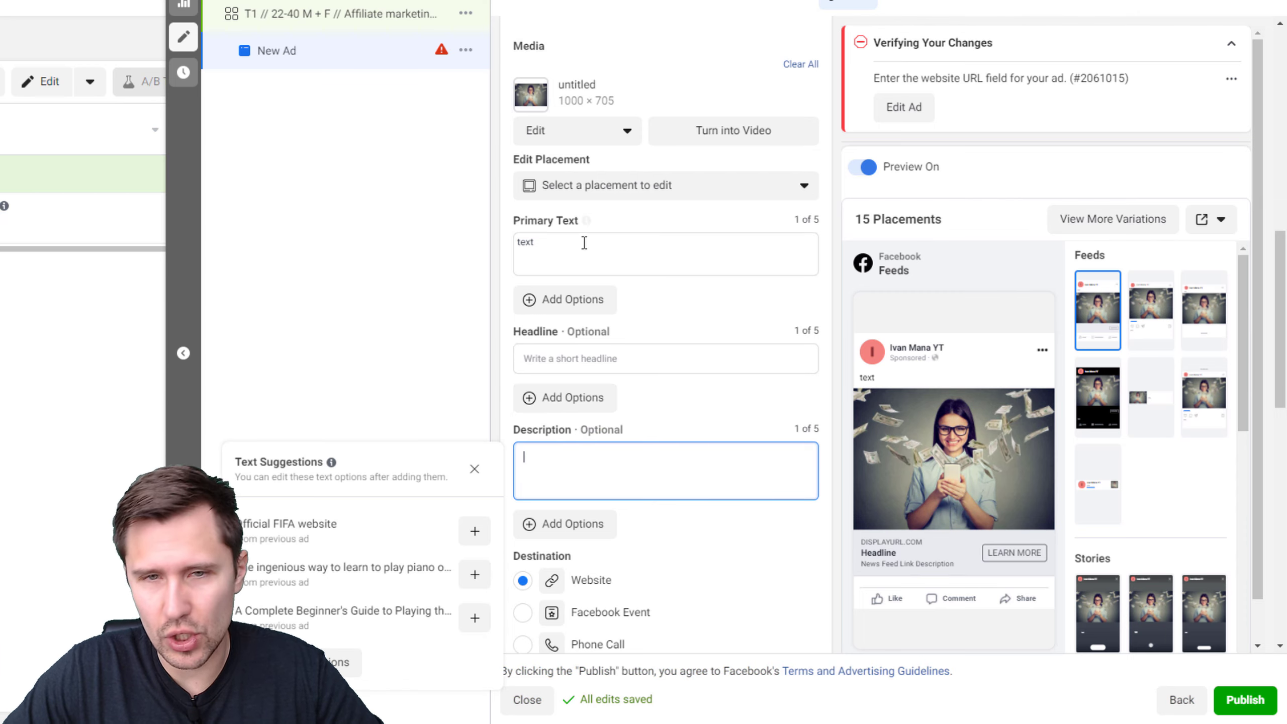
scroll(743, 524, down, 3)
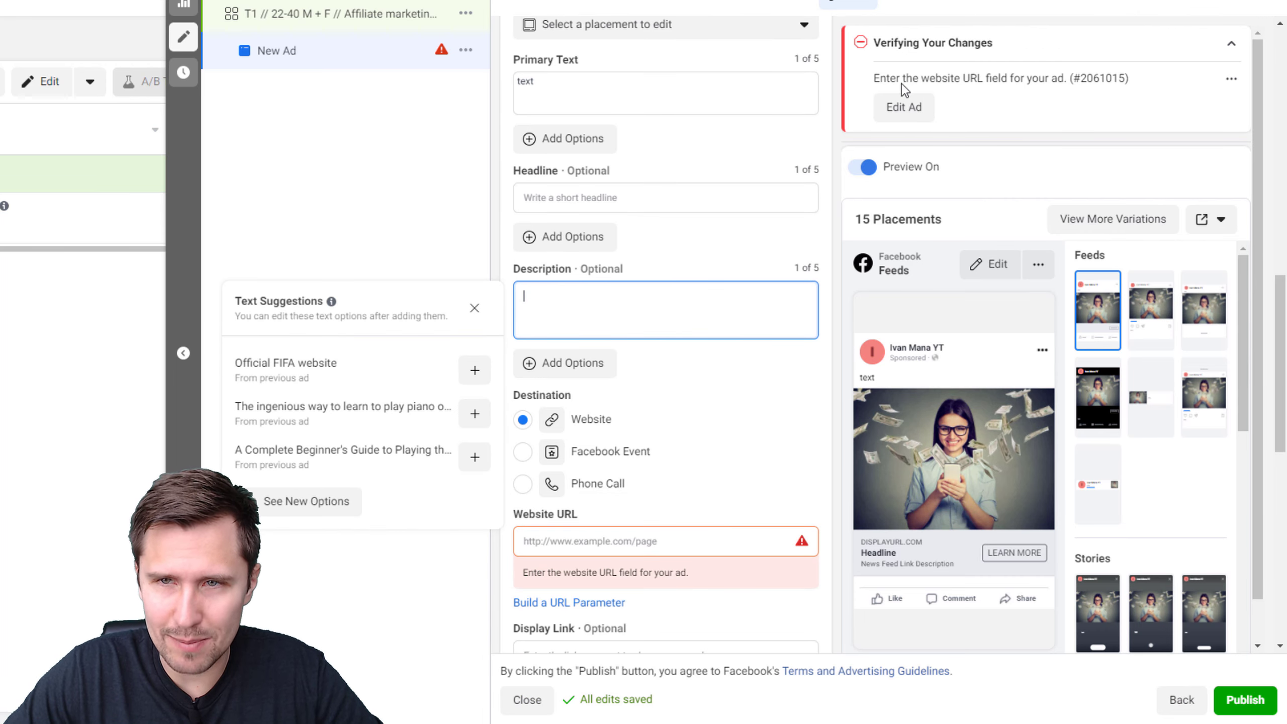
click(539, 540)
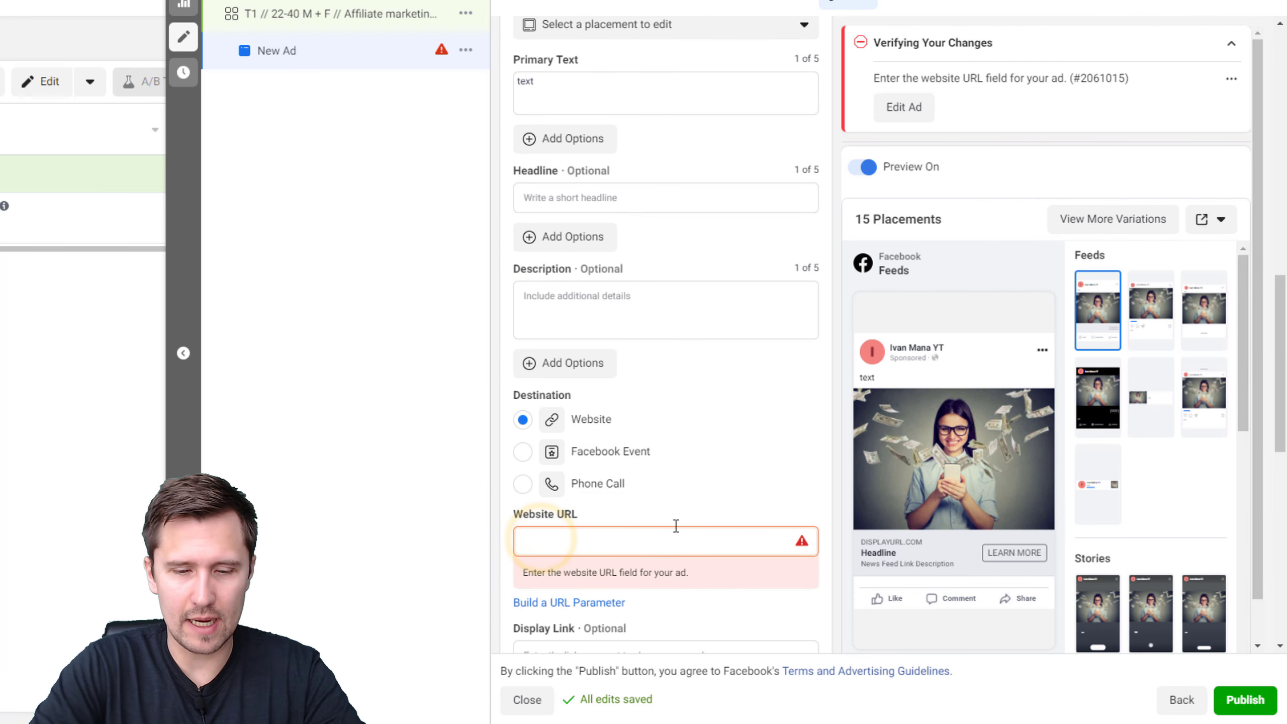
text(https://)
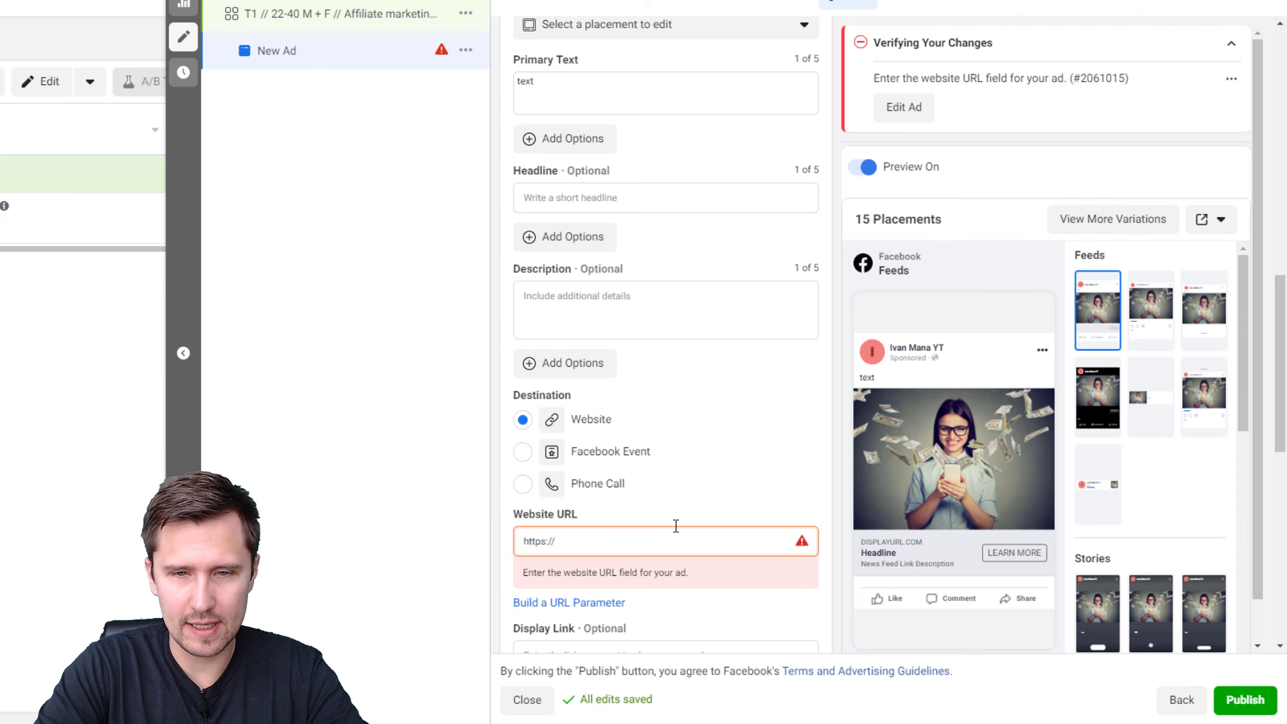
text(ivanmana.com)
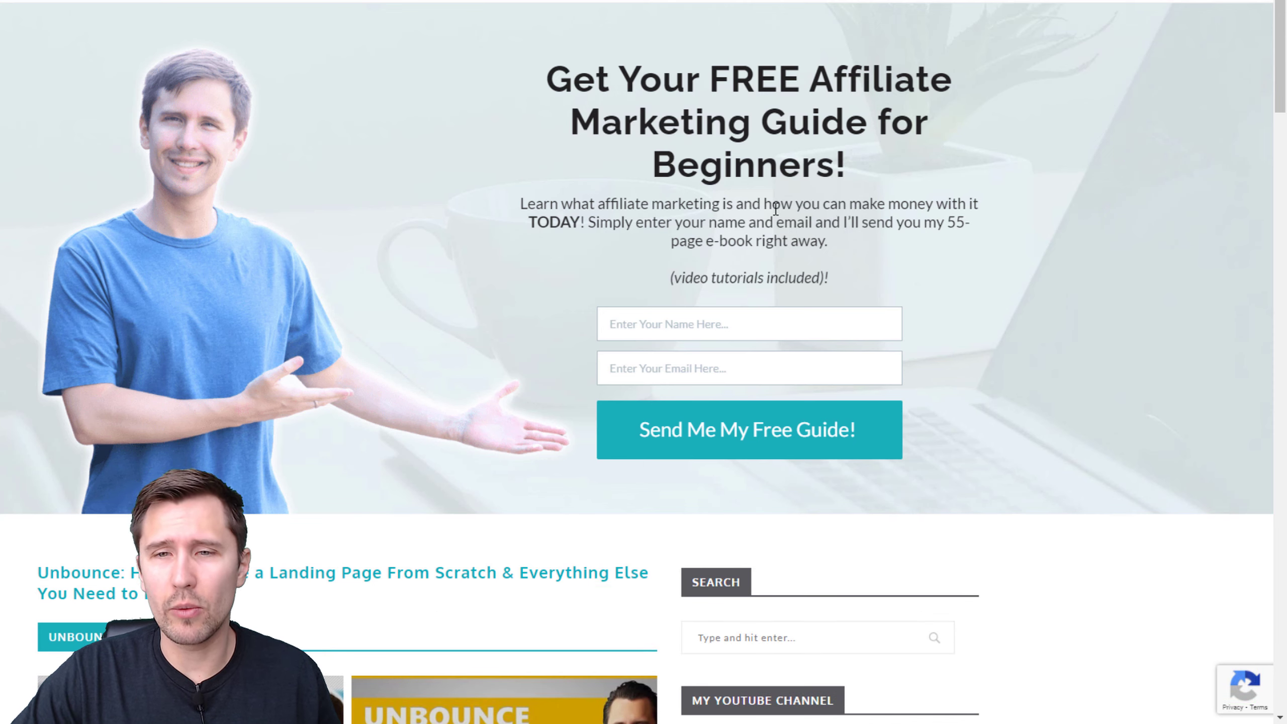
Step: Examine the free affiliate marketing guide offer on the destination website's home page
drag(672, 243, 830, 244)
click(619, 171)
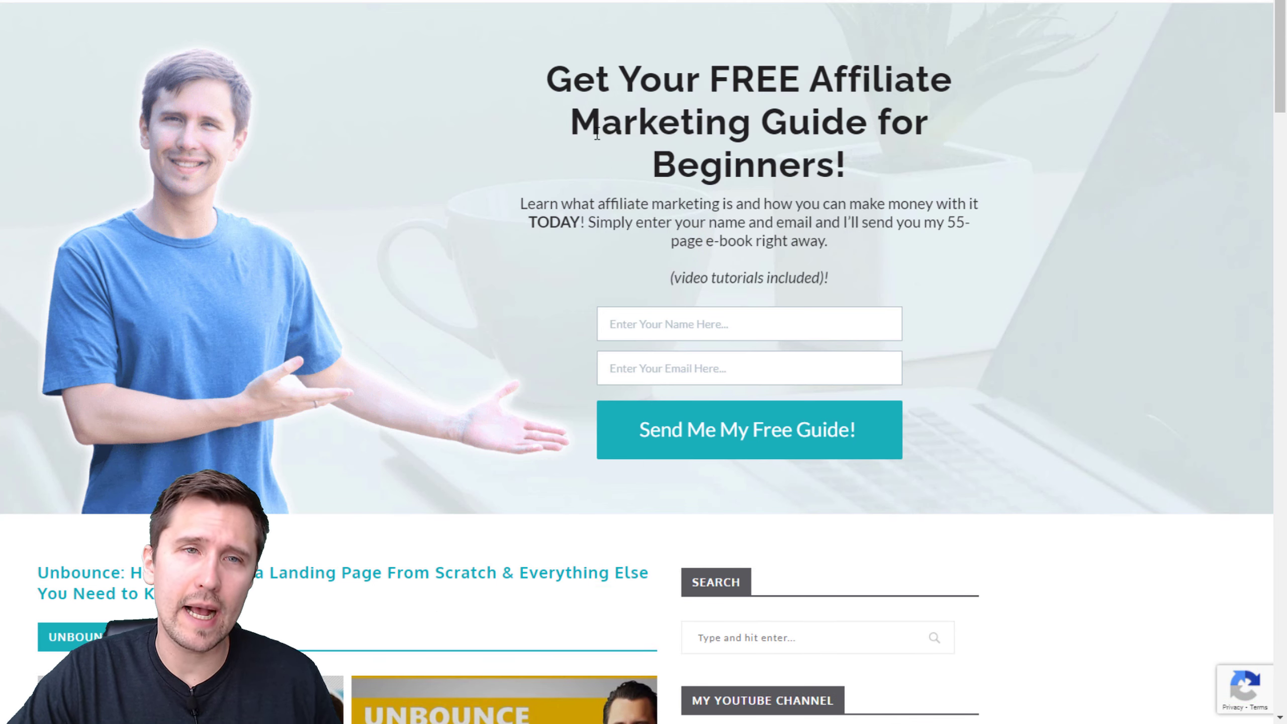
scroll(553, 408, down, 2)
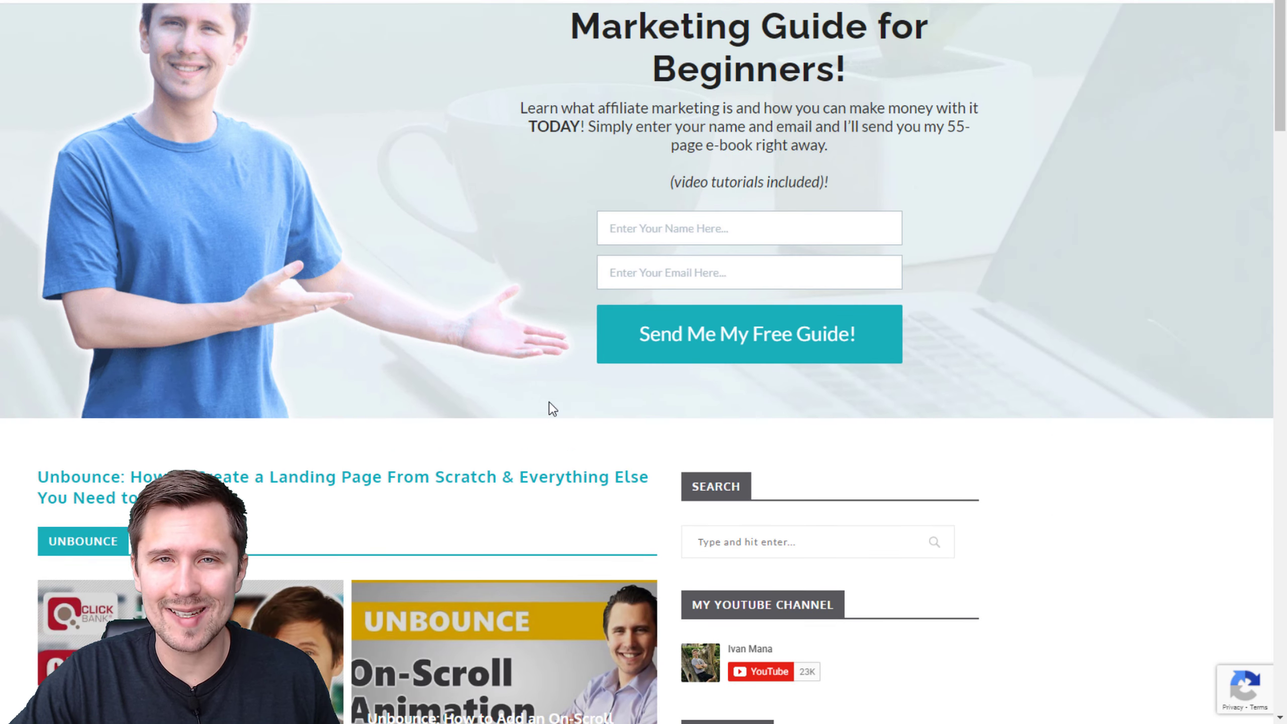
scroll(549, 403, up, 2)
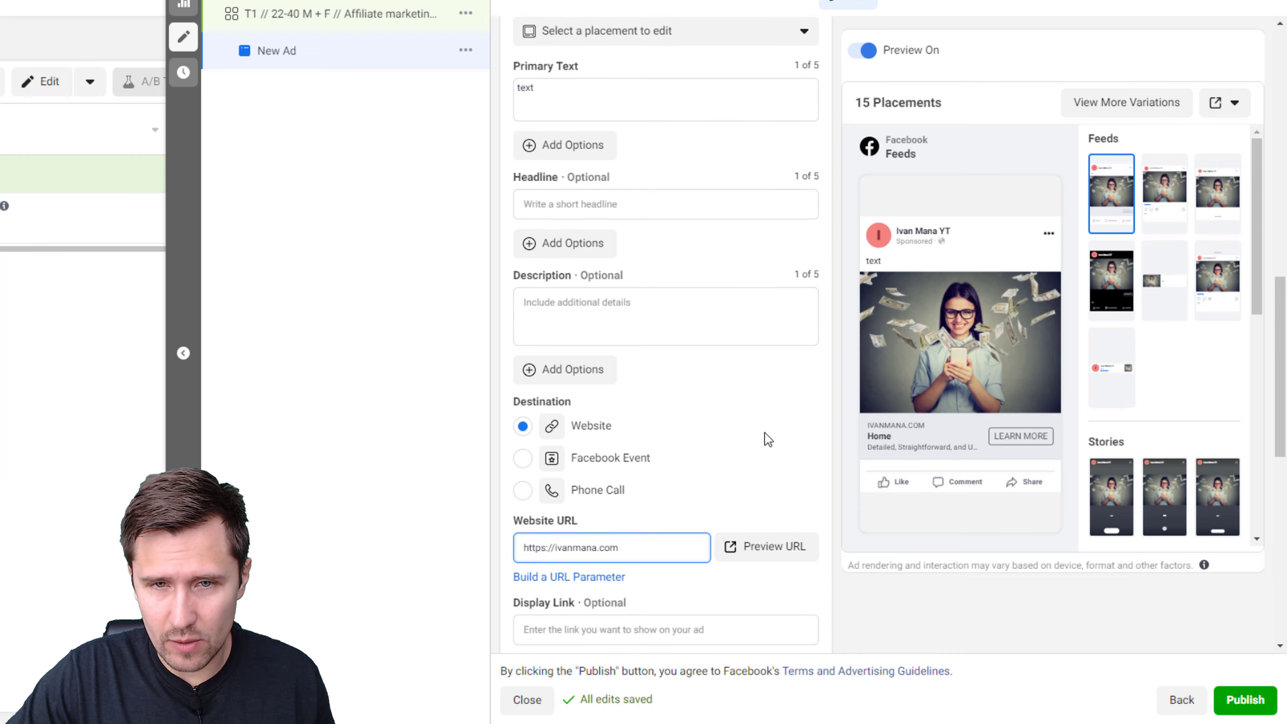
Step: Set the ad's headline to "Free Affiliate Marketing Guide For Beginners"
scroll(768, 438, up, 2)
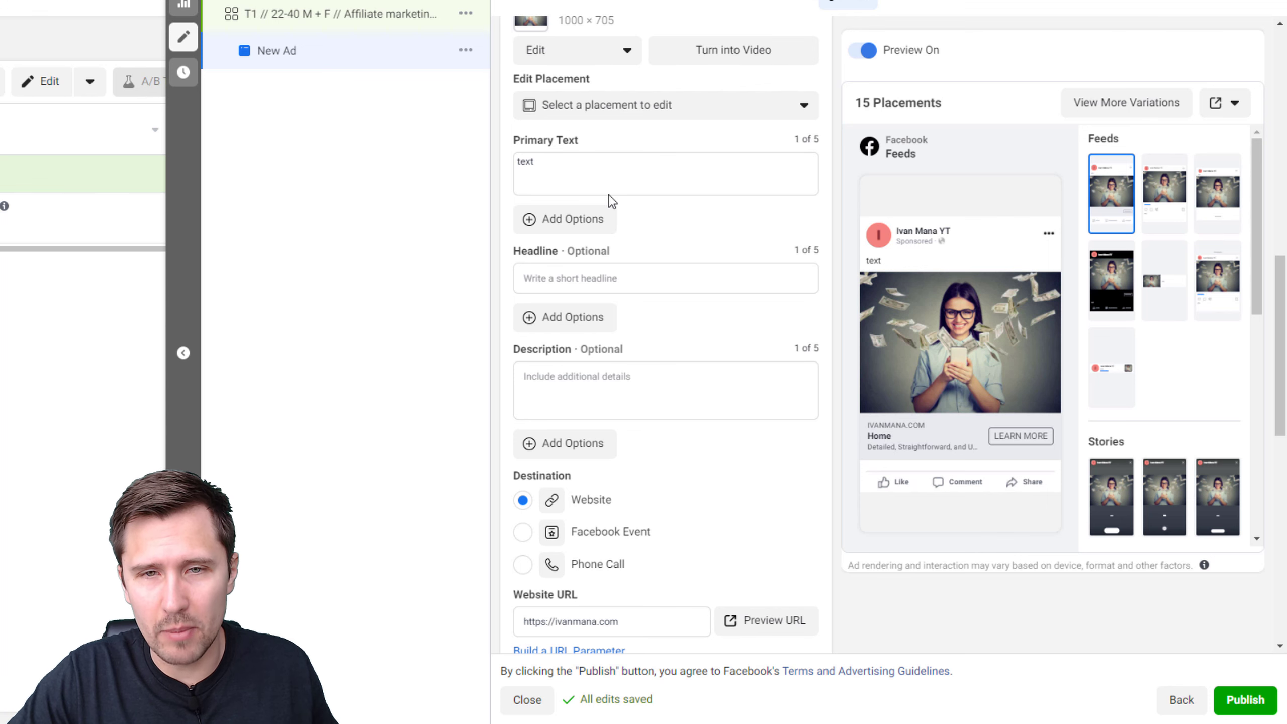
click(578, 279)
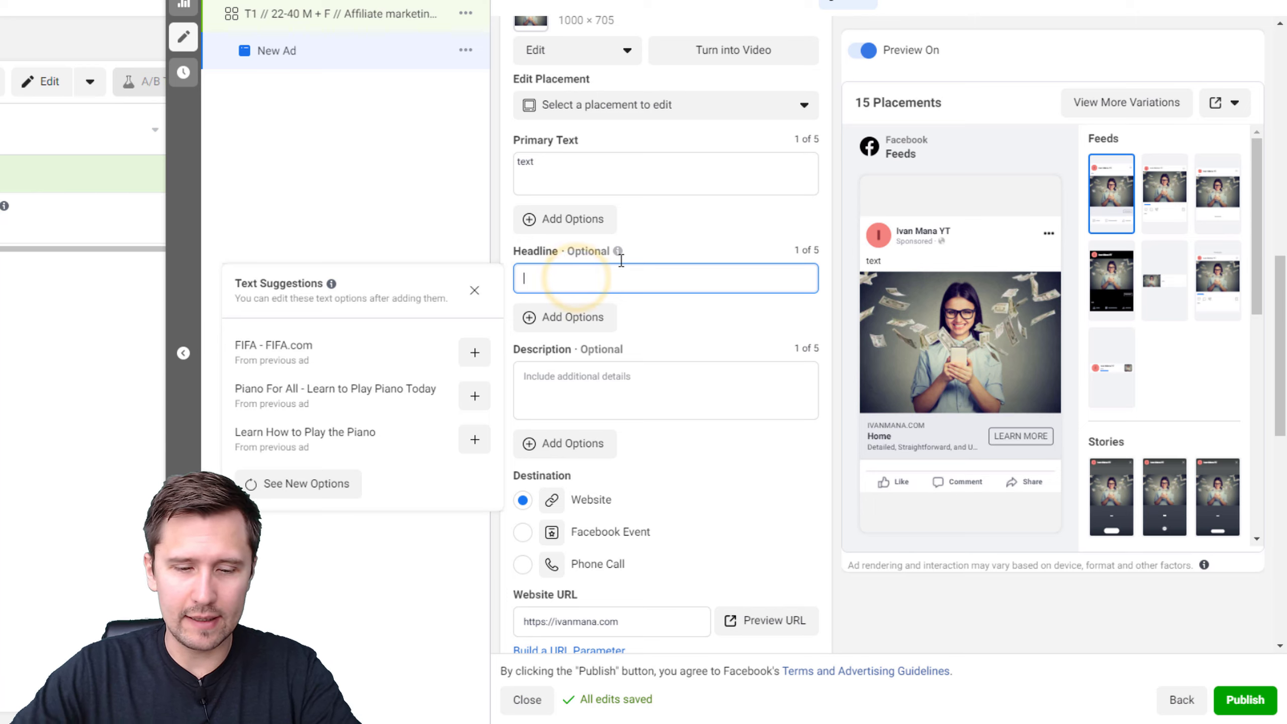
text(Free Affi)
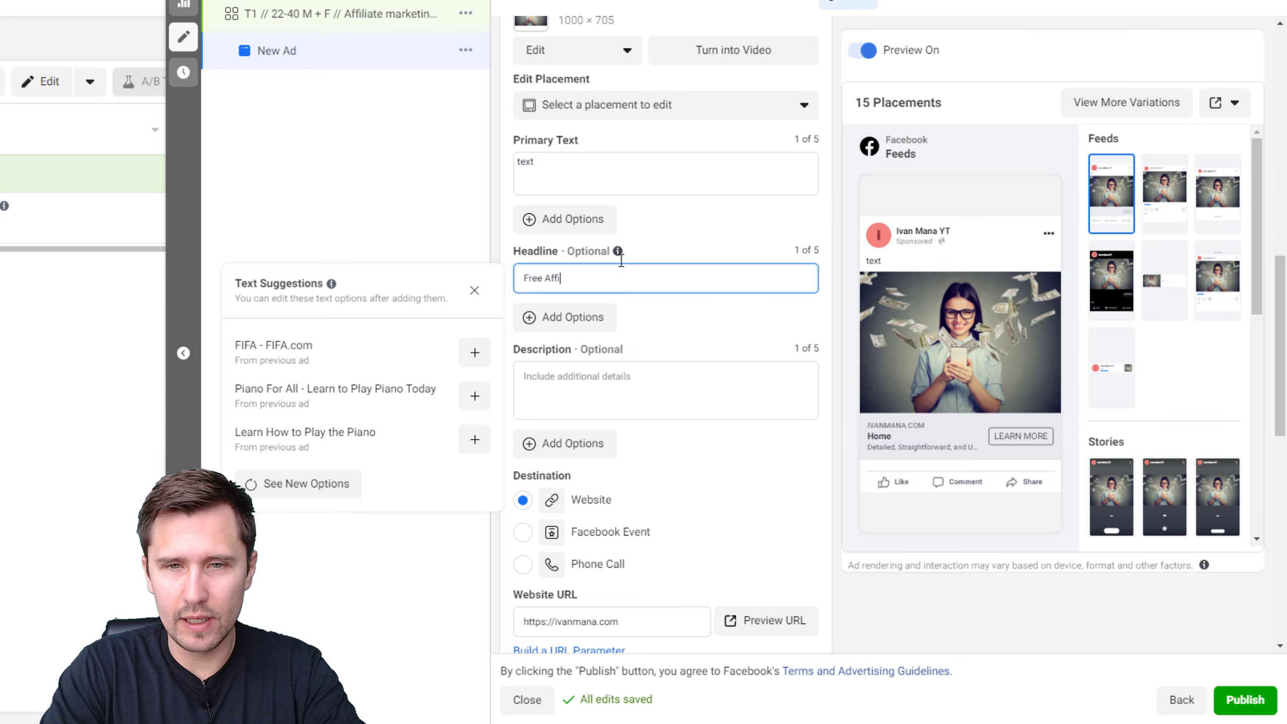
text(liate Marketing Gu)
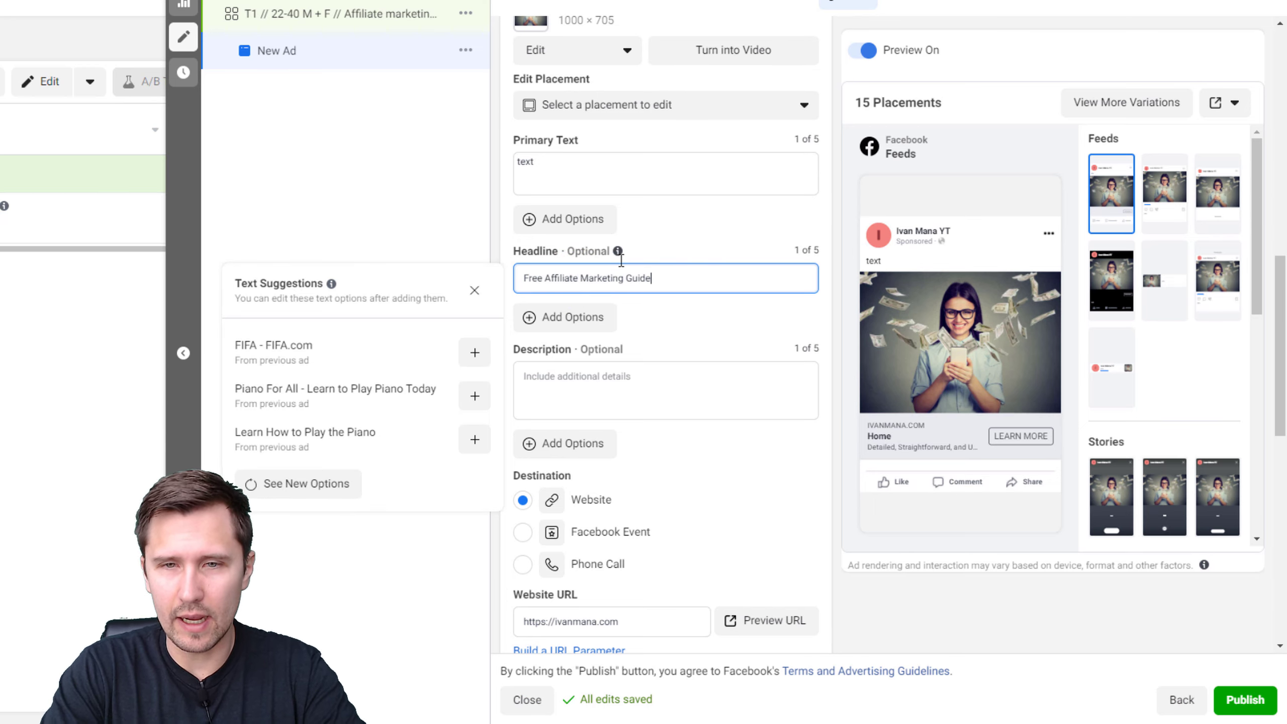
text(ide)
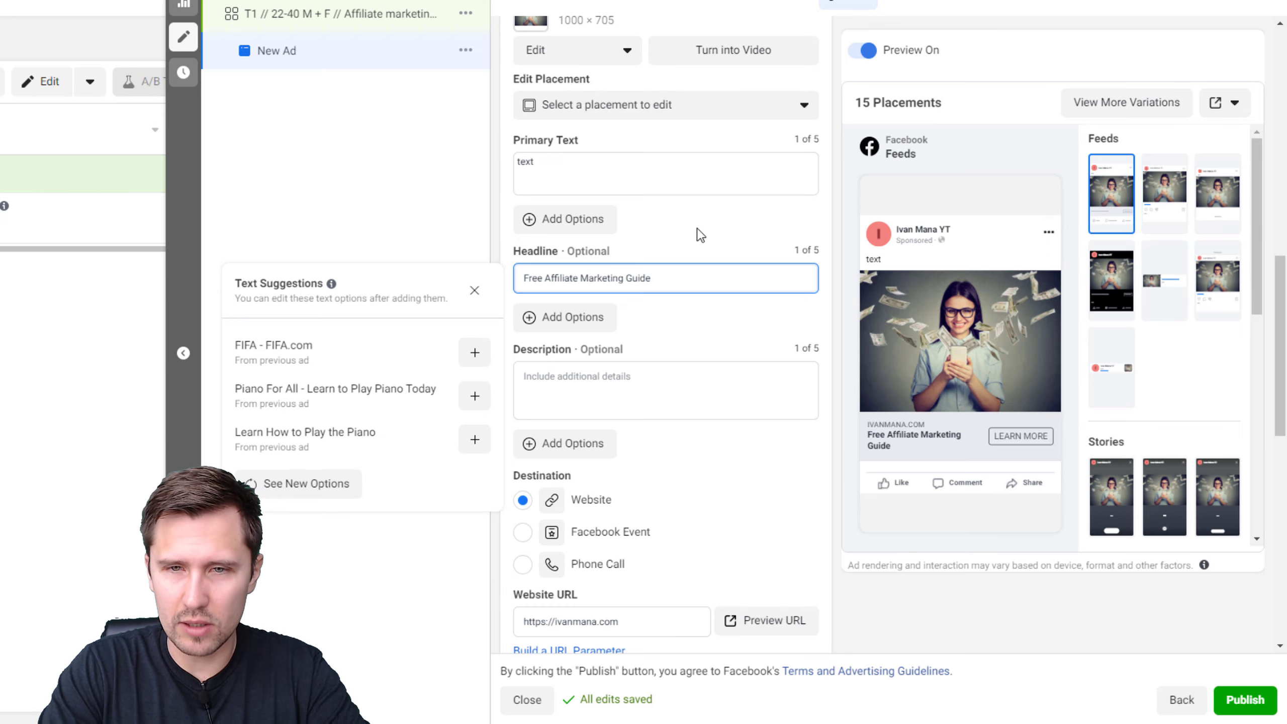
text(For Beginners)
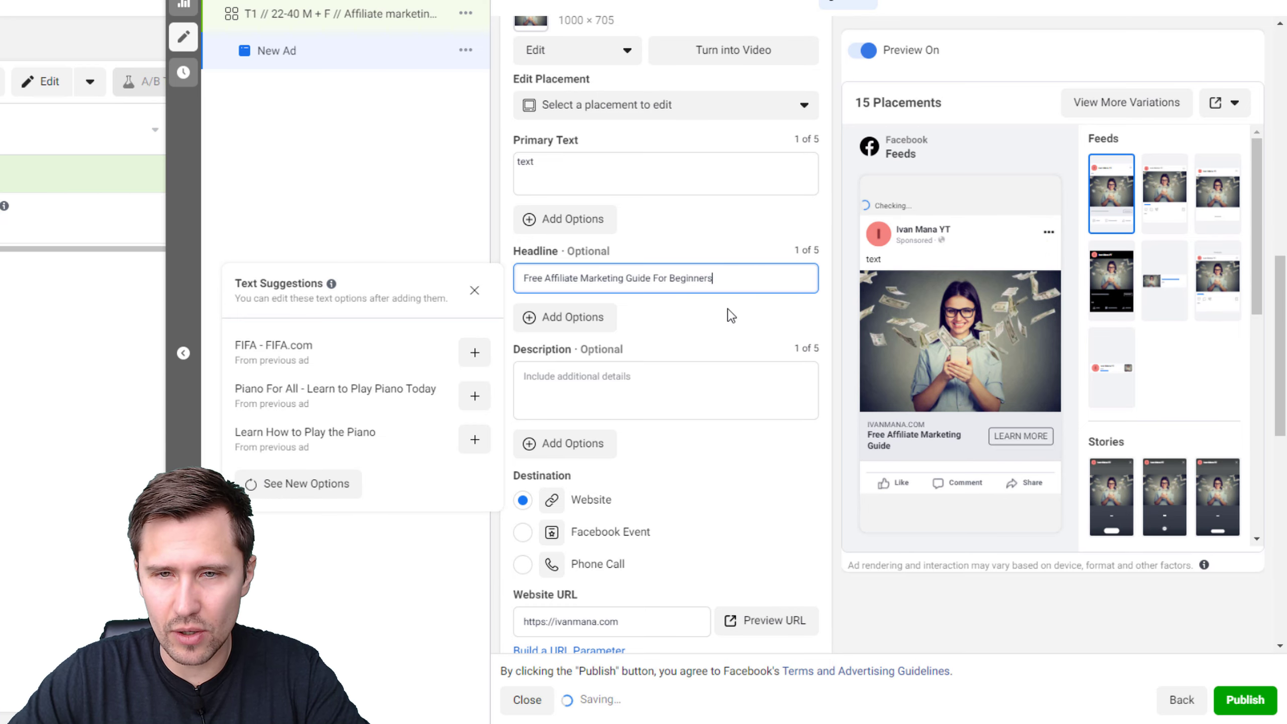
Step: Set the ad's description to "55 pages teaching you what affiliate marketing is and how to make money online"
click(631, 377)
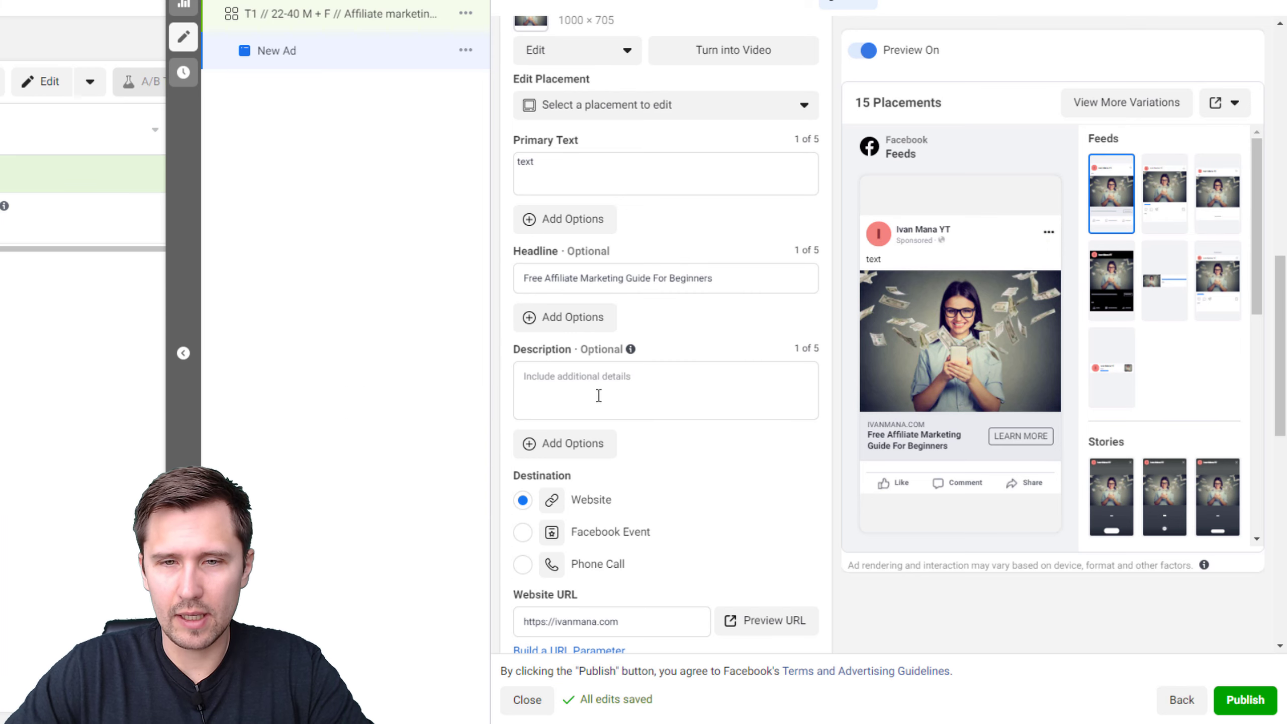
click(574, 389)
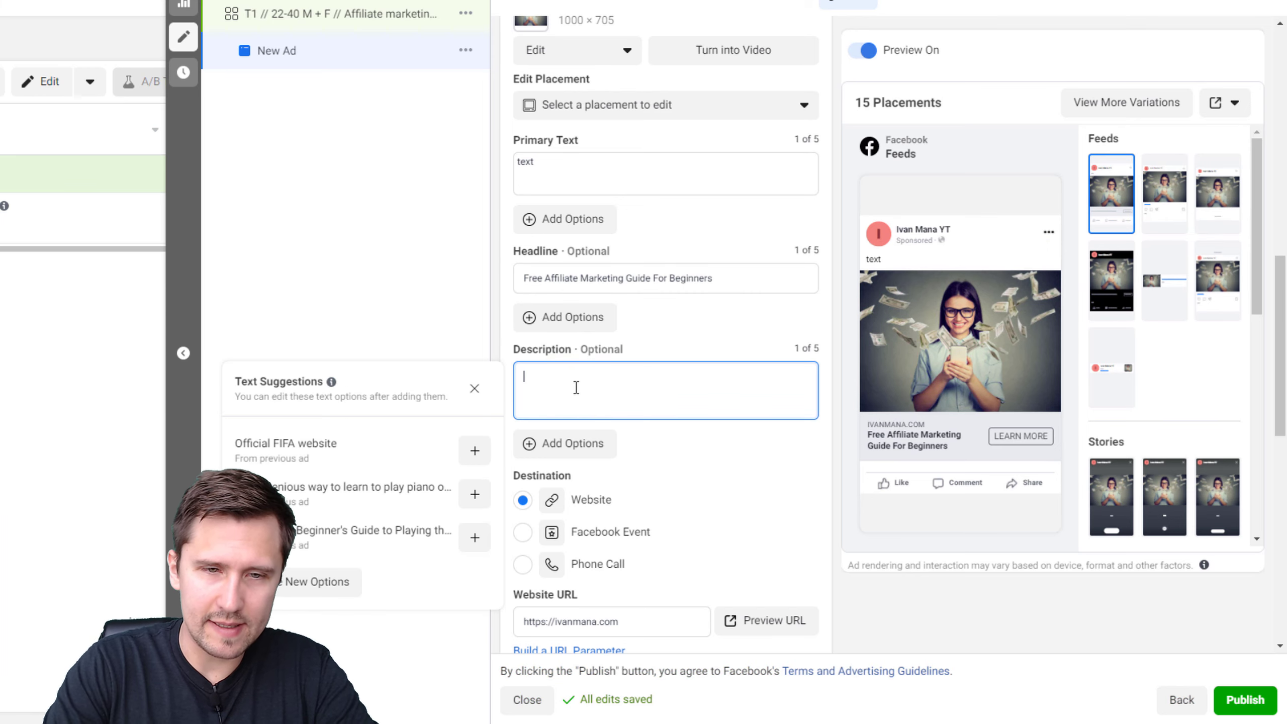
text(55 pages wor)
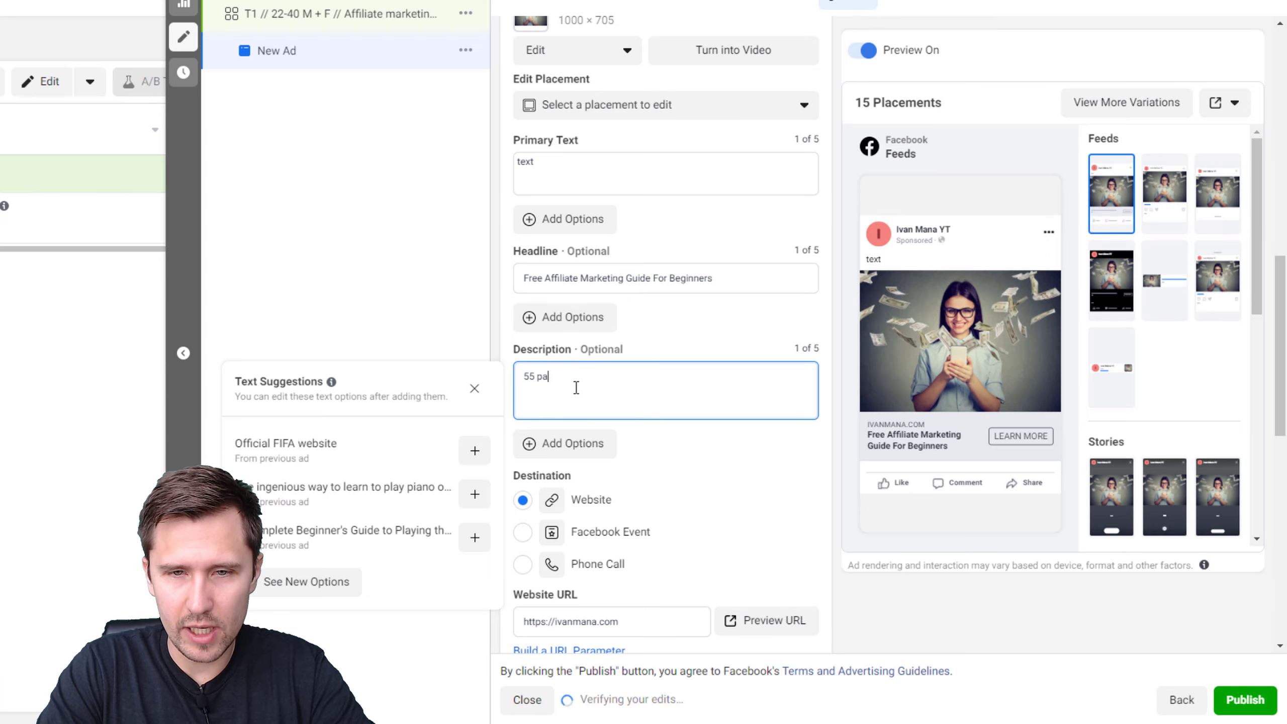
key(BackSpace)
key(BackSpace)
key(BackSpace)
key(BackSpace)
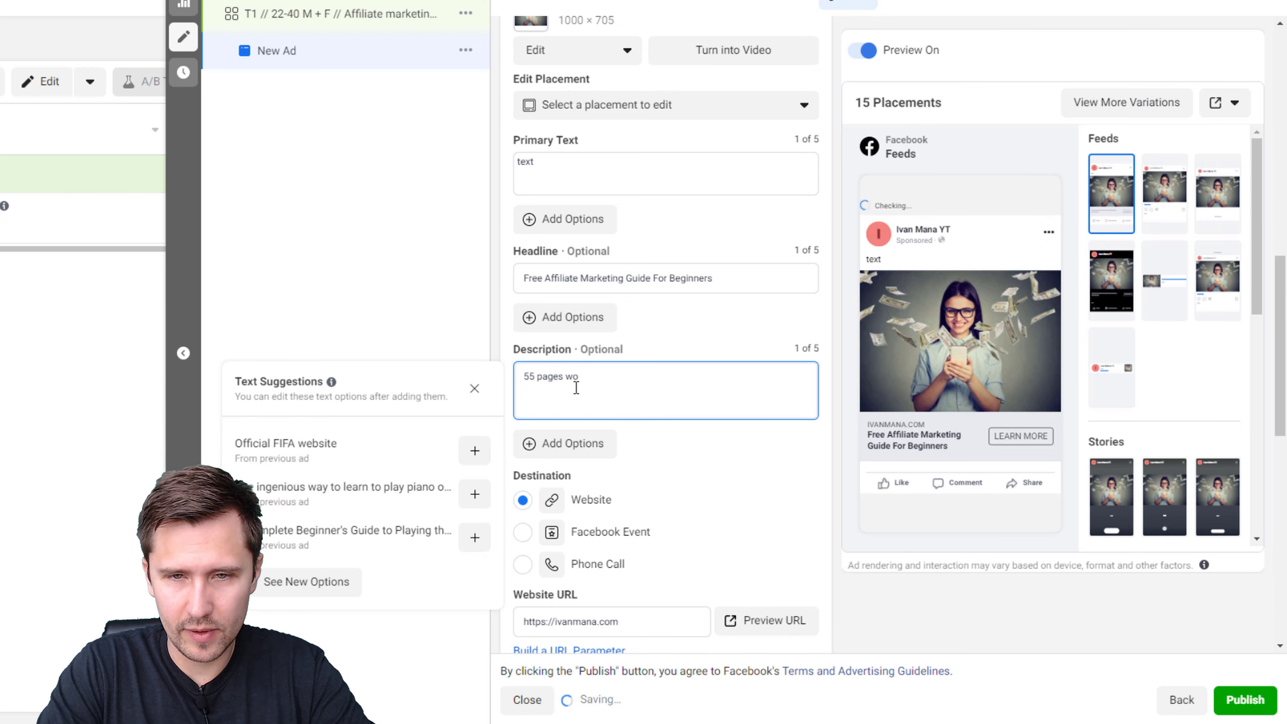
text(teachi)
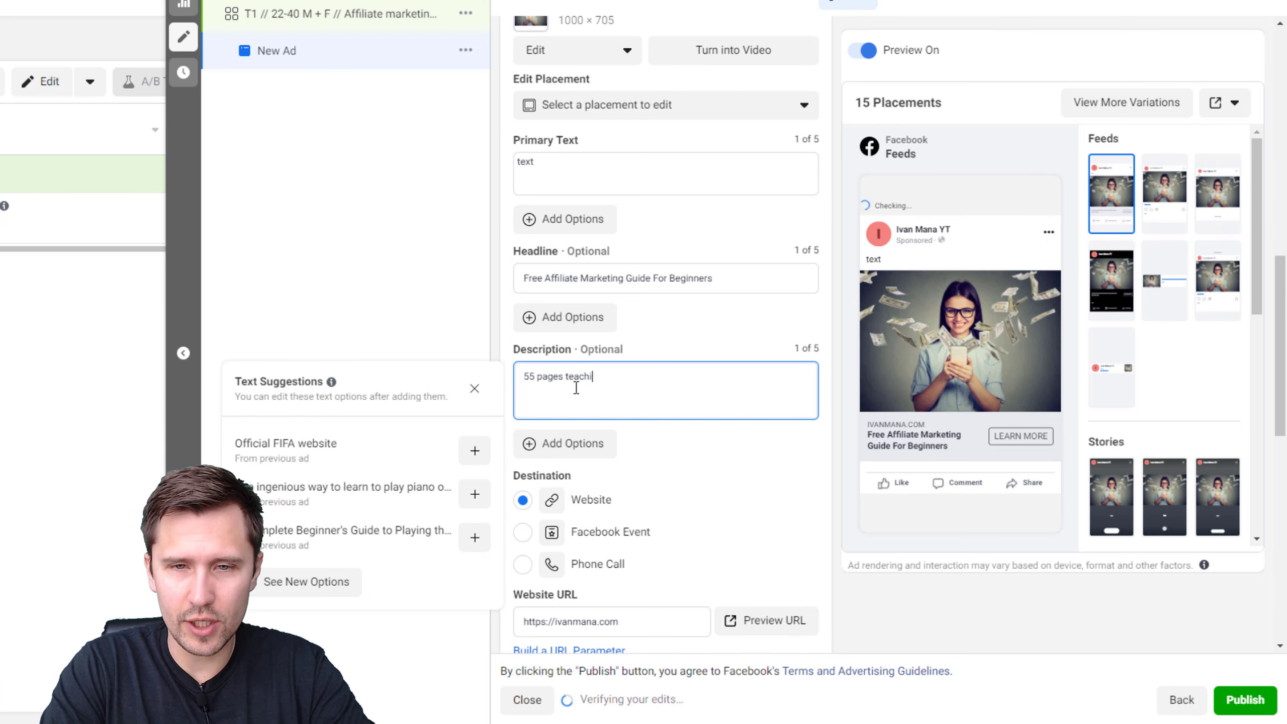
text(ng you what affilia)
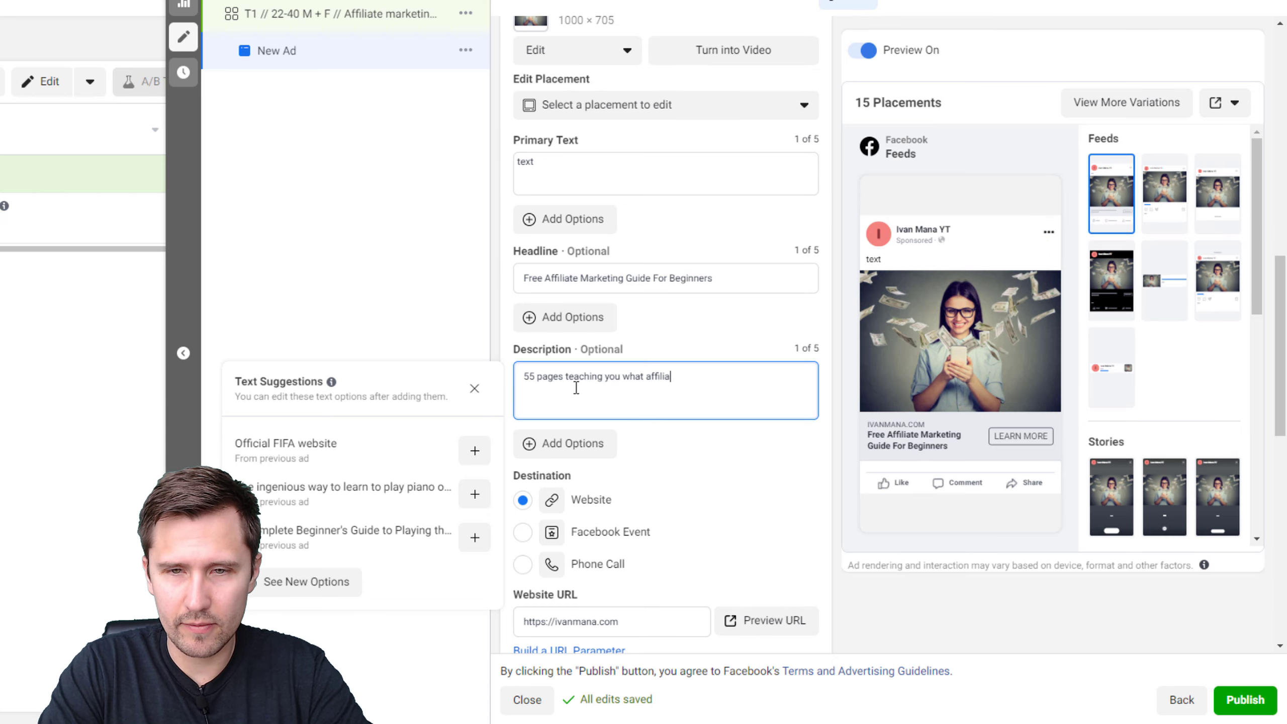
text(te marketing is and how to )
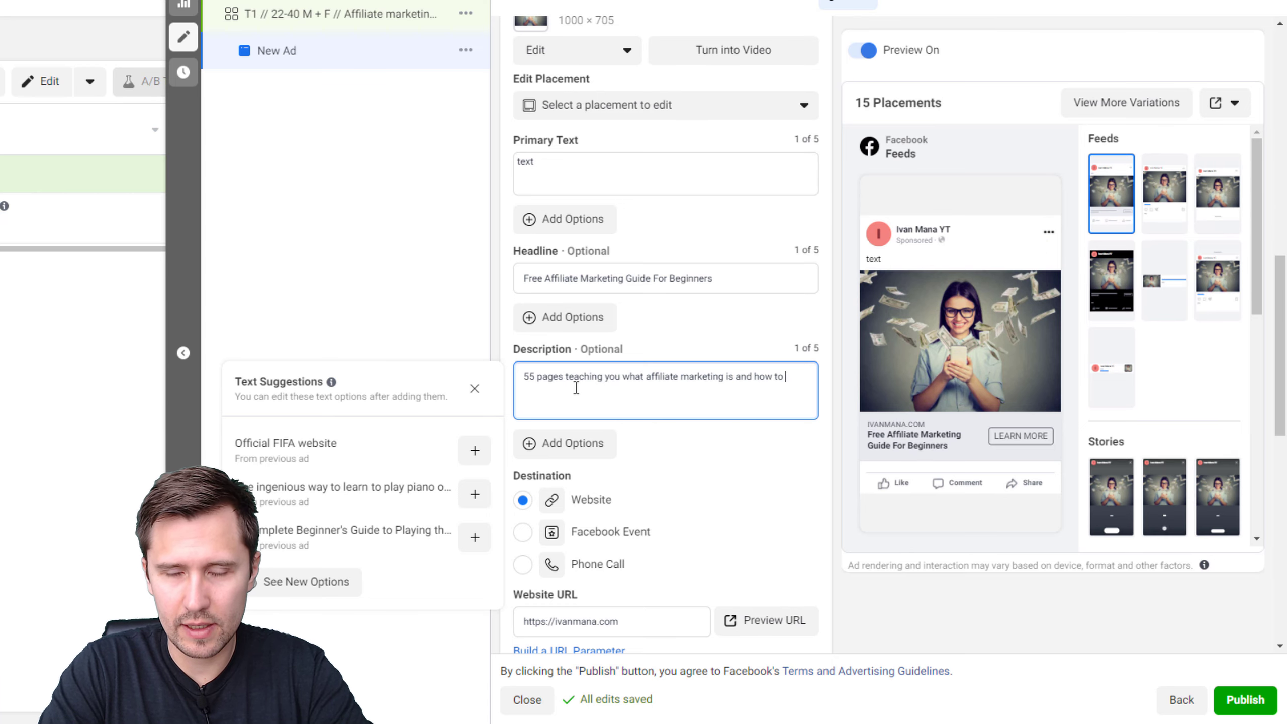
text(make money online)
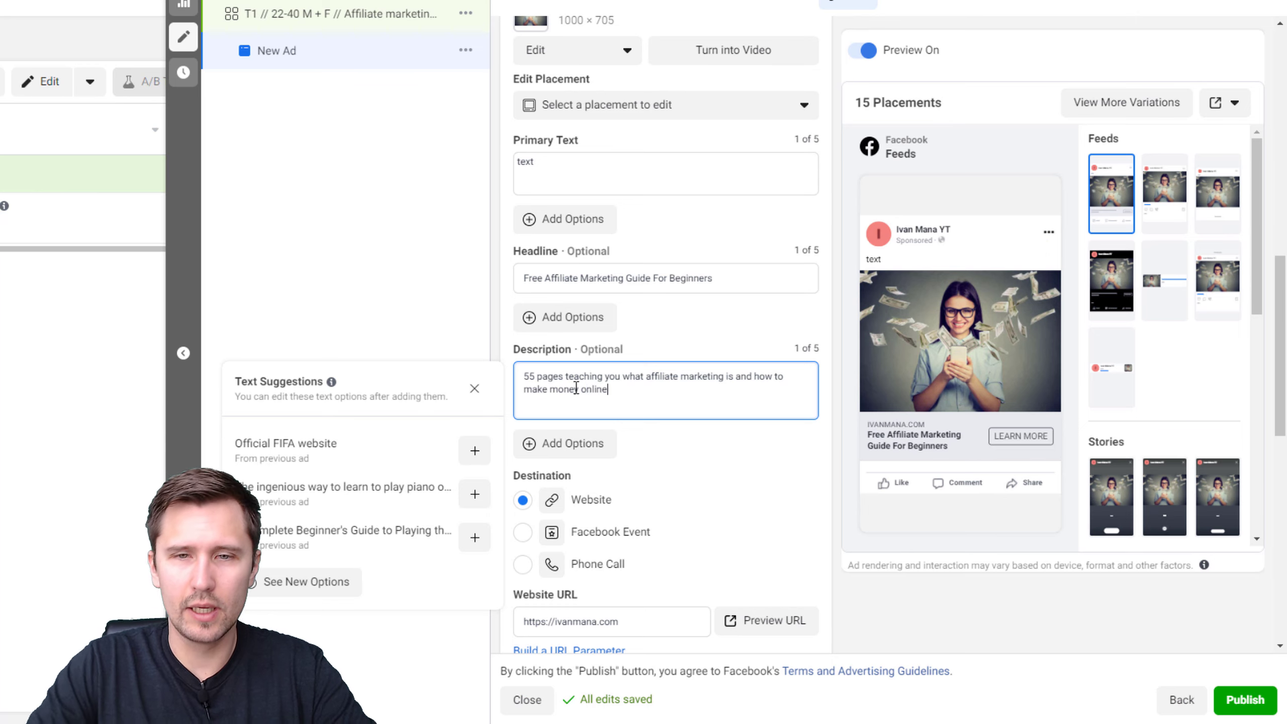
Step: Replace the placeholder primary text with the opening line "Want a free affiliate marketing guide?"
click(540, 156)
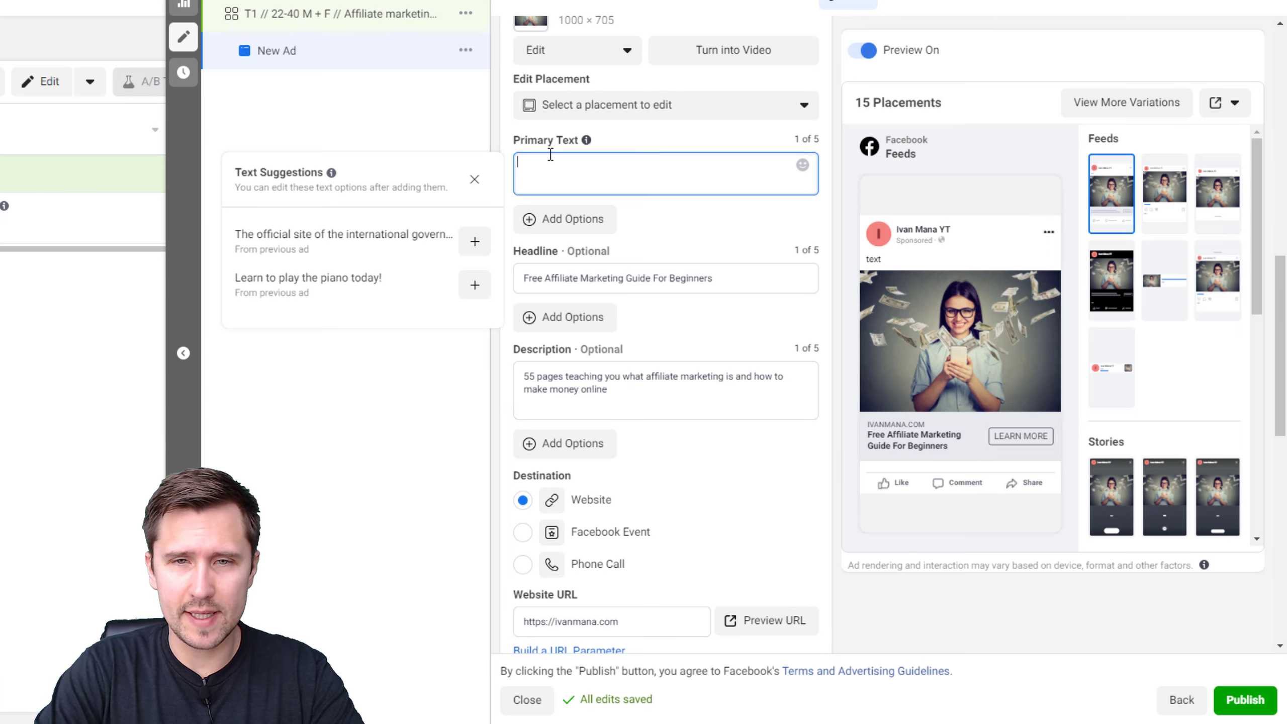
text(Want a free af)
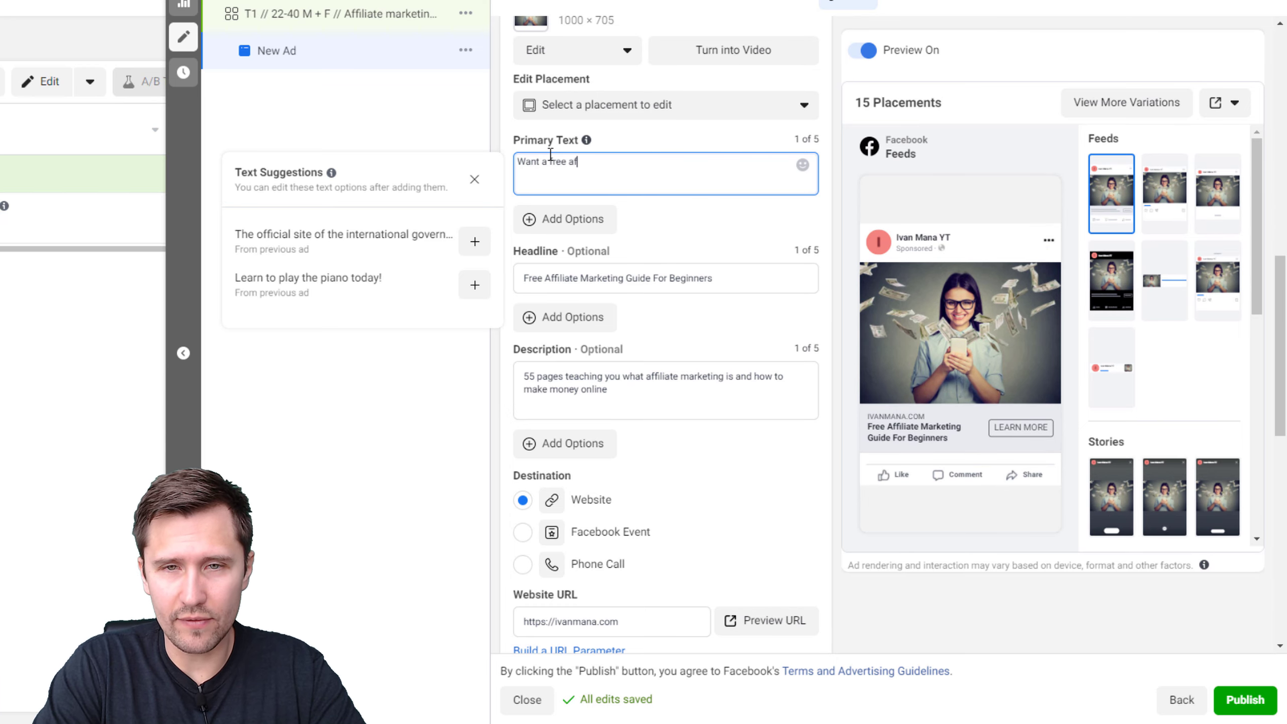
text(filiate marketing )
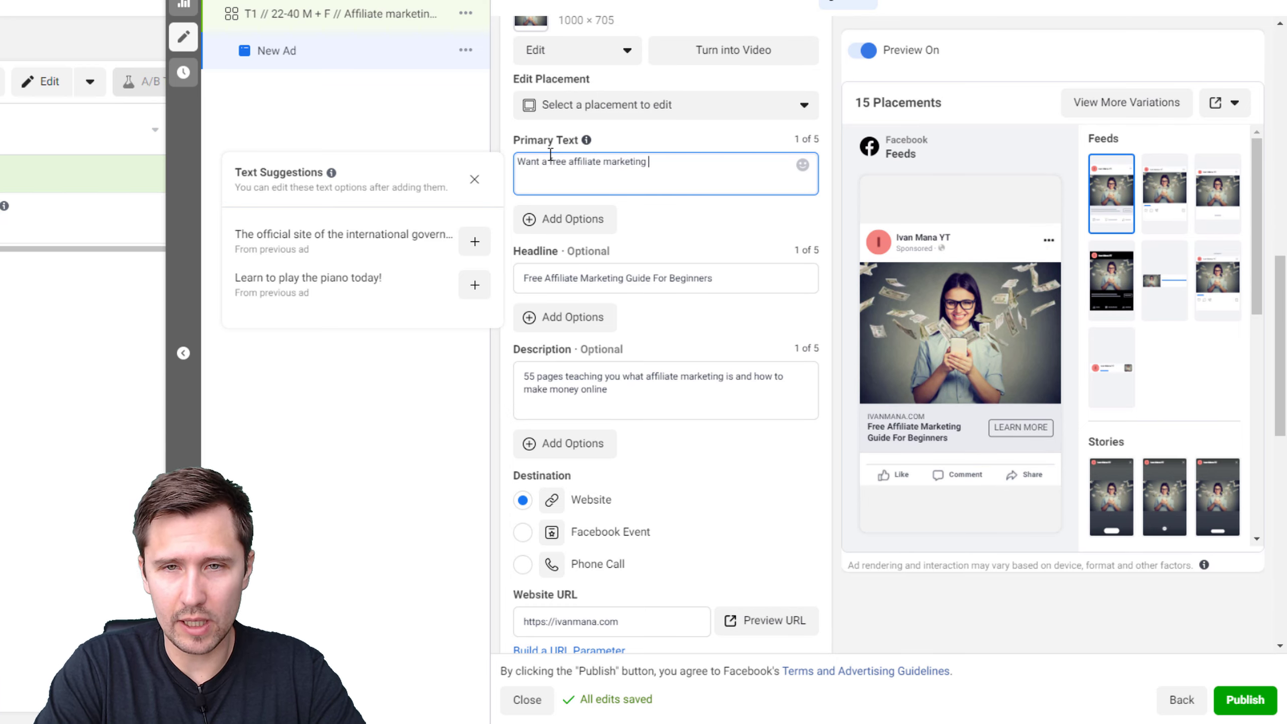
text(guide?)
key(Return)
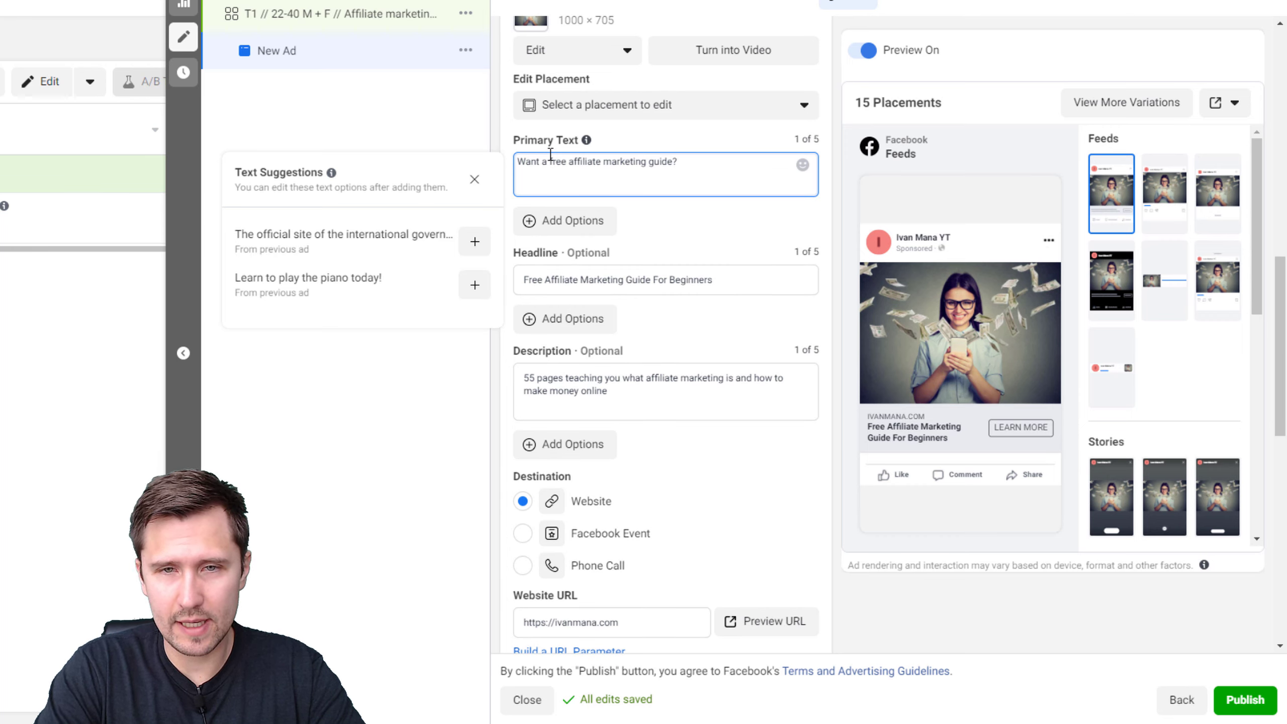
Step: Add a second primary text paragraph: "In this guide I teach you what affiliate marketing is and how you can make money with it right now."
key(Return)
text(In this guide I teach you what)
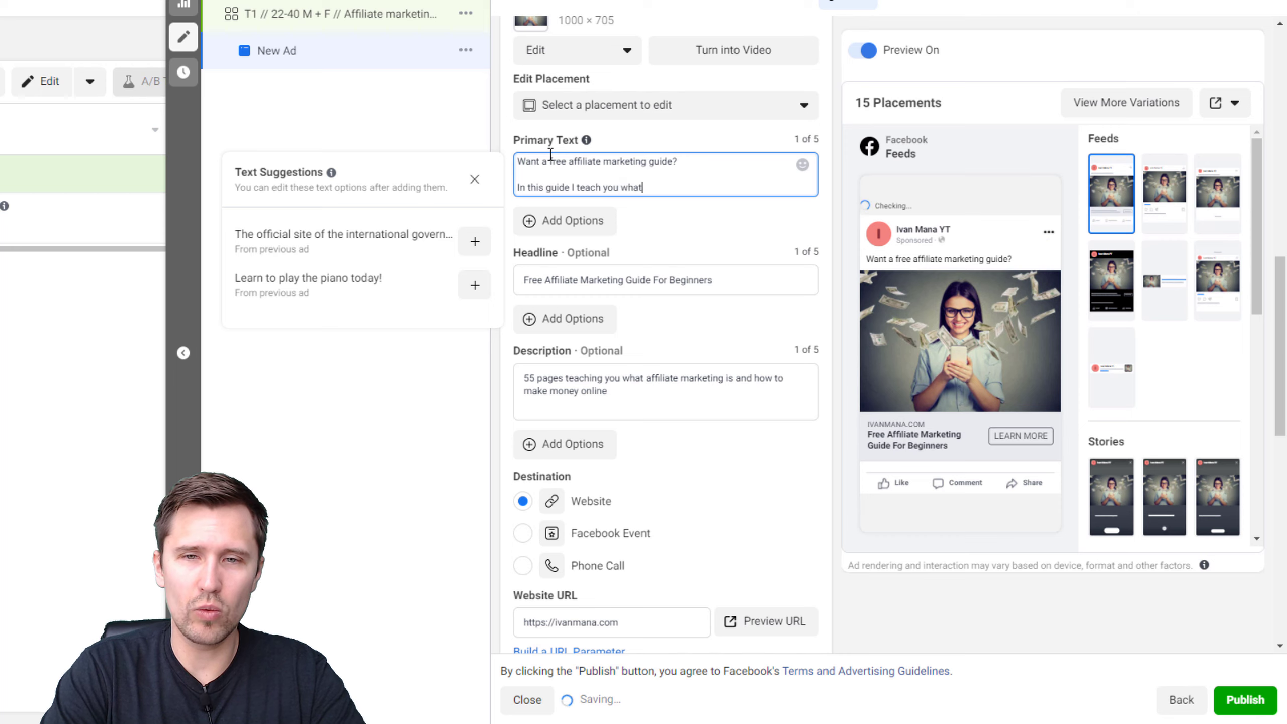
text( affiliate marketing i)
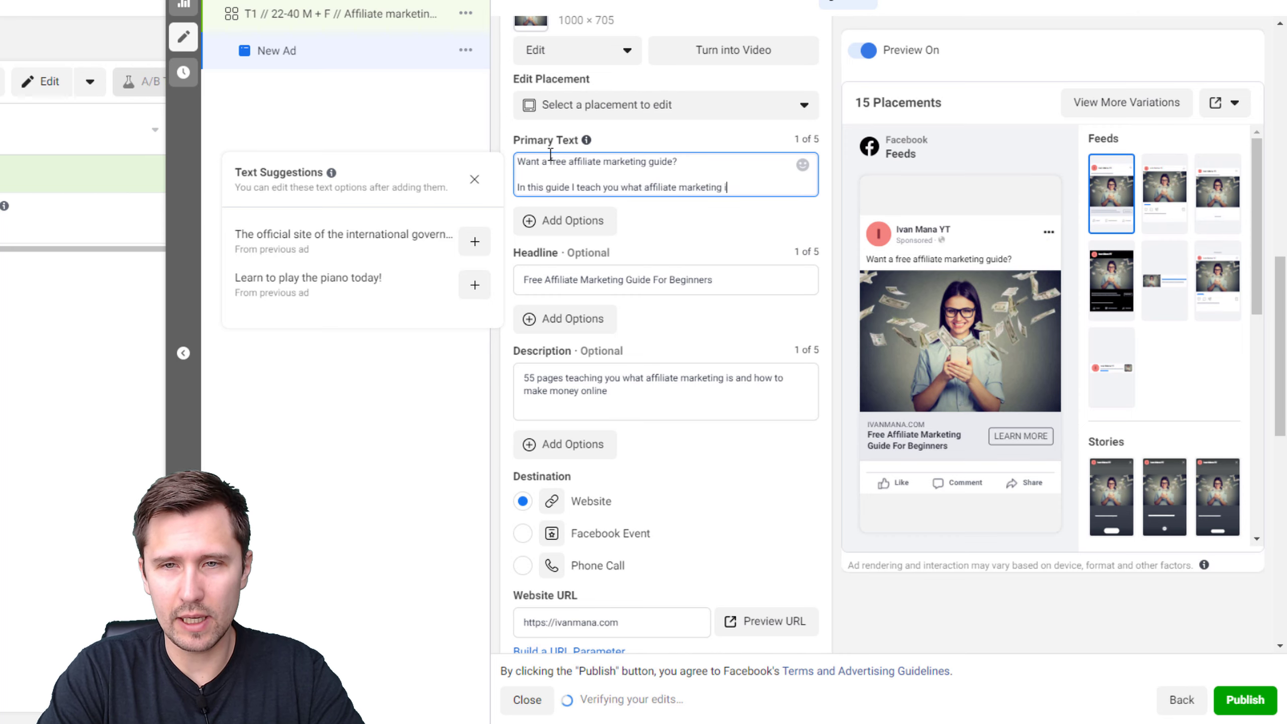
text(s and how you can ma)
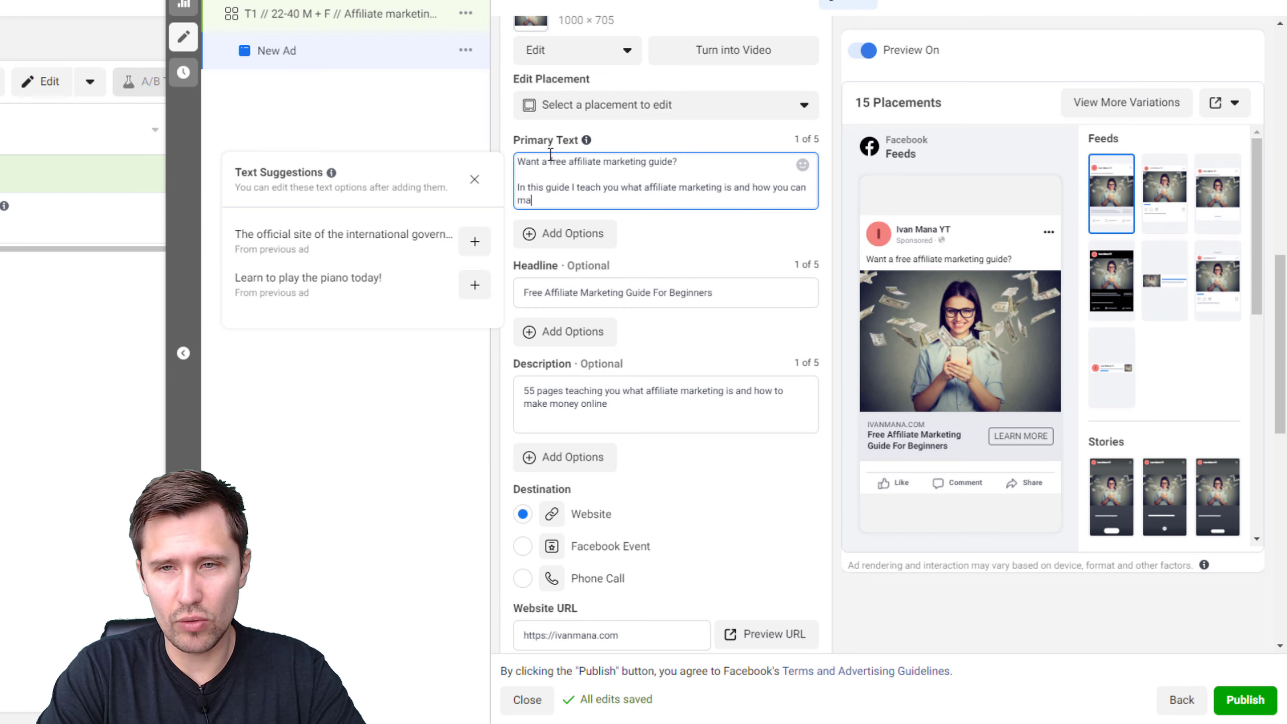
text(ke money with it)
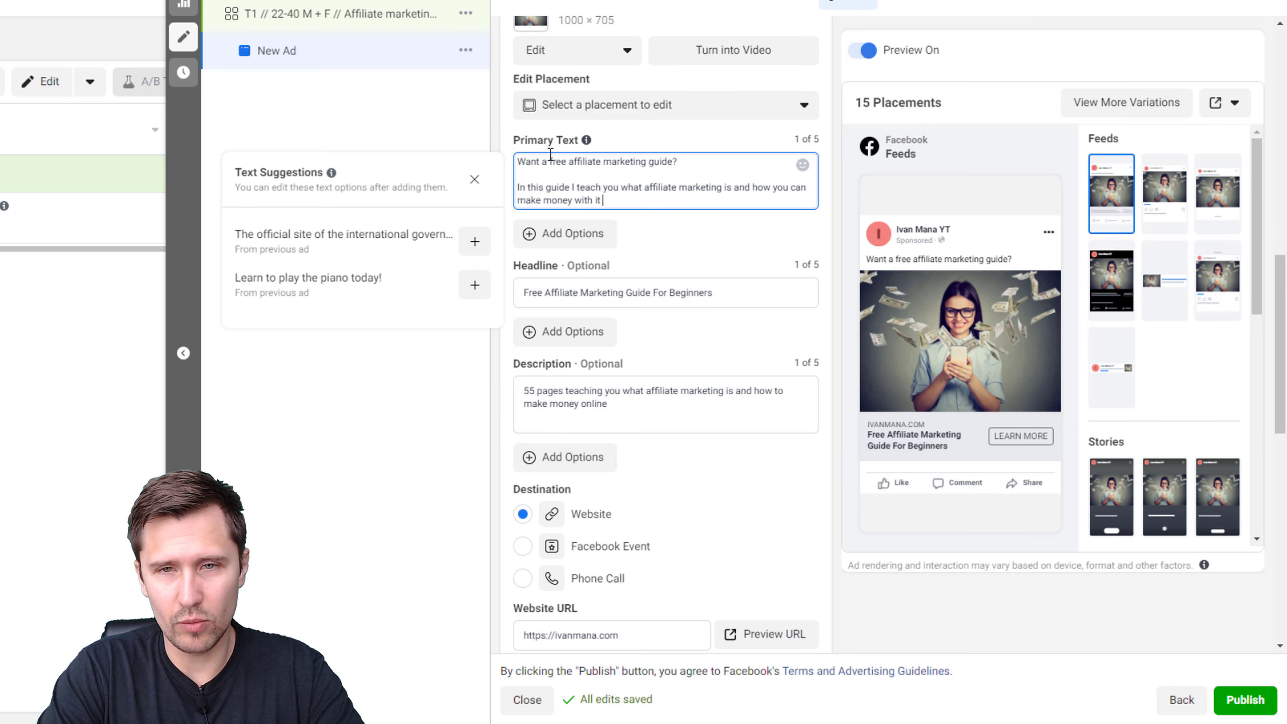
text( right now)
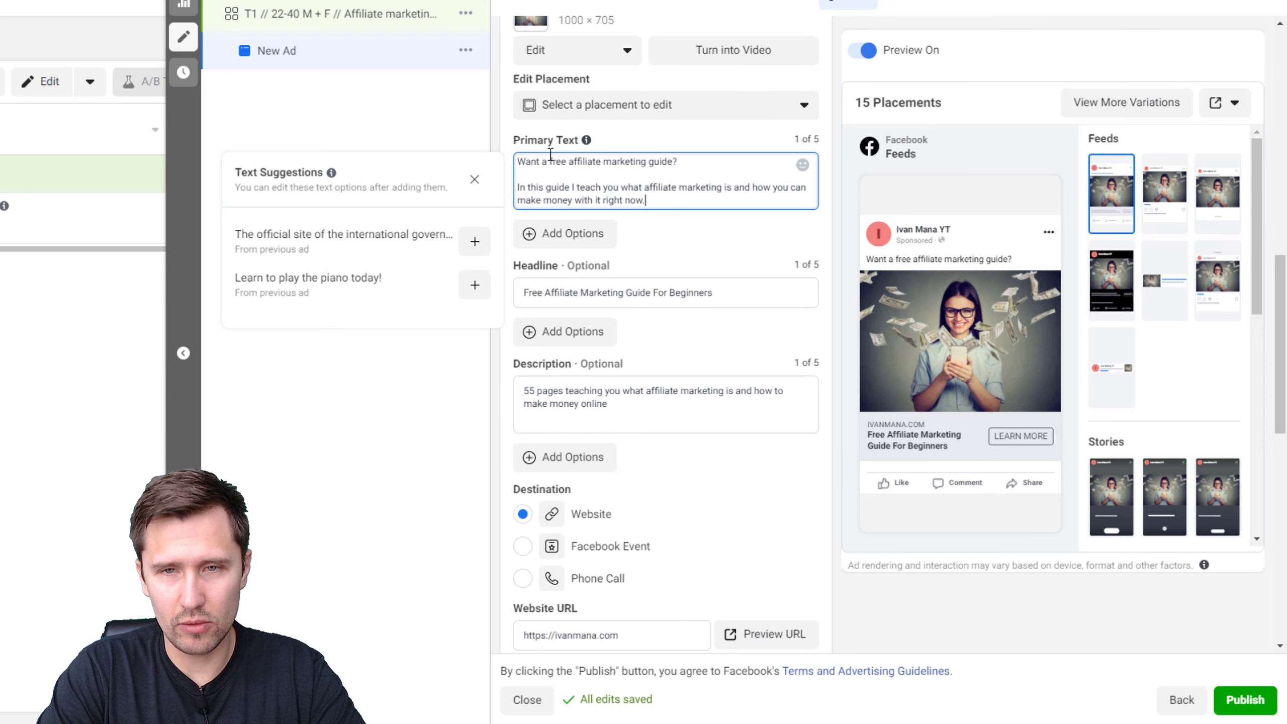
Step: Add a third primary text paragraph: "Simply go the site below, enter your details and I'll send you the guide right away:"
text(.)
key(Return)
key(Return)
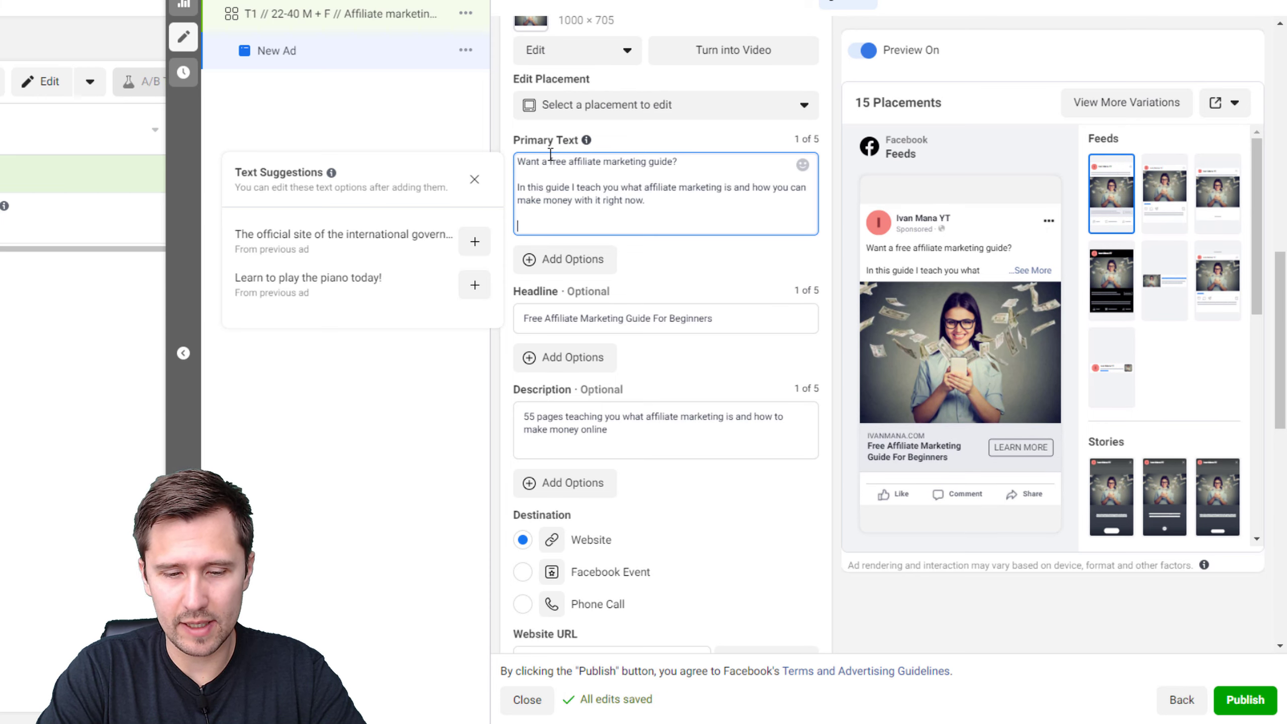
text(Simply )
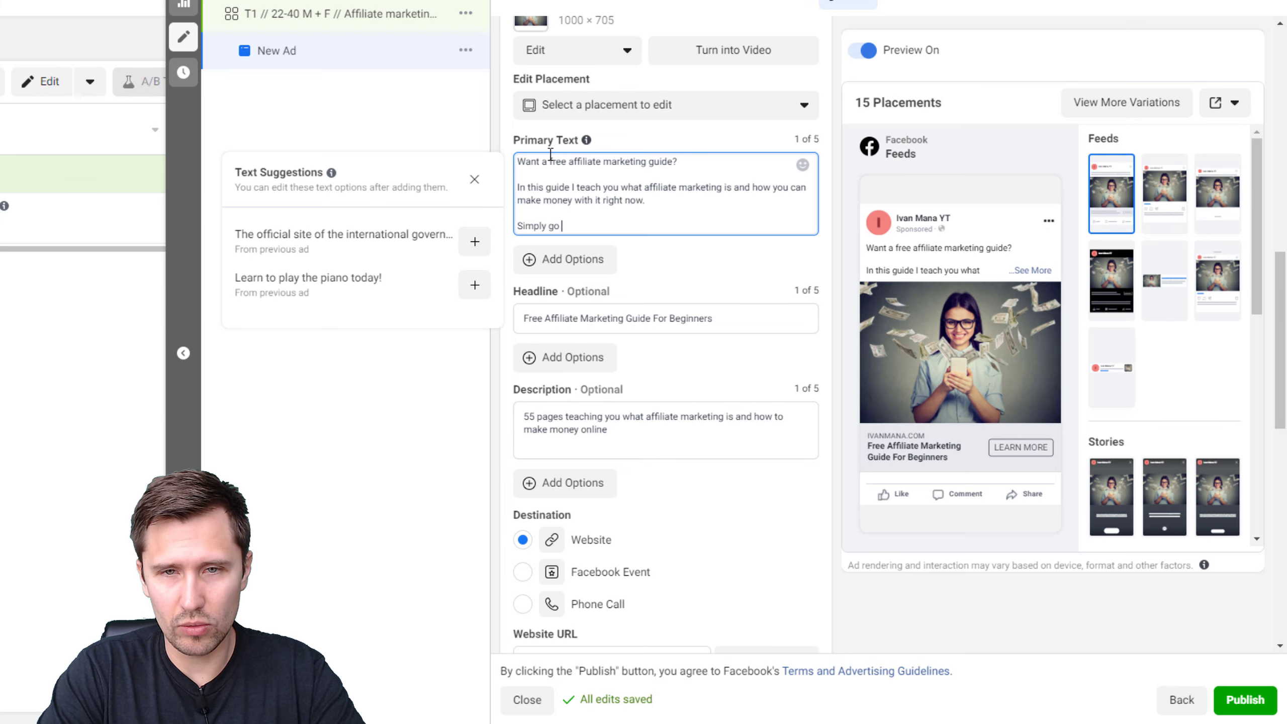
text(go )
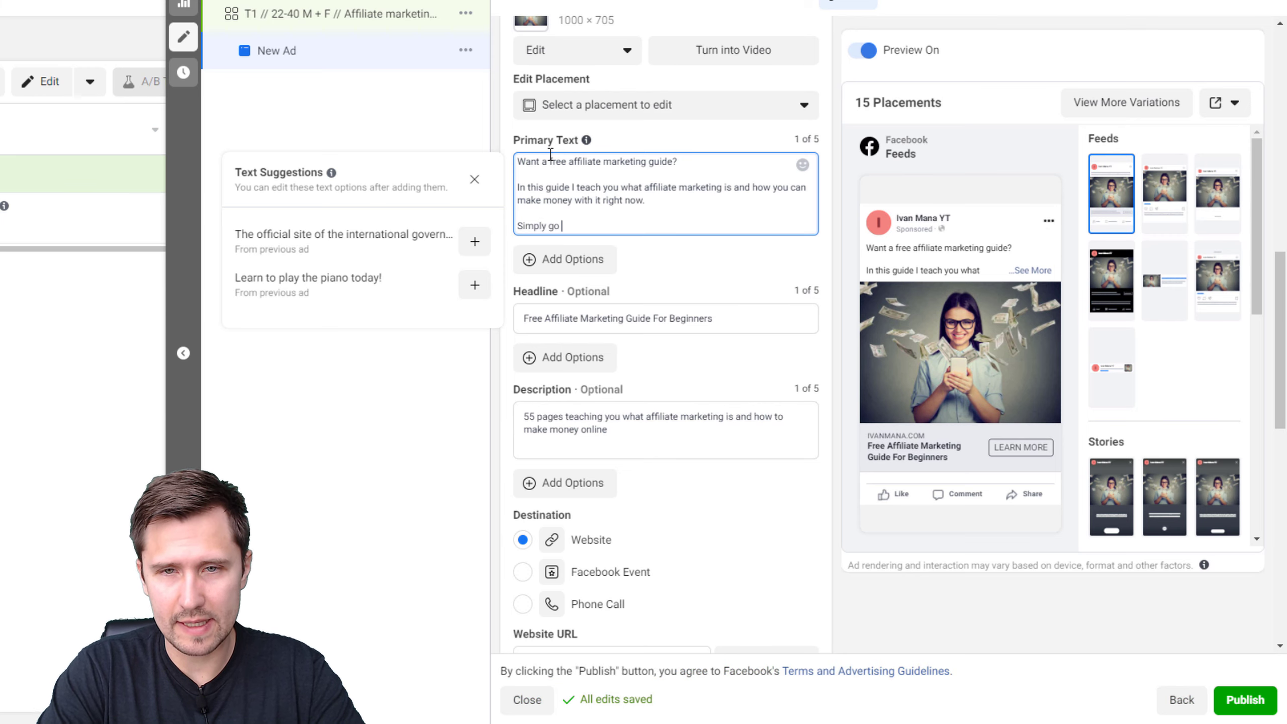
text(the site below, enter your d)
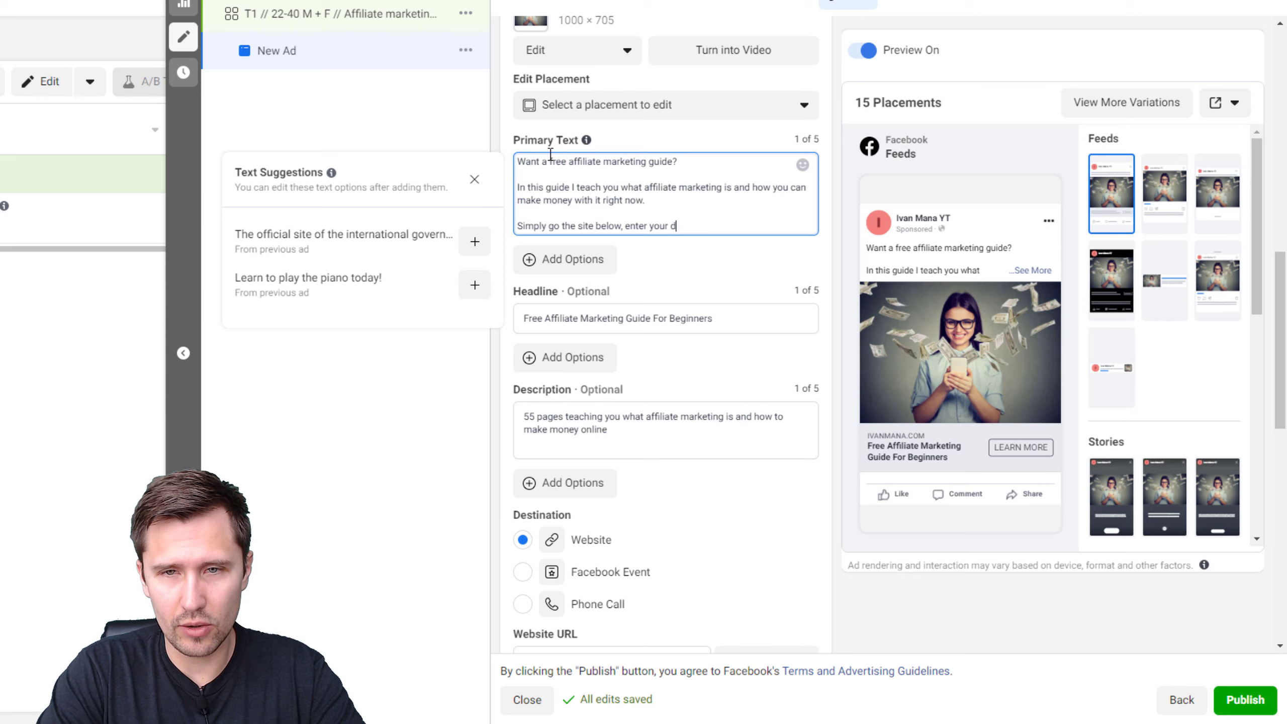
text(etails and I'll send)
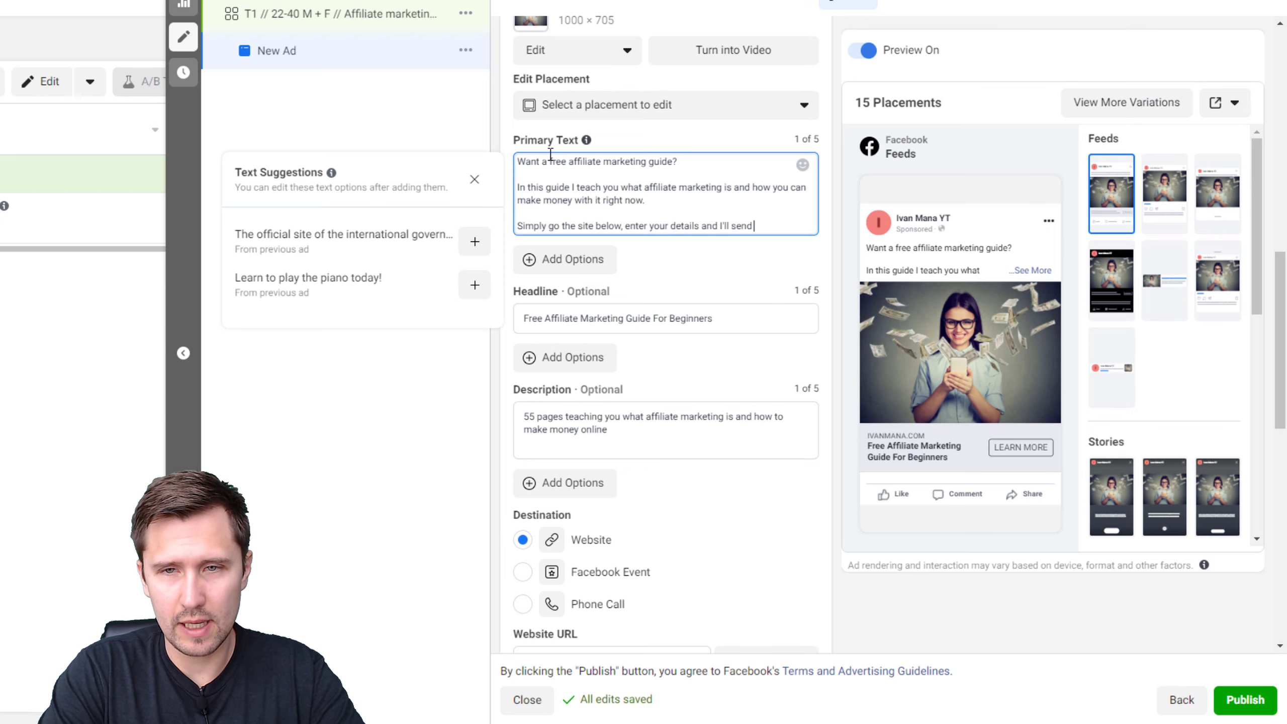
text( you the guide right awa)
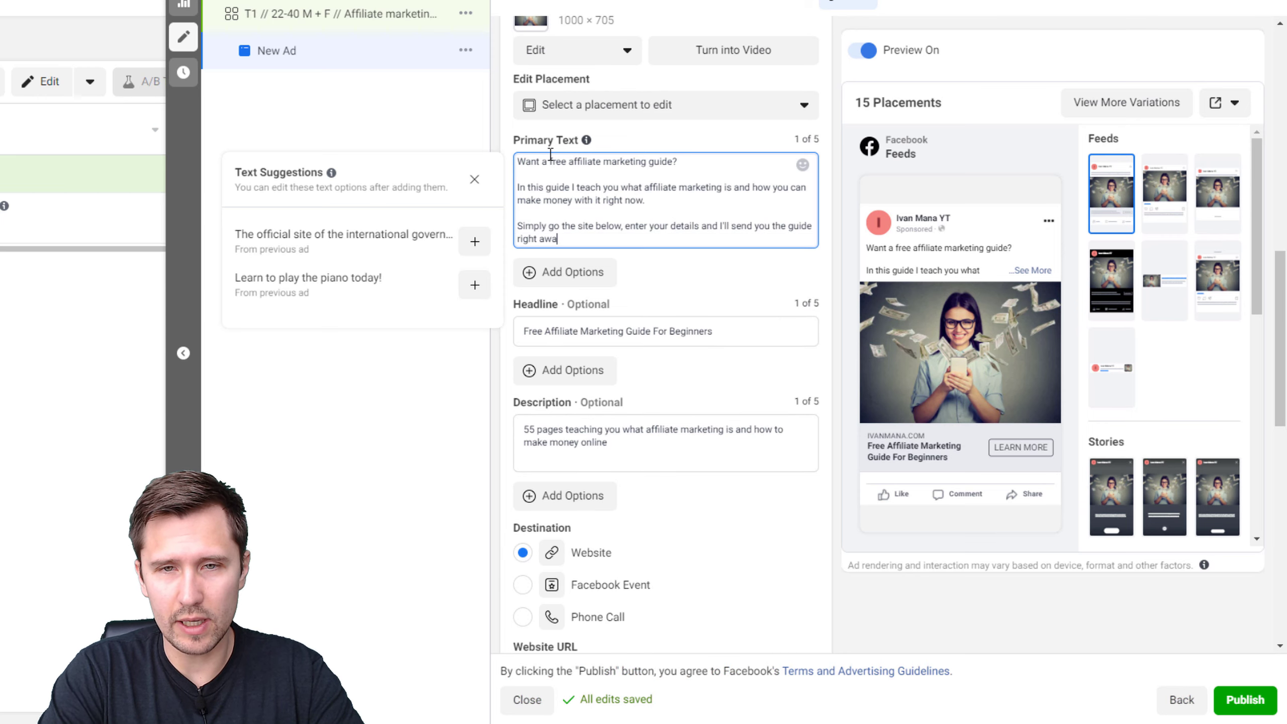
text(y:)
key(Return)
key(Return)
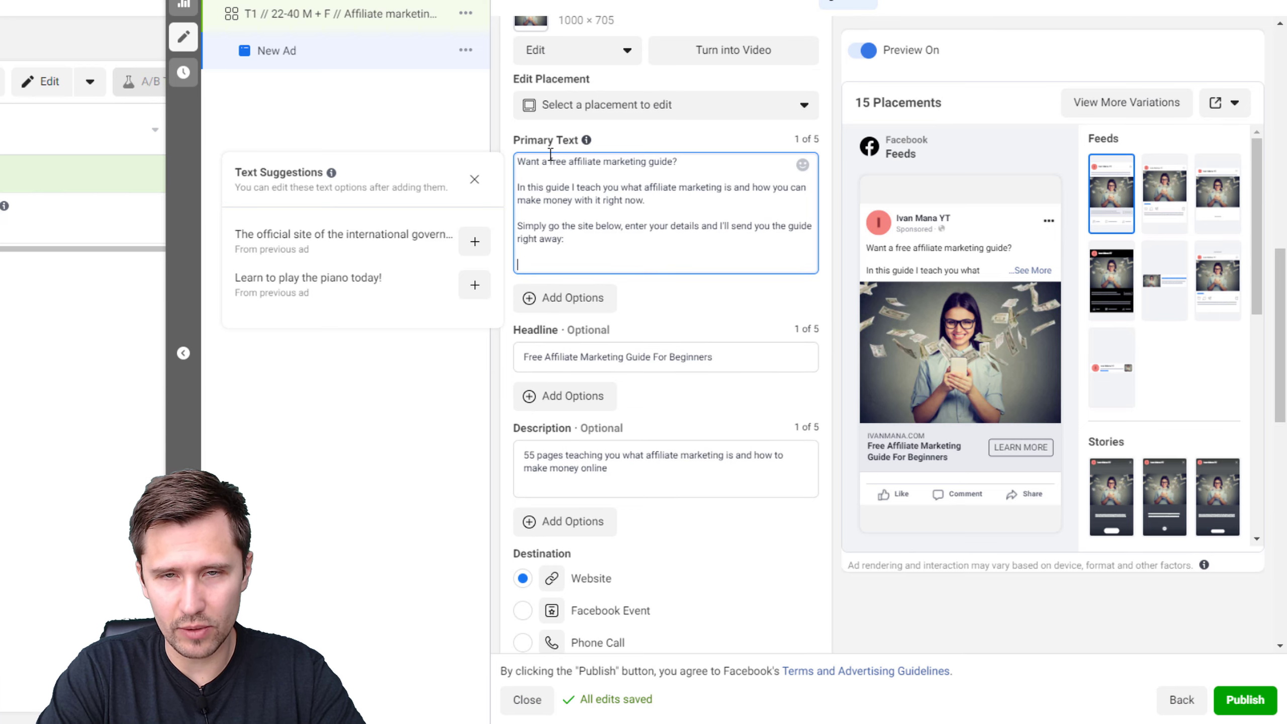
Step: Try to open the primary text's emoji picker, and load emojipedia.org in a new browser tab
click(802, 165)
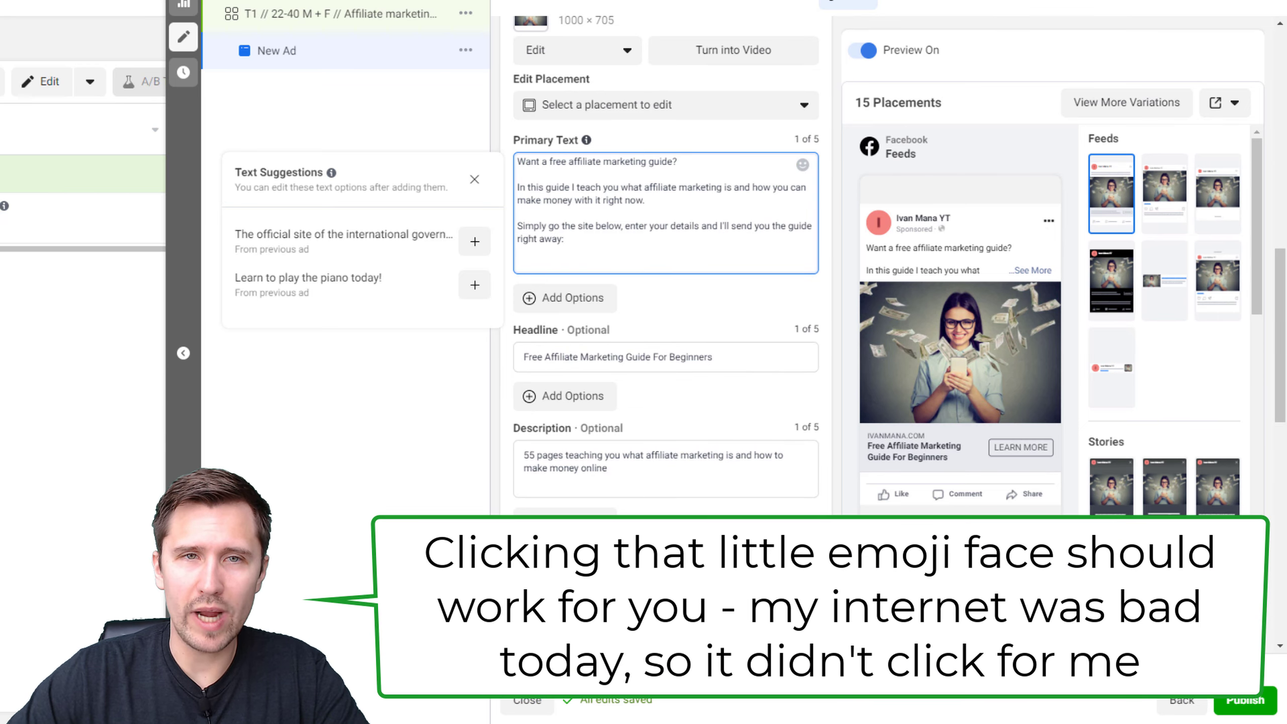
click(499, 11)
text(emo)
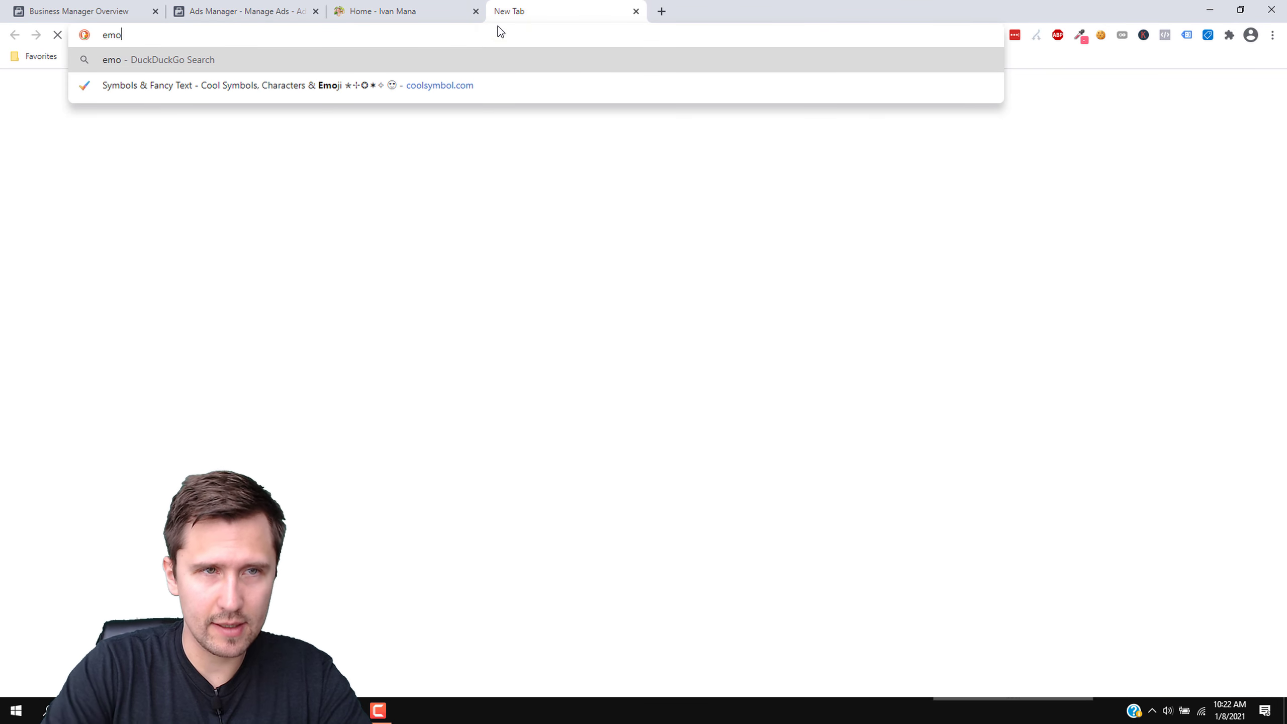
text(jipedia.org)
key(Return)
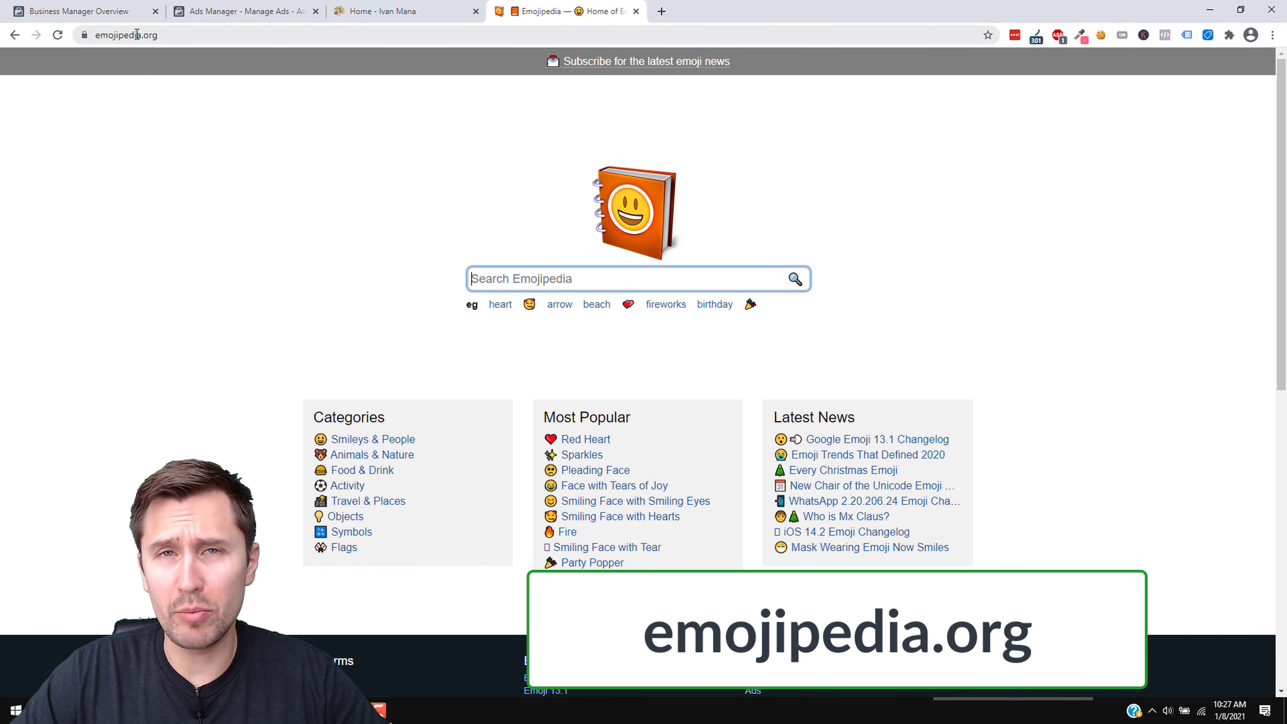
Step: Search Emojipedia for "arrow" and copy the Down Arrow emoji
click(524, 271)
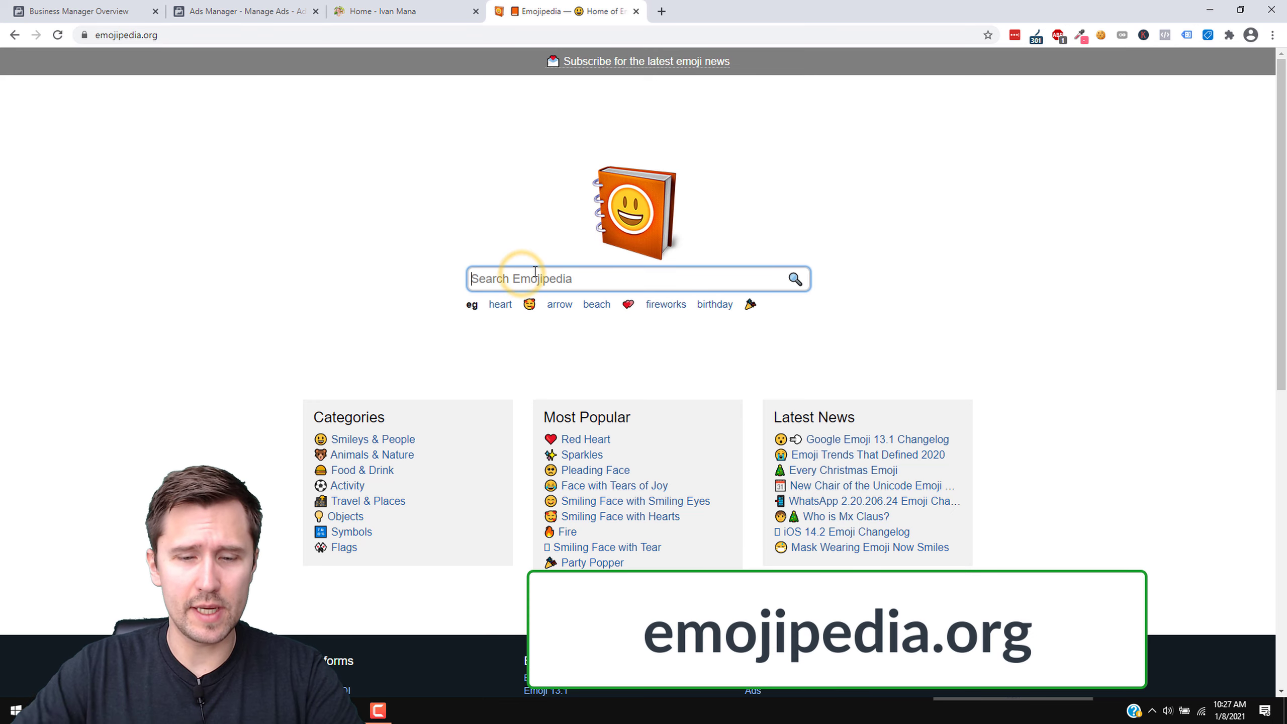
text(arrow)
key(Return)
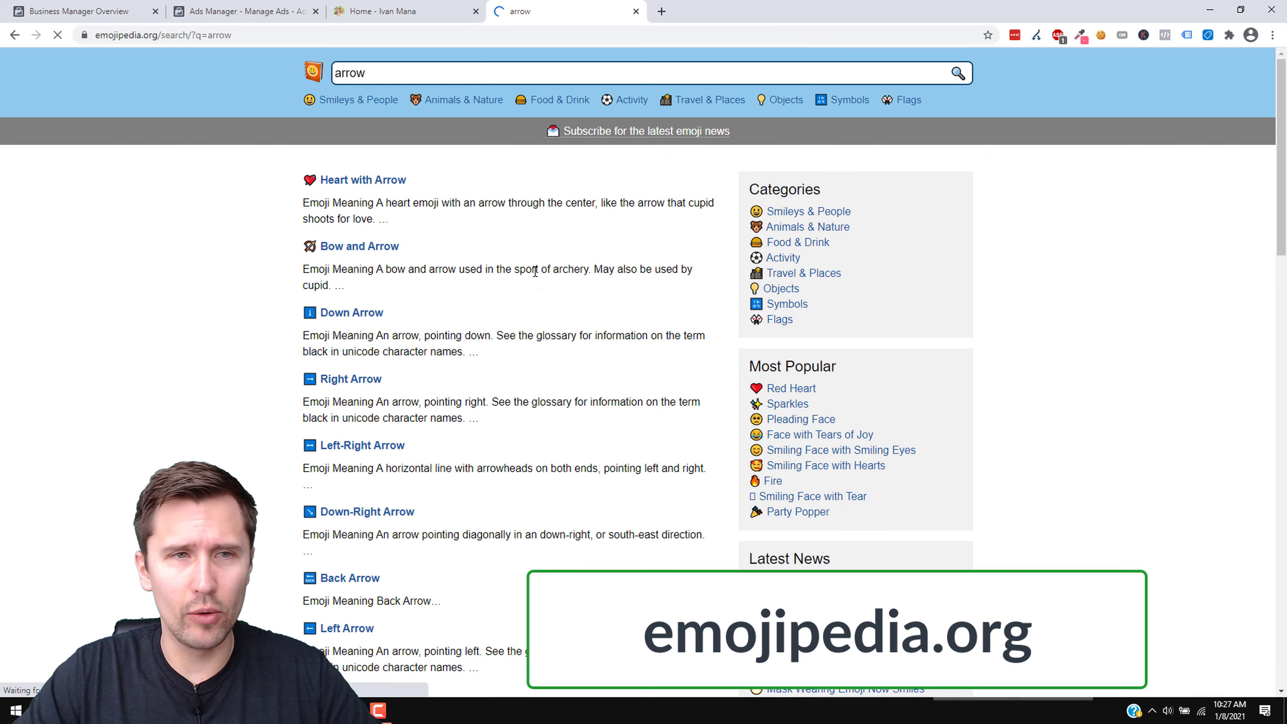
scroll(370, 332, down, 1)
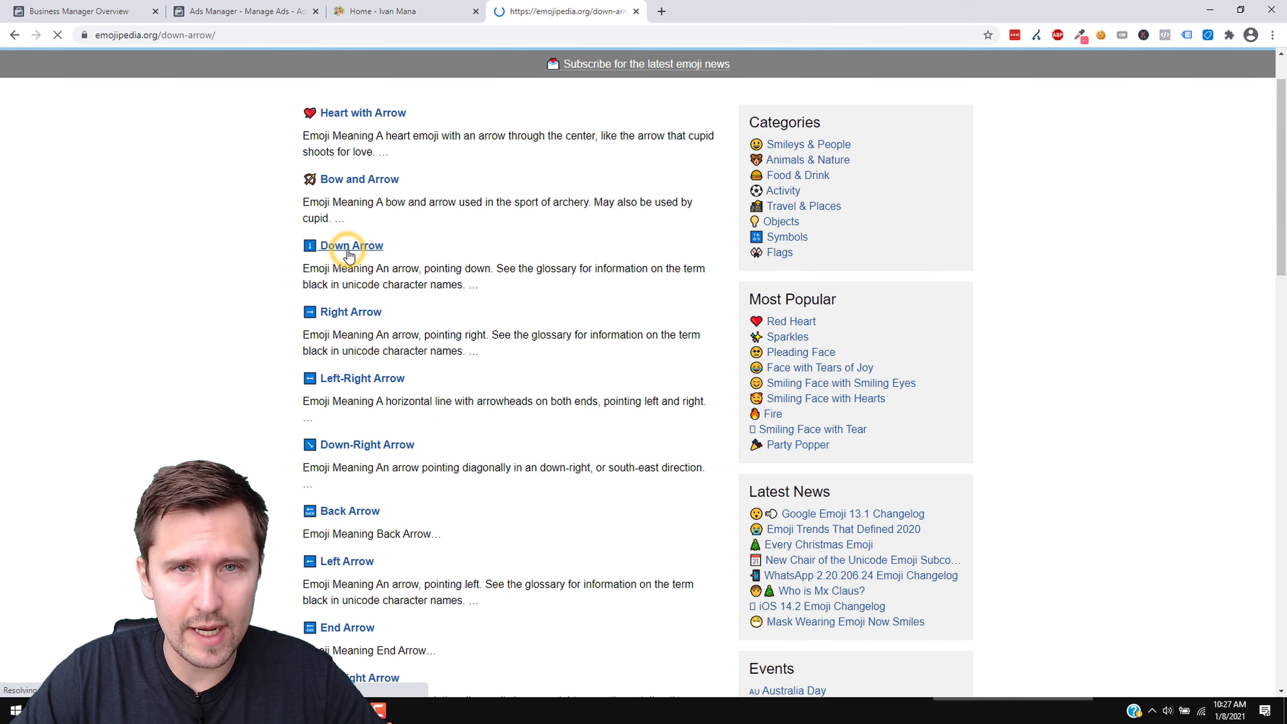
click(347, 252)
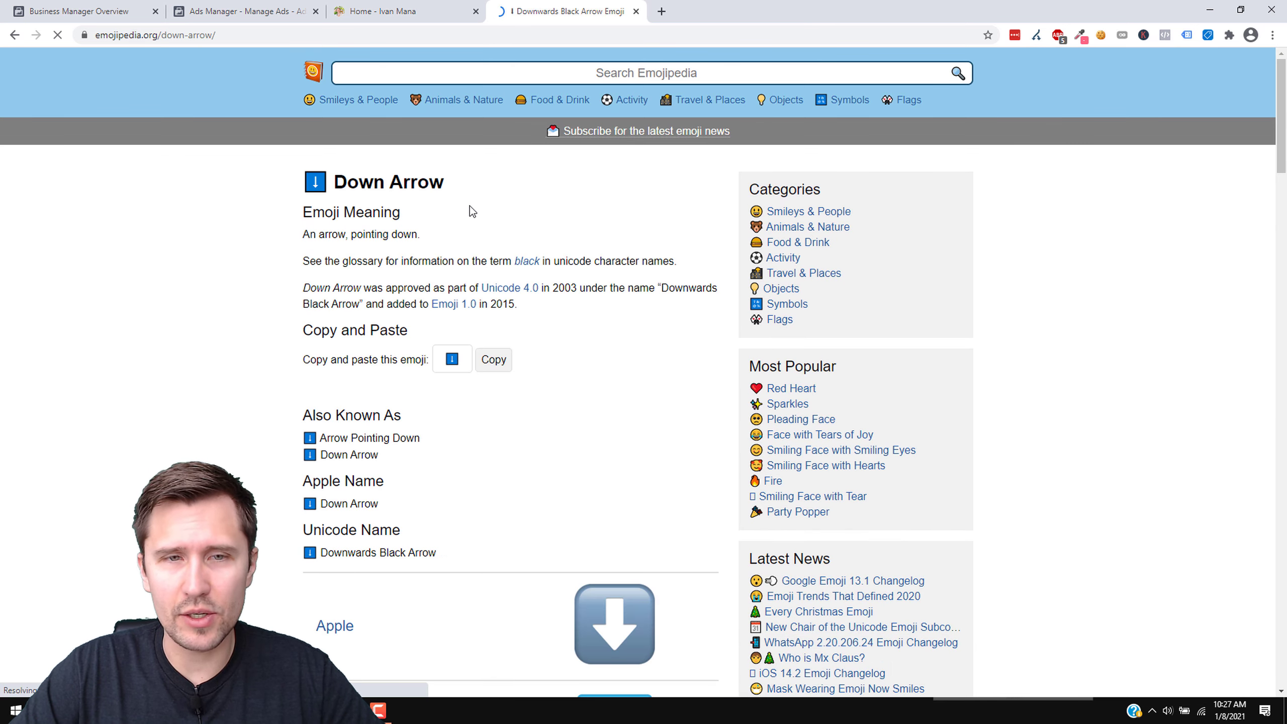
click(496, 365)
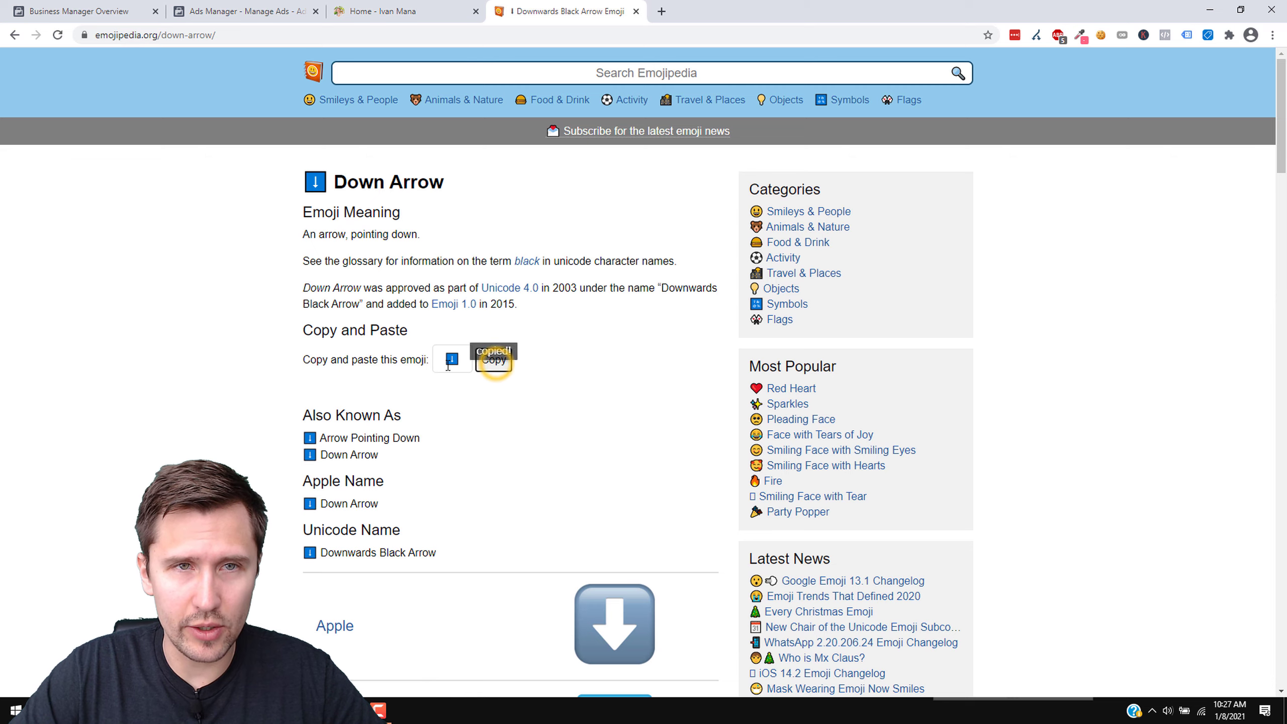
Step: Return to Ads Manager and paste a row of six Down Arrow emojis below the primary text's last paragraph
click(274, 11)
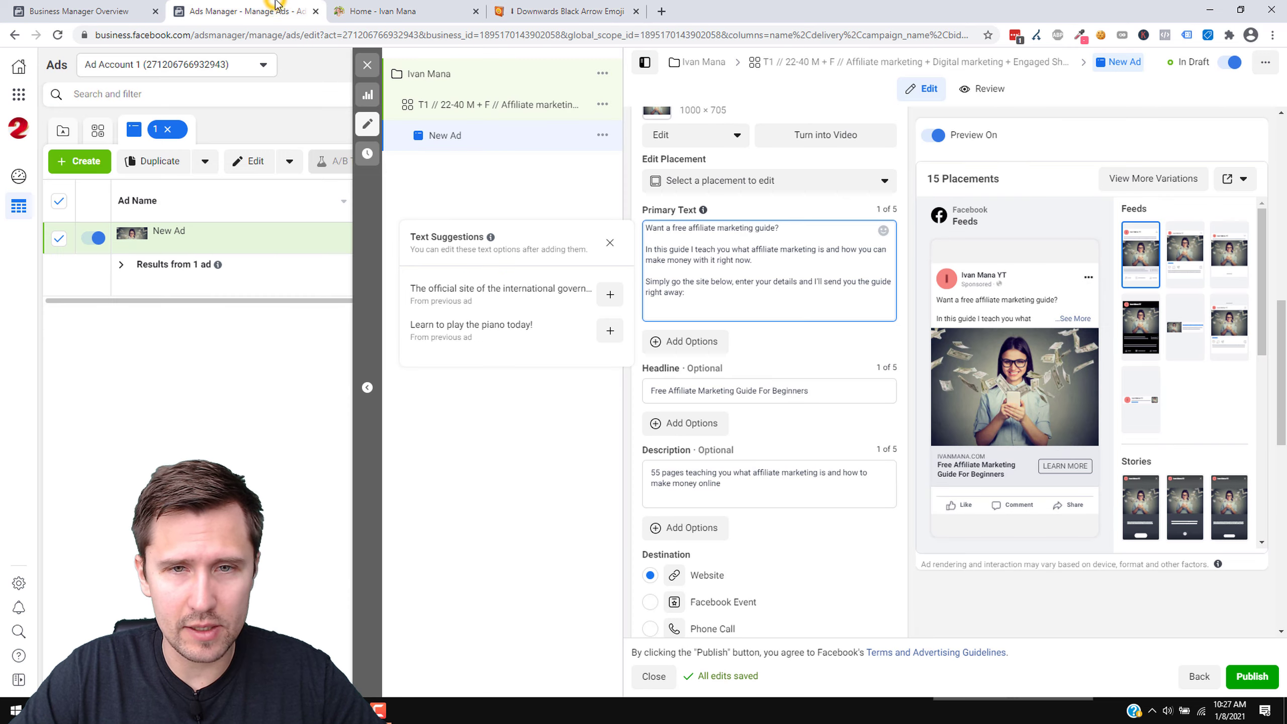
click(663, 308)
key(Return)
key(ctrl+v)
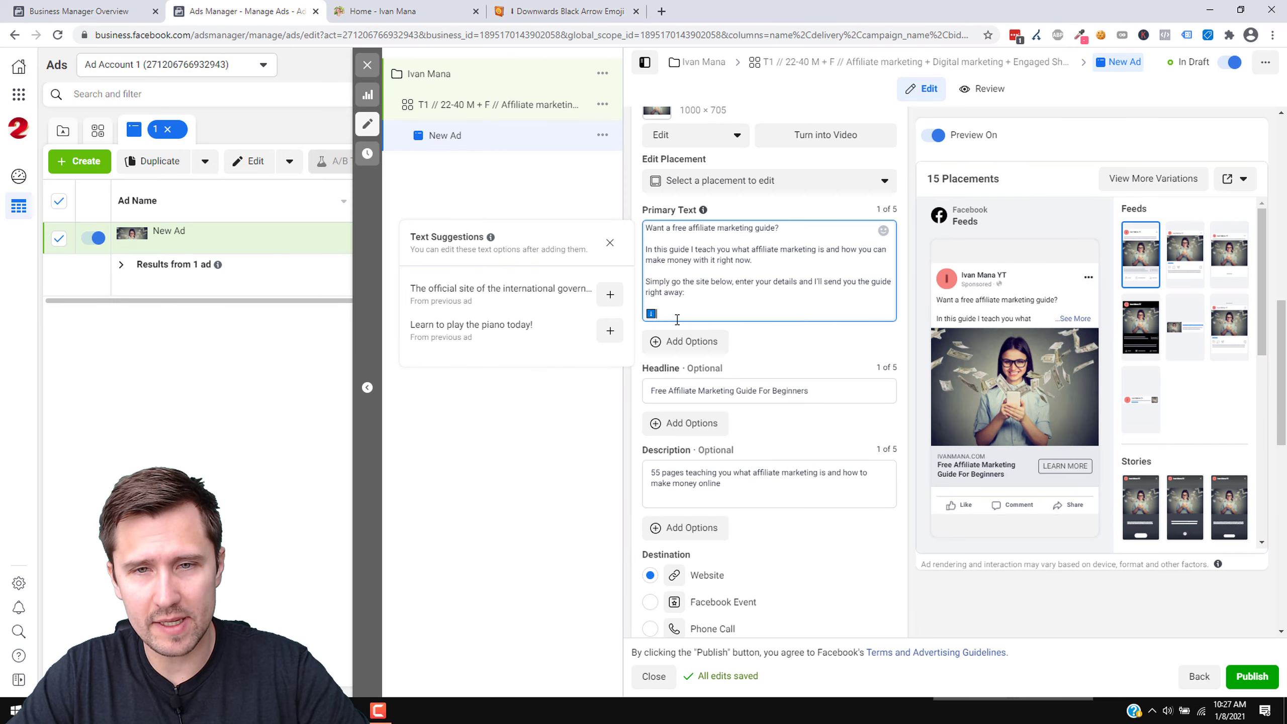
key(ctrl+v)
key(ctrl+v)
key(ctrl+v)
key(ctrl+v)
key(ctrl+v)
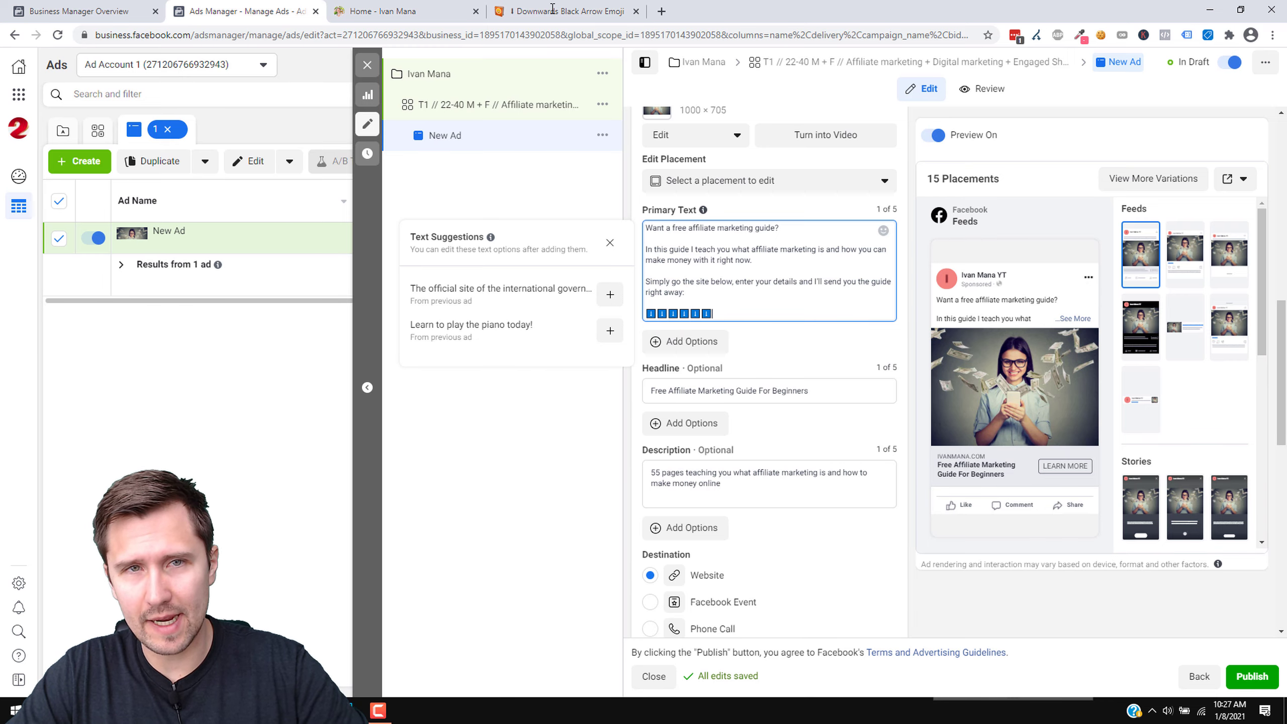
Step: Switch back to Emojipedia, search for "hand down" and copy the Backhand Index Pointing Down emoji
click(552, 10)
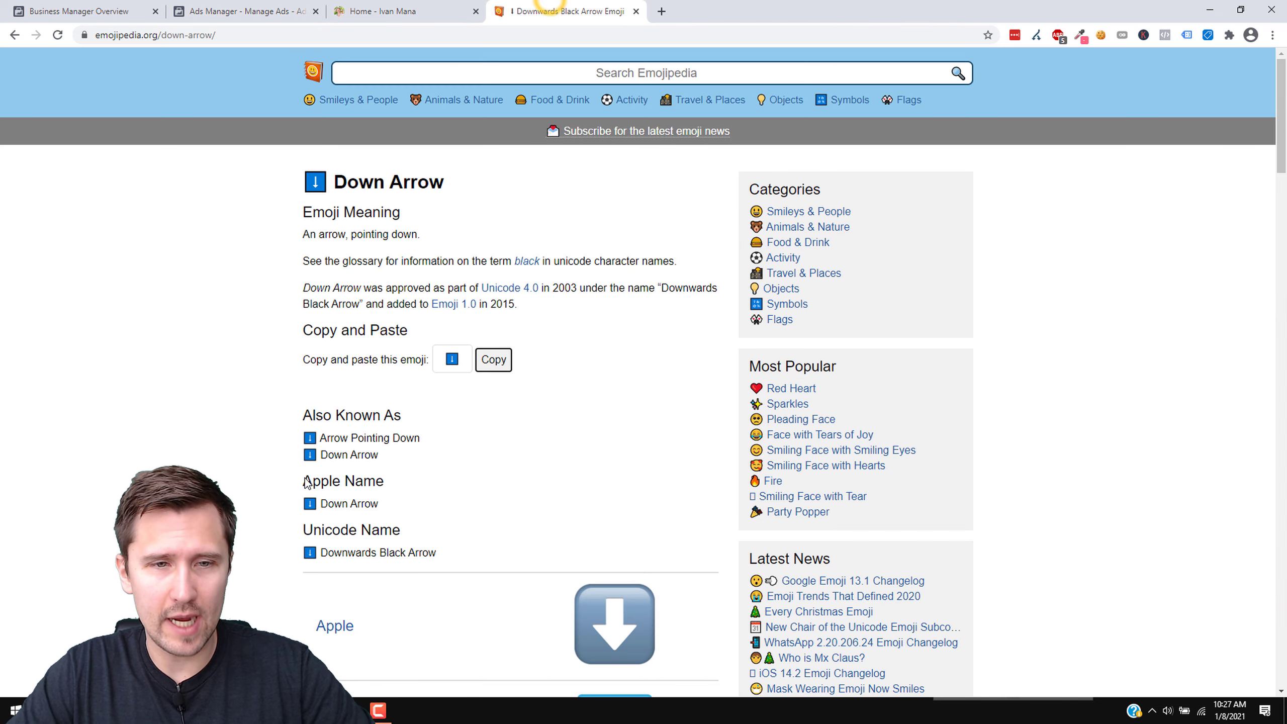
click(412, 75)
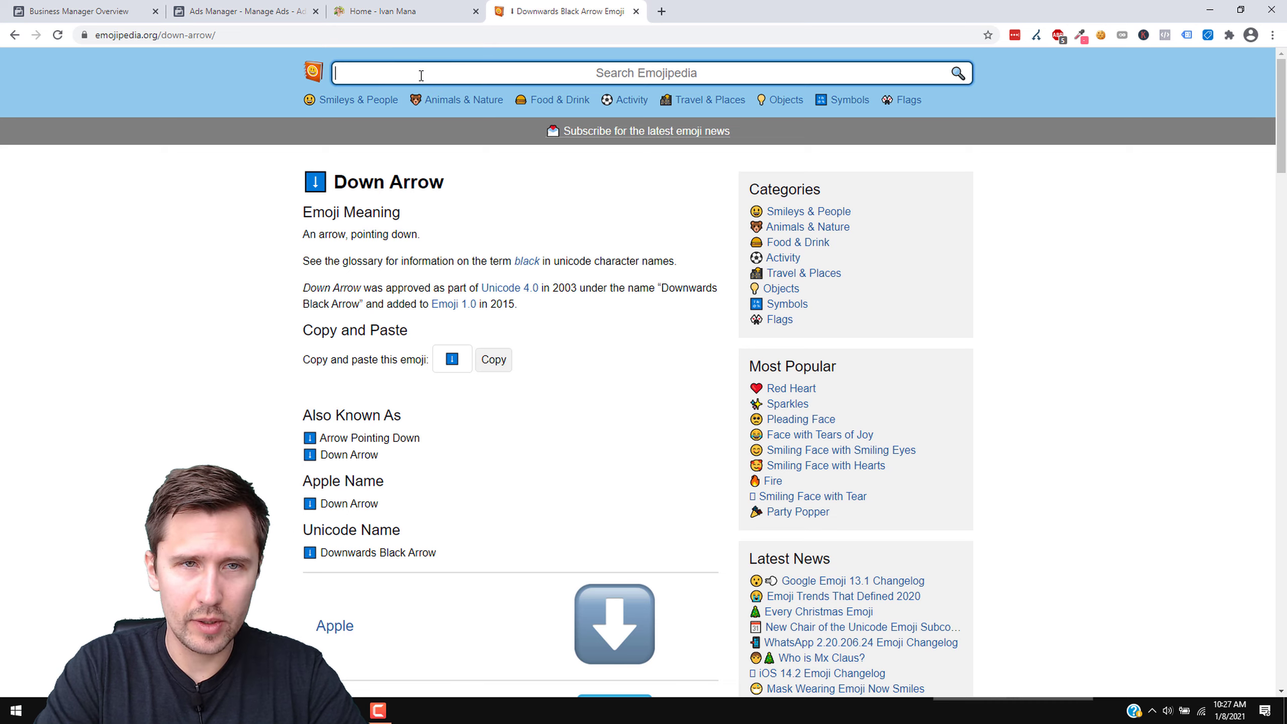
text(arrow)
key(Return)
double_click(421, 75)
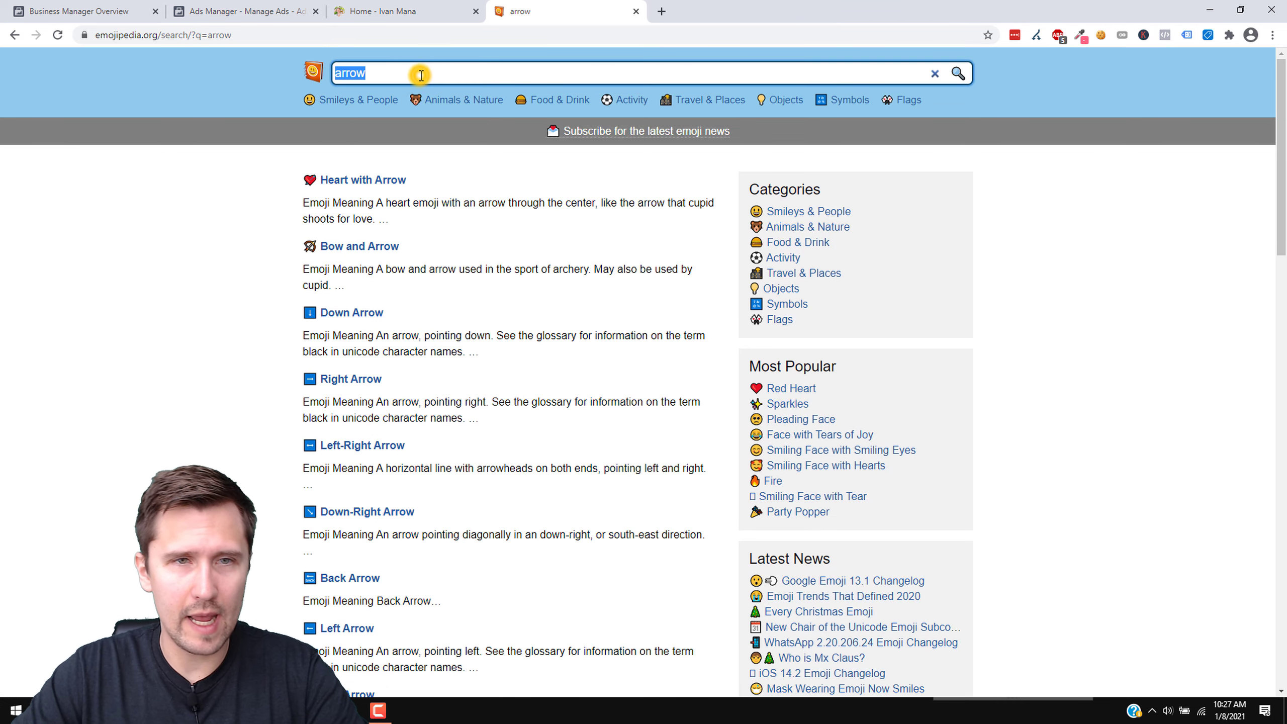
text(hand g)
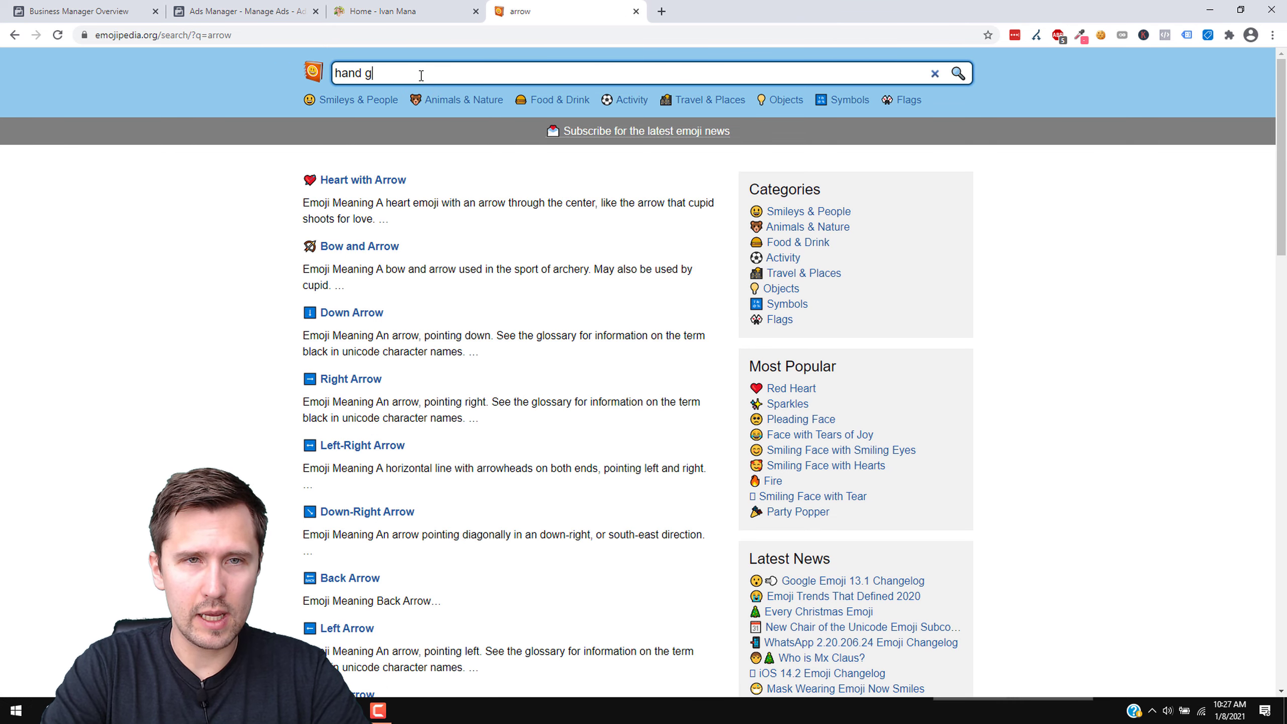
key(BackSpace)
text(down)
key(Return)
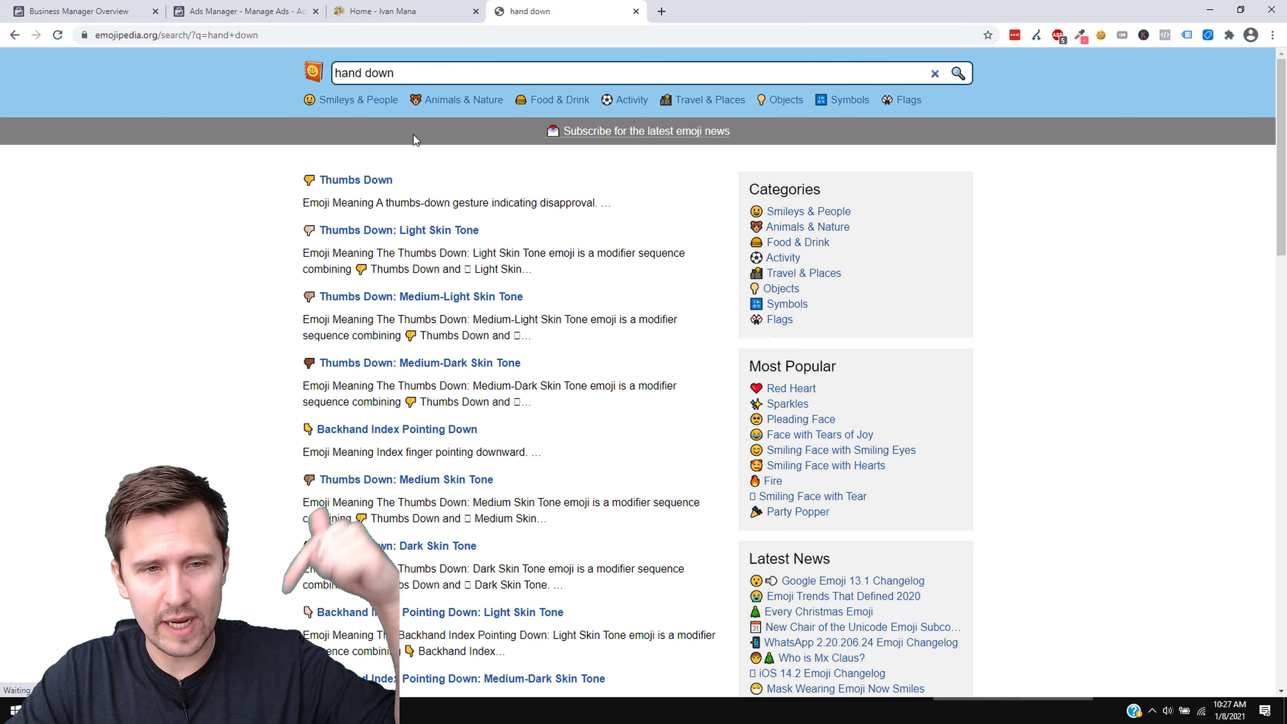
scroll(211, 354, down, 2)
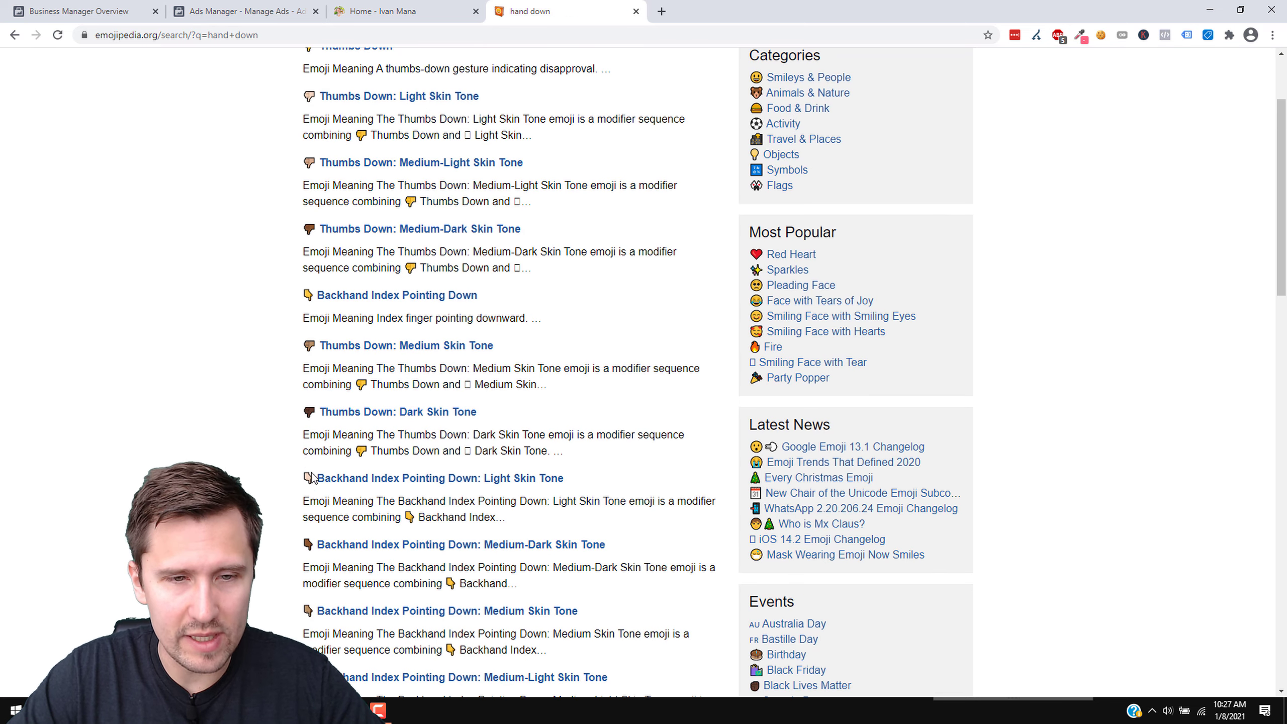
click(351, 298)
click(495, 333)
Step: In Ads Manager, replace the Down Arrow emojis ending the primary text with a row of ten Backhand Index Pointing Down emojis
click(405, 10)
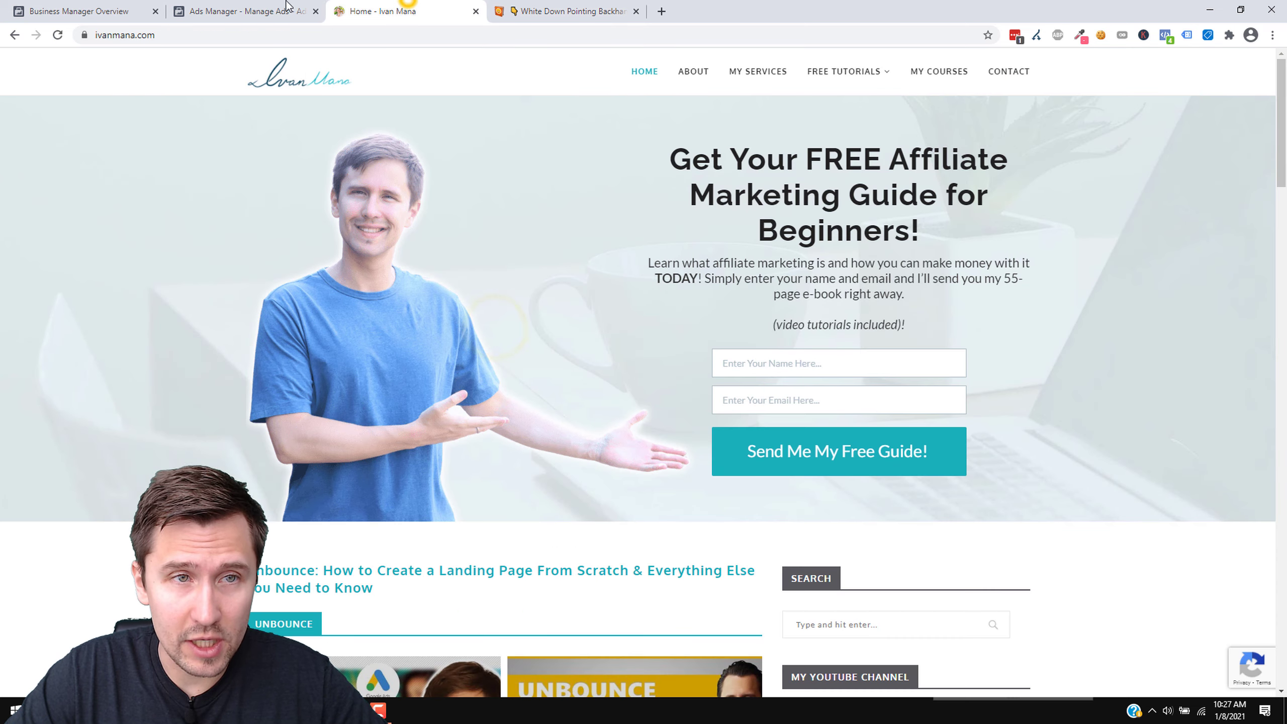
click(248, 10)
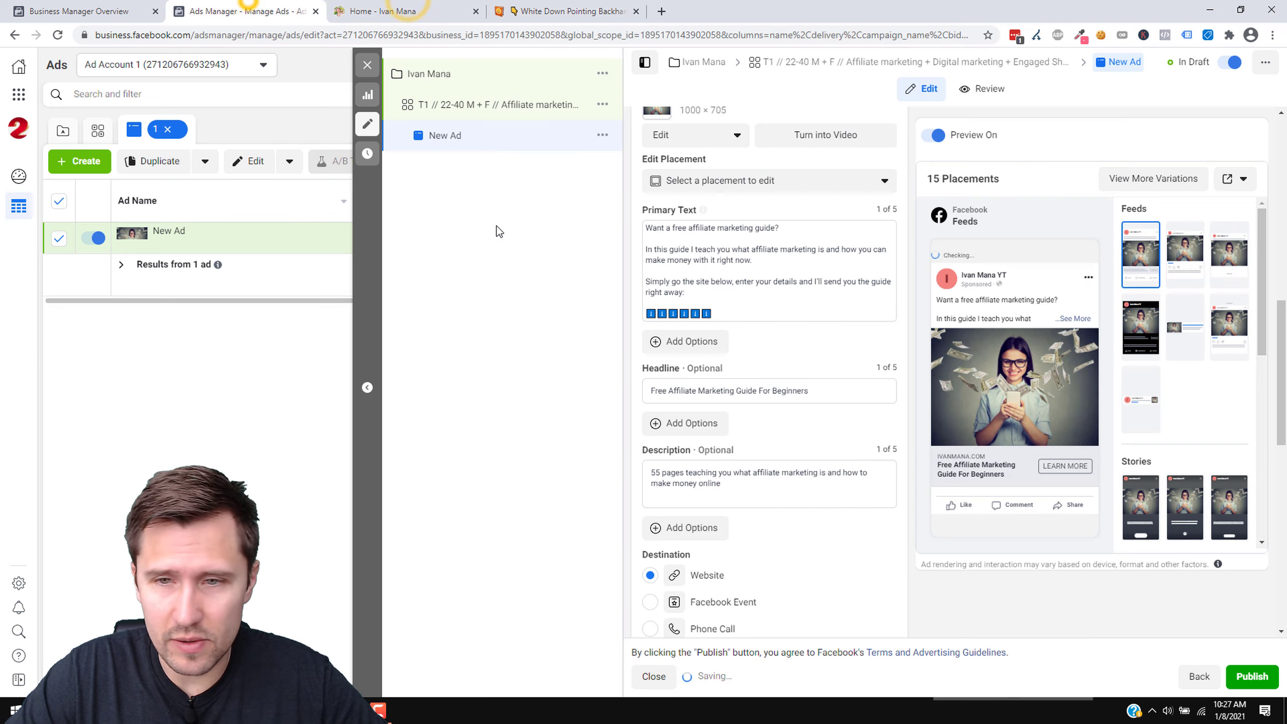
click(722, 312)
key(BackSpace)
key(BackSpace)
key(BackSpace)
key(BackSpace)
key(BackSpace)
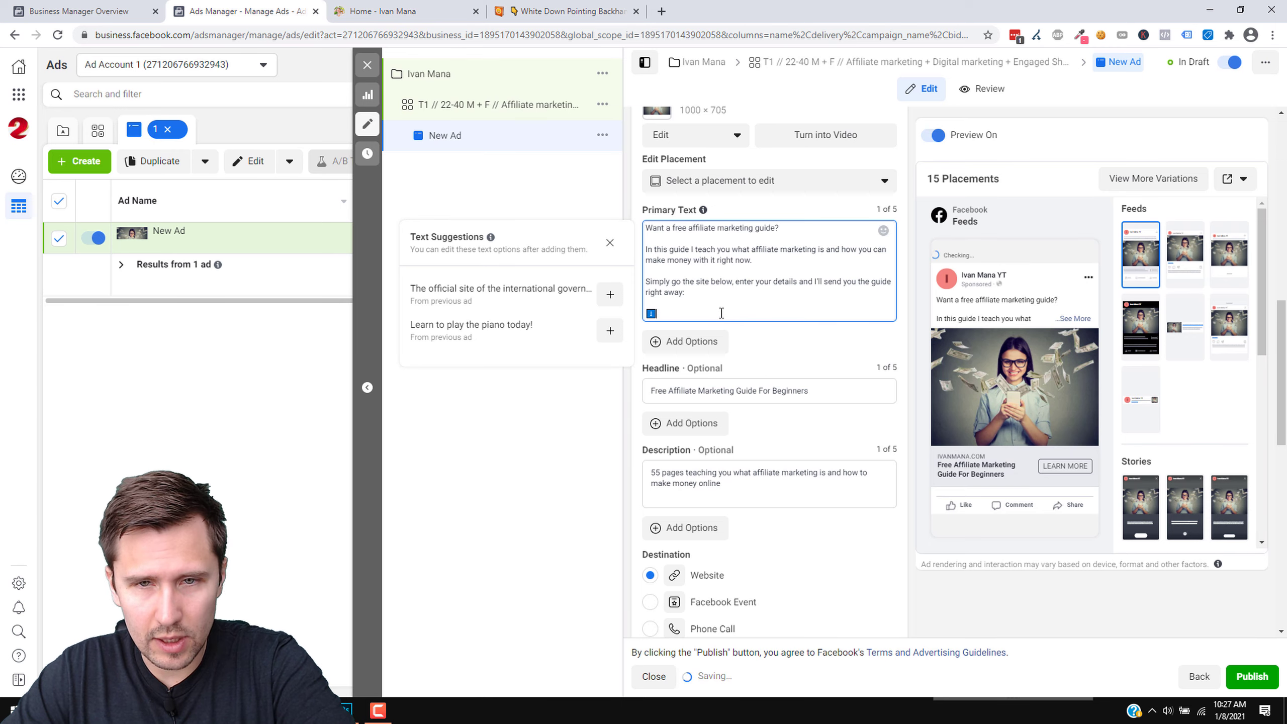
key(BackSpace)
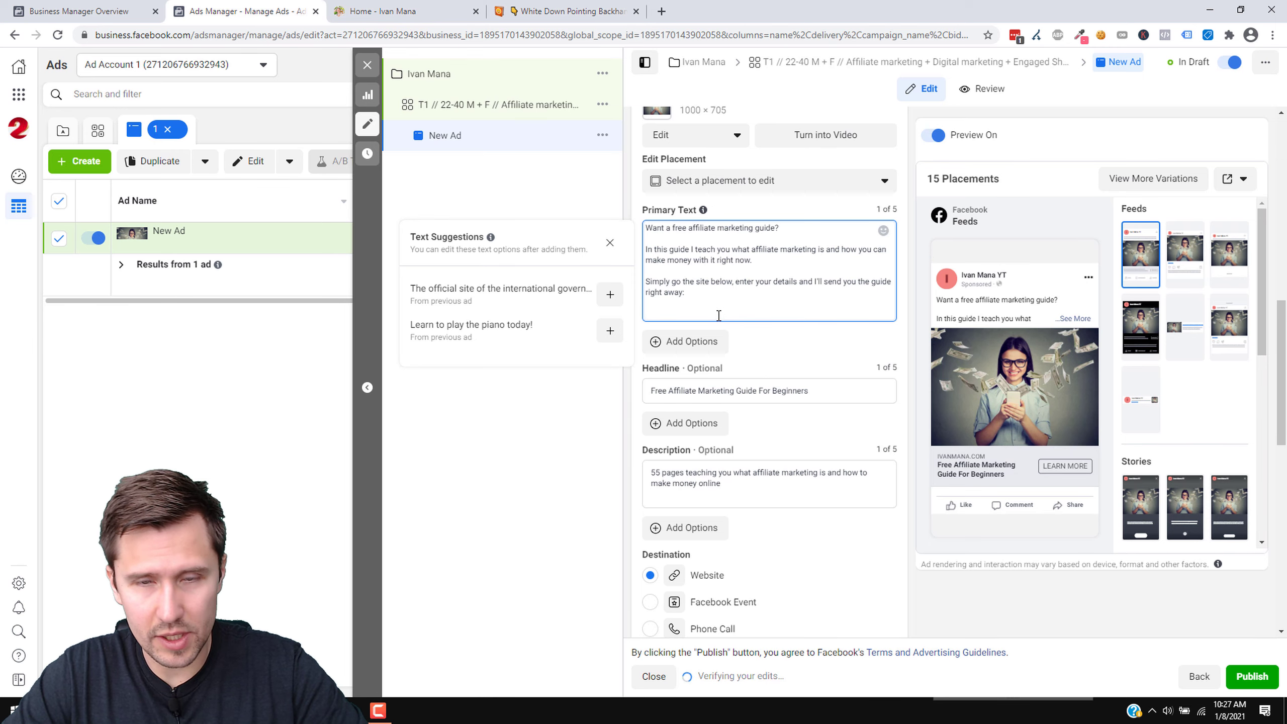
key(ctrl+v)
key(ctrl+v)
key(ctrl+v)
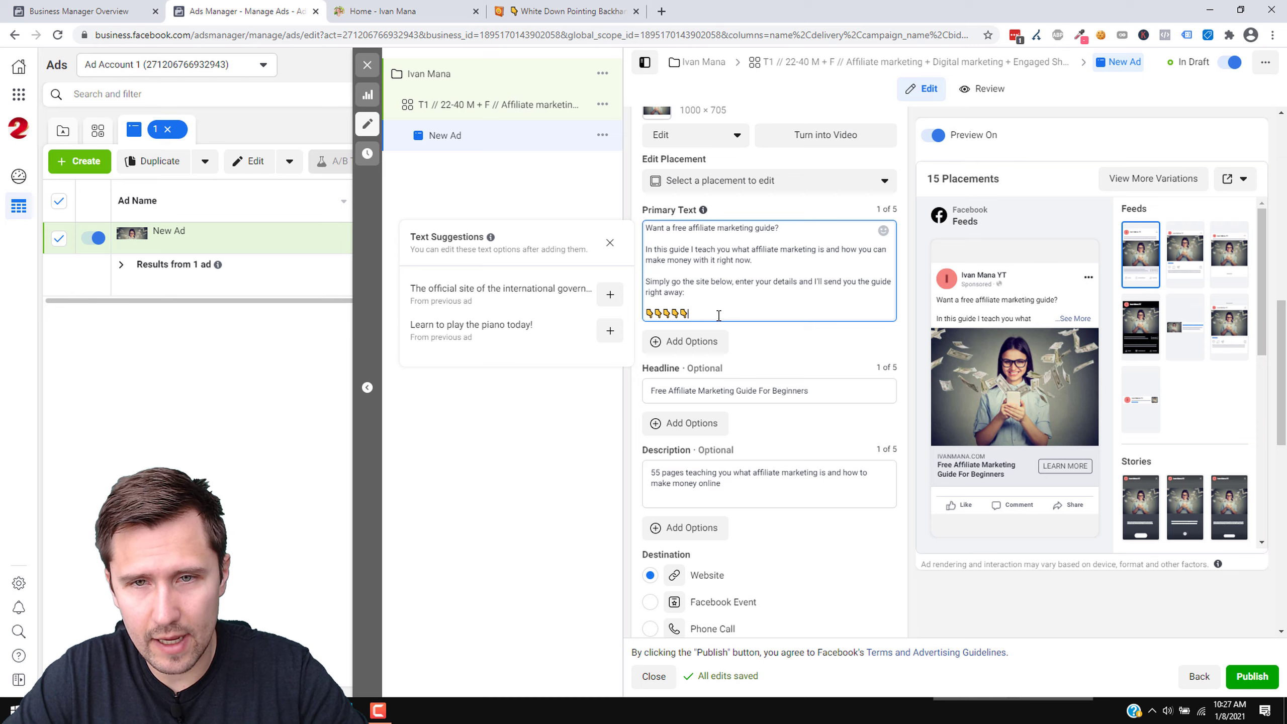
key(ctrl+v)
key(ctrl+v)
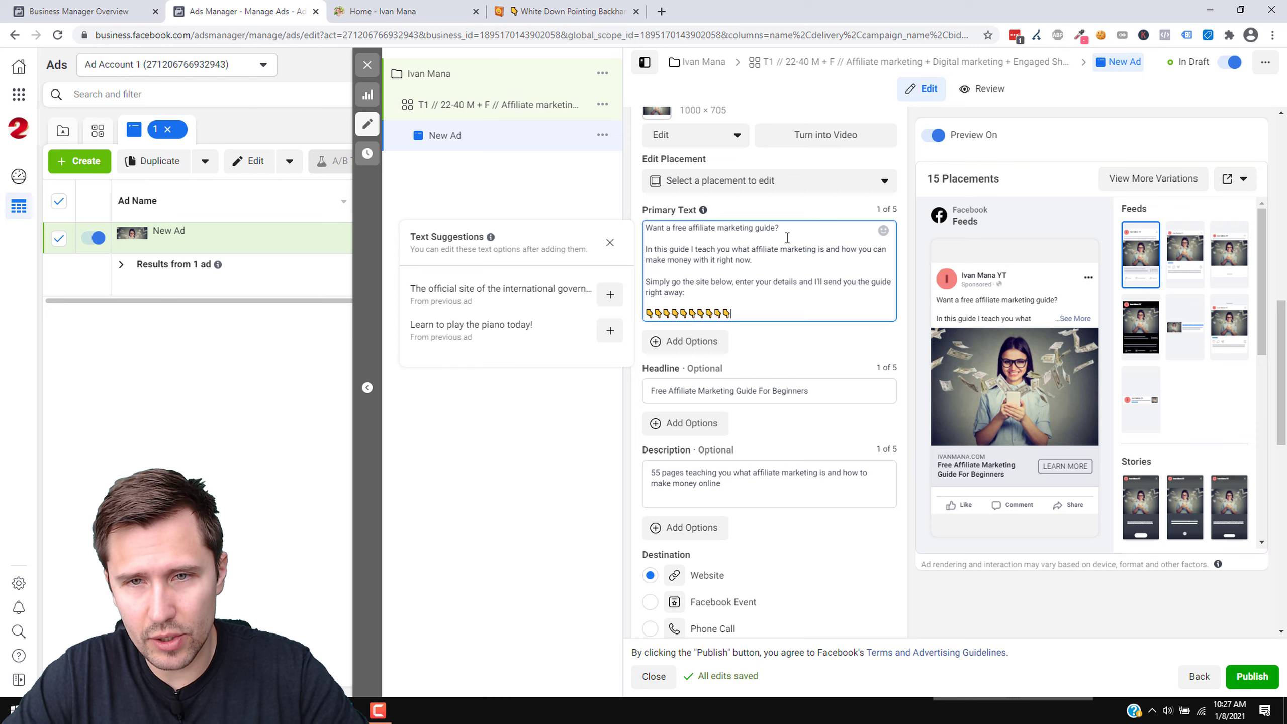
Step: Switch to Emojipedia, search for "book" and copy the Open Book emoji
click(566, 11)
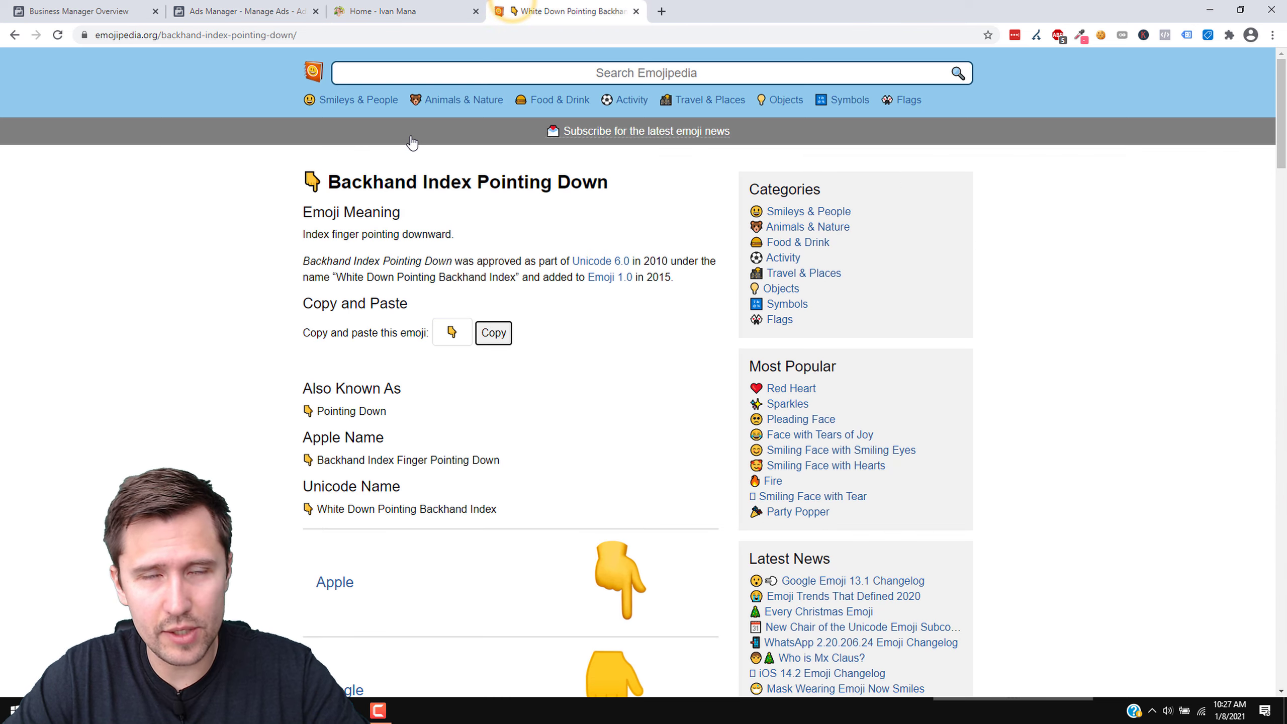
click(533, 66)
text(book)
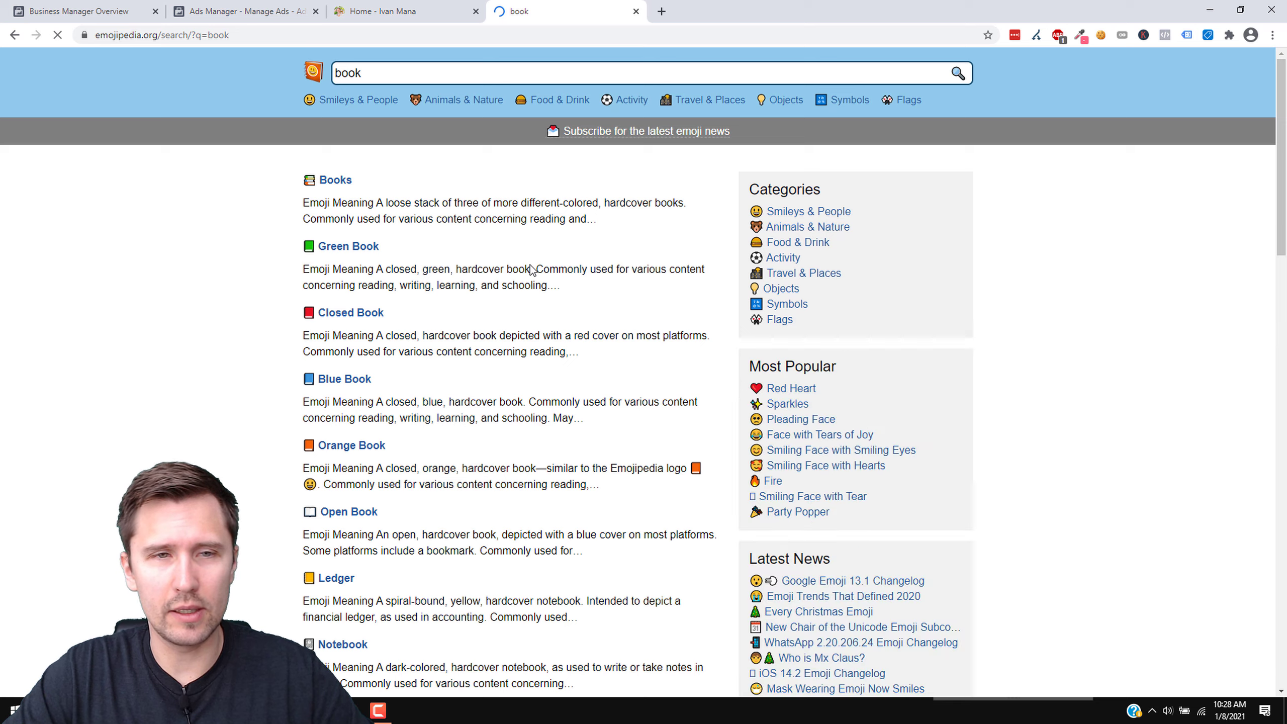
scroll(474, 353, down, 2)
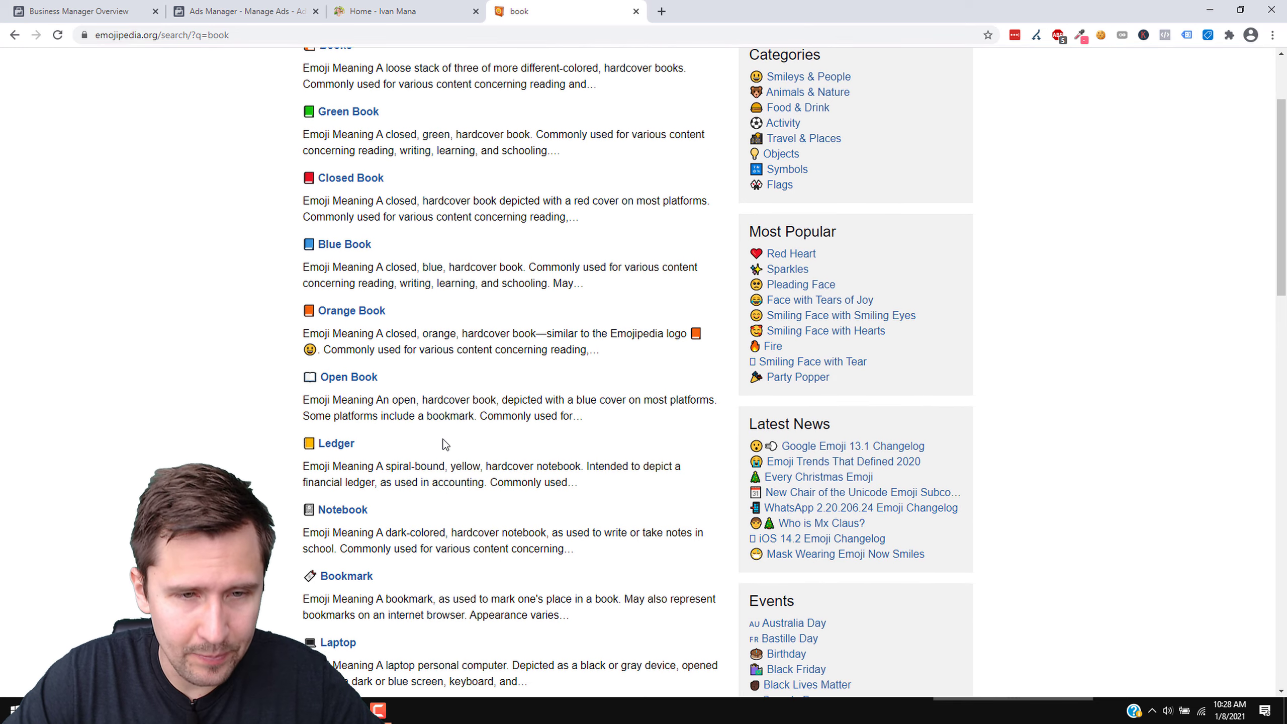
scroll(445, 445, down, 3)
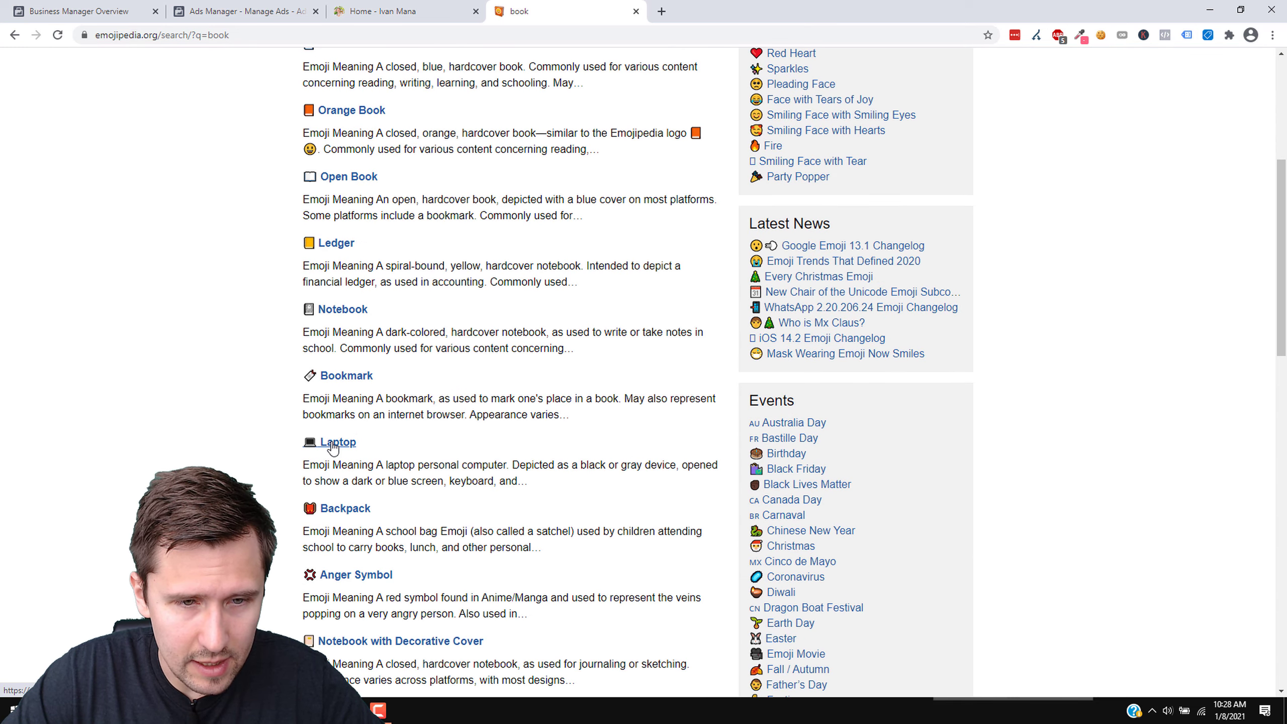
scroll(333, 447, down, 3)
scroll(333, 447, down, 2)
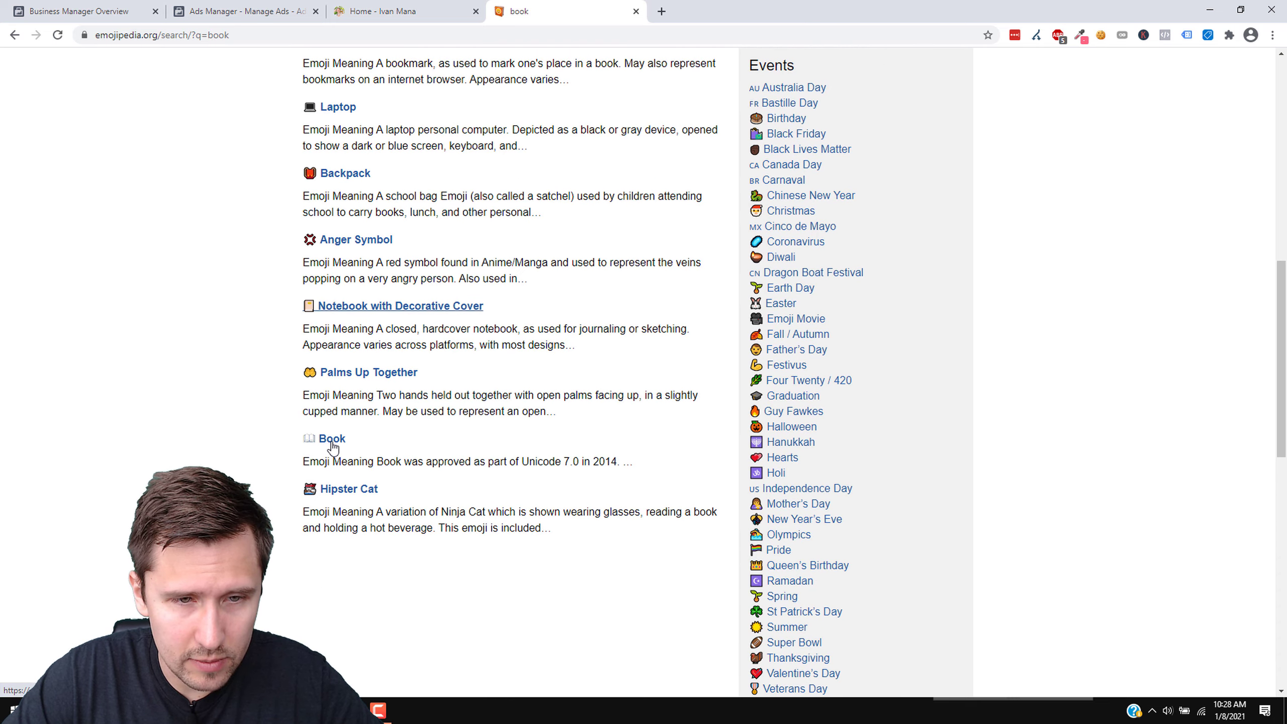
scroll(333, 447, up, 2)
scroll(333, 447, up, 8)
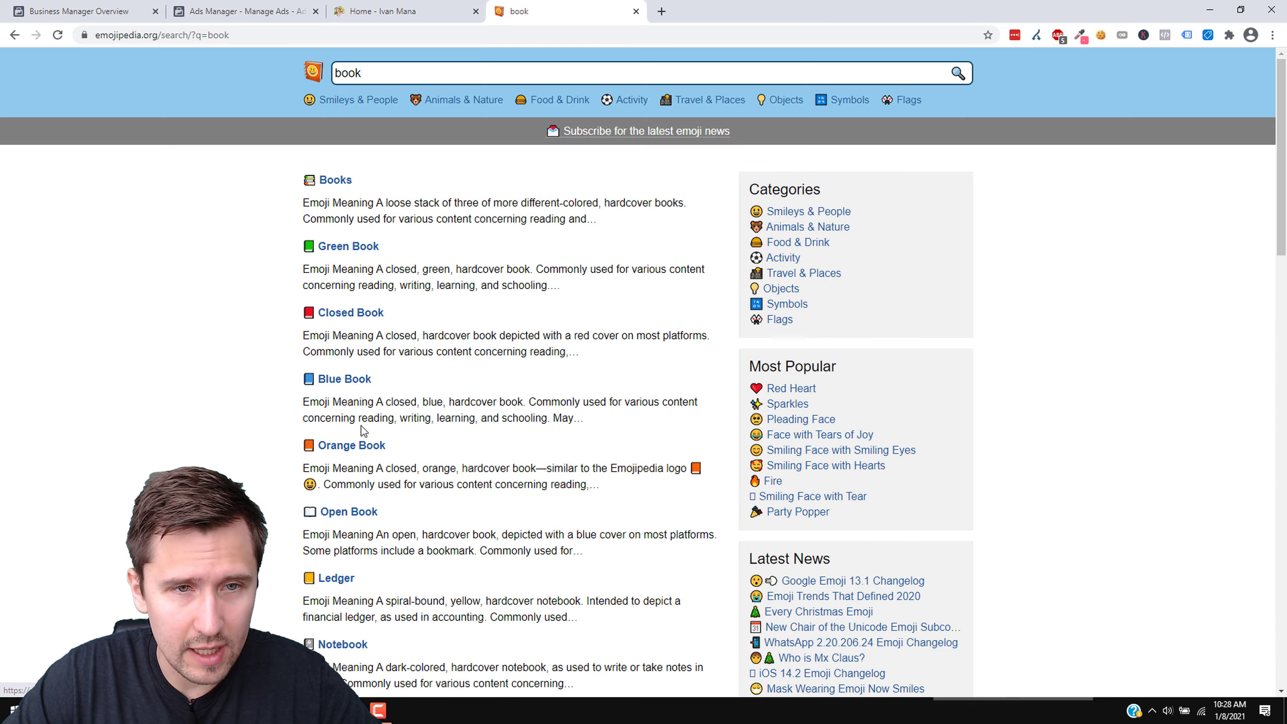
click(342, 511)
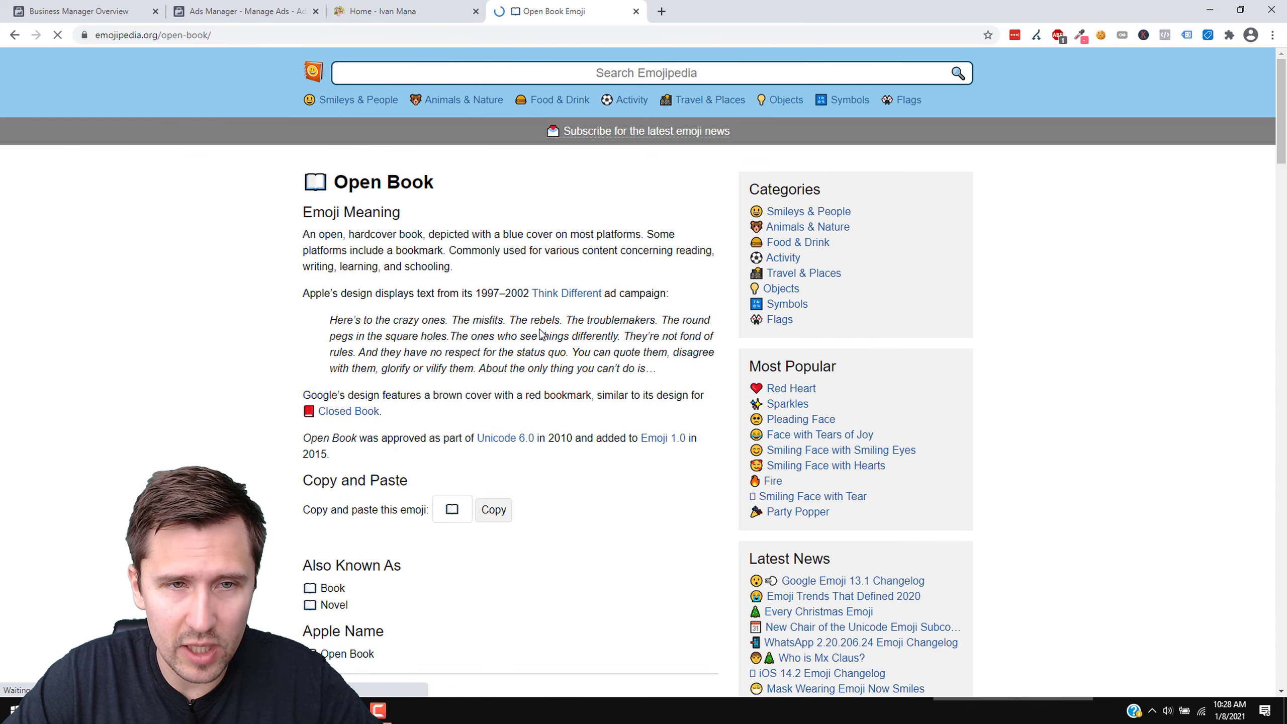
click(493, 510)
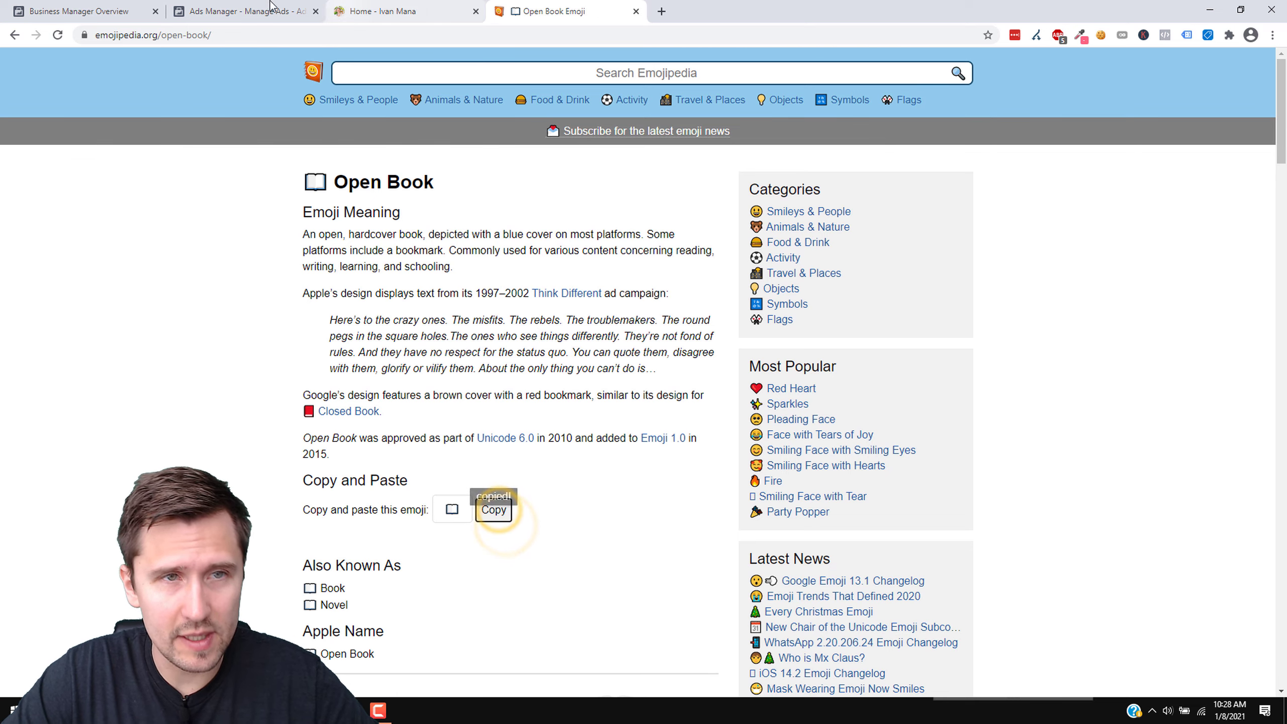
Step: Return to Ads Manager, paste the Open Book emoji after the primary text's opening question and dismiss the text suggestions
click(253, 9)
click(791, 223)
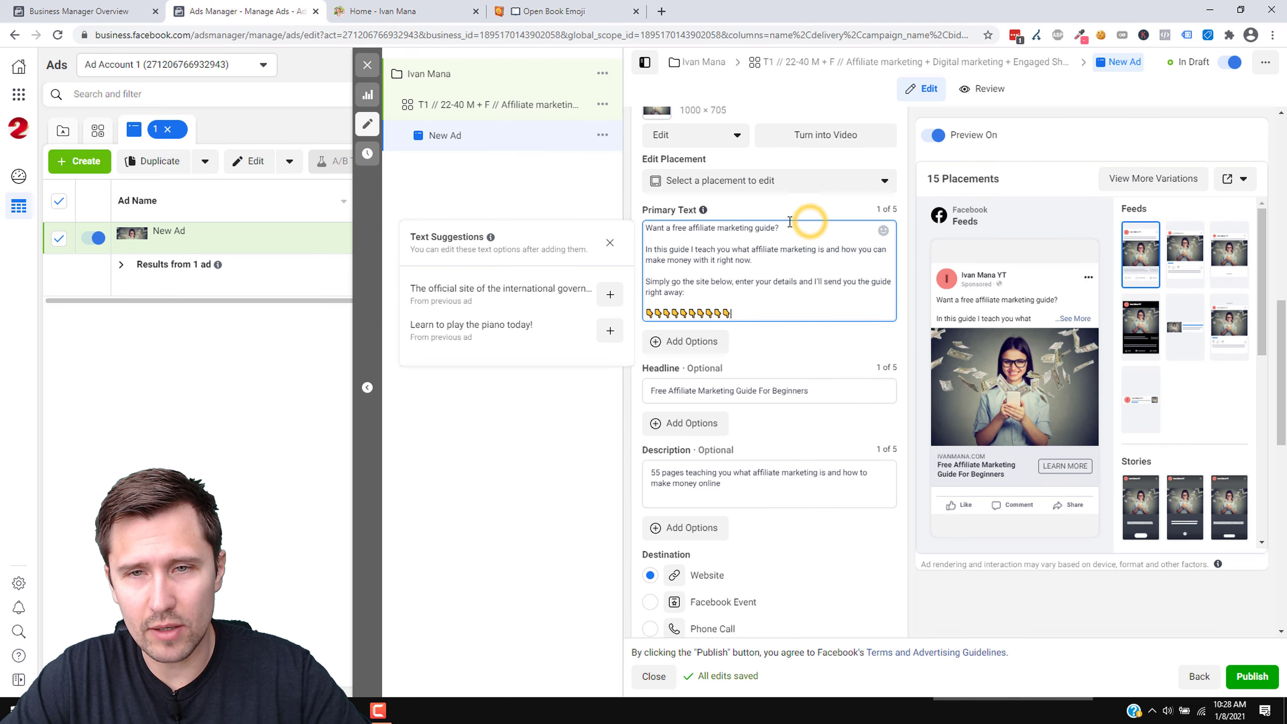
key(ctrl+v)
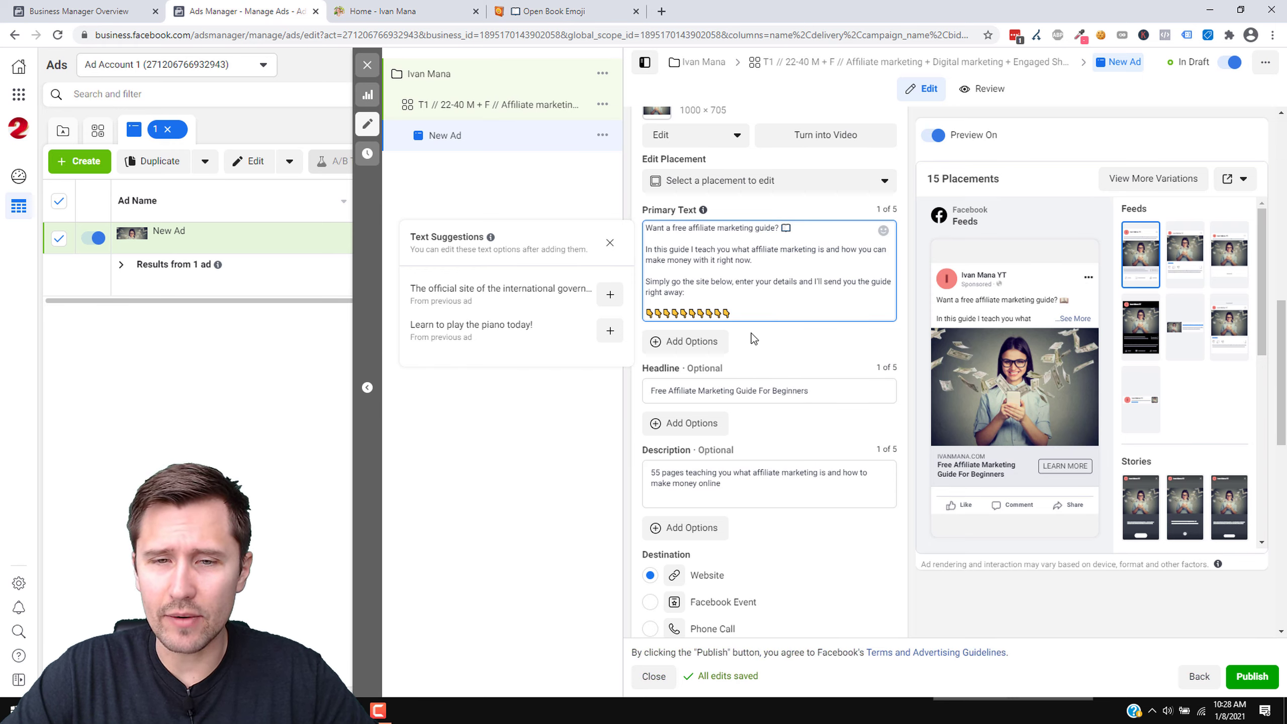
click(610, 244)
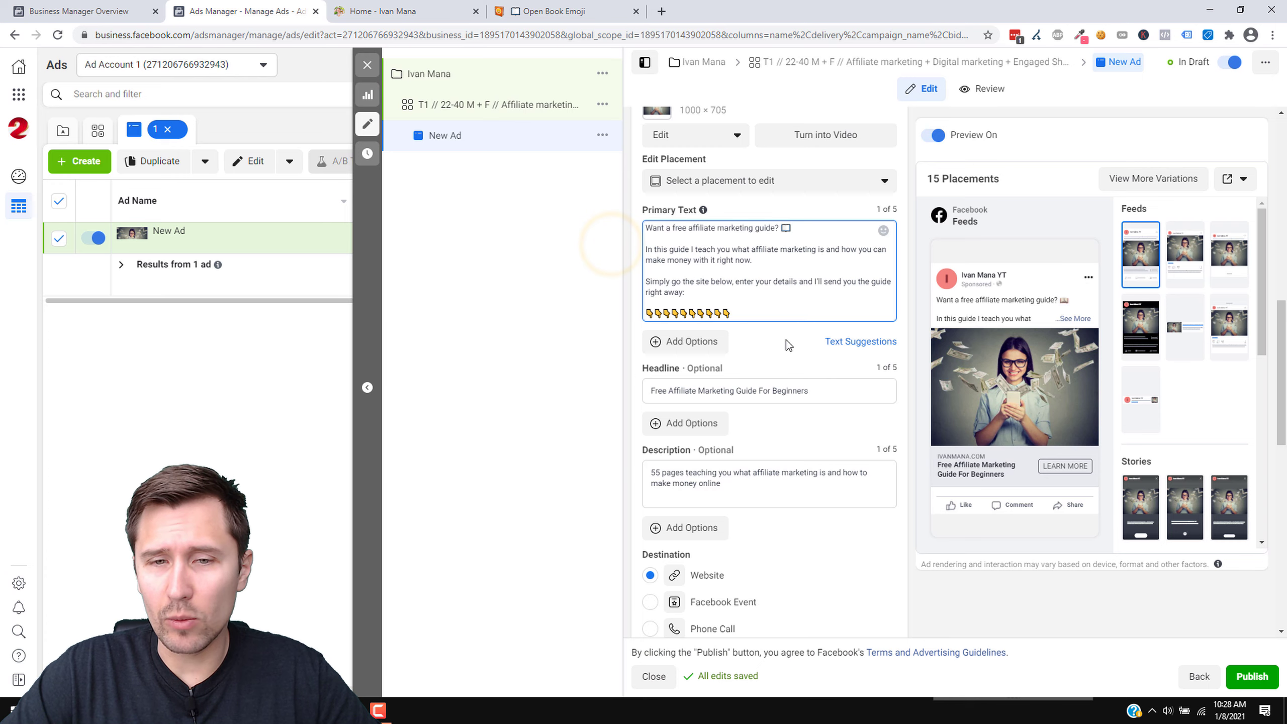
Step: Add an empty second option for both the primary text and the headline, and remove both again
click(673, 343)
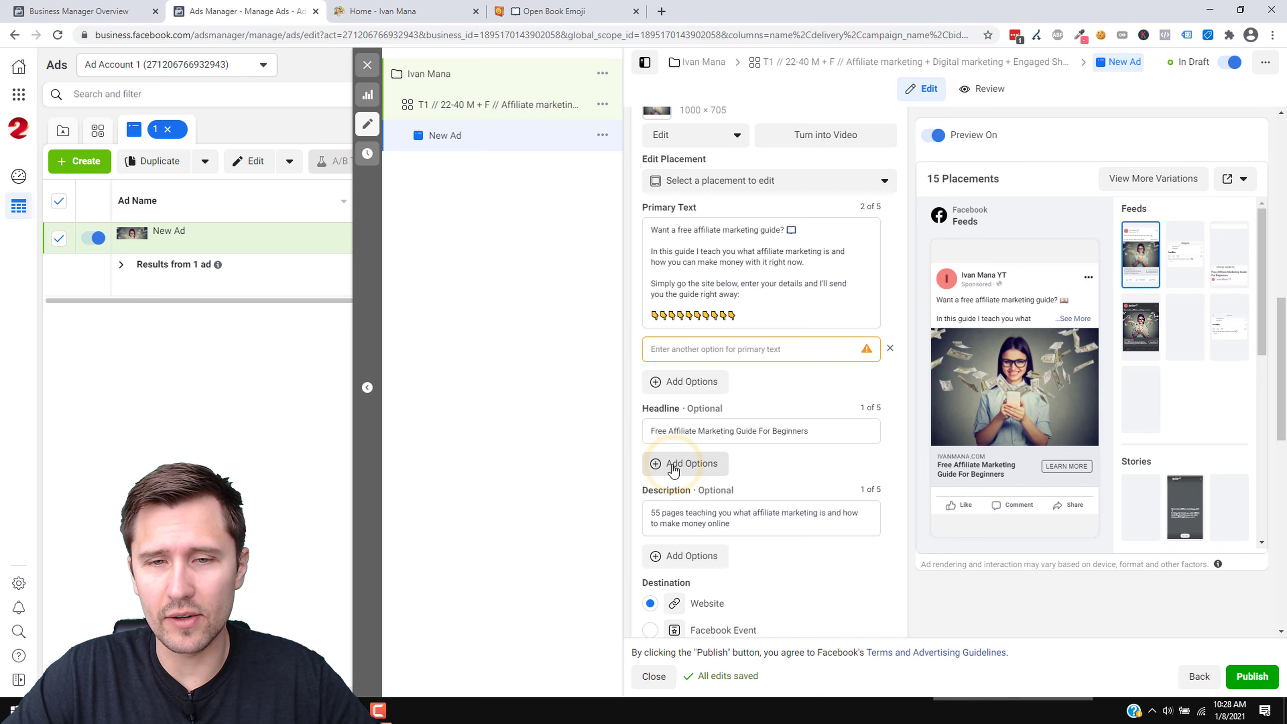
click(770, 474)
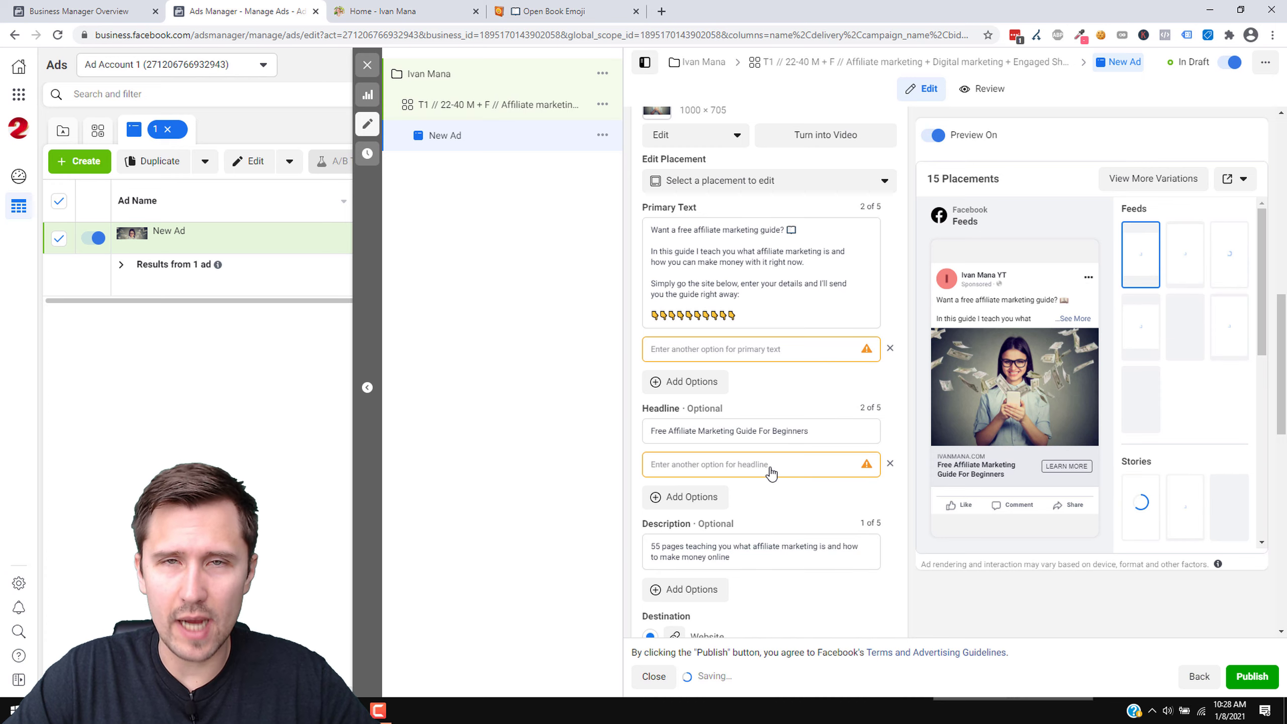
click(889, 464)
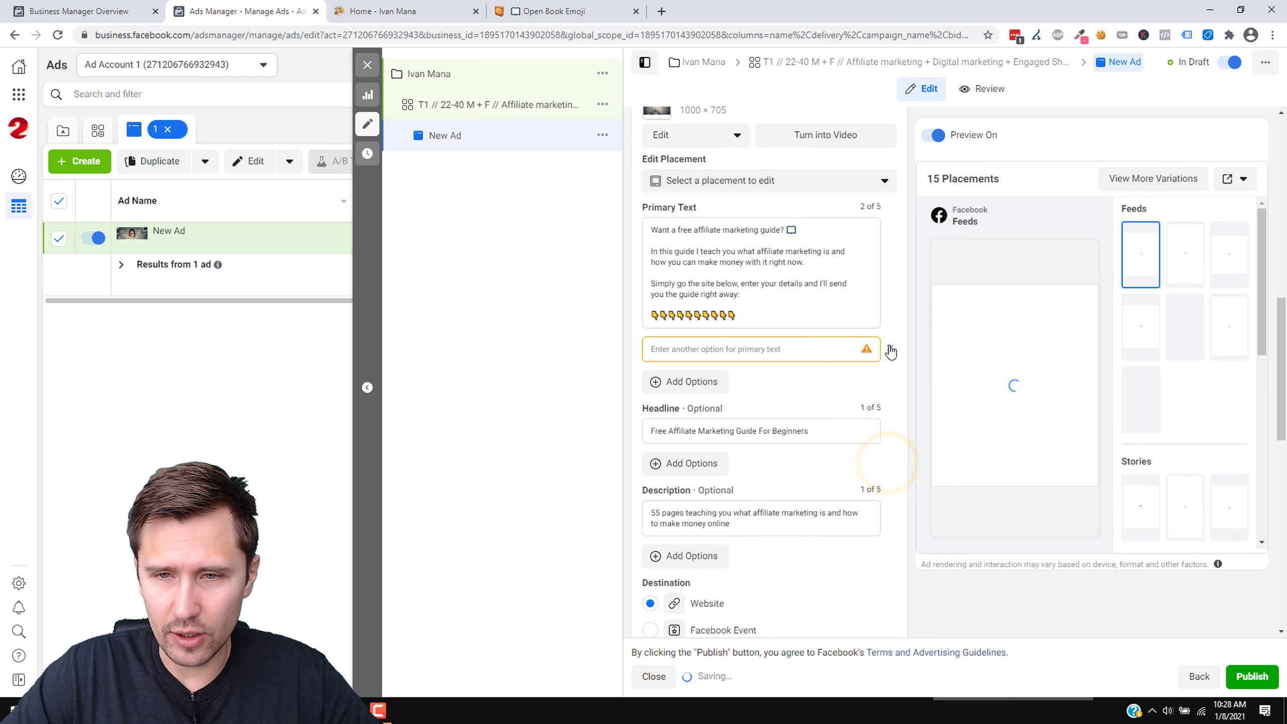
click(889, 348)
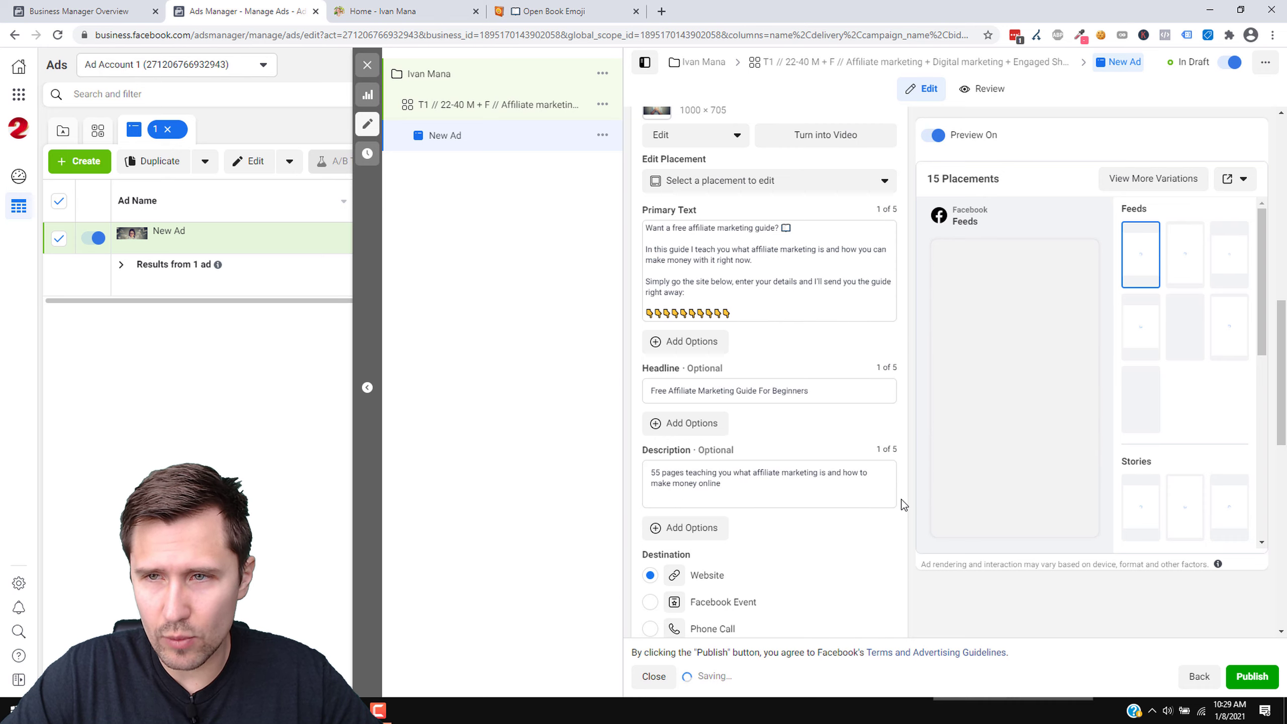
Step: Review the ad's remaining settings and publish the campaign with its ad set and ad
scroll(945, 603, down, 10)
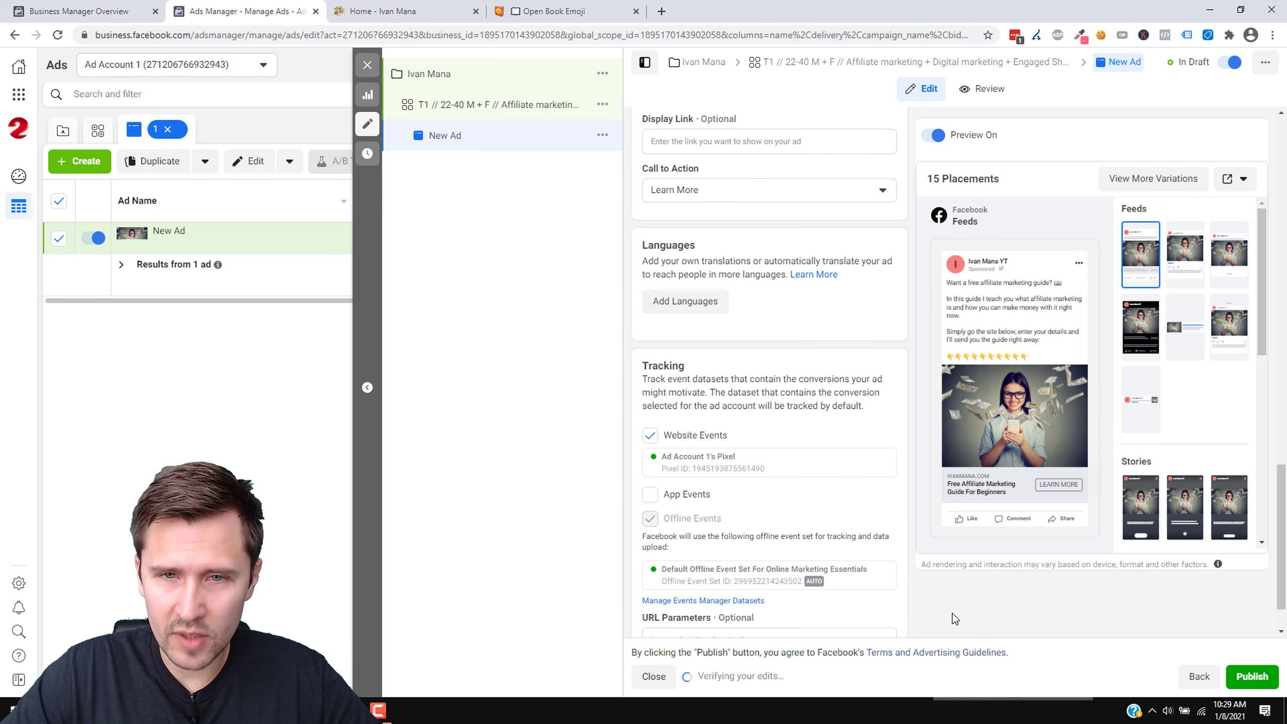
scroll(932, 603, down, 1)
scroll(932, 604, up, 15)
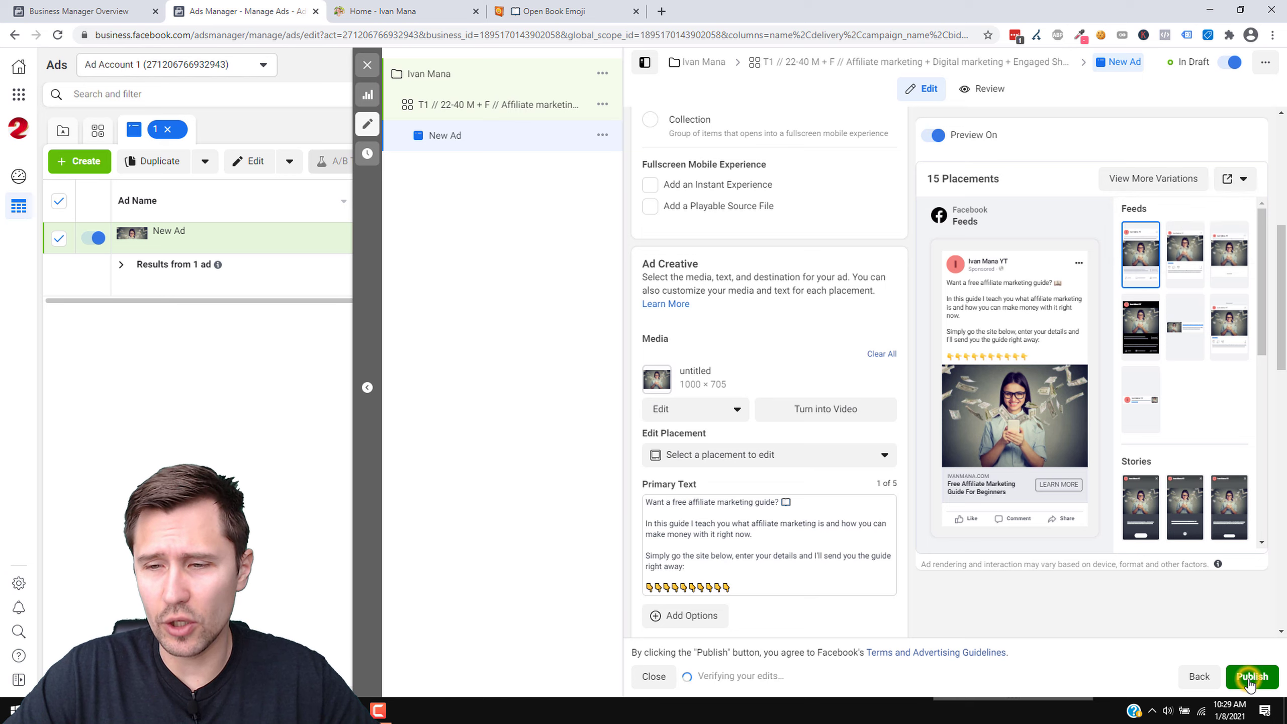
click(1242, 676)
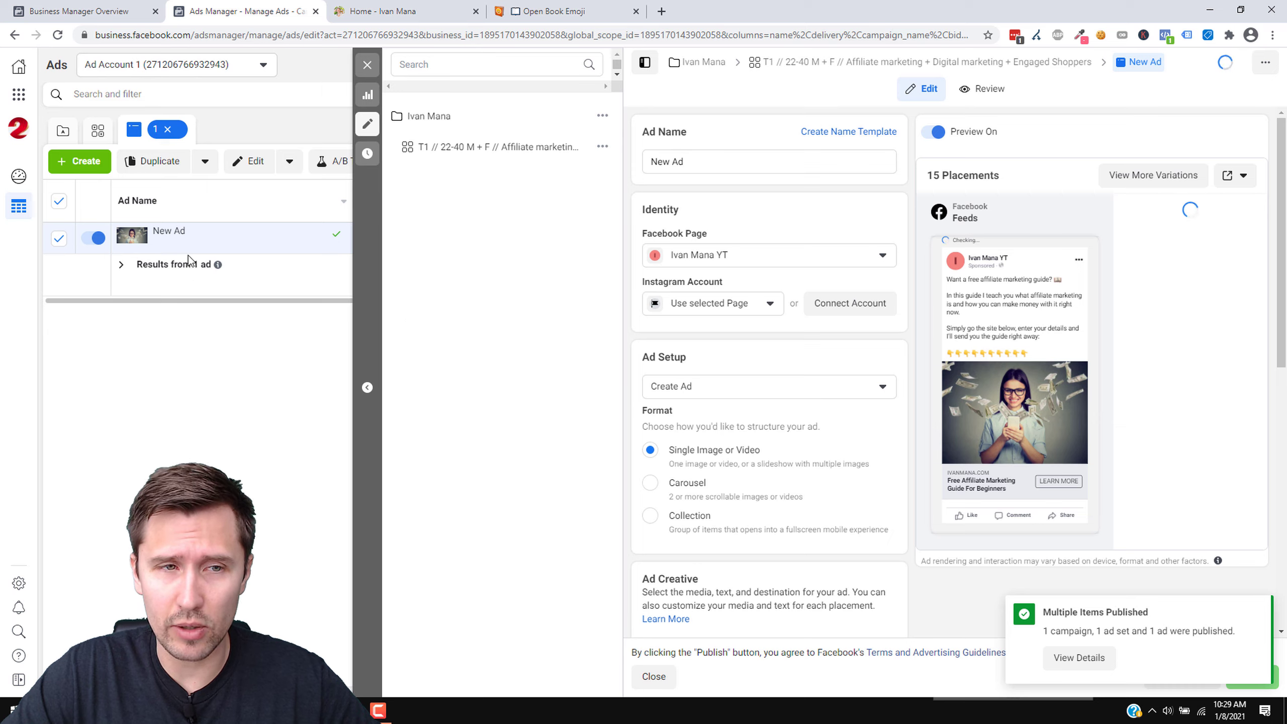
Step: Open the ad's Facebook Desktop News Feed preview and look through the feed for the ad
click(1244, 179)
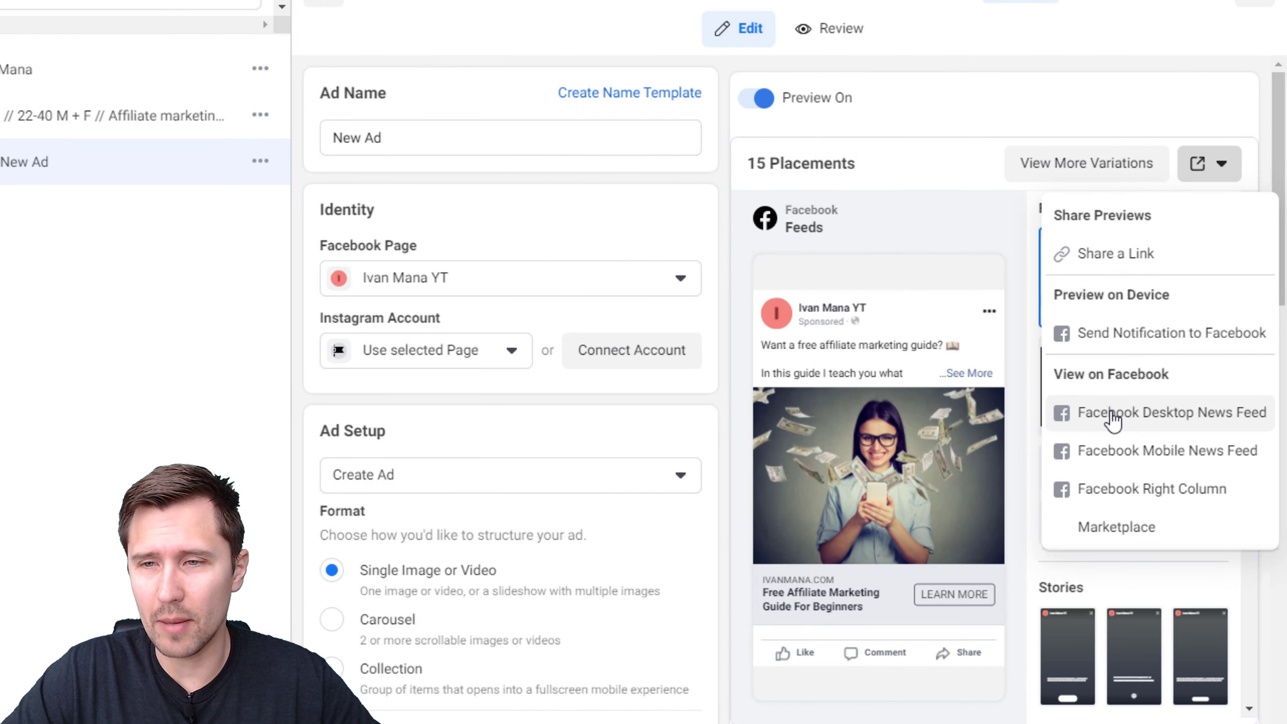
click(1112, 417)
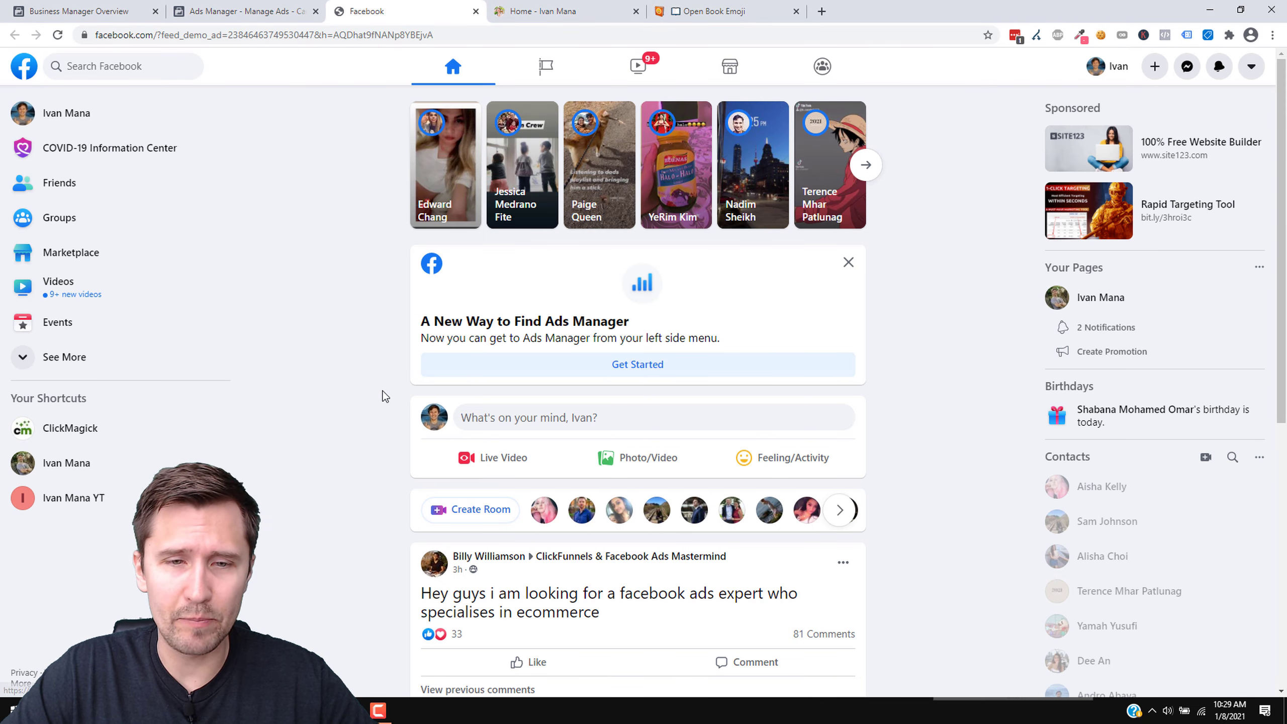
scroll(374, 395, down, 1)
scroll(376, 399, down, 4)
scroll(576, 272, down, 2)
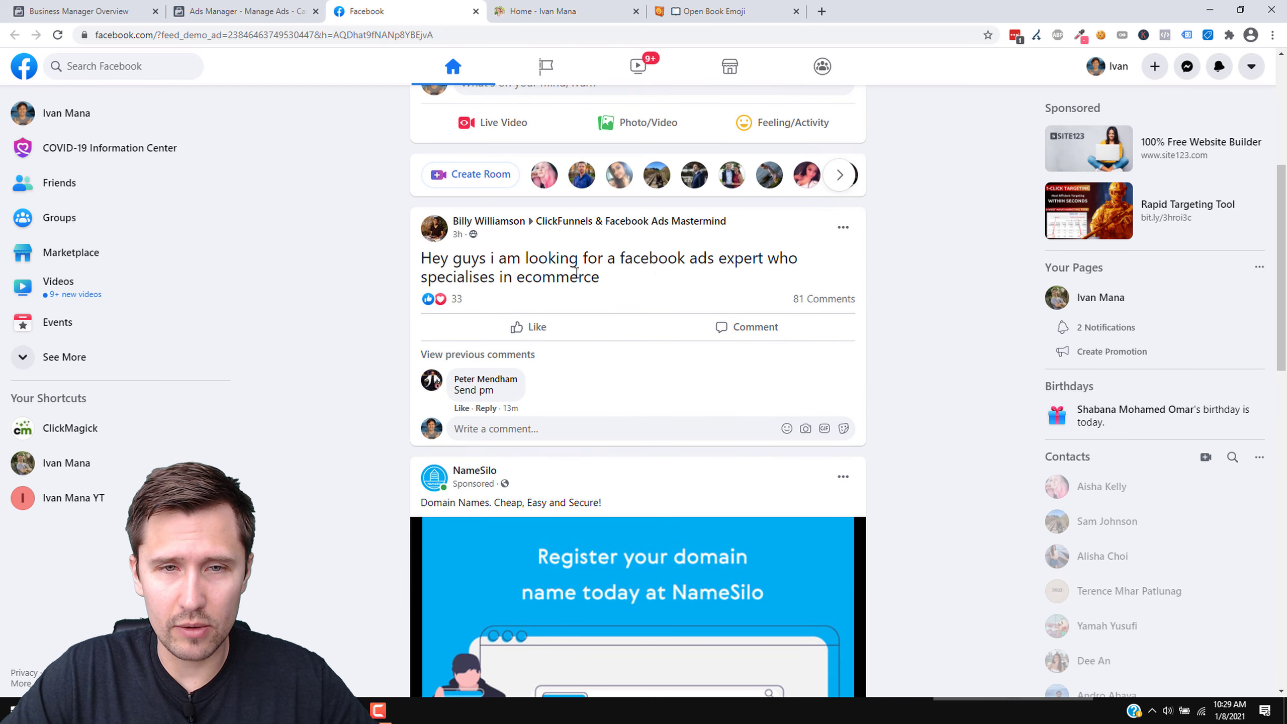
scroll(394, 368, down, 1)
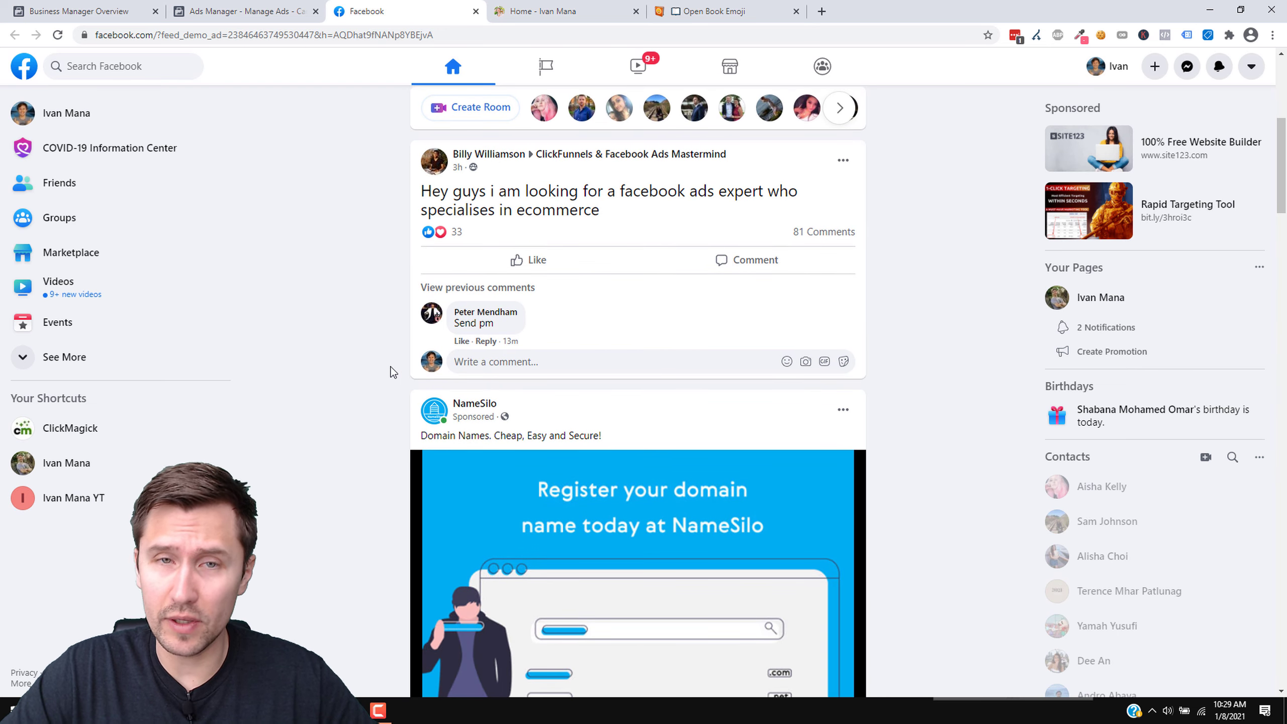
scroll(393, 373, down, 7)
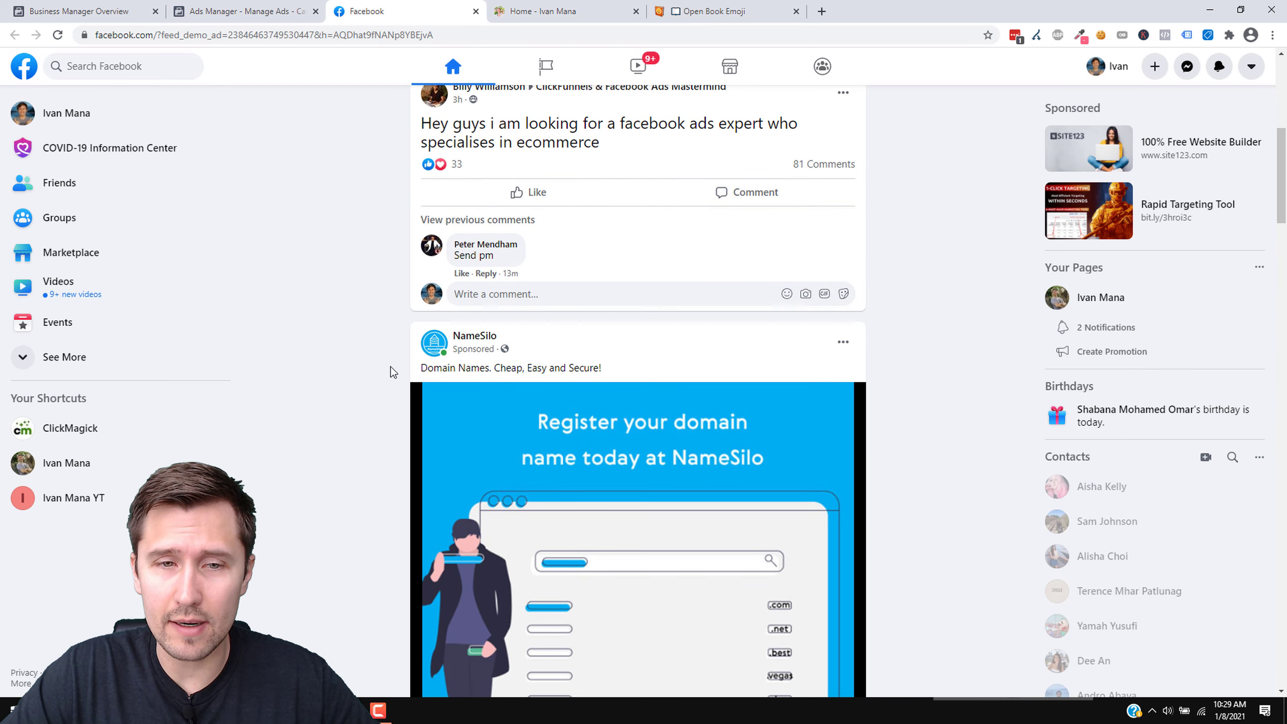
scroll(391, 372, down, 6)
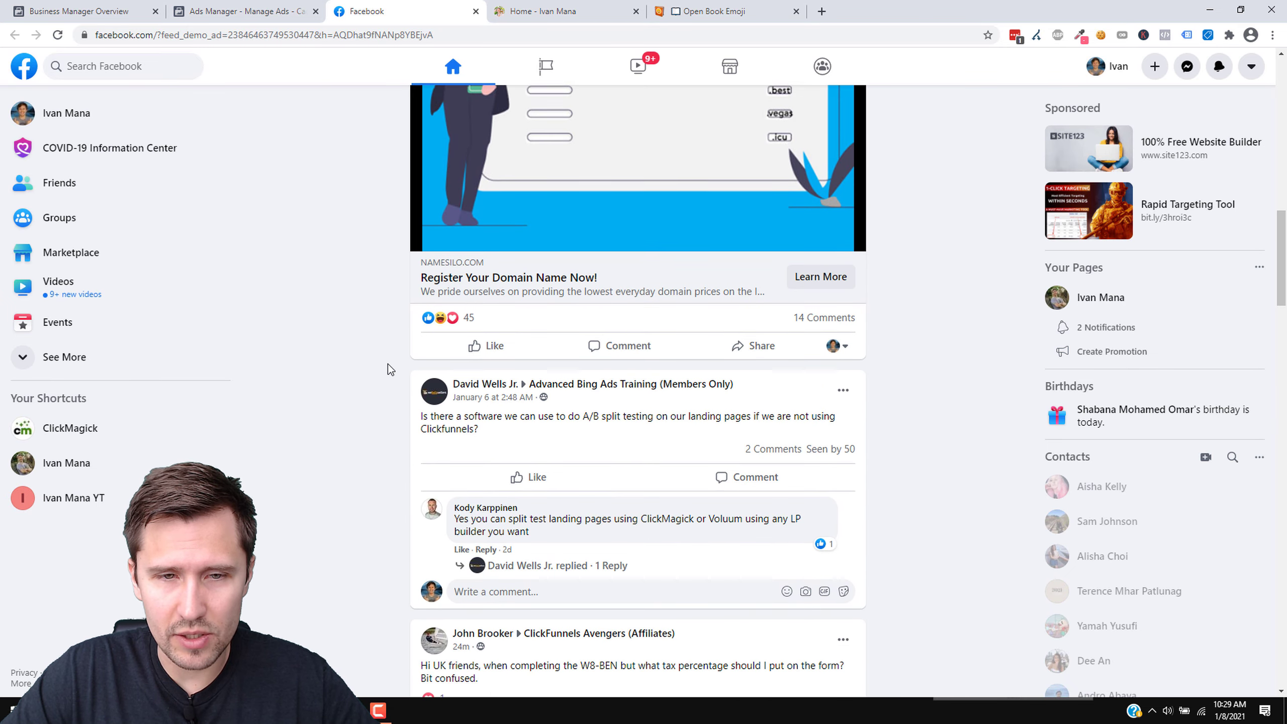
scroll(388, 364, down, 10)
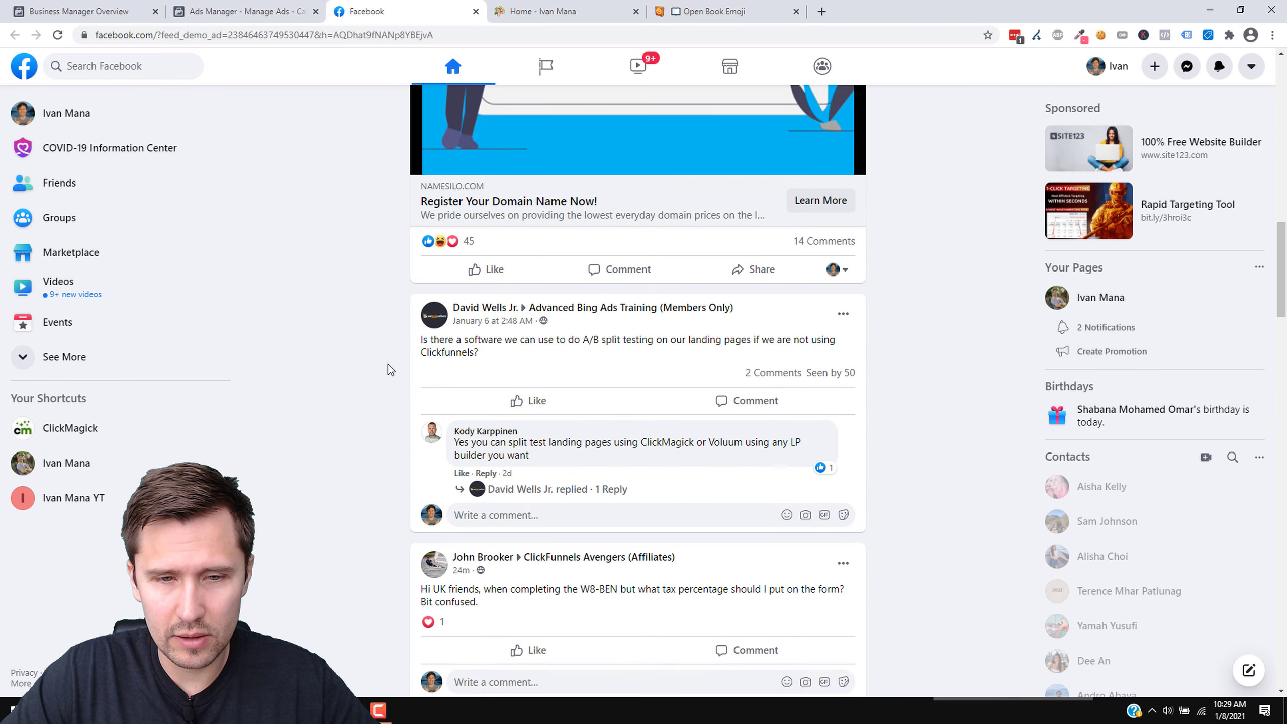
scroll(388, 358, up, 8)
scroll(388, 358, up, 15)
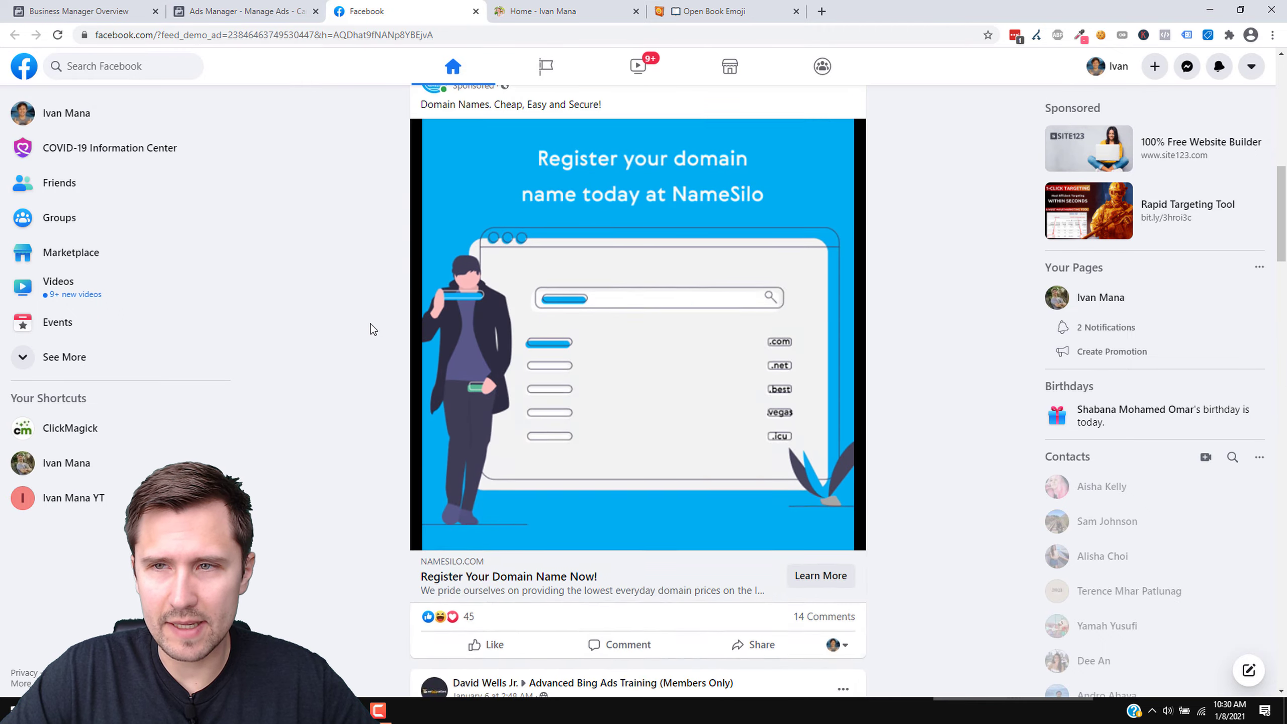
Step: Reopen the Facebook Desktop News Feed preview from Ads Manager, close the earlier preview and locate the demo ad in the feed
click(272, 12)
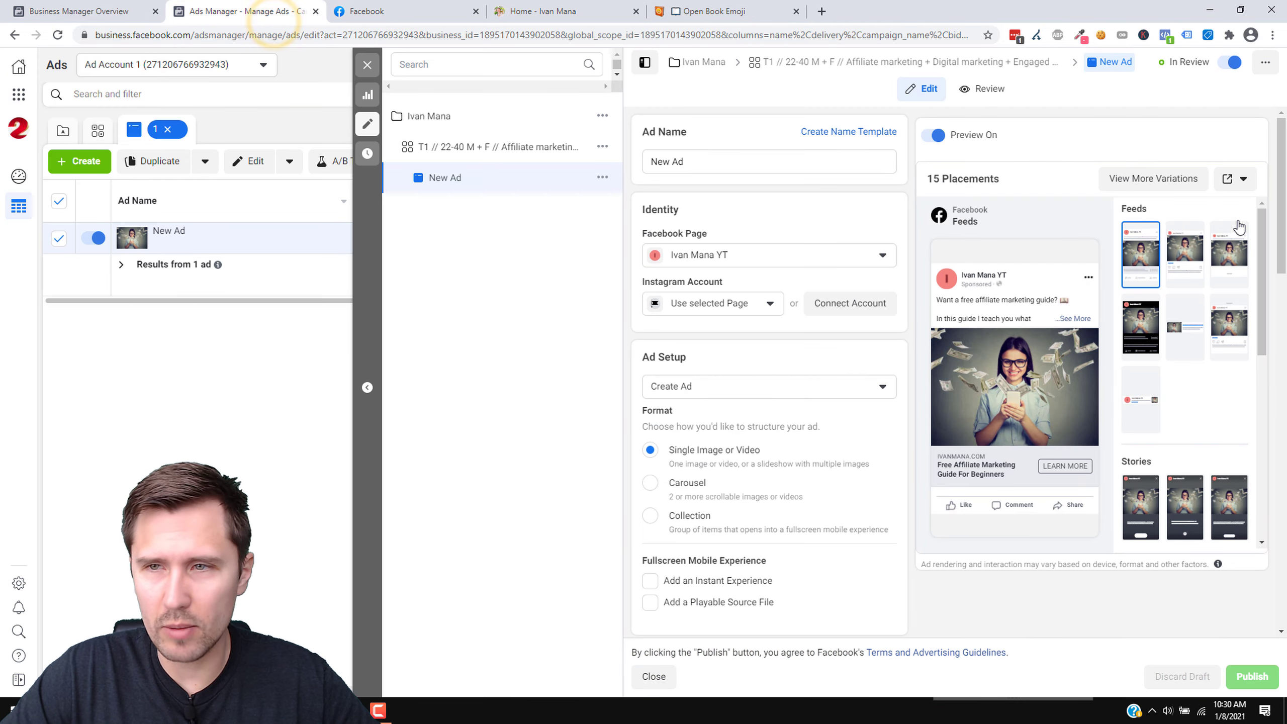
click(1244, 180)
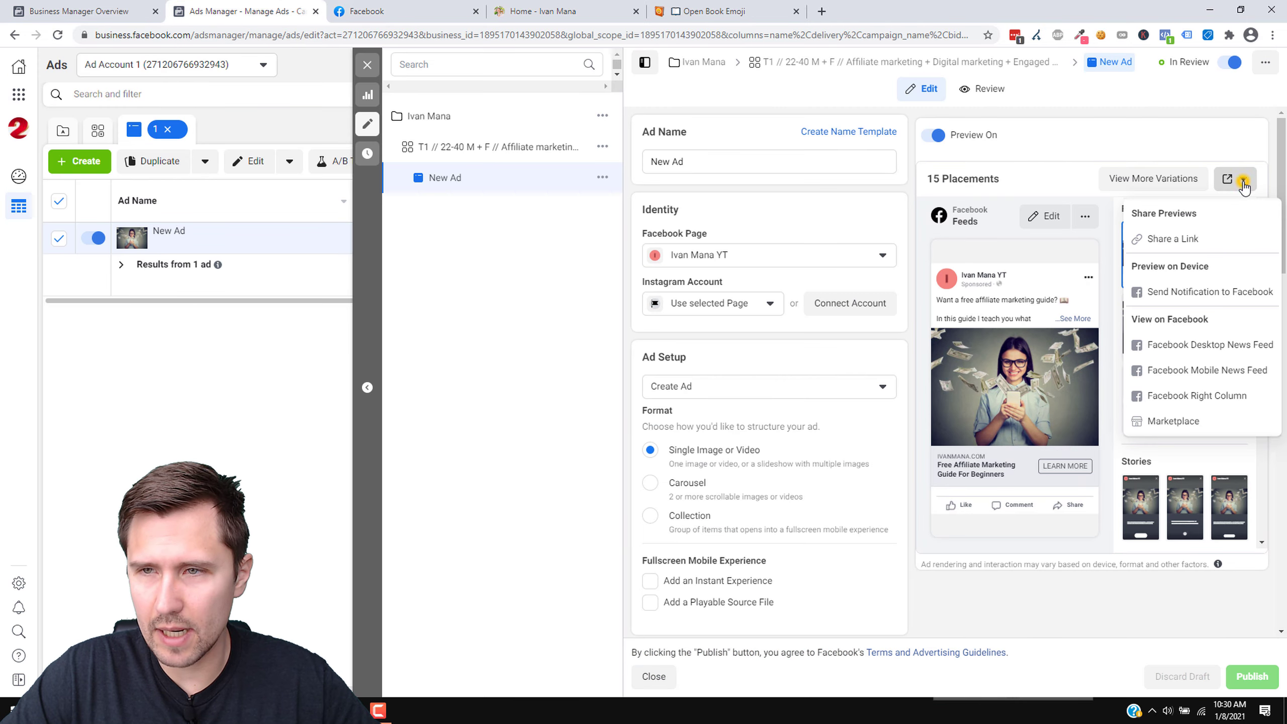
click(1181, 345)
click(636, 12)
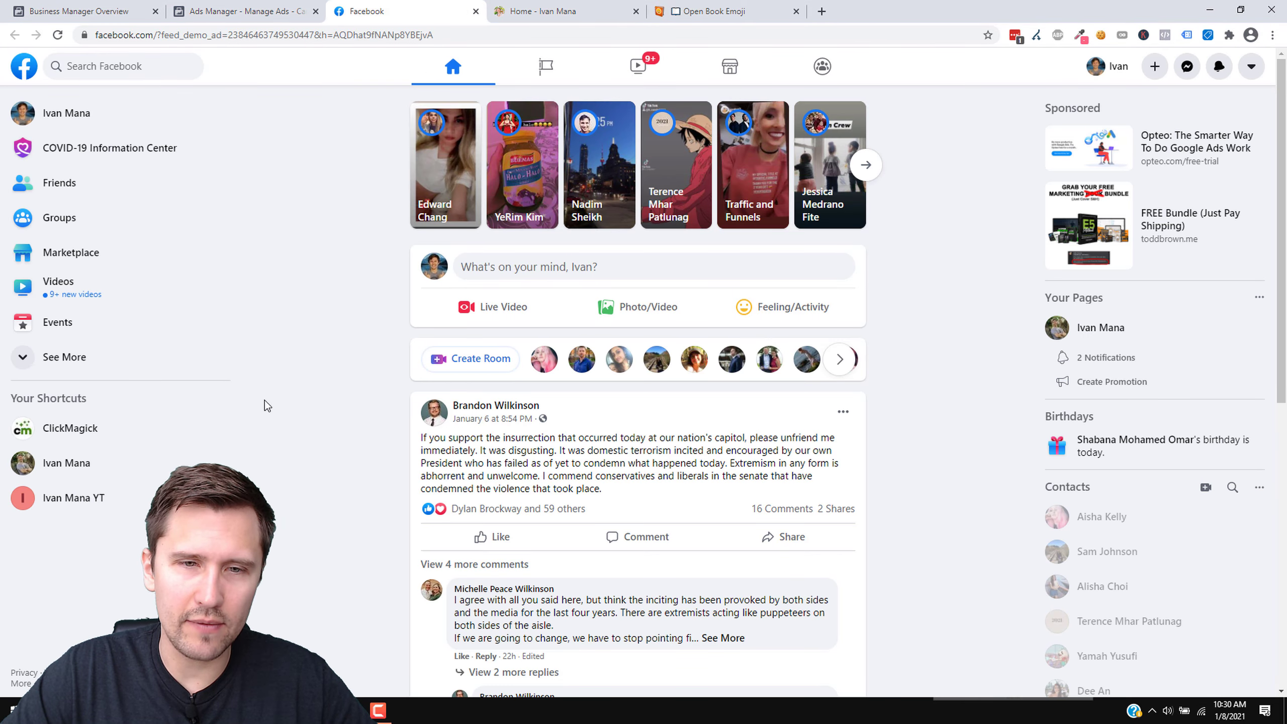
scroll(380, 413, down, 4)
scroll(380, 405, down, 6)
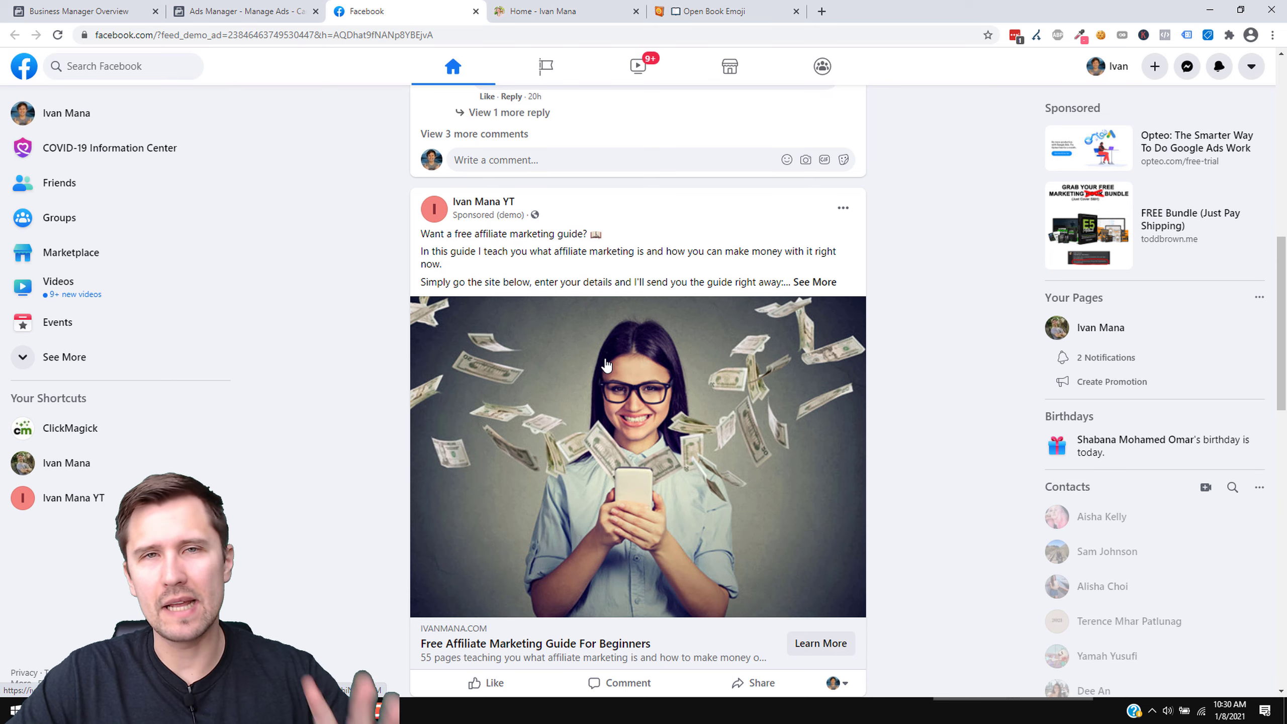
Step: Expand the demo ad's full primary text and open its website link from the ad image
click(814, 282)
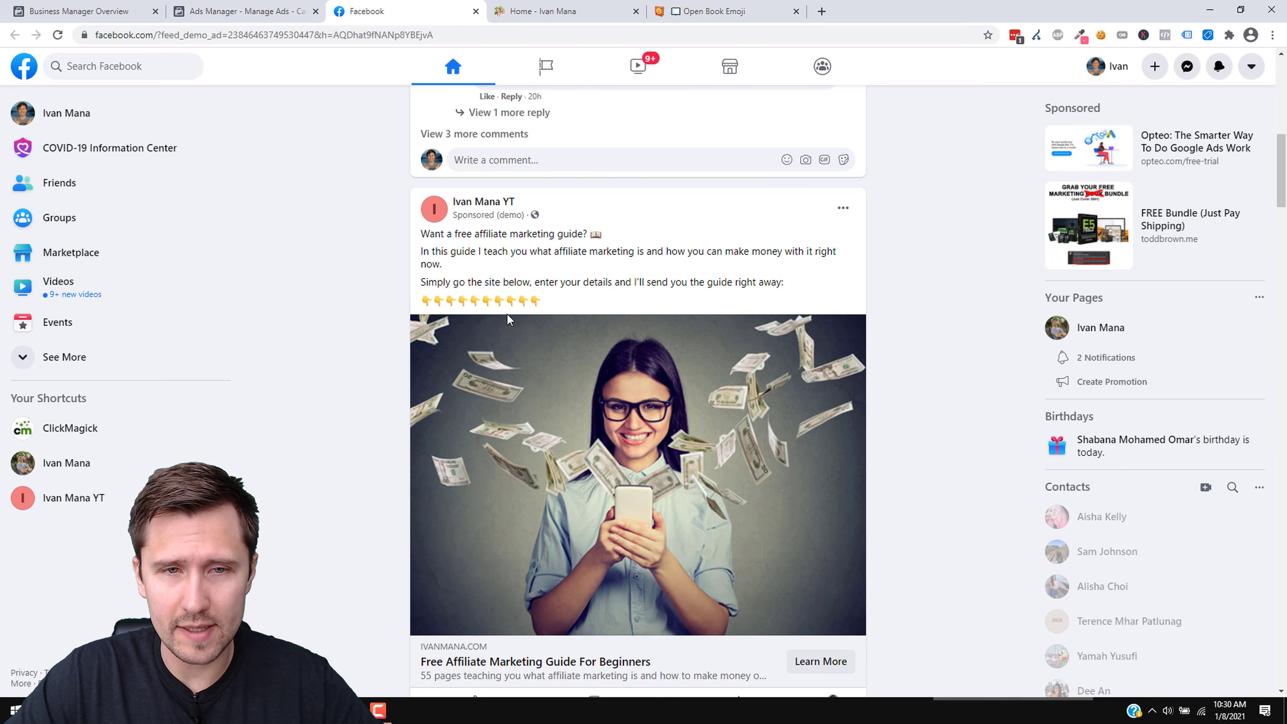
scroll(516, 480, down, 1)
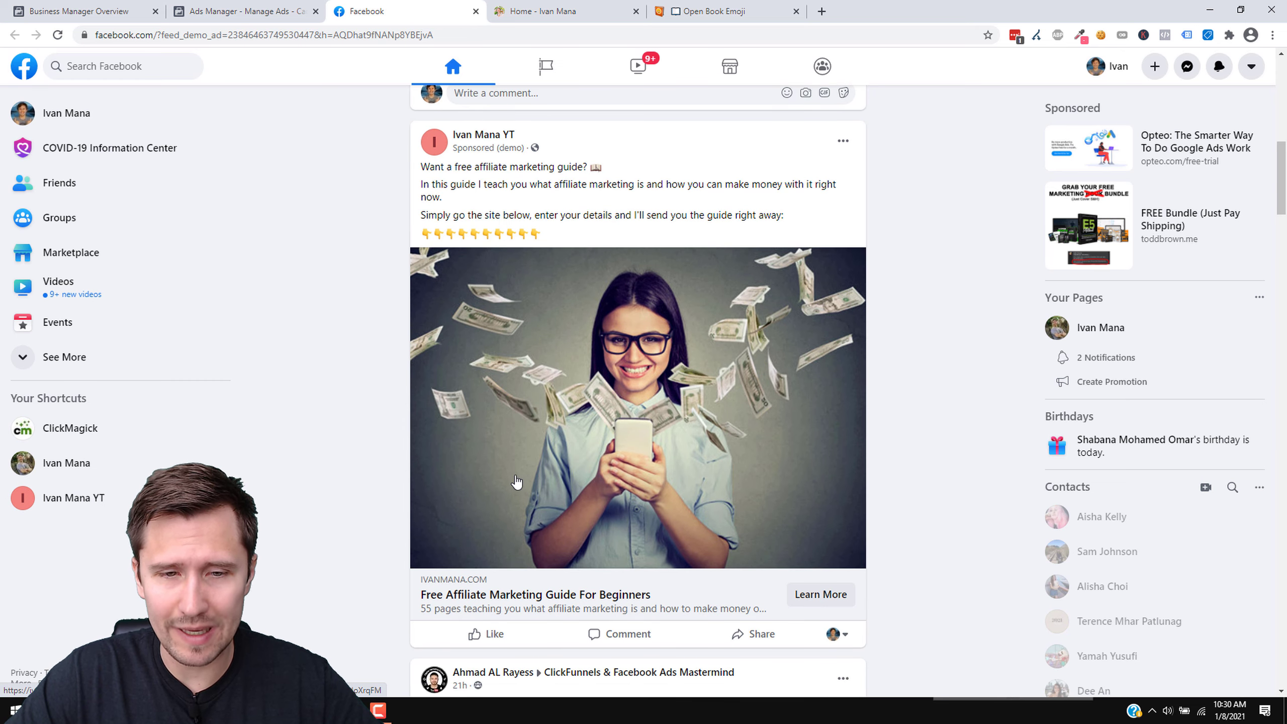
click(554, 378)
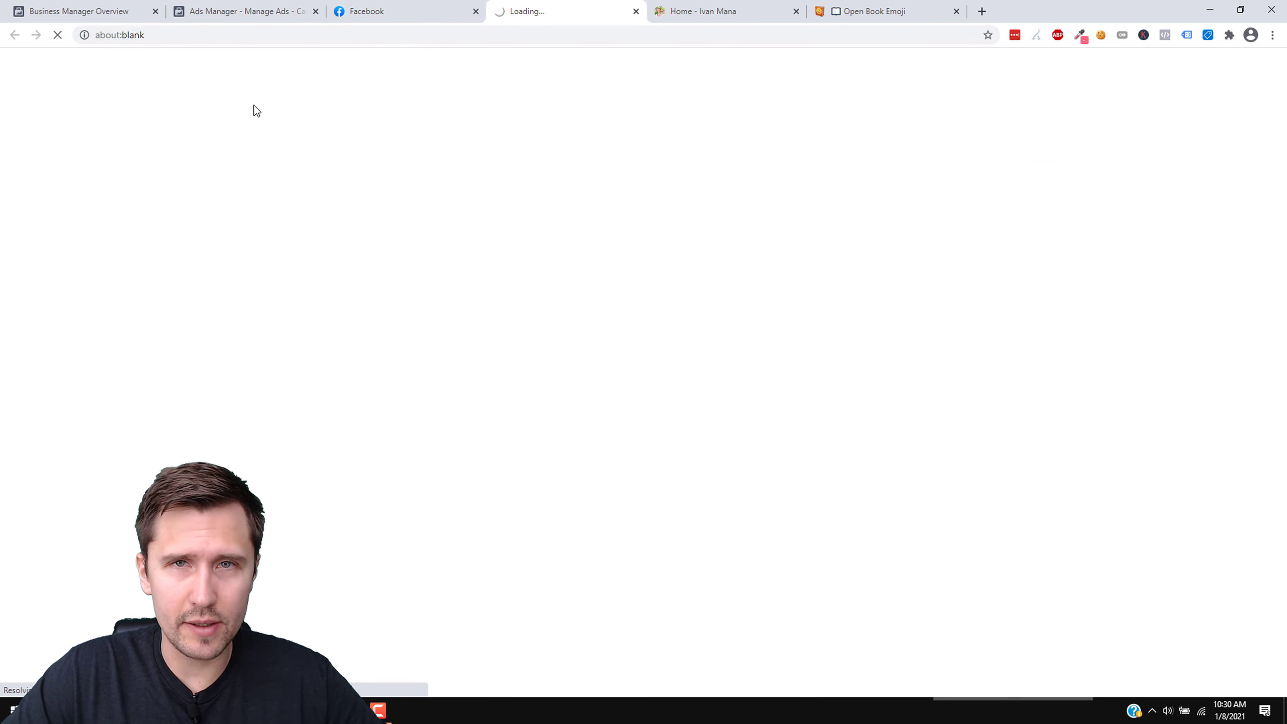
click(244, 11)
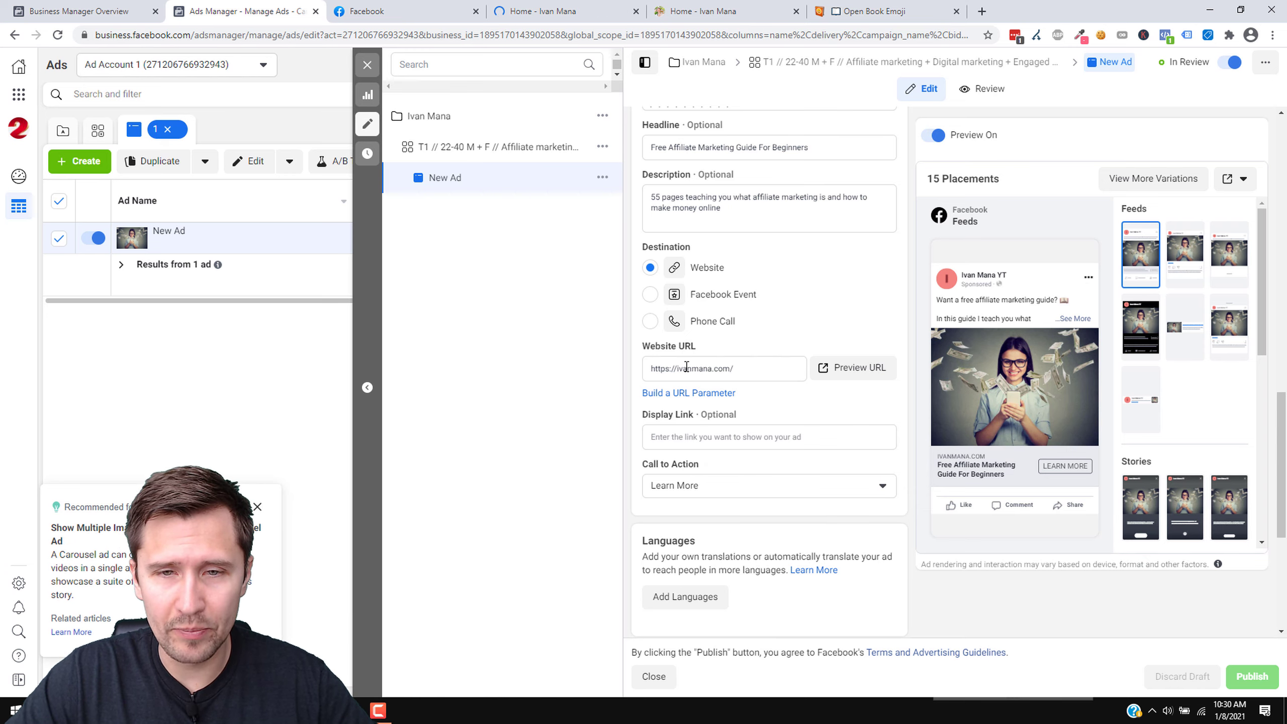
click(737, 364)
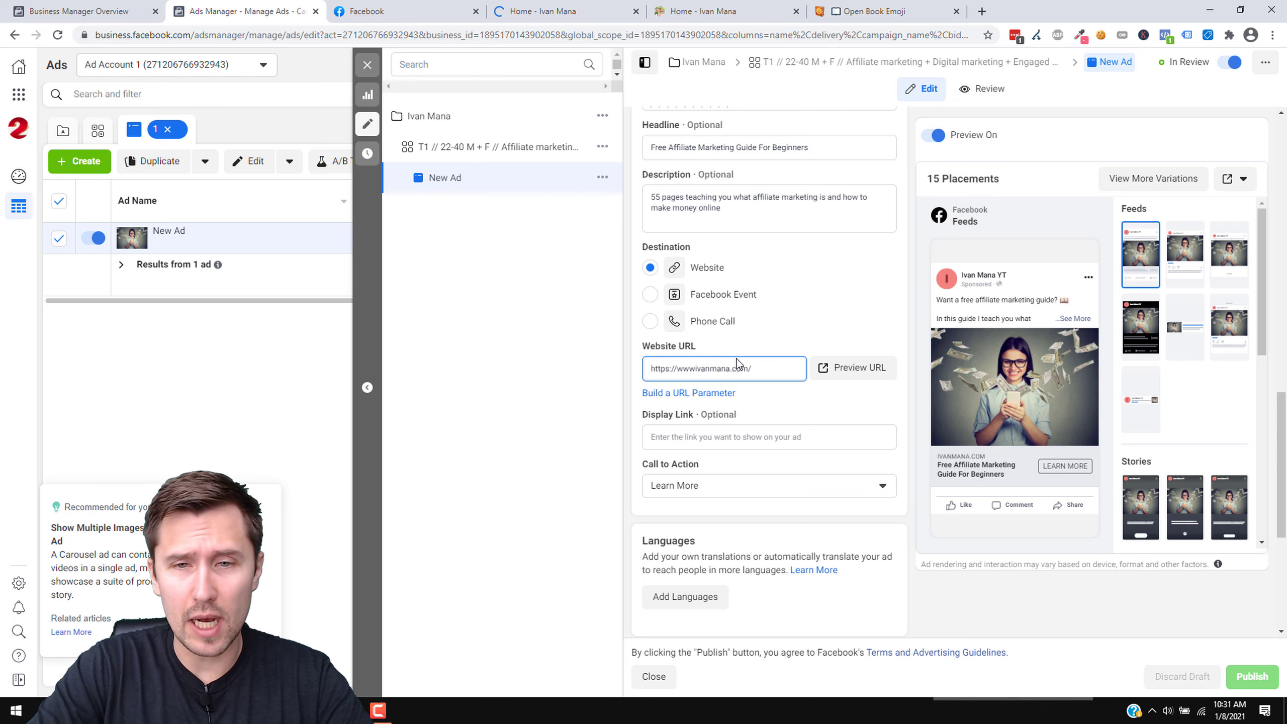
text(.)
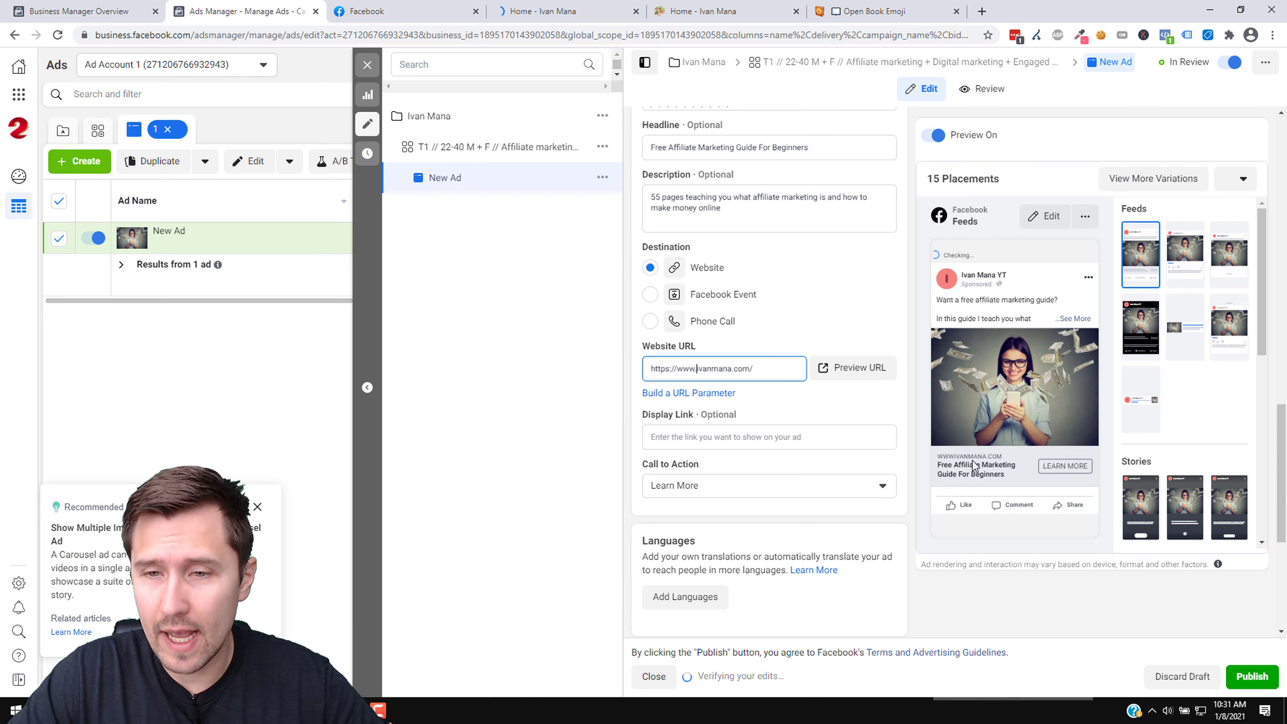
click(695, 436)
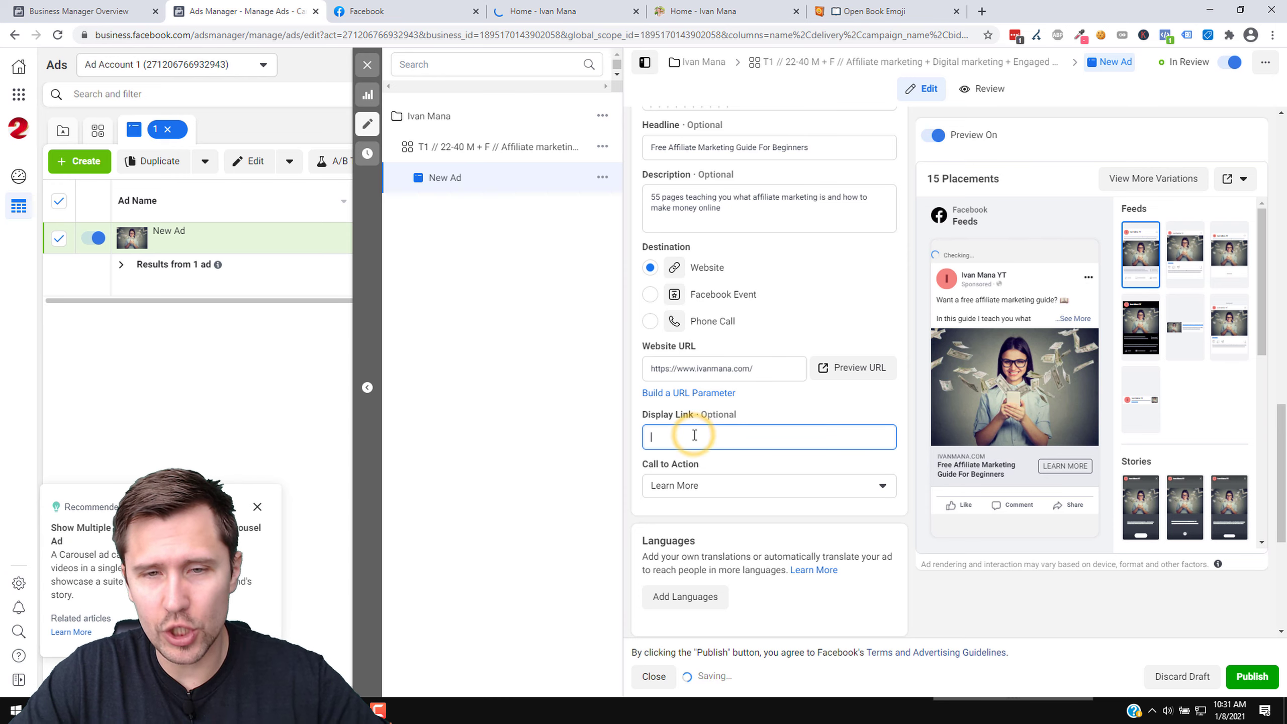
text(ivanmana.com)
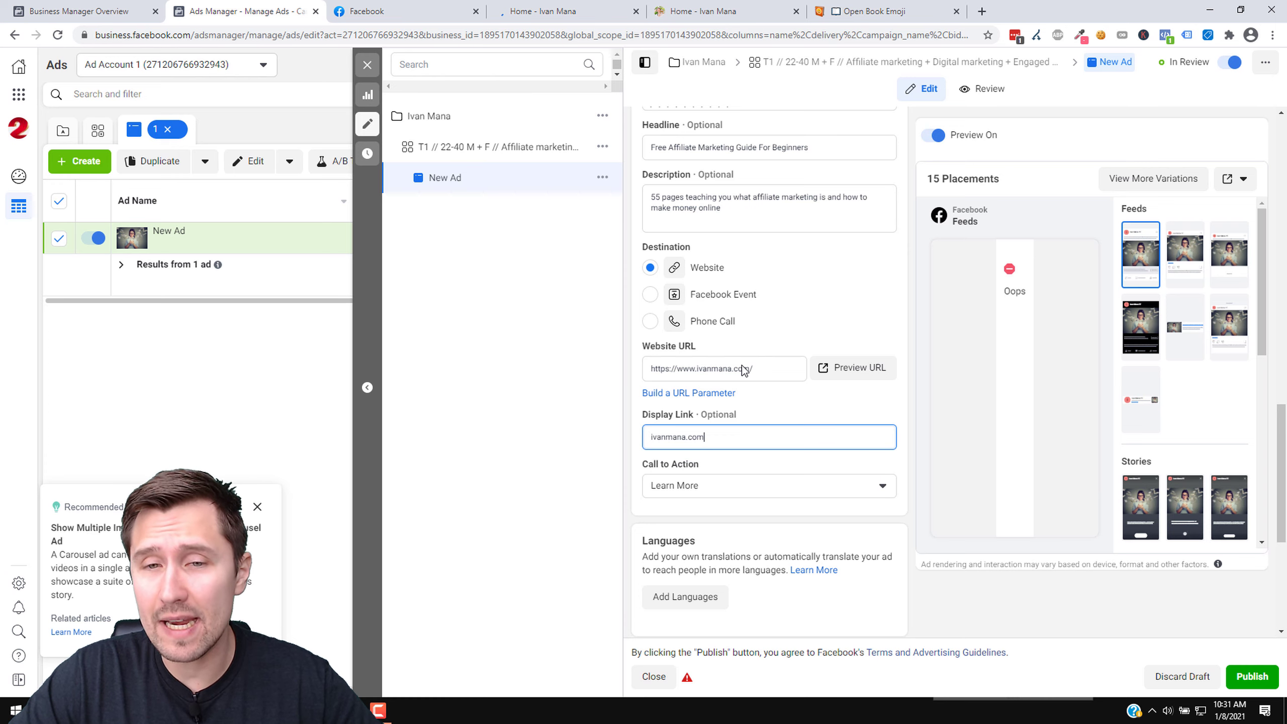
drag(733, 366, 696, 368)
click(814, 436)
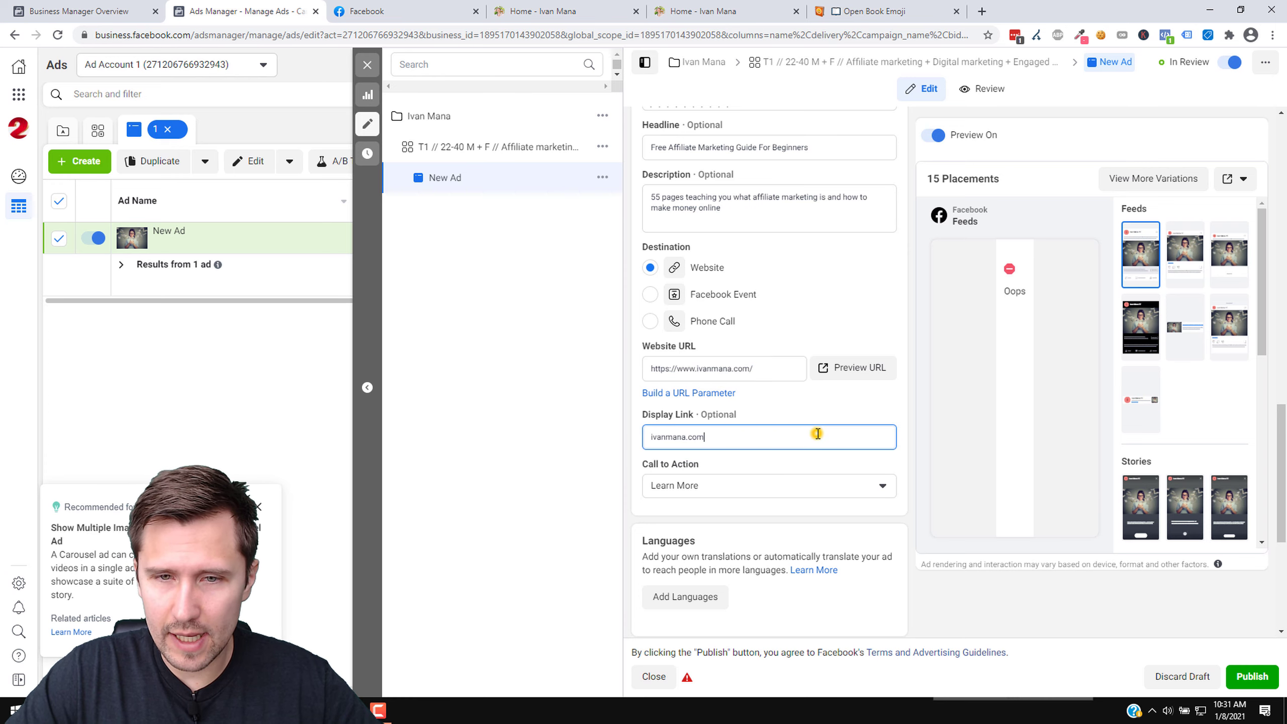
Step: Check the landing page opened from the ad, publish the ad with its updated links and close its editor
click(537, 11)
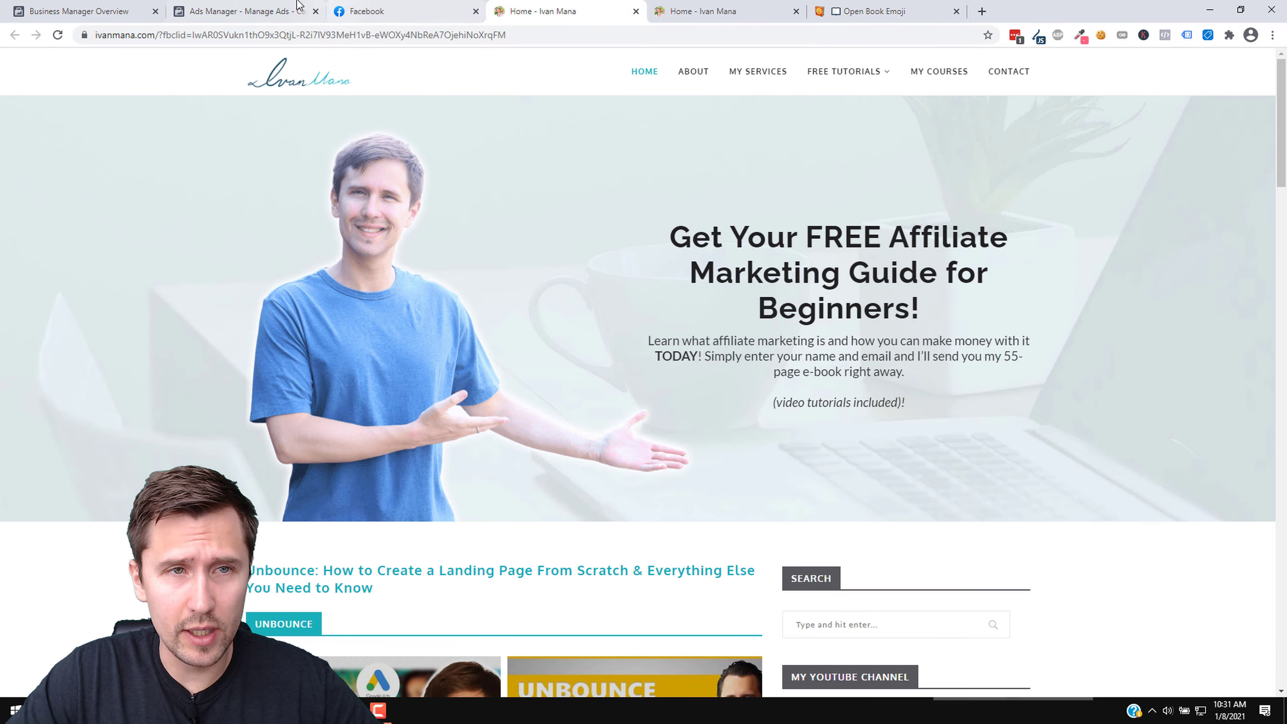
click(217, 10)
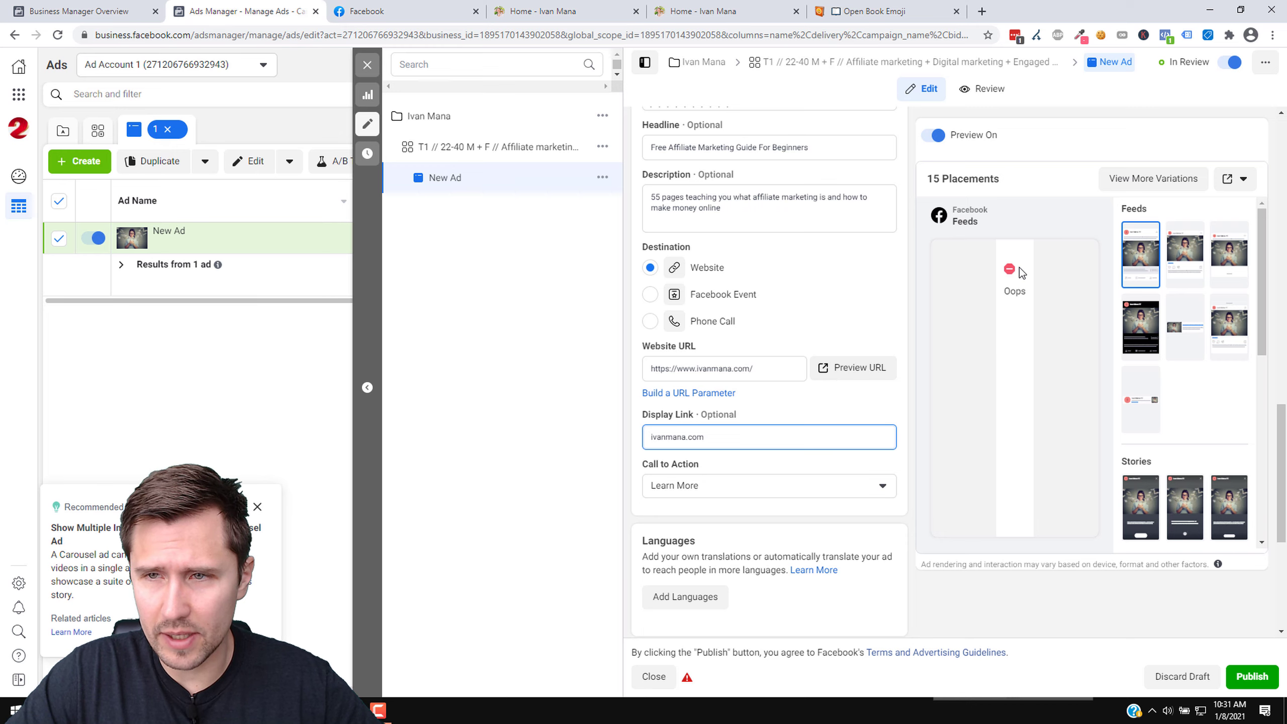
scroll(831, 474, down, 5)
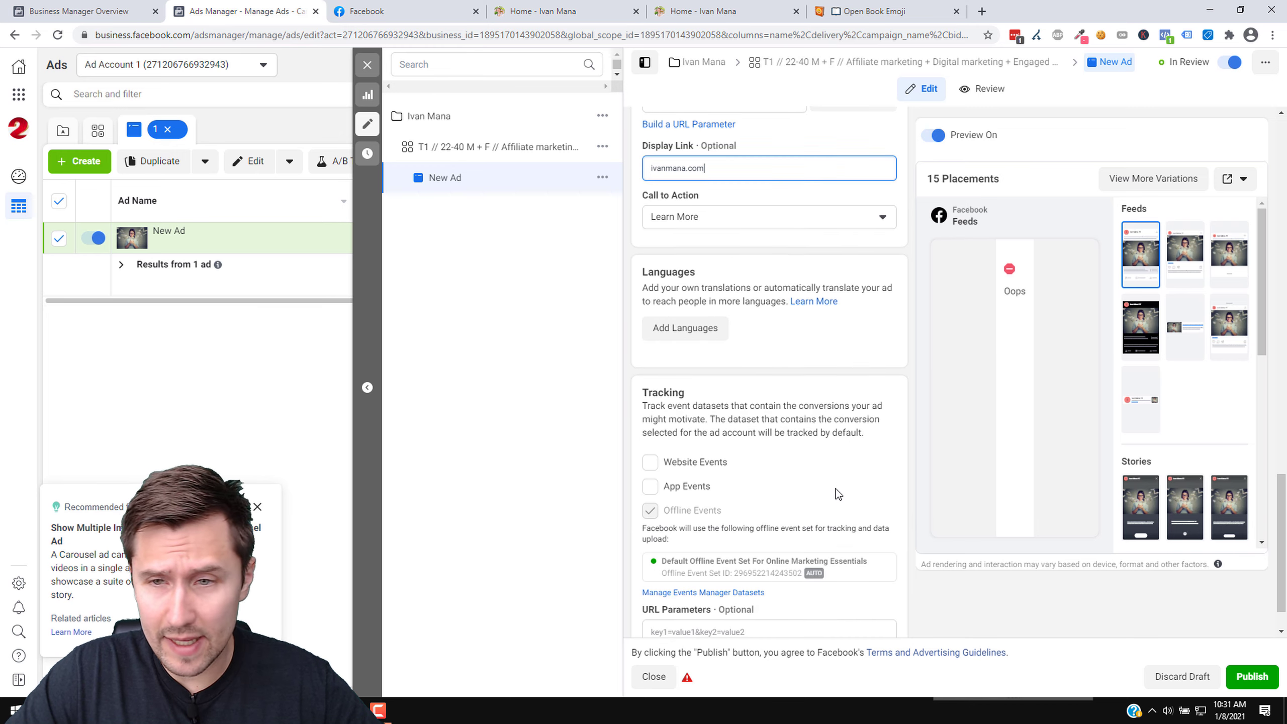
scroll(835, 489, down, 1)
click(1264, 677)
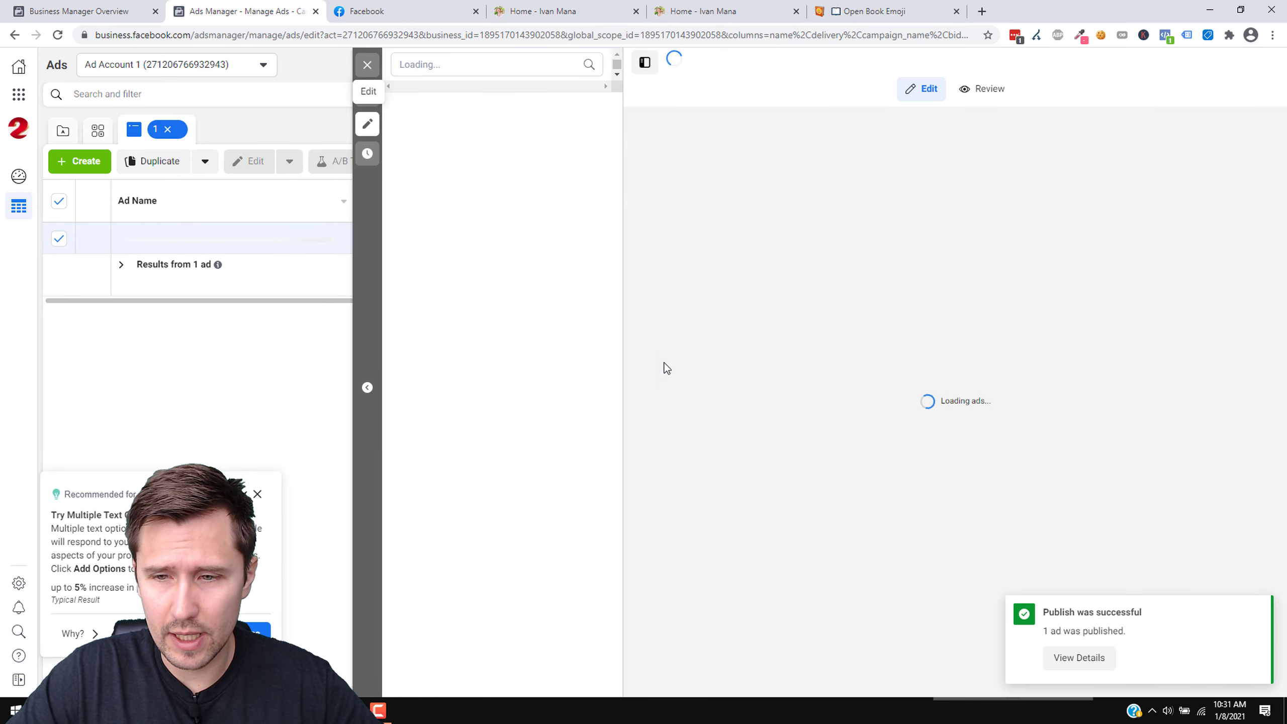
click(367, 63)
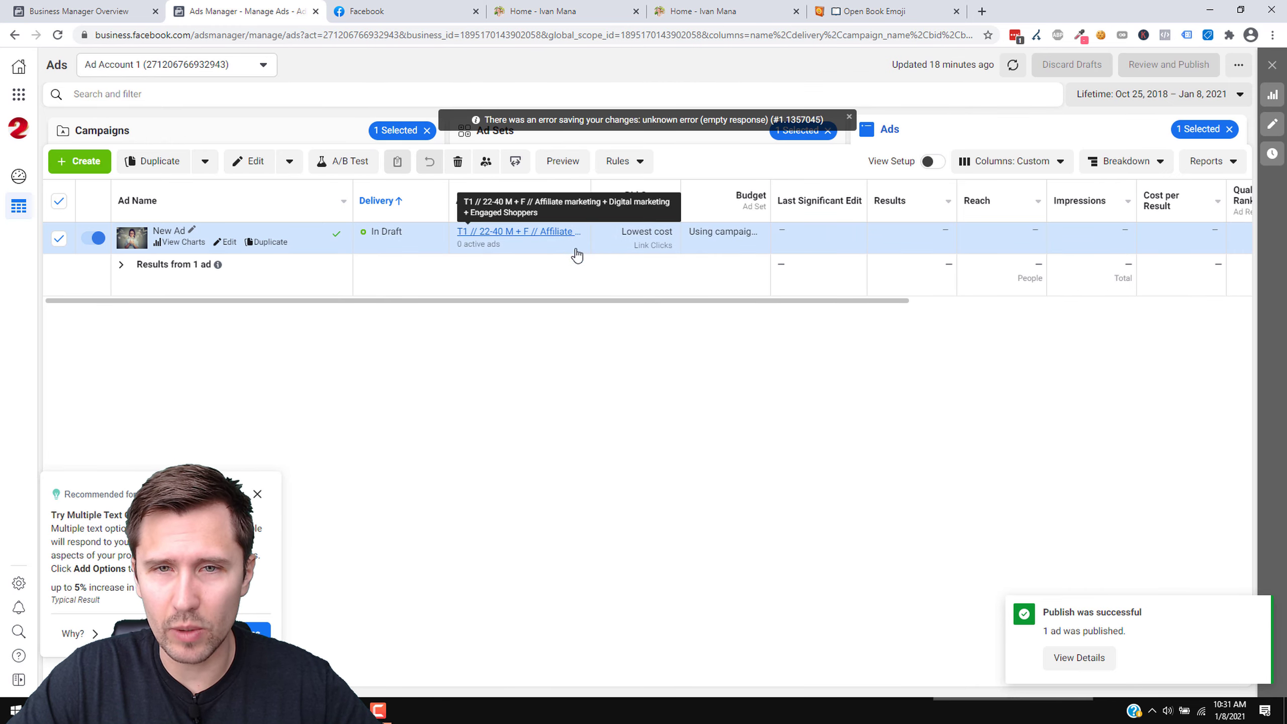
Step: Turn the ad off and rename it "want free guide? - girl with money on phone"
click(96, 243)
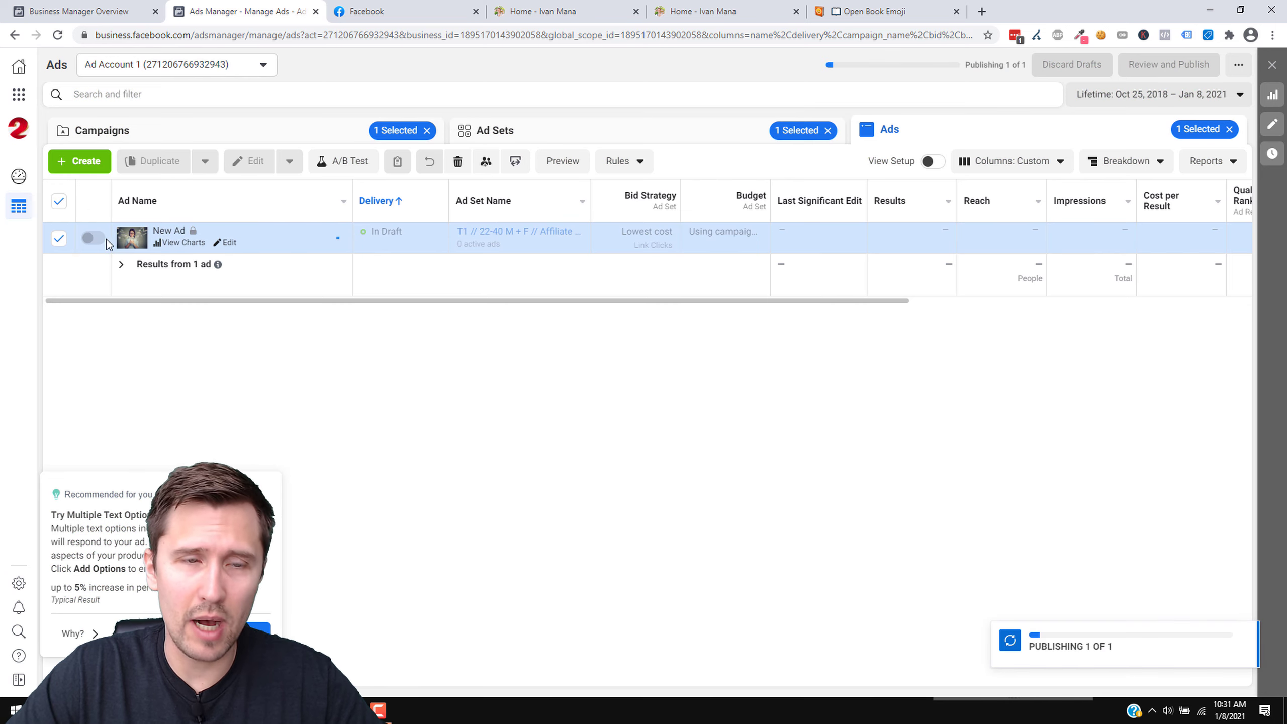
click(228, 243)
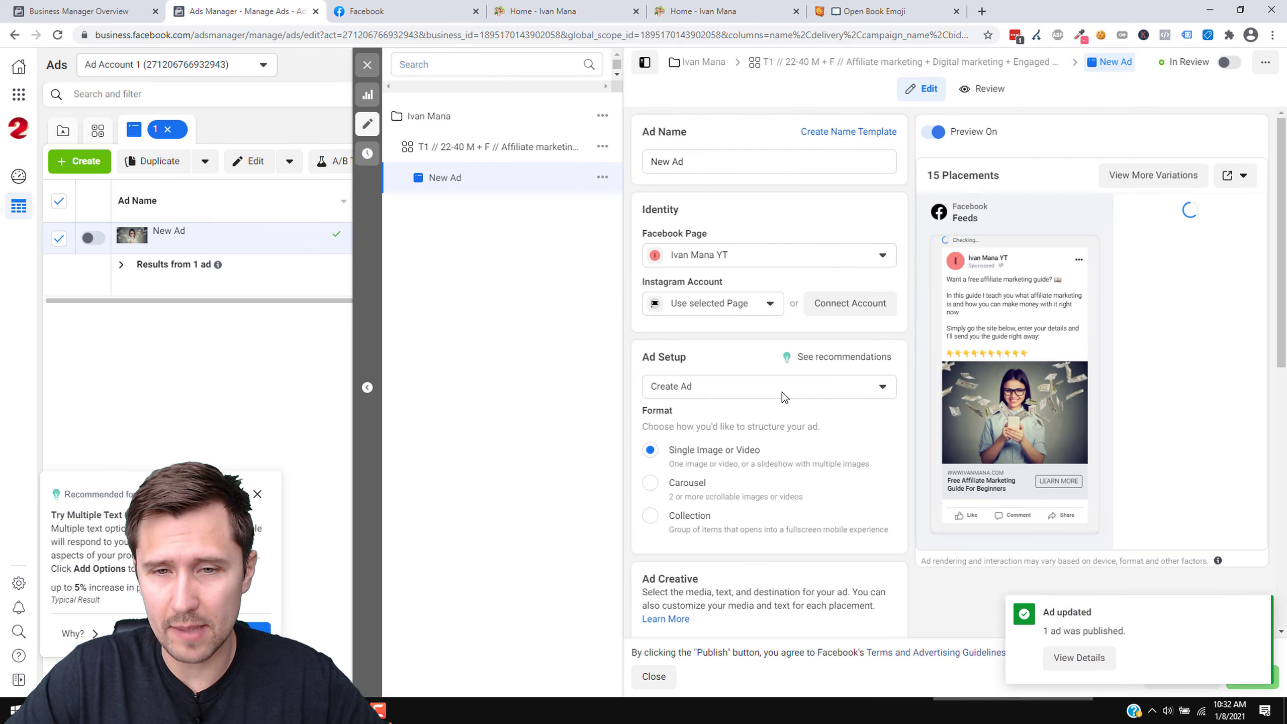
triple_click(662, 163)
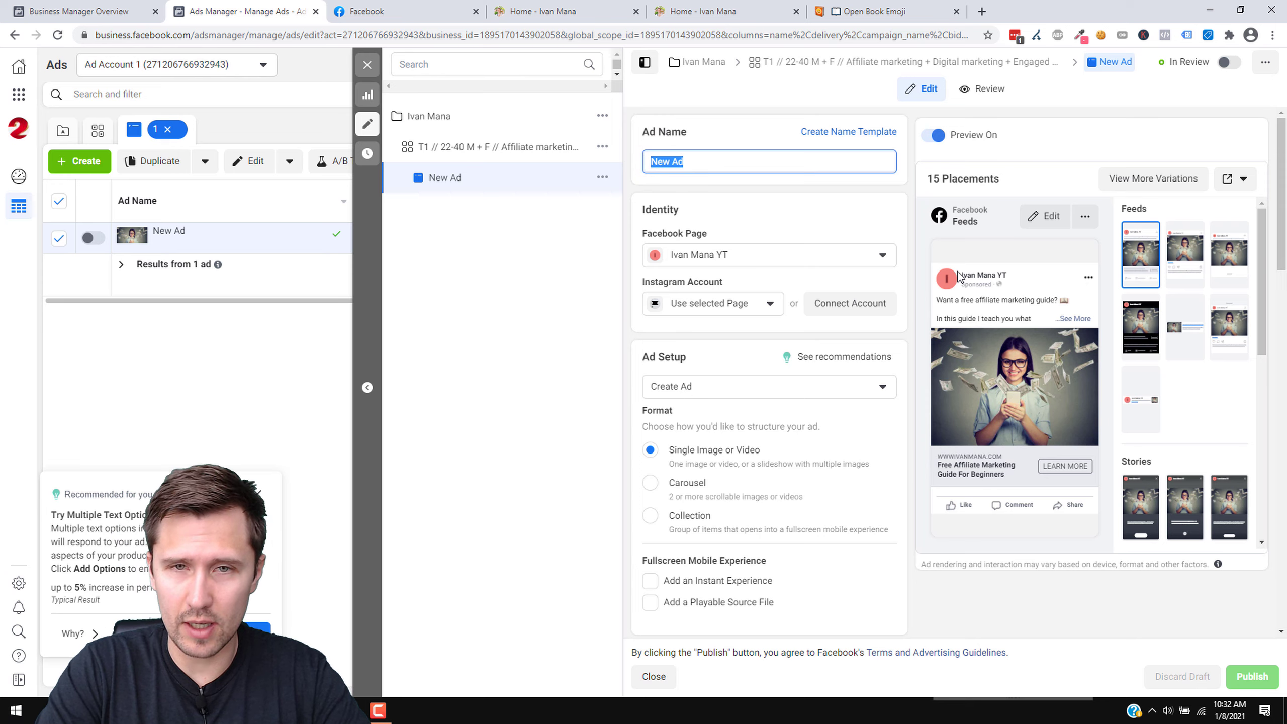
text(Qu)
key(BackSpace)
key(BackSpace)
text(want free)
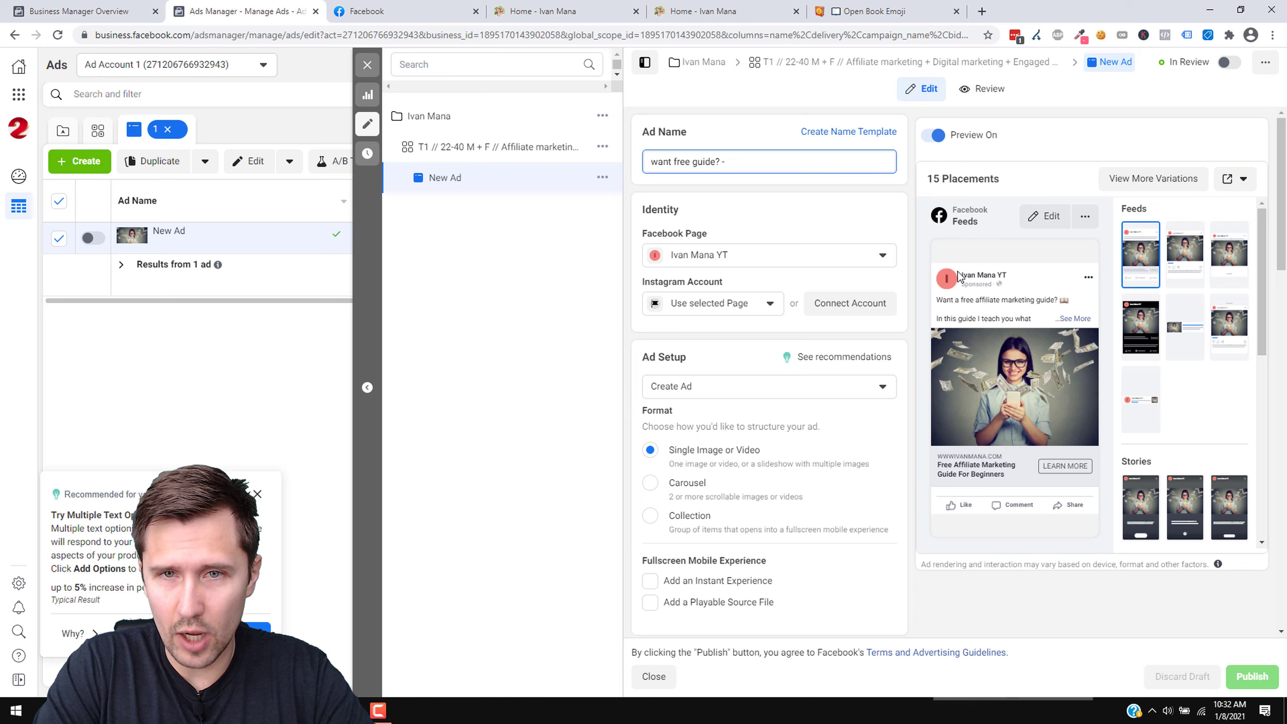
text(girl with money on phone)
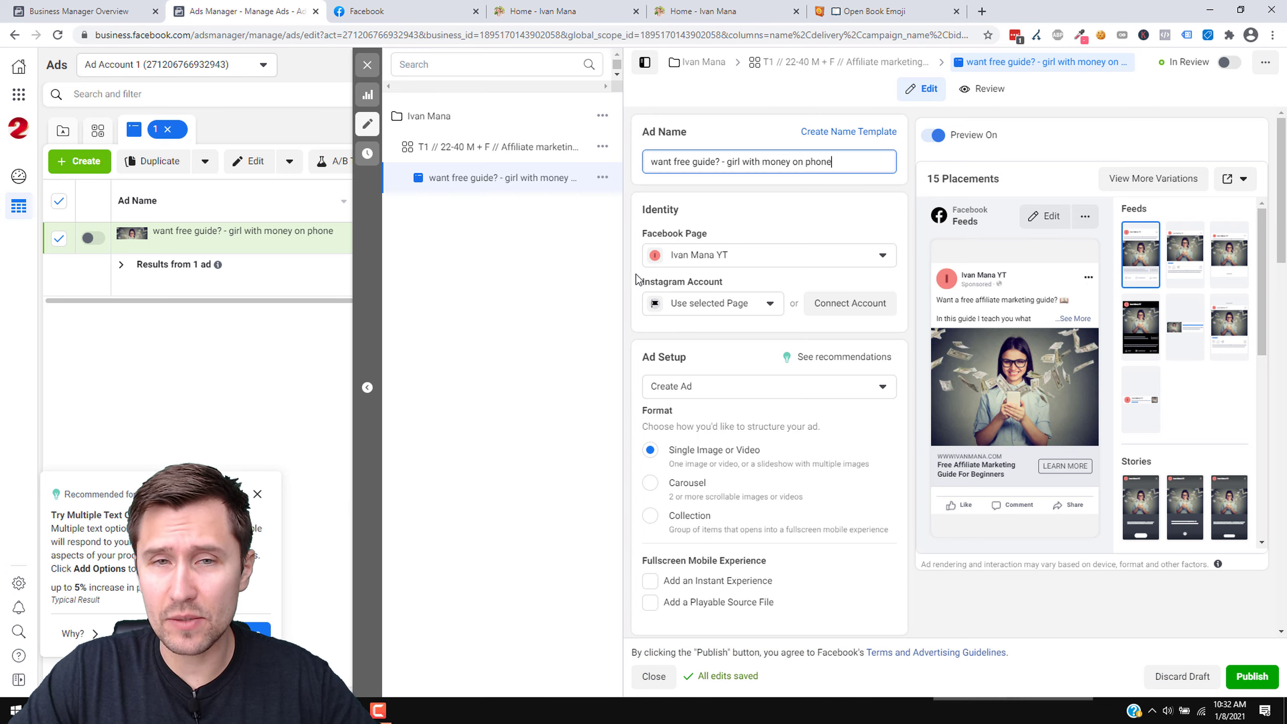
Step: Close the ad editor and turn off the campaign in the campaign list
click(369, 126)
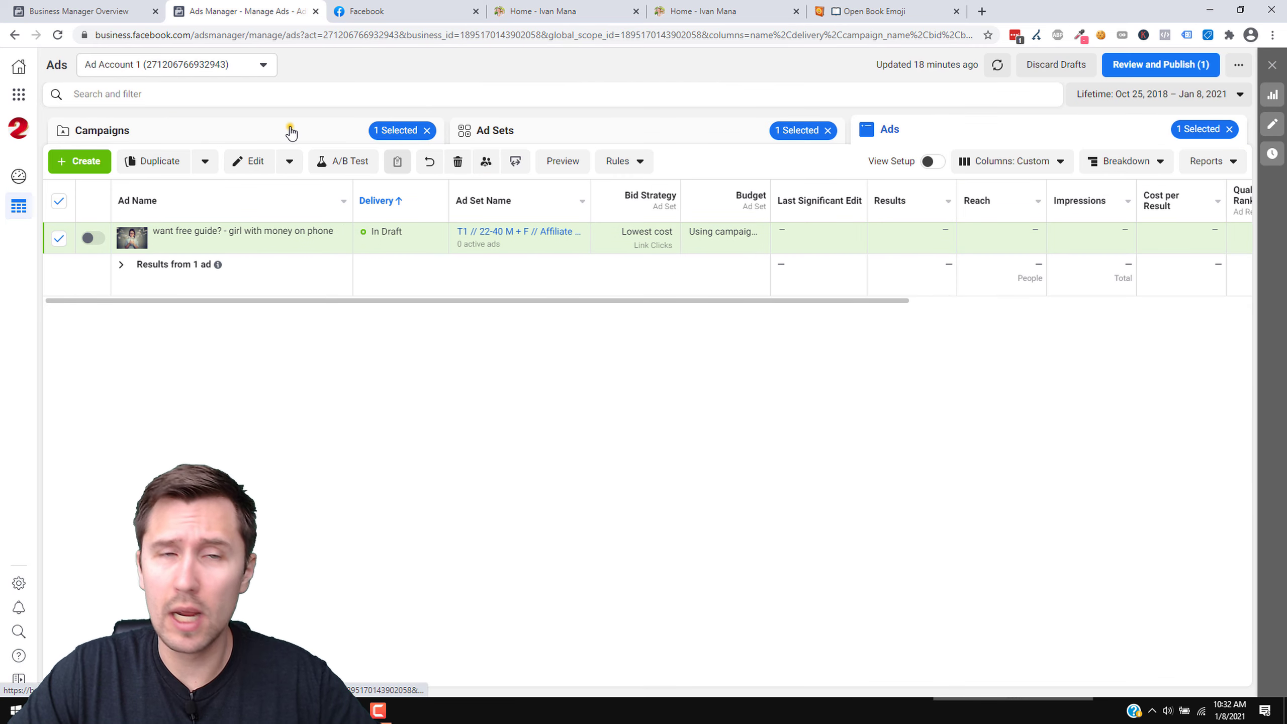
click(291, 131)
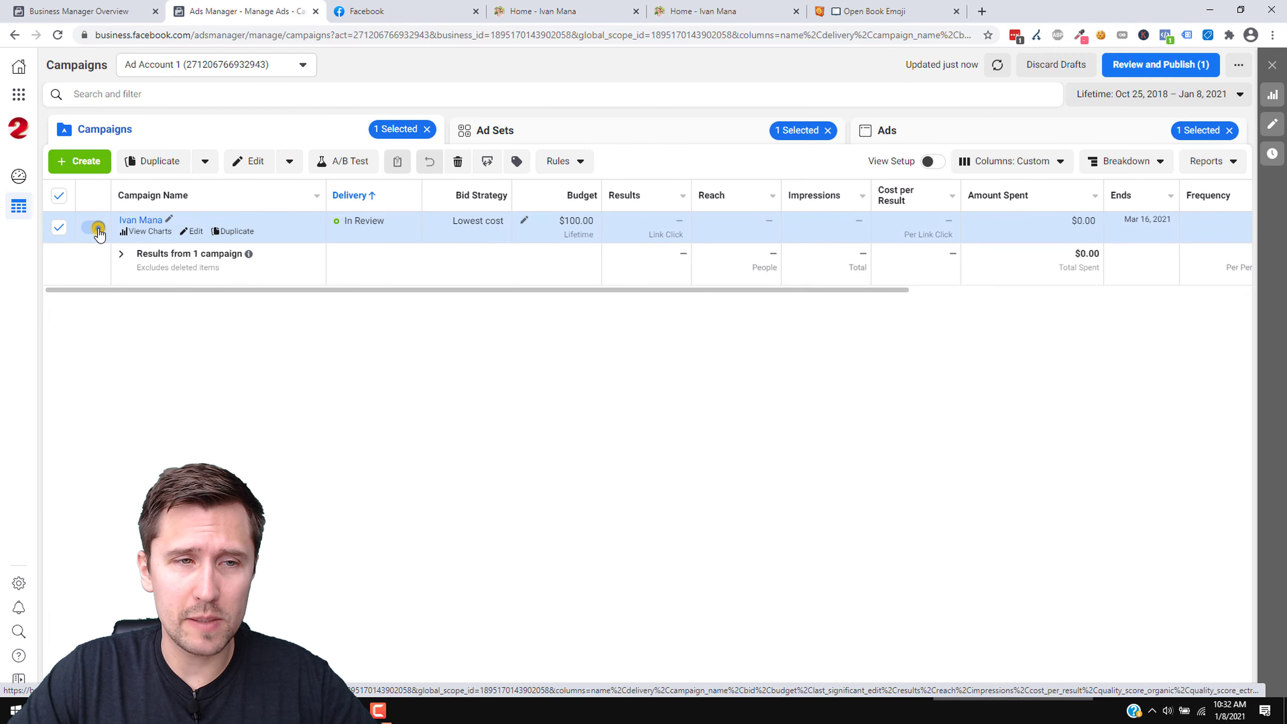
click(91, 227)
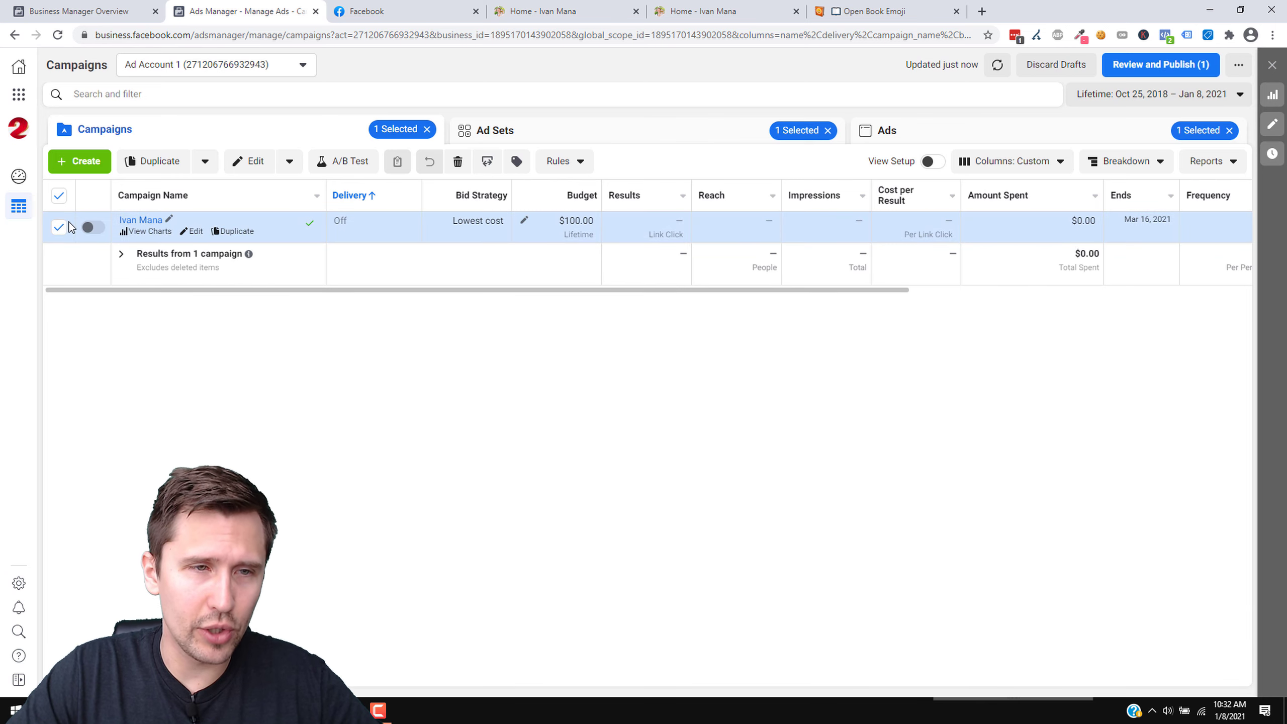
click(204, 161)
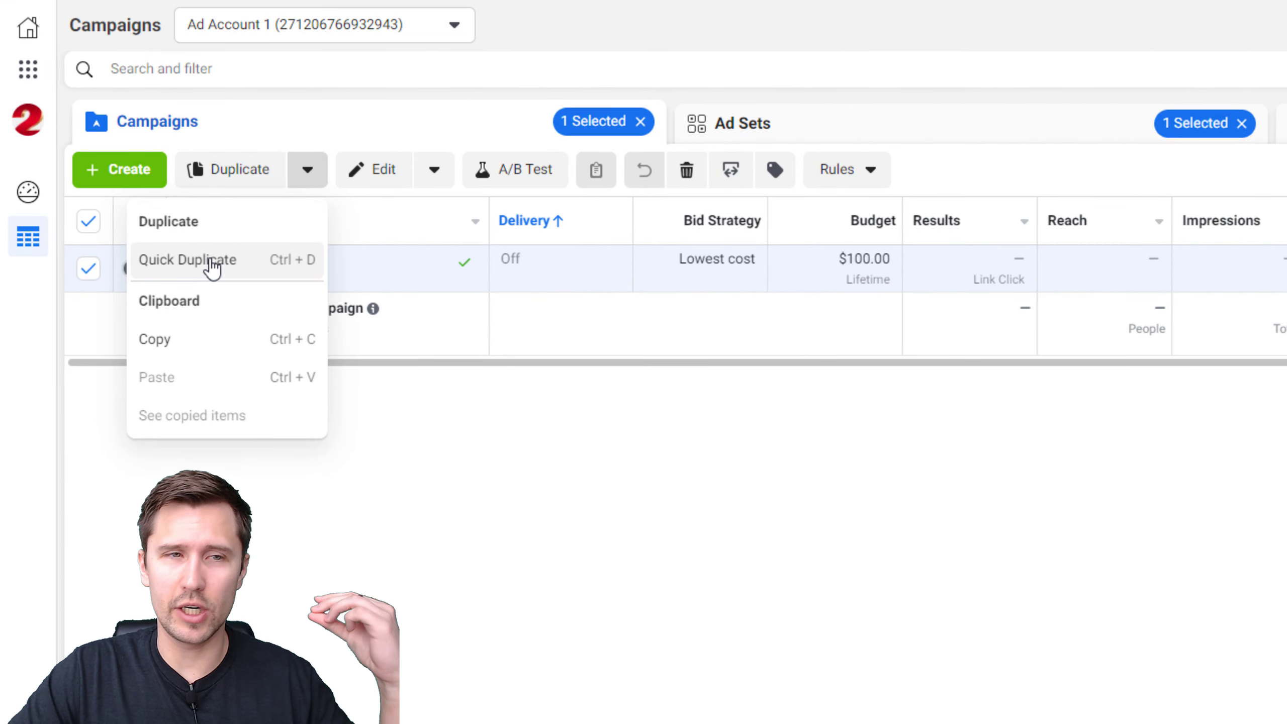
click(238, 169)
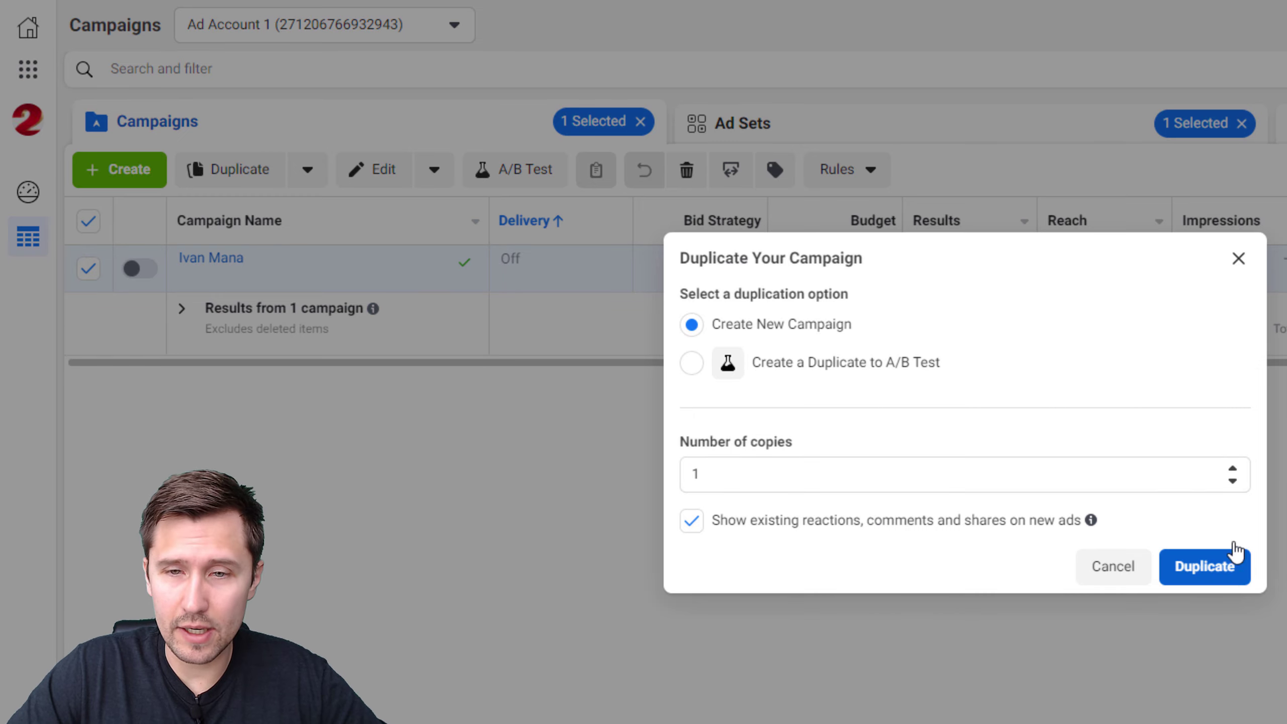
click(1239, 257)
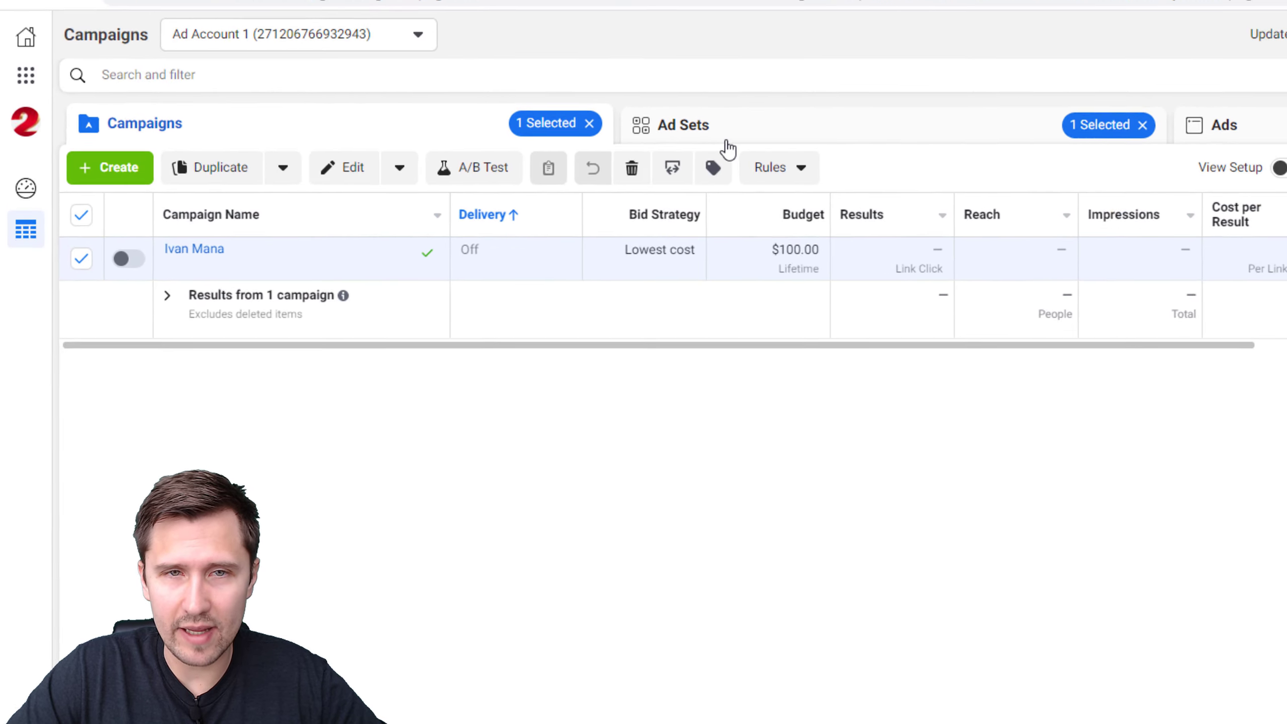
Step: Duplicate the T1 22-40 ad set into the same existing campaign as one copy, keeping existing reactions, comments and shares
click(762, 124)
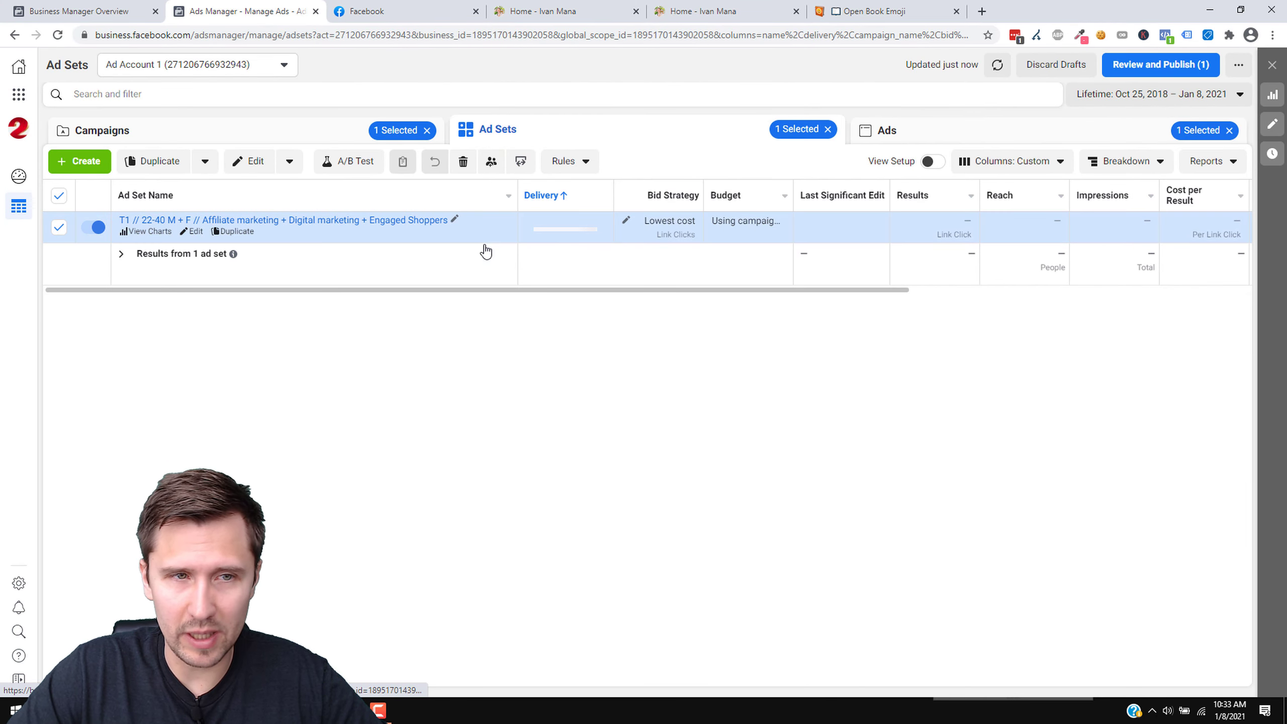
click(237, 232)
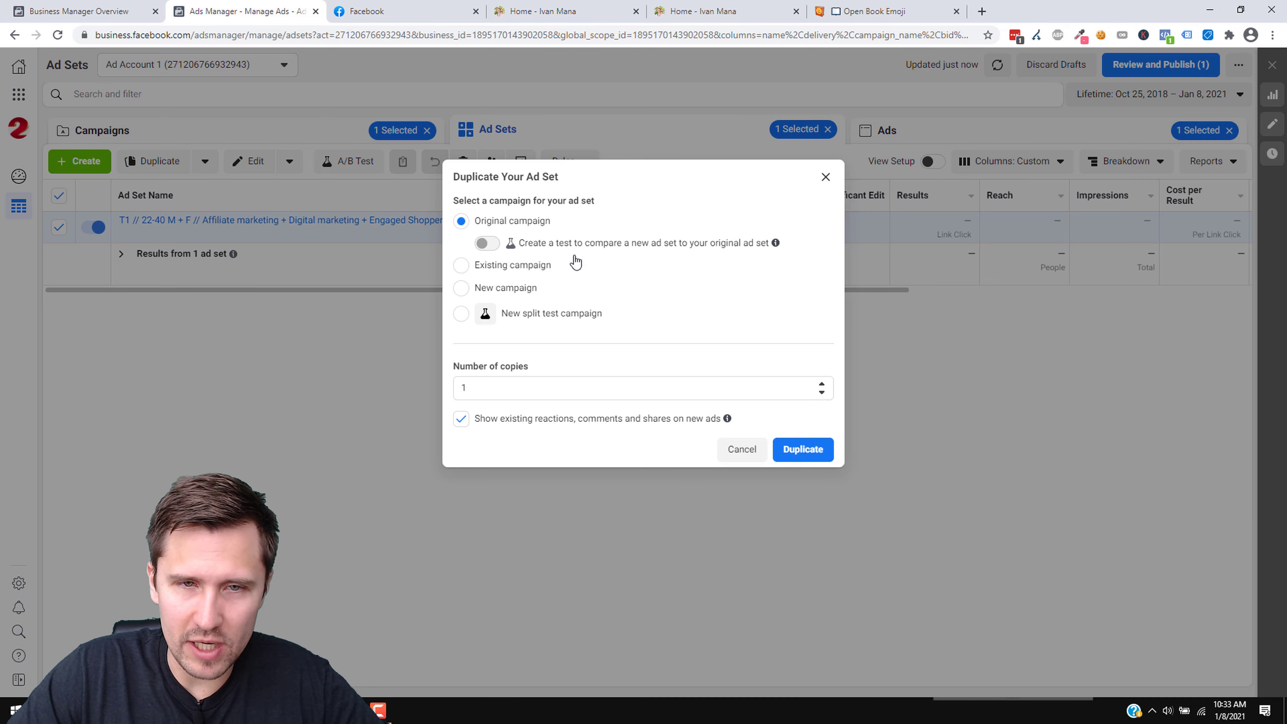
click(484, 267)
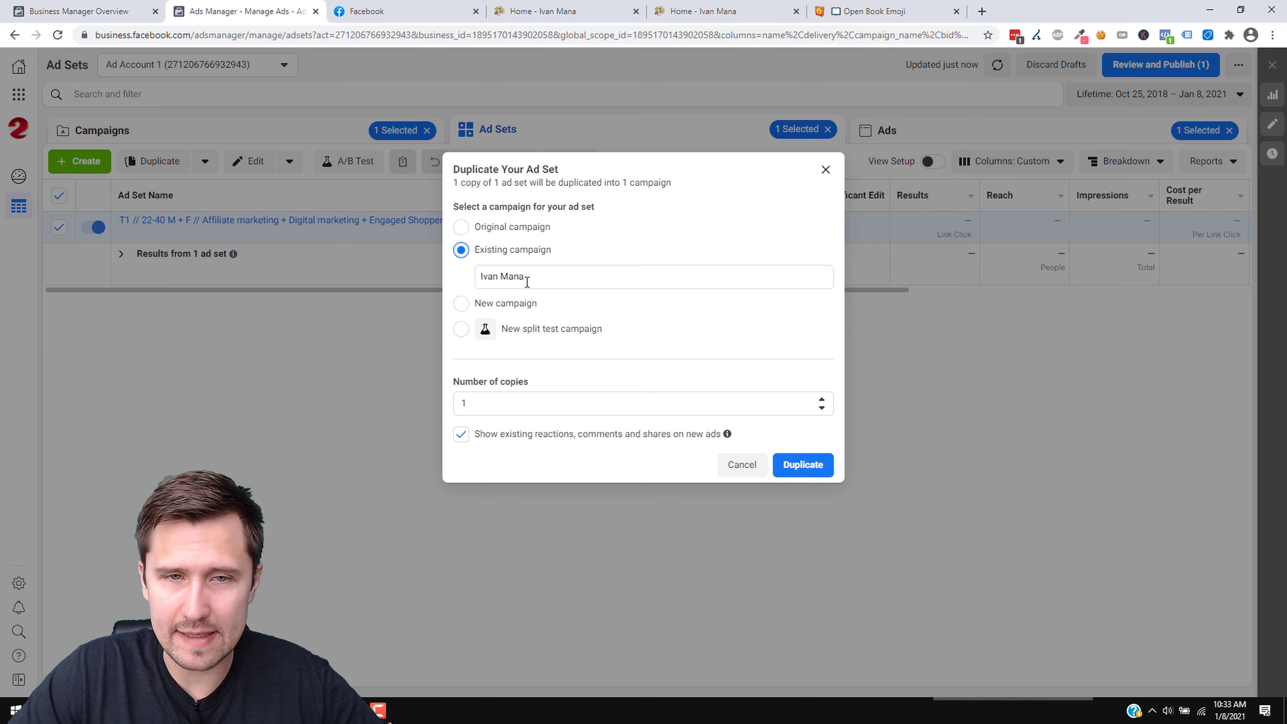
click(810, 467)
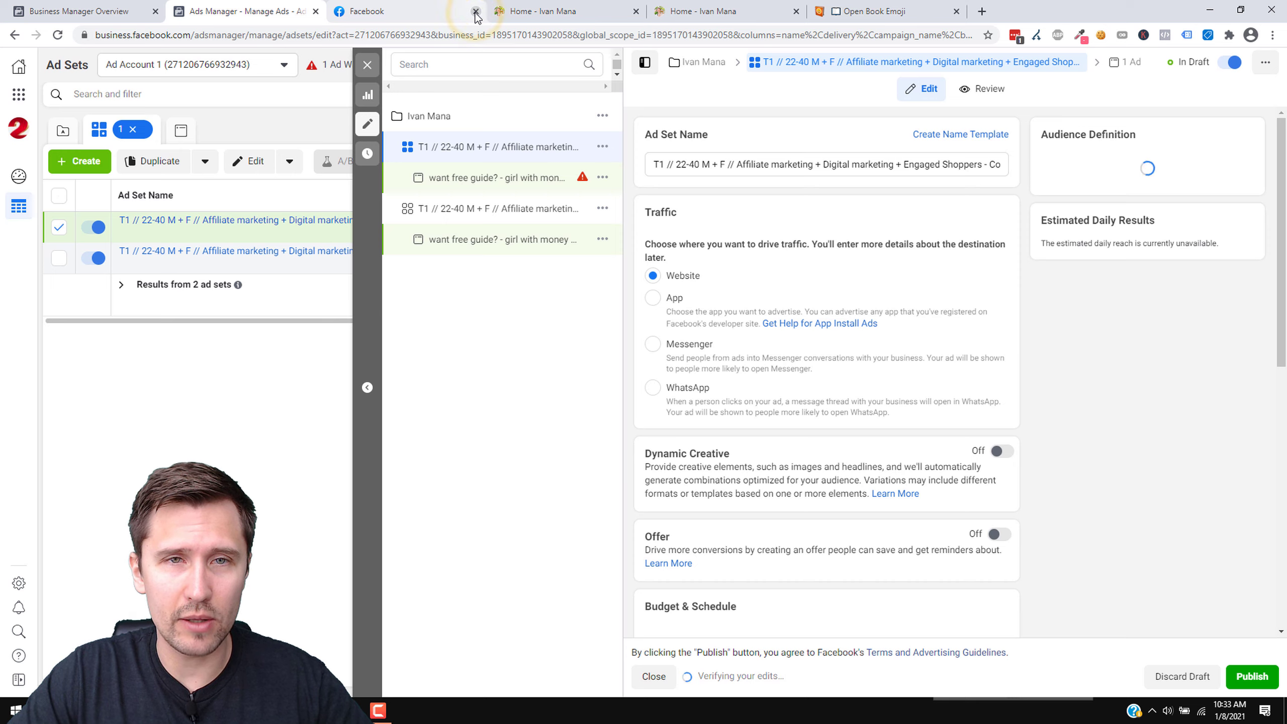
Step: Close the Facebook preview, the landing page opened from the ad and the Open Book Emoji browser tabs
click(474, 11)
click(474, 11)
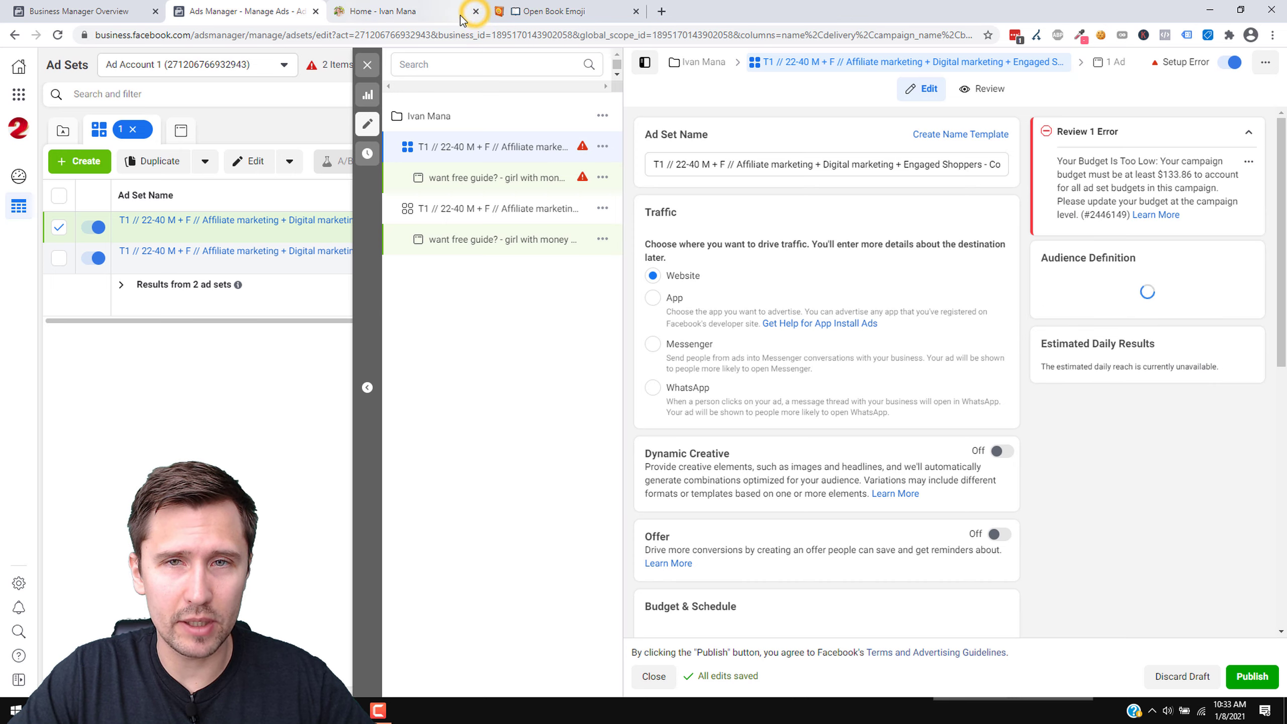
click(635, 13)
Step: Remove the Affiliate marketing and Digital marketing interests from the copied ad set's detailed targeting
mouse_move(583, 183)
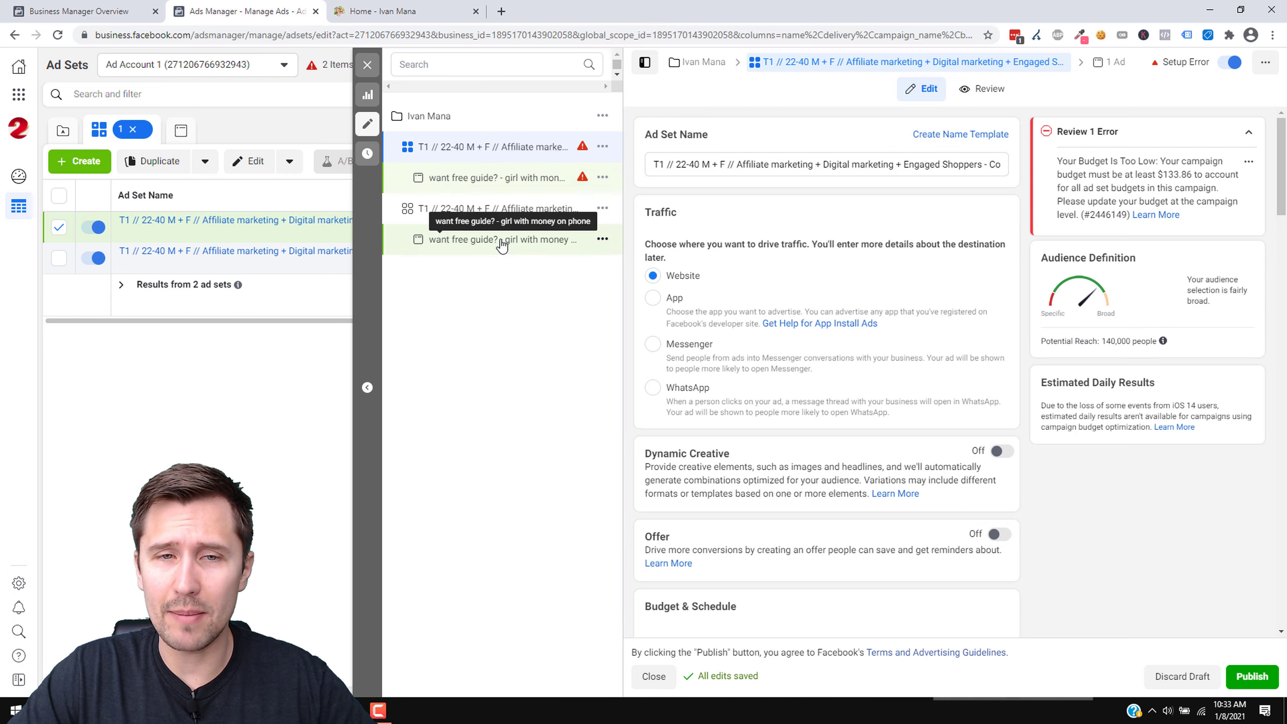
click(499, 178)
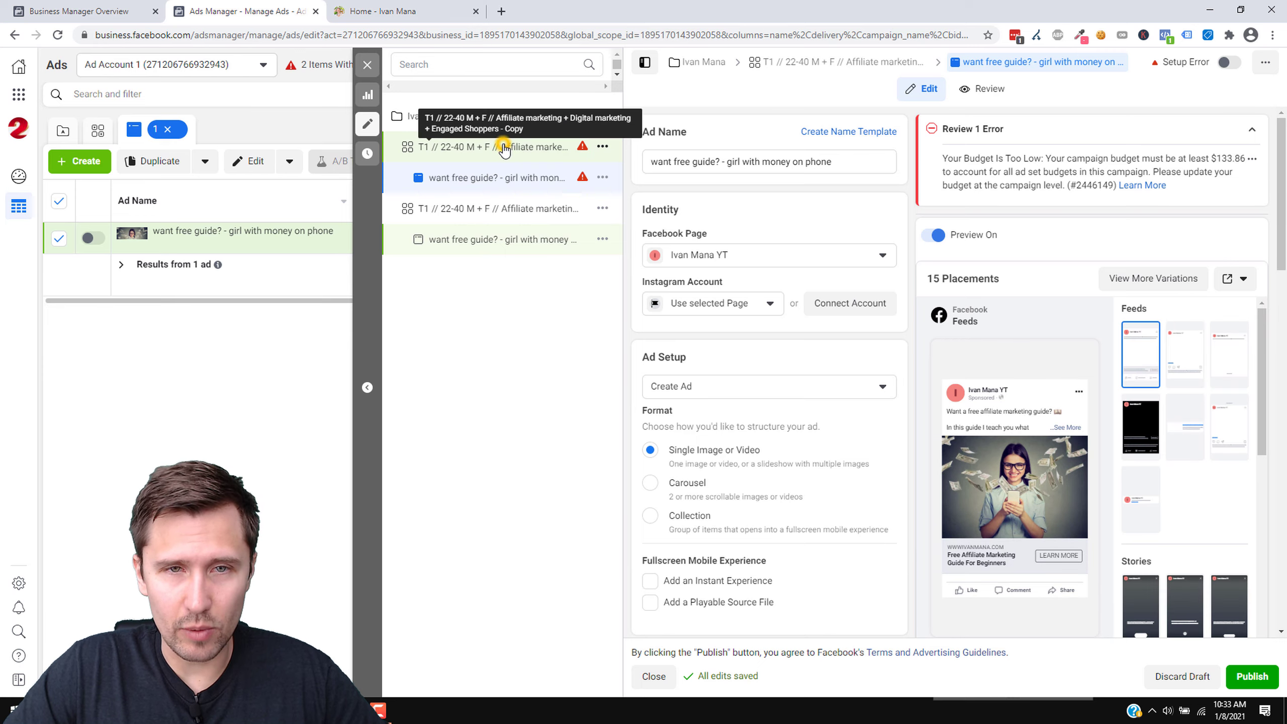
click(504, 147)
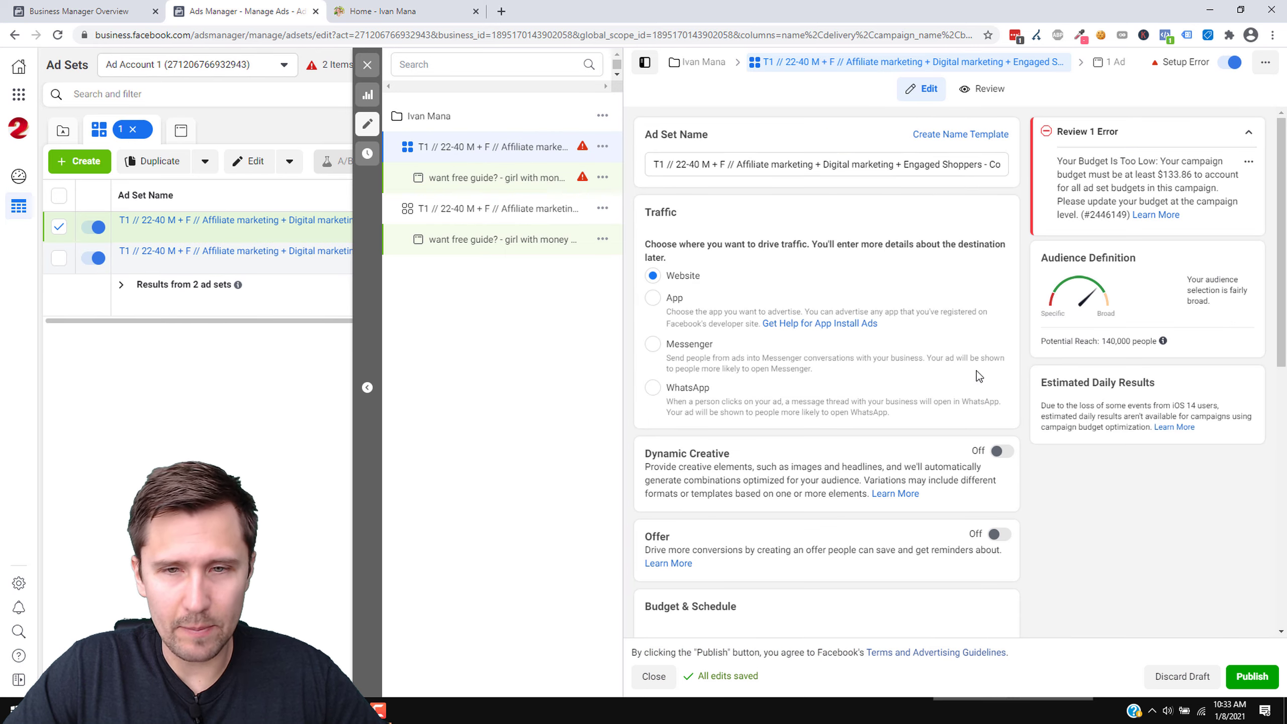
scroll(1054, 578, down, 5)
scroll(1058, 578, down, 10)
click(985, 417)
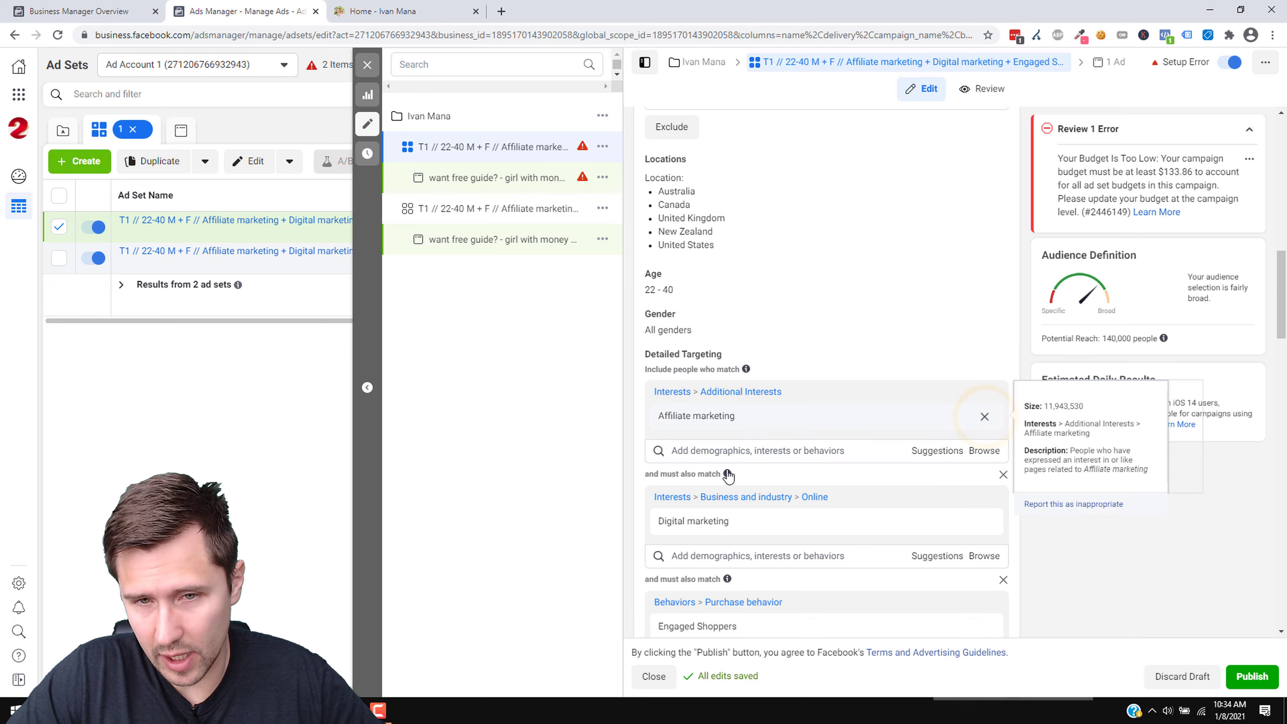
click(985, 463)
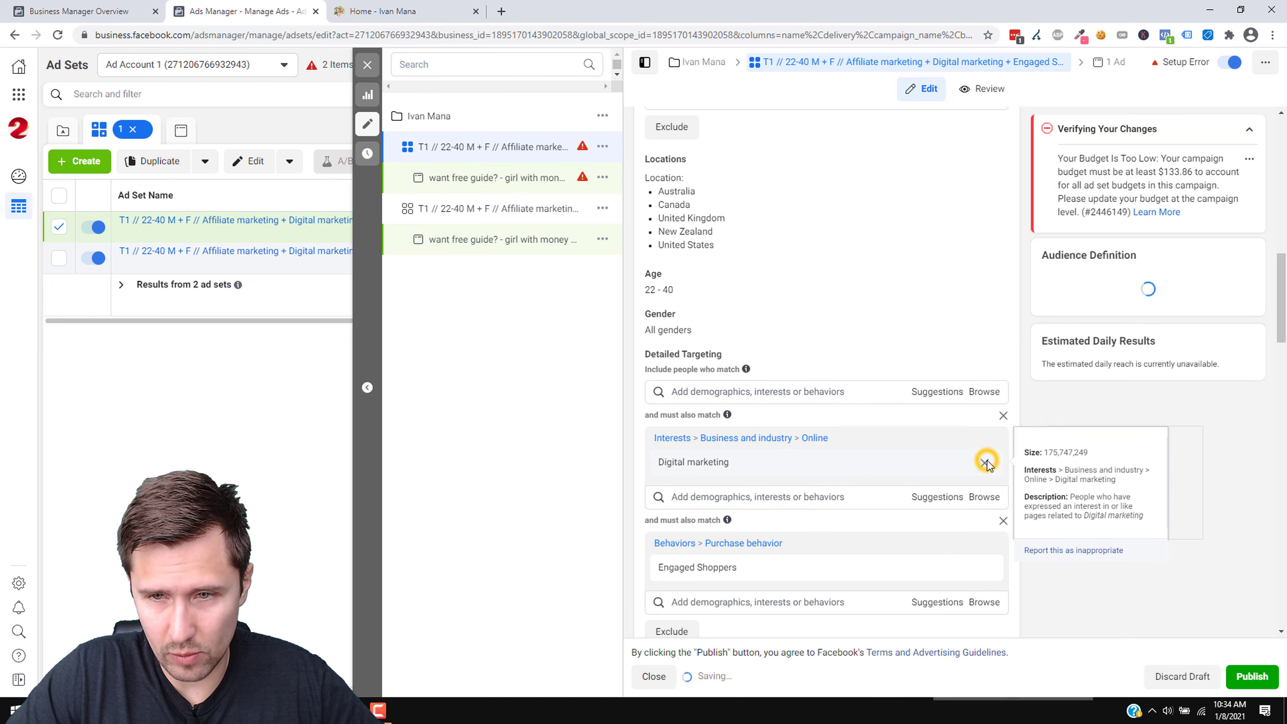
Step: Add the Neil Patel interest to the first detailed targeting group of the copied ad set
click(730, 396)
text(neil patel)
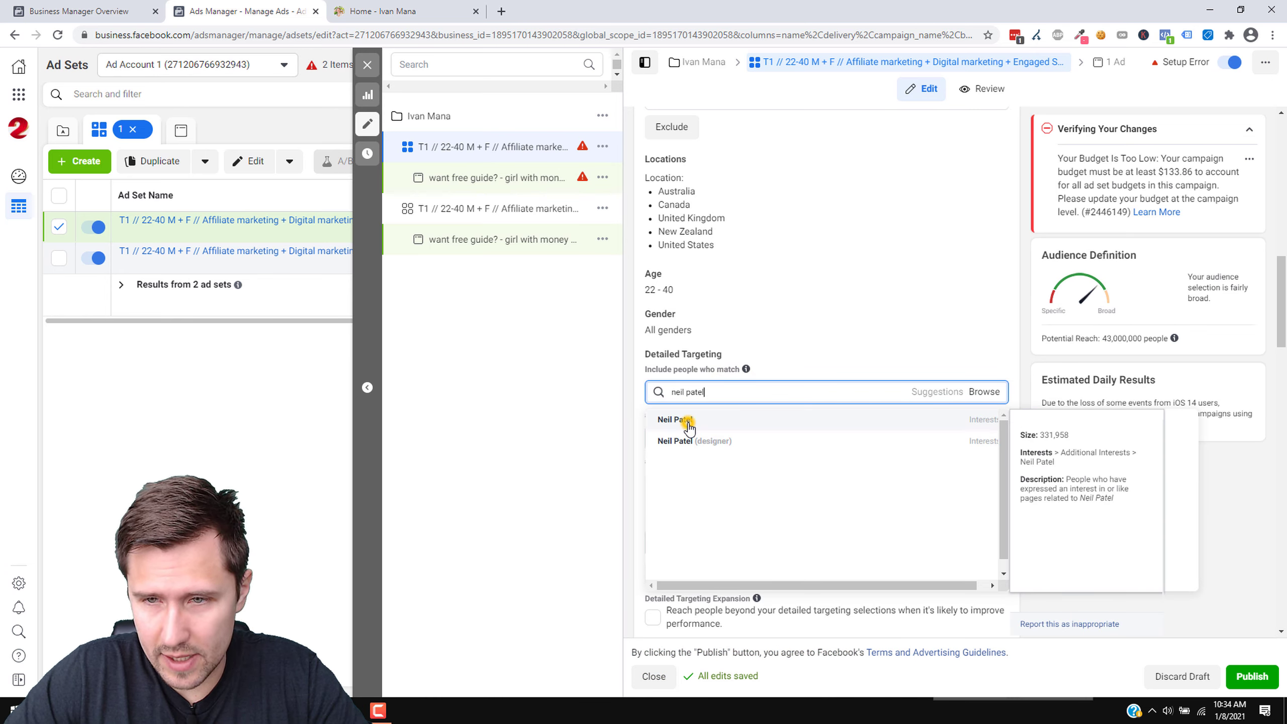
click(688, 424)
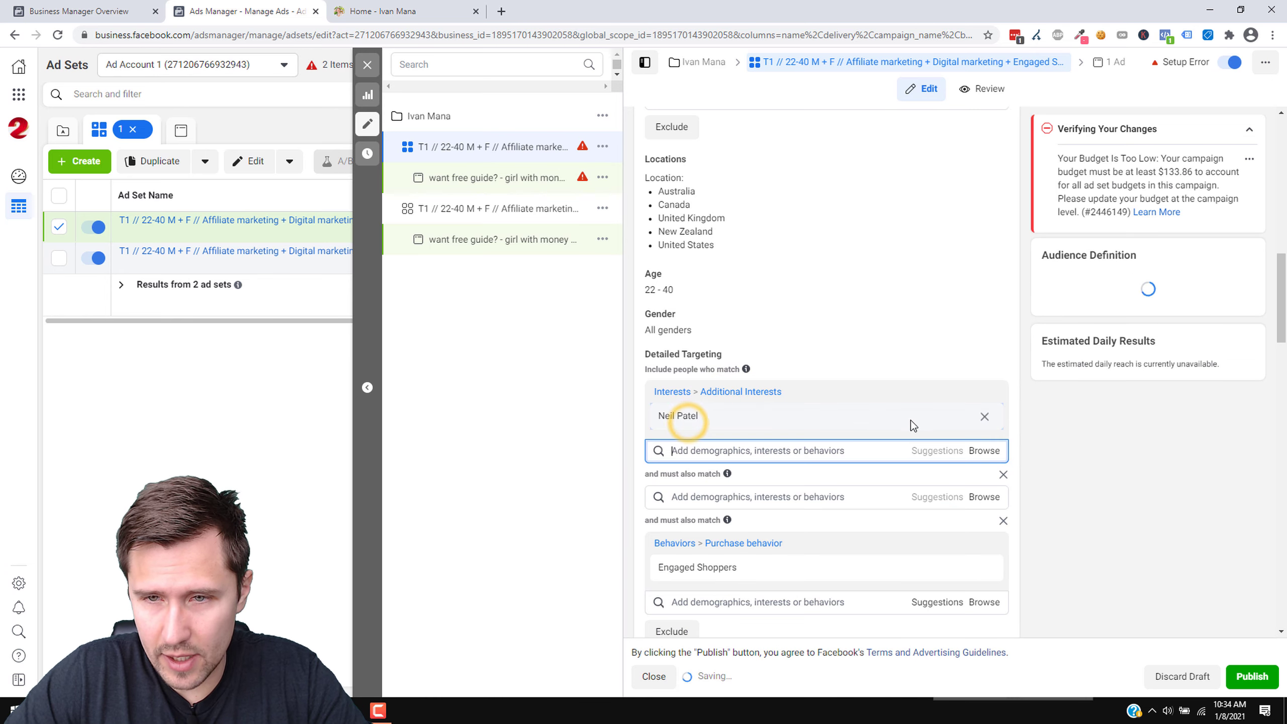
click(1053, 534)
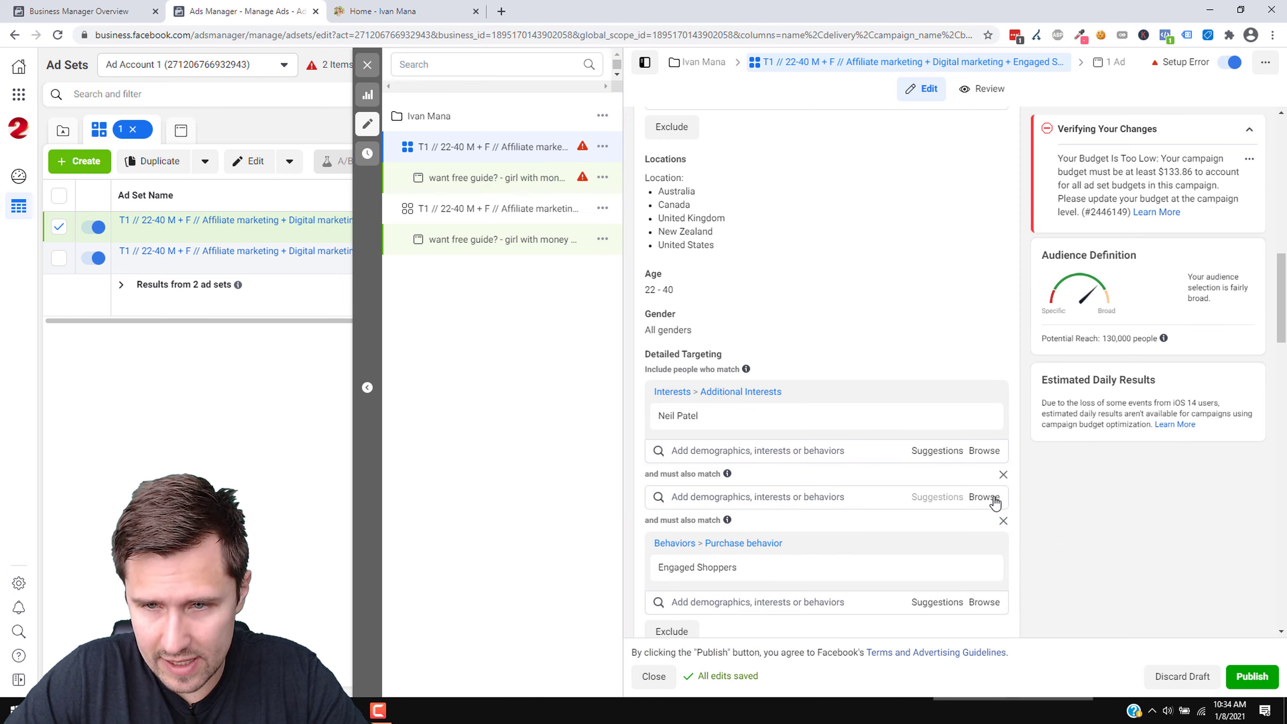
Step: Remove the empty must-also-match targeting group and rename the copied ad set "T1 // 22-40 M + F // Neil Patel + Engaged Shoppers"
click(1003, 475)
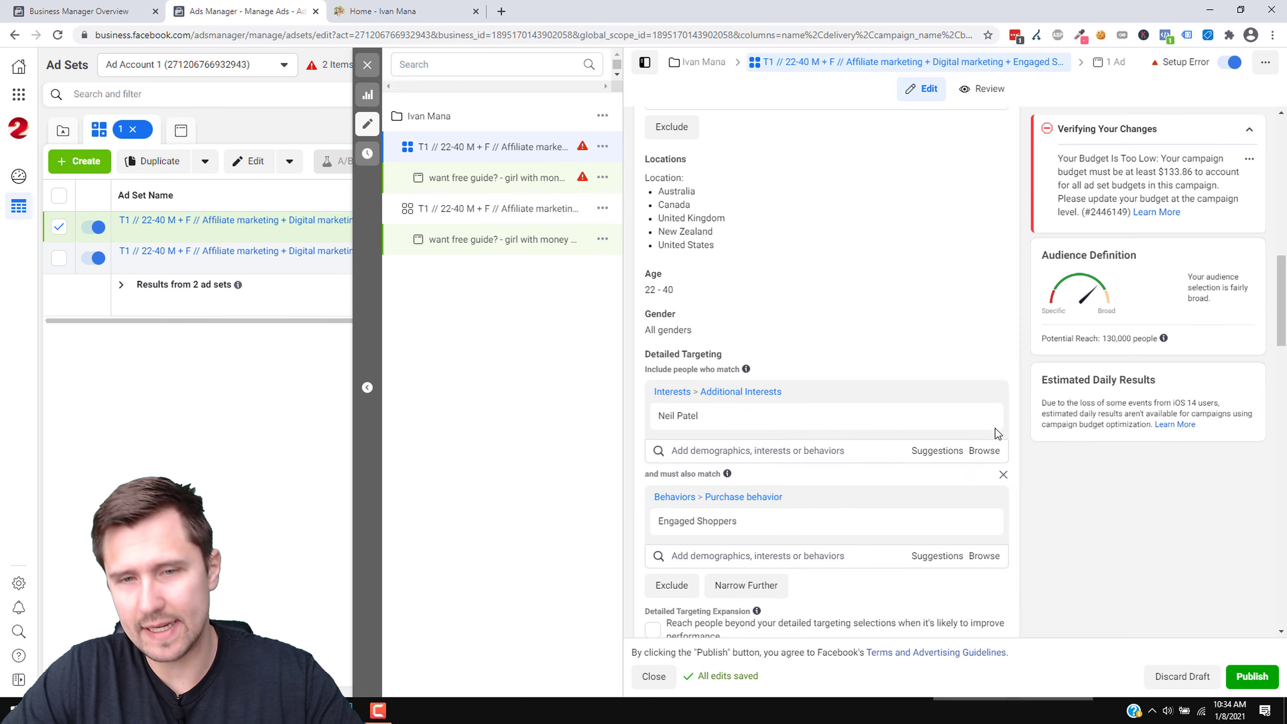
scroll(993, 355, up, 15)
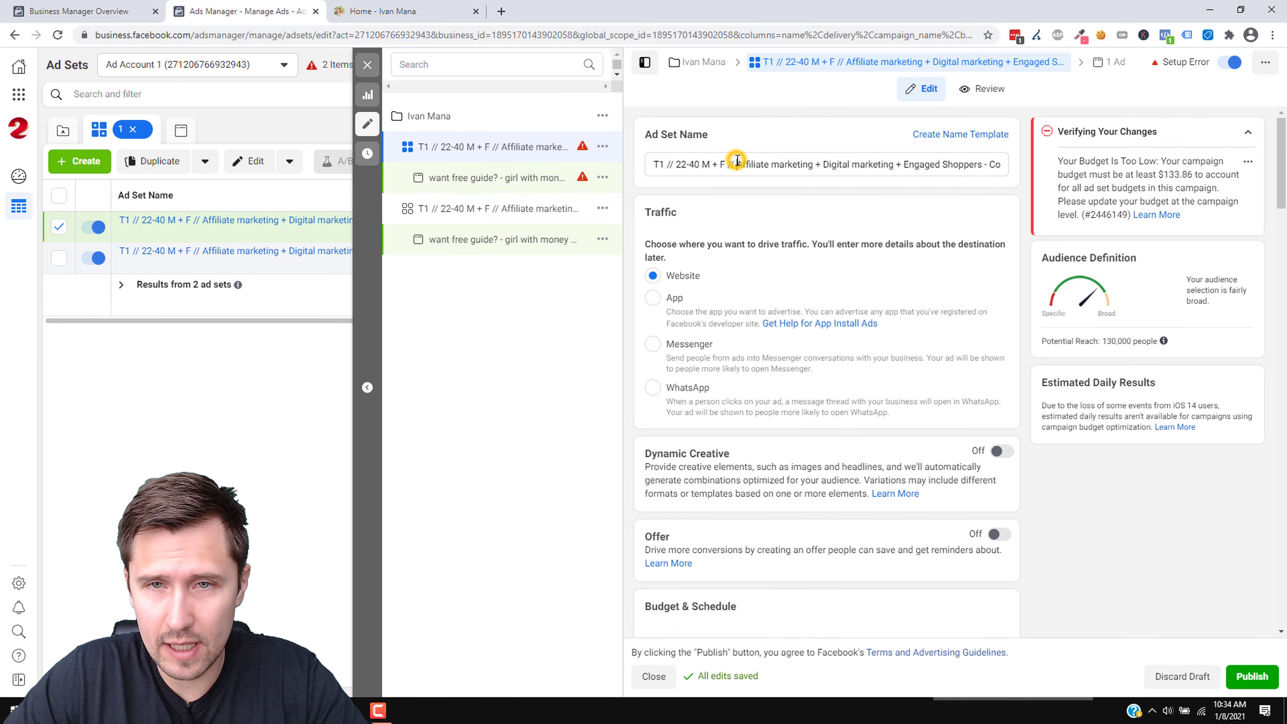
drag(737, 164, 890, 165)
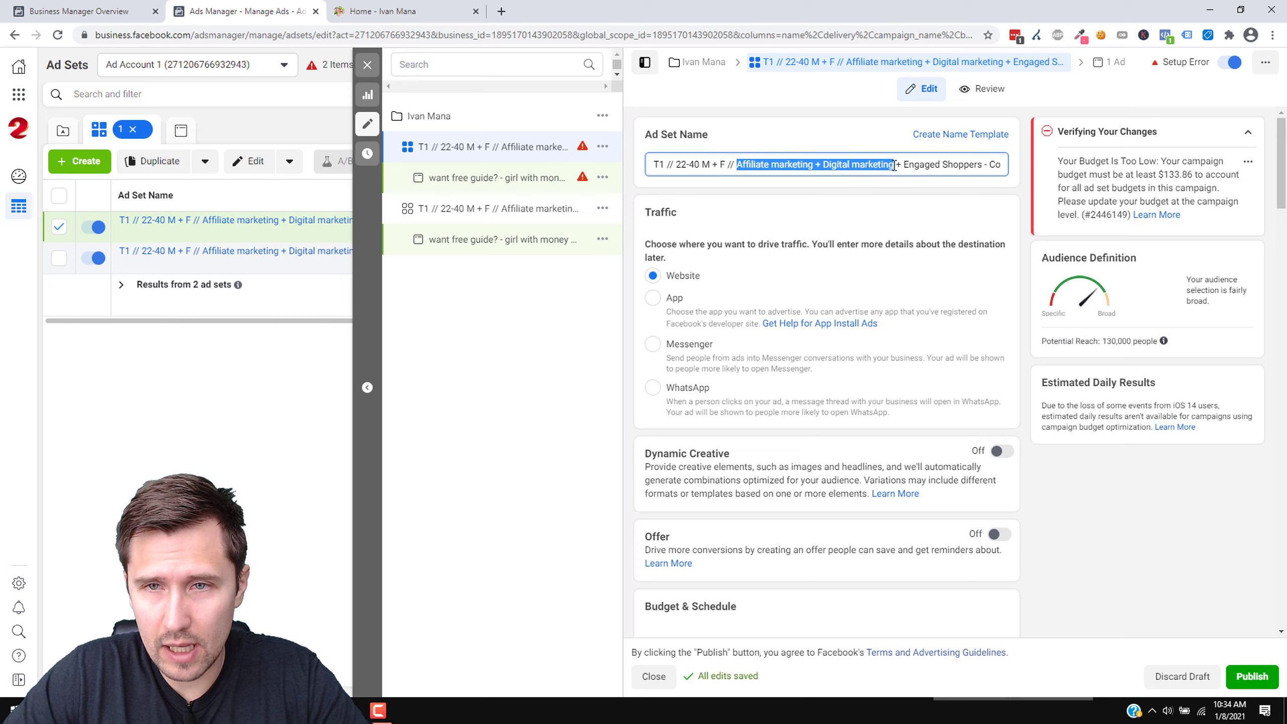
text(Neil Patel)
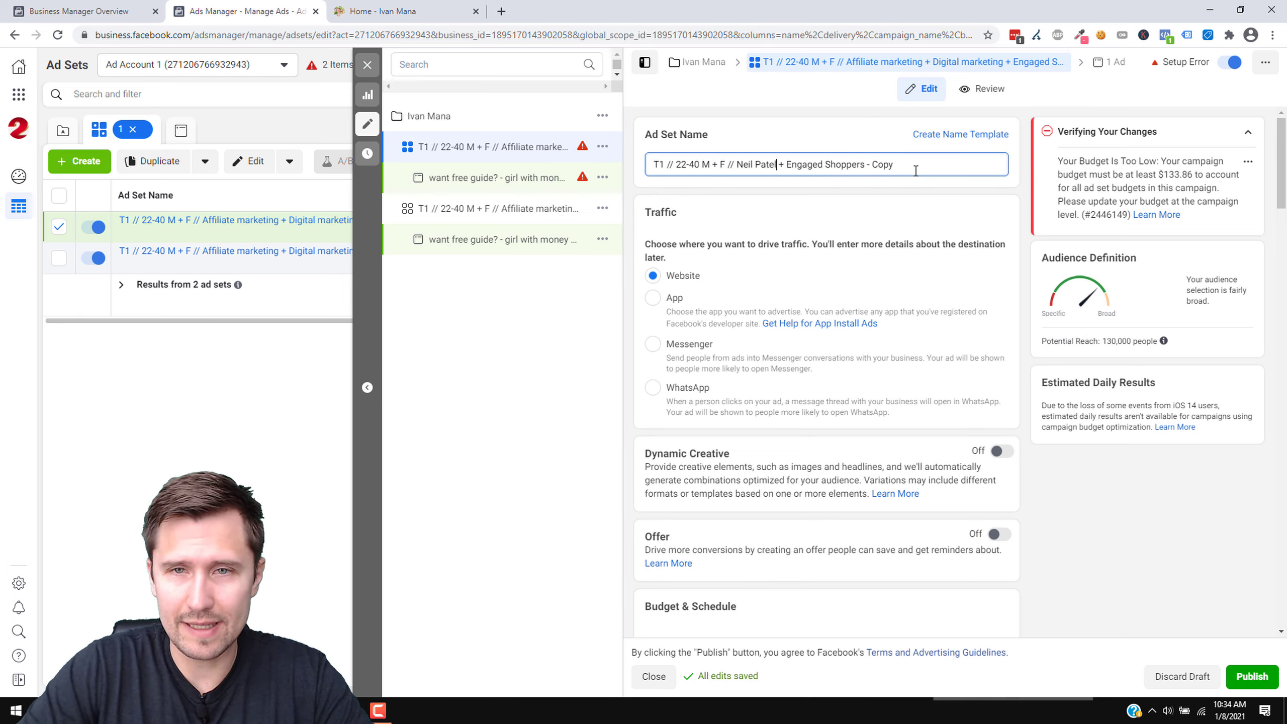
key(BackSpace)
key(BackSpace)
key(BackSpace)
key(BackSpace)
key(BackSpace)
key(BackSpace)
key(BackSpace)
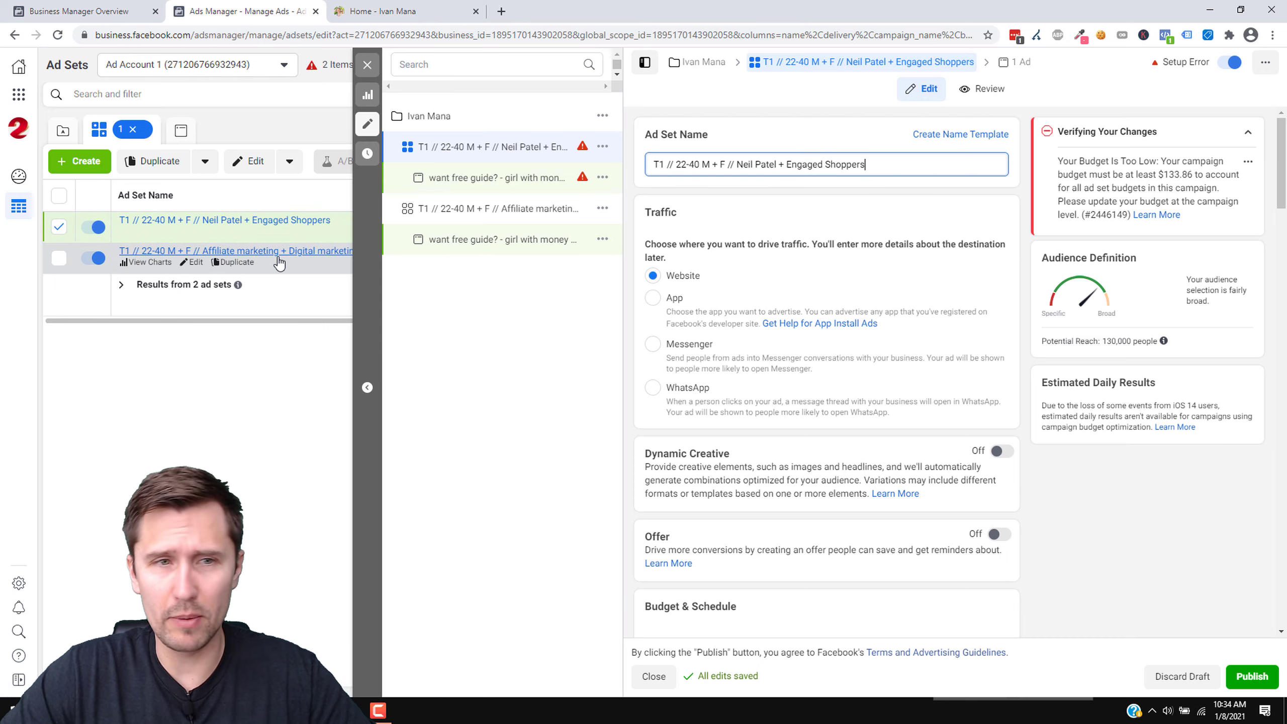
Step: Review the copied ad's setup under the Neil Patel ad set, close the editor and list the items with errors
click(509, 177)
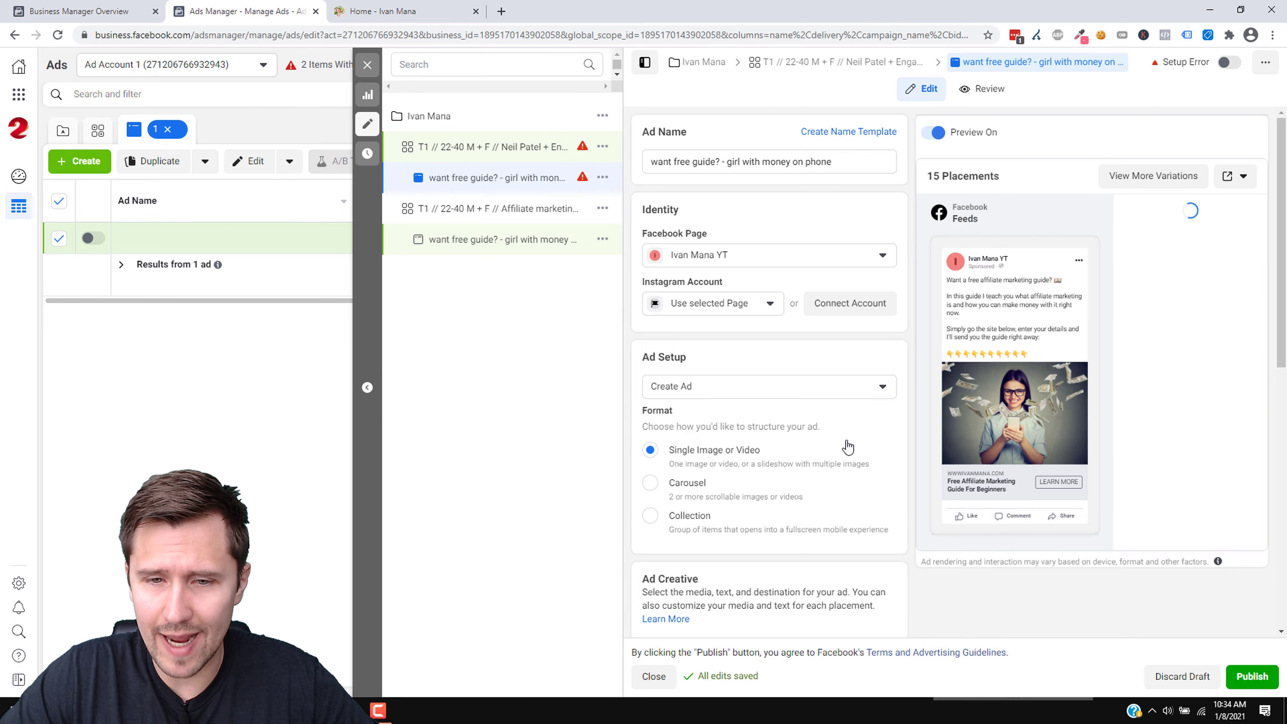
scroll(765, 445, down, 4)
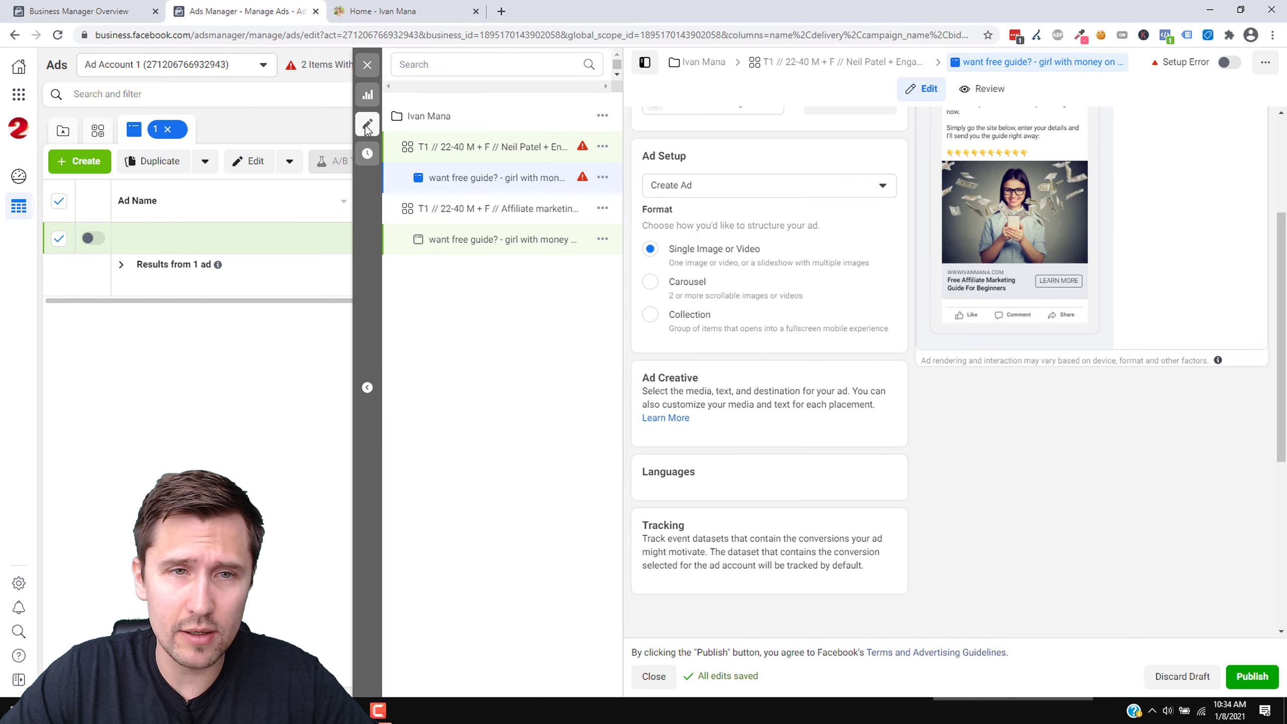
click(365, 65)
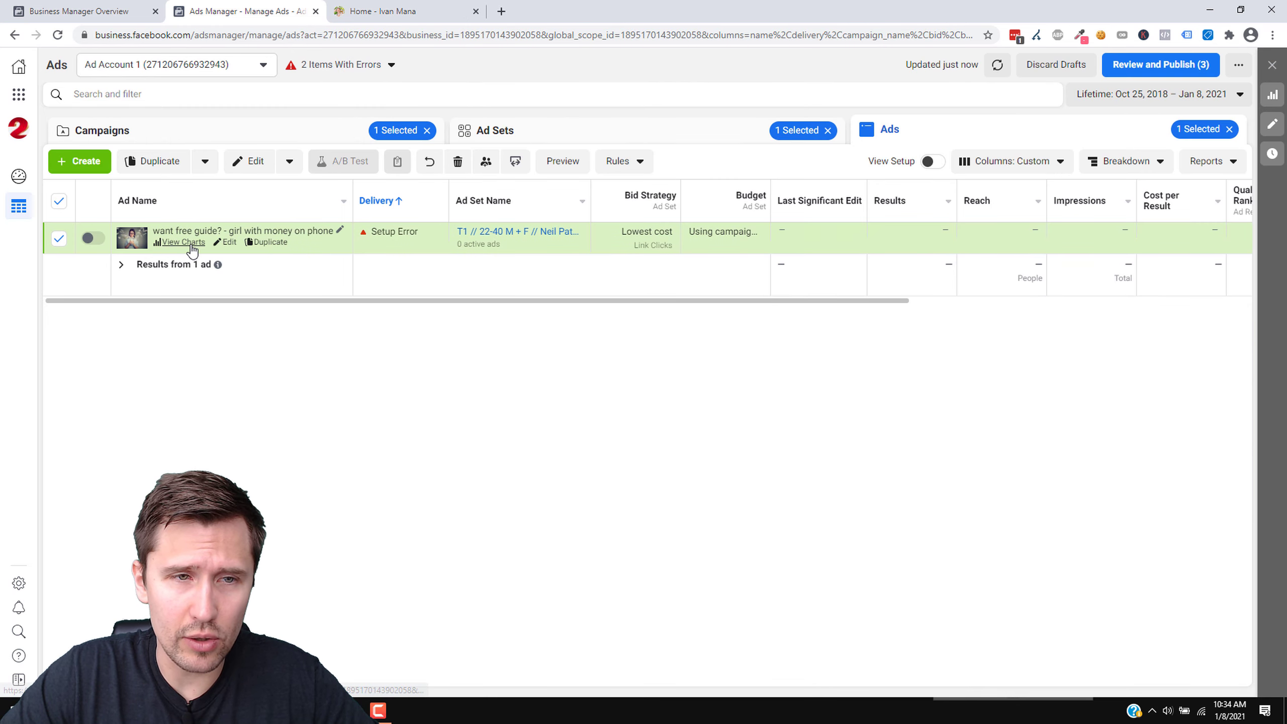
click(356, 65)
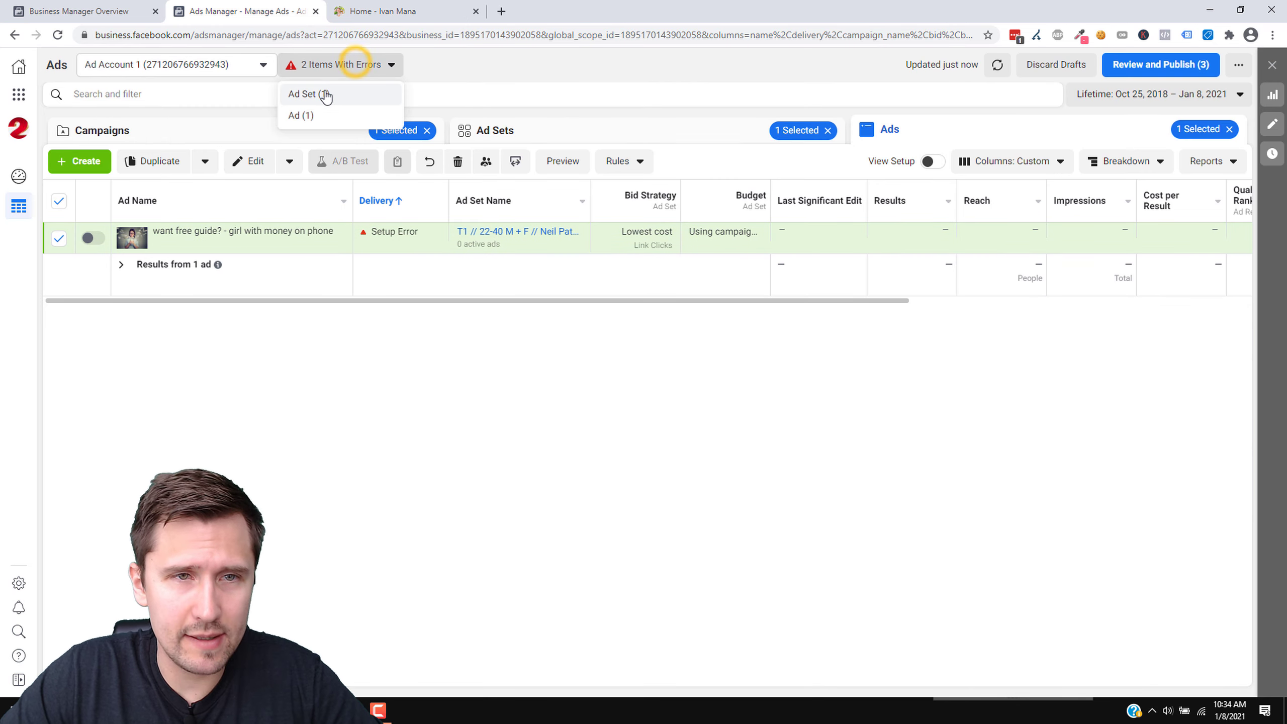
Step: Set the campaign's lifetime budget to $200 and reopen the Neil Patel ad set
click(210, 130)
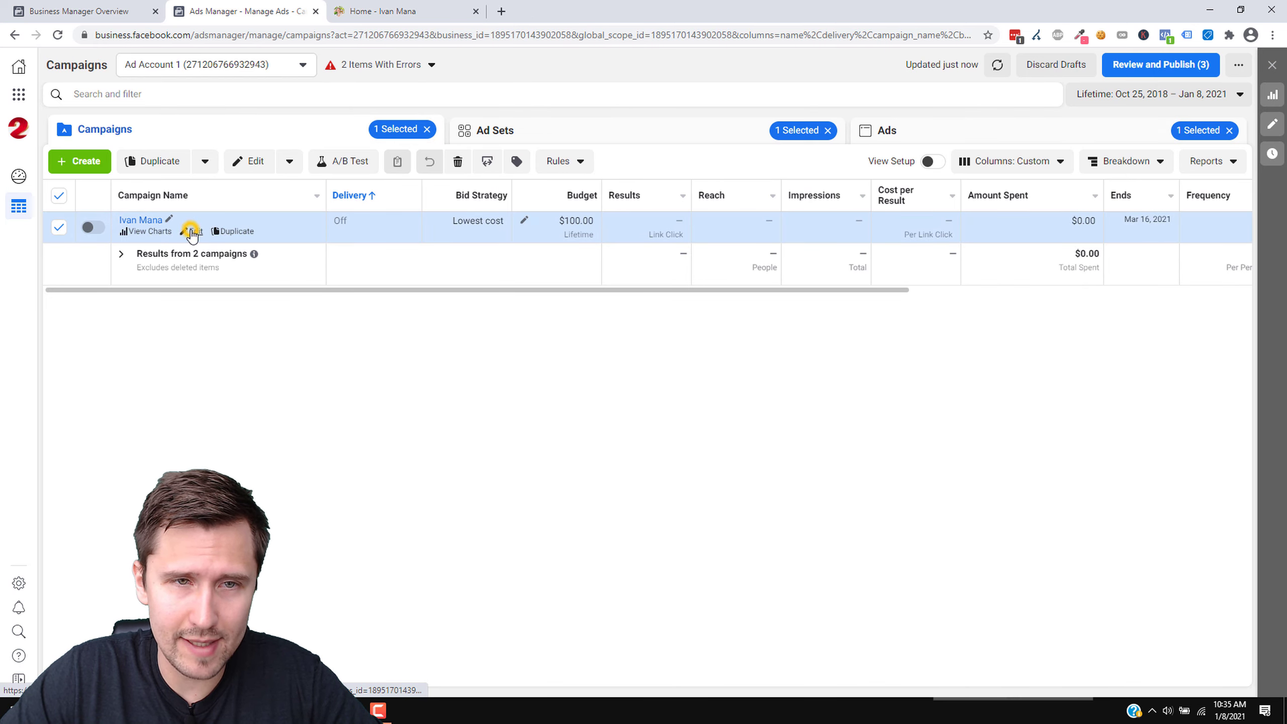
click(192, 232)
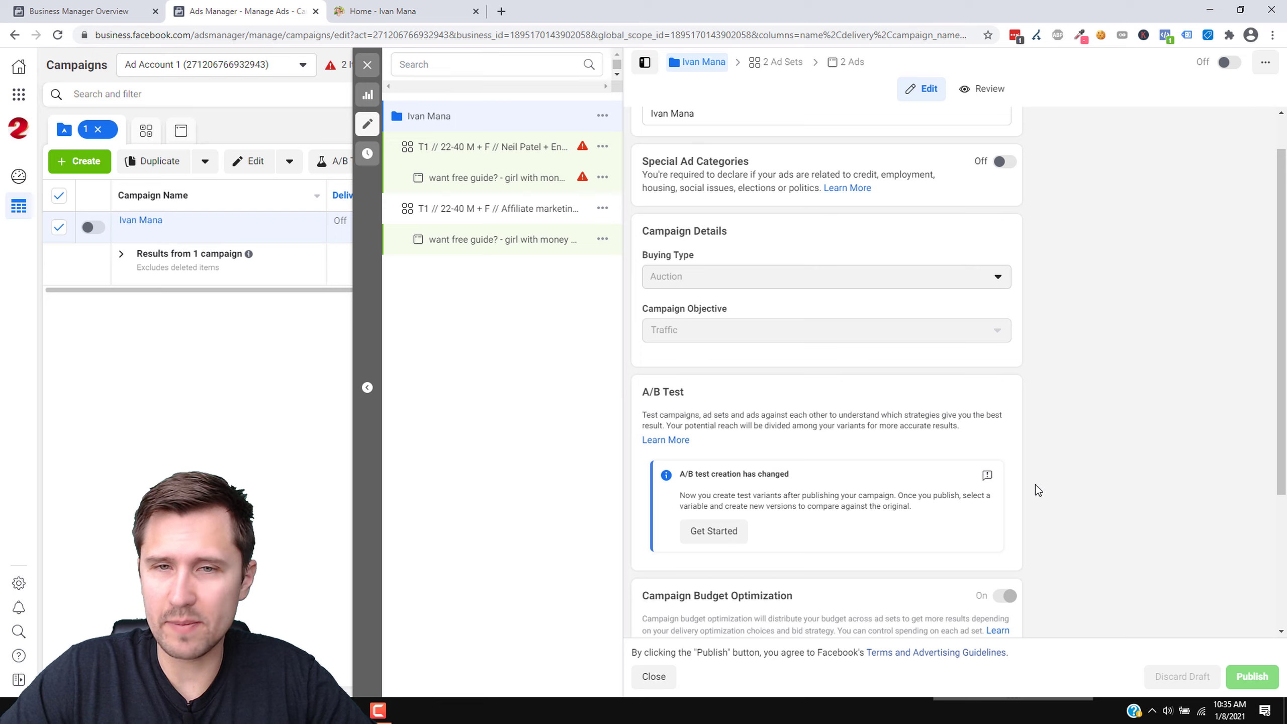
scroll(1037, 489, down, 4)
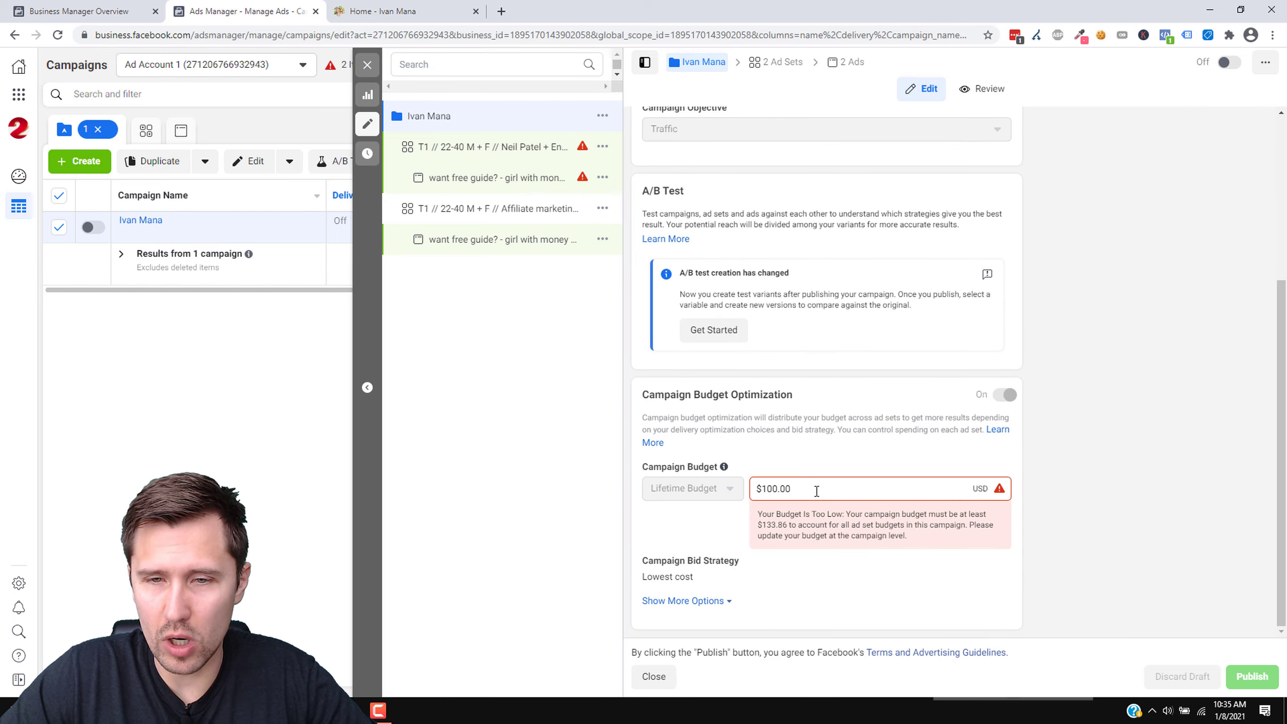
double_click(813, 489)
text(200)
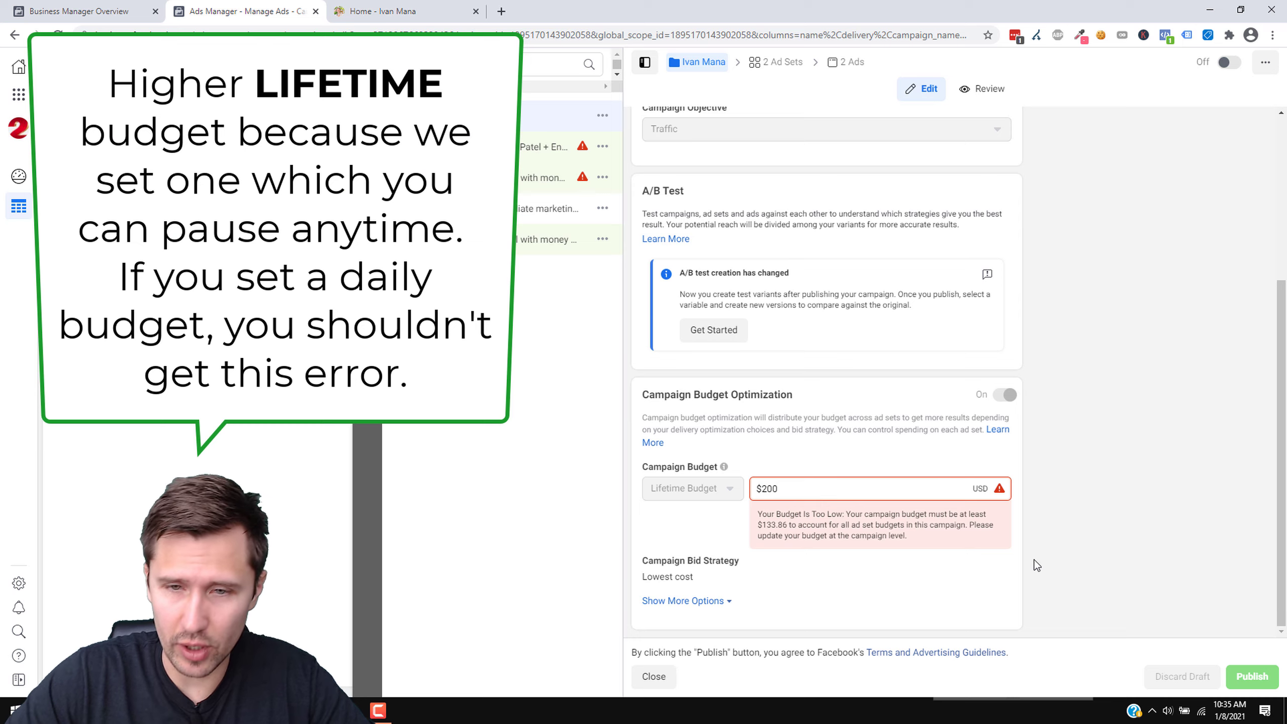
click(1067, 567)
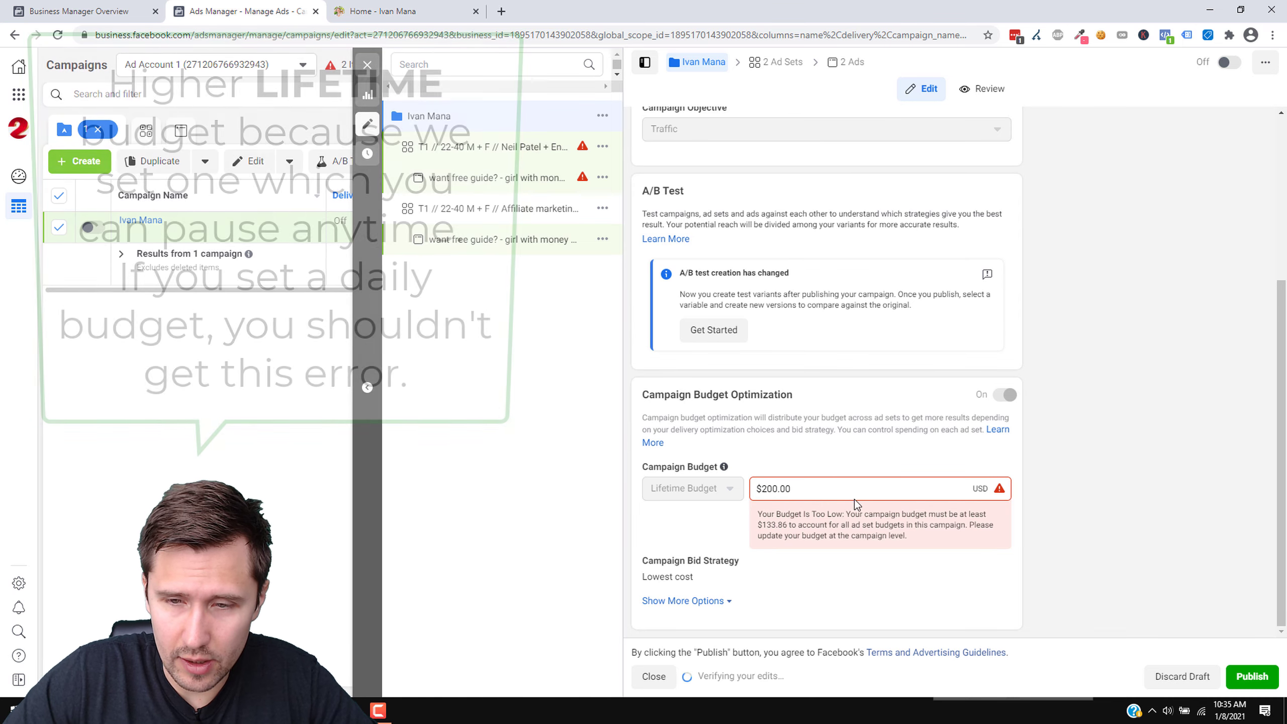
click(510, 433)
click(520, 156)
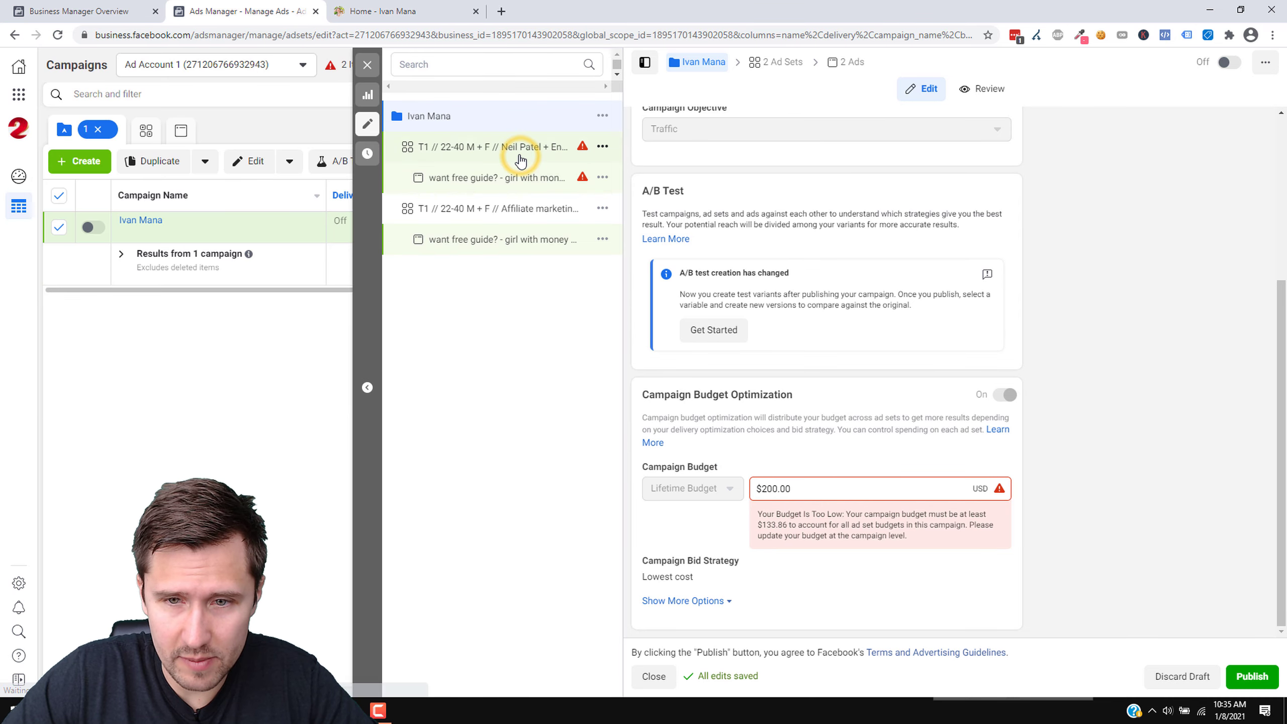